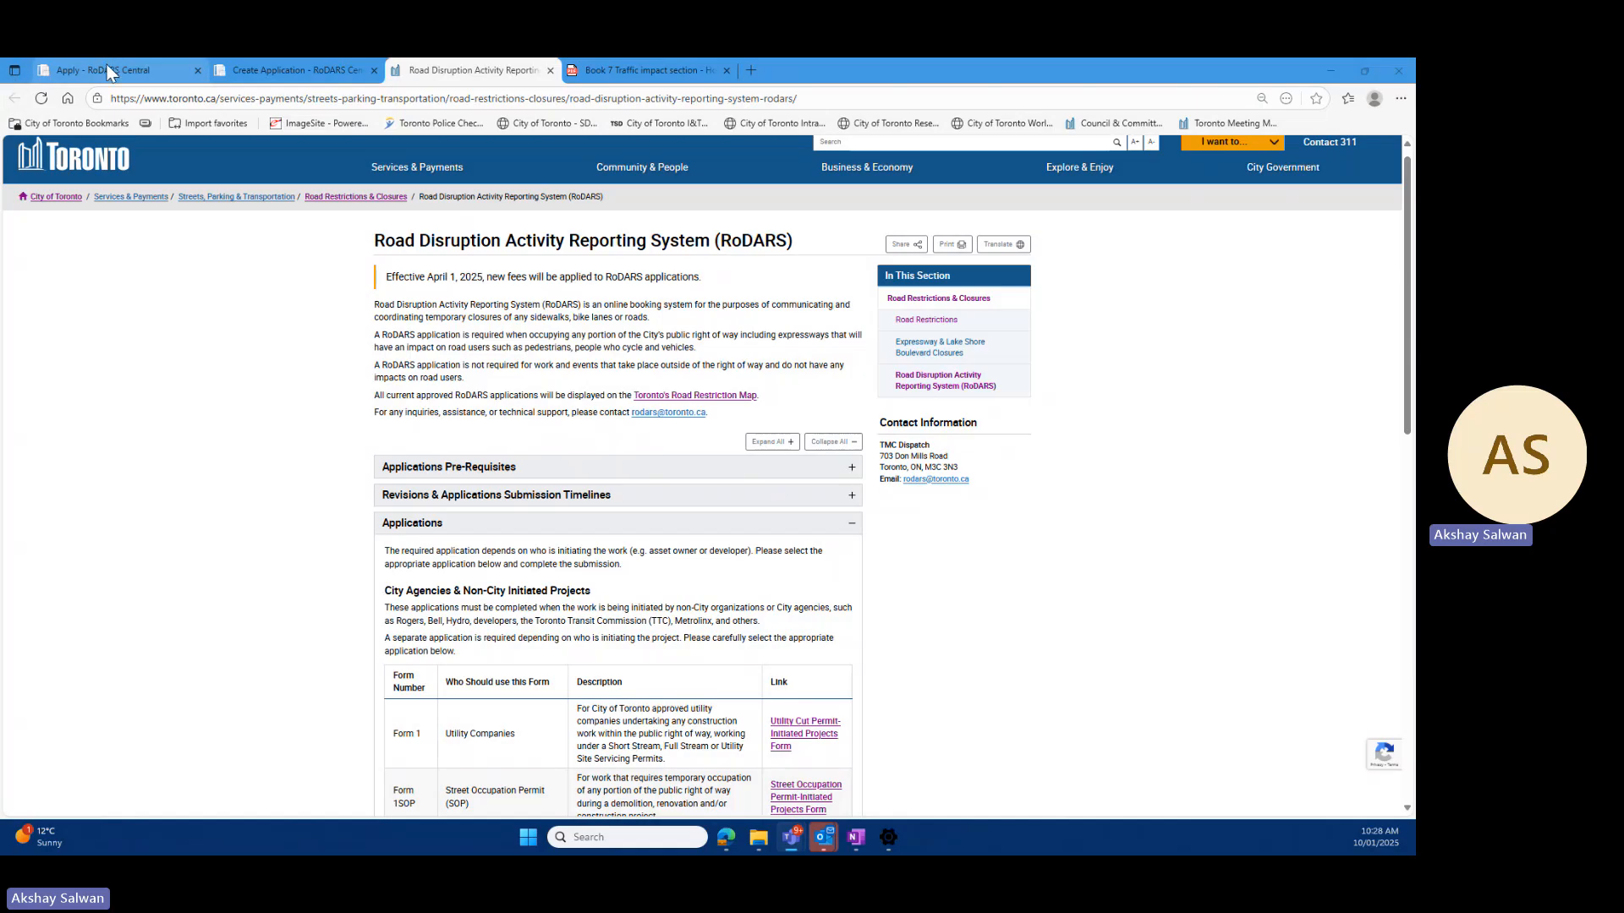
Step: Open the Utility Cut Permit-Initiated Projects Form (Form 1) from the applications table on the City of Toronto RoDARS page
left_click(110, 70)
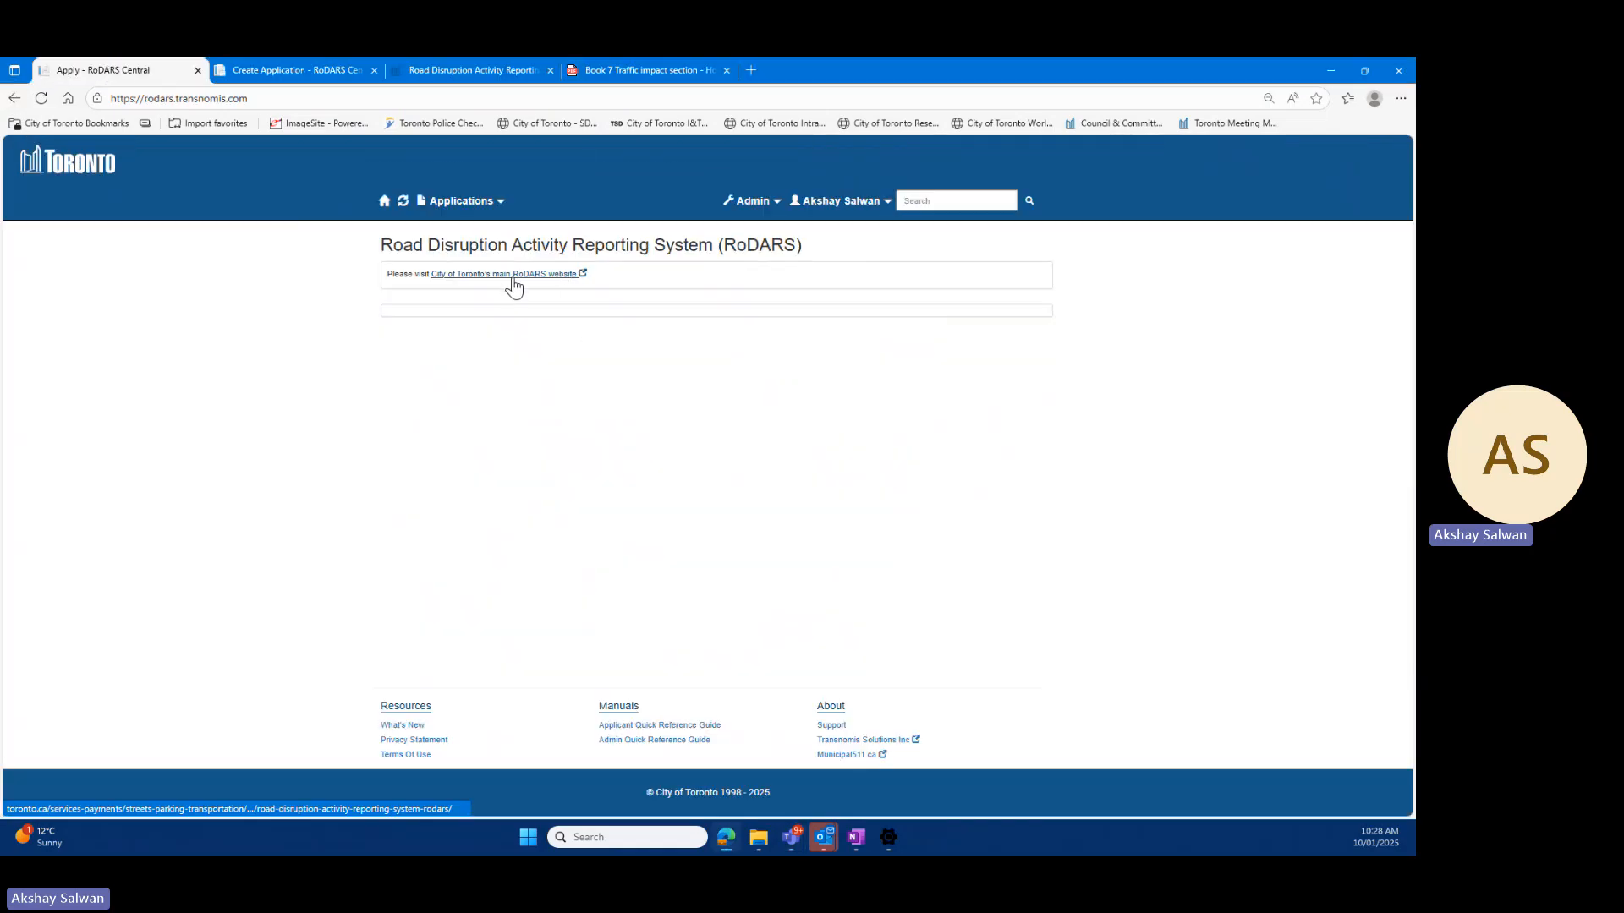
left_click(500, 73)
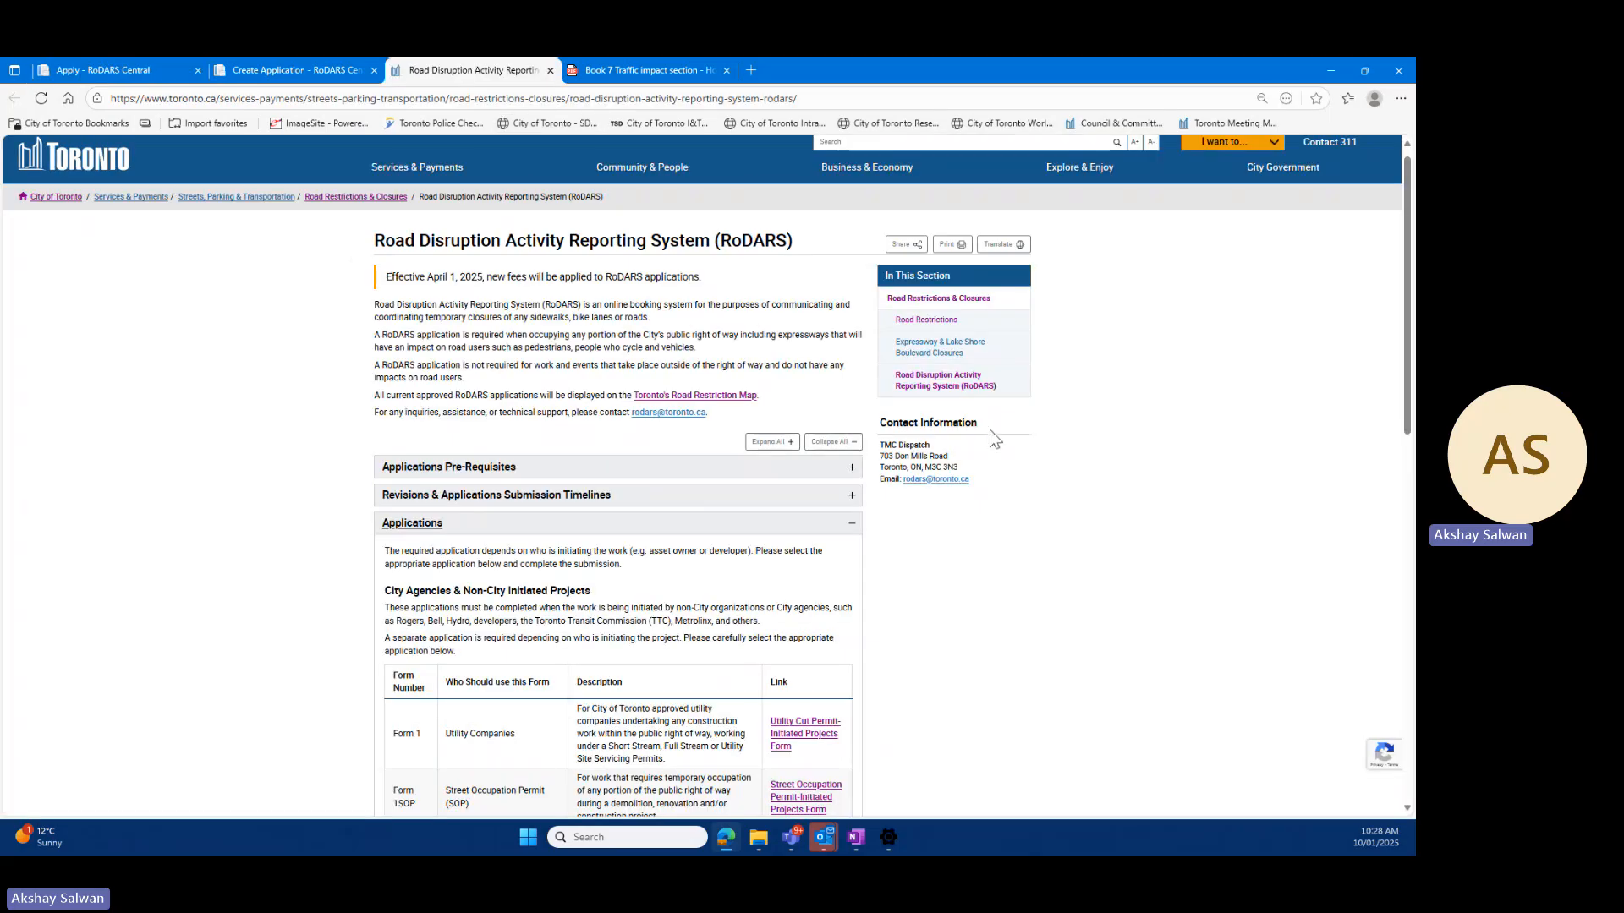
scroll(627, 404, "down", 3)
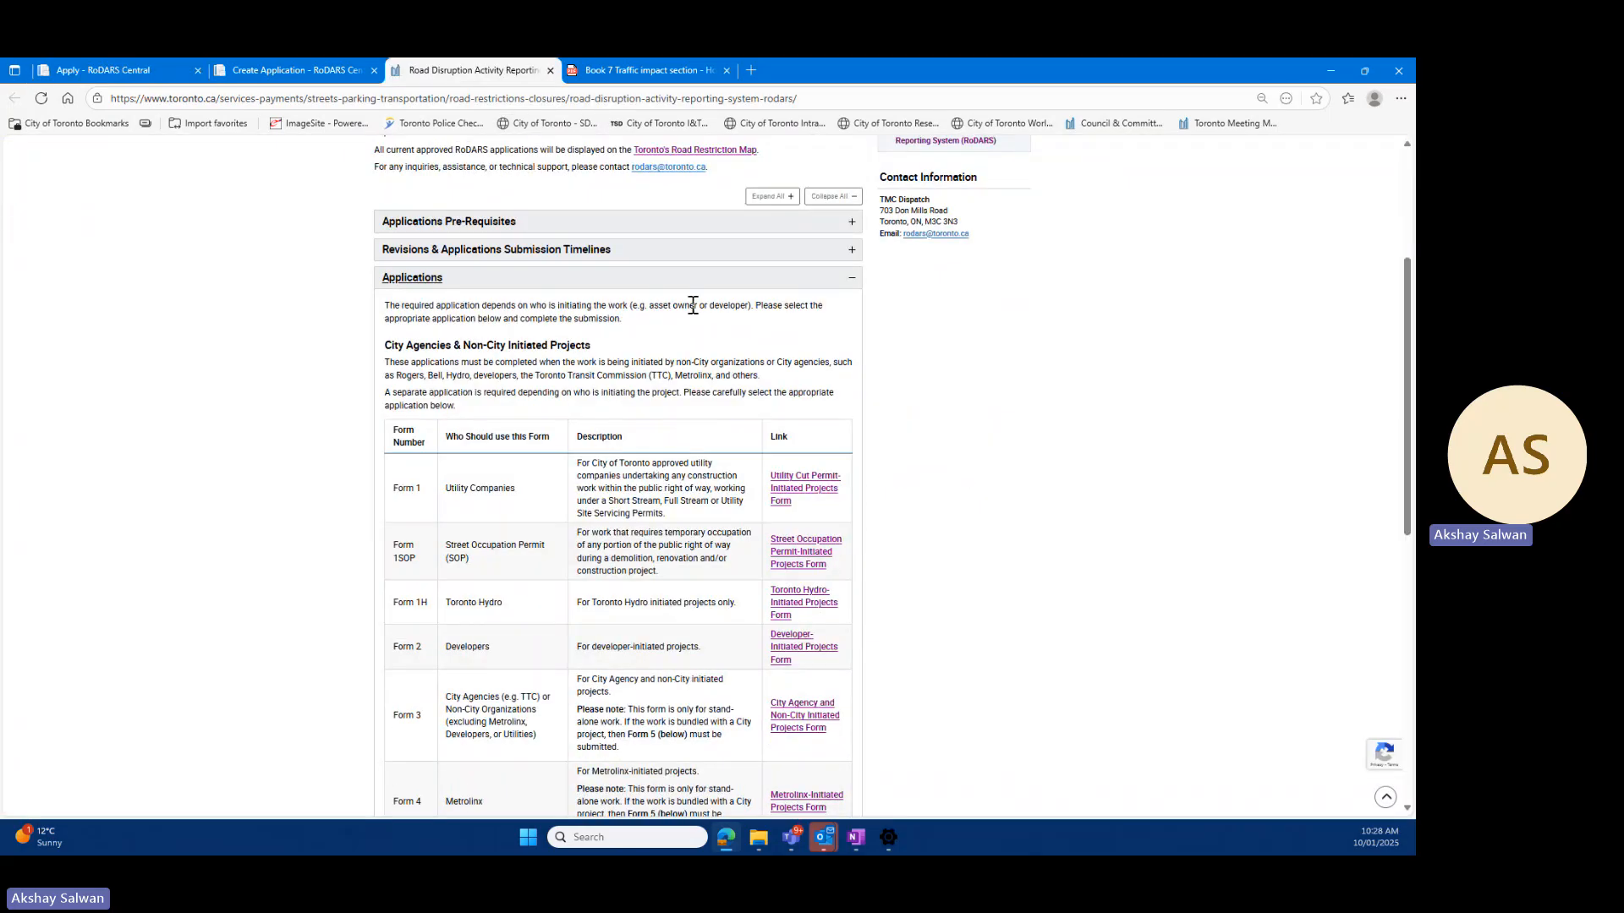
scroll(778, 348, "down", 3)
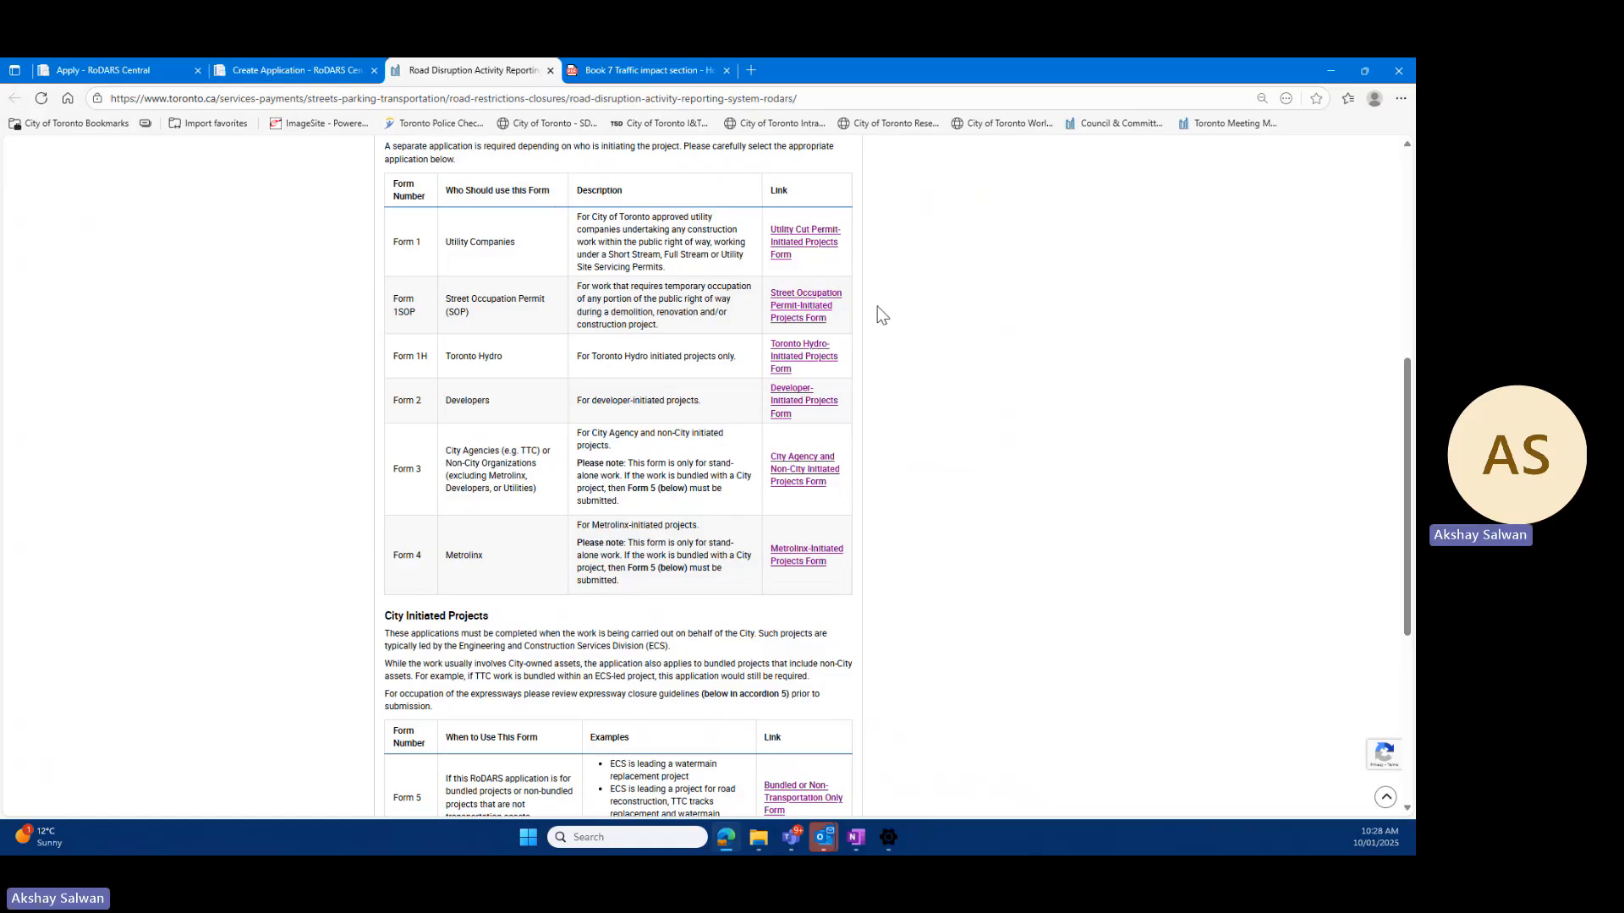
left_click(816, 245)
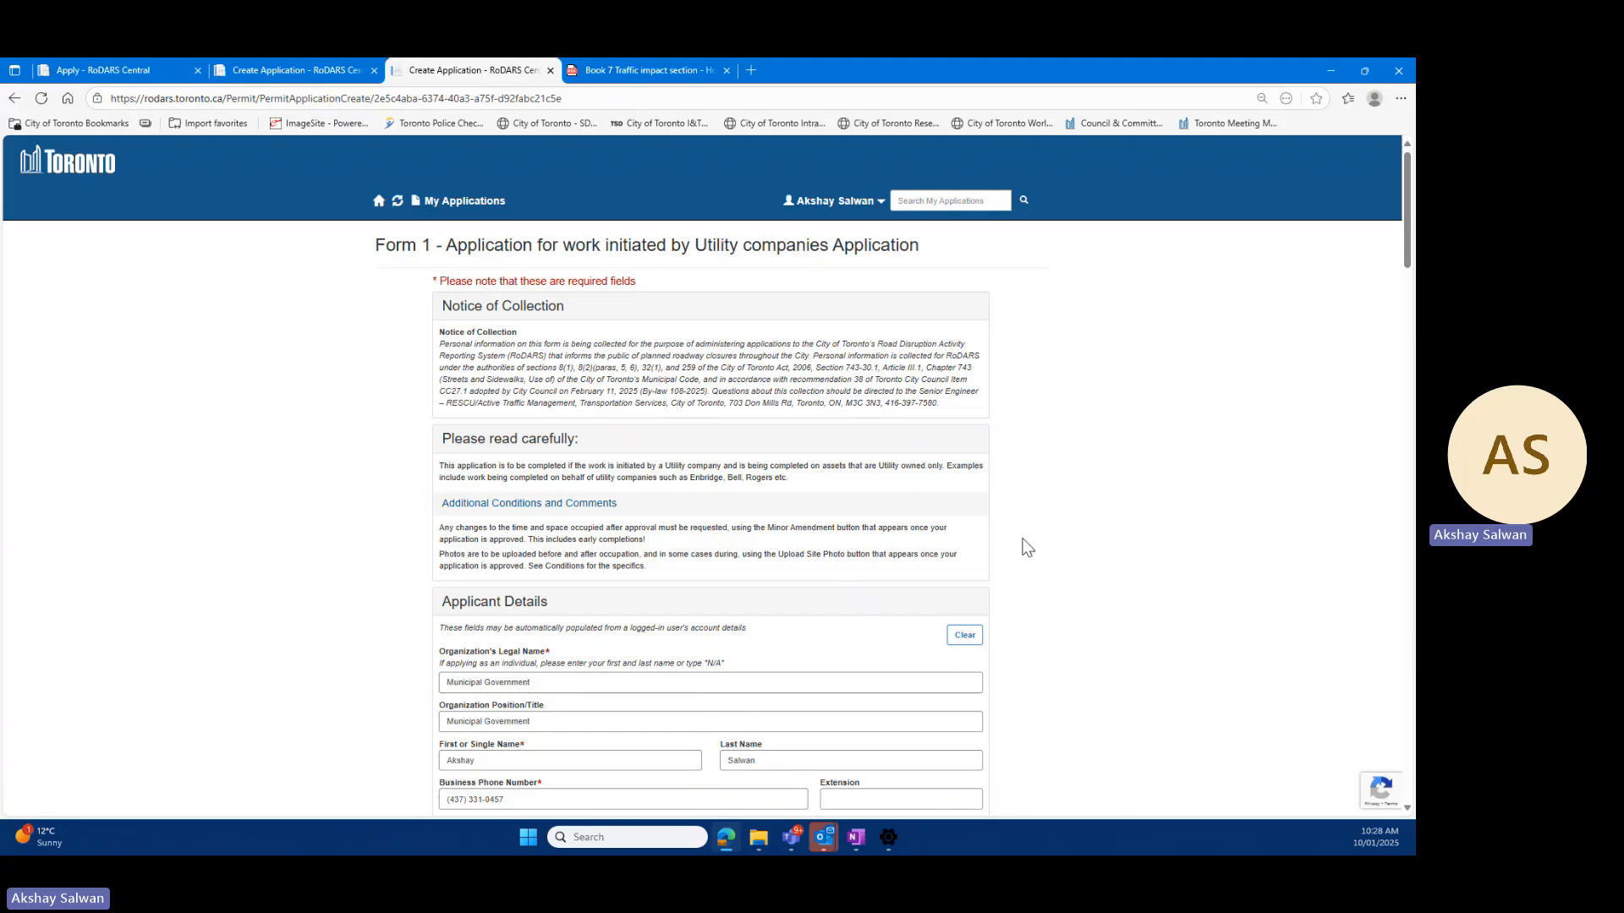
Step: Clear all prefilled applicant details on Form 1, then review the applicant, project manager and asset owner fields
left_click(964, 634)
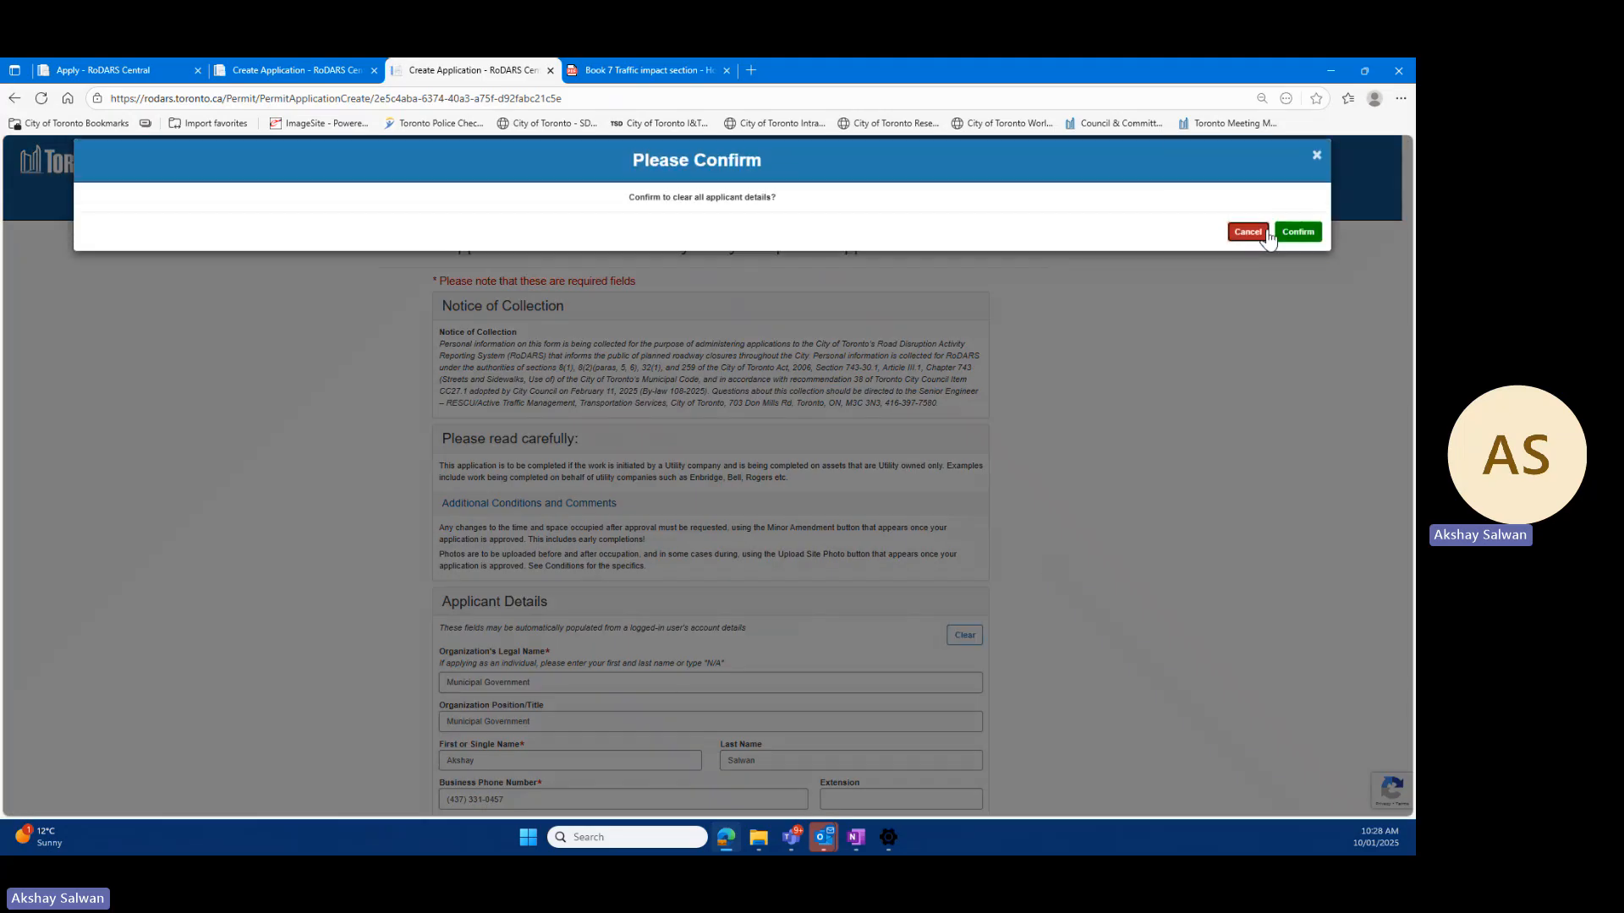
left_click(1295, 232)
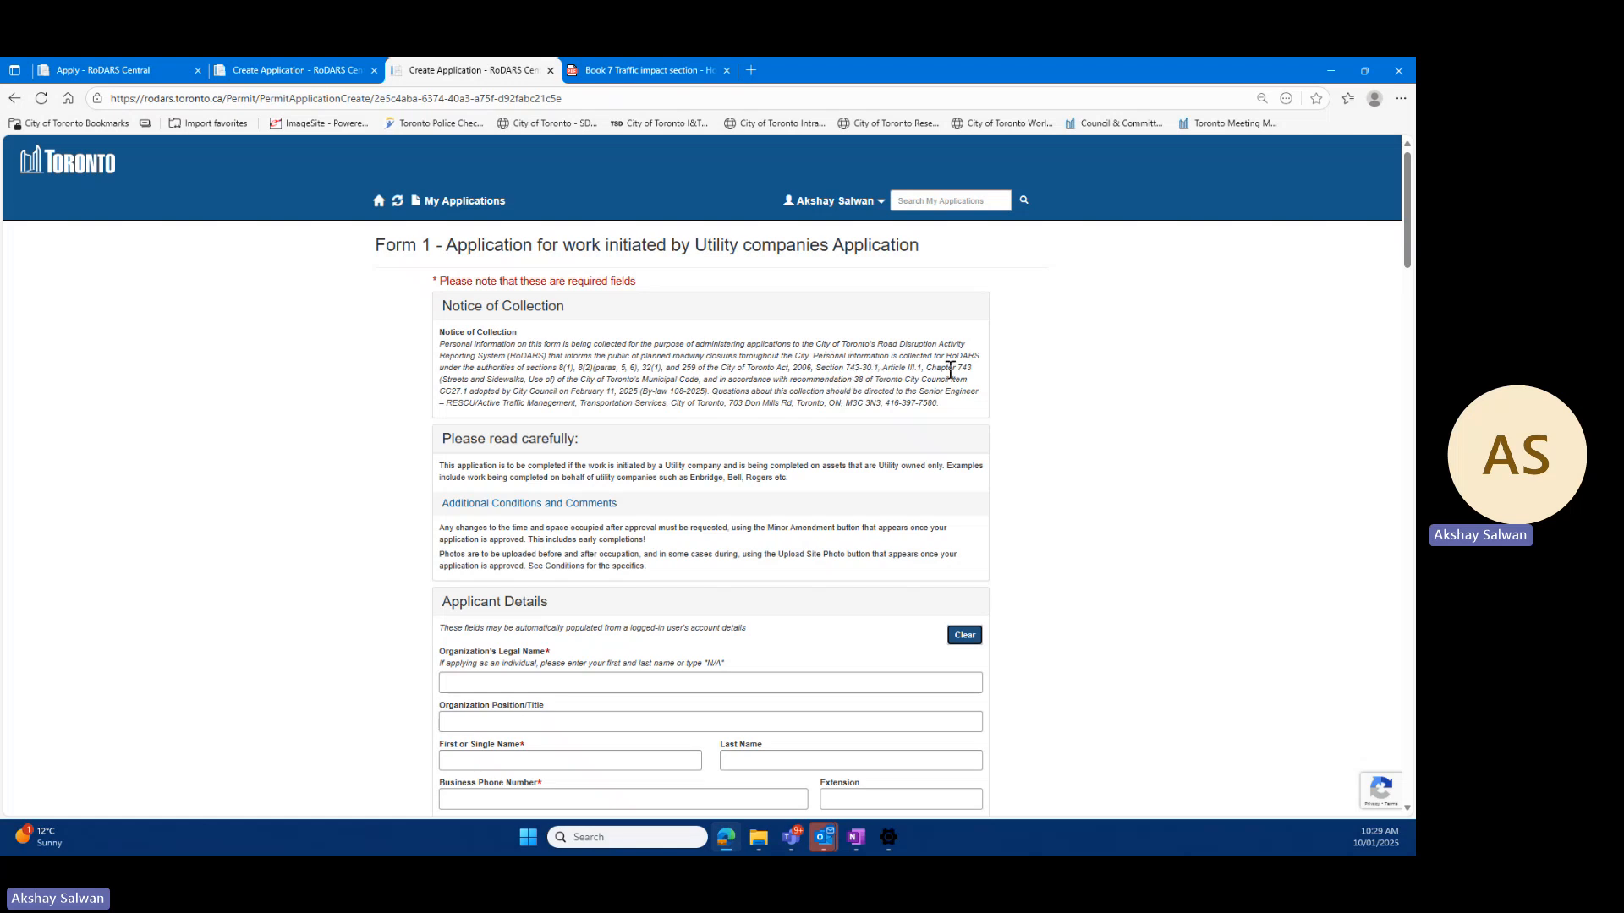
scroll(1023, 361, "down", 3)
scroll(1028, 355, "down", 2)
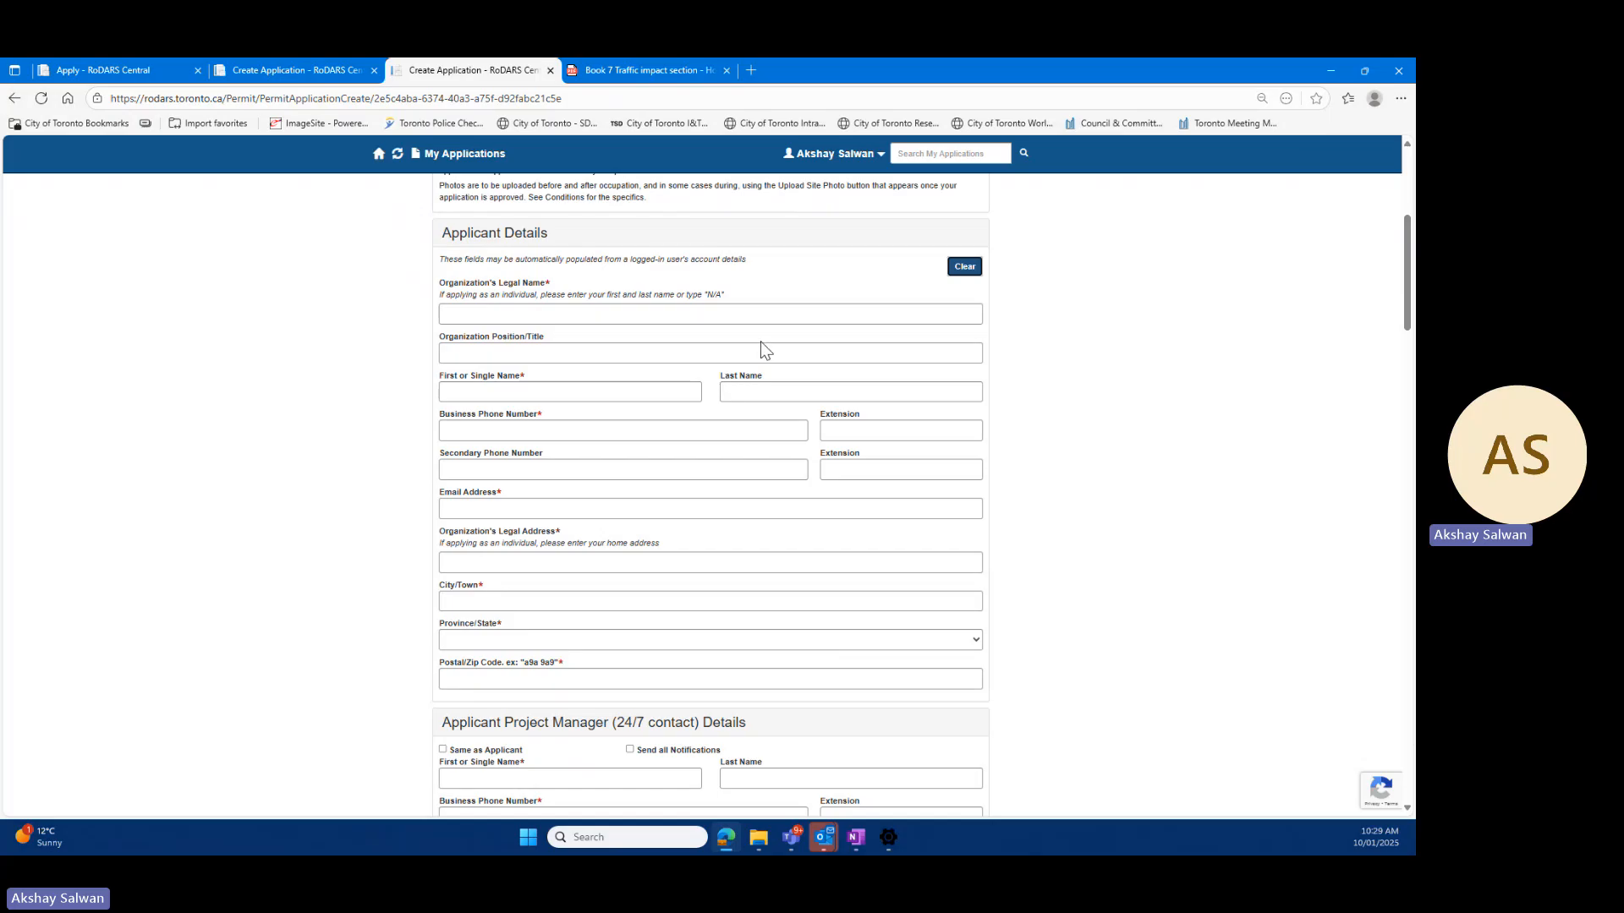
scroll(760, 342, "down", 3)
scroll(712, 430, "down", 3)
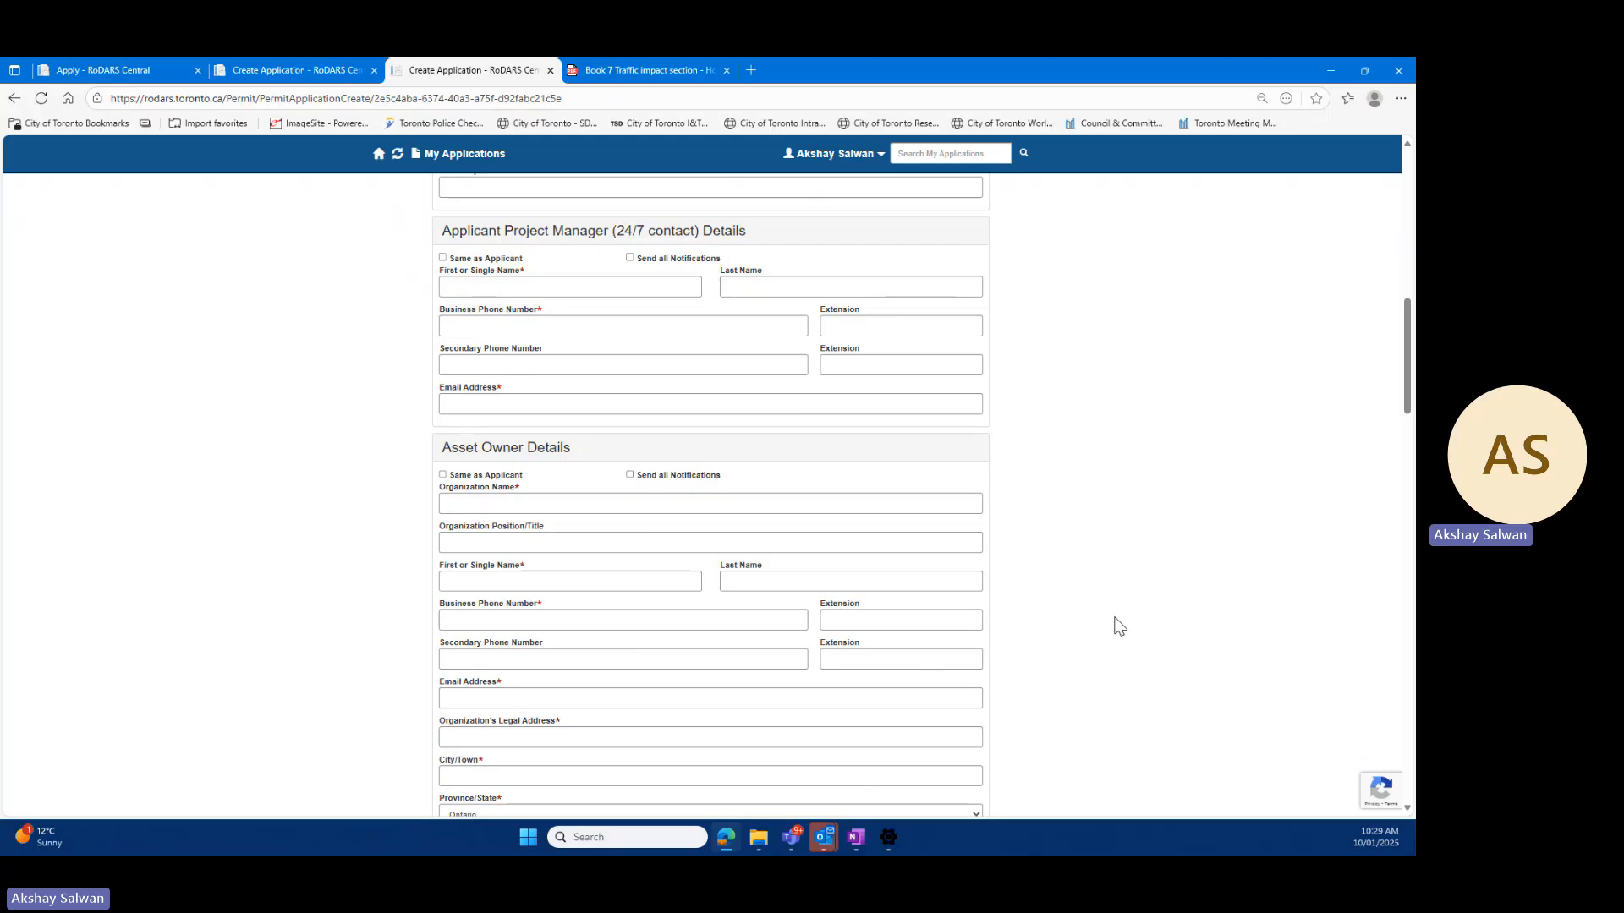
scroll(1091, 605, "down", 1)
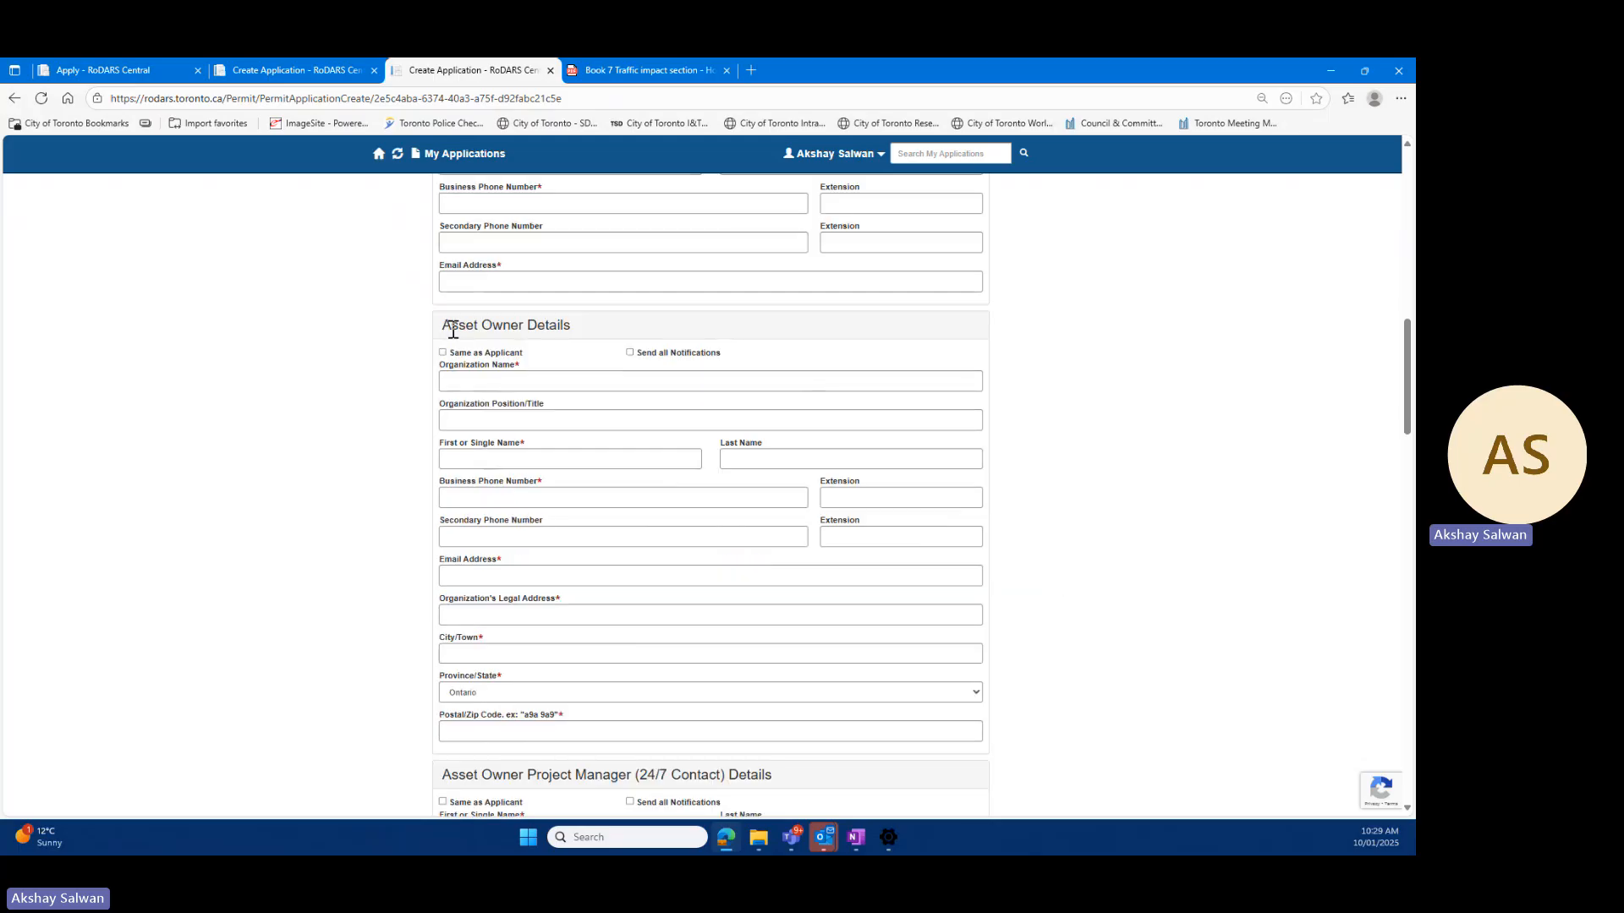
Step: Open the City of Toronto's main RoDARS website from the RoDARS Central page and expand its Applications section
left_click(267, 71)
left_click(147, 66)
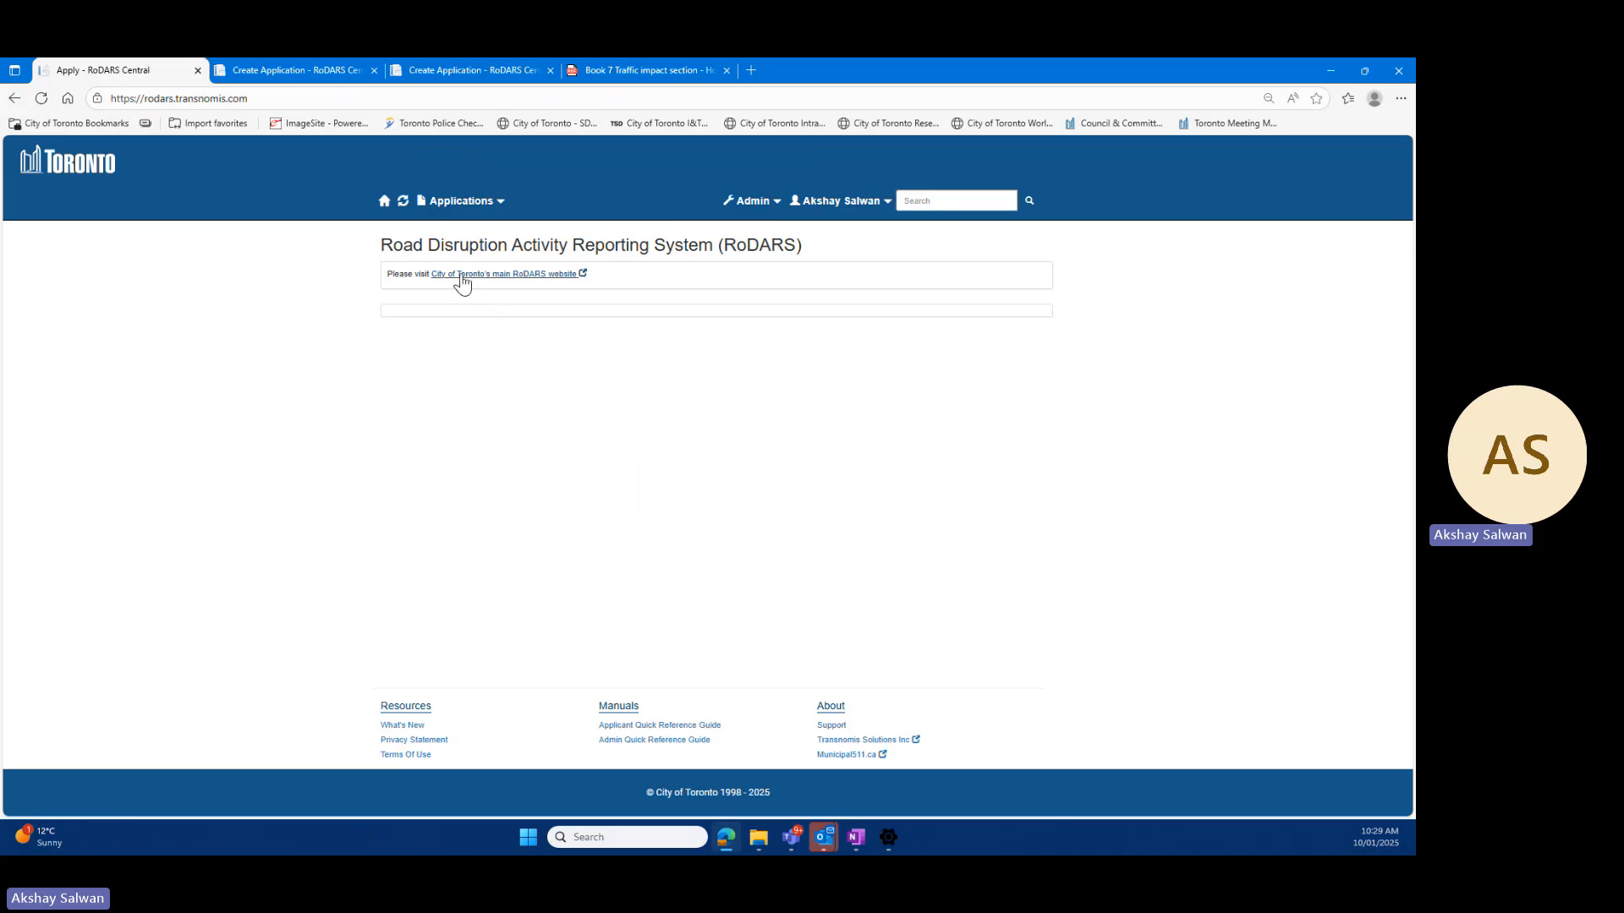
left_click(535, 275)
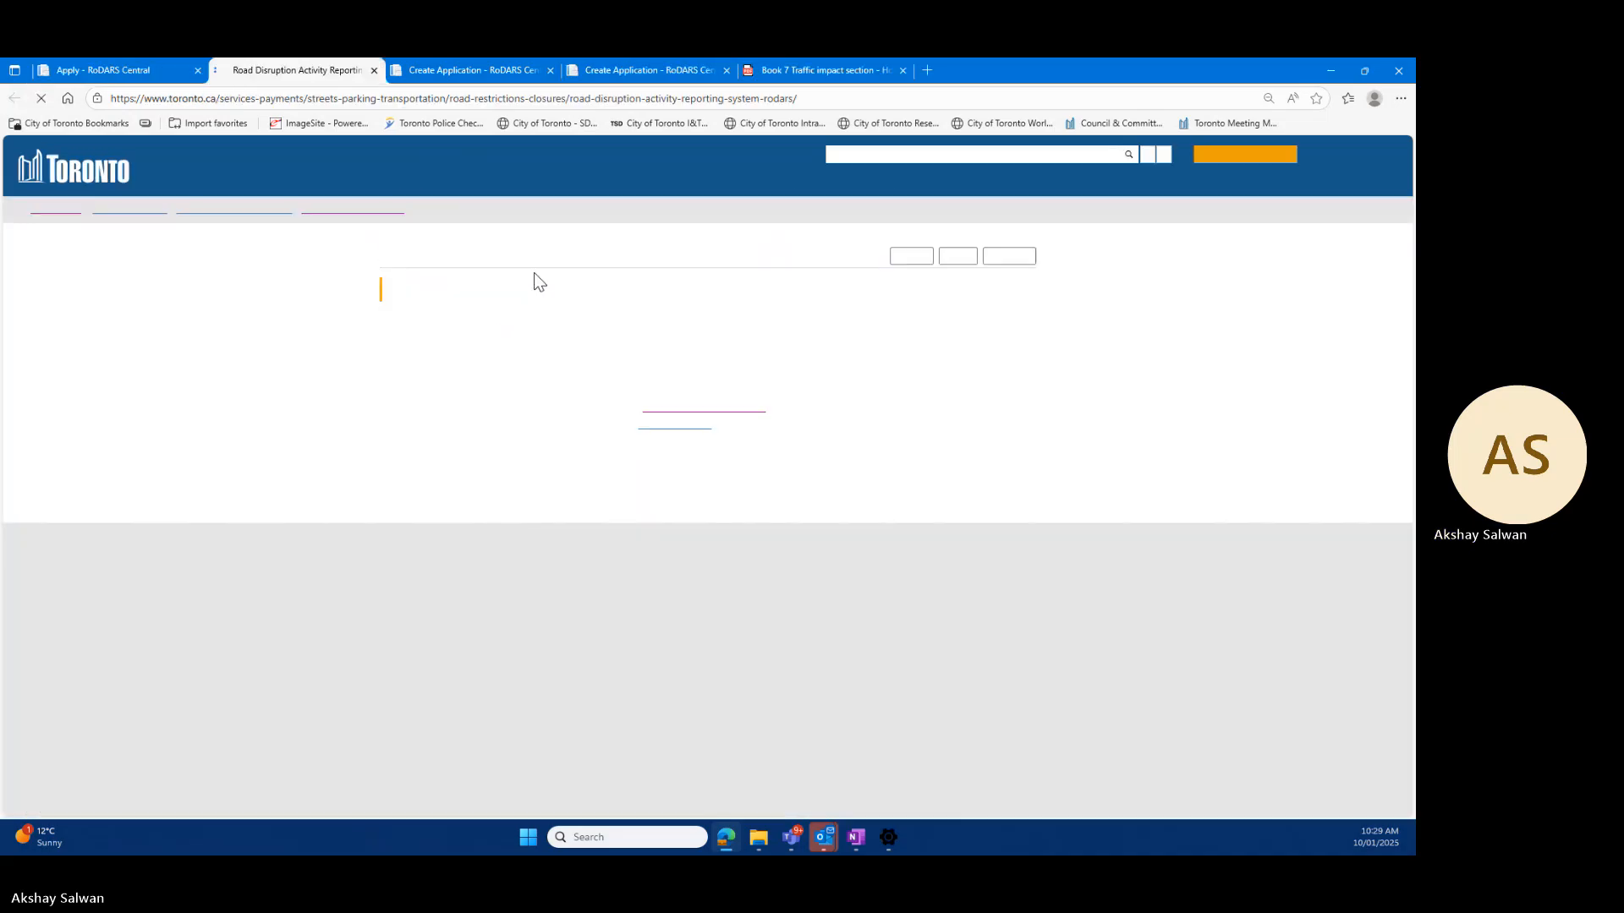
left_click(699, 528)
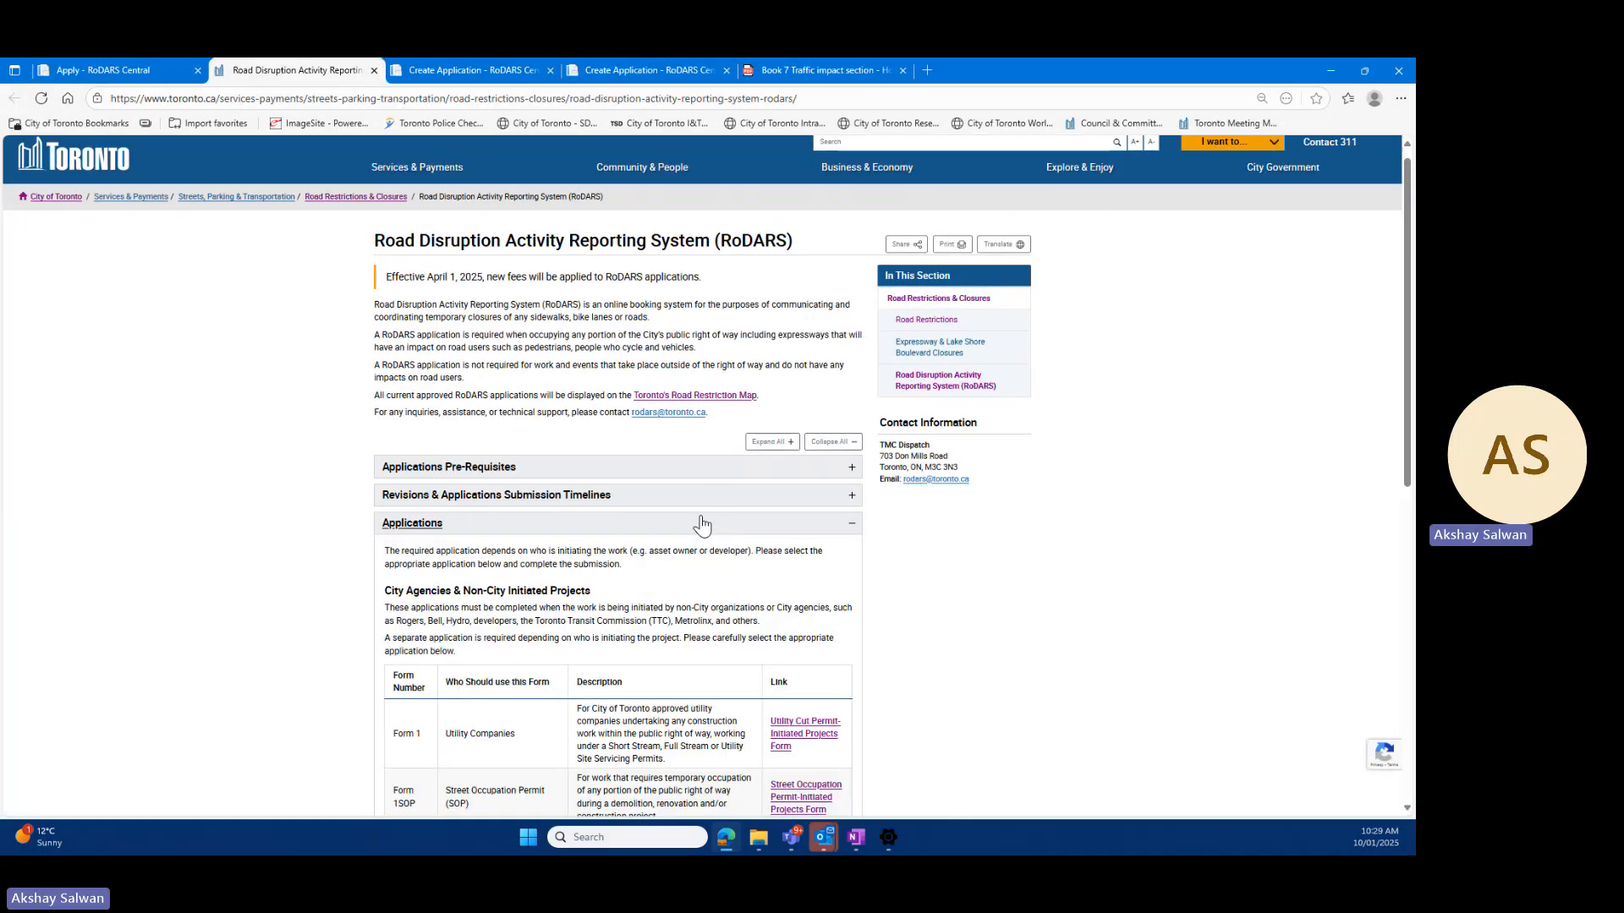
scroll(592, 592, "down", 2)
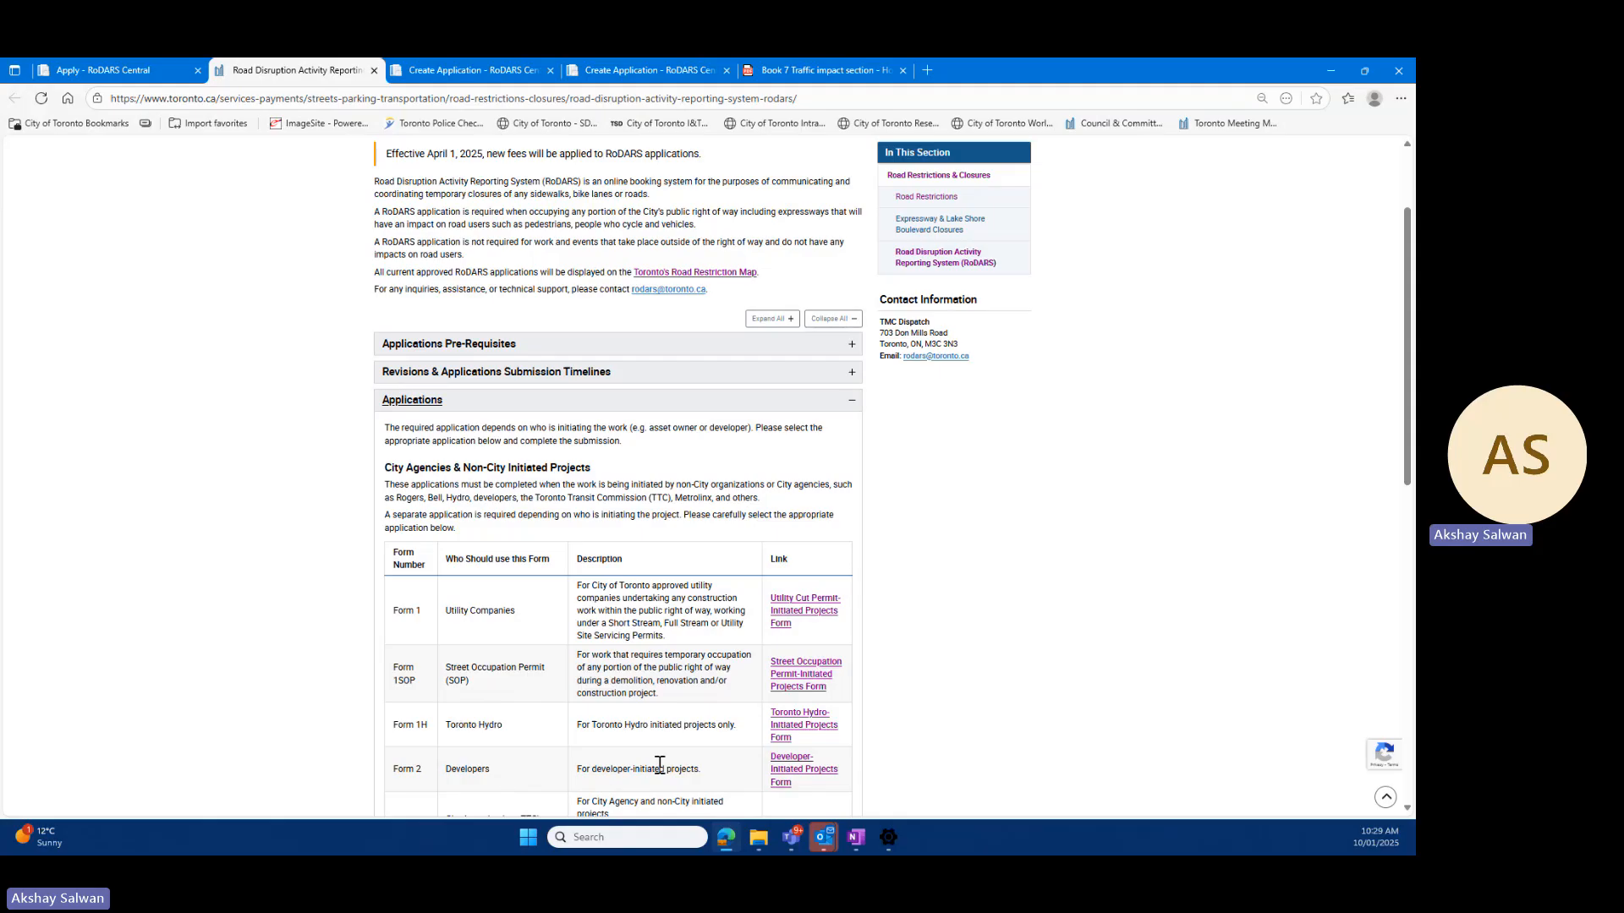
Step: Review Form 1 from the asset owner details through date and time, location, project details and file uploads
left_click(494, 68)
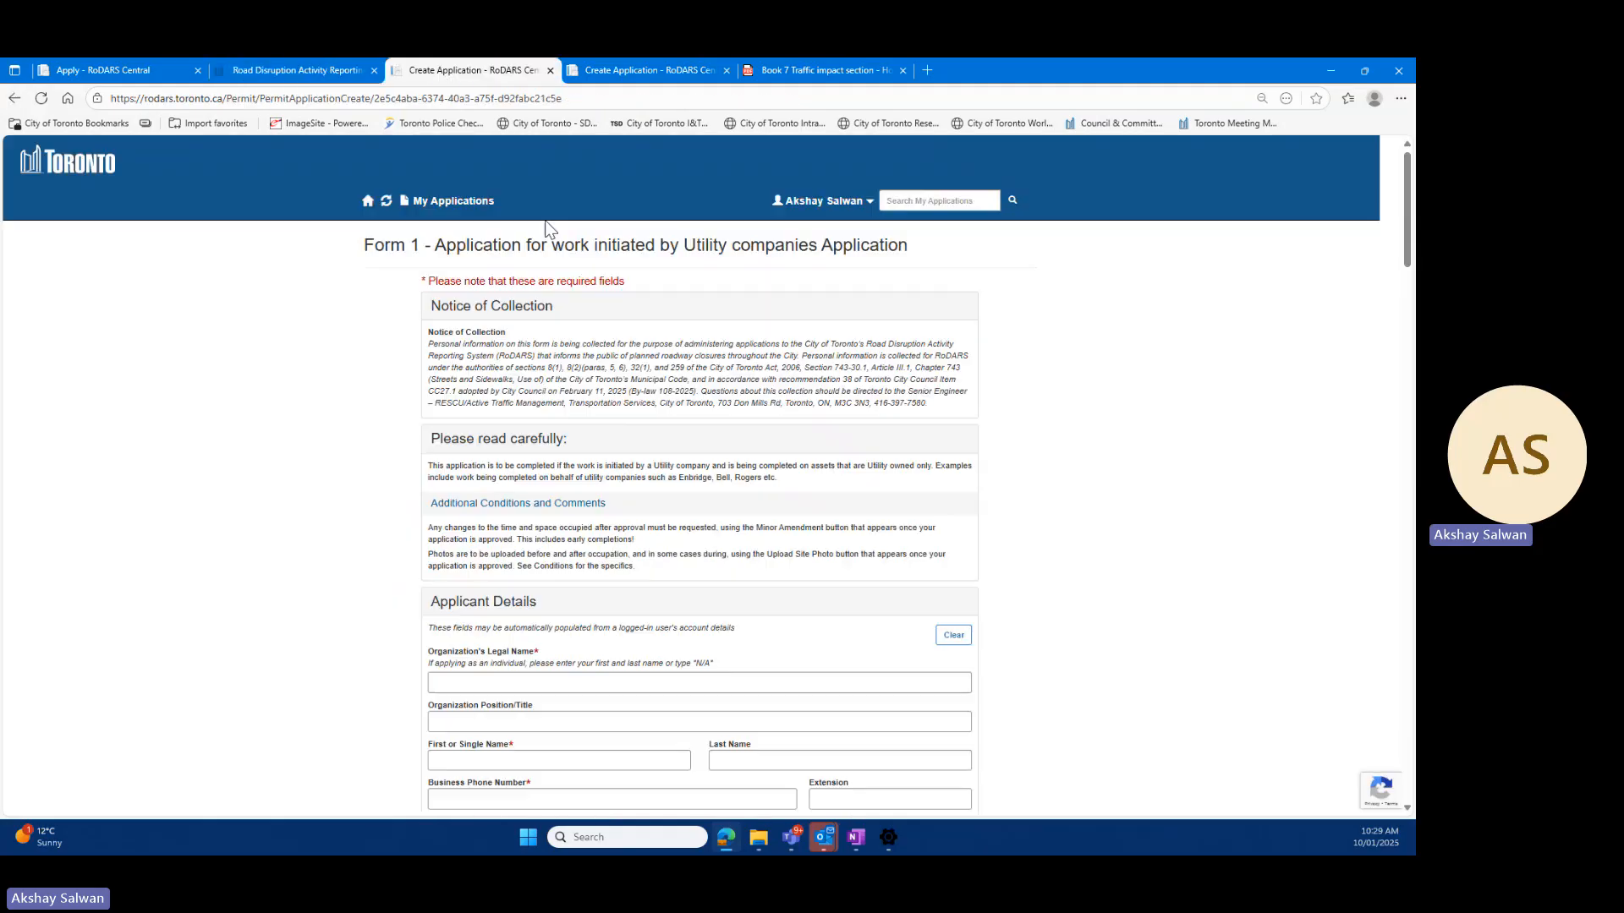
scroll(846, 474, "down", 15)
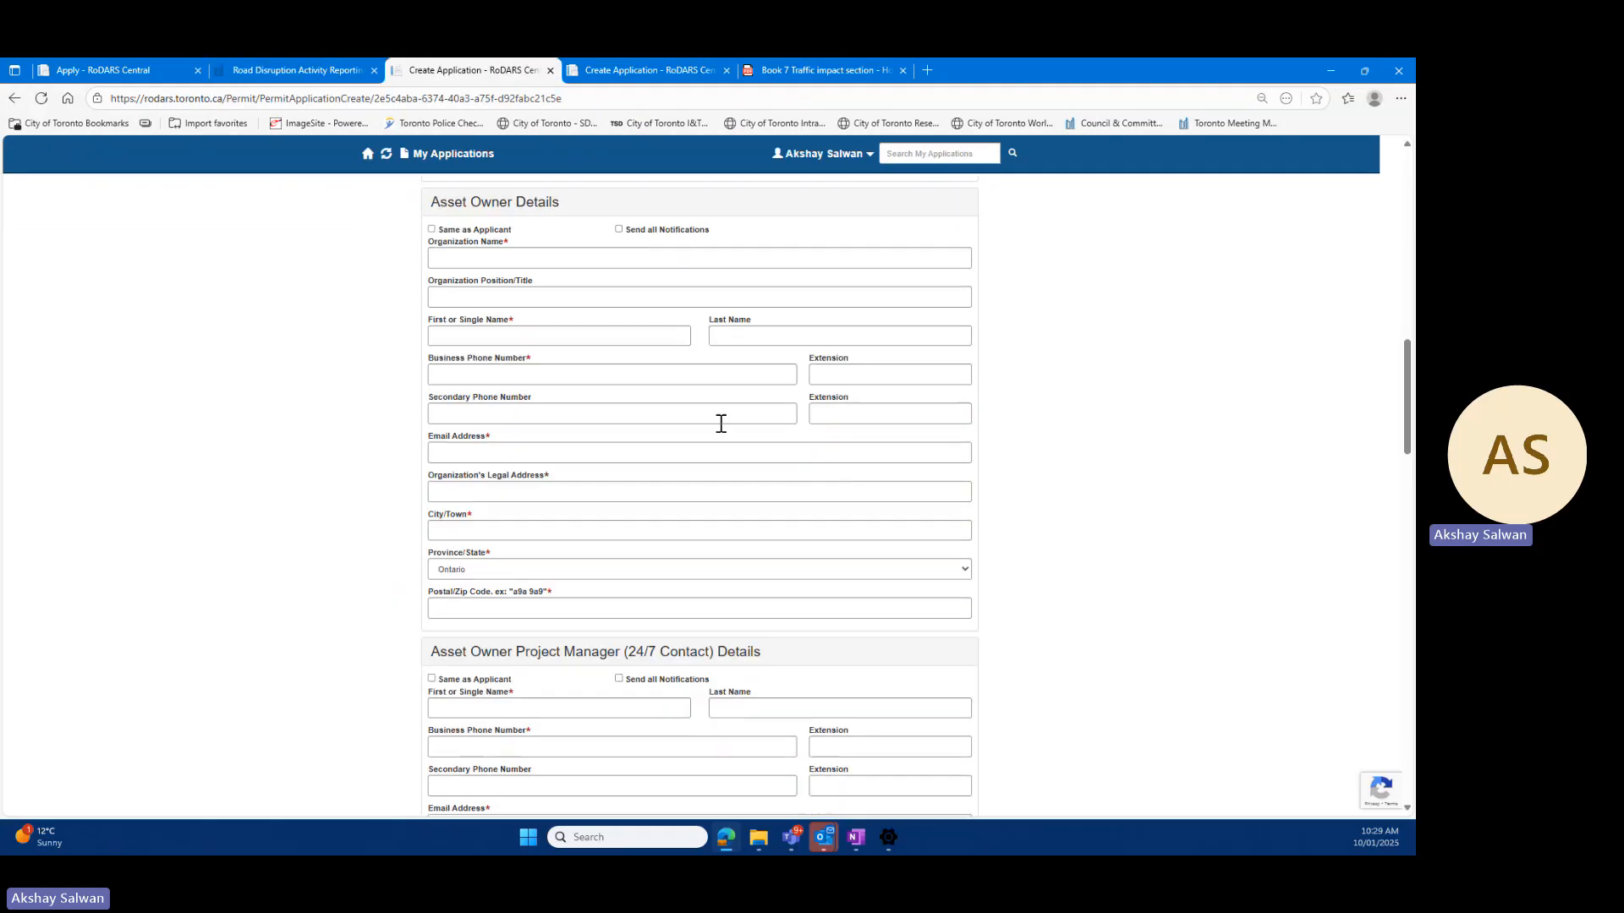
scroll(720, 423, "down", 3)
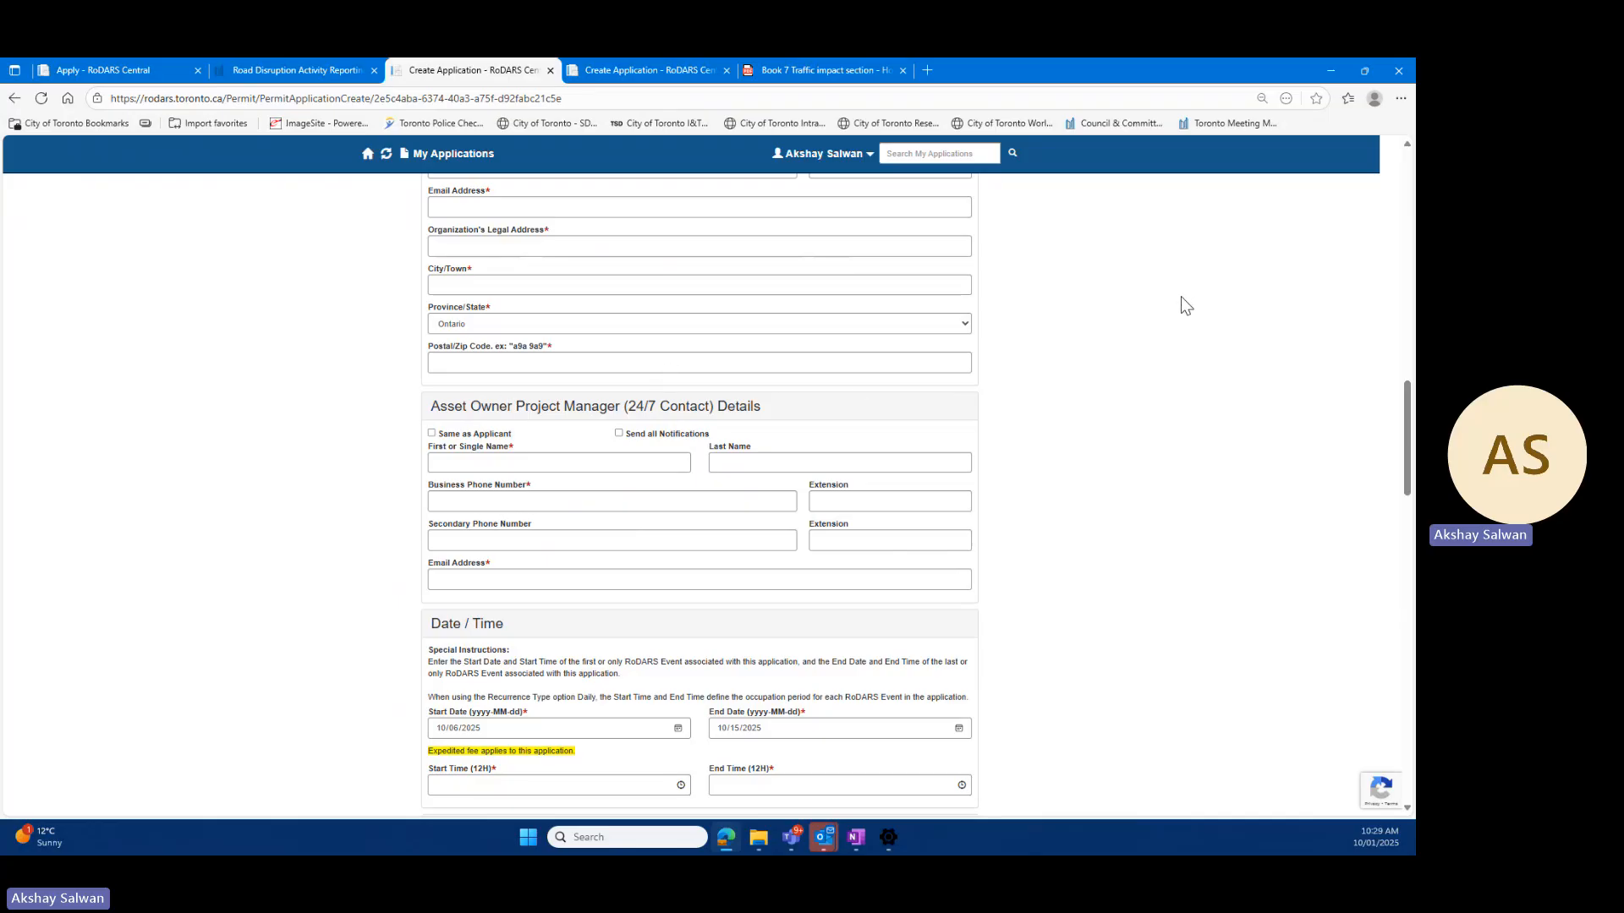
scroll(1181, 298, "down", 3)
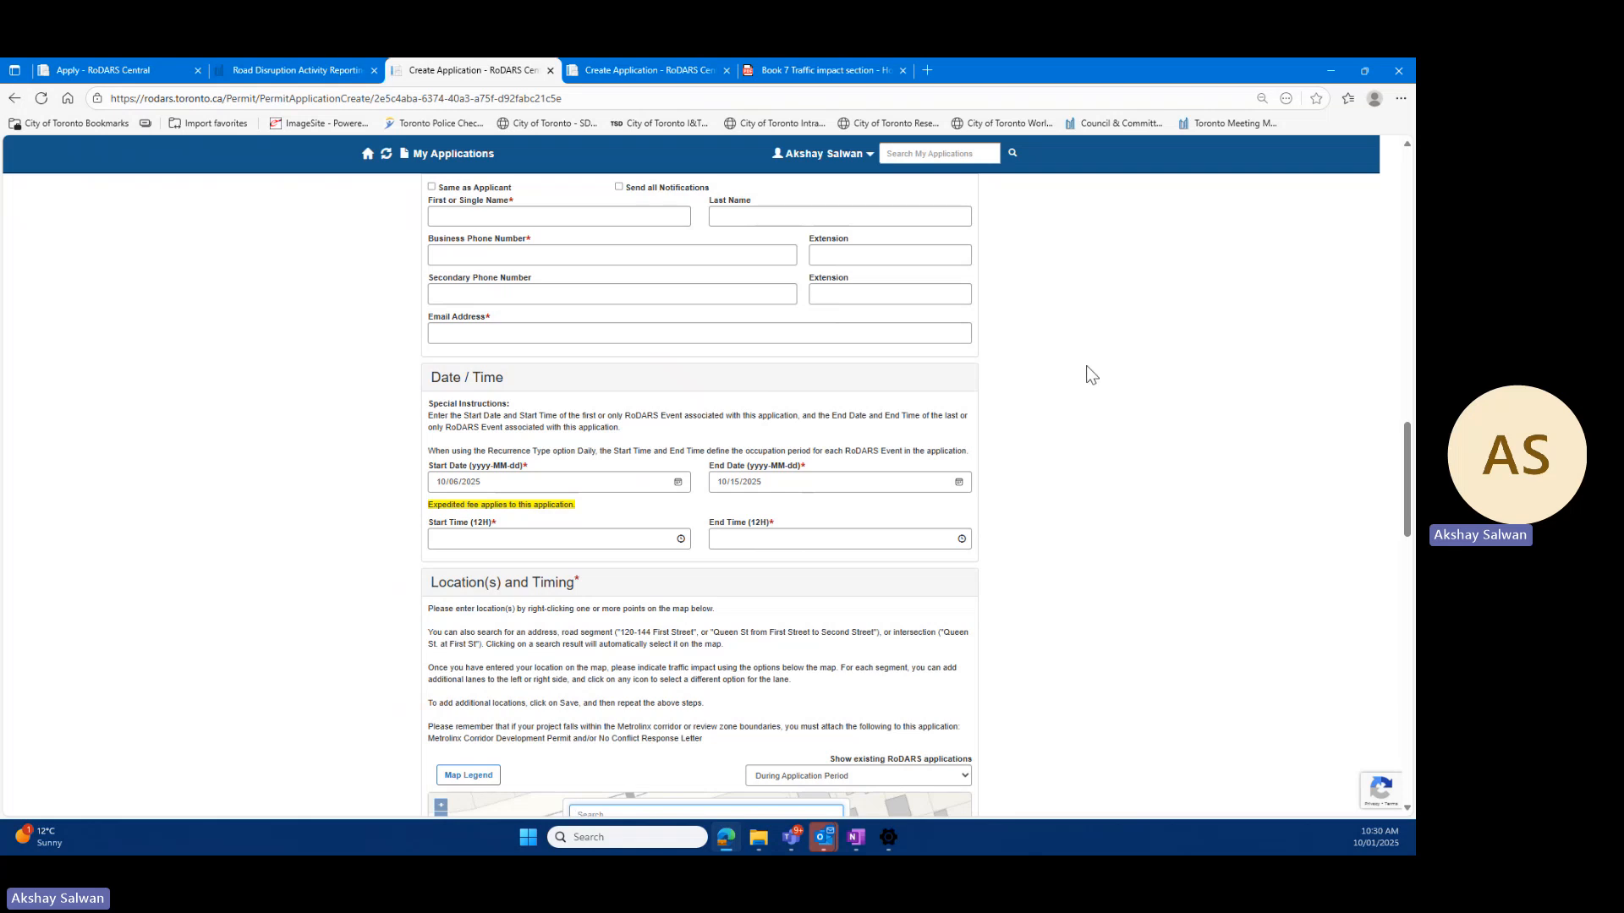
scroll(1056, 236, "down", 1)
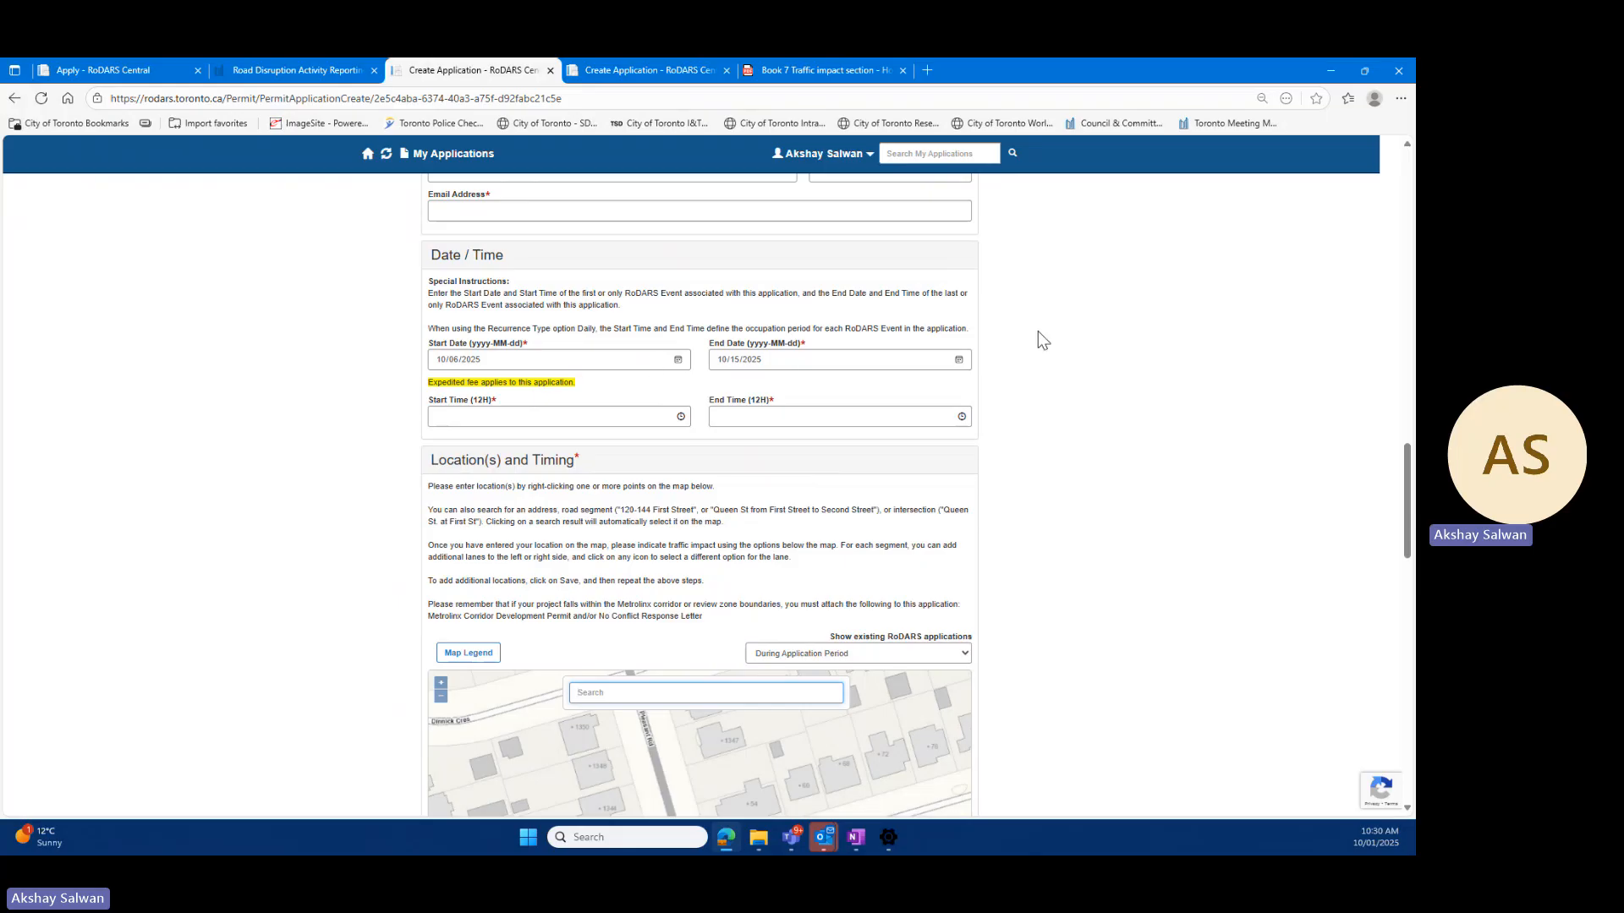
scroll(1038, 332, "down", 10)
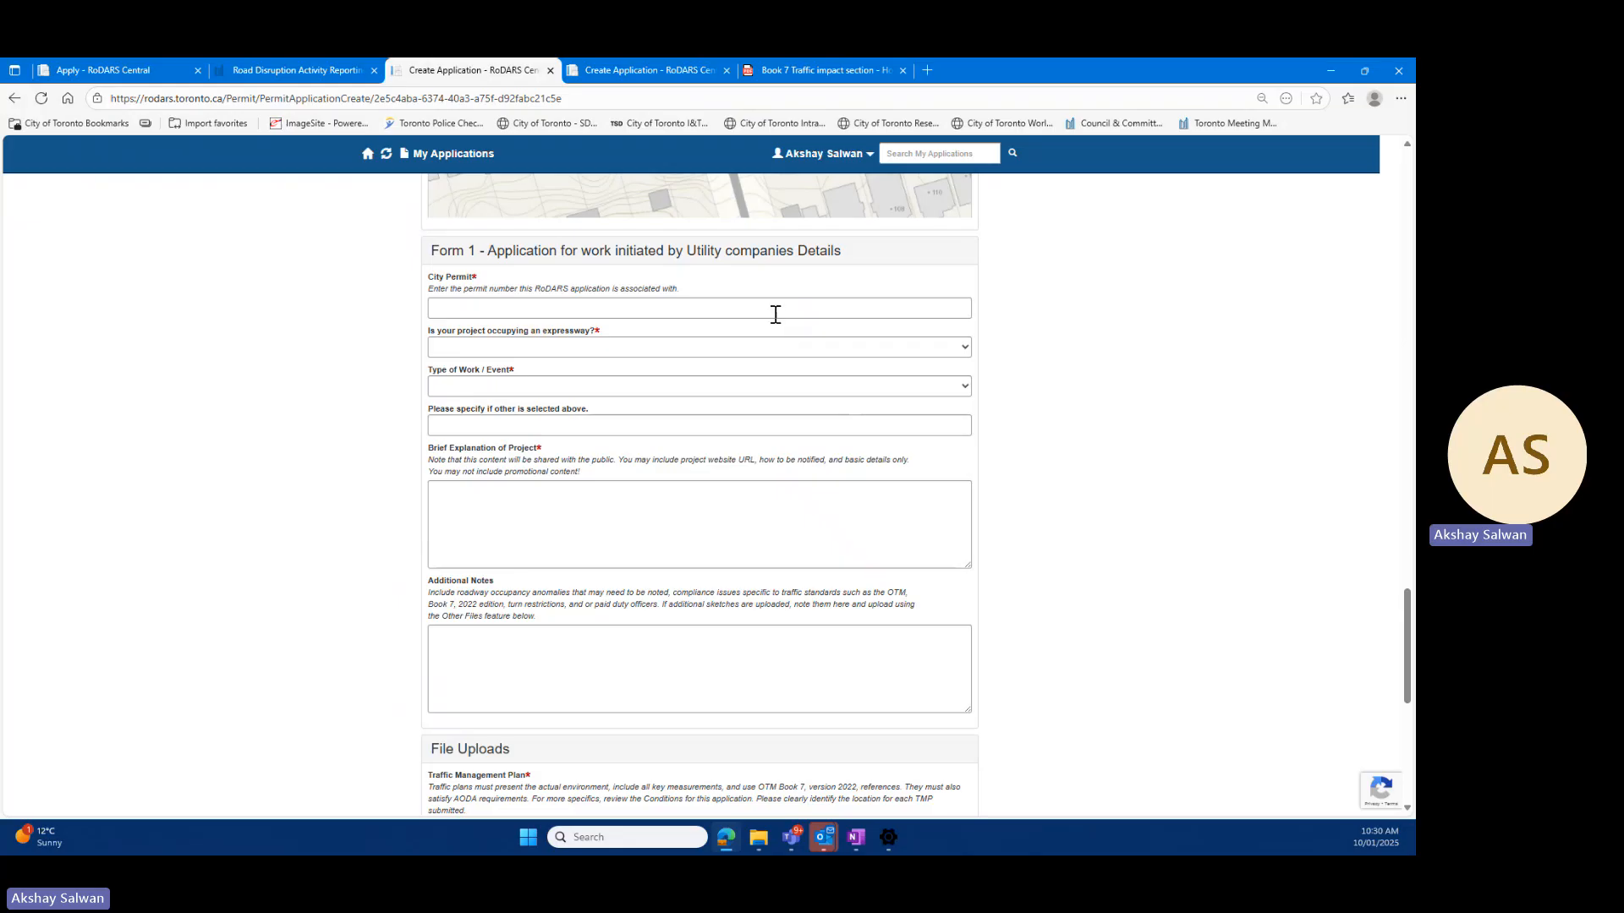
scroll(774, 322, "down", 3)
scroll(714, 387, "down", 2)
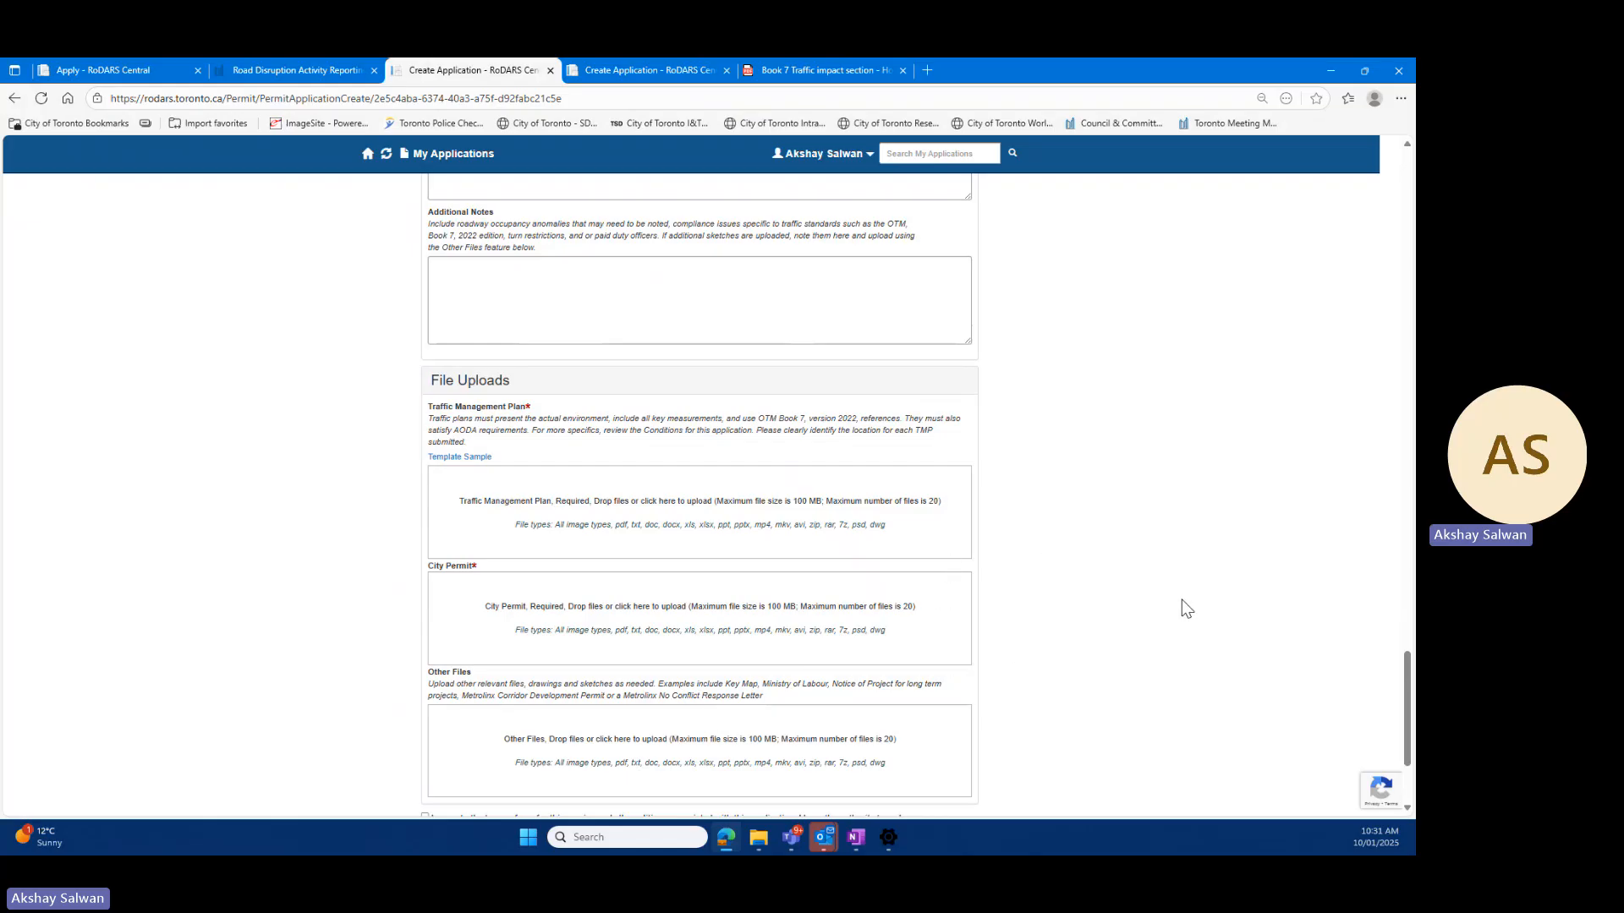
Step: Set the application's start date to October 6, 2025 in the Date / Time section
scroll(1181, 607, "up", 8)
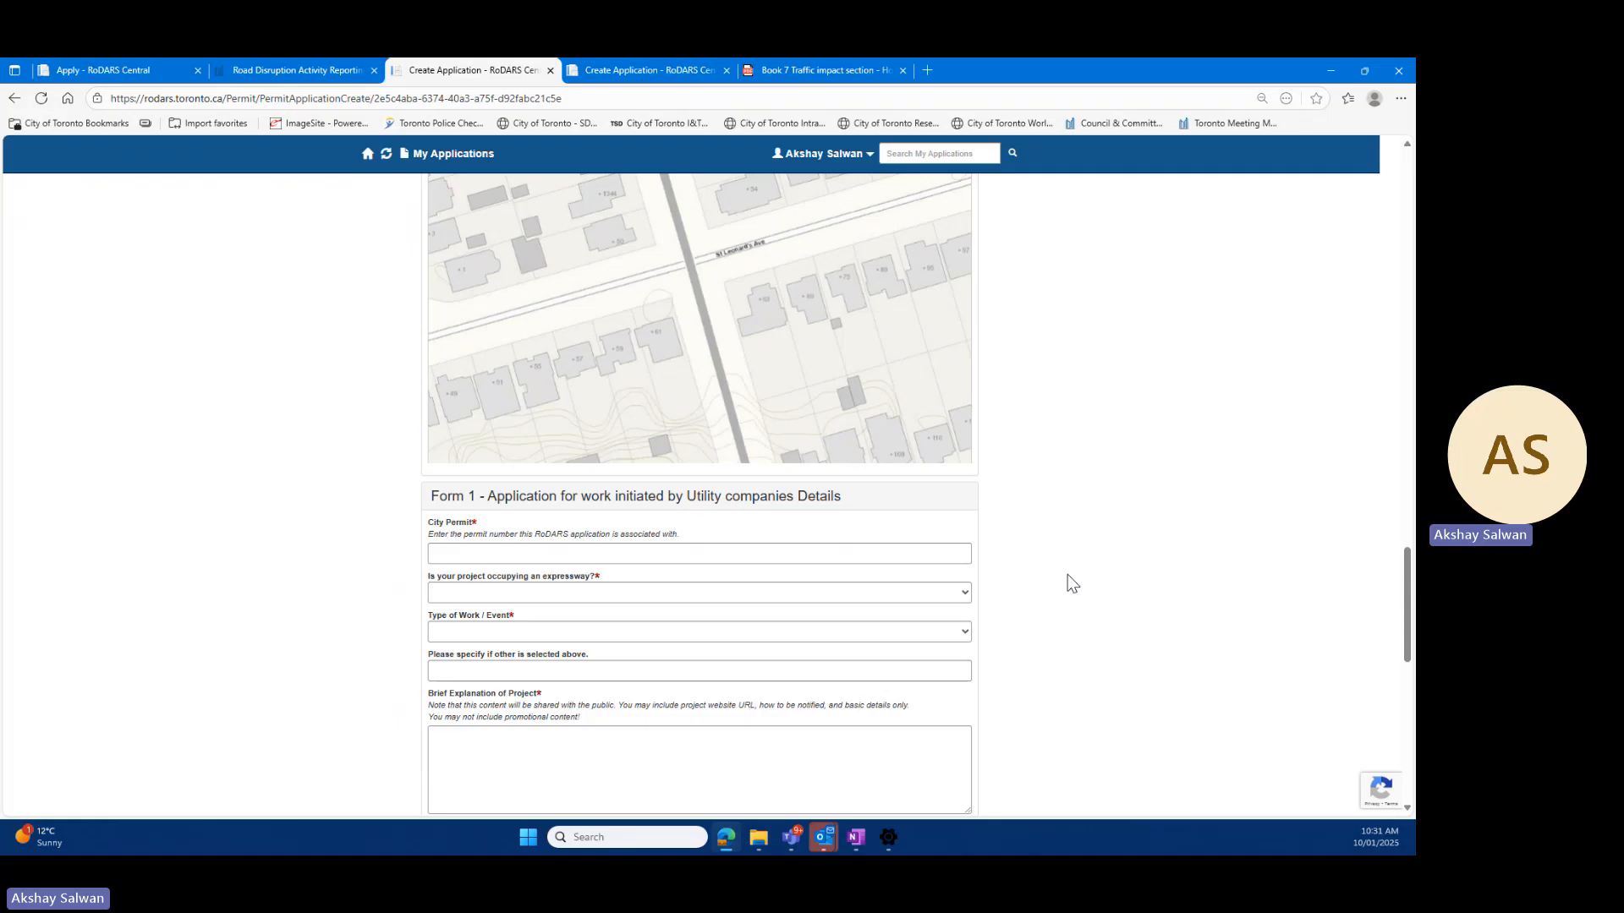
scroll(1068, 575, "up", 3)
scroll(1215, 479, "up", 3)
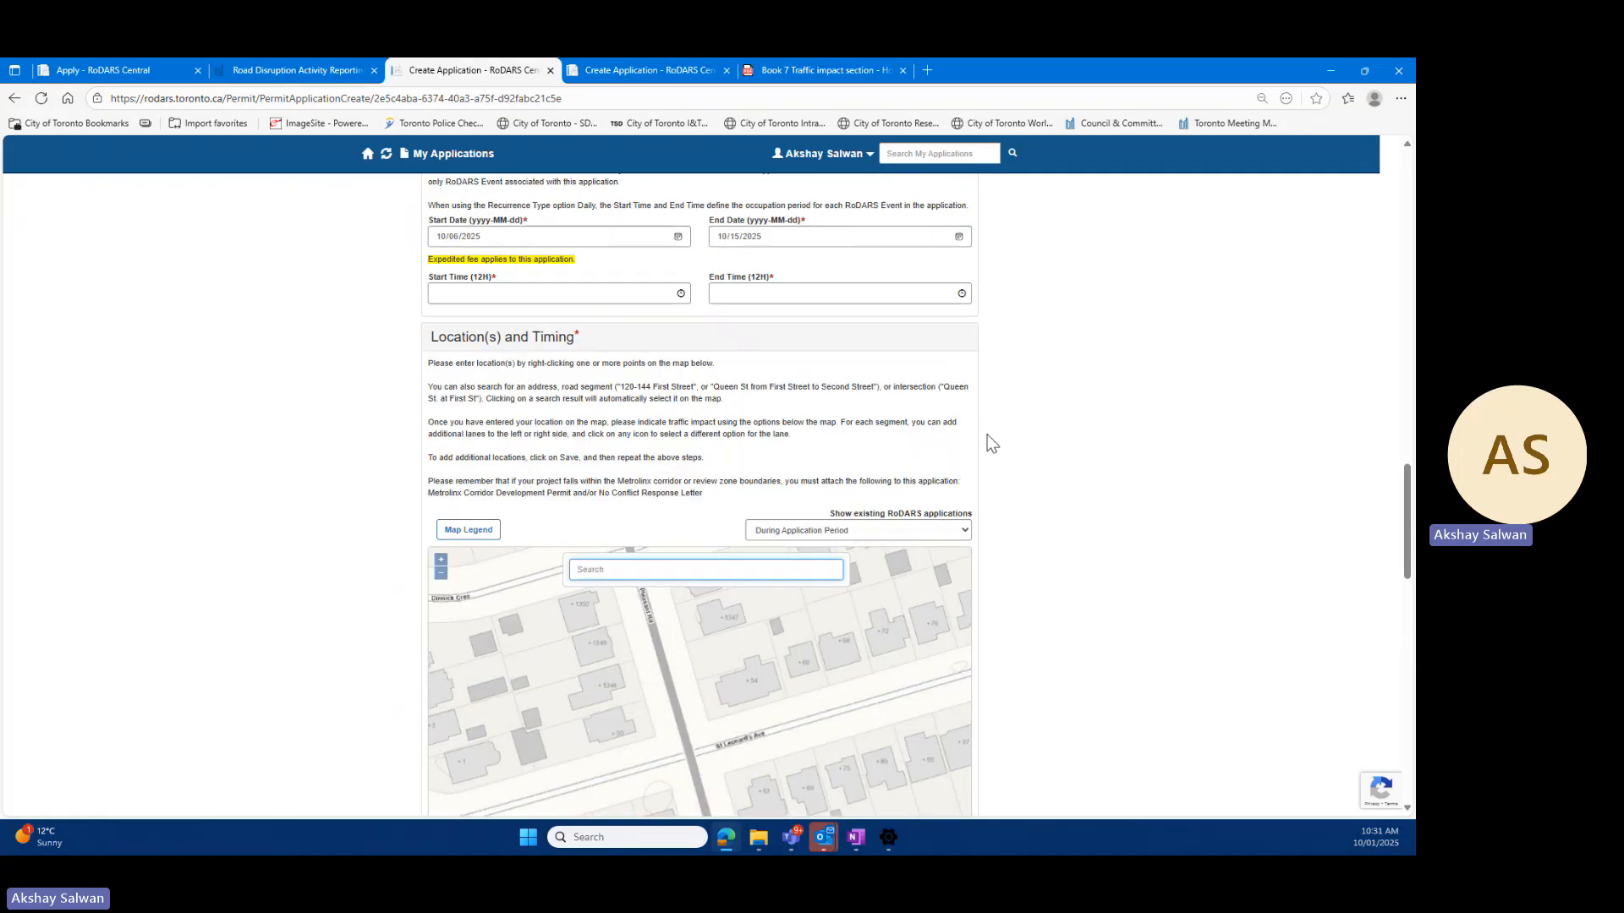
scroll(951, 447, "up", 2)
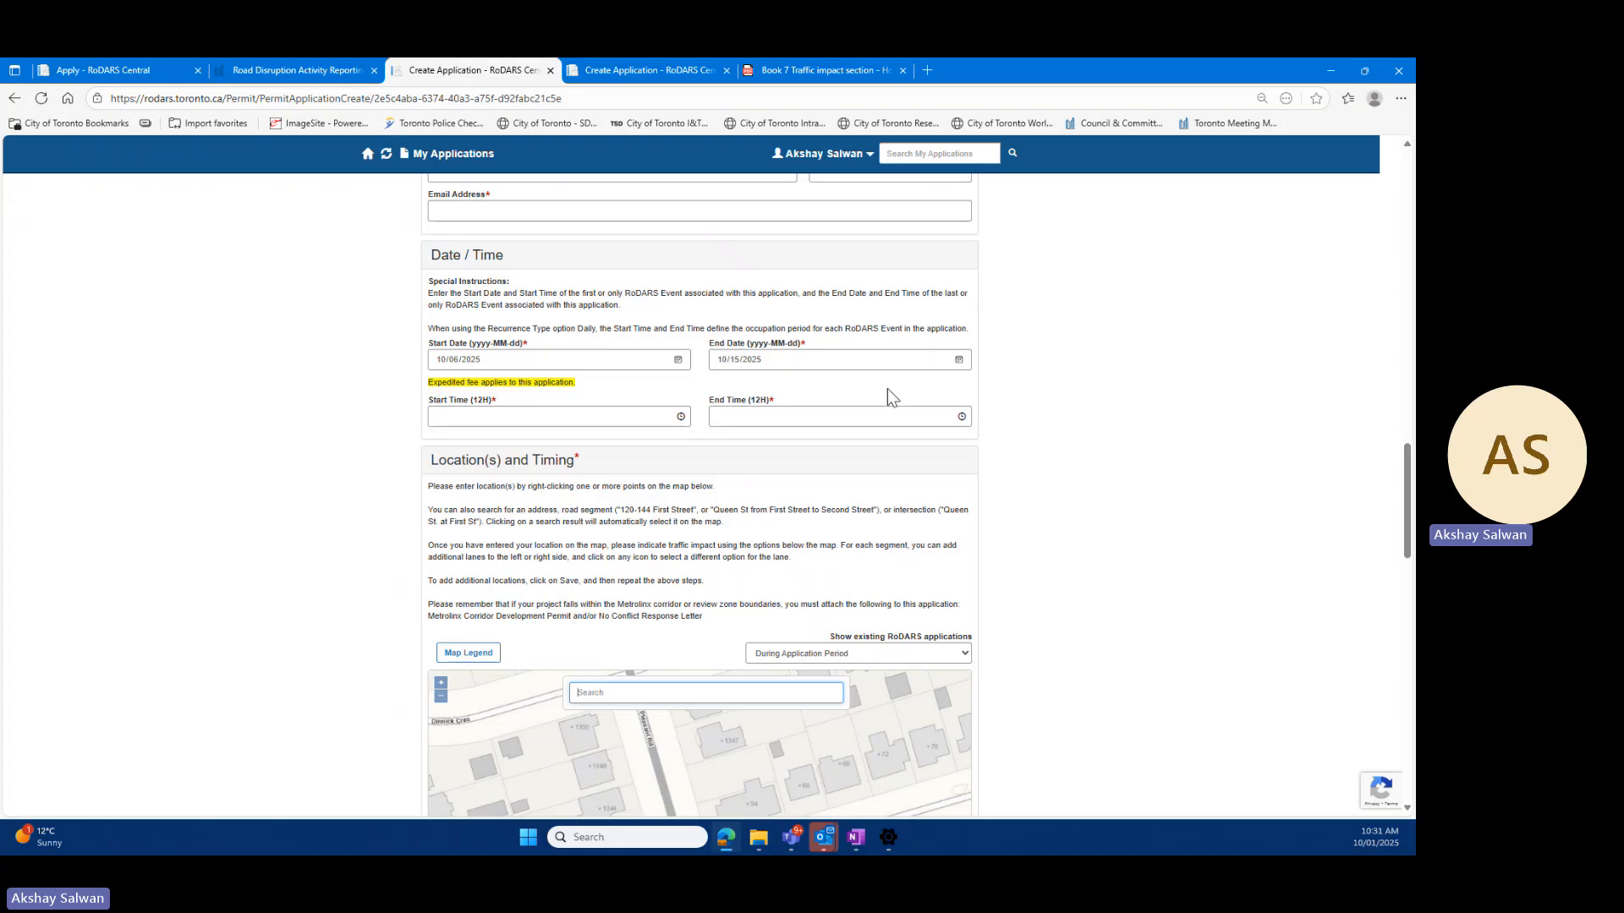
left_click(677, 361)
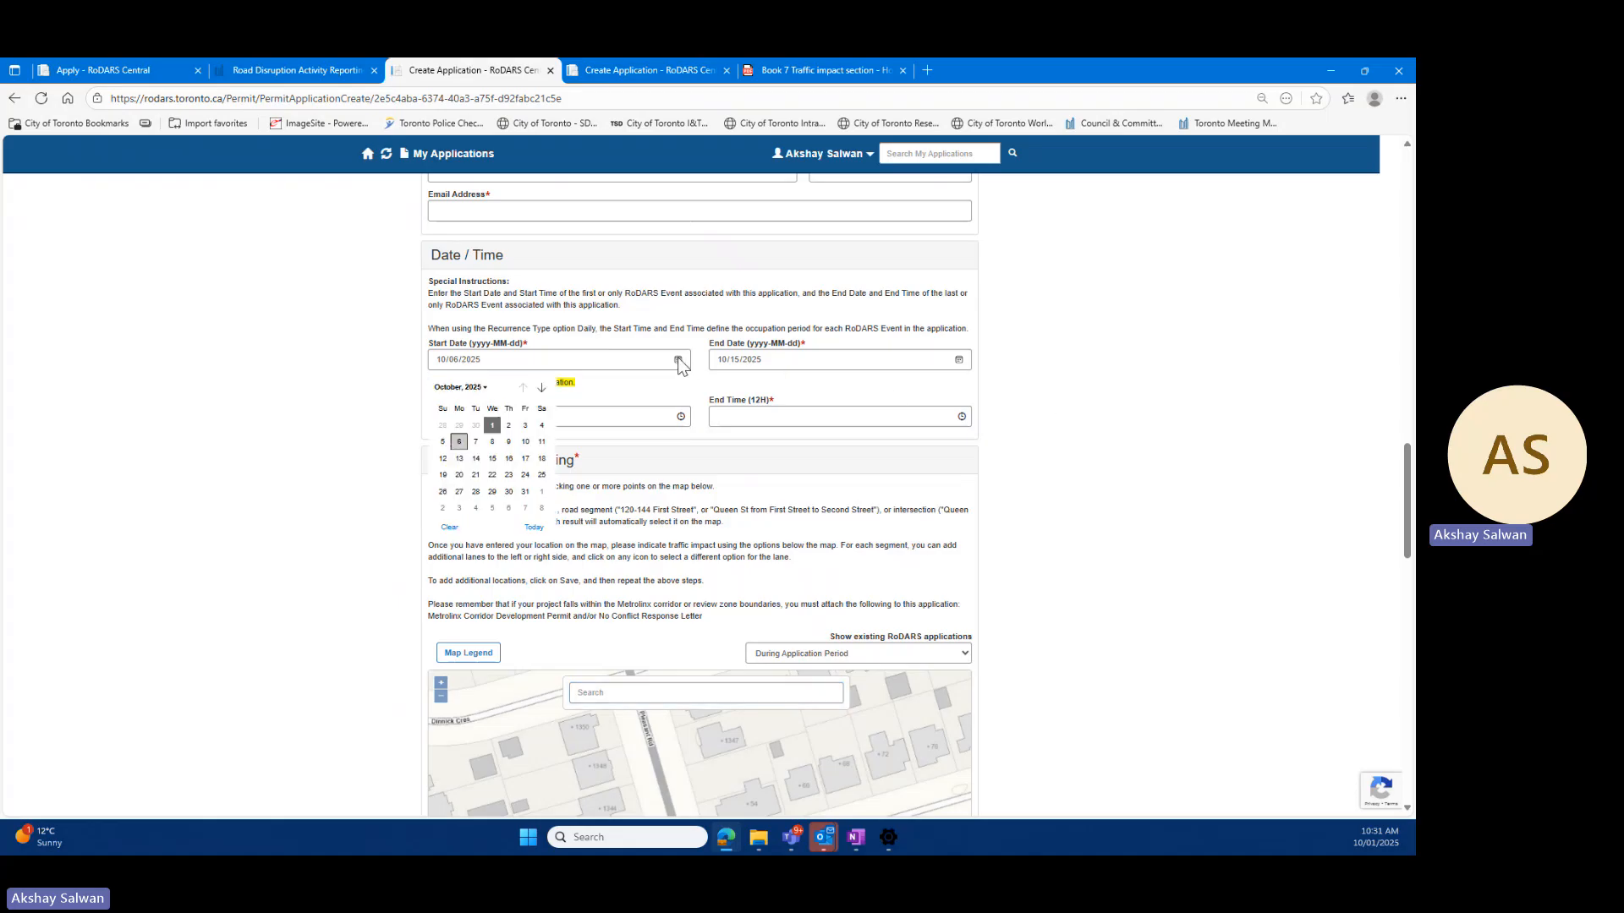
left_click(459, 443)
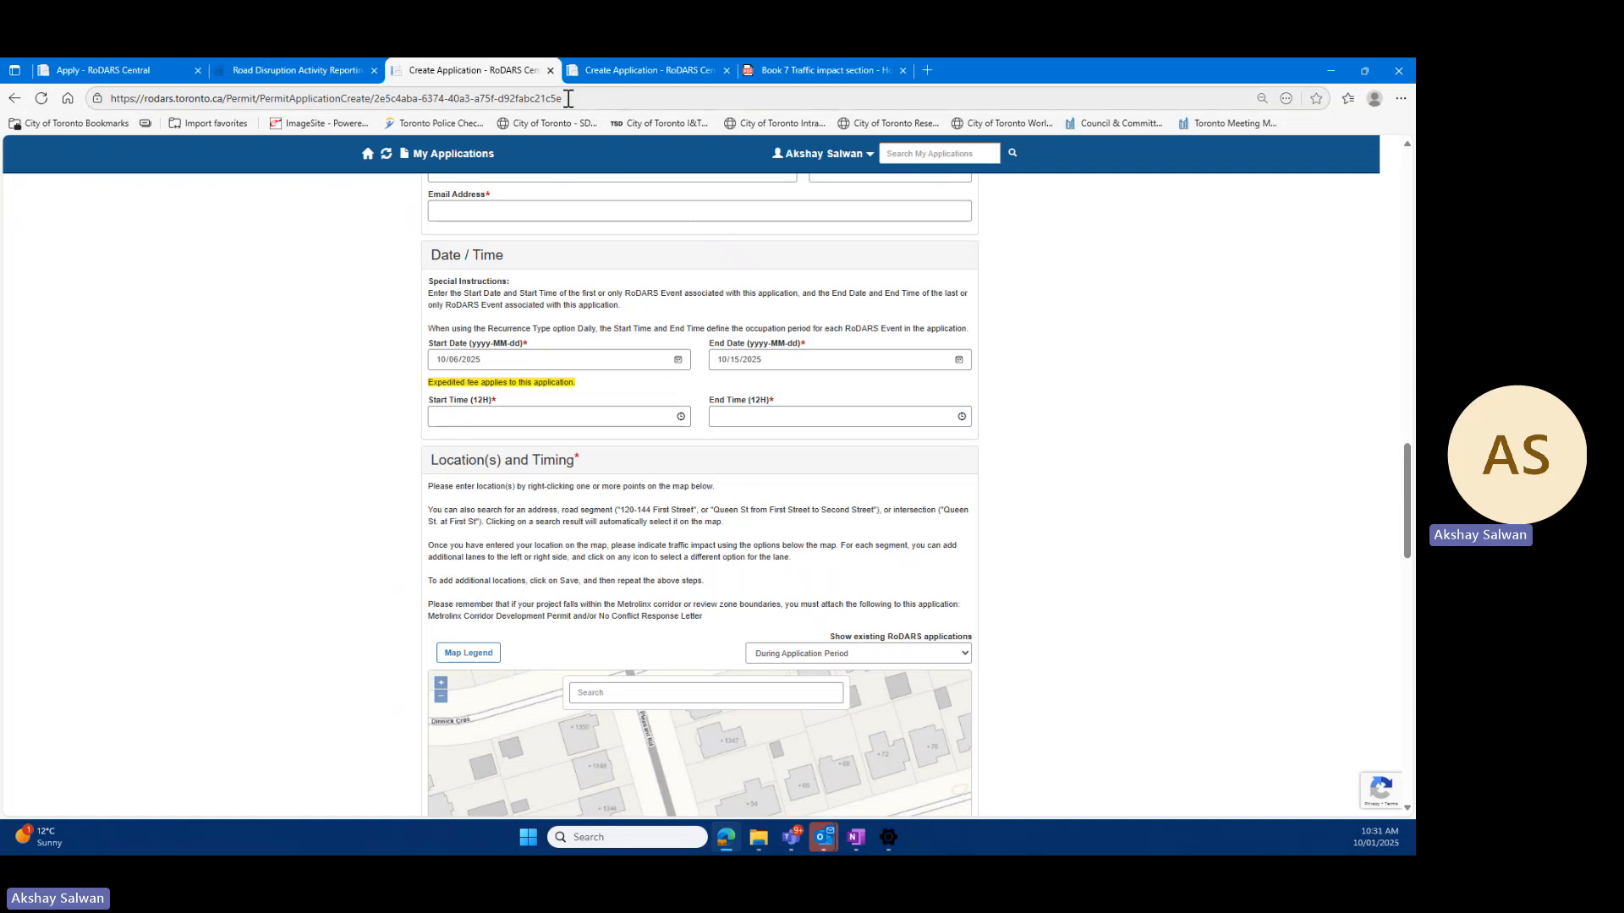
Step: Expand the Fees section on the RoDARS website and highlight the expedited application fee entry for less than 3 business days
left_click(278, 66)
scroll(707, 413, "down", 8)
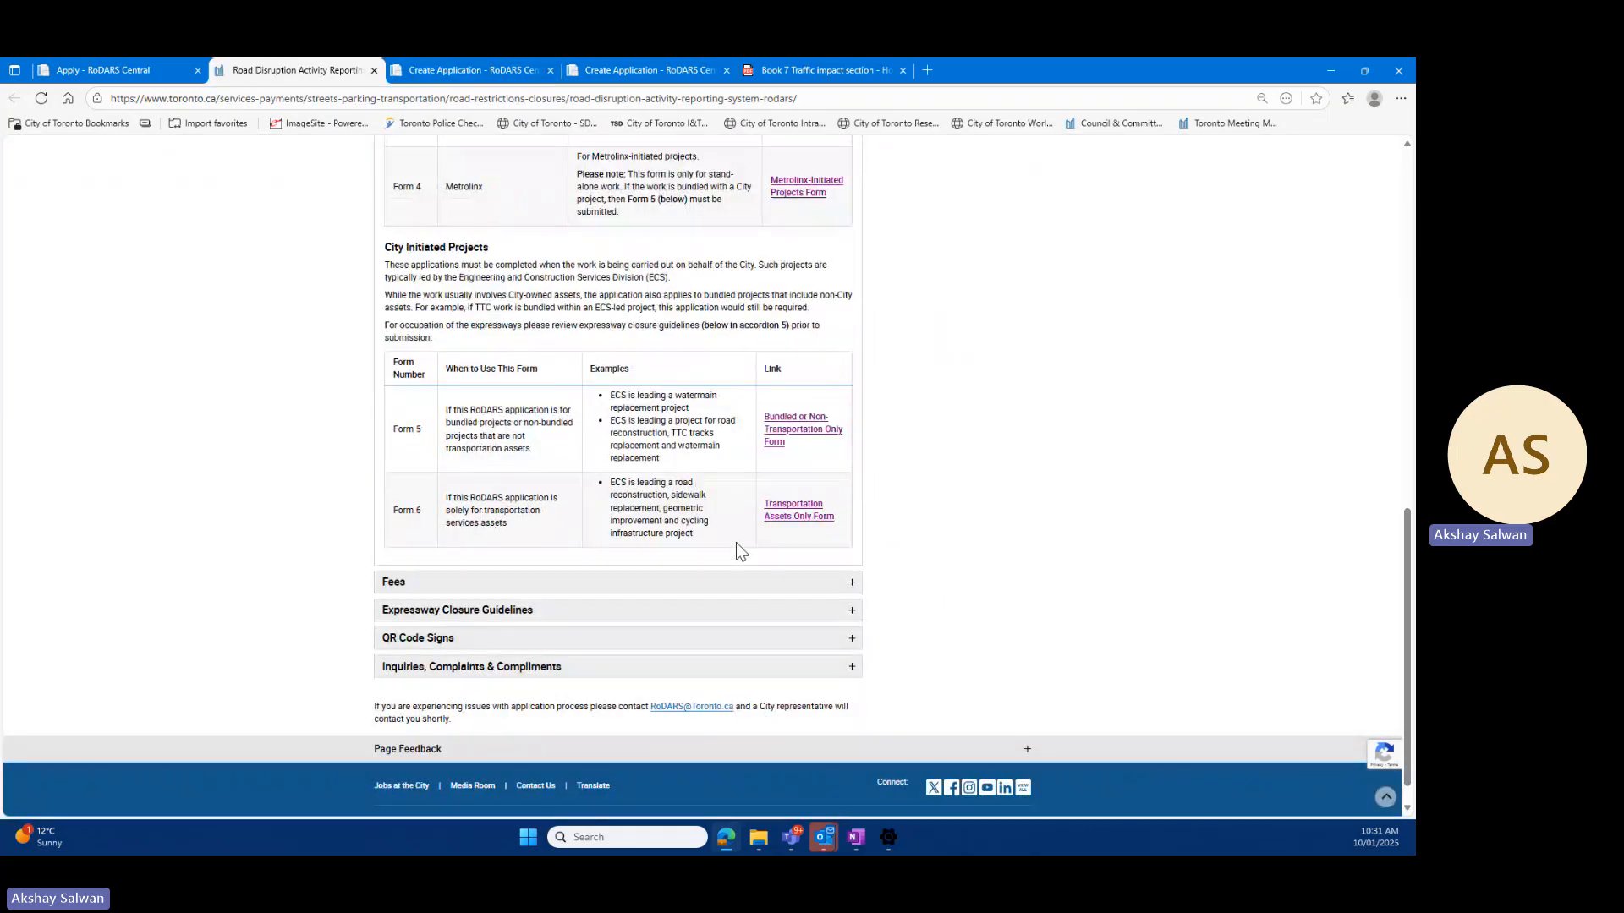
left_click(742, 589)
scroll(876, 392, "down", 3)
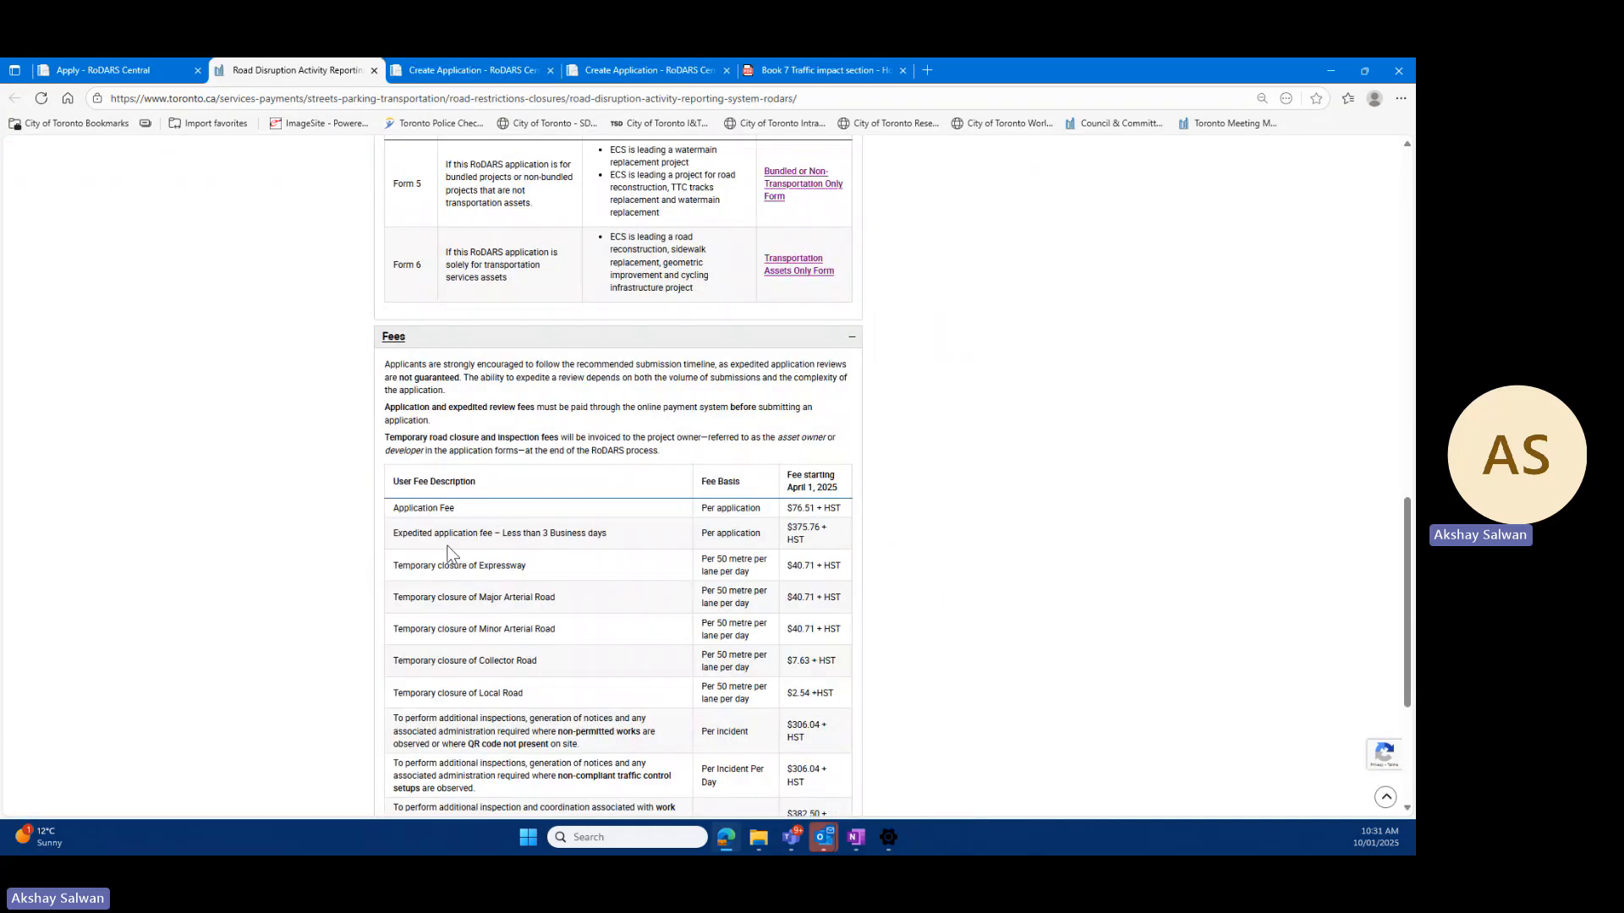
left_click_drag(392, 533, 645, 529)
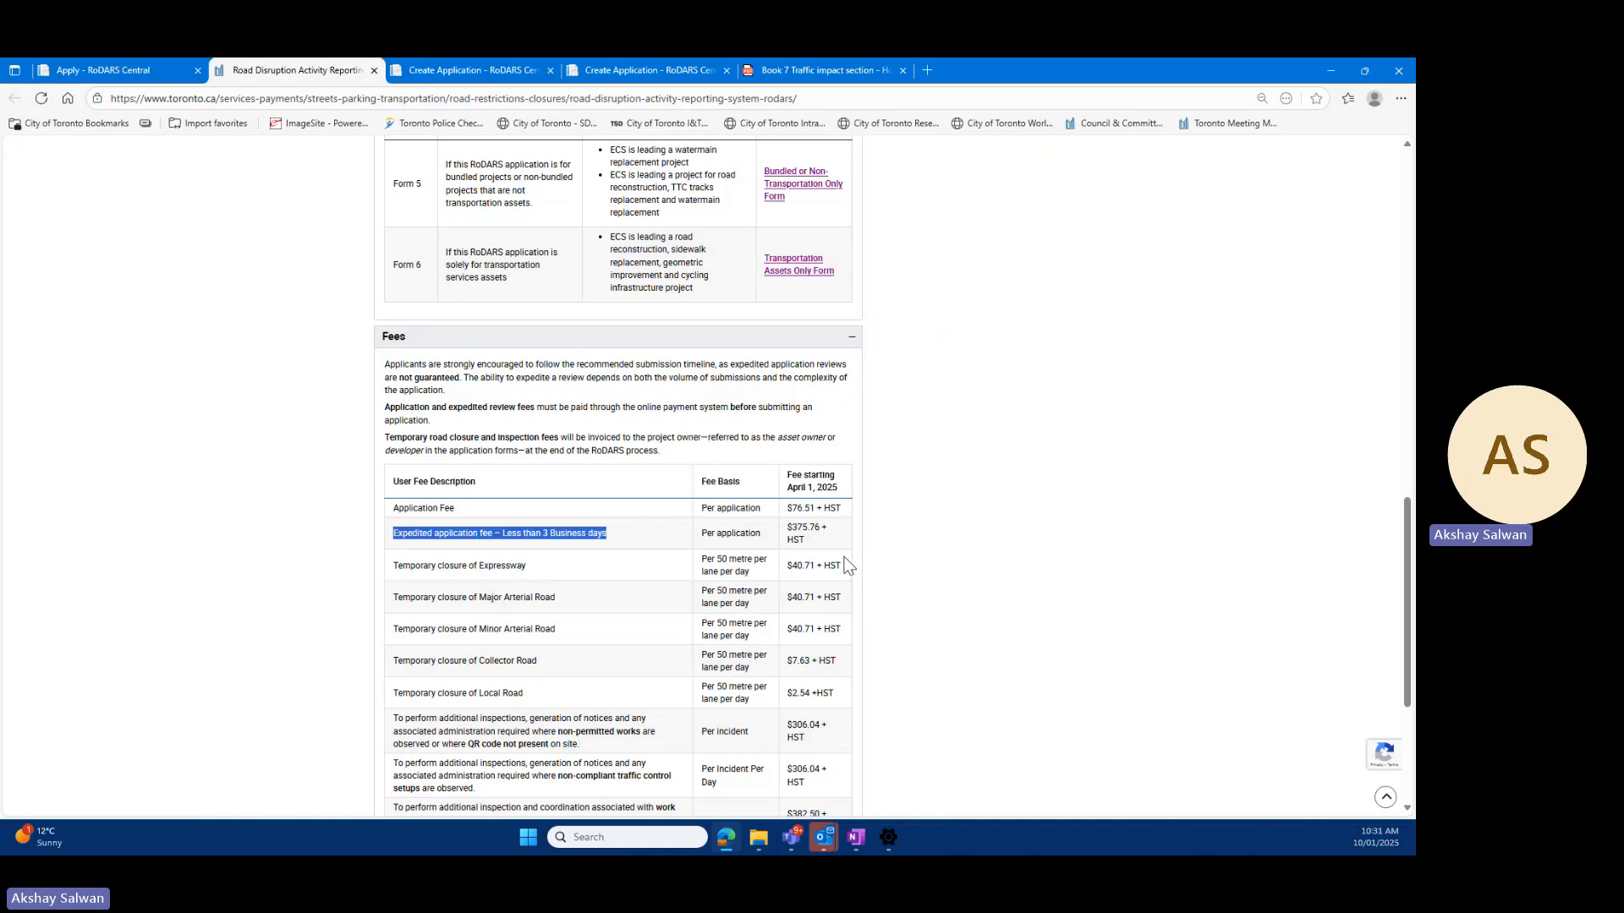
Step: Return to the Form 1 application and set its start time to 7:00 AM
left_click(479, 70)
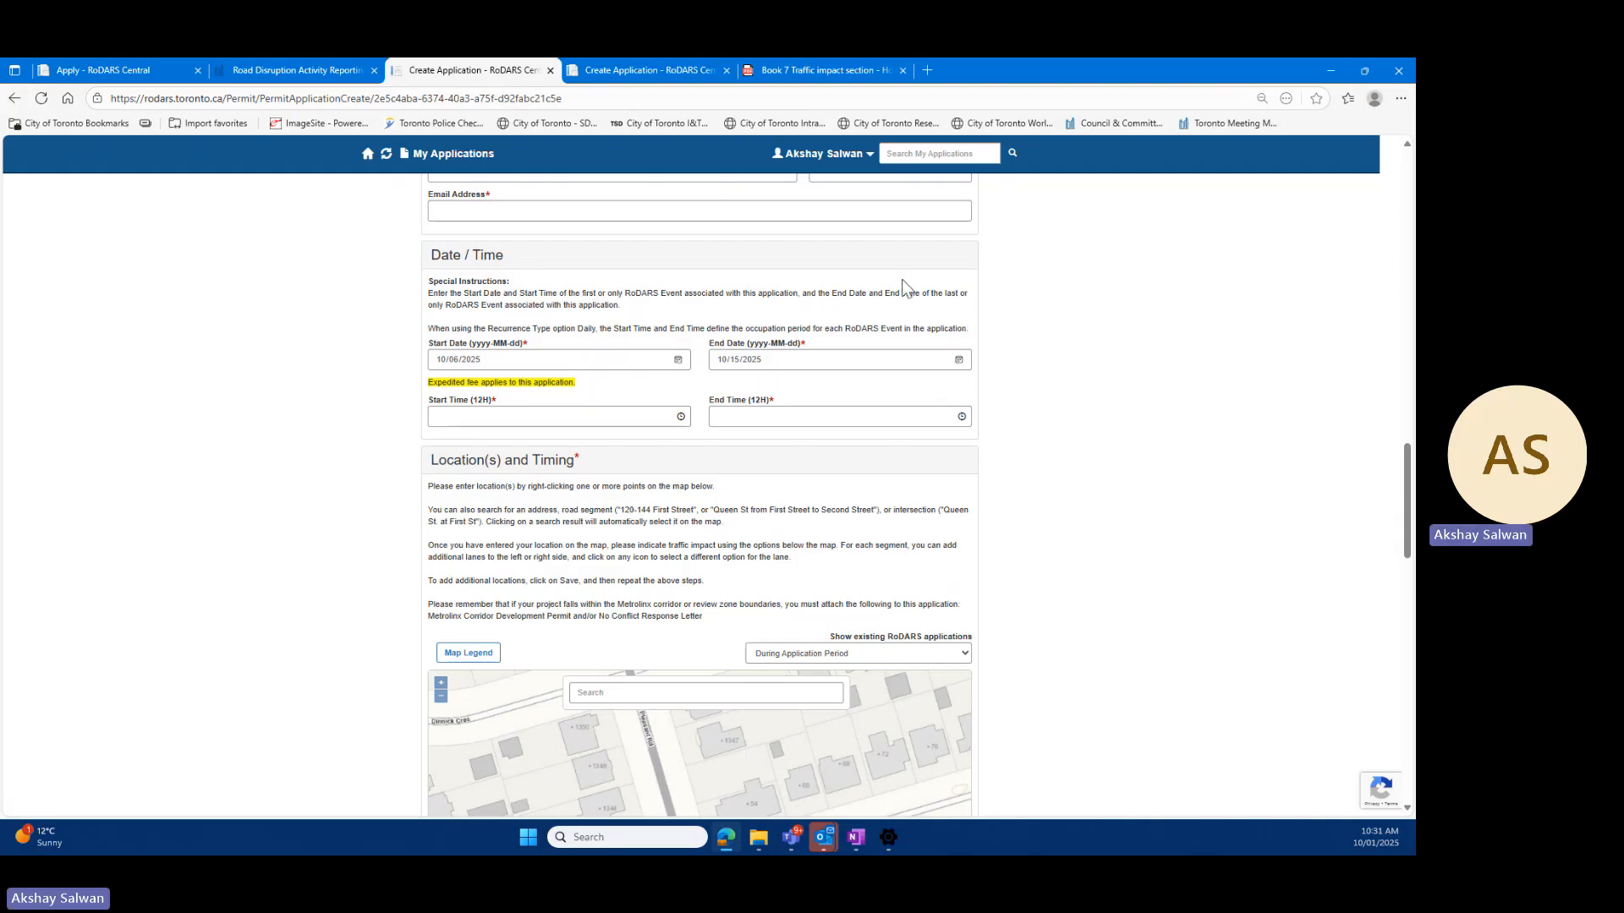
scroll(902, 287, "down", 2)
left_click(682, 293)
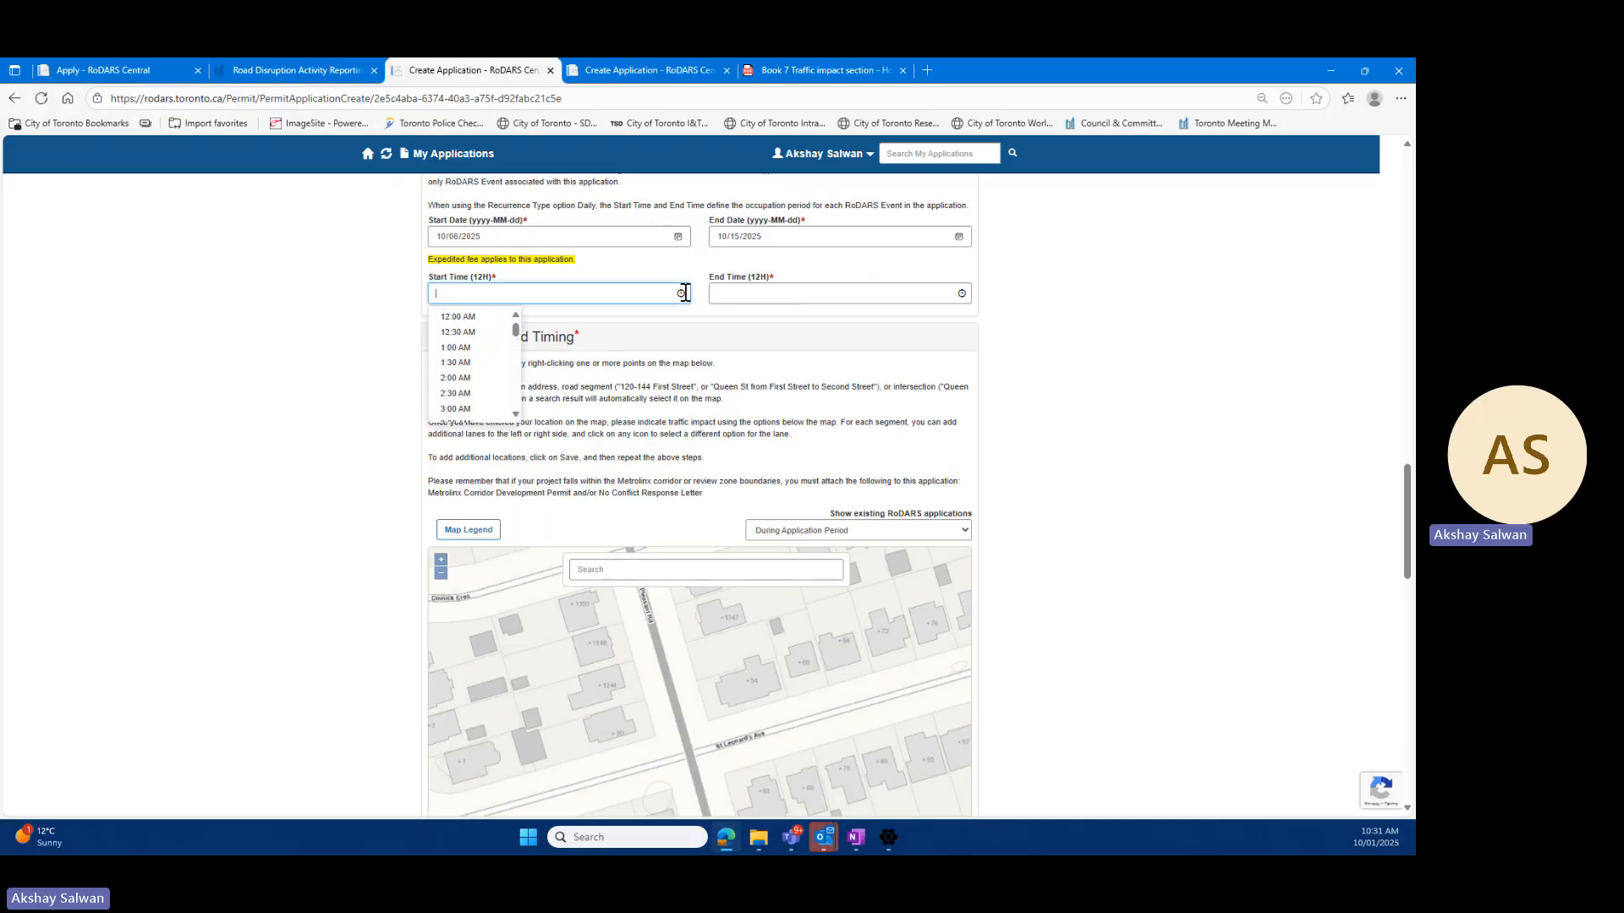
scroll(520, 346, "down", 2)
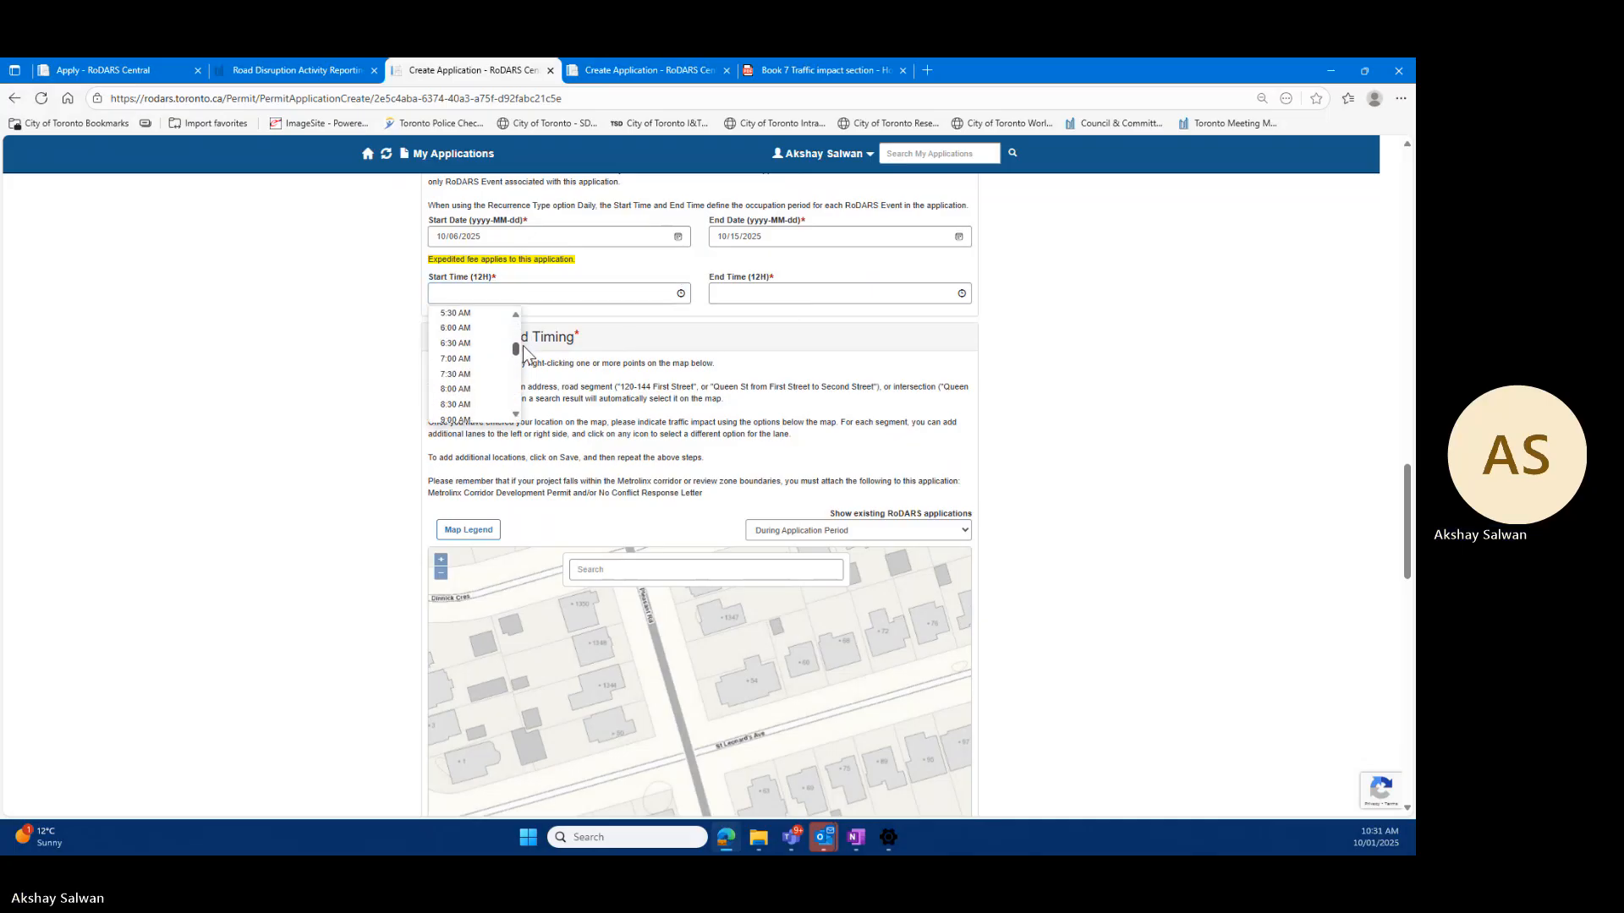
left_click(499, 353)
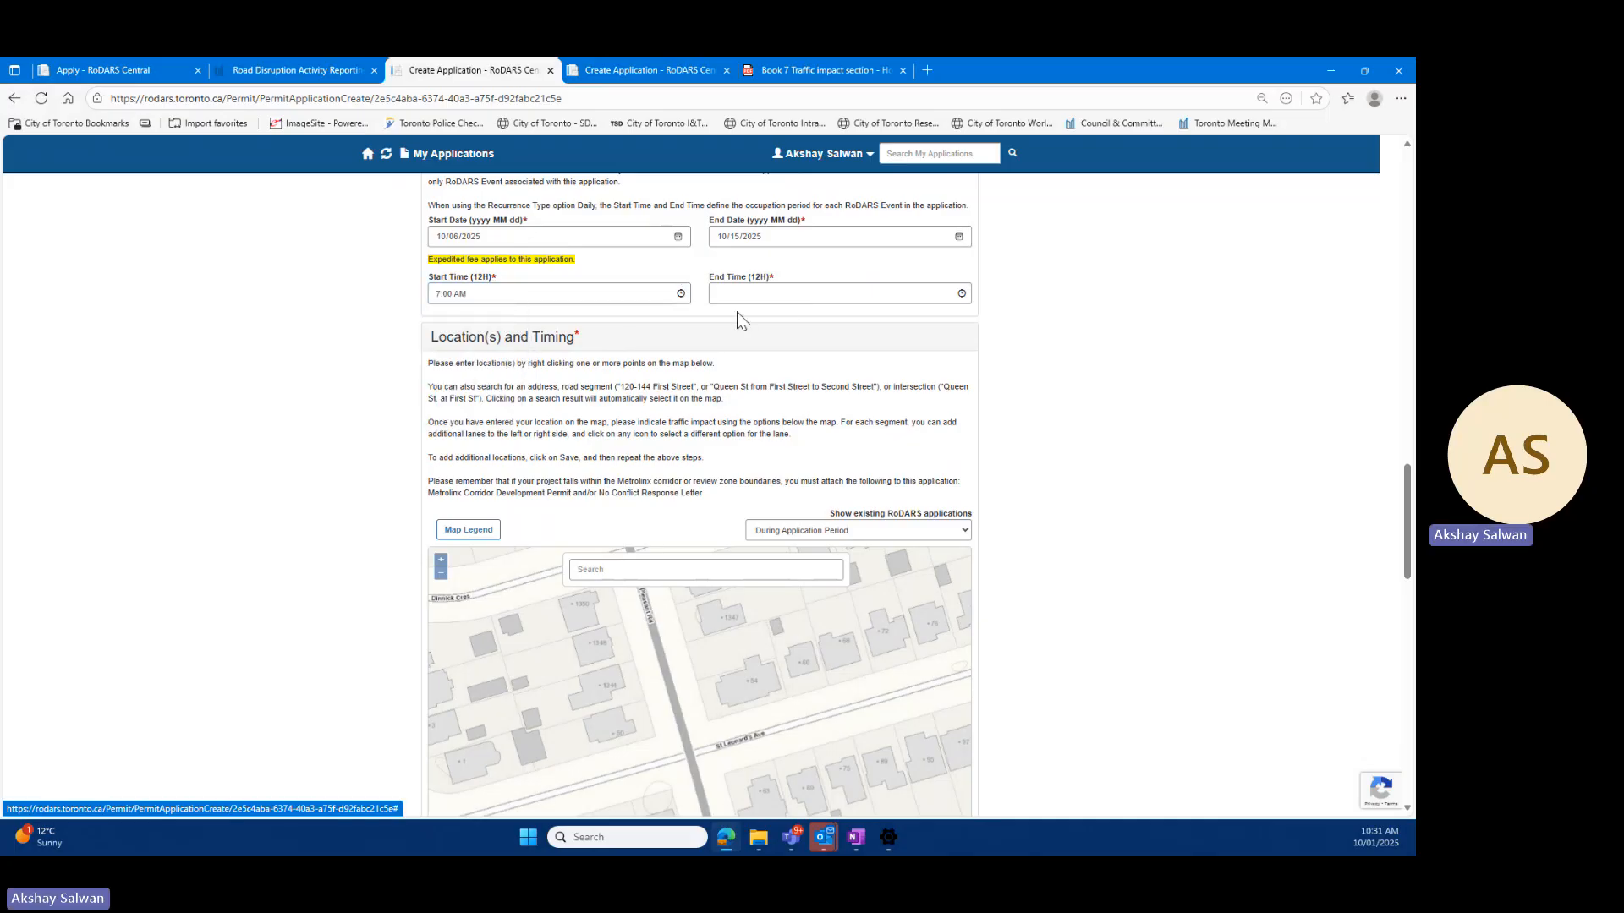
Step: Set the application's end time to 3:30 PM in the Date / Time section
left_click(956, 293)
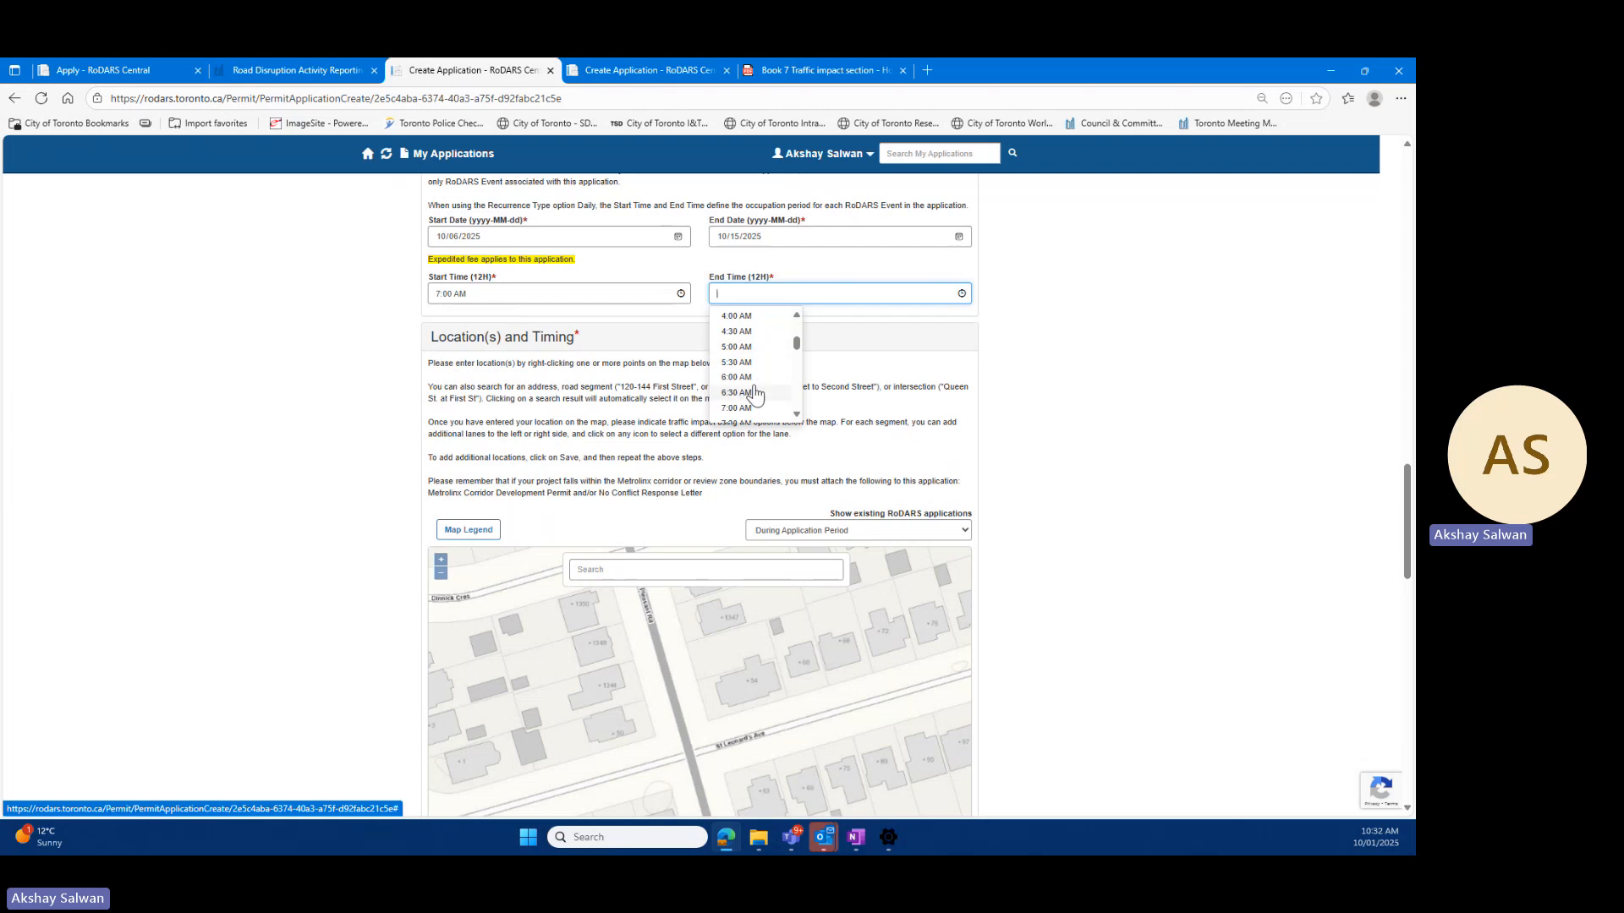
scroll(755, 394, "down", 10)
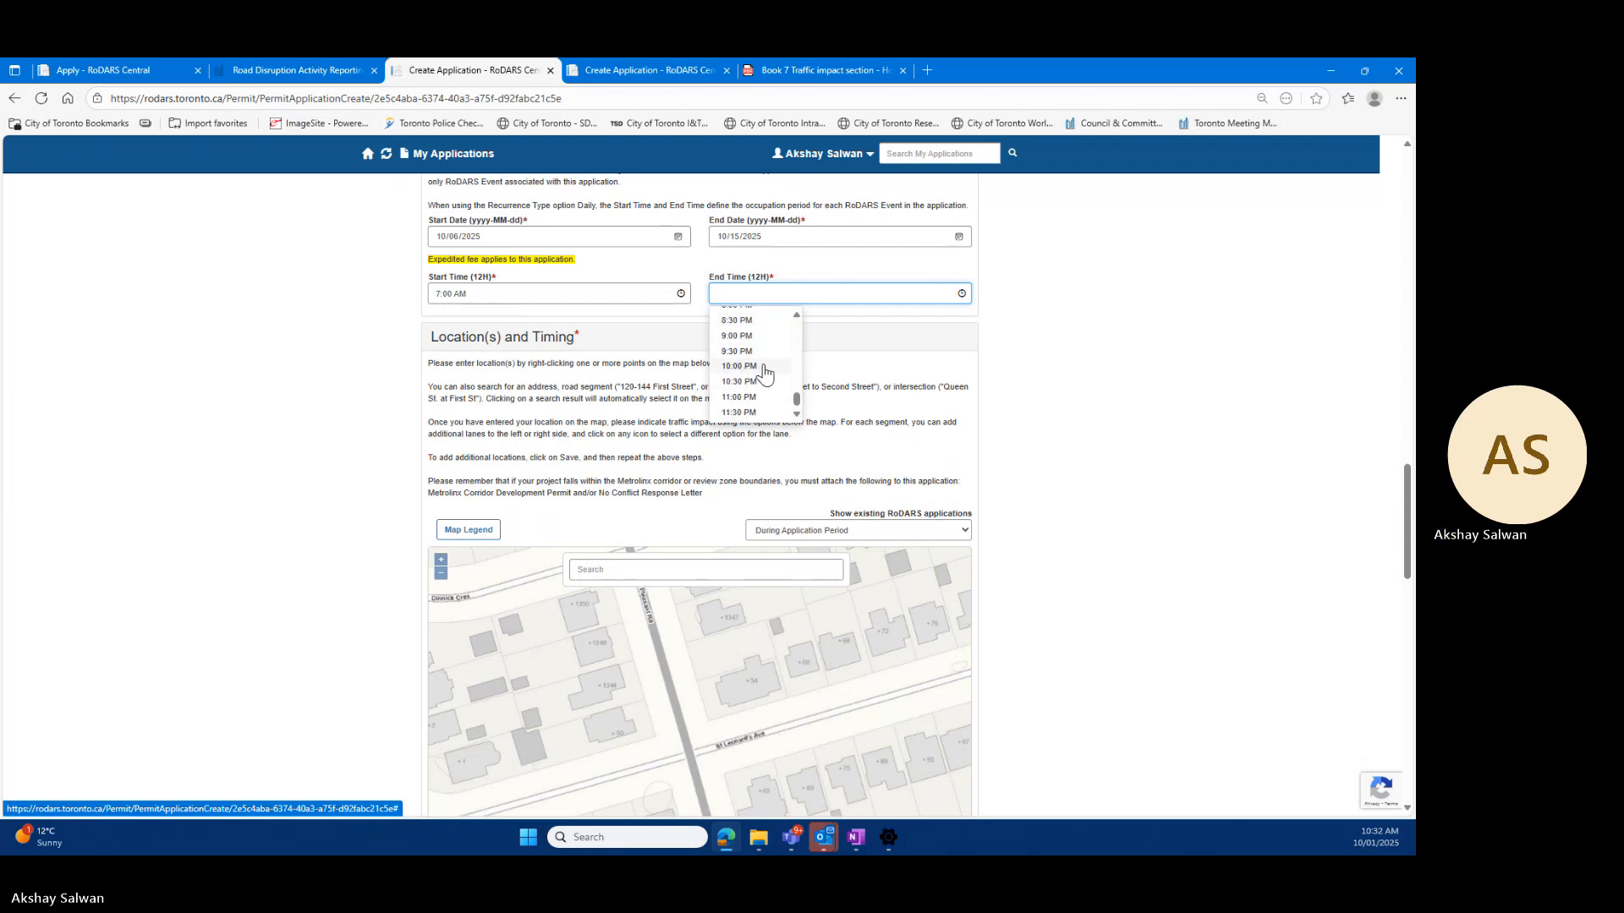
scroll(761, 380, "up", 5)
left_click(751, 412)
Step: Mark a segment about 28 m long on Mount Pleasant Rd, from 36 m south of Dinnick Cres to 15 m north of St Leonard's Ave
scroll(1050, 330, "down", 2)
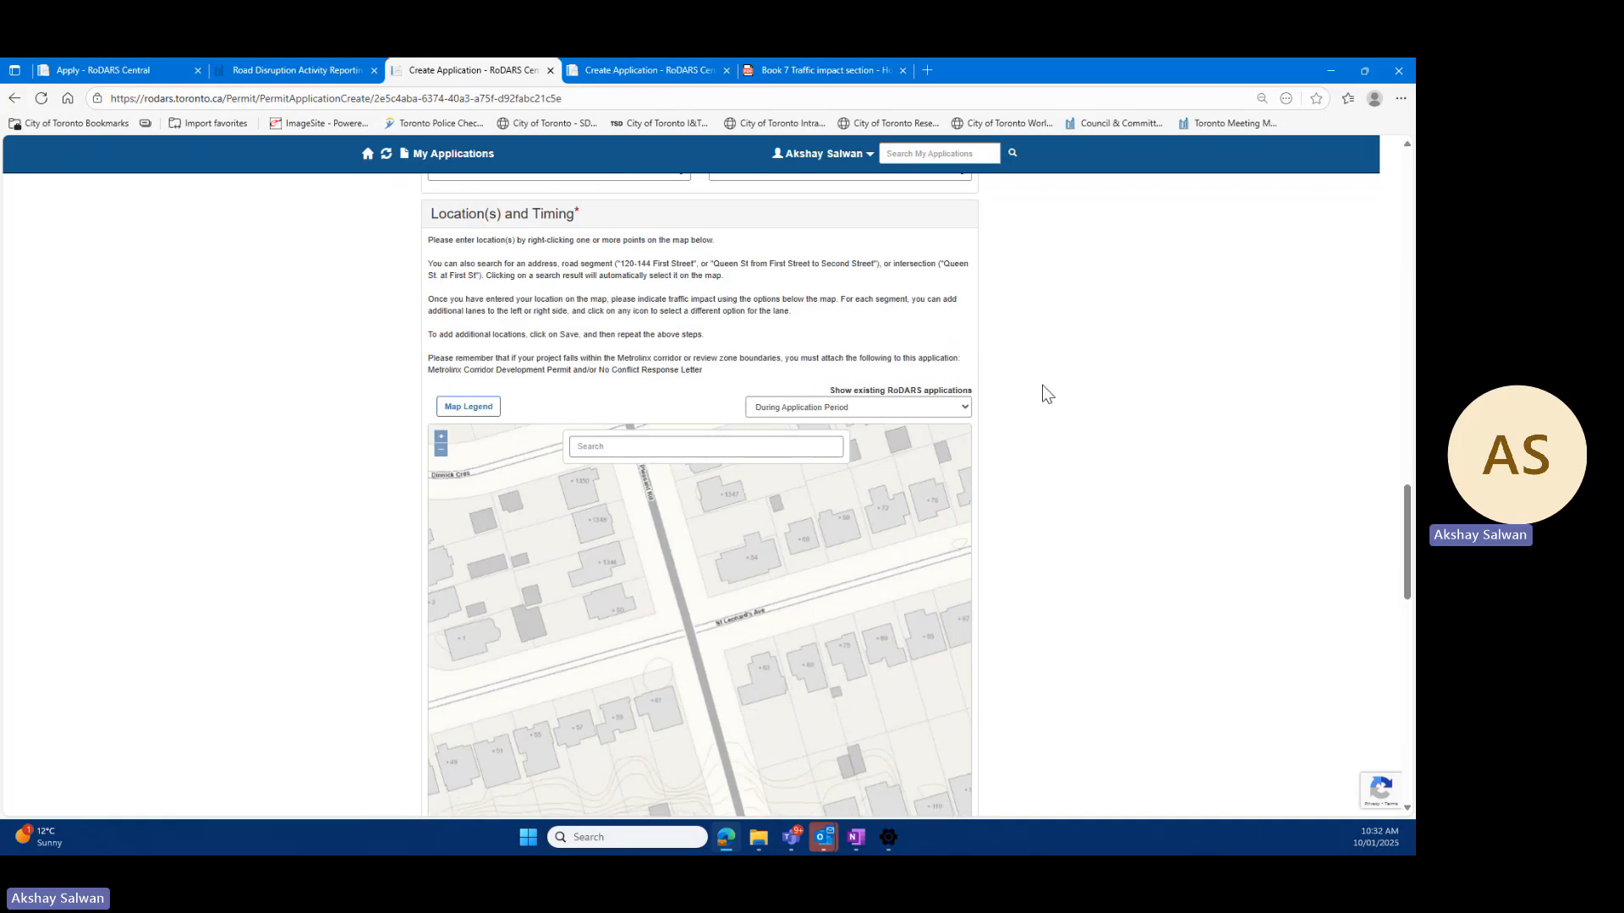
scroll(1002, 372, "down", 2)
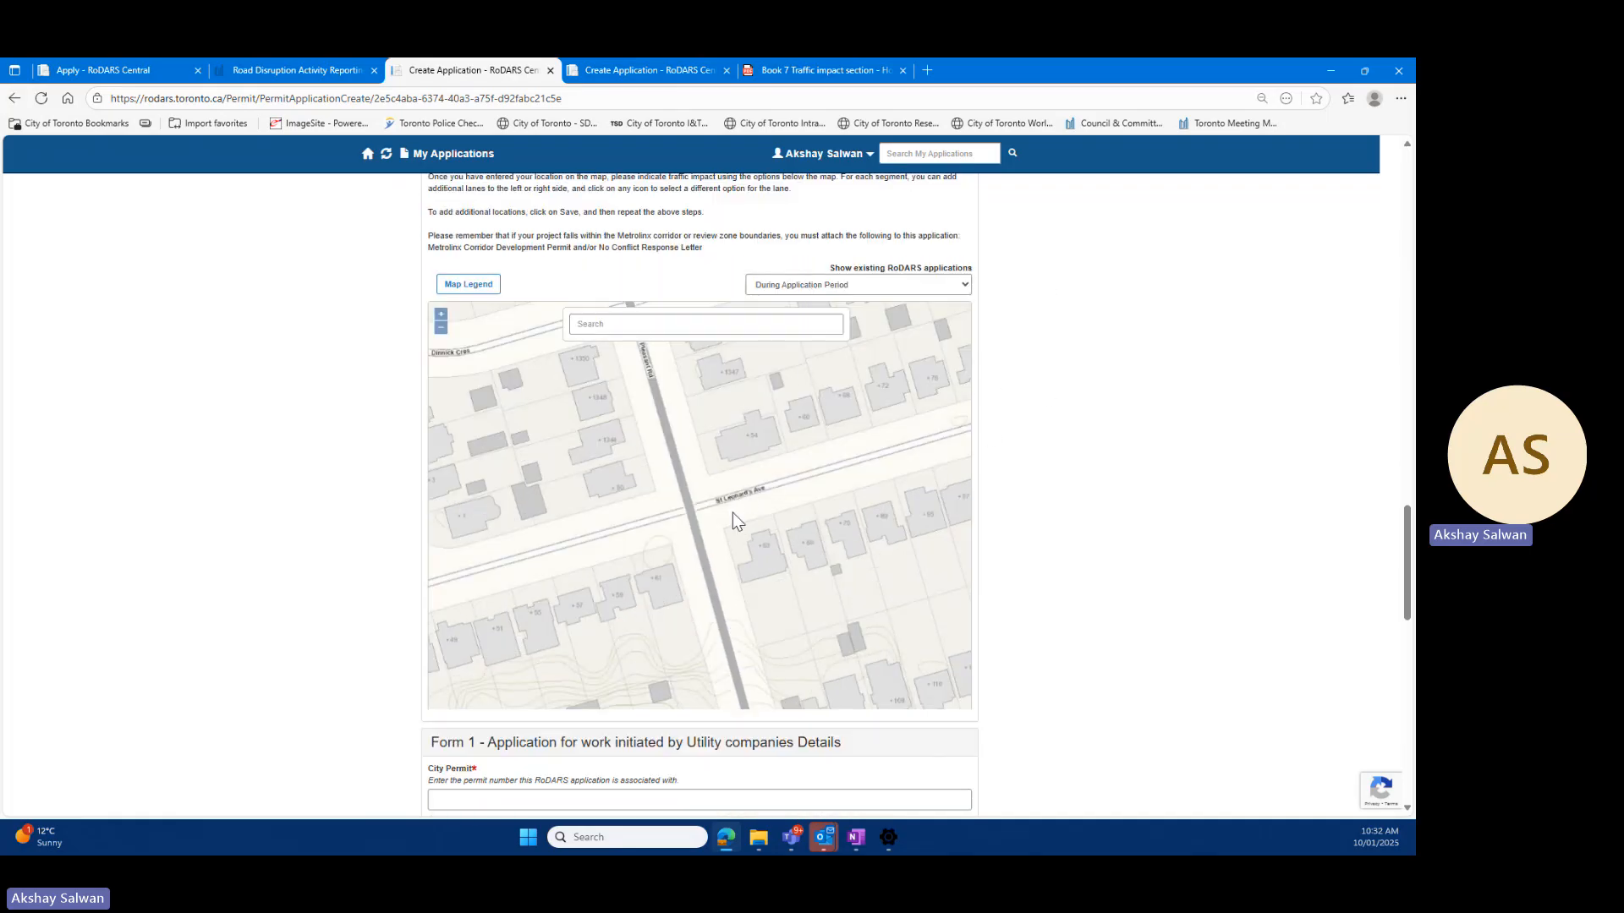
left_click(657, 399)
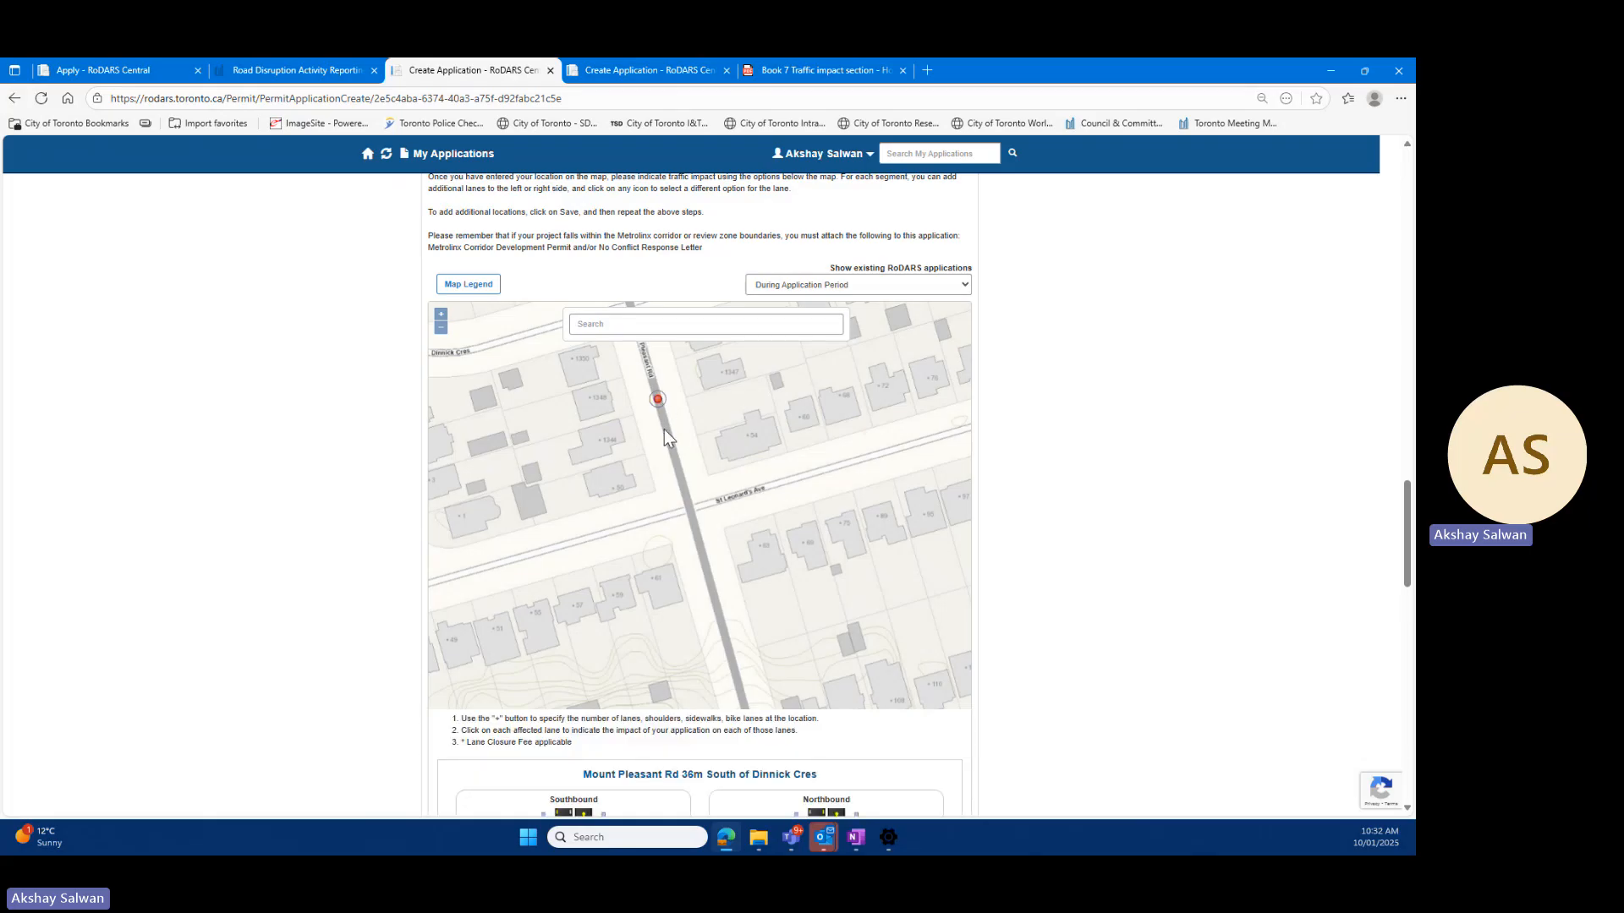
left_click(678, 470)
scroll(1150, 449, "down", 2)
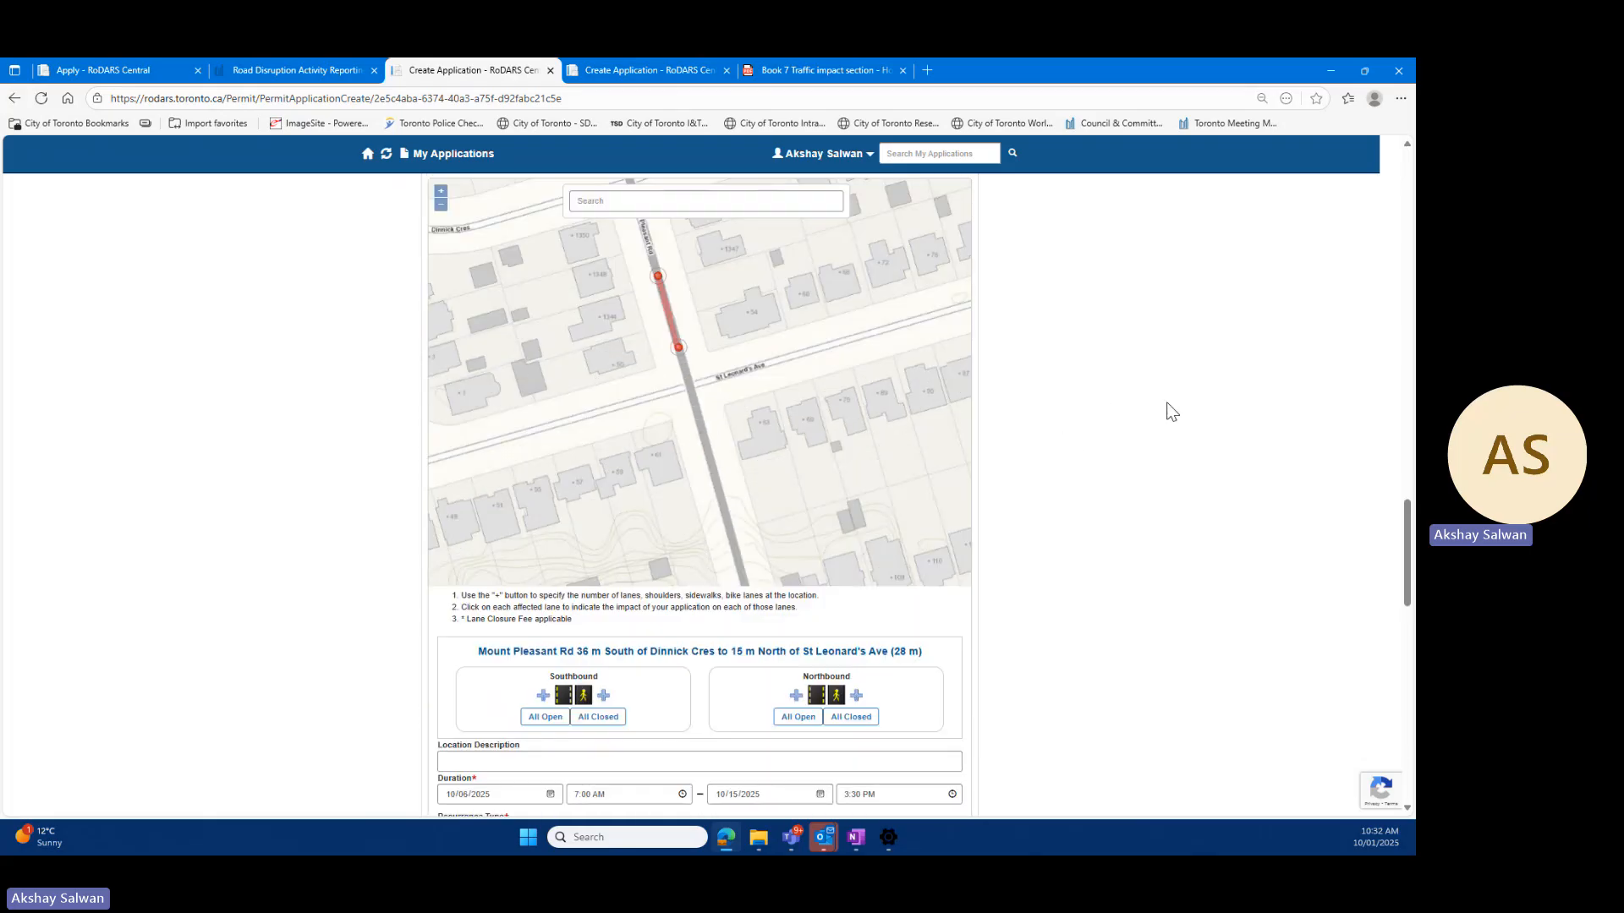
scroll(1171, 412, "down", 2)
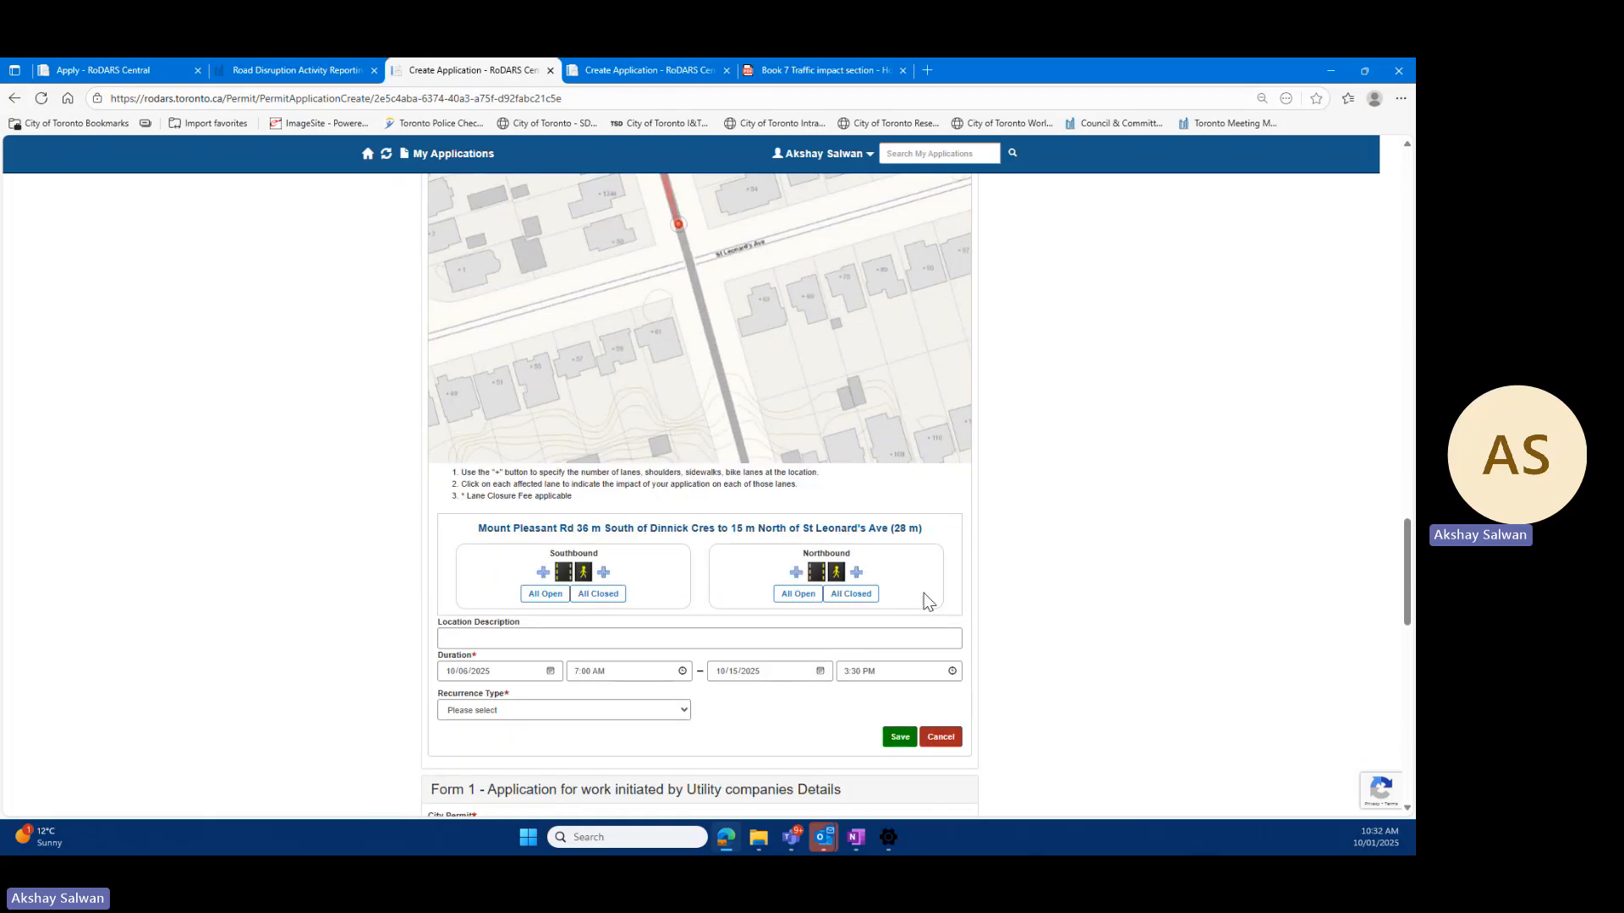
Step: Set the northbound sidewalk of the Mount Pleasant Rd segment to Sidewalk Closed
left_click(837, 575)
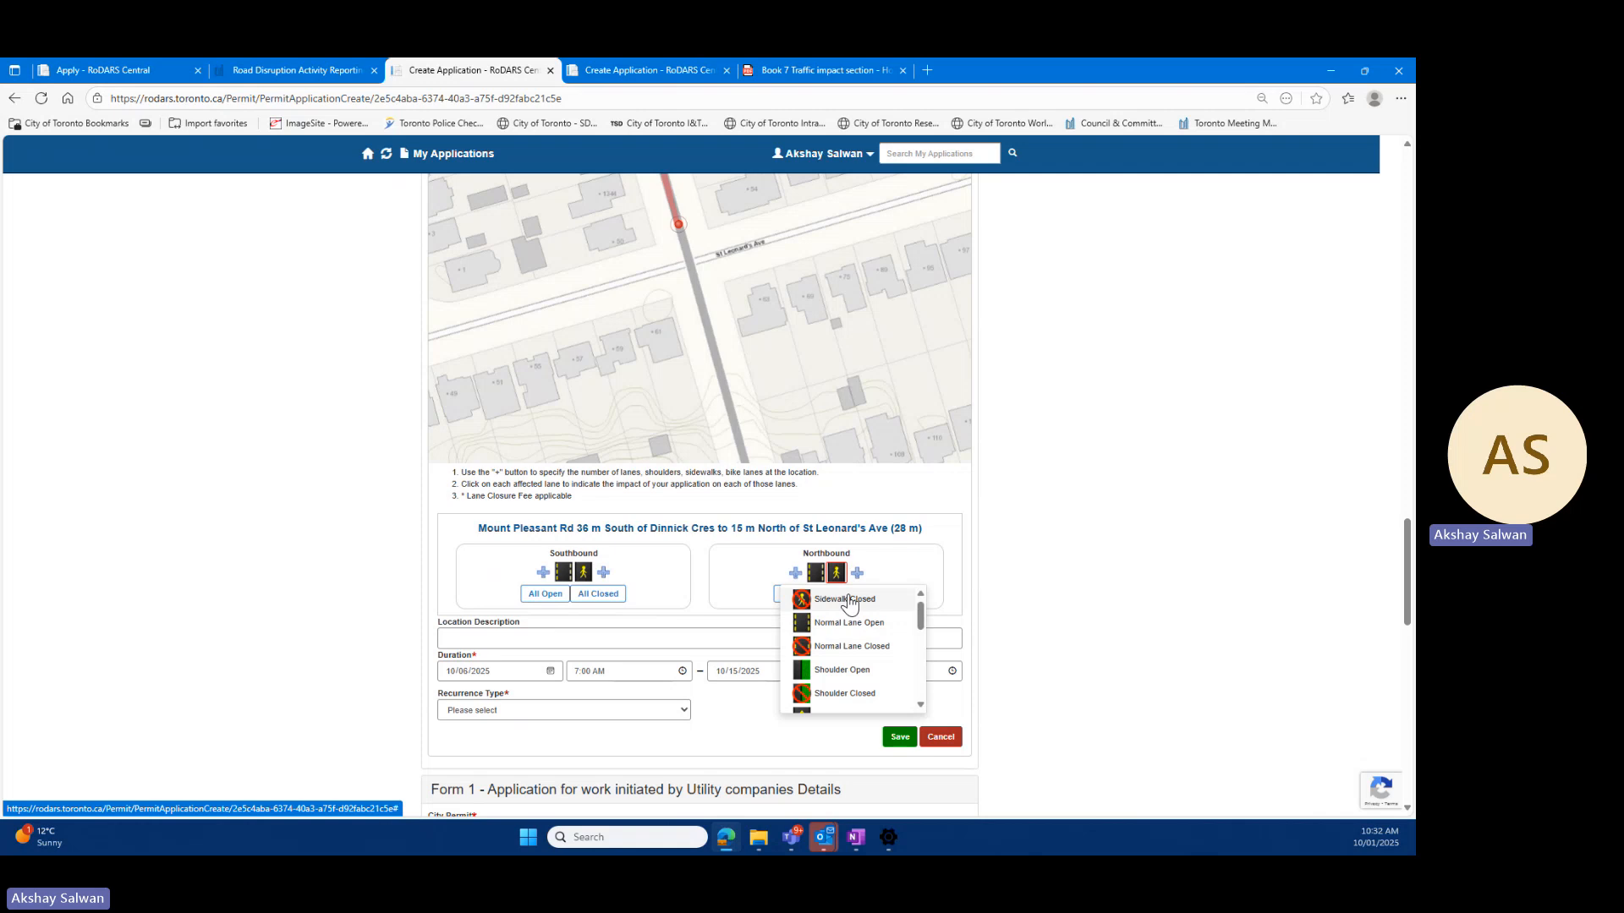
left_click(846, 600)
scroll(1042, 550, "up", 3)
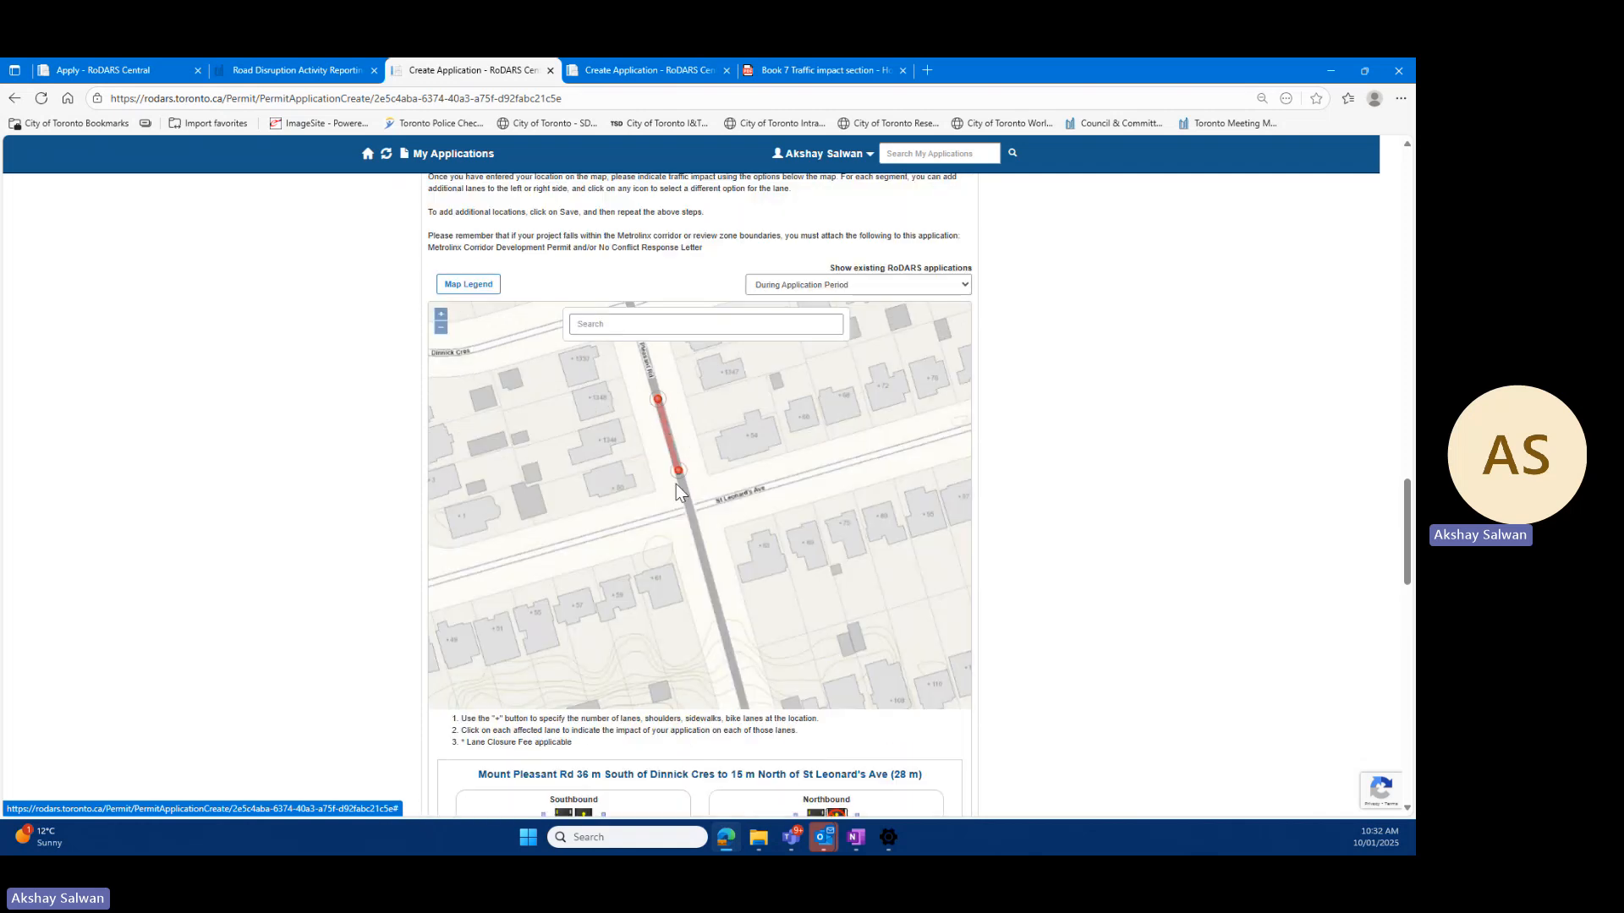
scroll(611, 704, "down", 3)
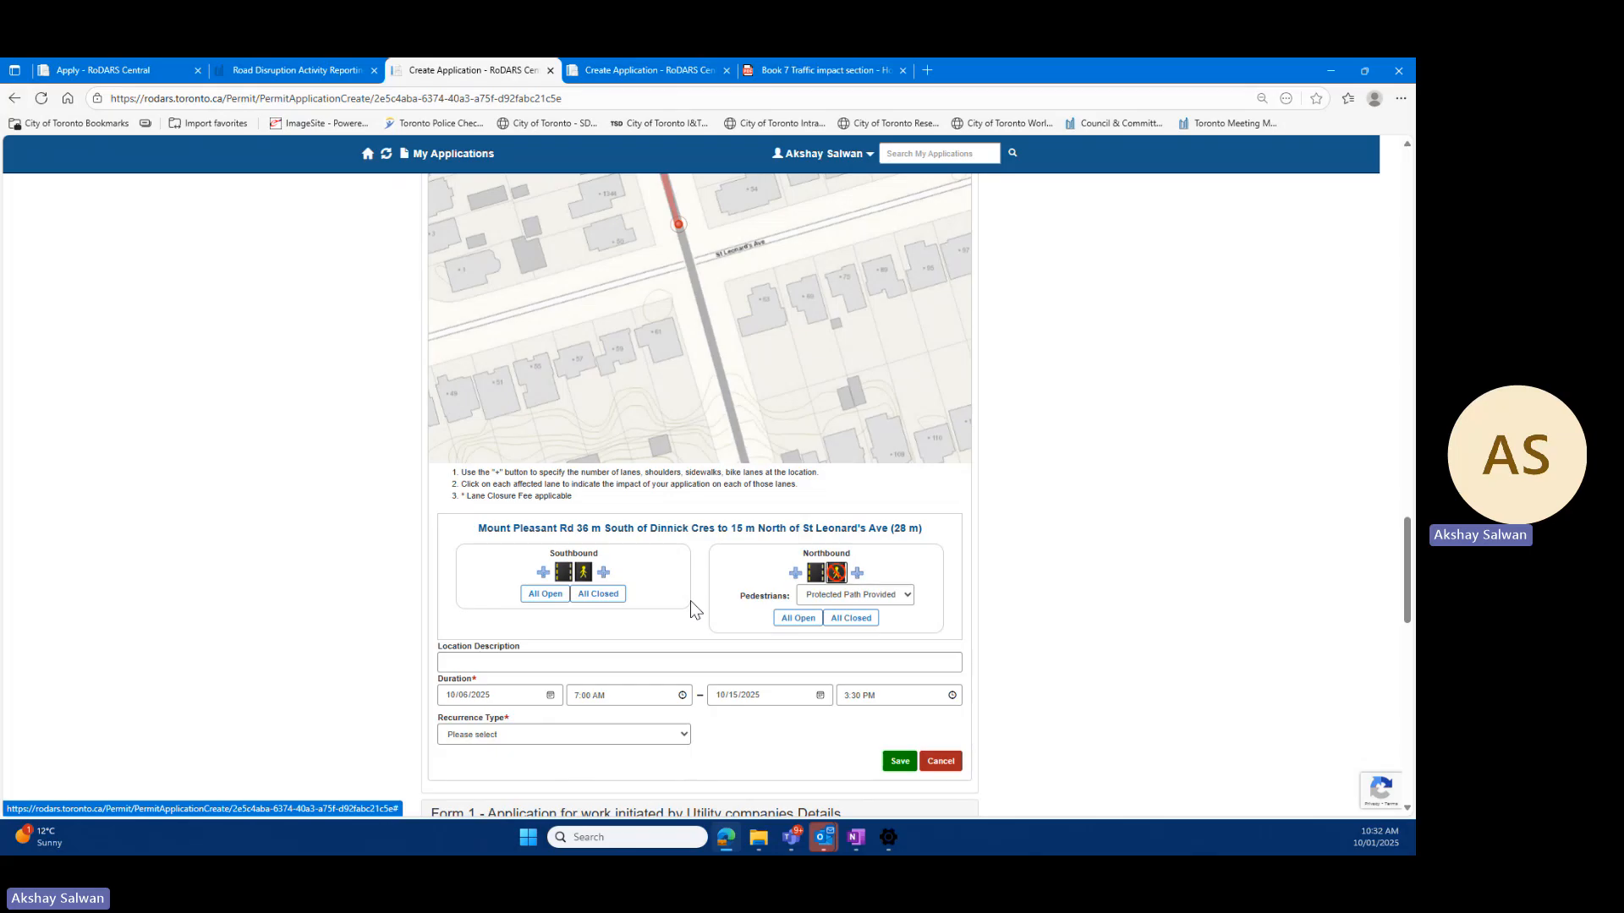
Step: Set the Mount Pleasant Rd segment's recurrence type to Continuous and save the location
left_click(535, 735)
left_click(507, 639)
scroll(956, 579, "down", 2)
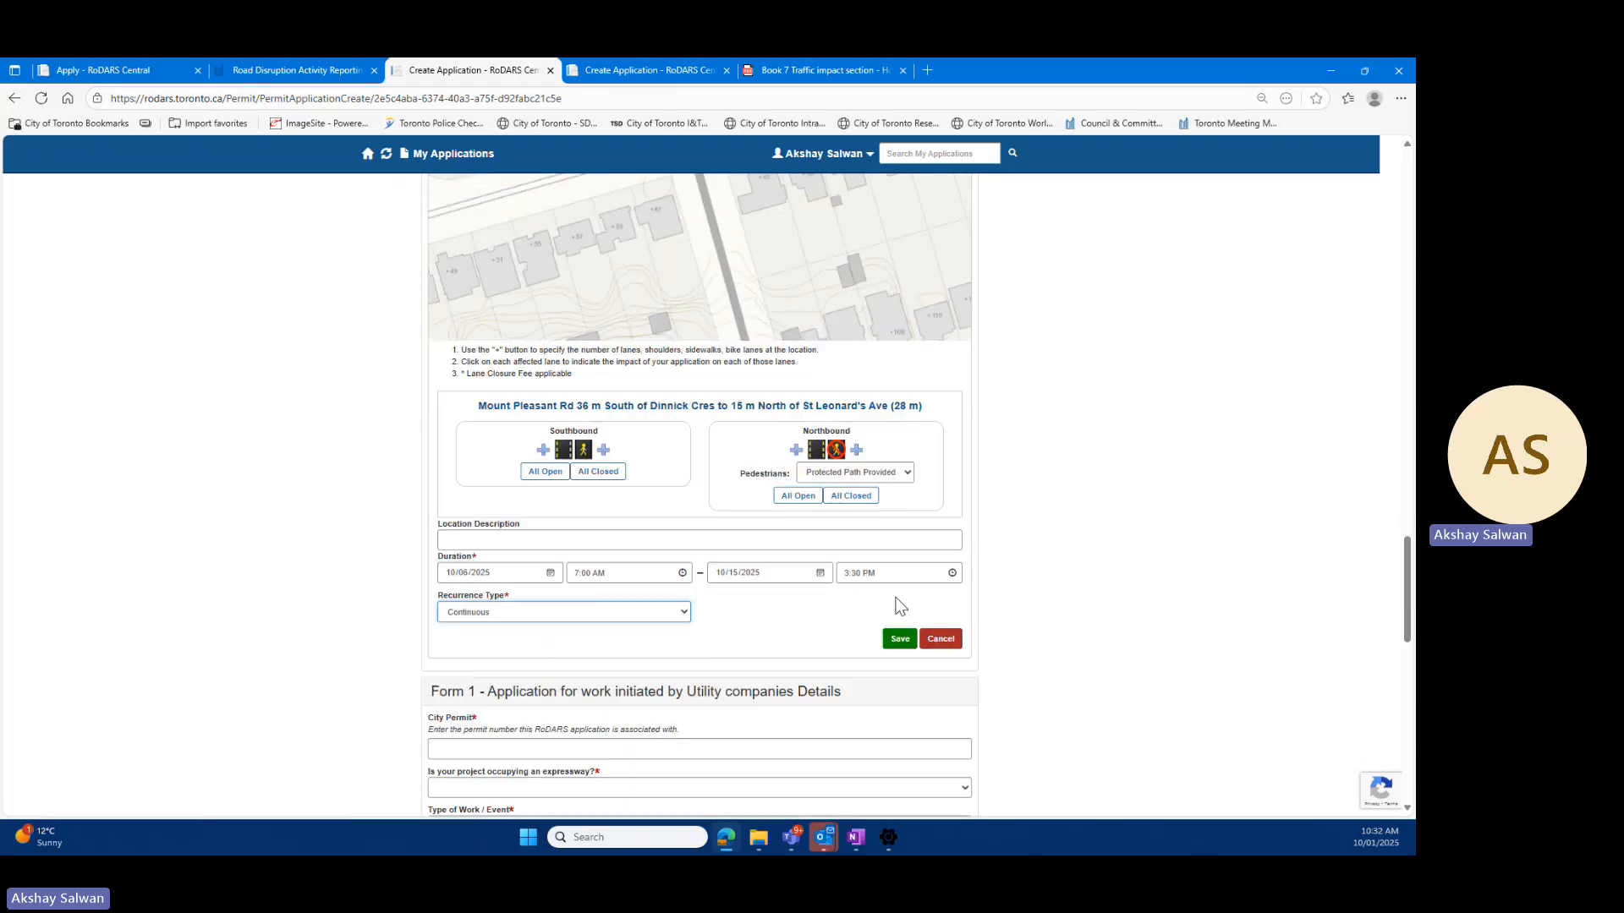
left_click(531, 618)
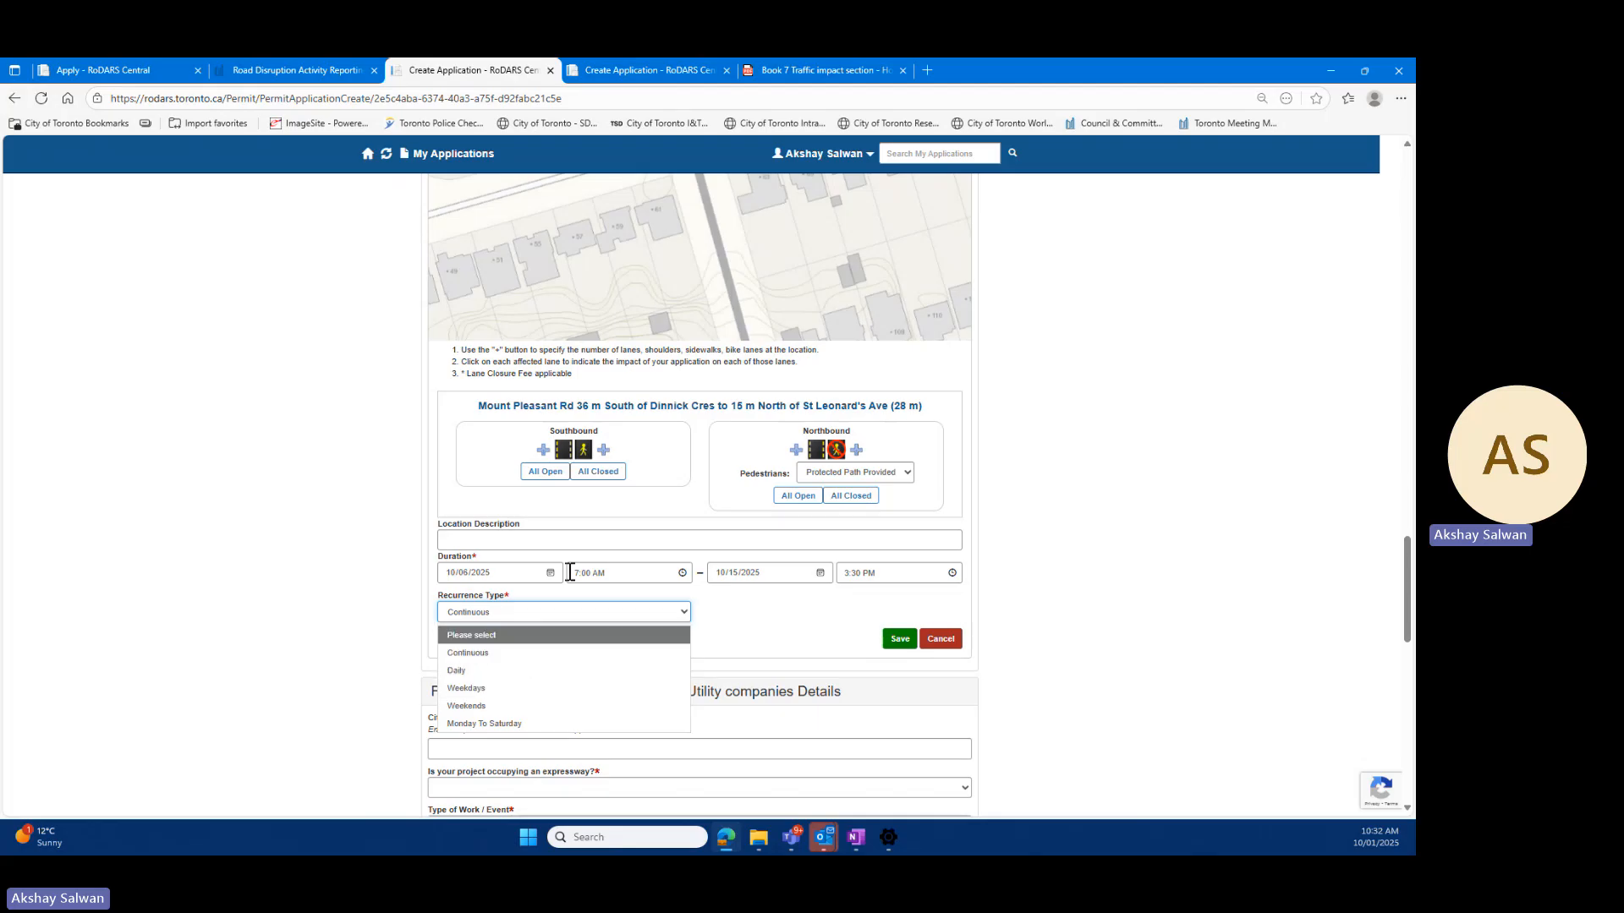
left_click(576, 617)
left_click(899, 638)
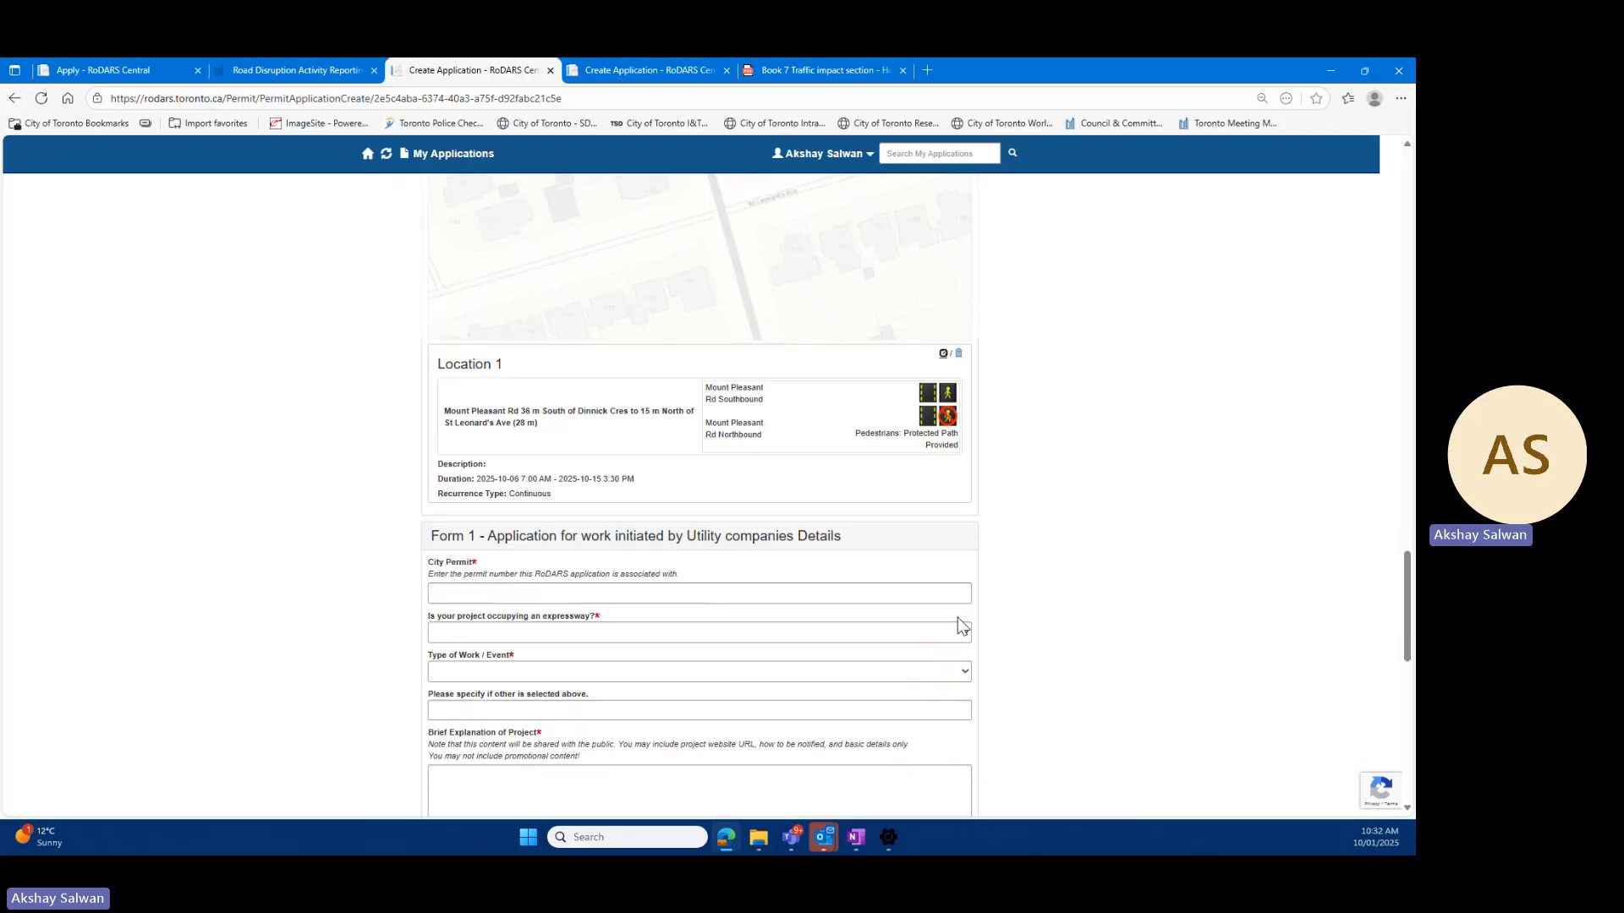
Step: Mark a second segment about 33 m long on St Leonard's Ave, from 46 m to 14 m east of Mount Pleasant Rd
scroll(1120, 556, "up", 1)
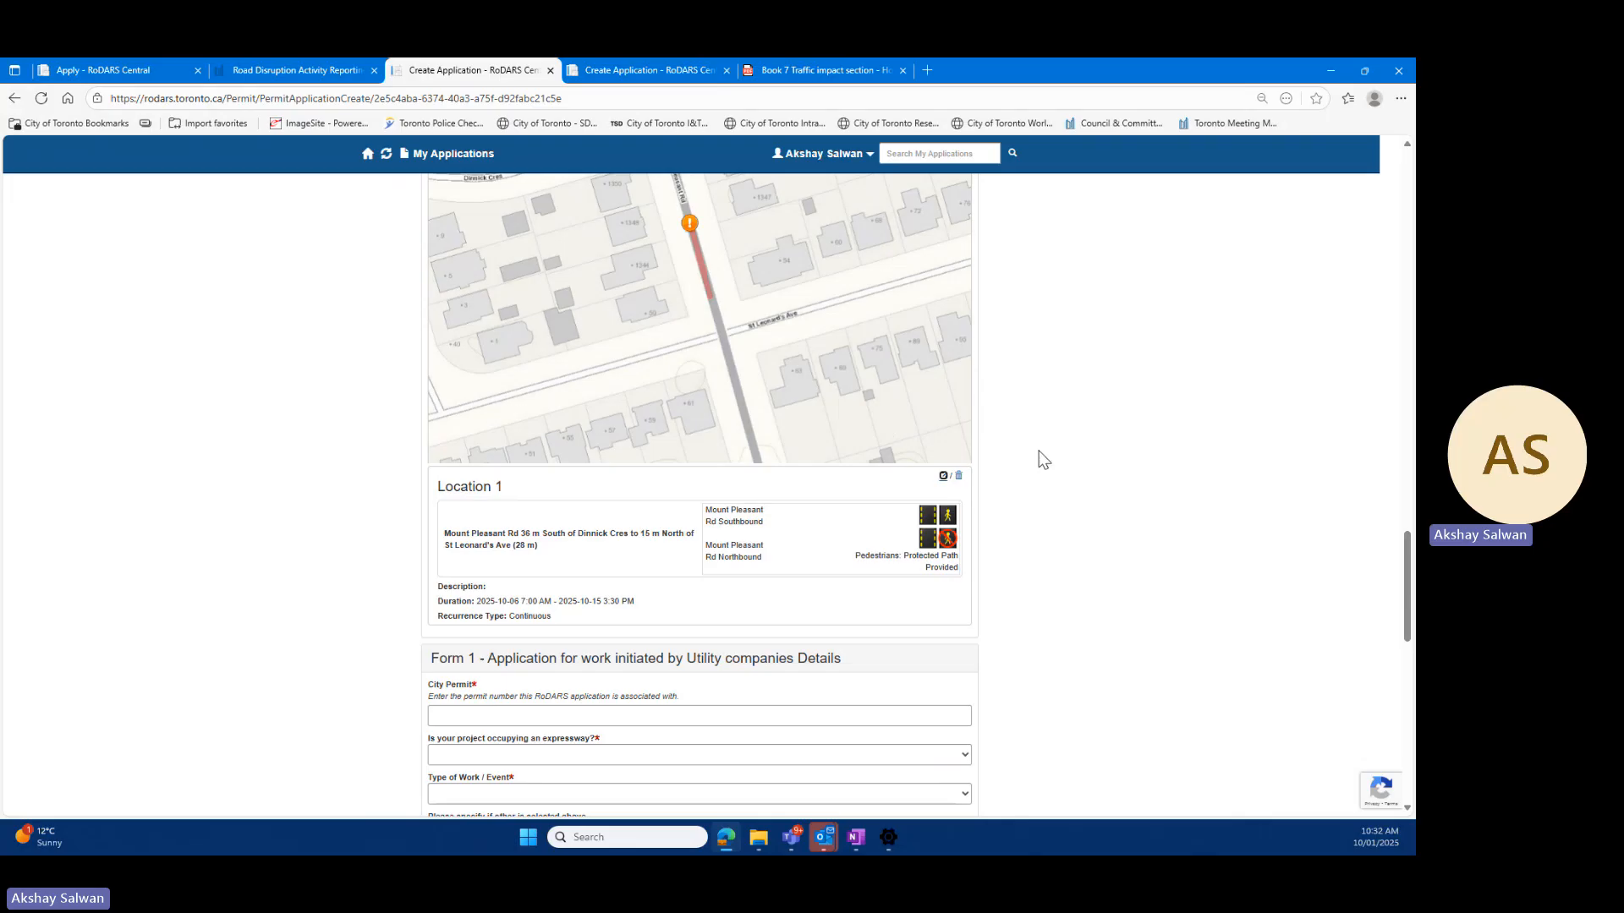
left_click(844, 300)
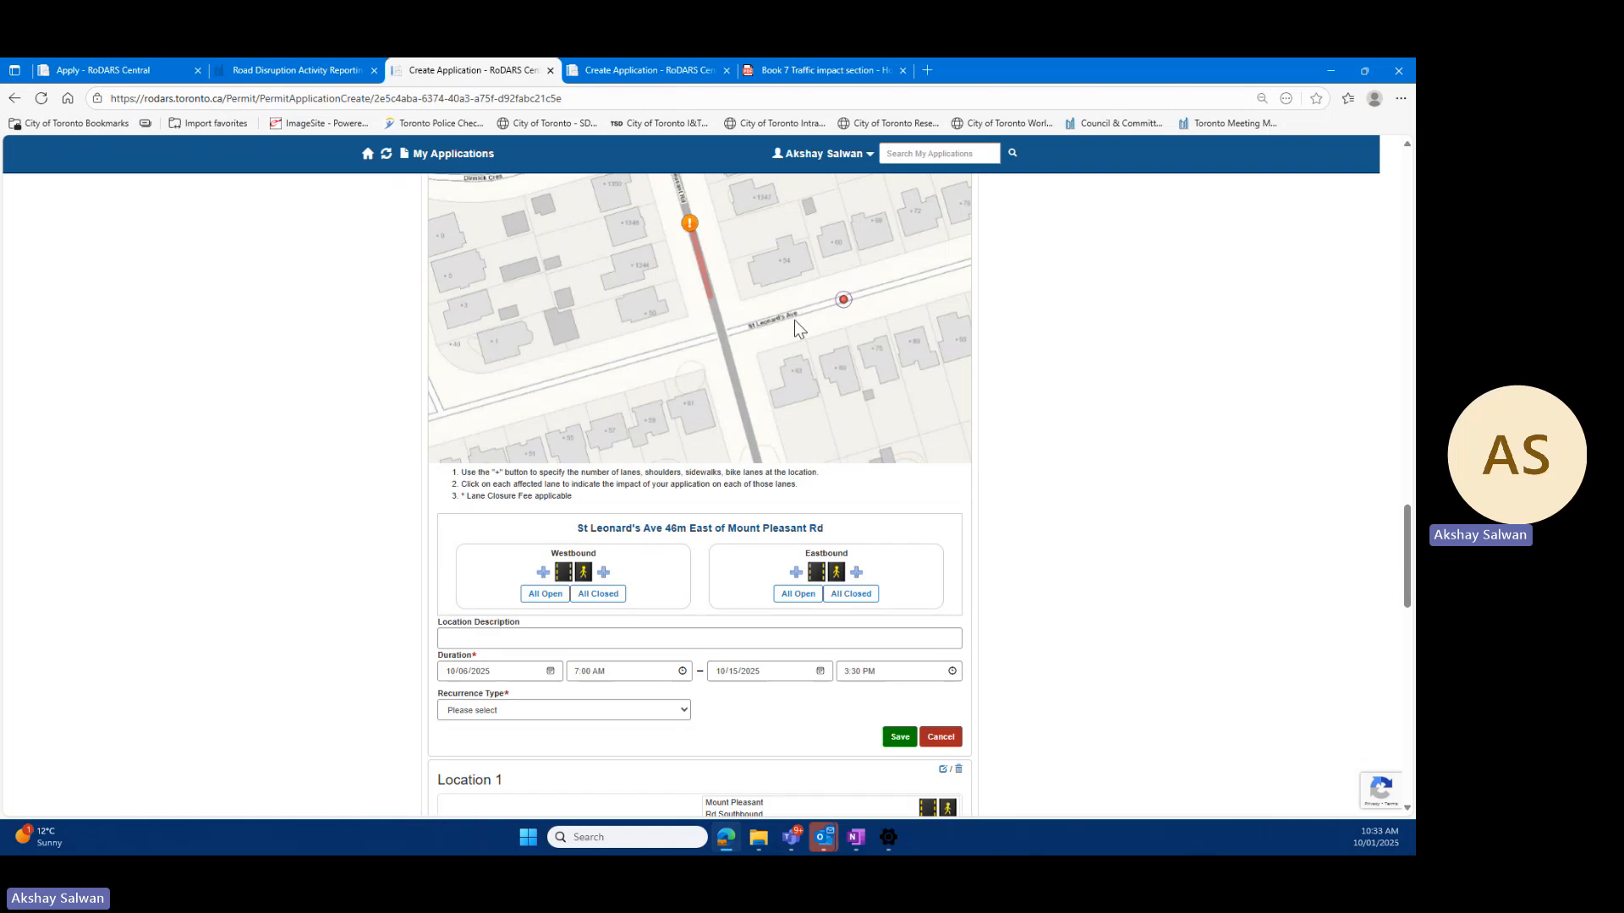
left_click(758, 323)
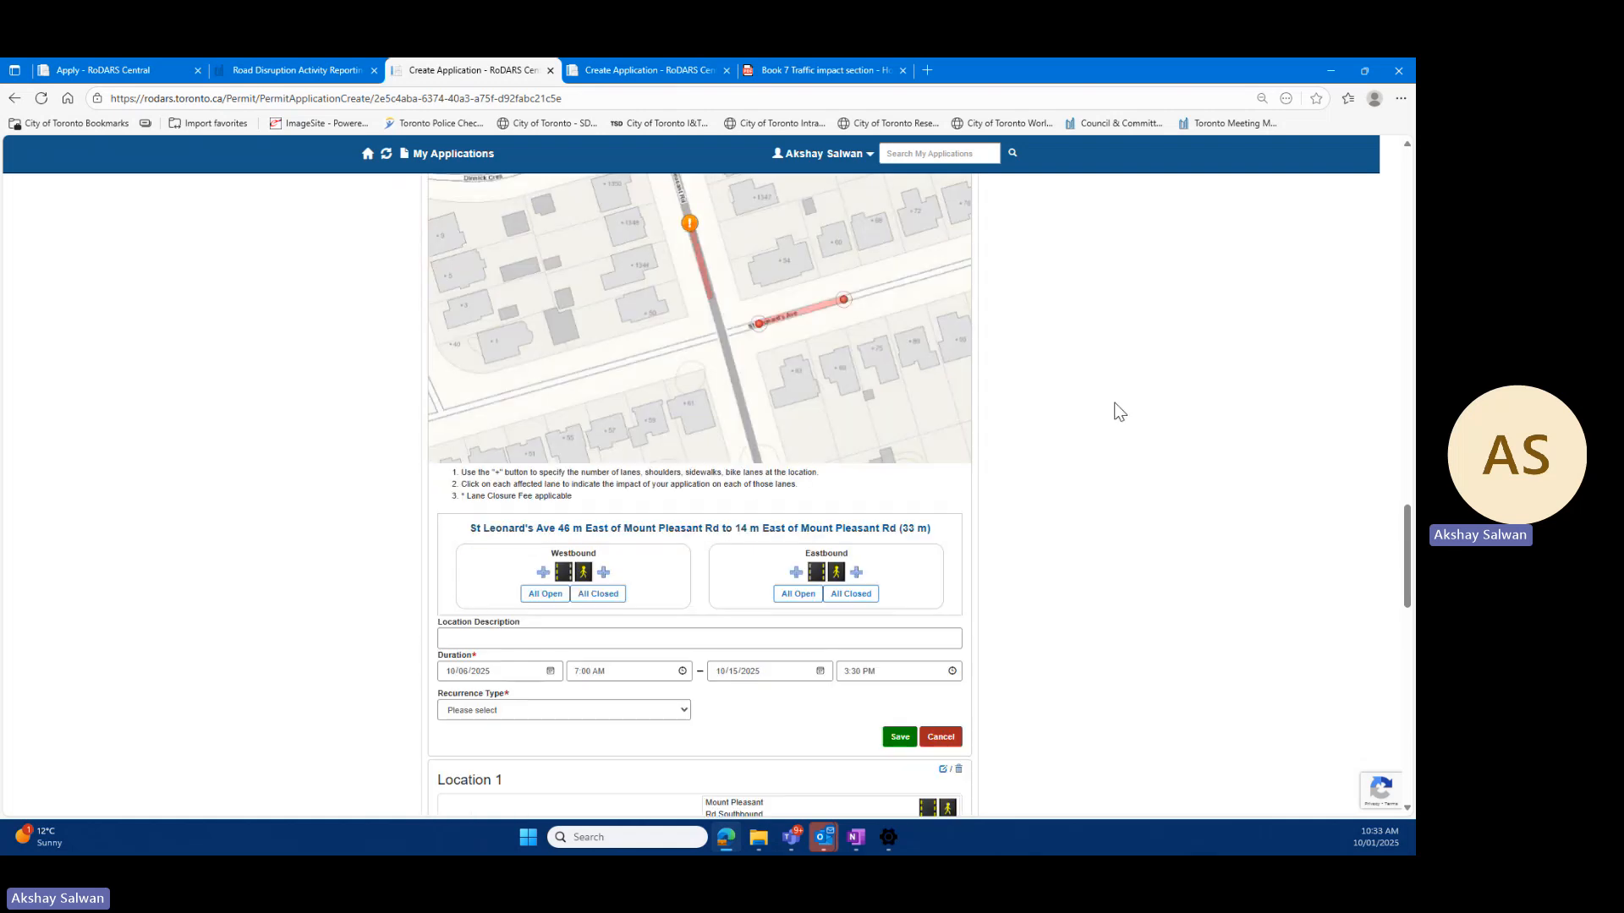
Step: Set the St Leonard's Ave segment's eastbound sidewalk to Sidewalk Closed and its eastbound lane to Normal Lane Closed
left_click(835, 579)
left_click(844, 598)
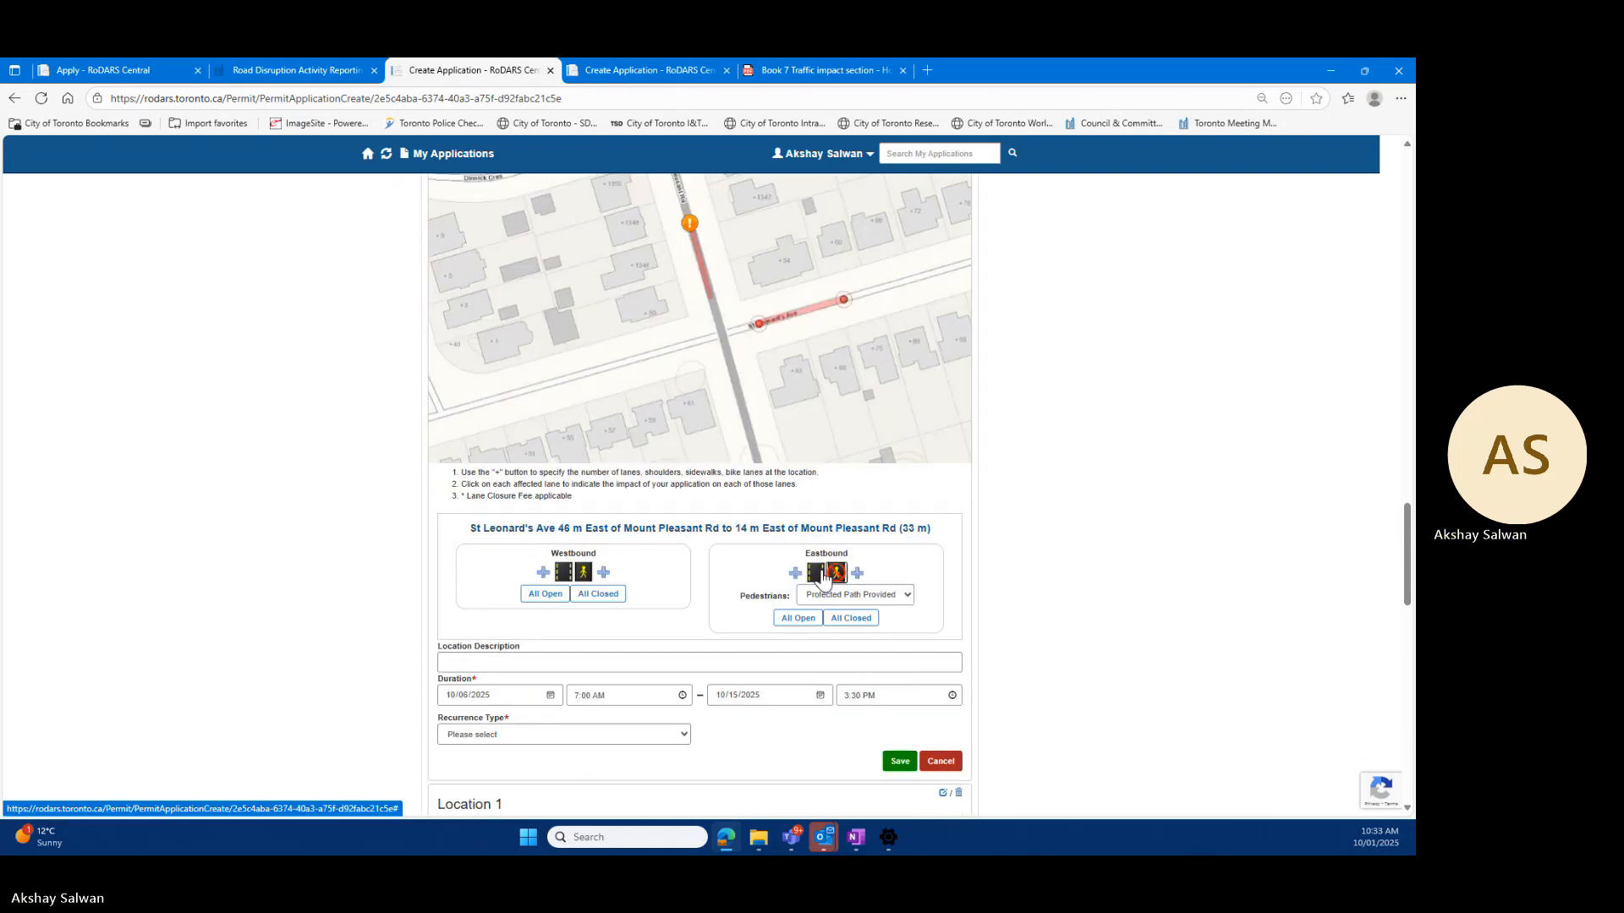
left_click(816, 572)
left_click(850, 645)
scroll(1024, 405, "down", 2)
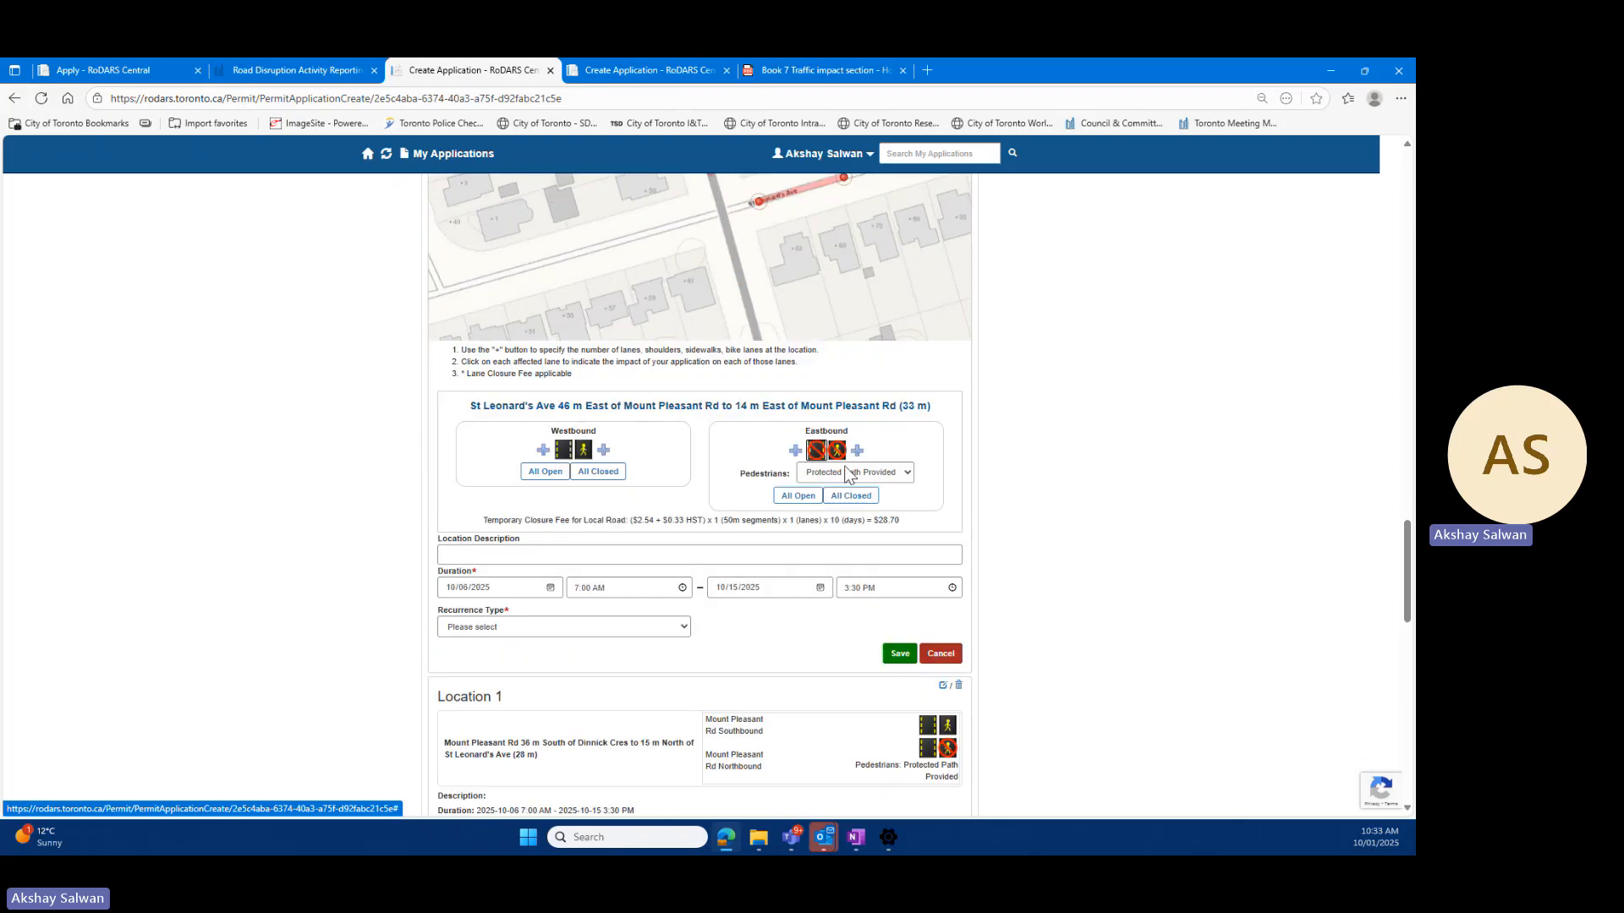
Step: Set the St Leonard's Ave segment's recurrence type to Continuous and save it as another location
left_click(568, 628)
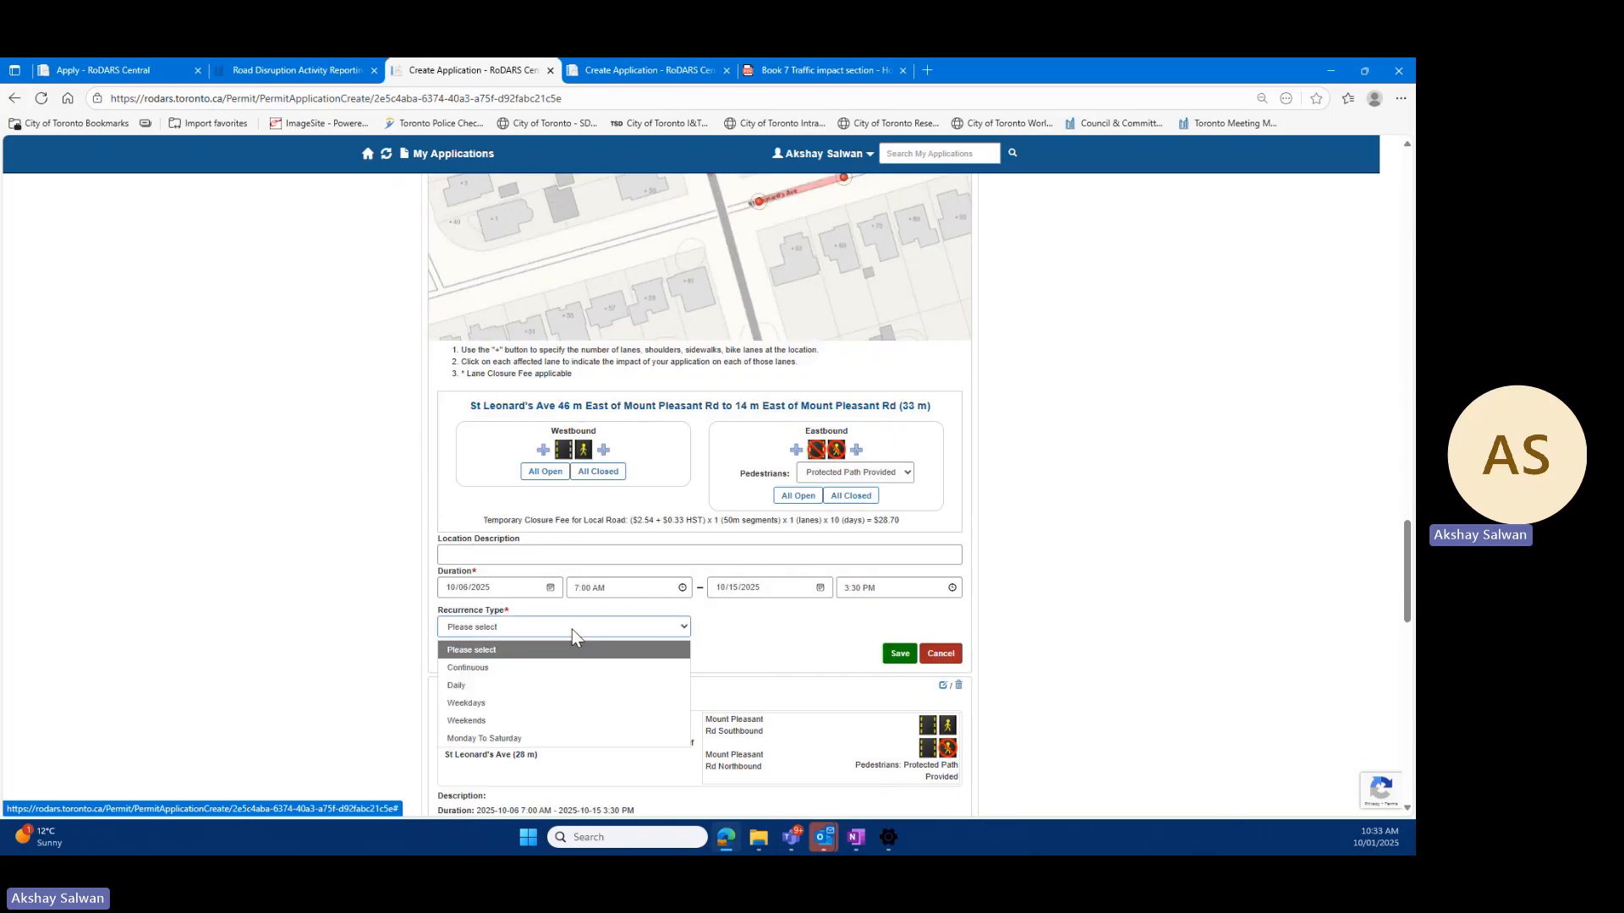
left_click(524, 668)
left_click(888, 653)
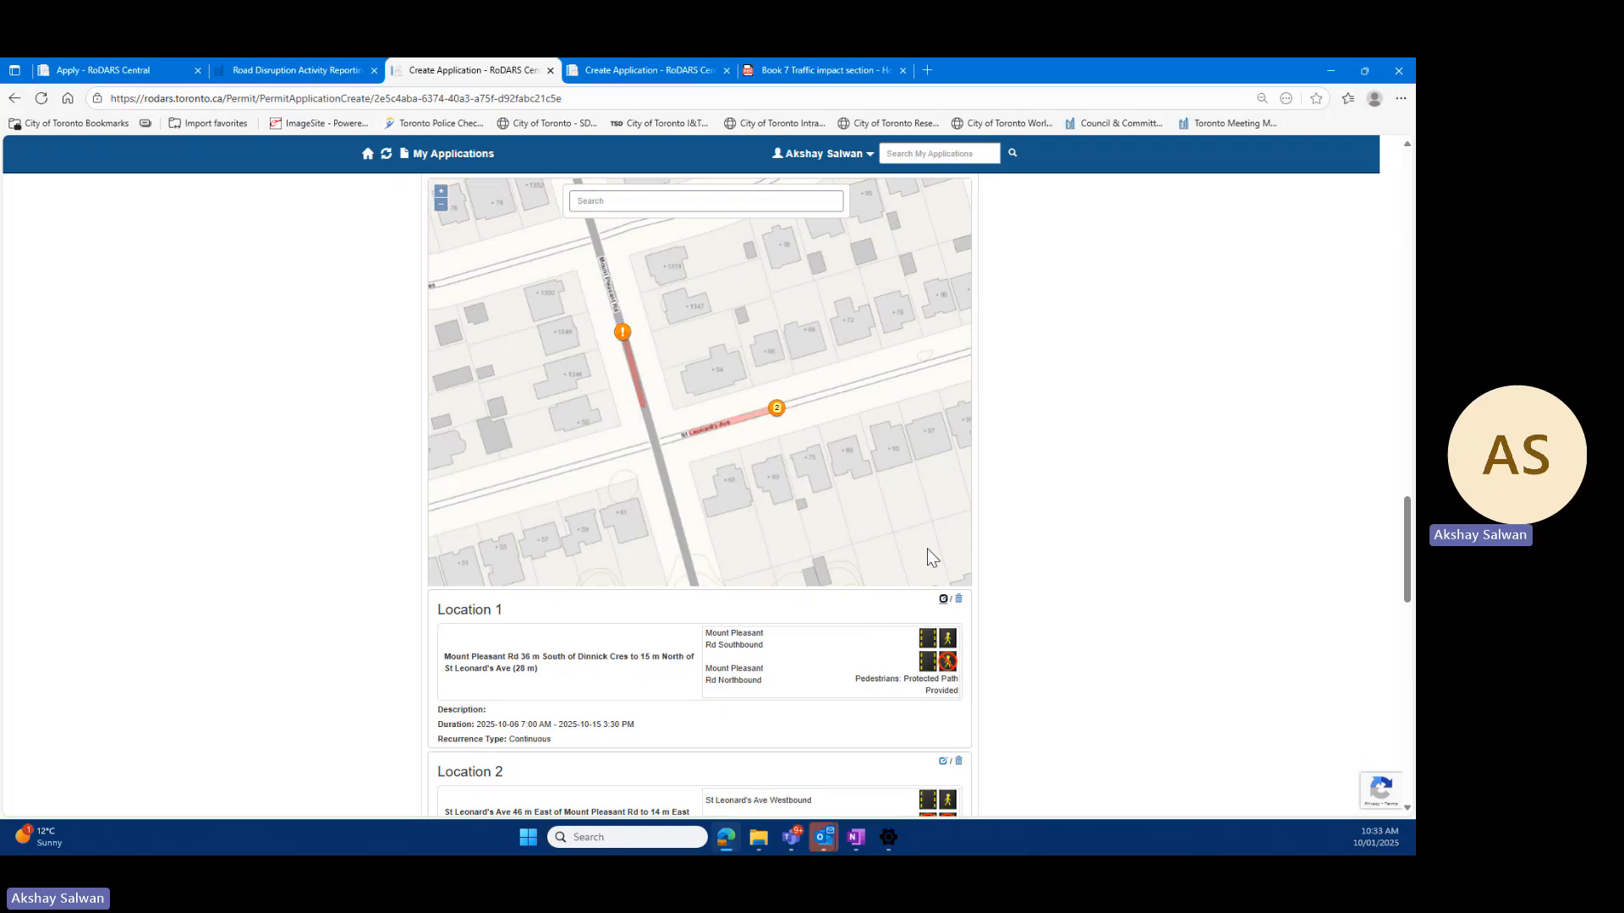
Step: Delete the Mount Pleasant Rd location, and change the eastbound lane of the St Leonard's Ave location to Normal Lane Open
left_click(957, 602)
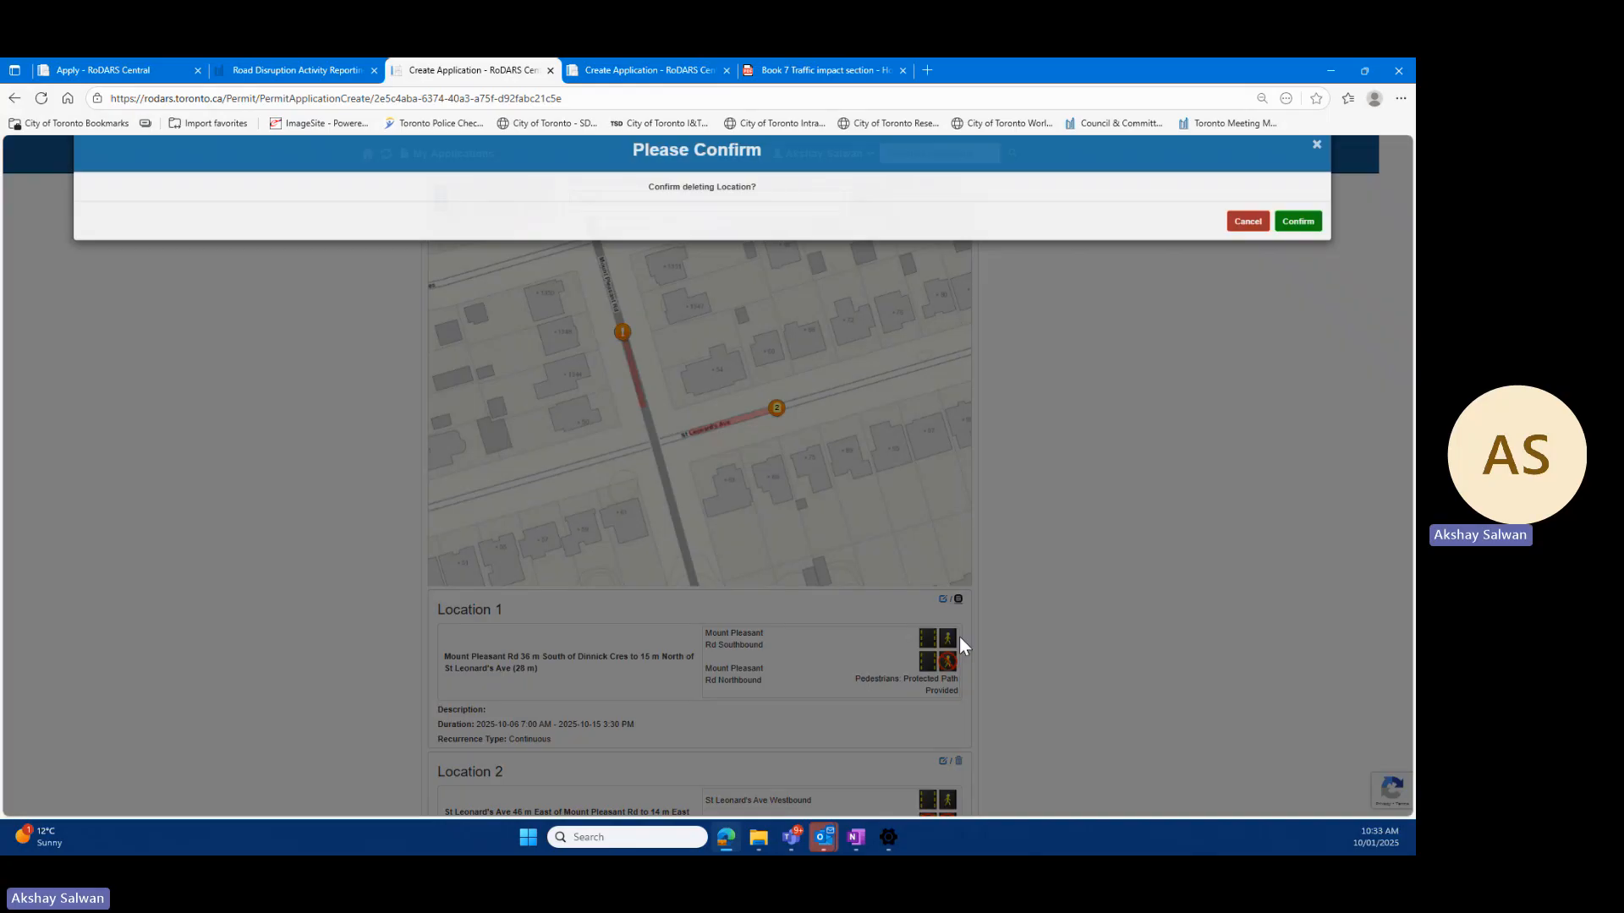
left_click(1298, 232)
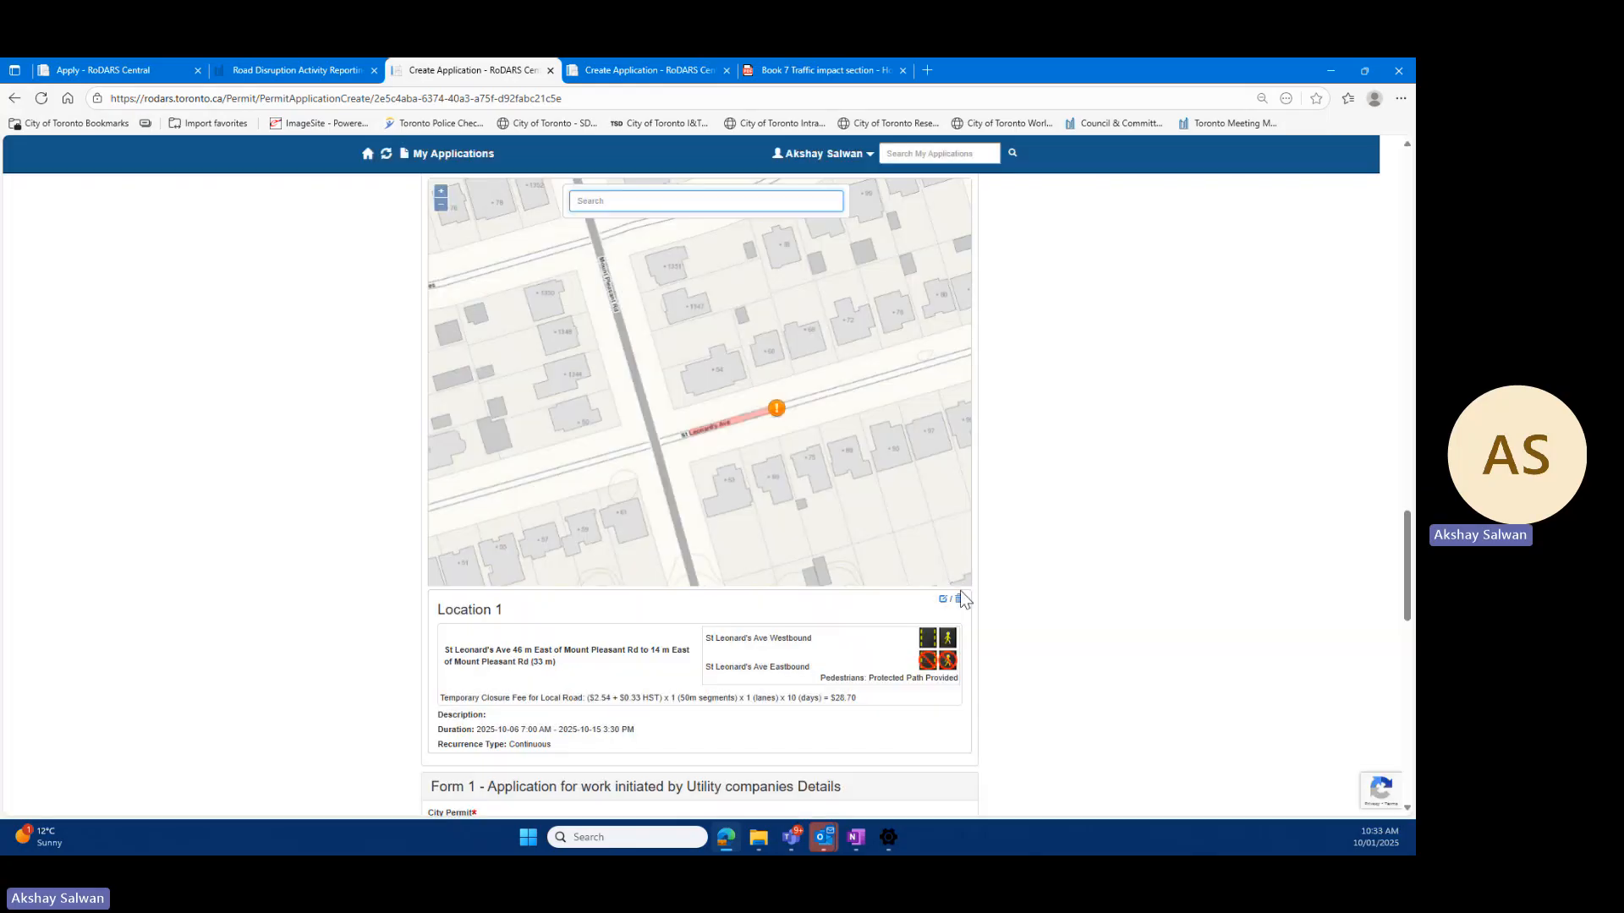
left_click(943, 599)
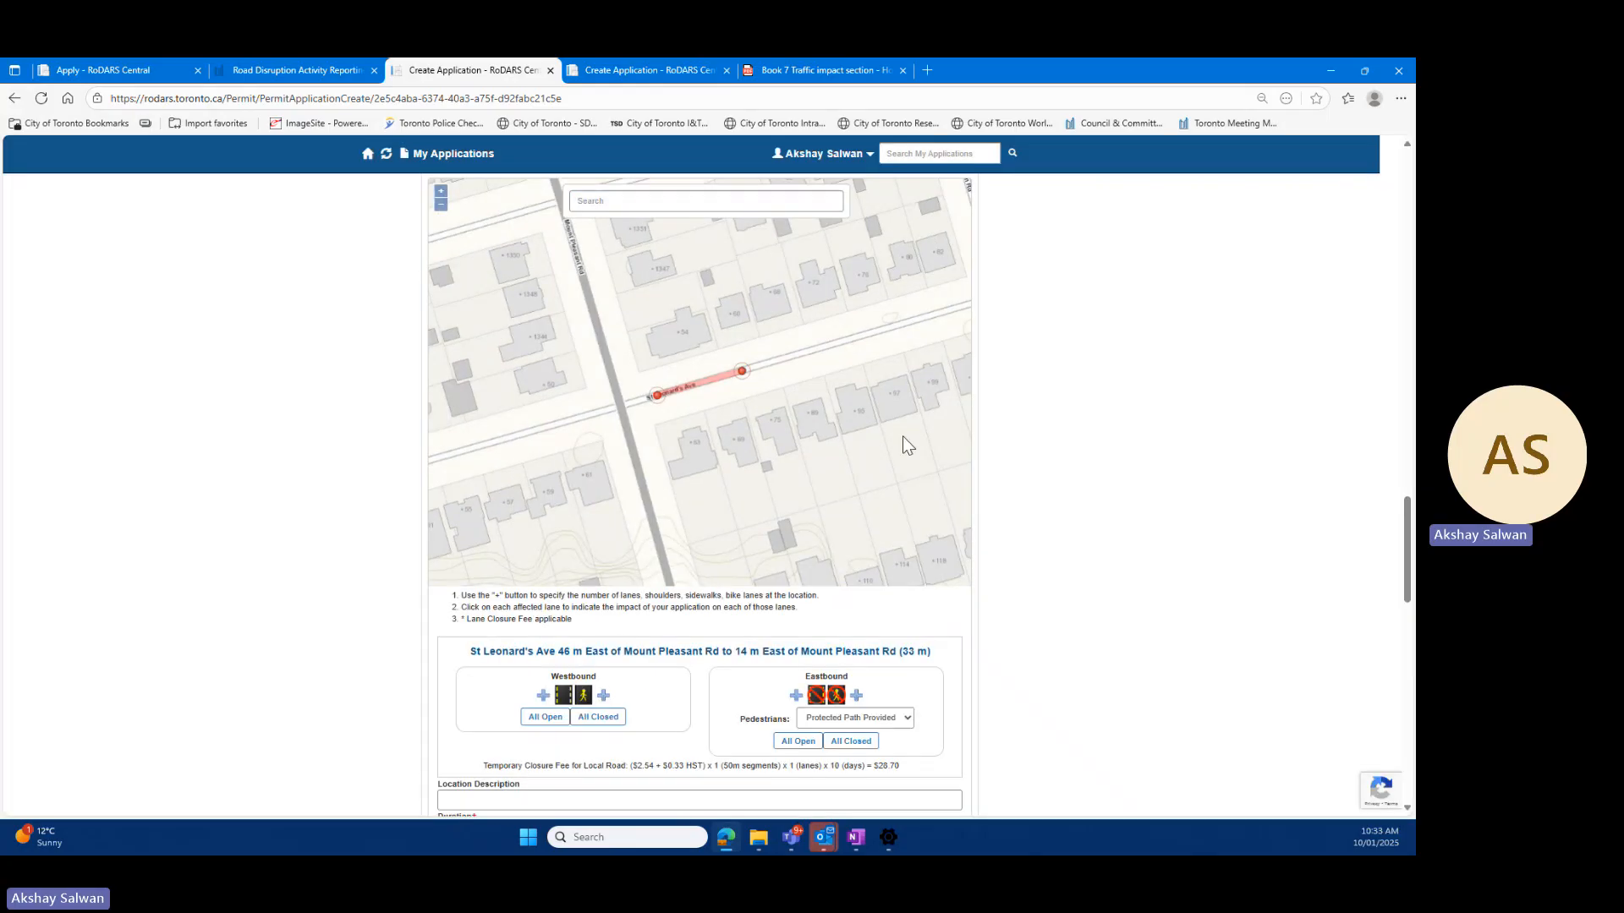
left_click(816, 696)
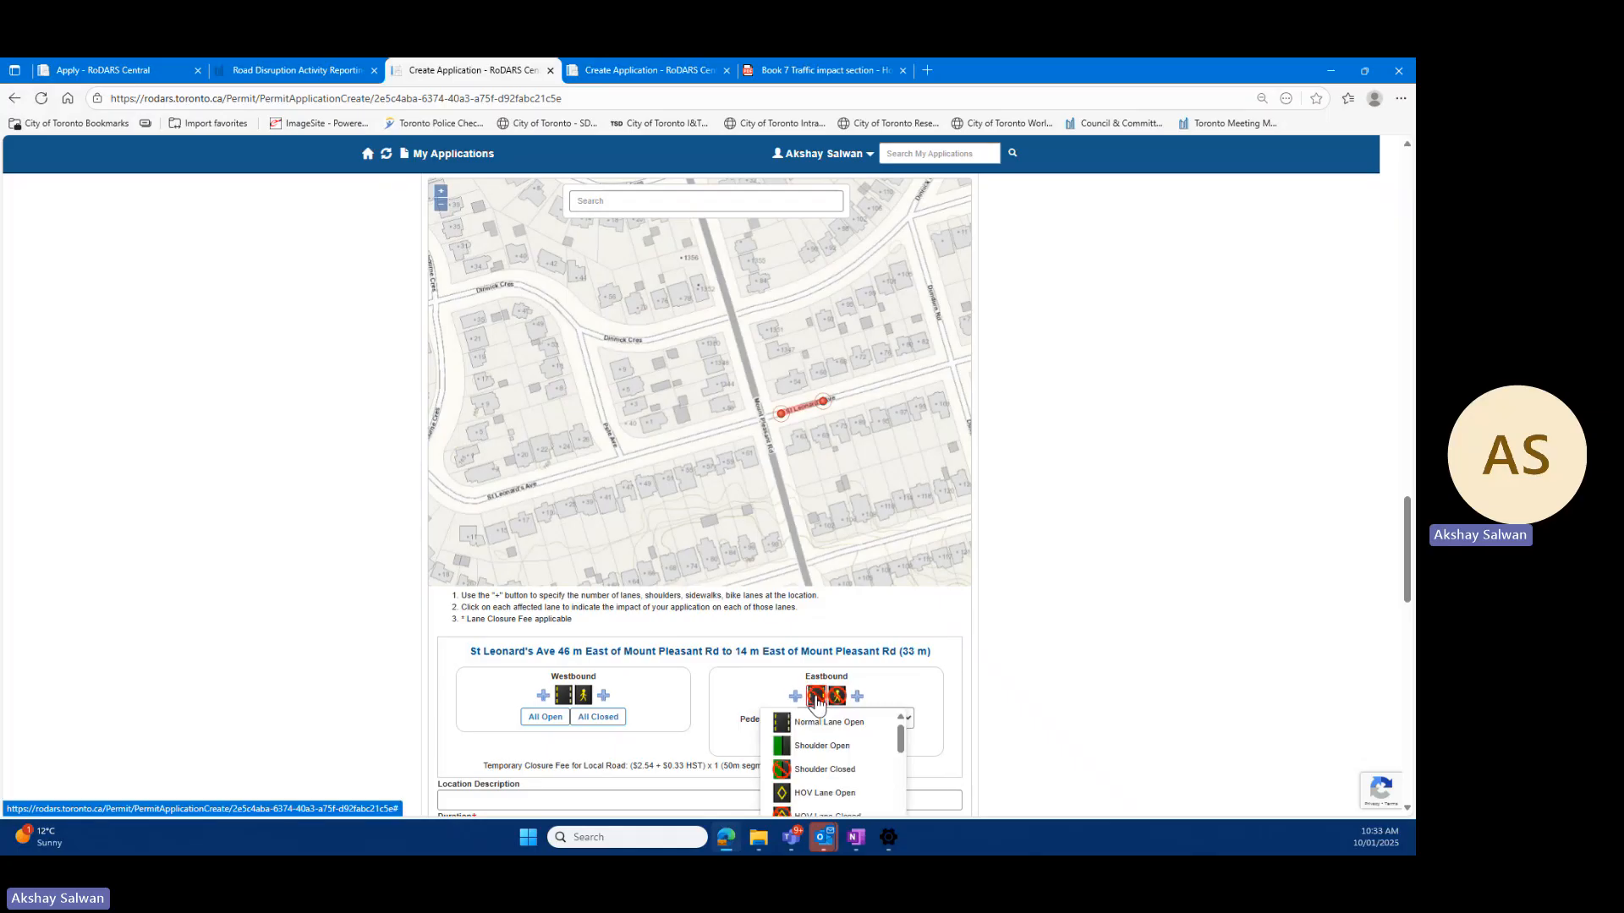
left_click(825, 722)
scroll(986, 533, "down", 2)
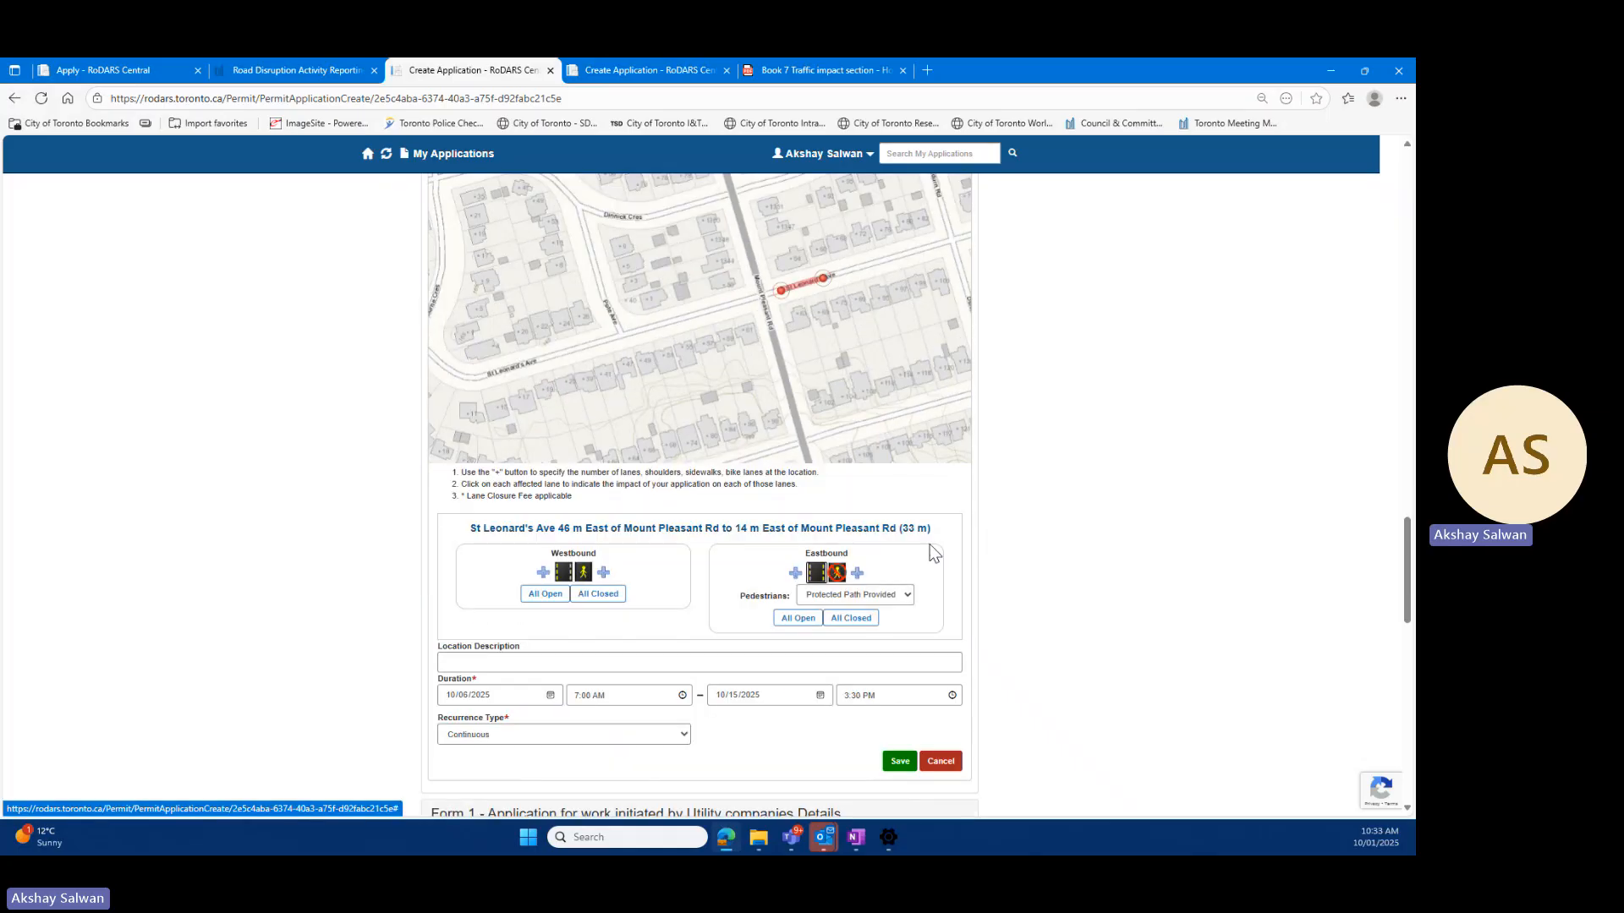
Step: Look through all lane options available for the eastbound sidewalk, and cancel editing the St Leonard's Ave location
left_click(836, 572)
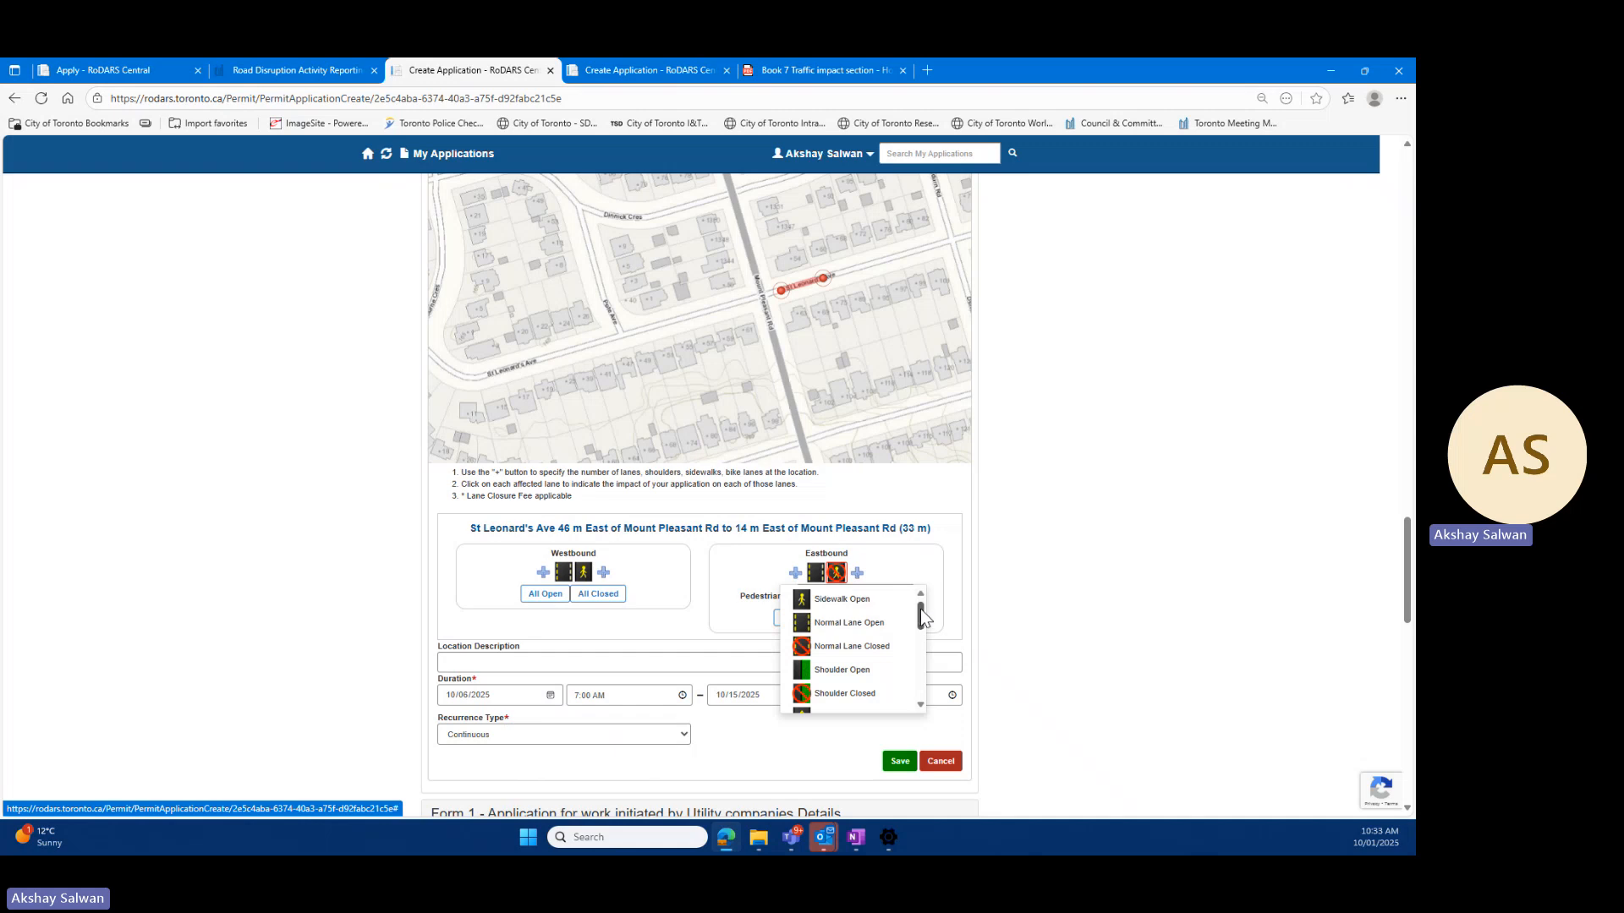
left_click_drag(922, 614, 922, 628)
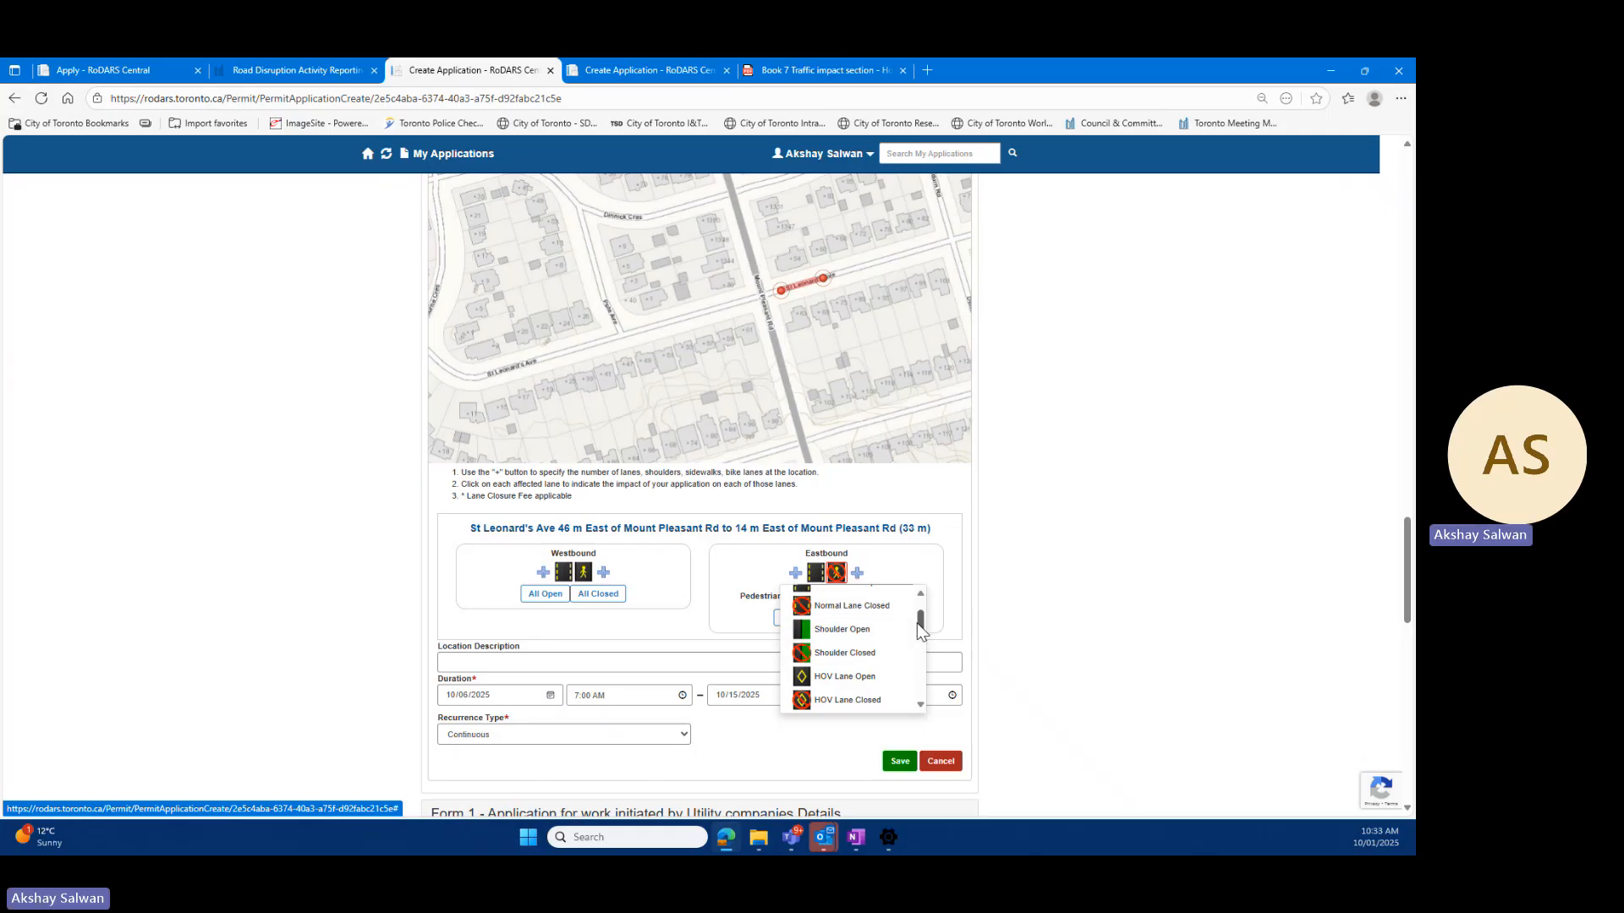
left_click_drag(924, 621, 924, 681)
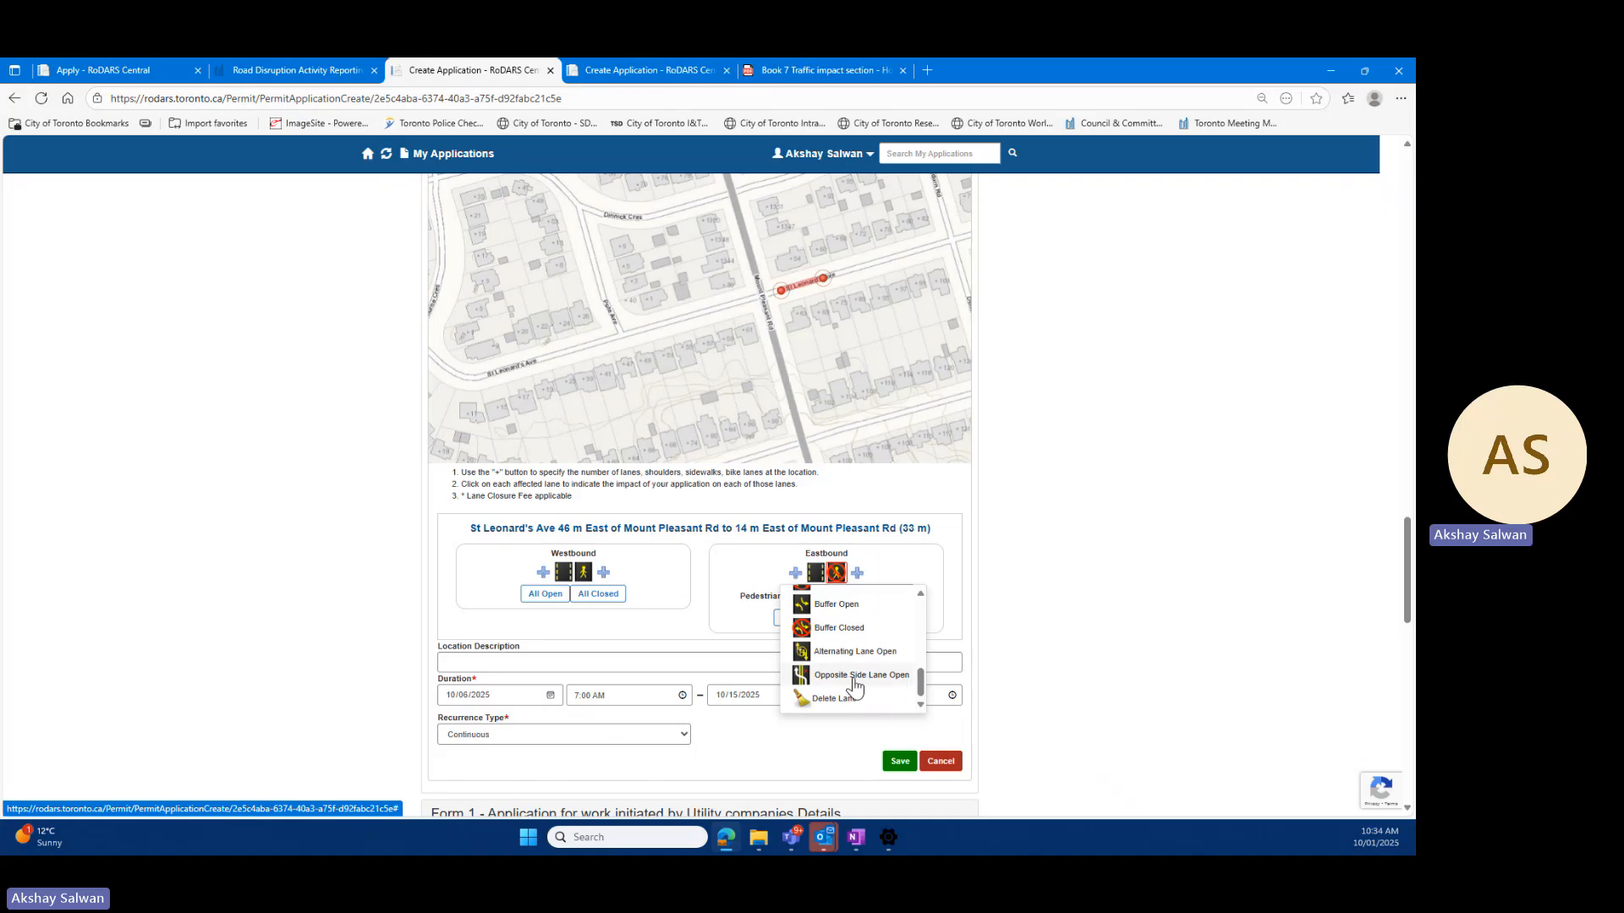
left_click(1150, 551)
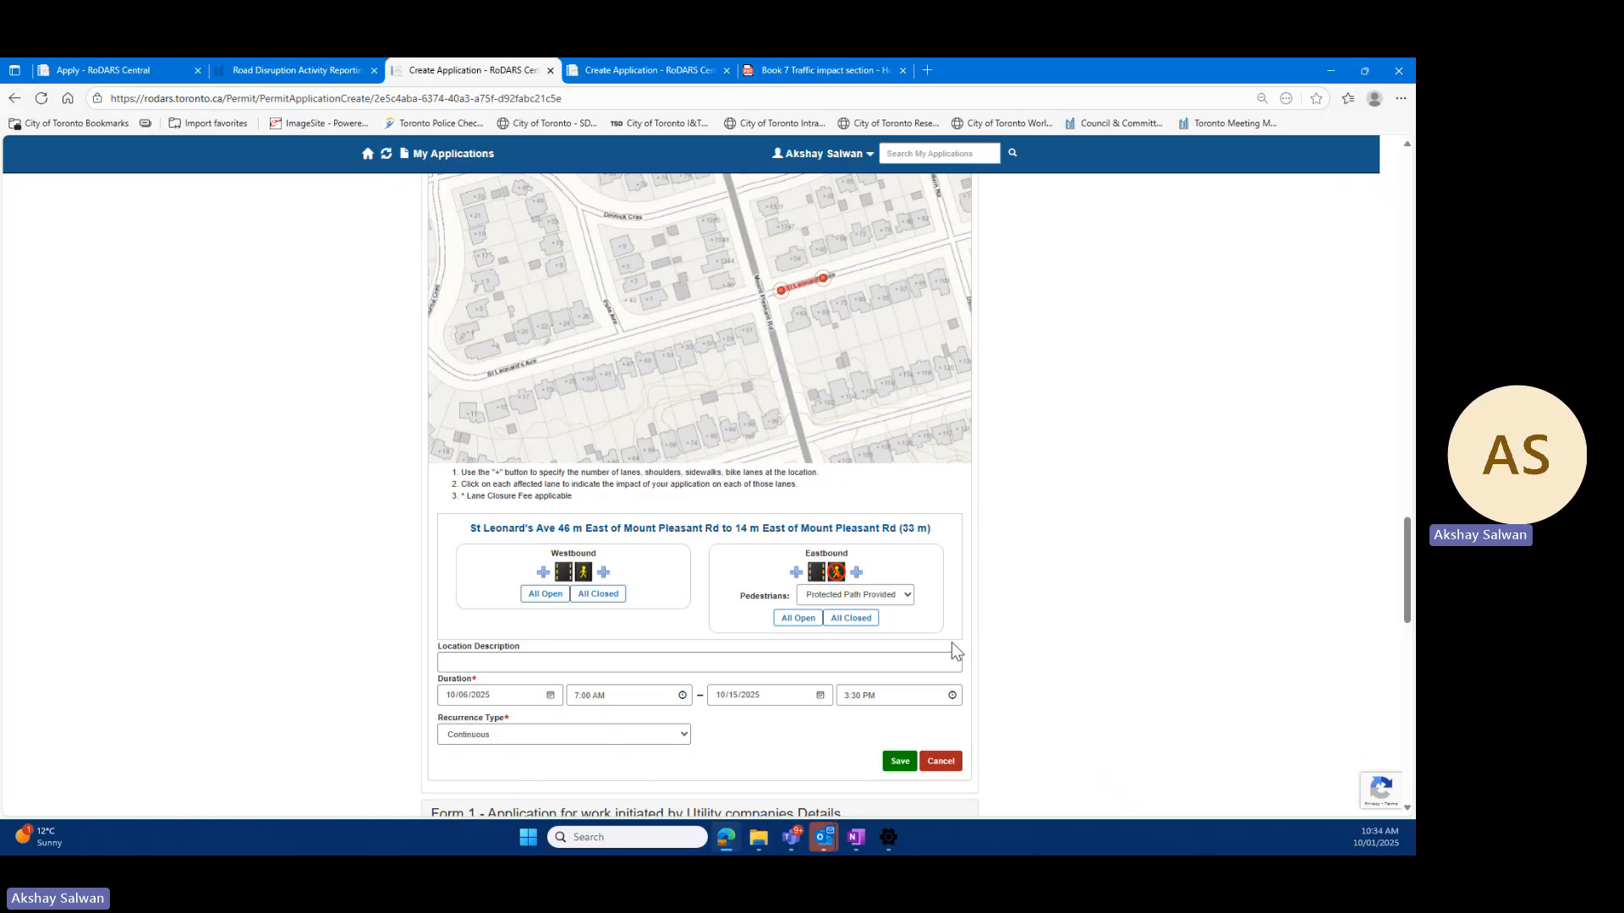
left_click(947, 763)
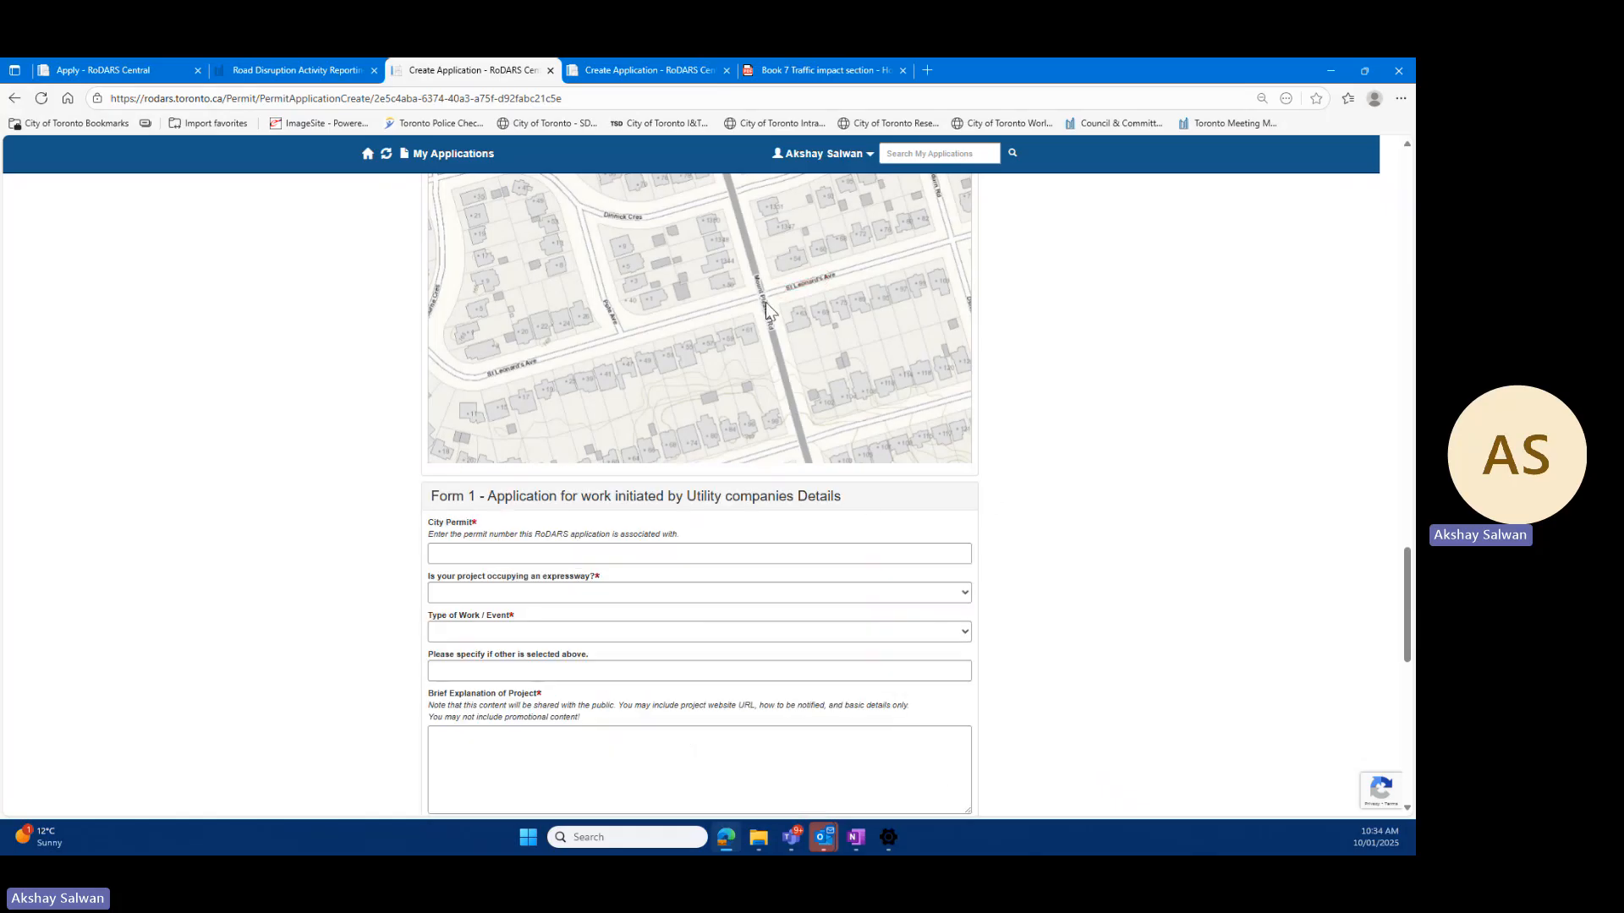
Step: Mark a segment about 45 m long on Mount Pleasant Rd, from 24 m south of St Leonard's Ave to 42 m north of Dawlish Ave
left_click(771, 328)
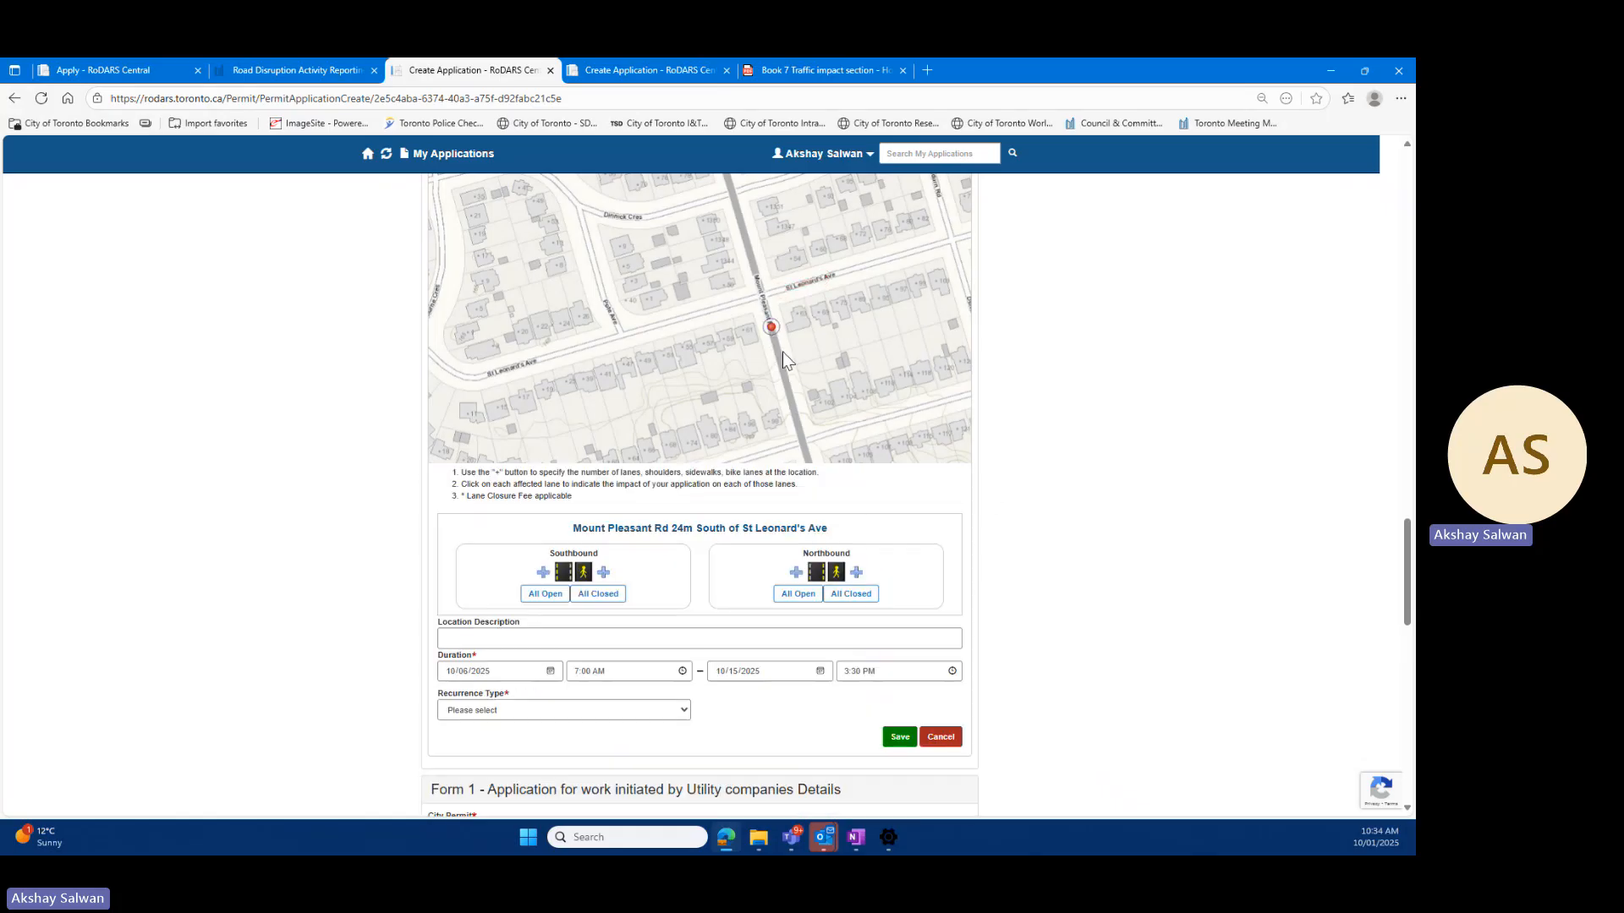
left_click(789, 388)
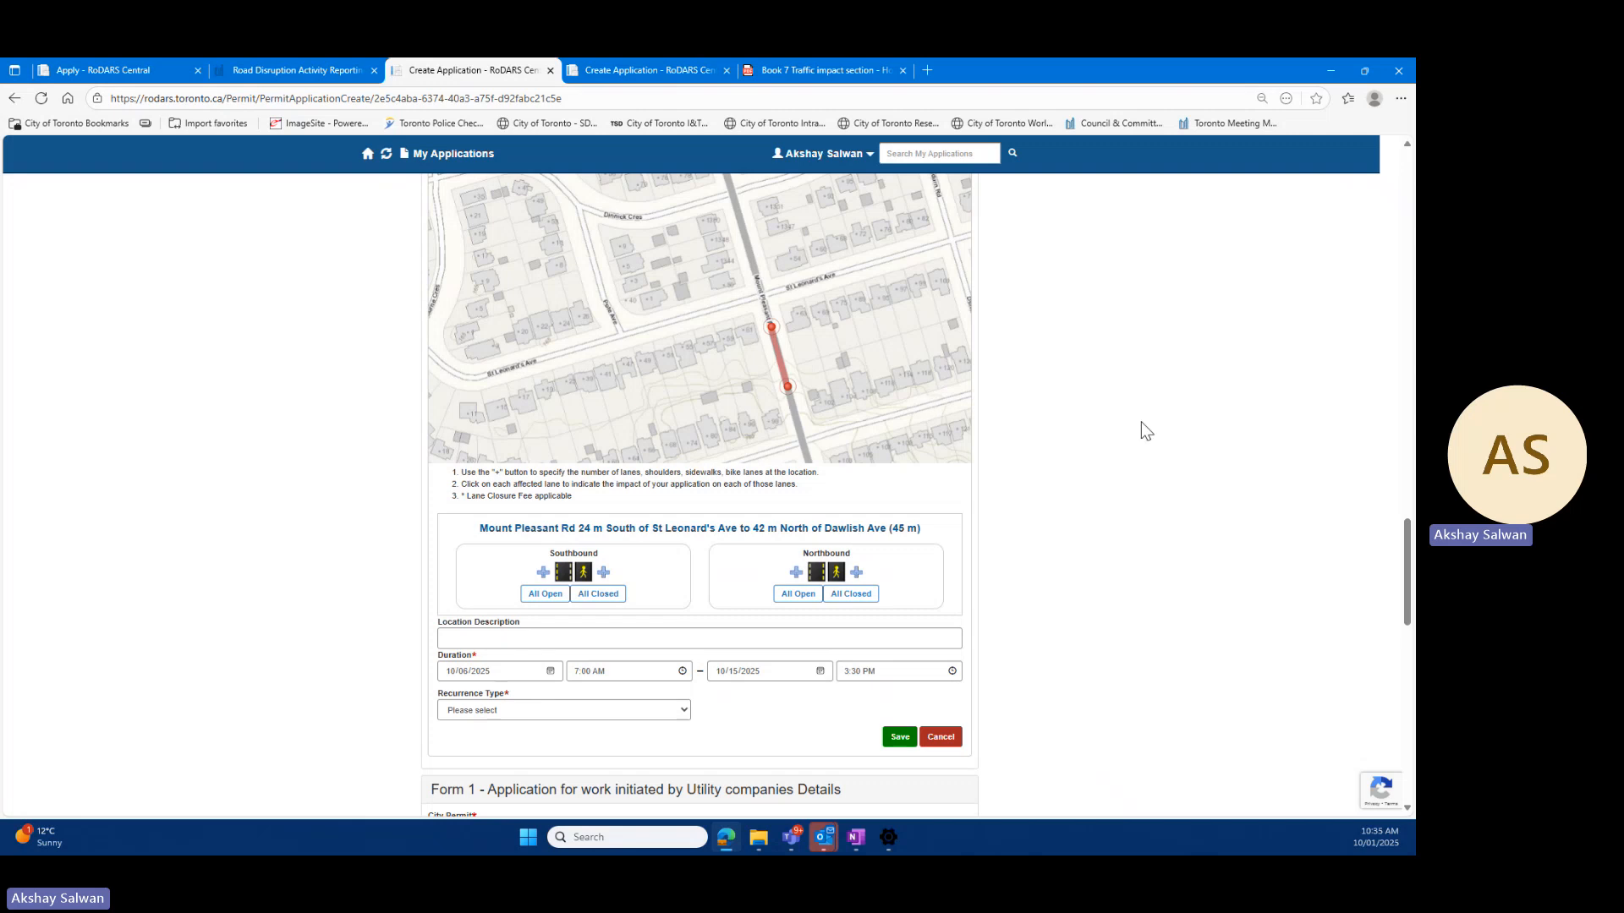
scroll(1100, 423, "down", 1)
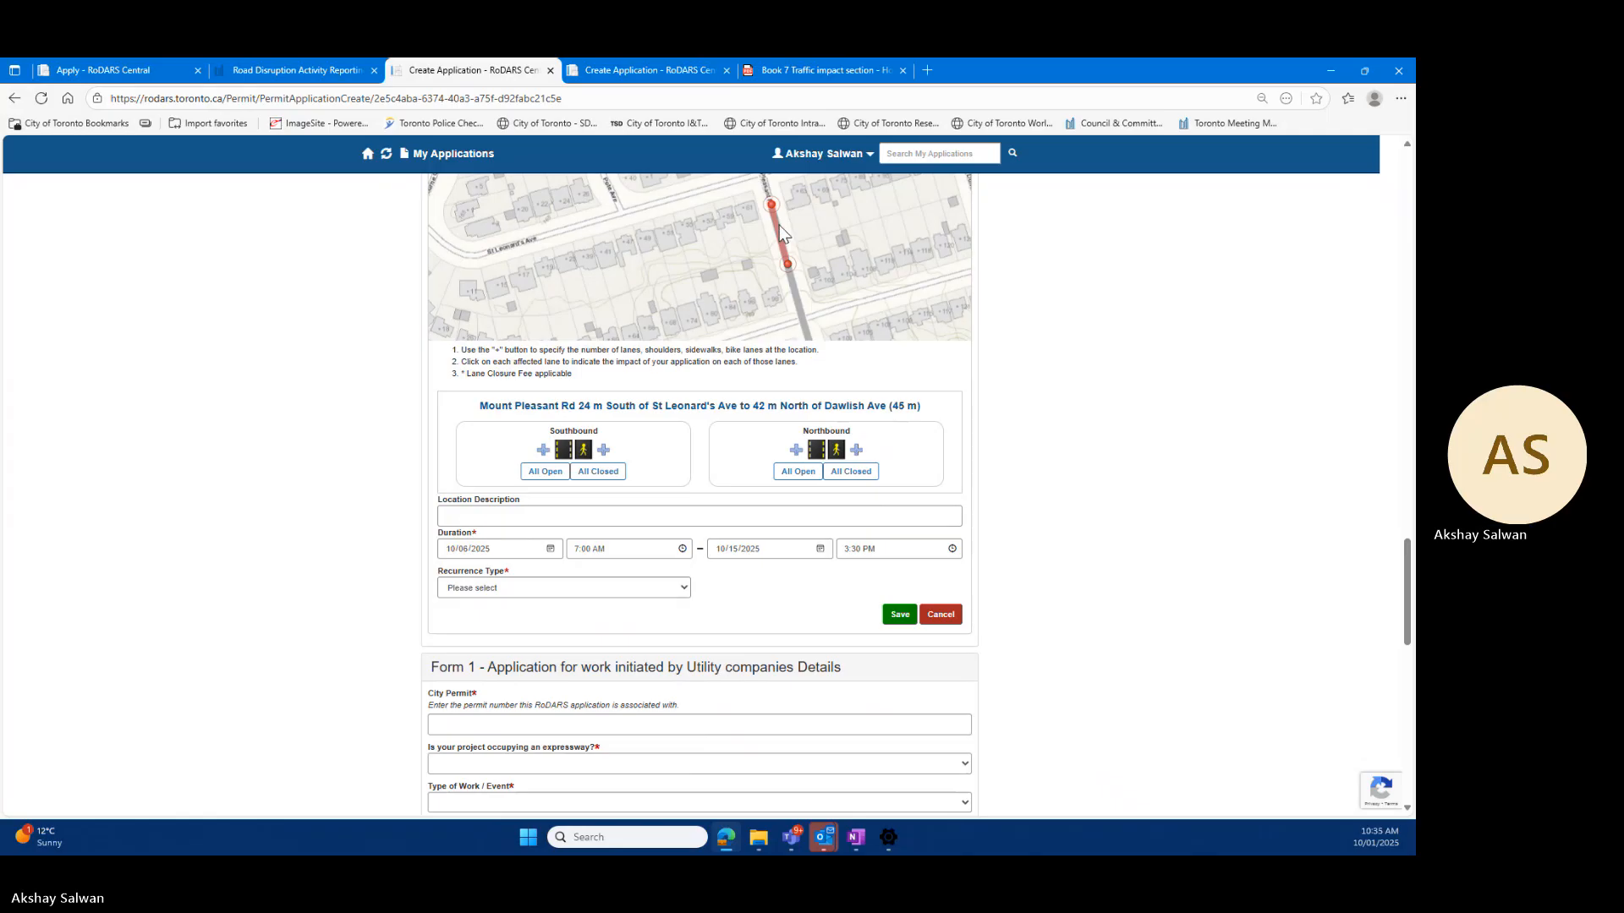
Step: Add a second normal open lane to both the northbound and southbound sides of the Mount Pleasant Rd segment
left_click(796, 449)
left_click(994, 499)
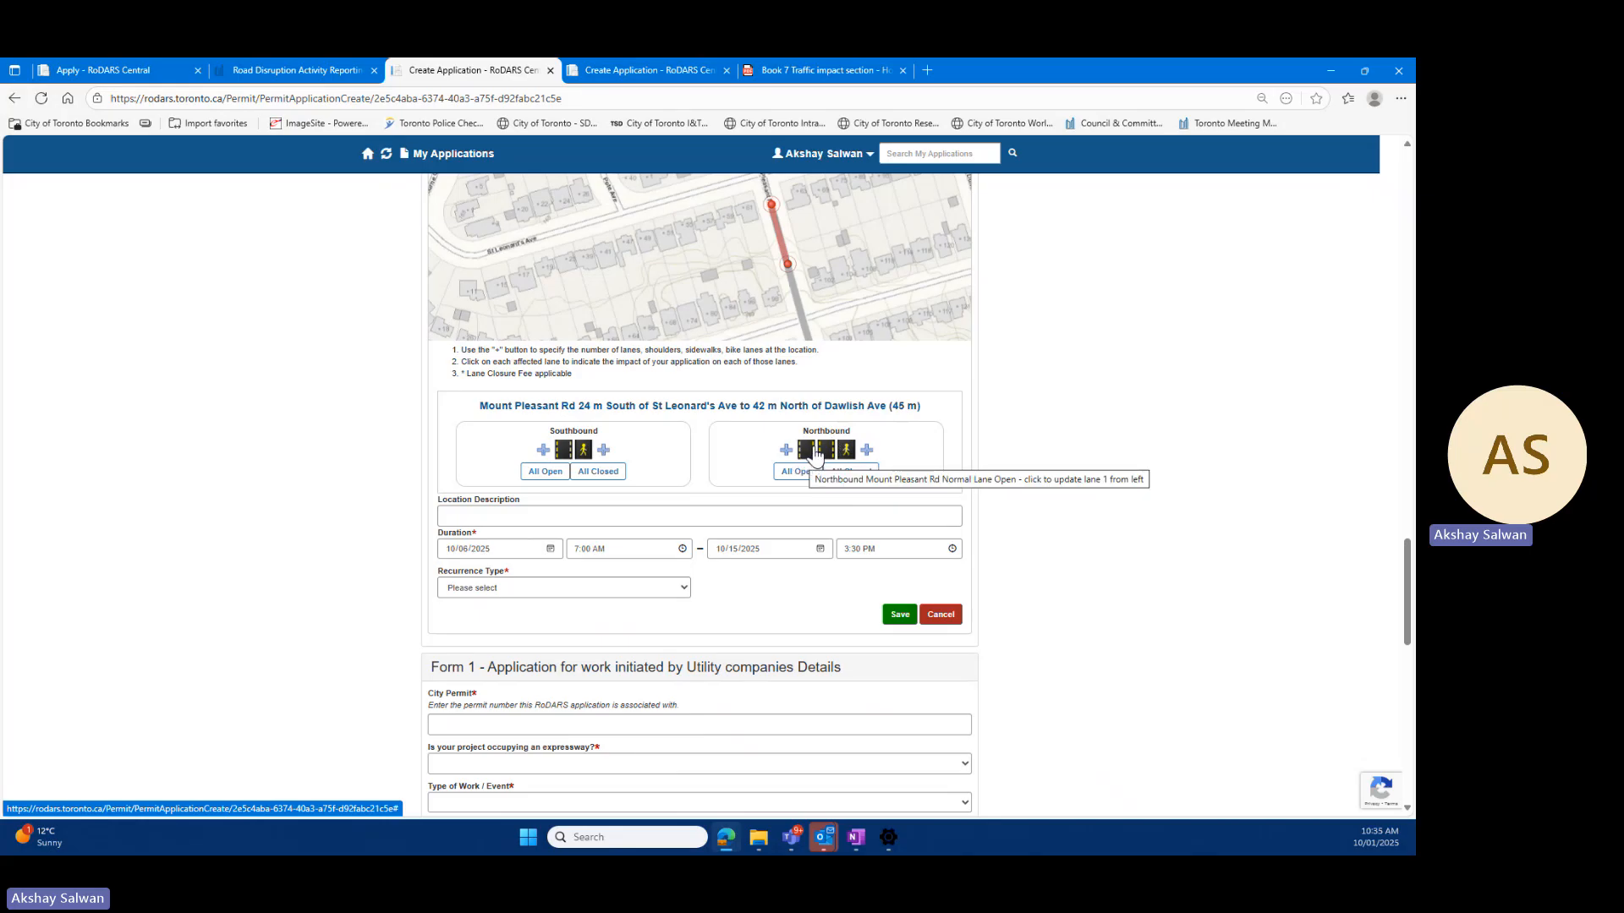
left_click(543, 450)
left_click(674, 426)
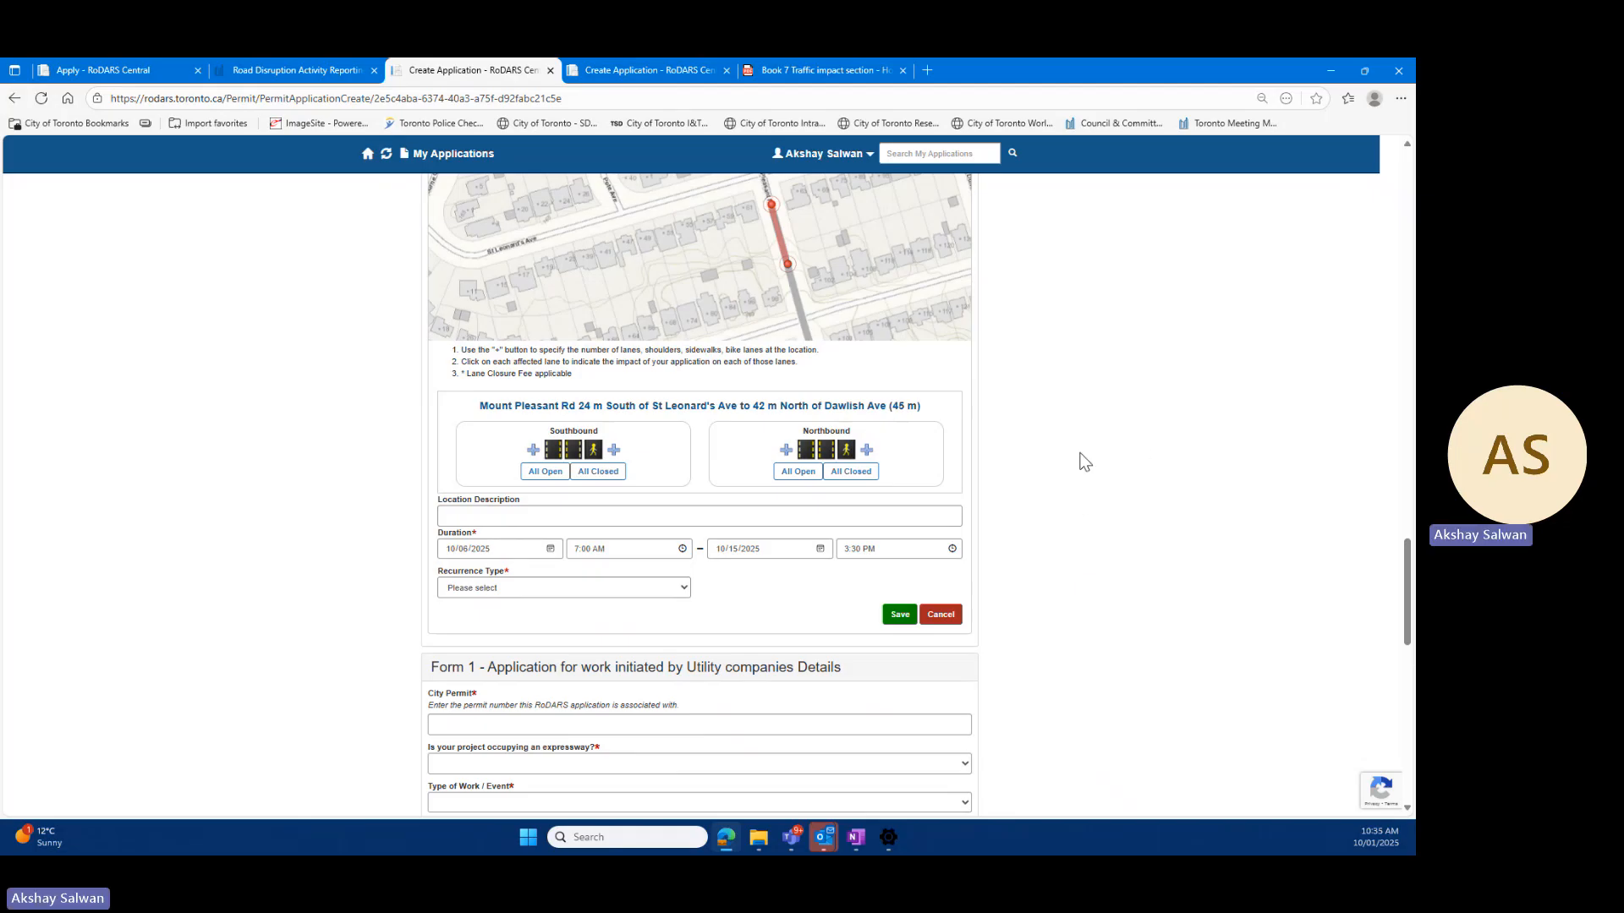
Step: Check the application's overall dates and set the Mount Pleasant Rd location's end date to 10/10/2025
scroll(1100, 461, "up", 10)
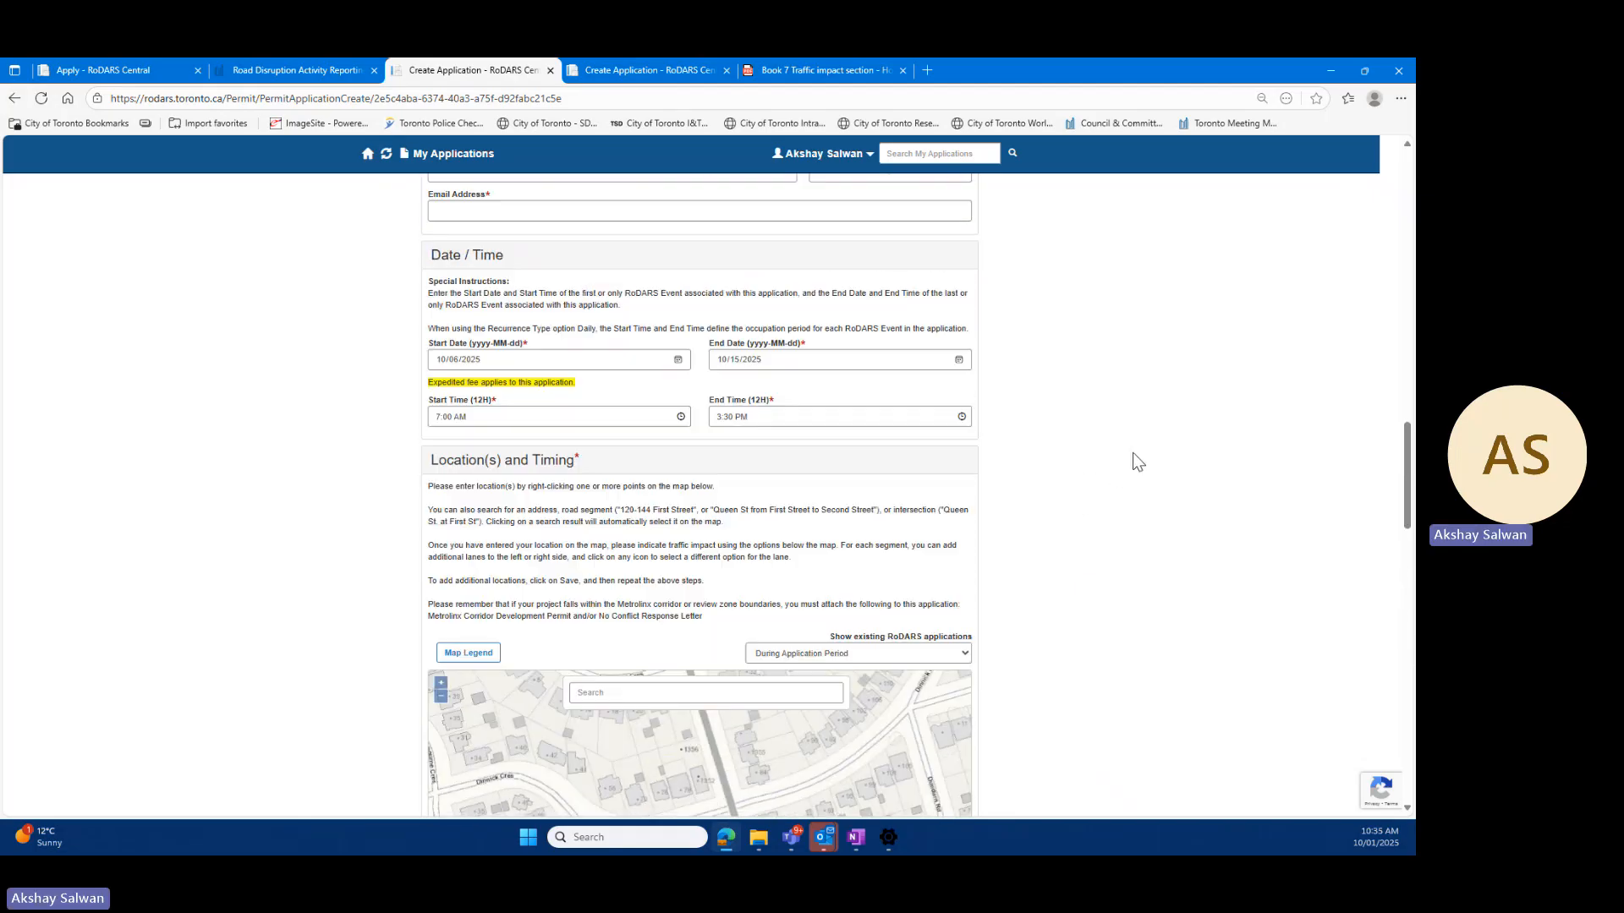
scroll(1122, 455, "down", 10)
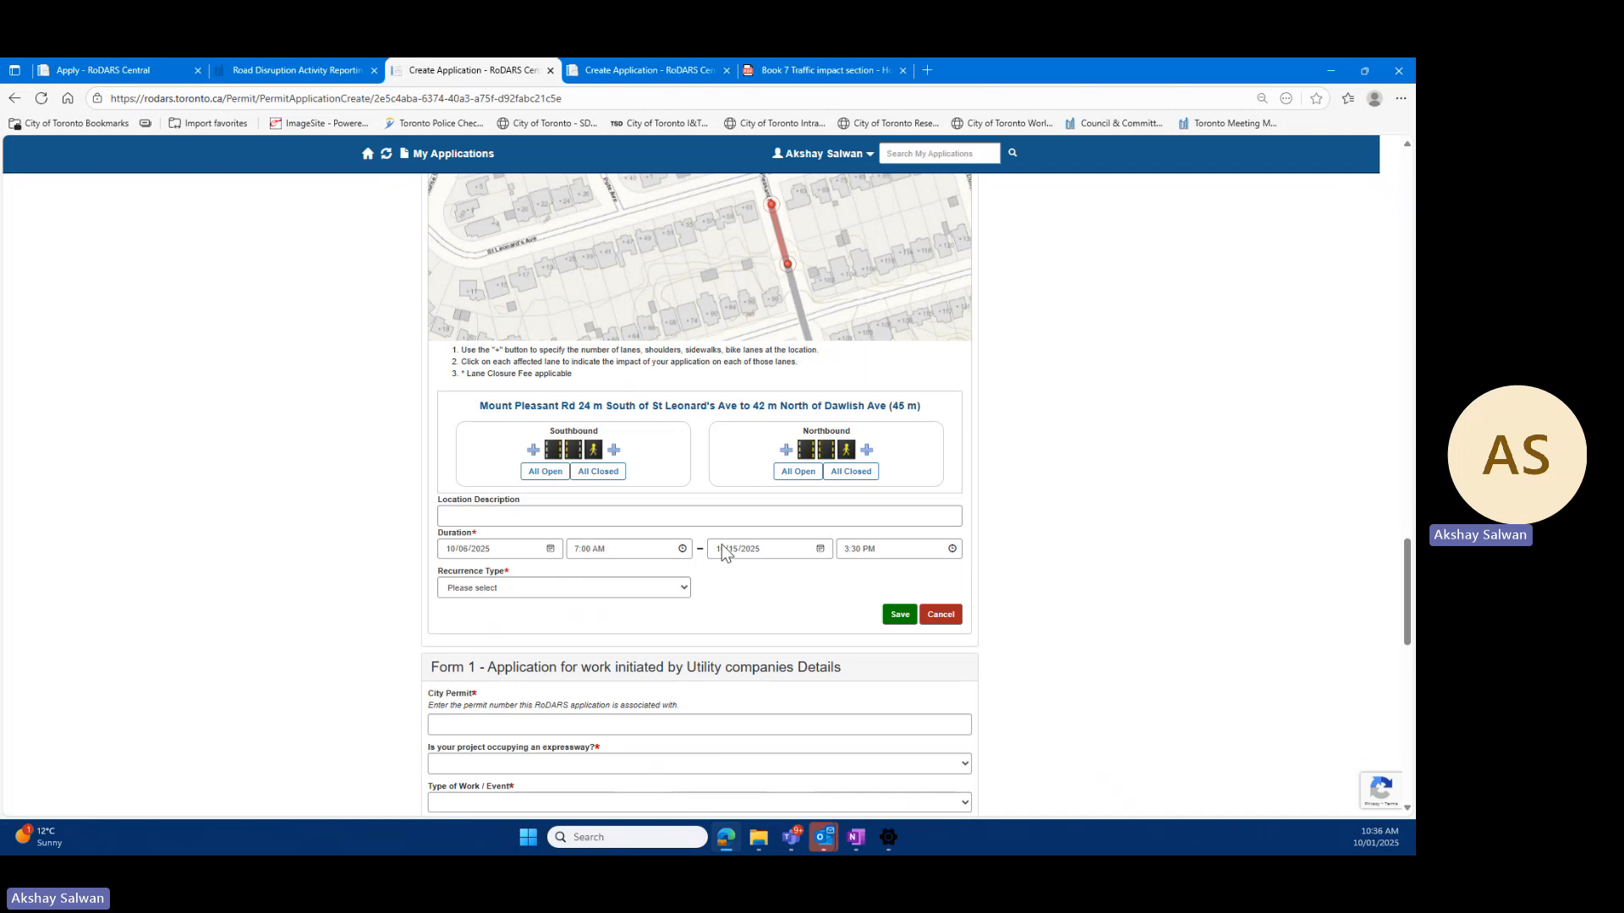
scroll(1210, 568, "up", 4)
scroll(677, 456, "up", 5)
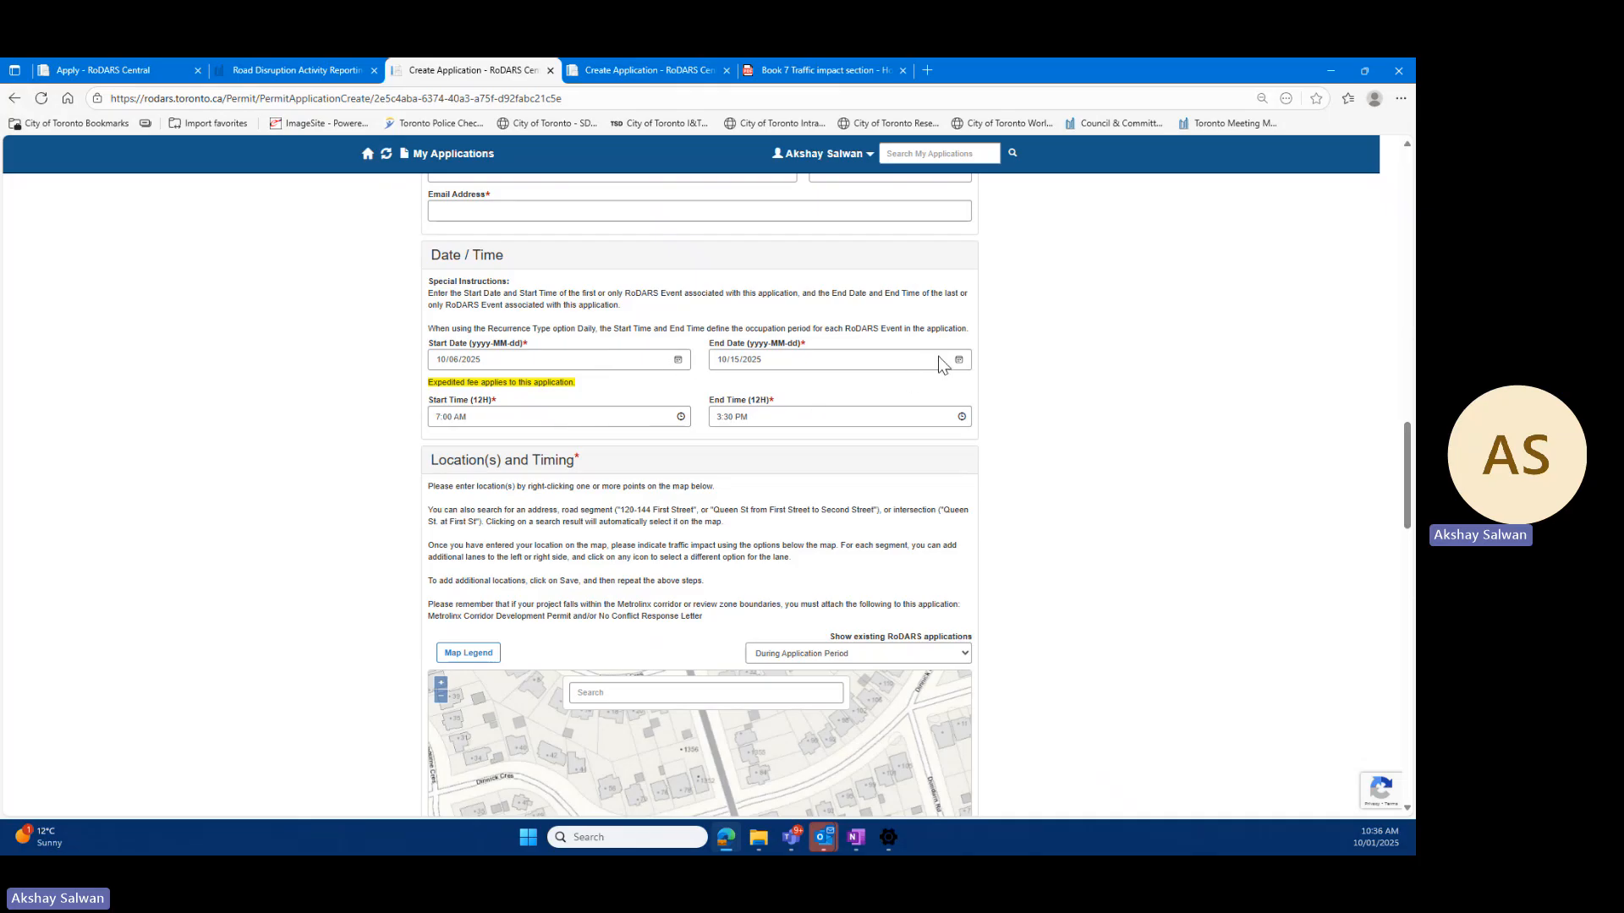
scroll(937, 357, "down", 4)
scroll(902, 393, "down", 2)
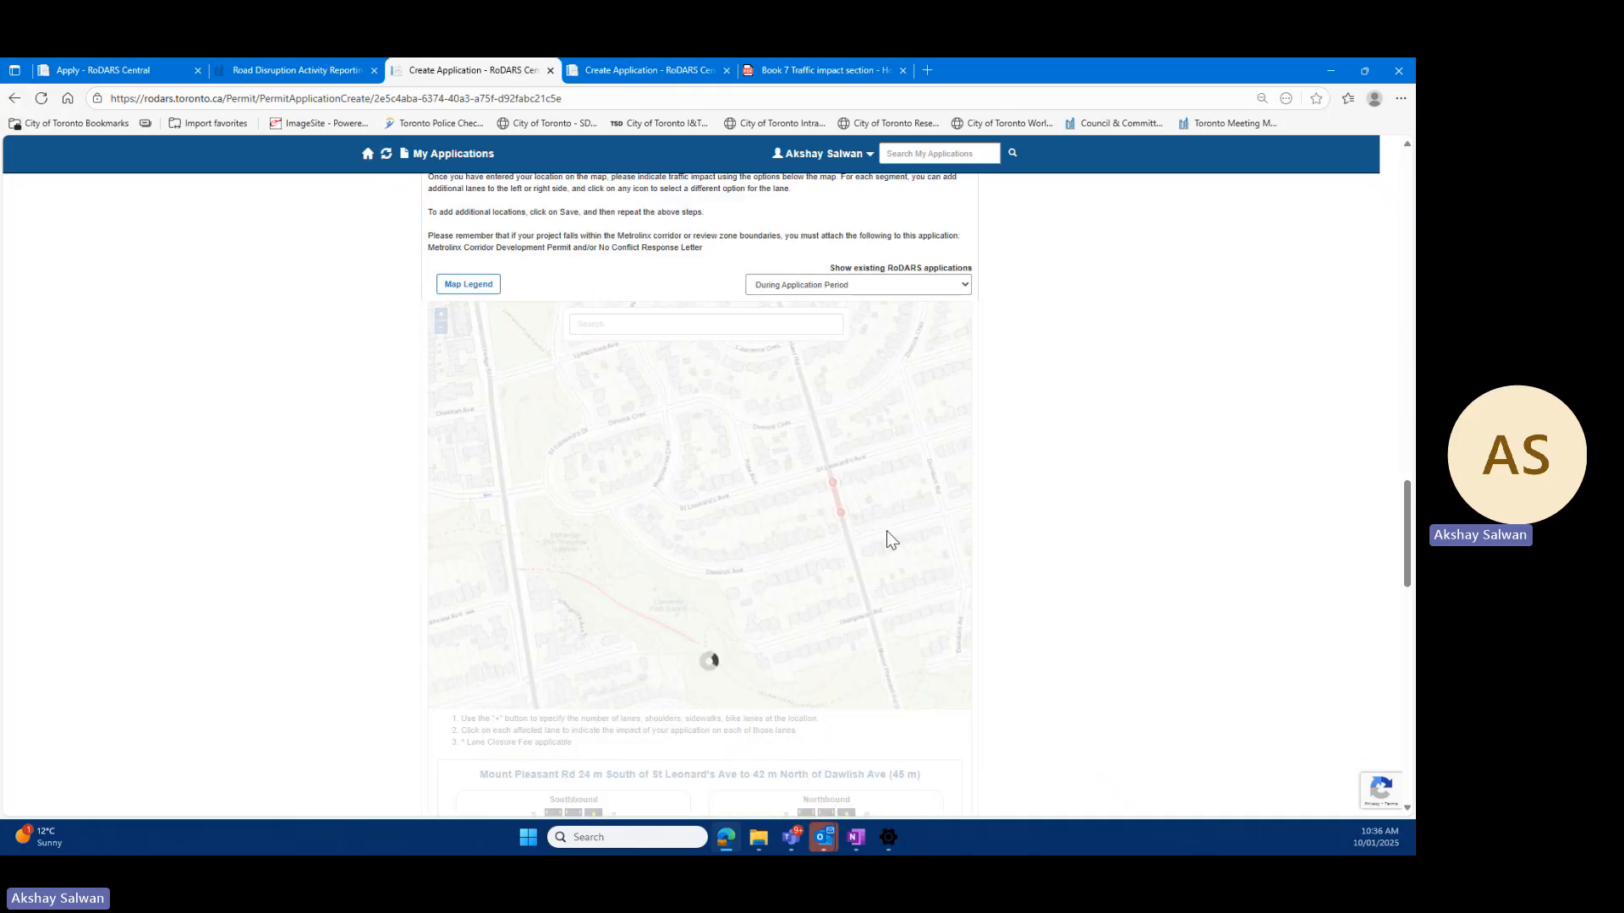
scroll(1171, 474, "down", 3)
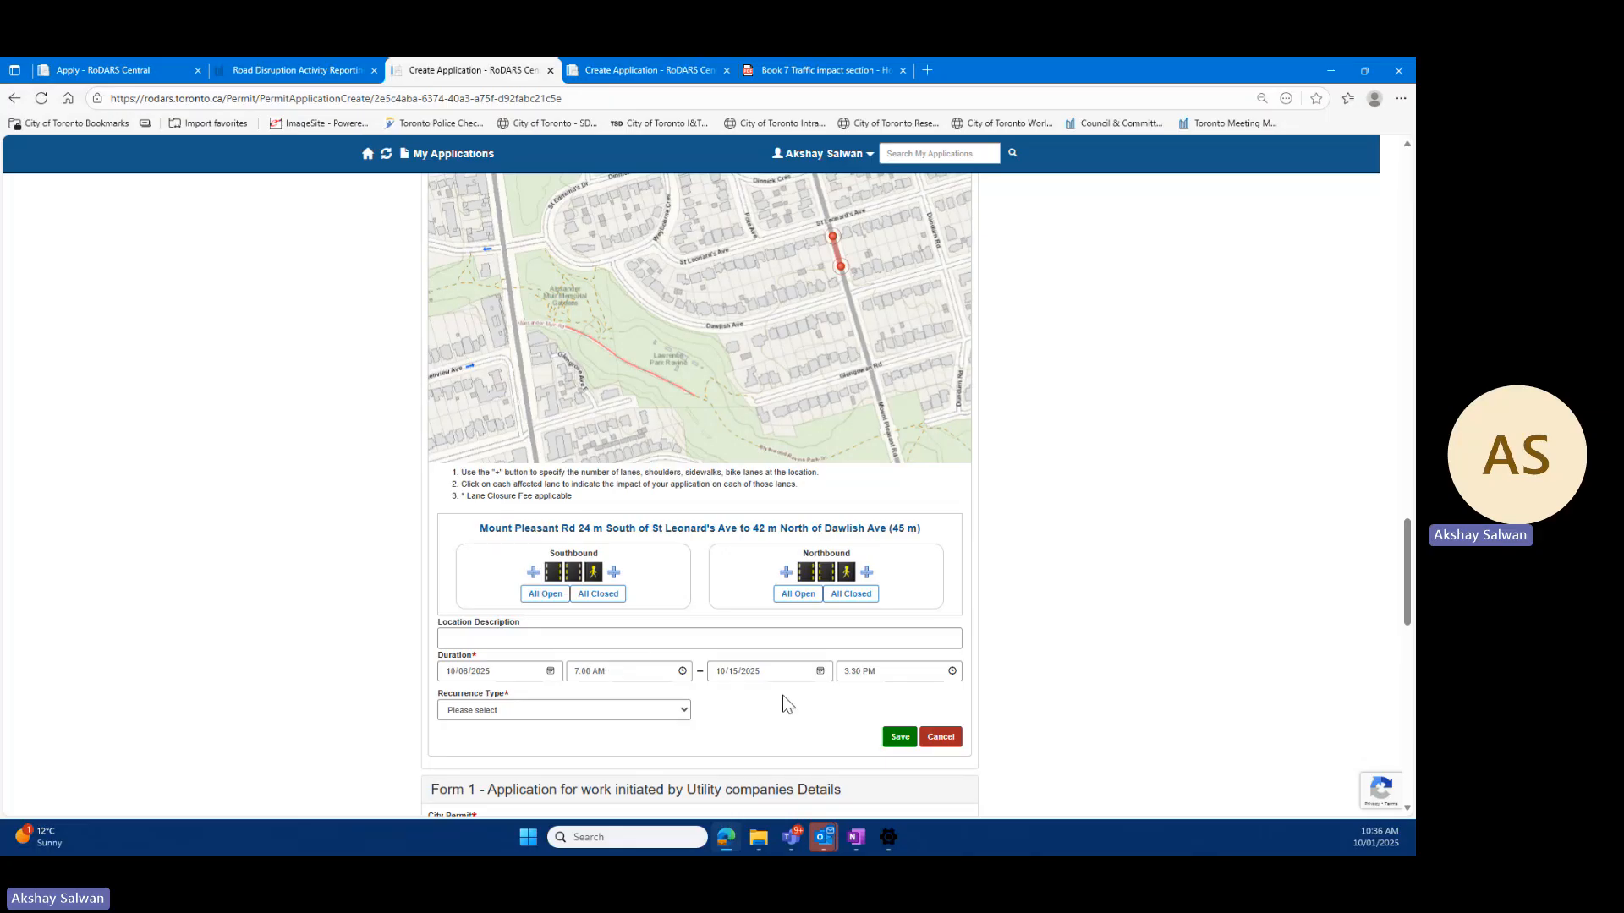
left_click(821, 669)
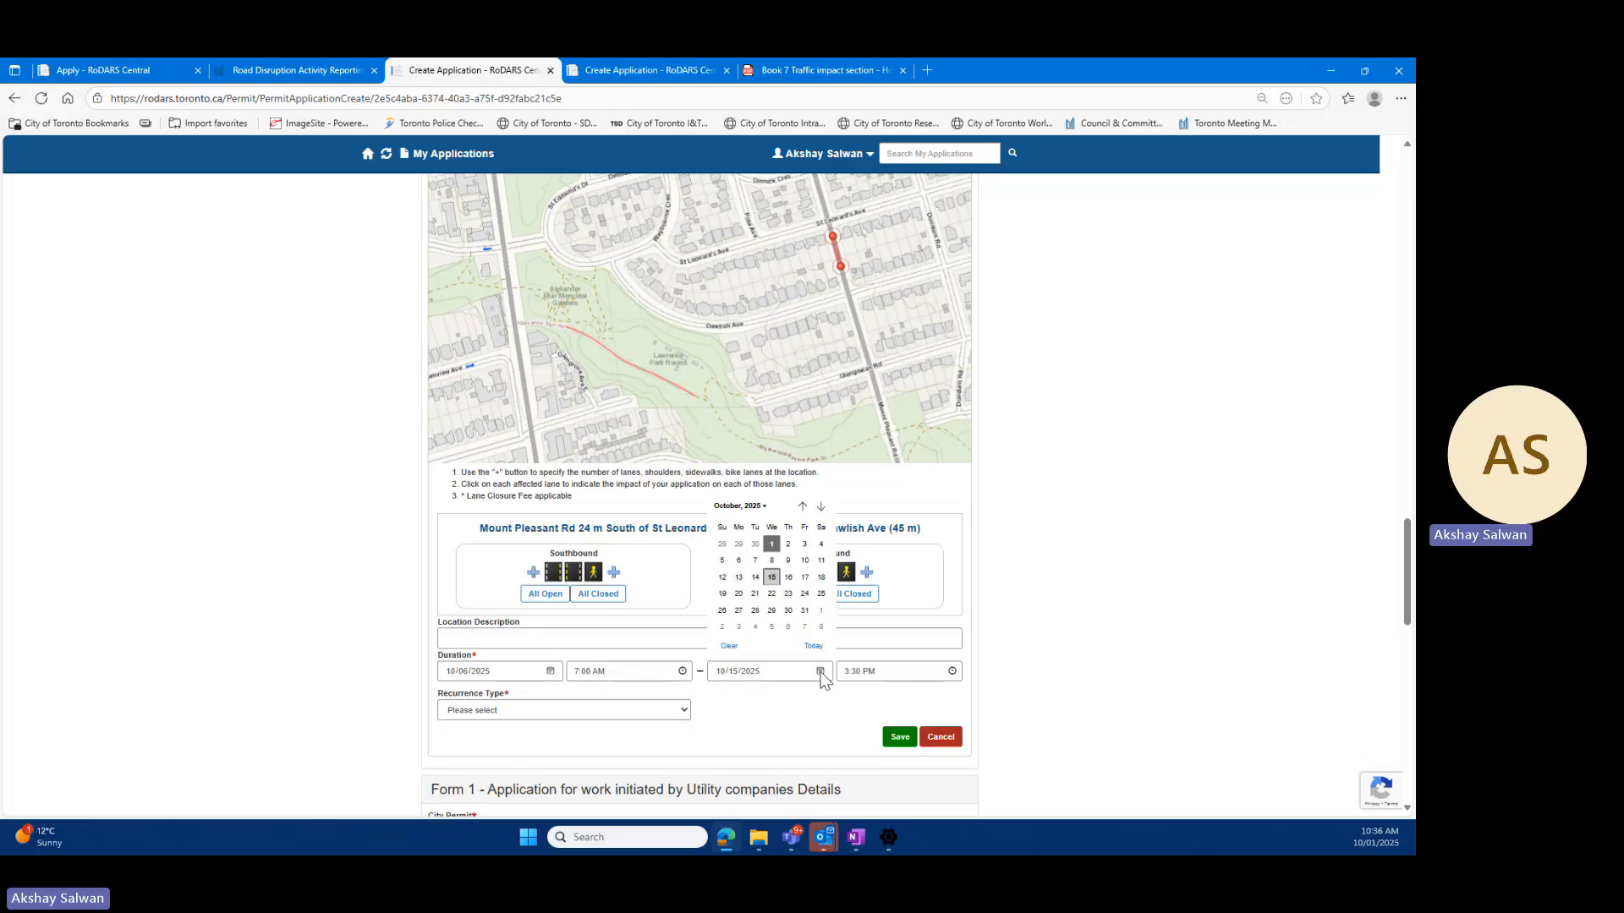
left_click(804, 560)
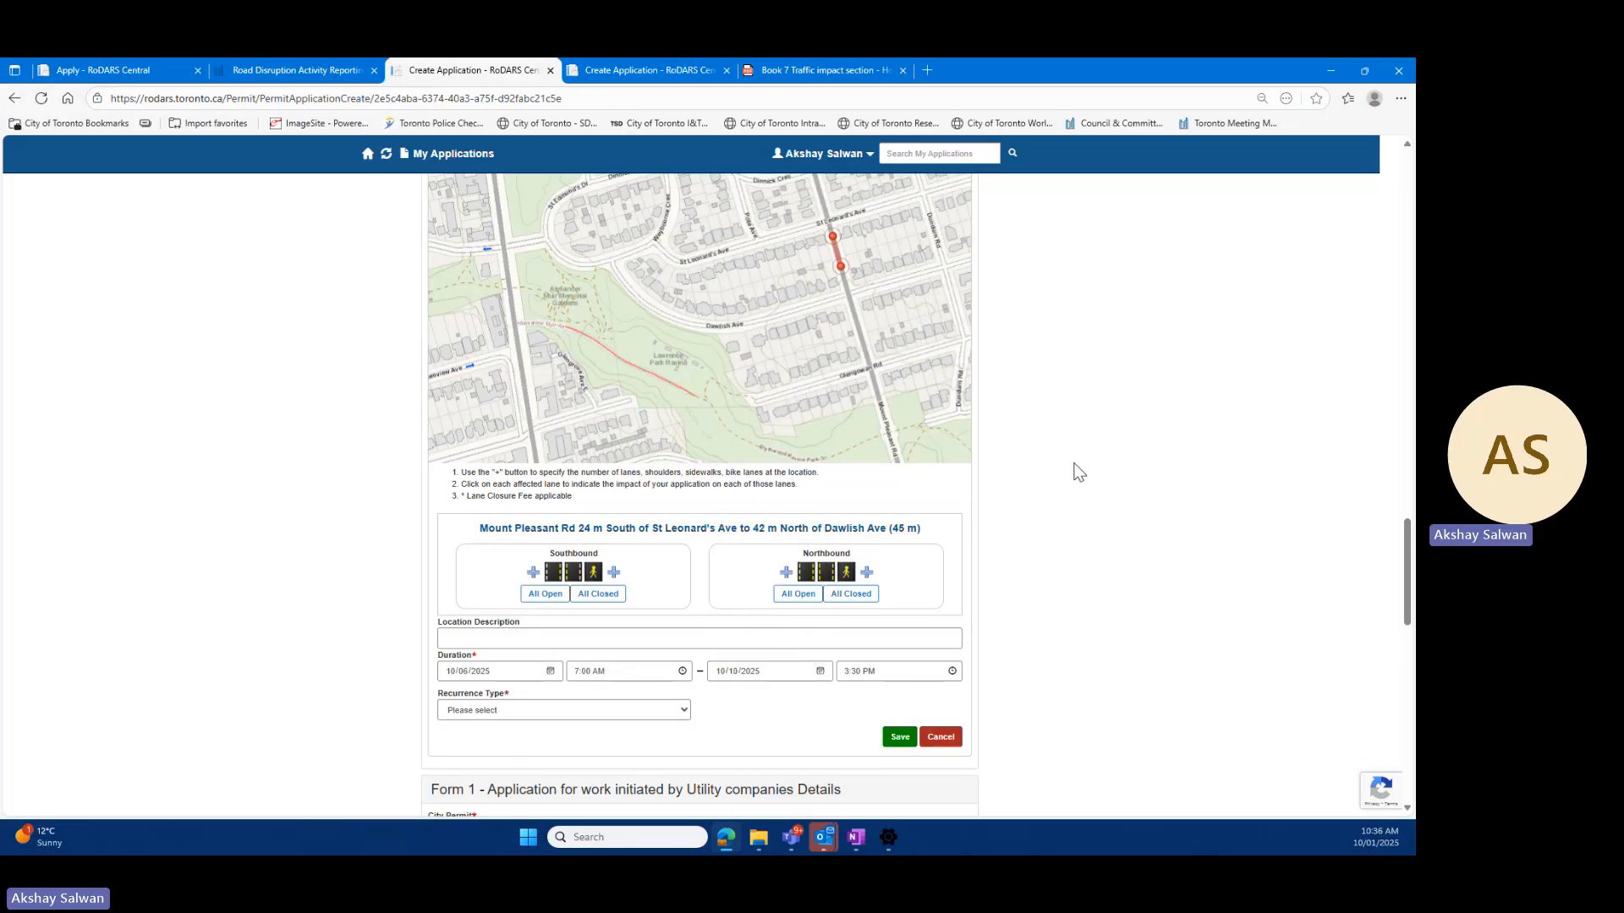
Step: Set the northbound lane beside the sidewalk to Normal Lane Closed, choose Continuous recurrence, and save the Mount Pleasant Rd location
left_click(826, 572)
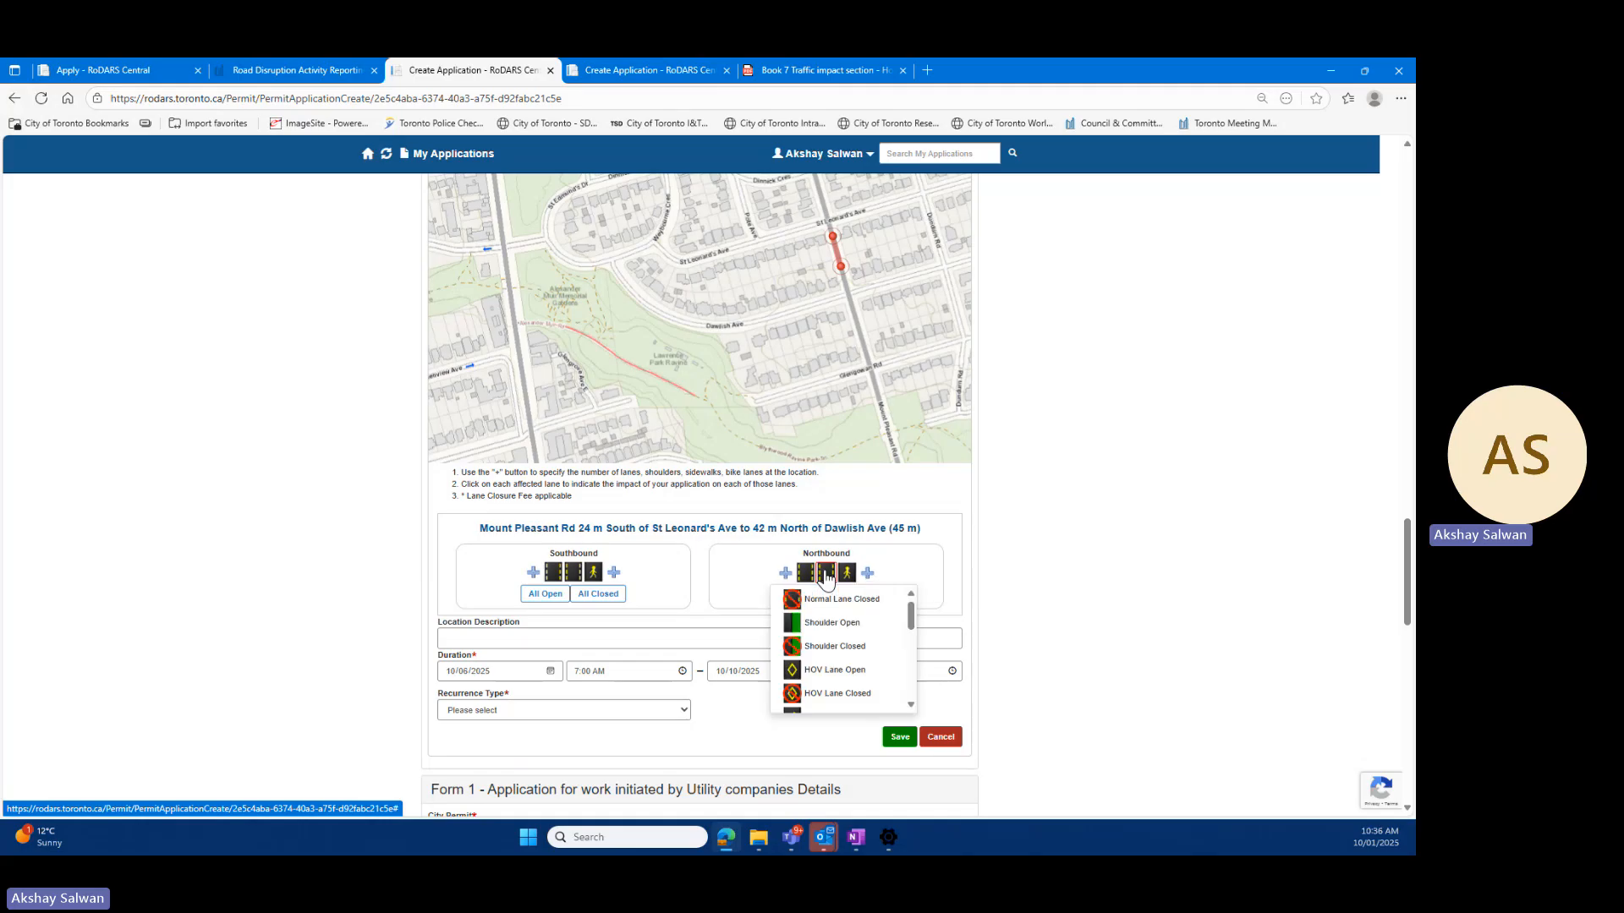
left_click(836, 600)
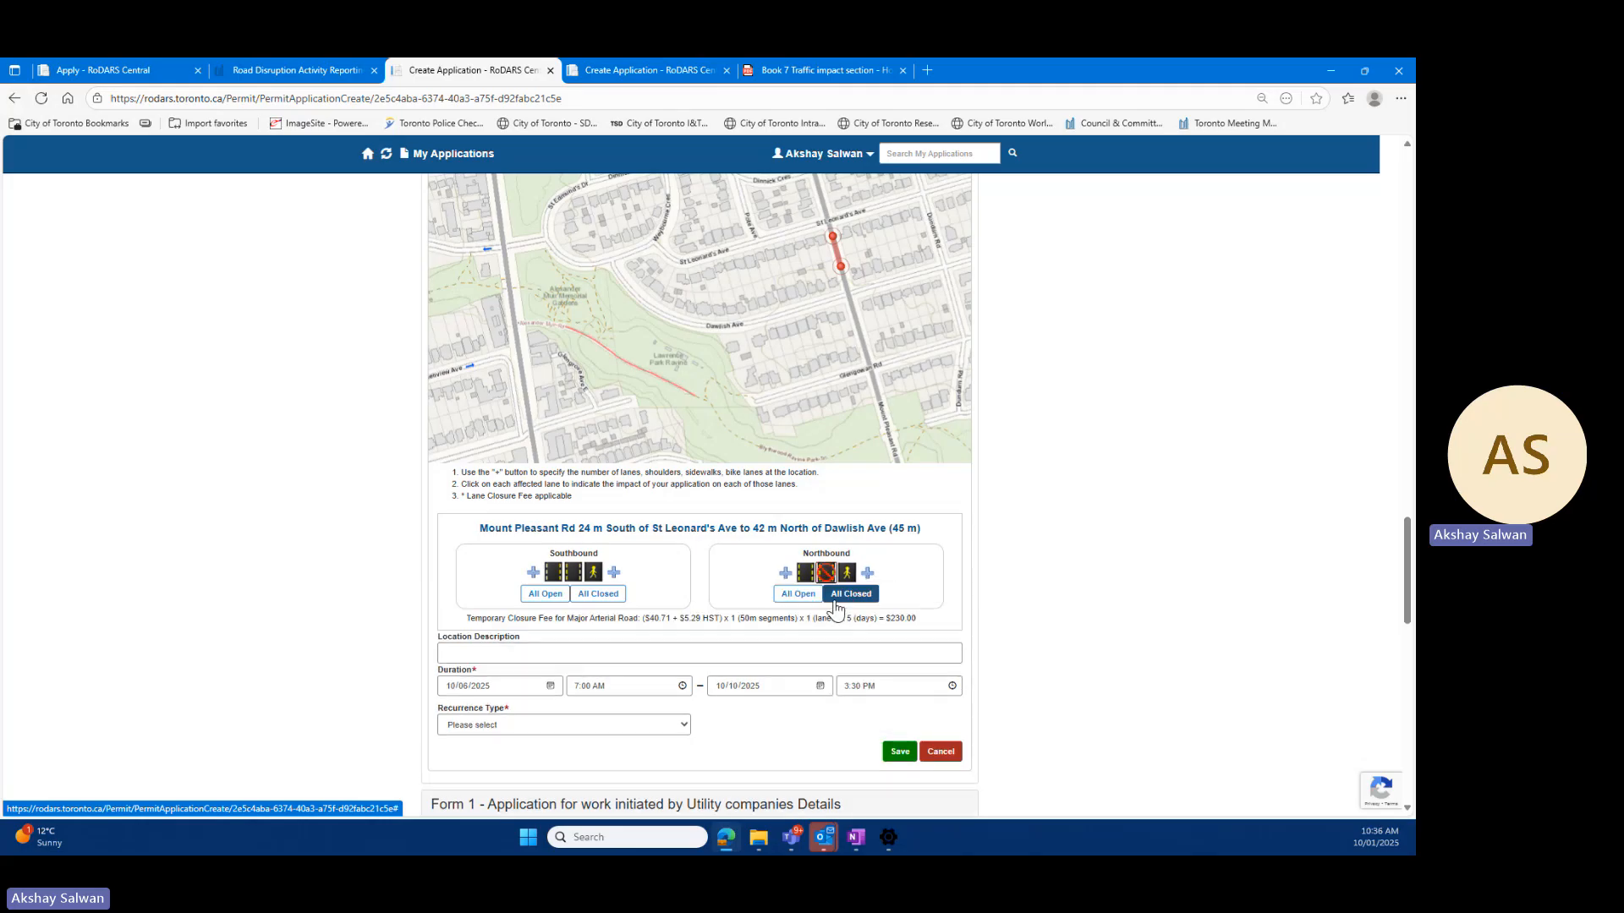
left_click(630, 726)
left_click(577, 664)
left_click(899, 752)
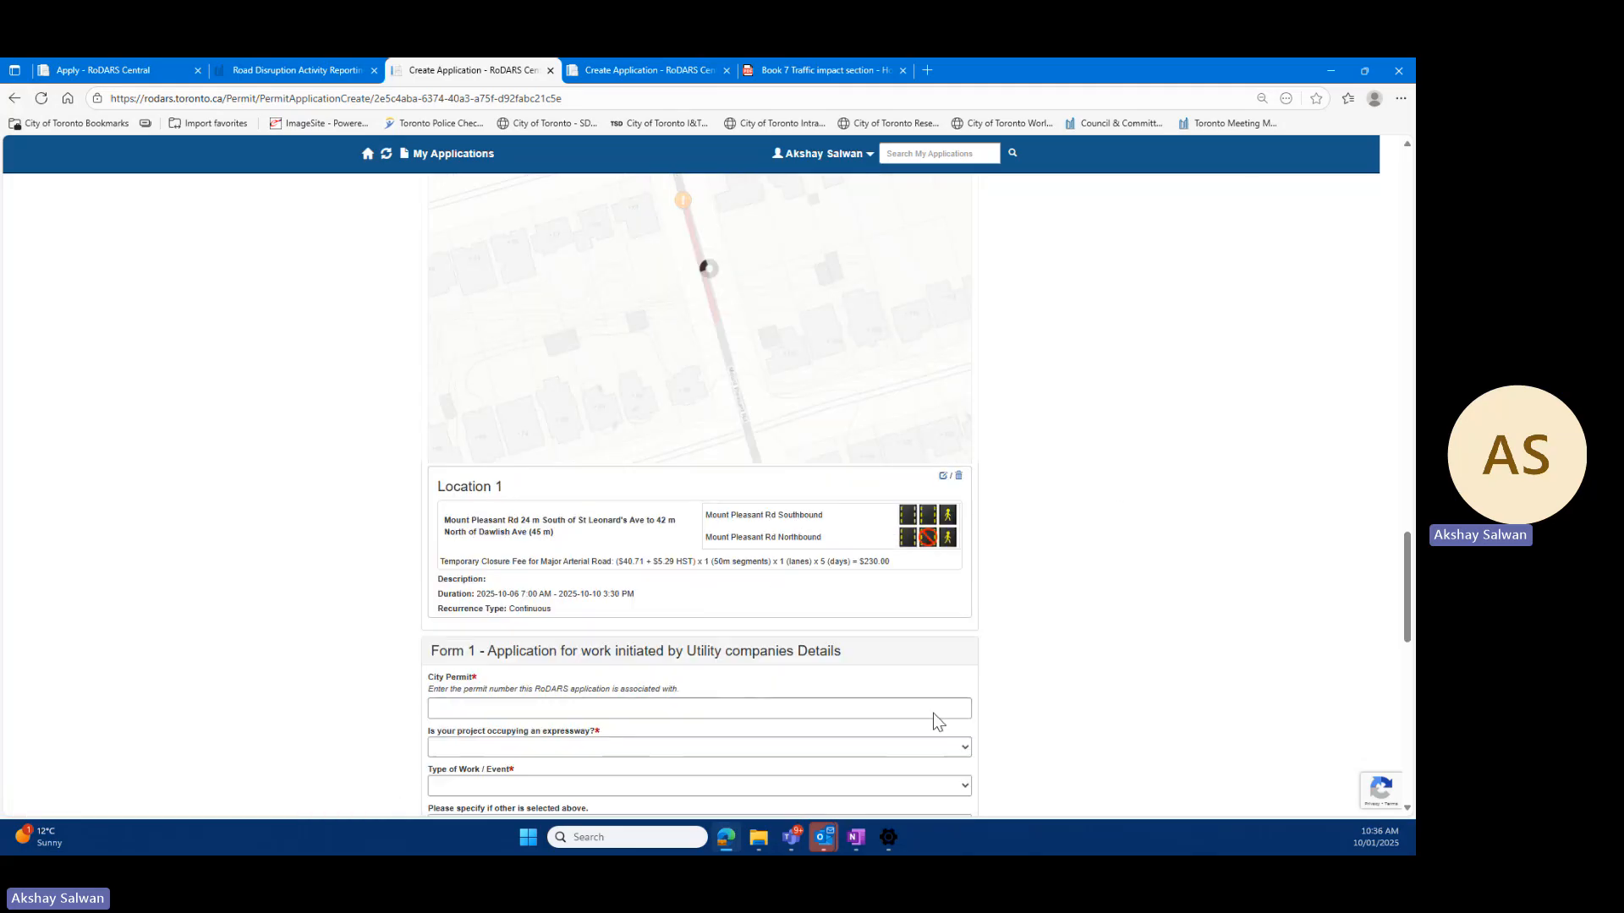
Step: Mark a segment about 16 m long on Dawlish Ave, starting 16 m east of Mount Pleasant Rd, with the eastbound lane set to Normal Lane Closed
left_click(789, 420)
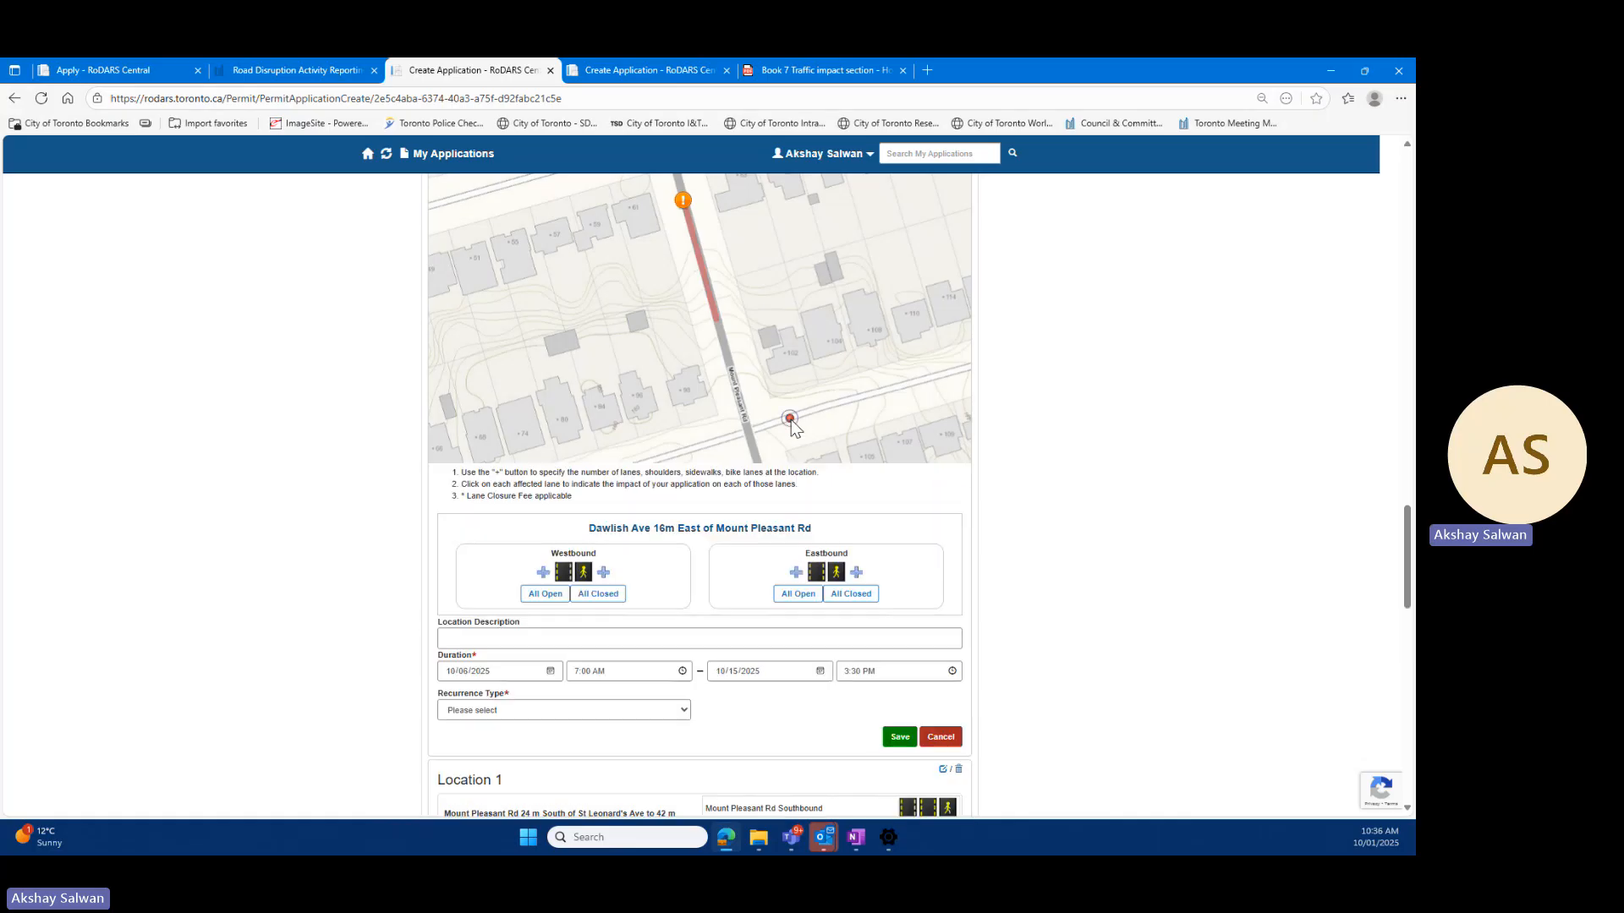
left_click(830, 408)
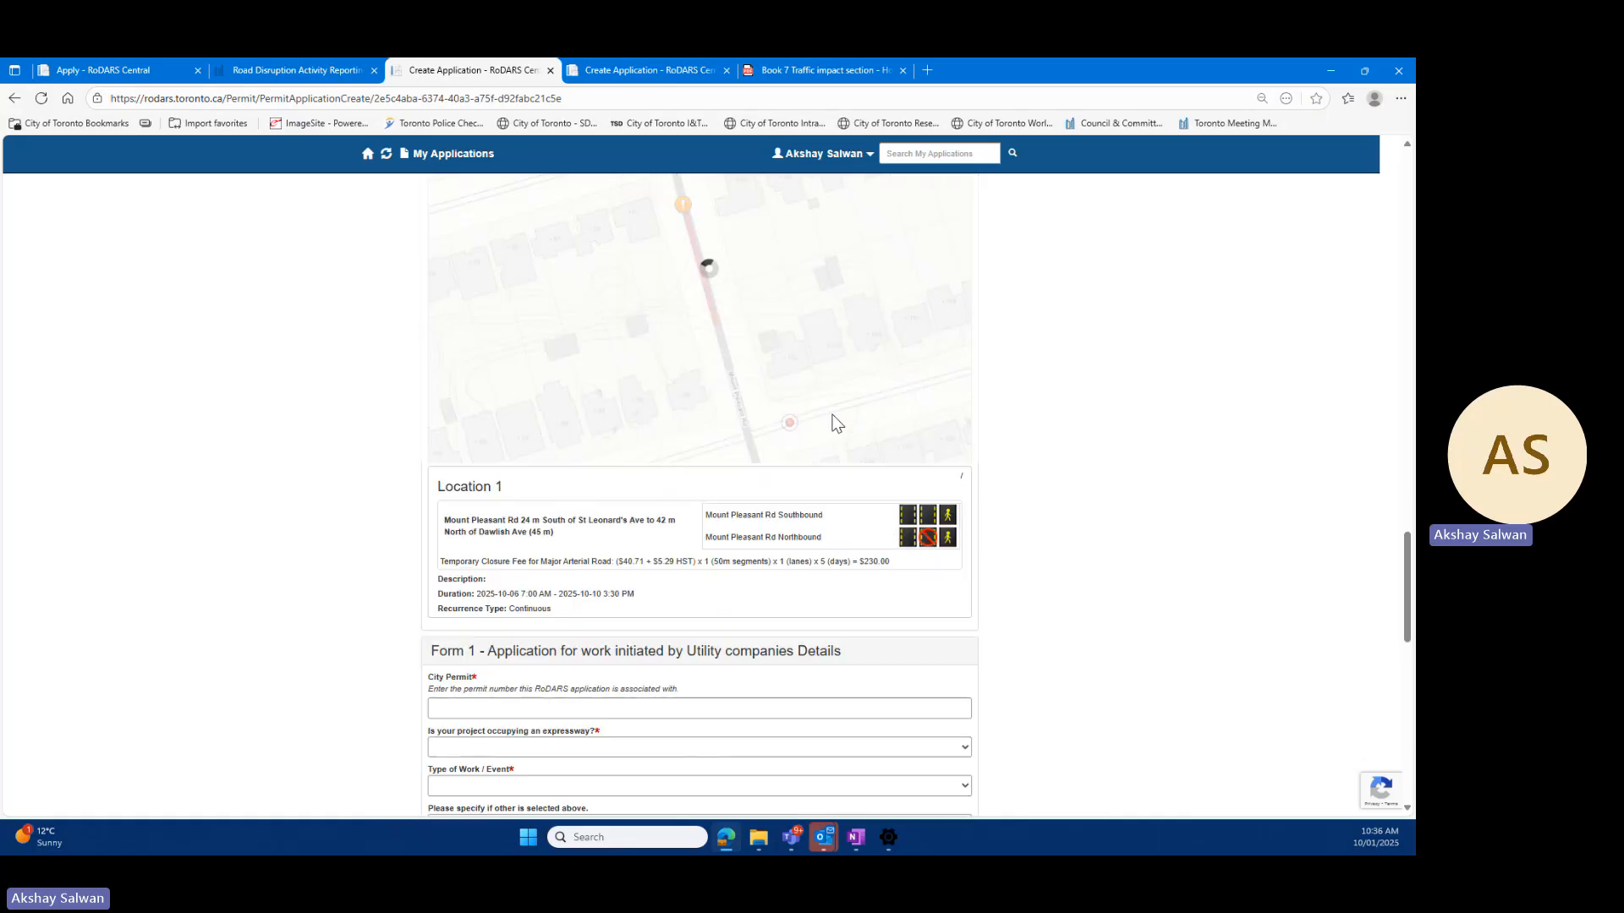
scroll(1060, 357, "down", 1)
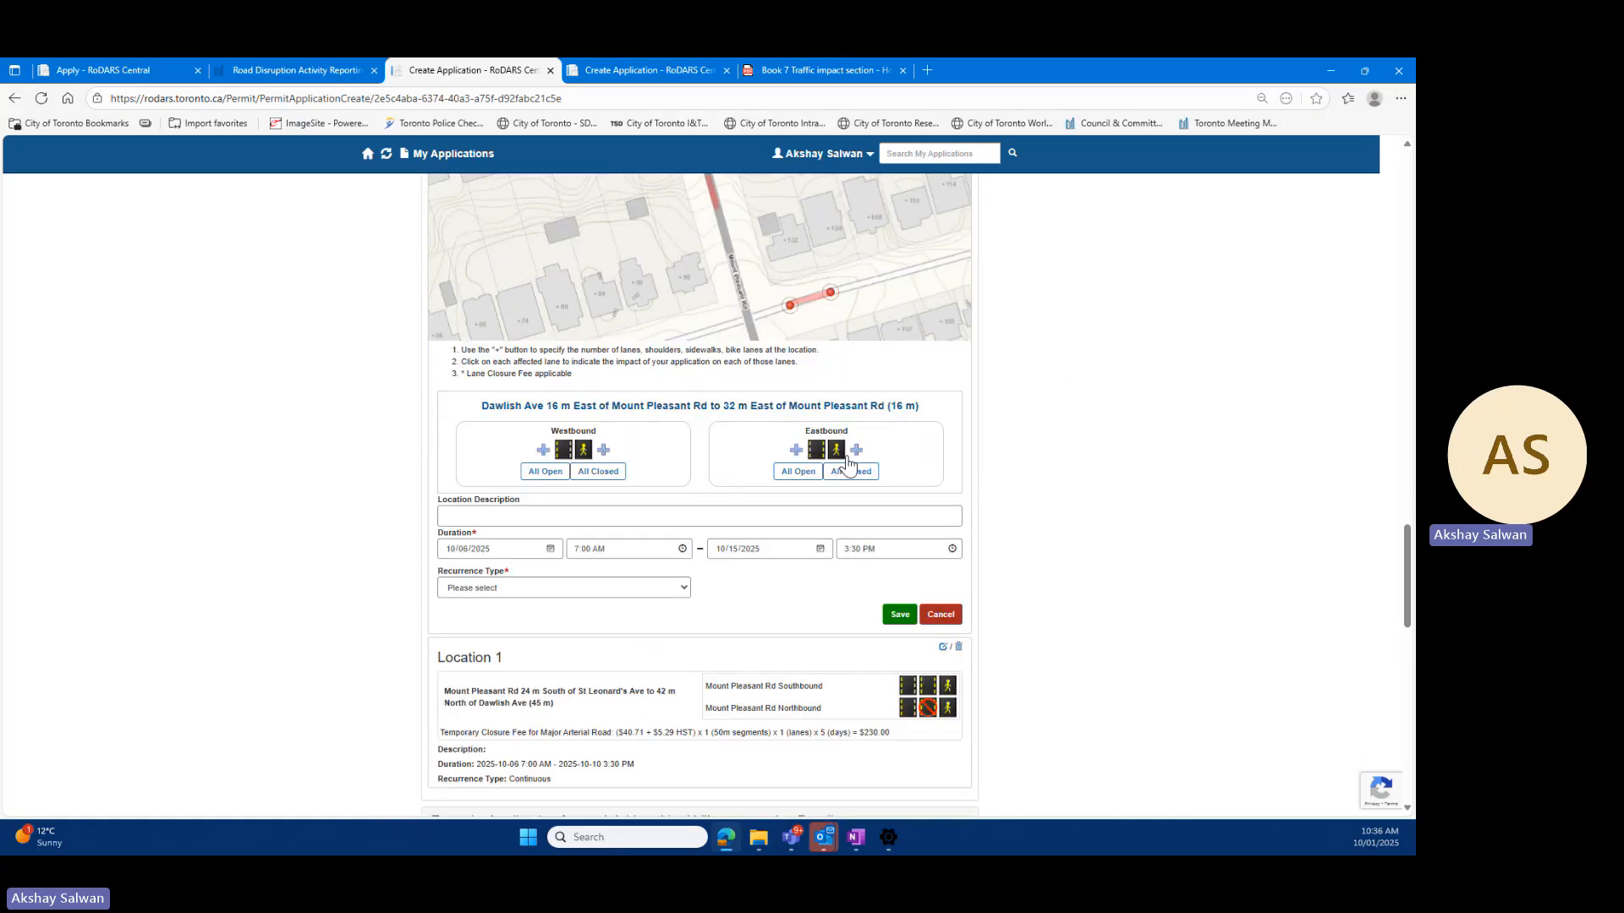
left_click(819, 455)
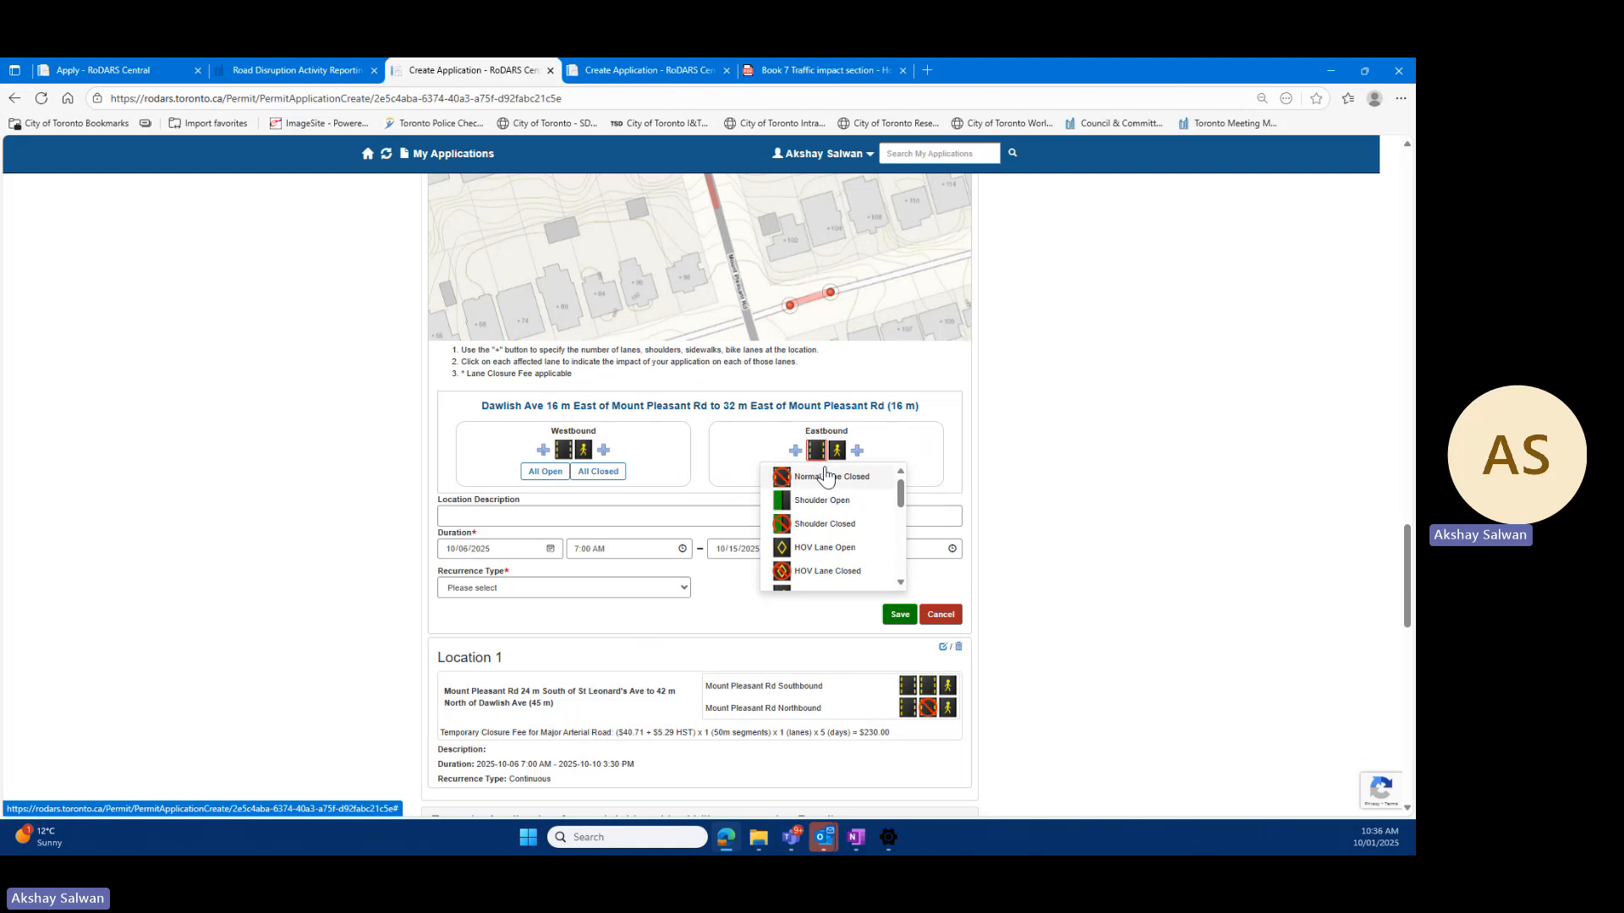
left_click(825, 476)
Step: Set the Dawlish Ave location's duration from 10/11/2025 to 10/15/2025, within the application's overall dates
left_click(555, 570)
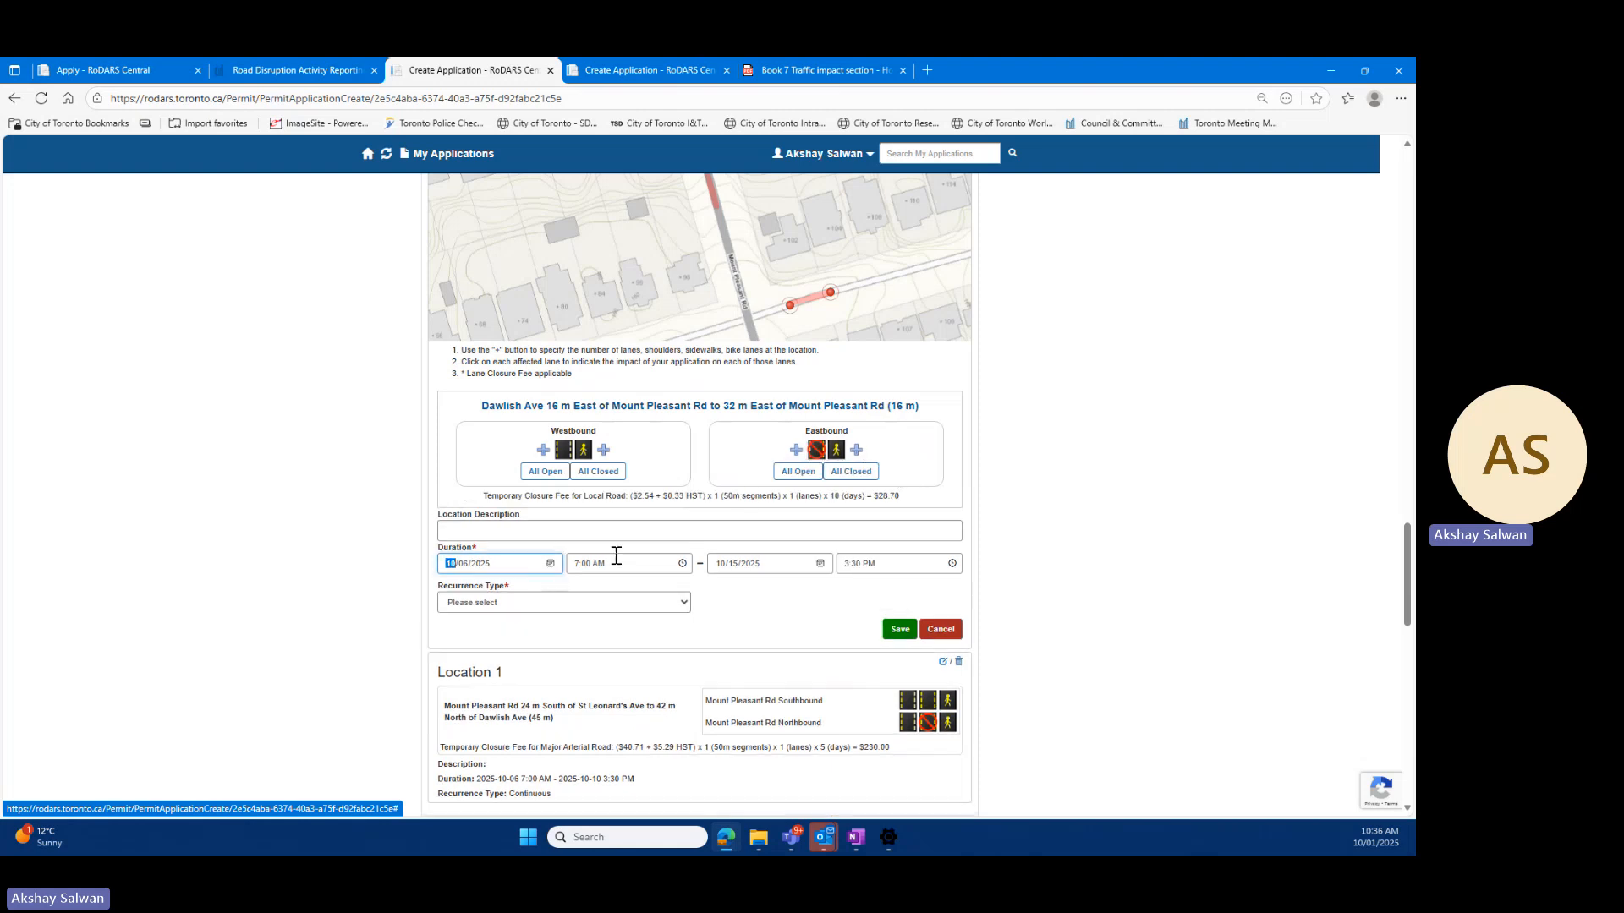
scroll(1118, 464, "up", 5)
scroll(1048, 454, "down", 5)
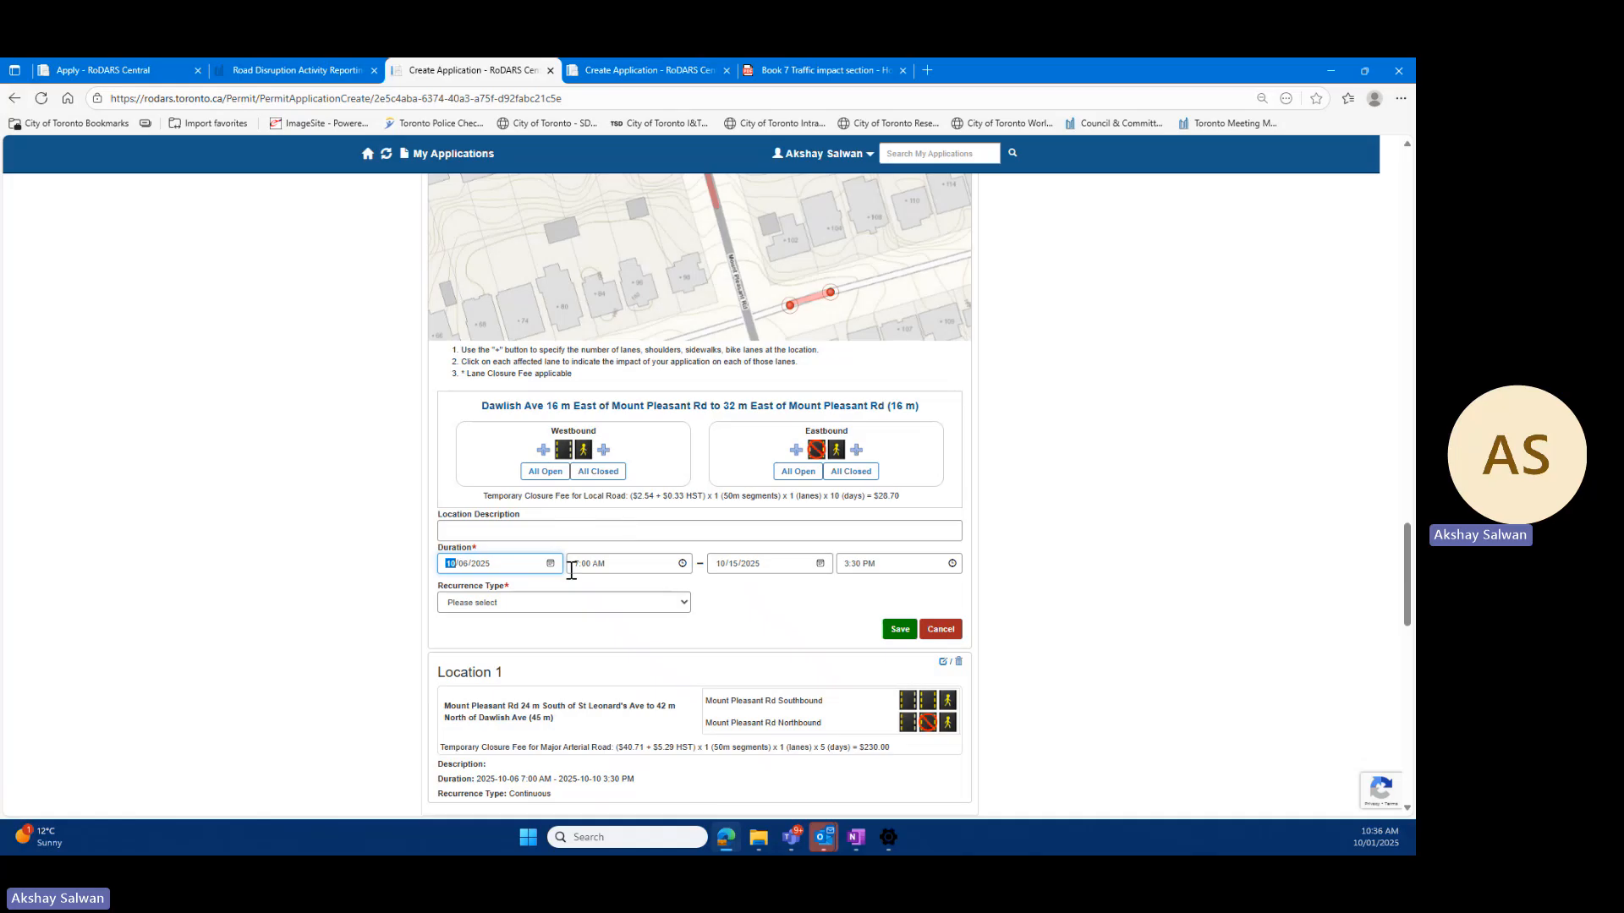
scroll(1088, 469, "up", 8)
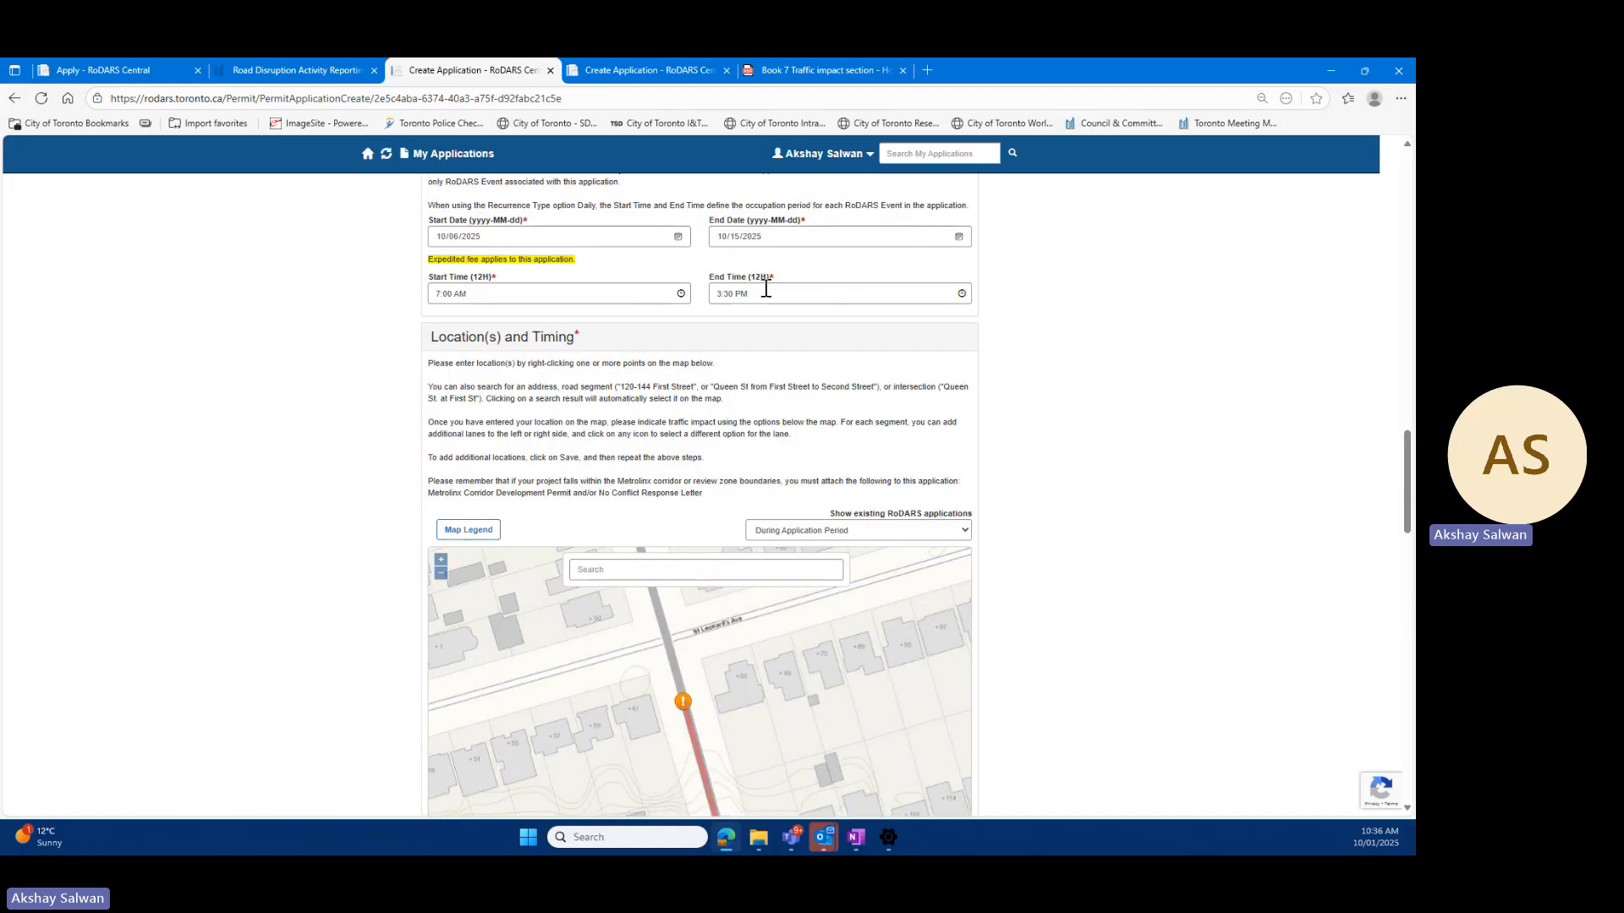
scroll(1051, 282, "down", 8)
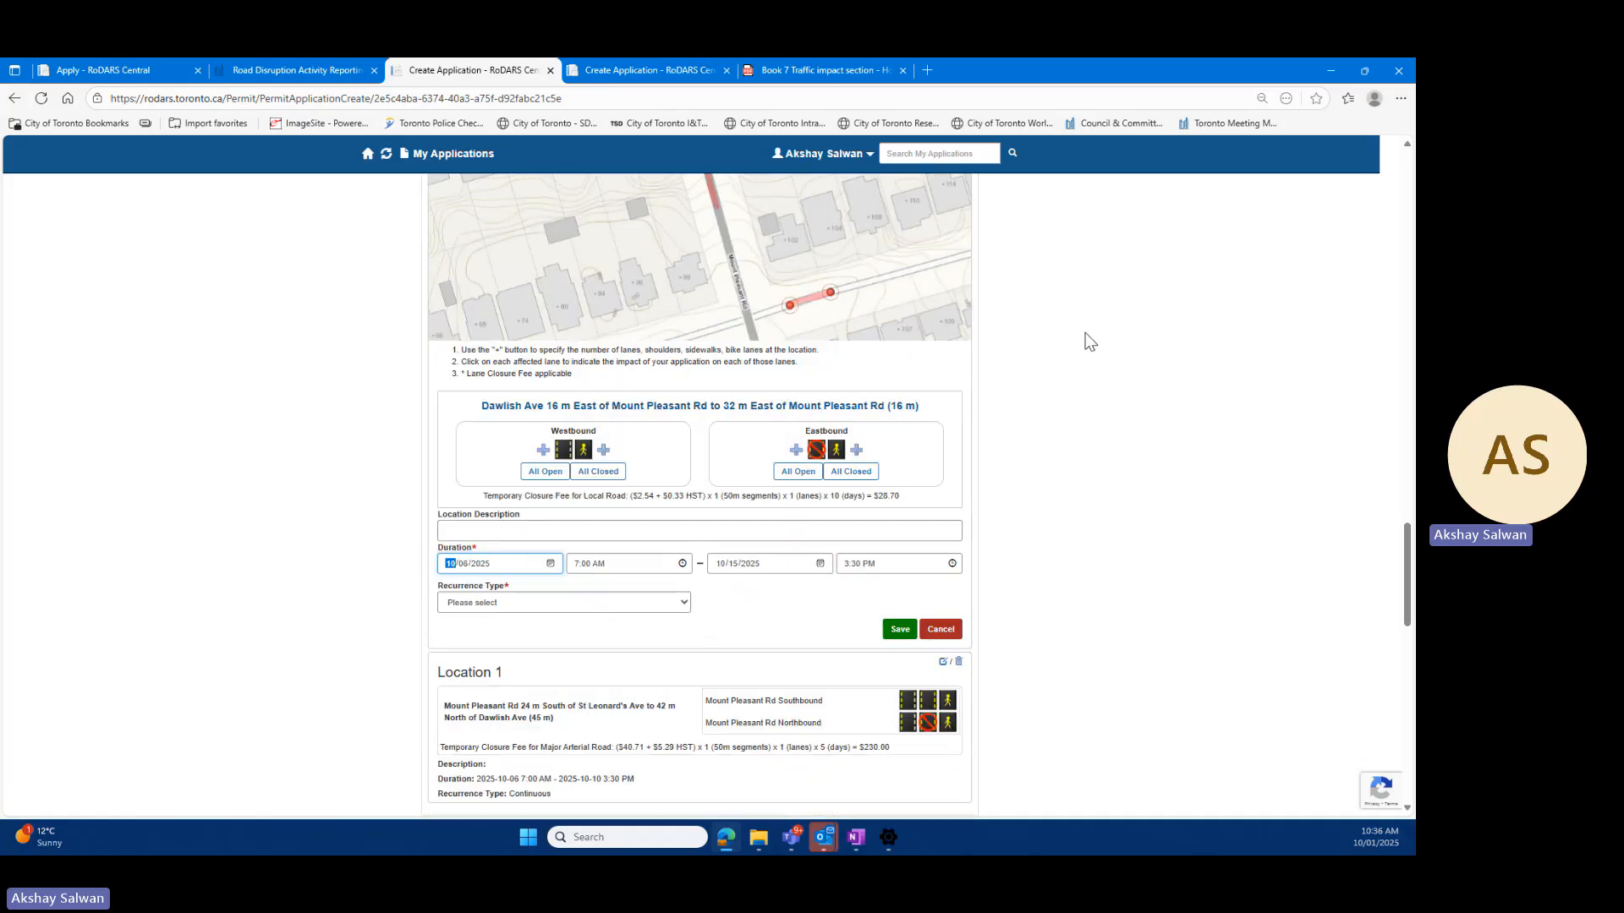
left_click(550, 564)
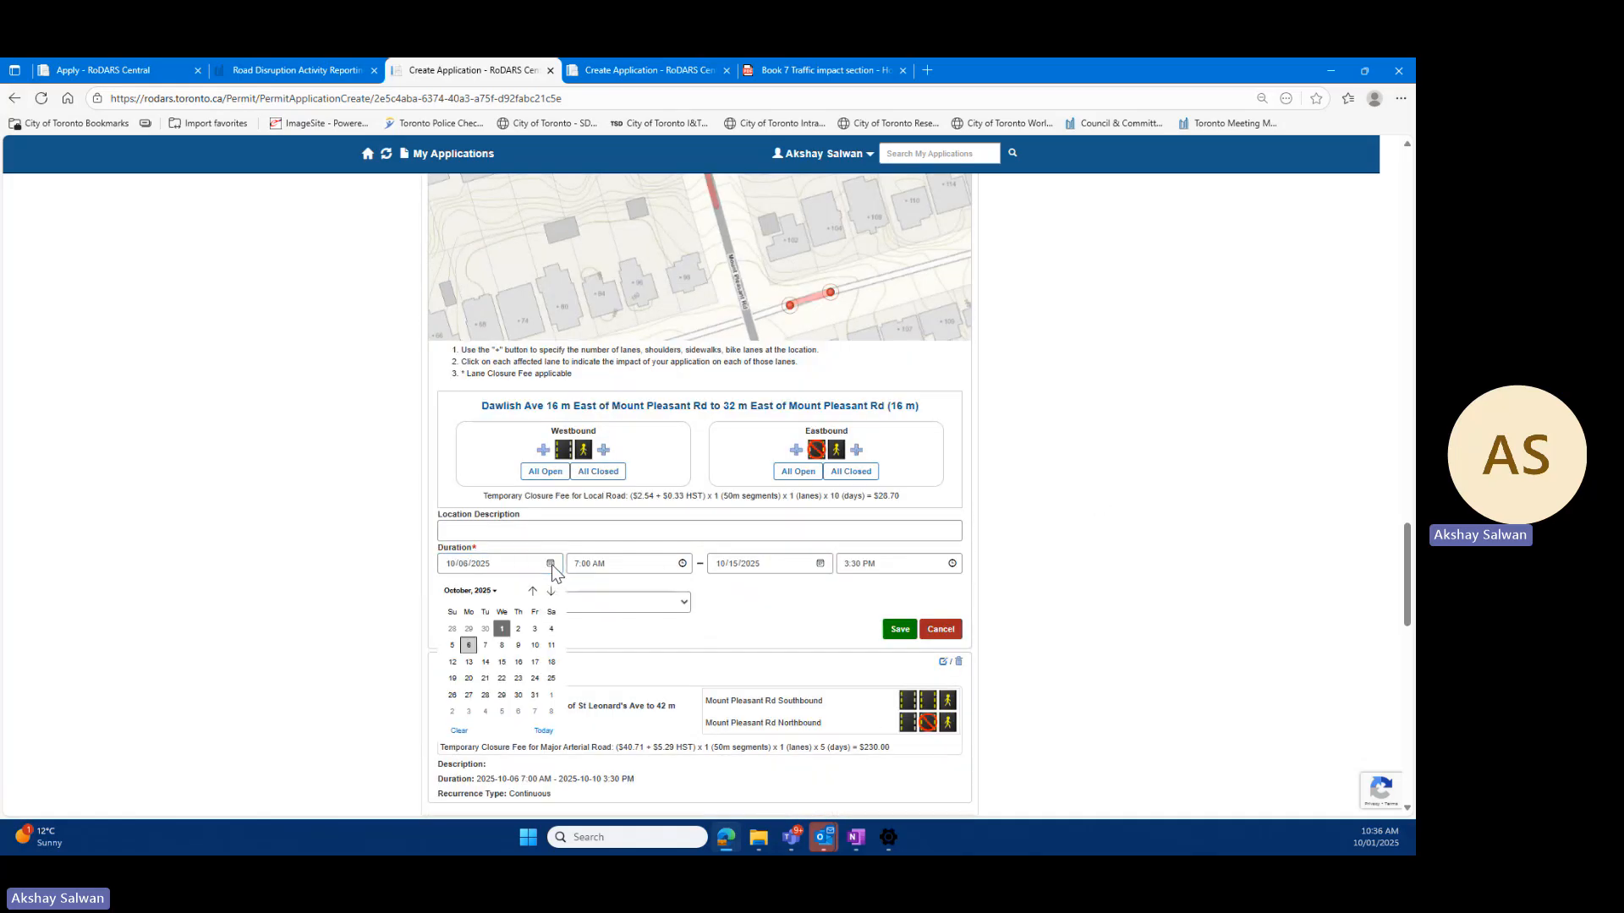
left_click(535, 645)
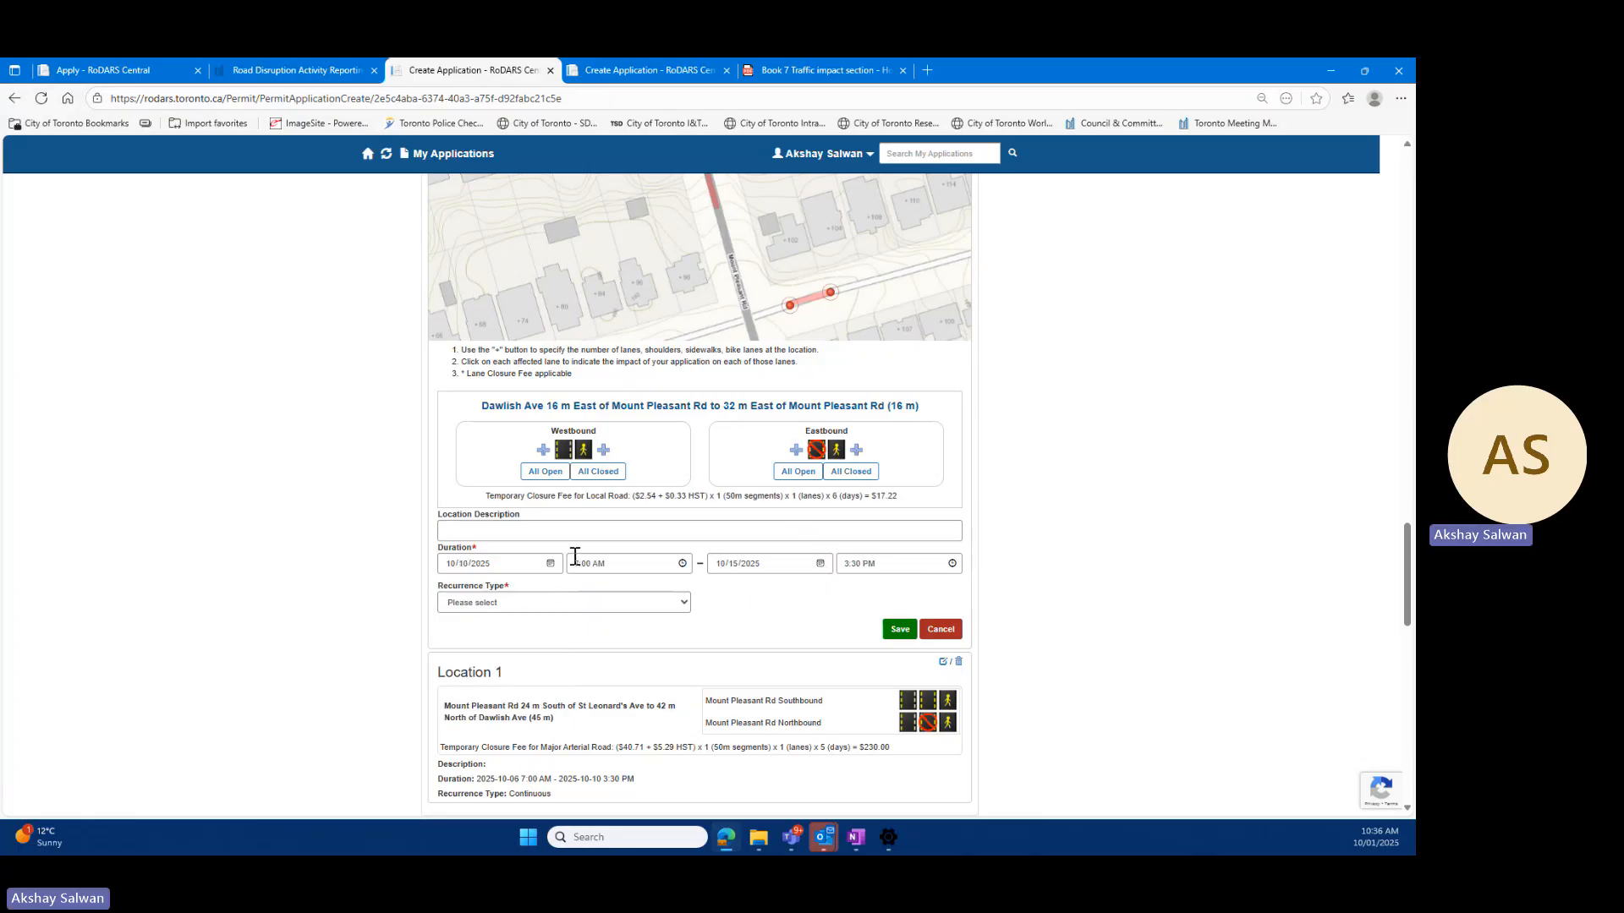
left_click(551, 564)
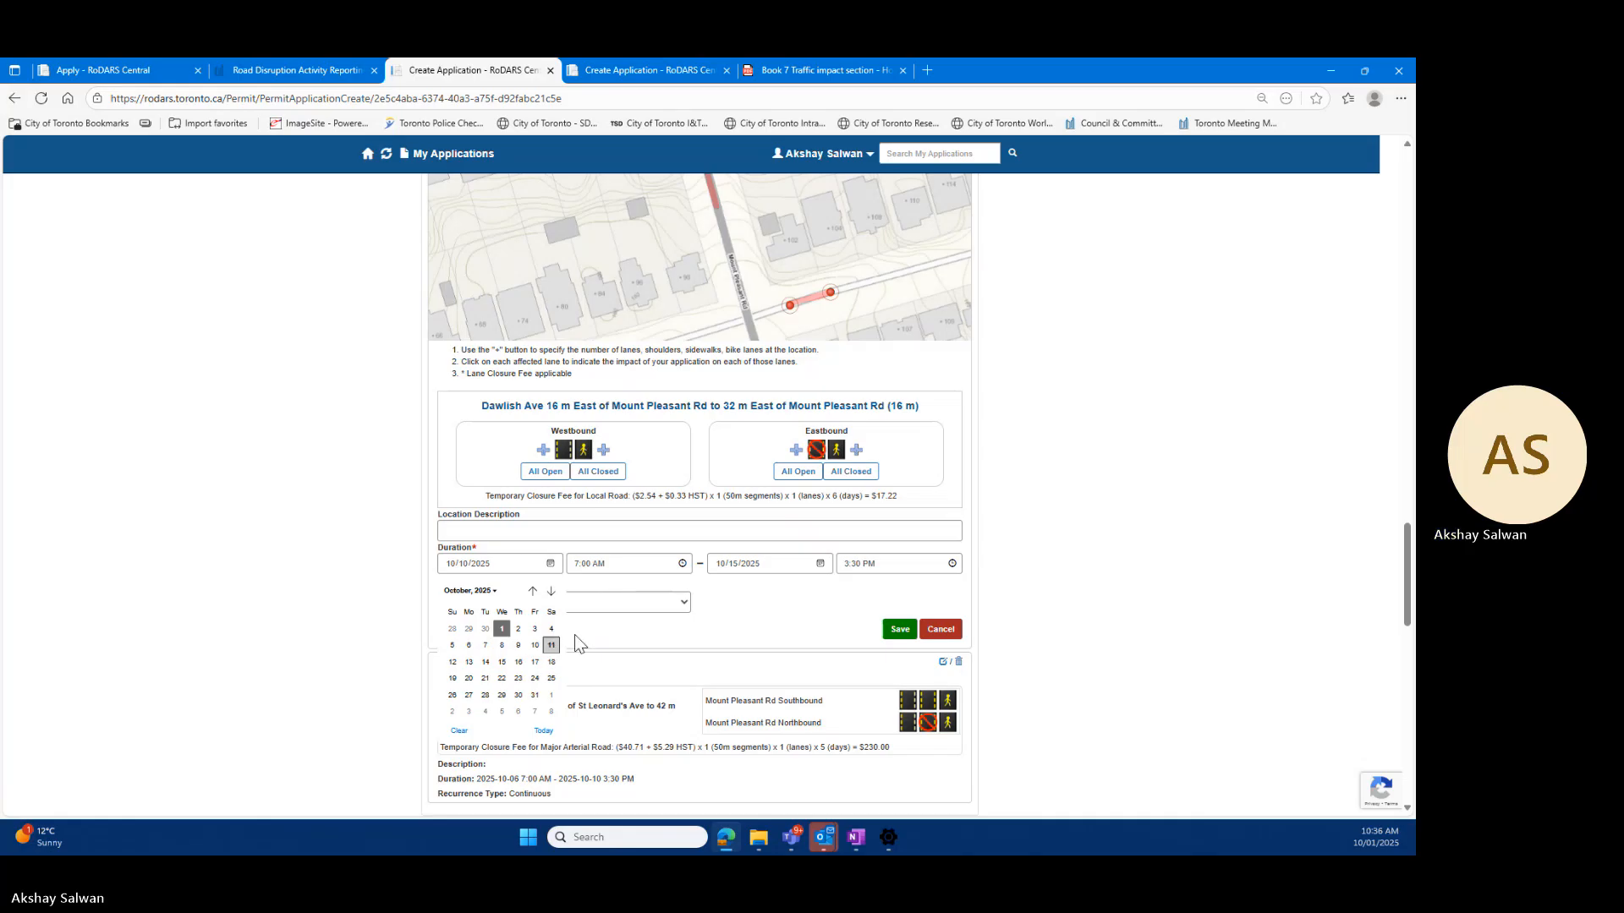
left_click(550, 645)
left_click(818, 563)
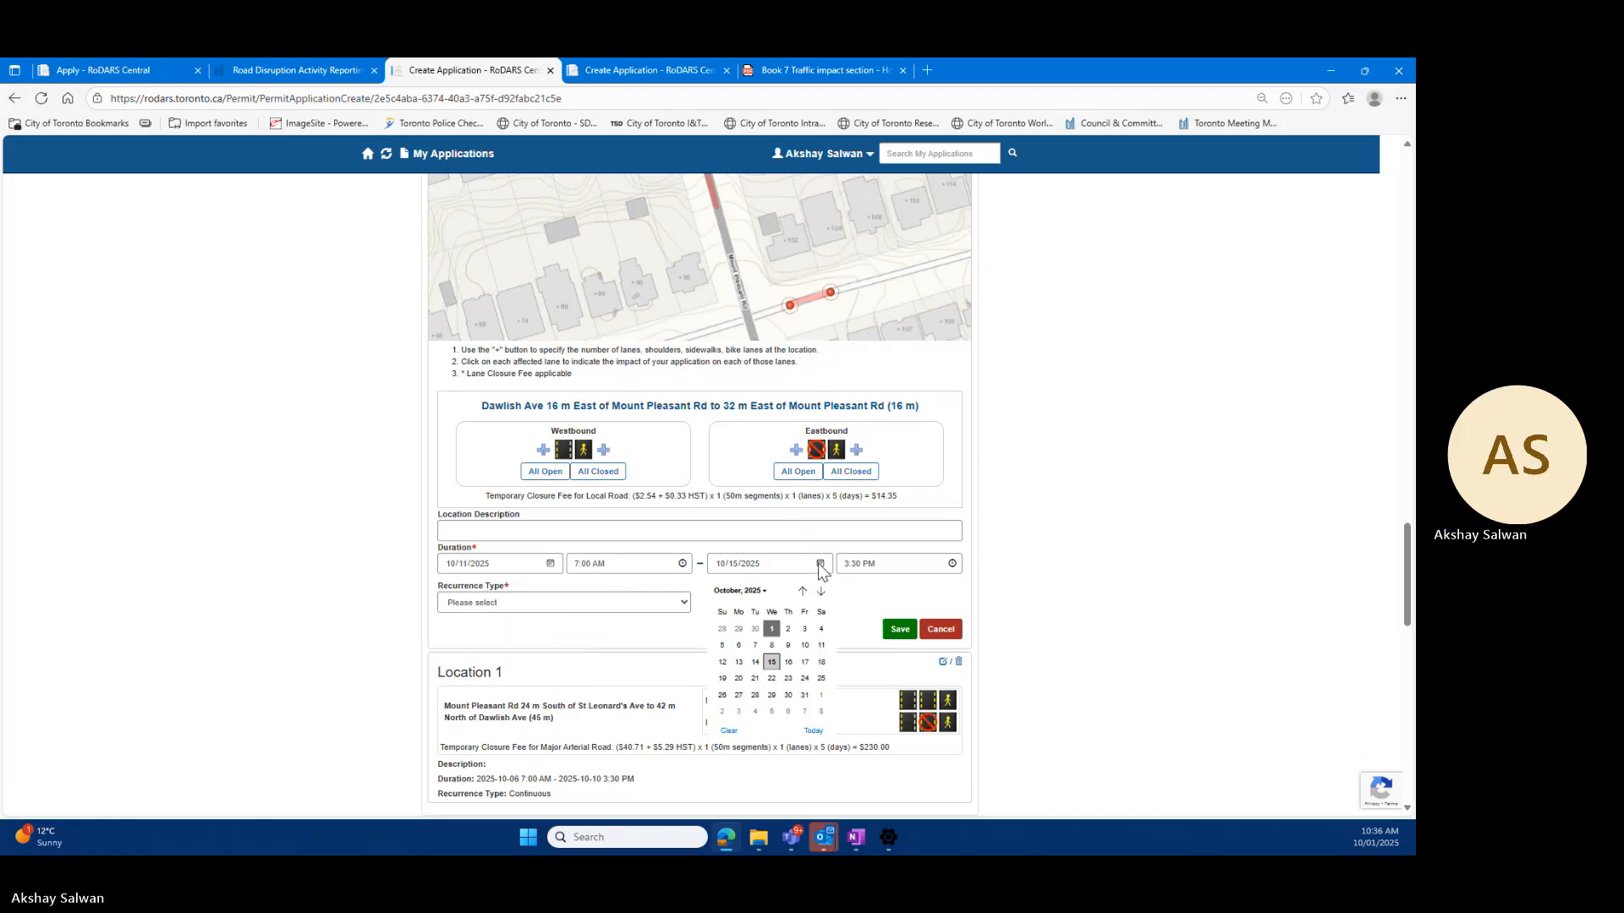
left_click(772, 662)
Step: Set the Dawlish Ave location's recurrence type to Continuous and save the location
left_click(604, 602)
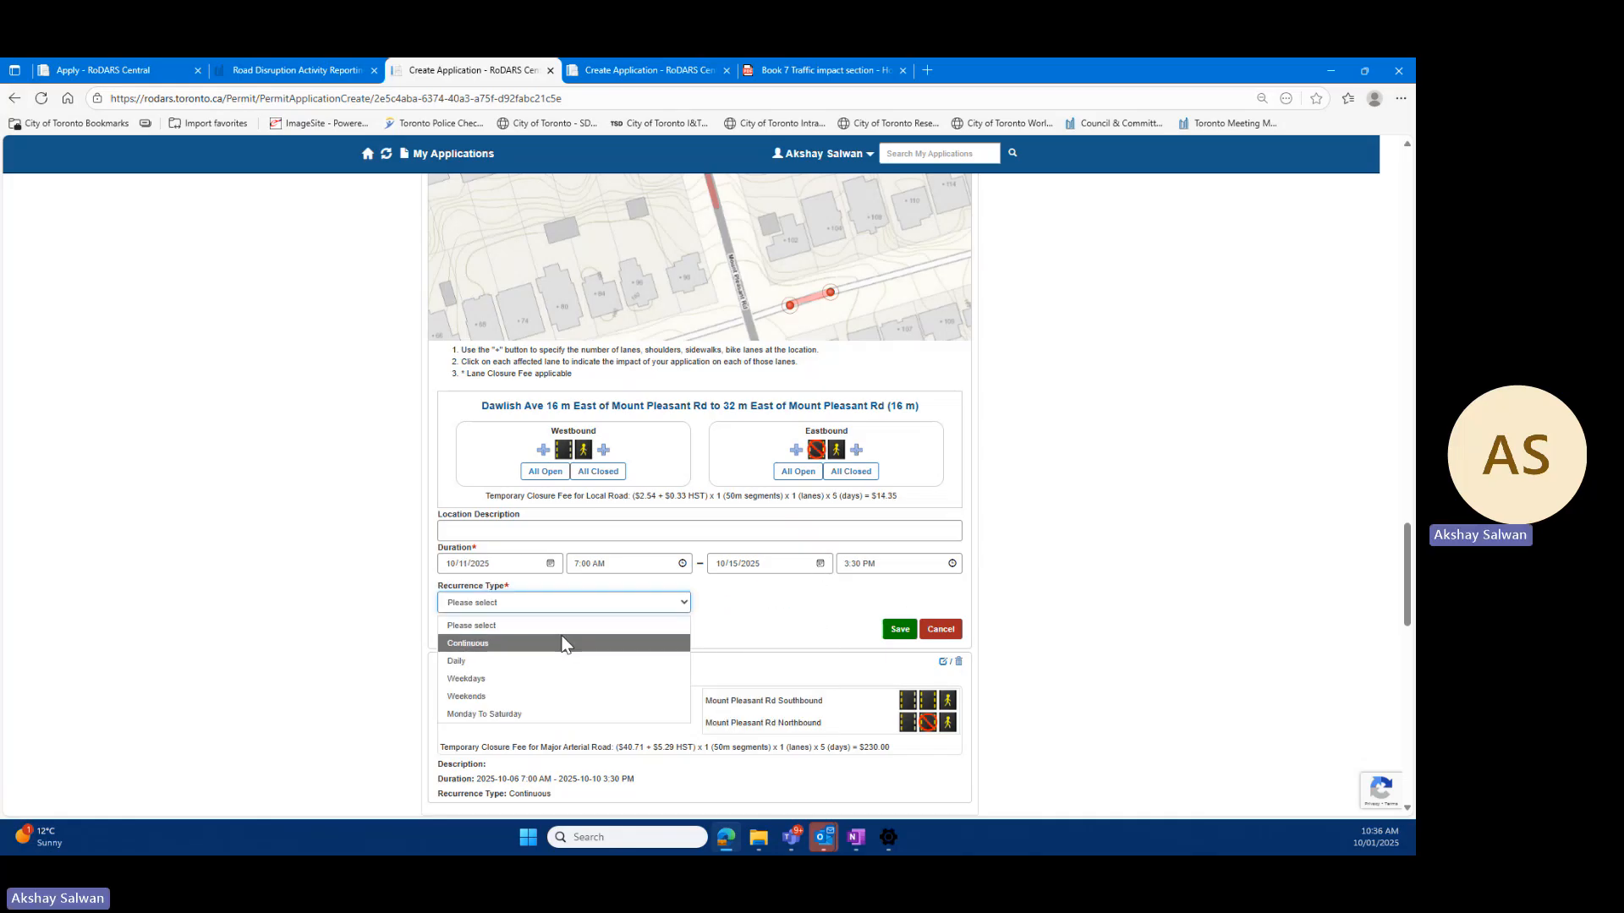
left_click(562, 644)
left_click(900, 629)
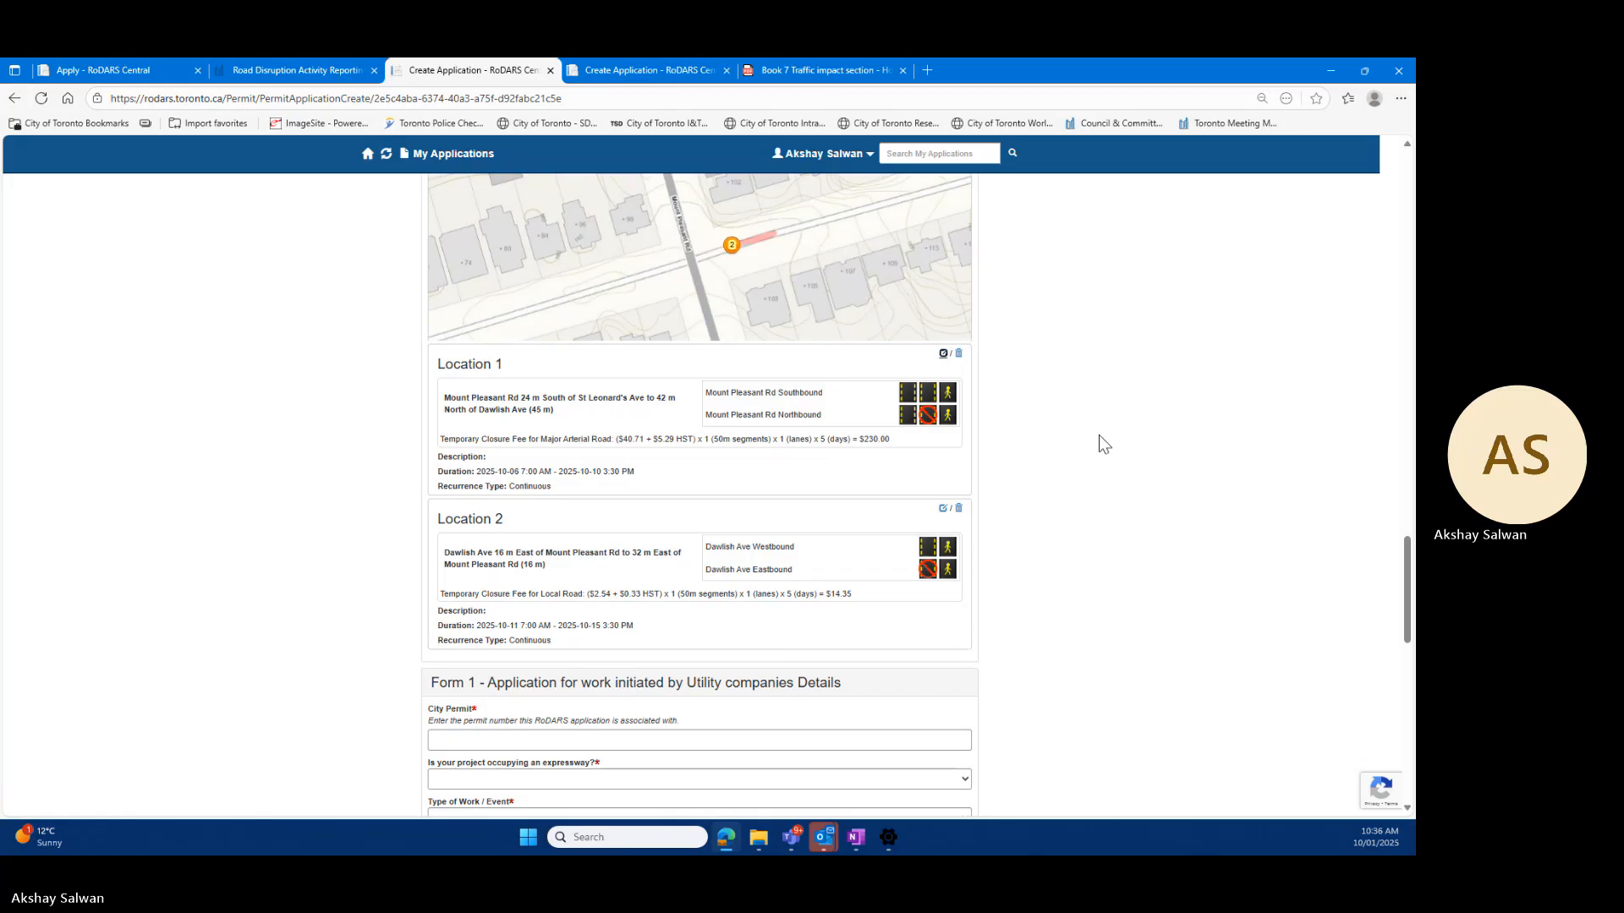
Step: Review both saved locations on the map and compare their durations with the application's overall start and end dates
scroll(1077, 562, "up", 3)
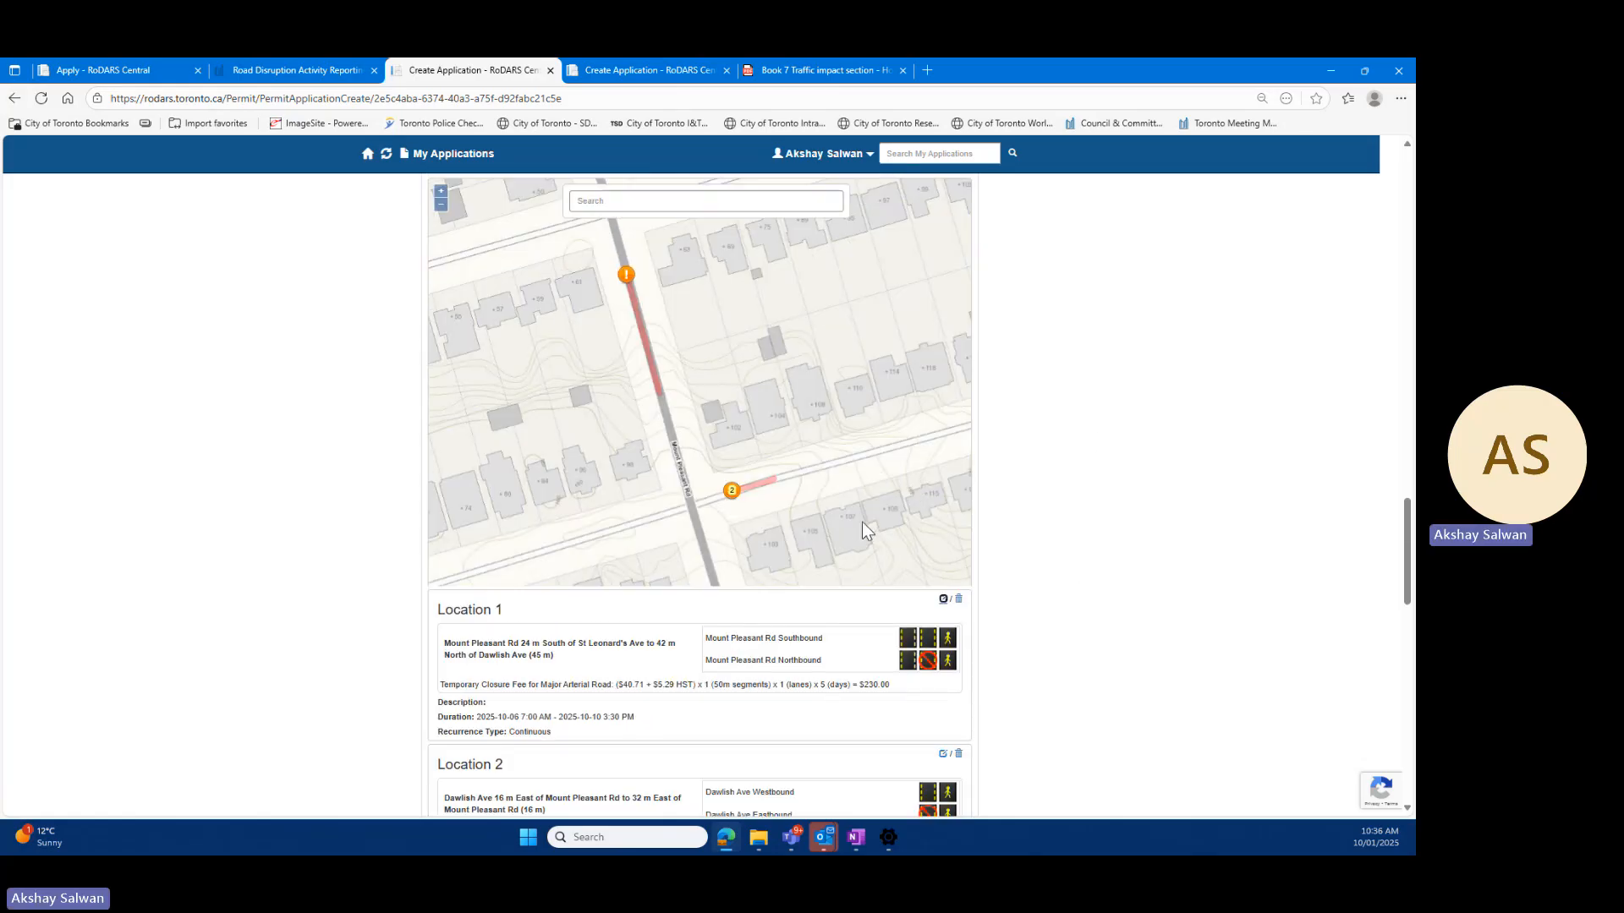
scroll(621, 674, "down", 2)
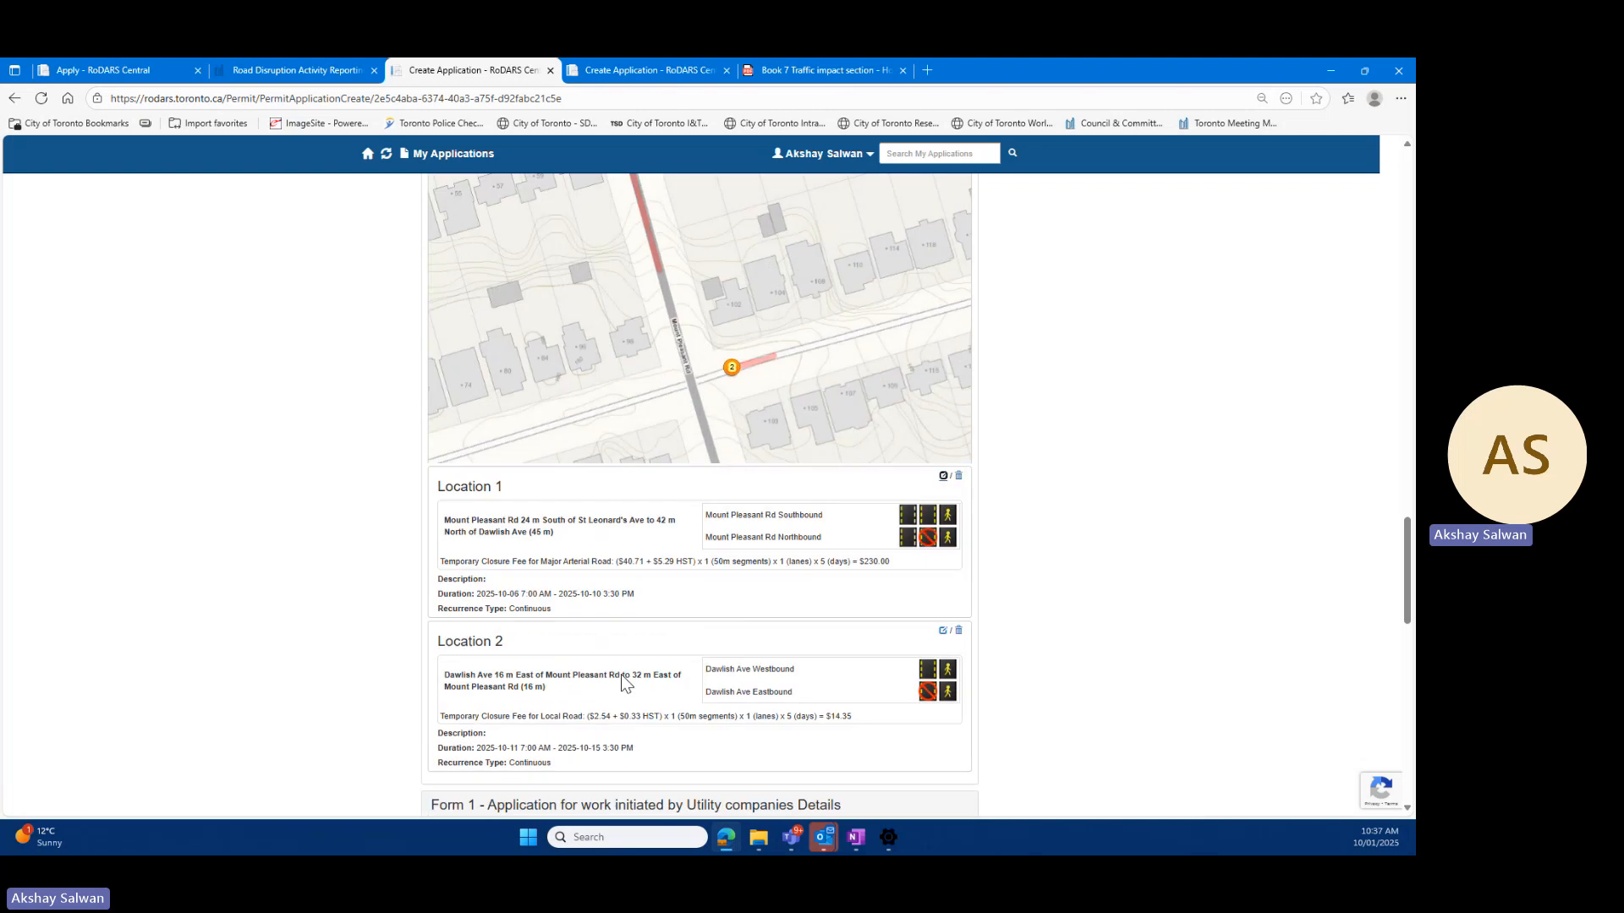
left_click_drag(475, 593, 631, 594)
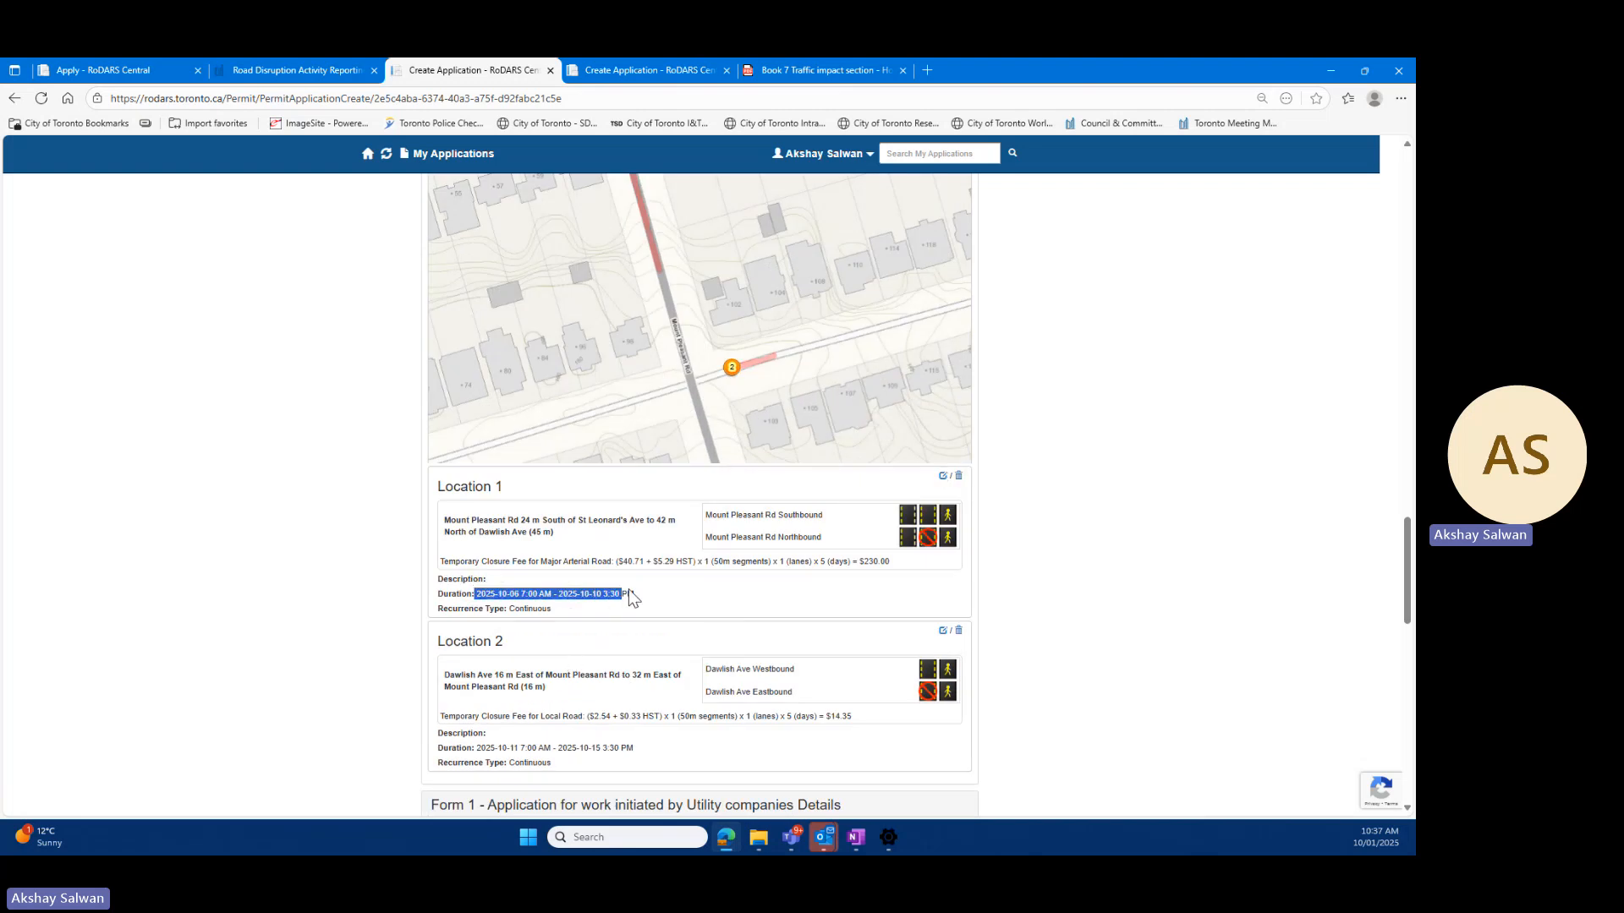
scroll(1078, 545, "up", 9)
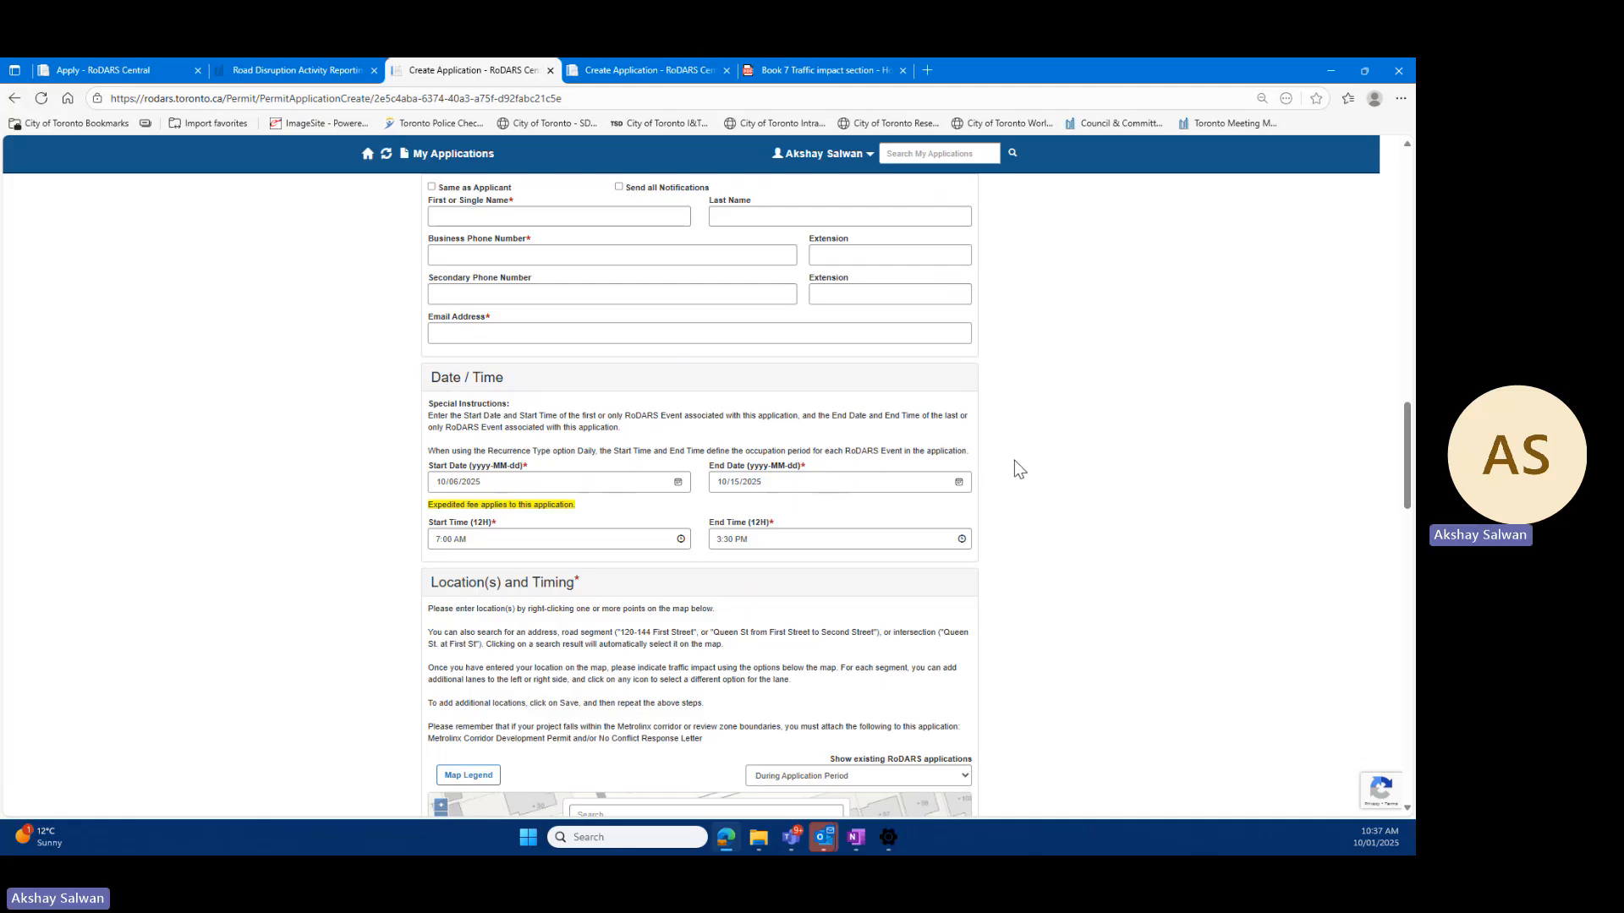
scroll(973, 475, "down", 7)
scroll(668, 584, "down", 1)
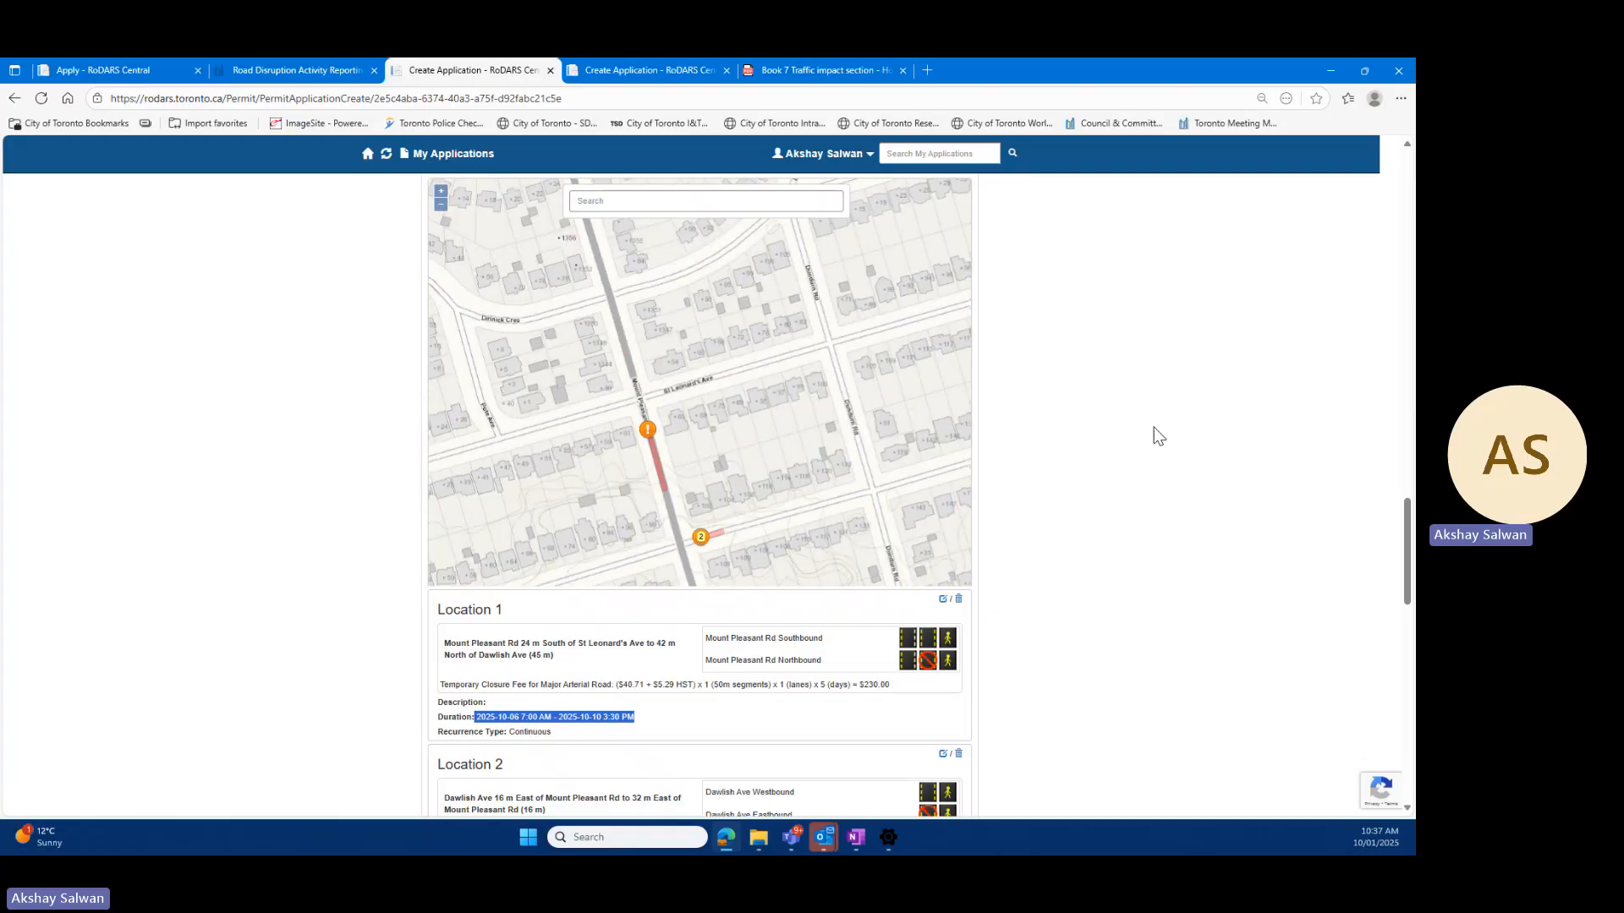
scroll(1184, 422, "down", 2)
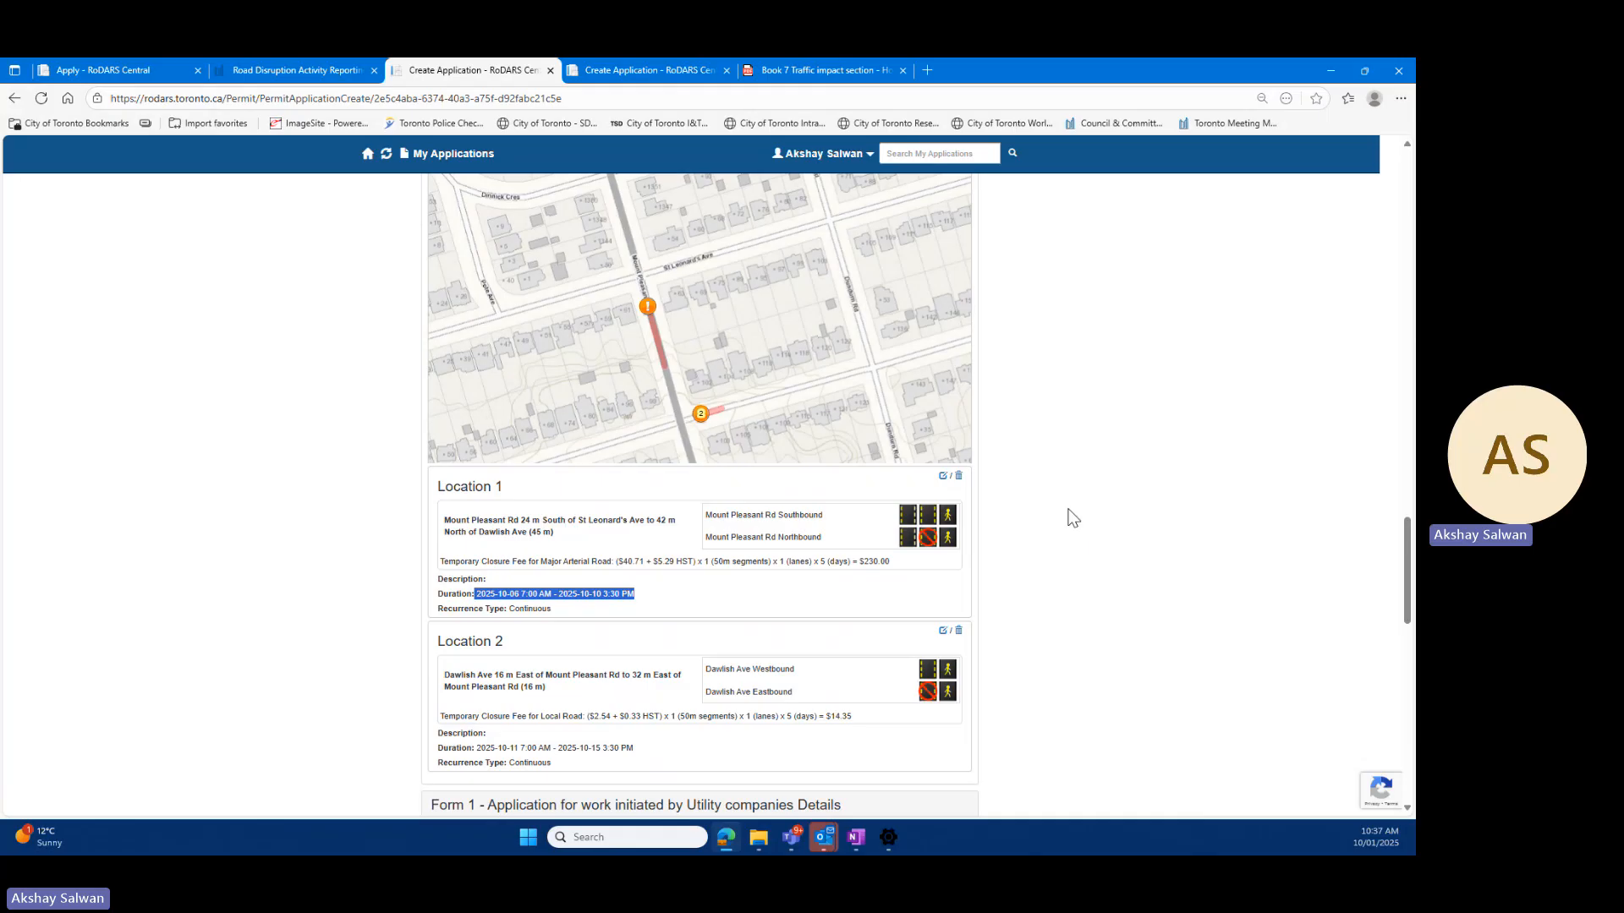
Step: Delete both the Mount Pleasant Rd and Dawlish Ave locations from the application
left_click(958, 479)
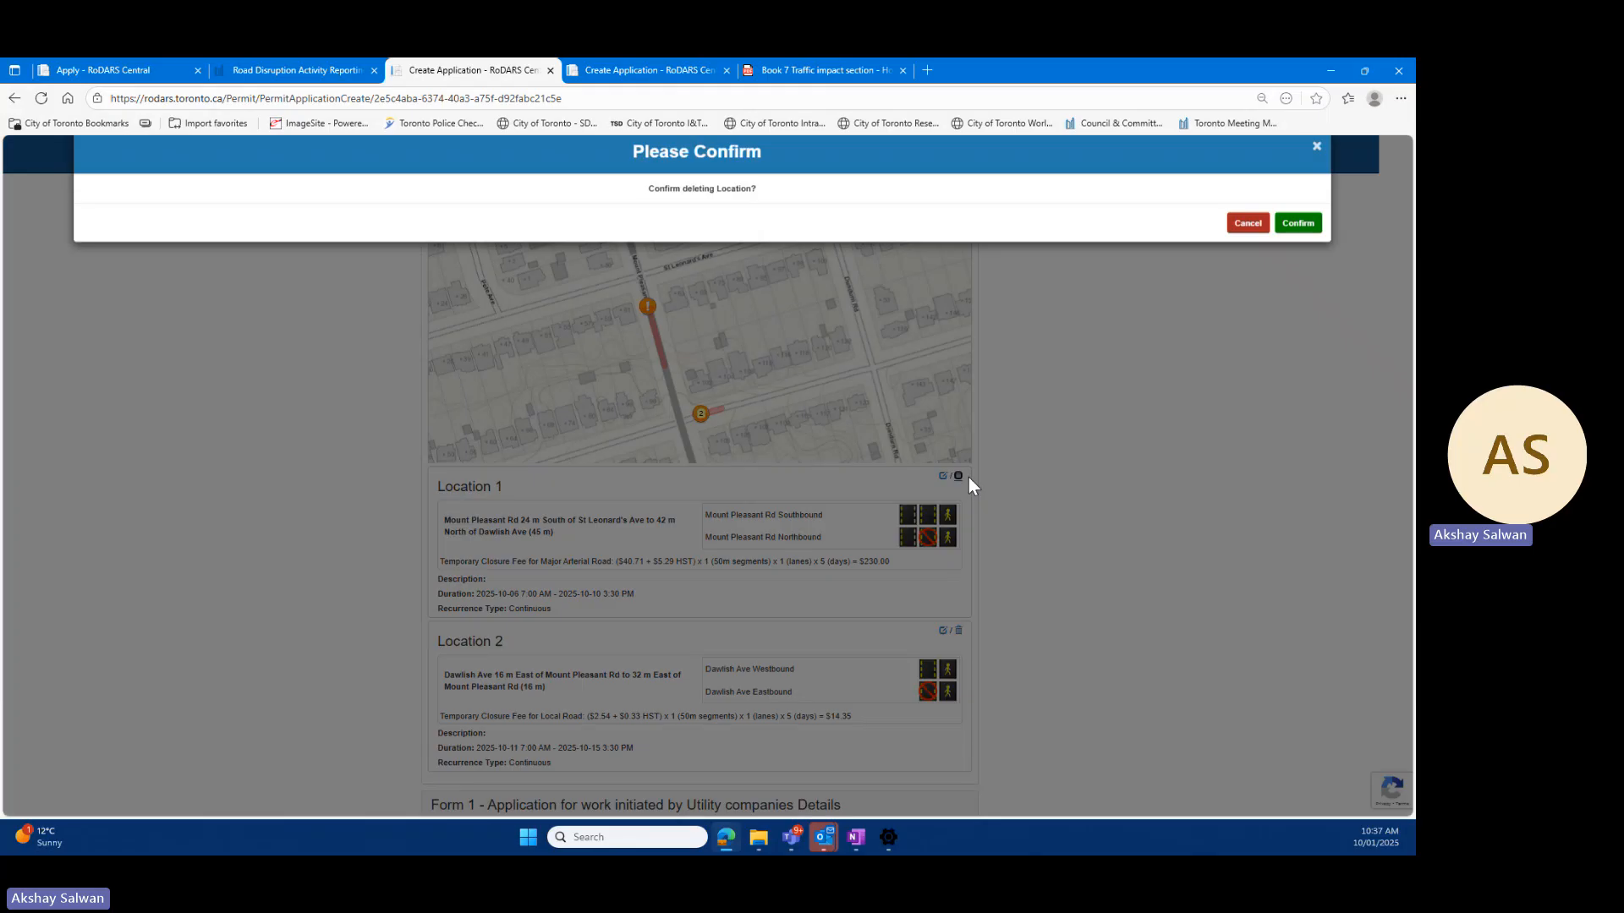
left_click(1296, 232)
scroll(1020, 445, "down", 3)
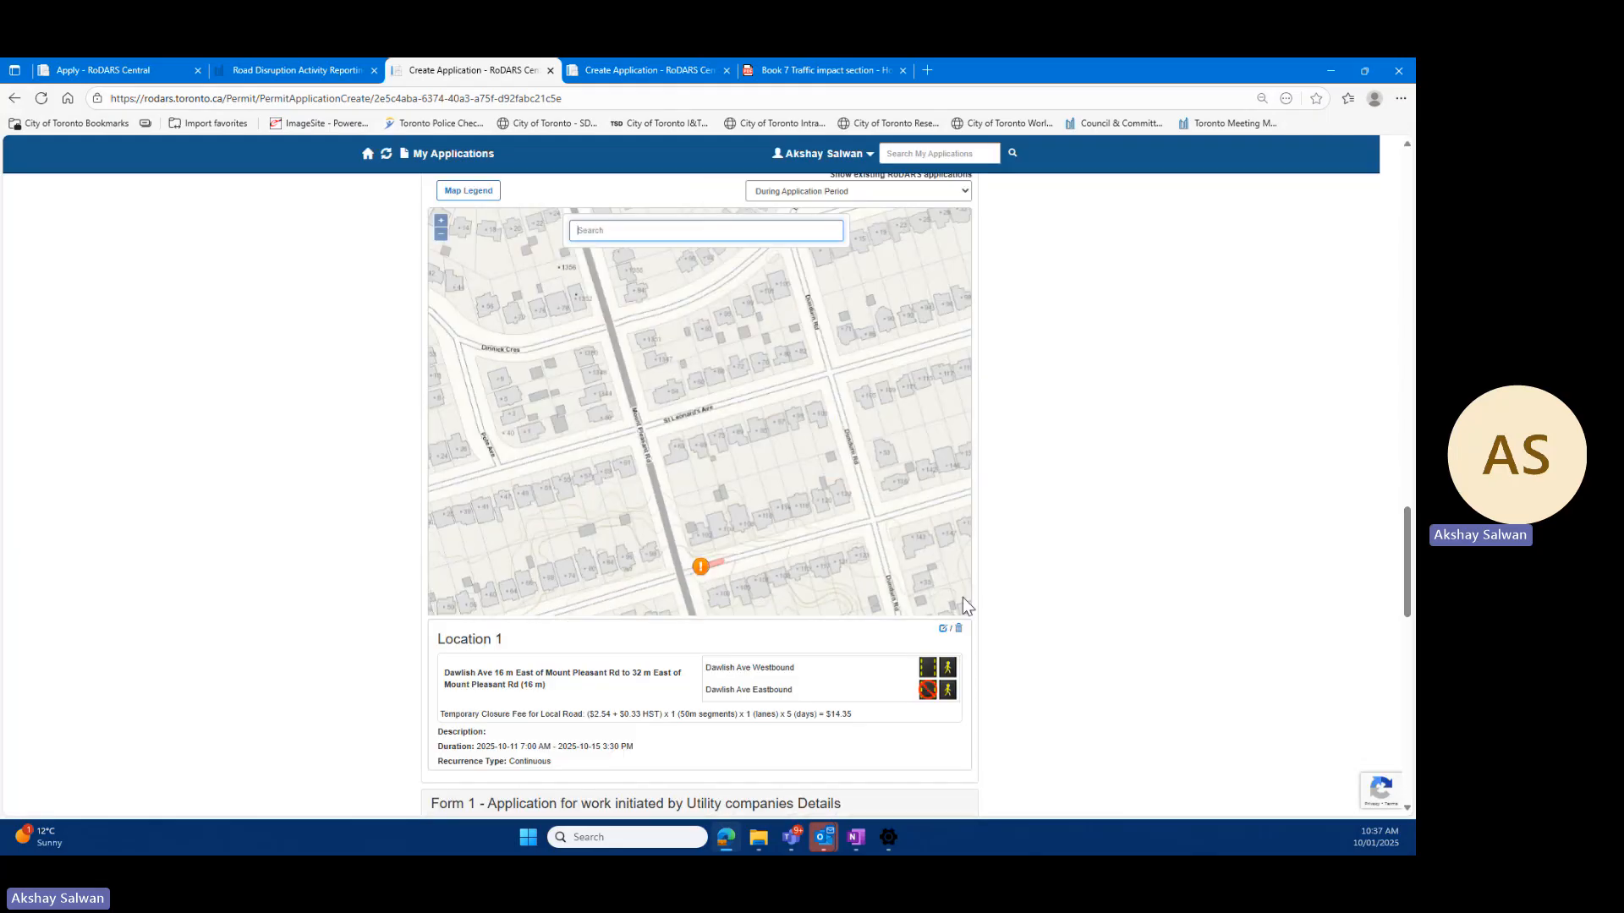
left_click(959, 628)
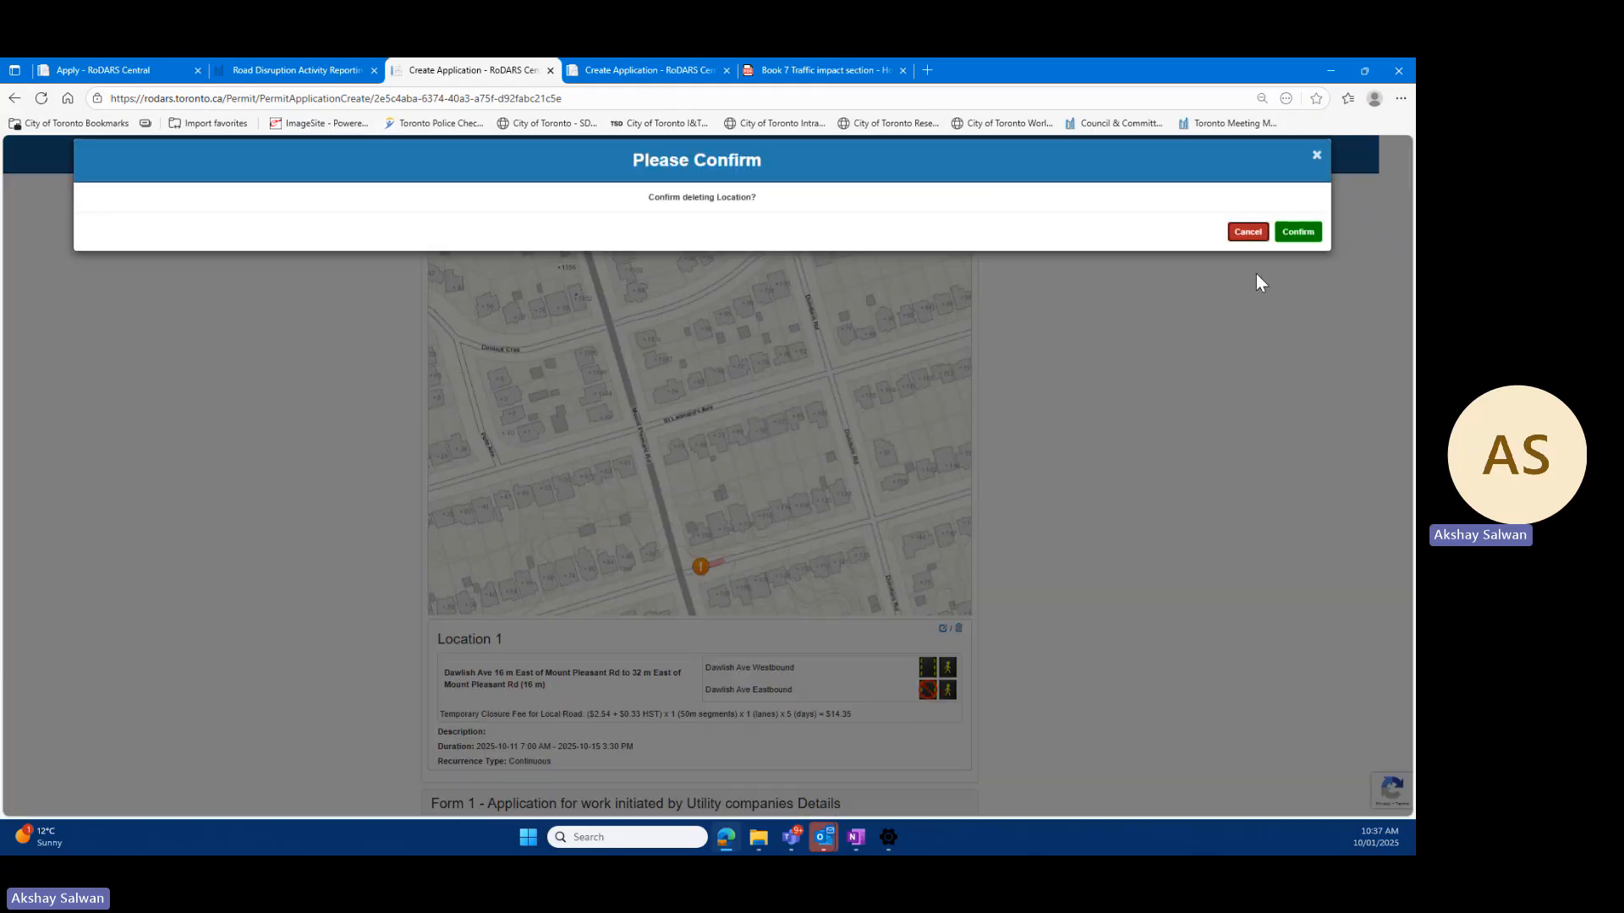
left_click(1296, 233)
Step: Switch to the Book 7 Traffic impact section PDF and view the TS-14 lane closure layout on page 1
left_click(861, 67)
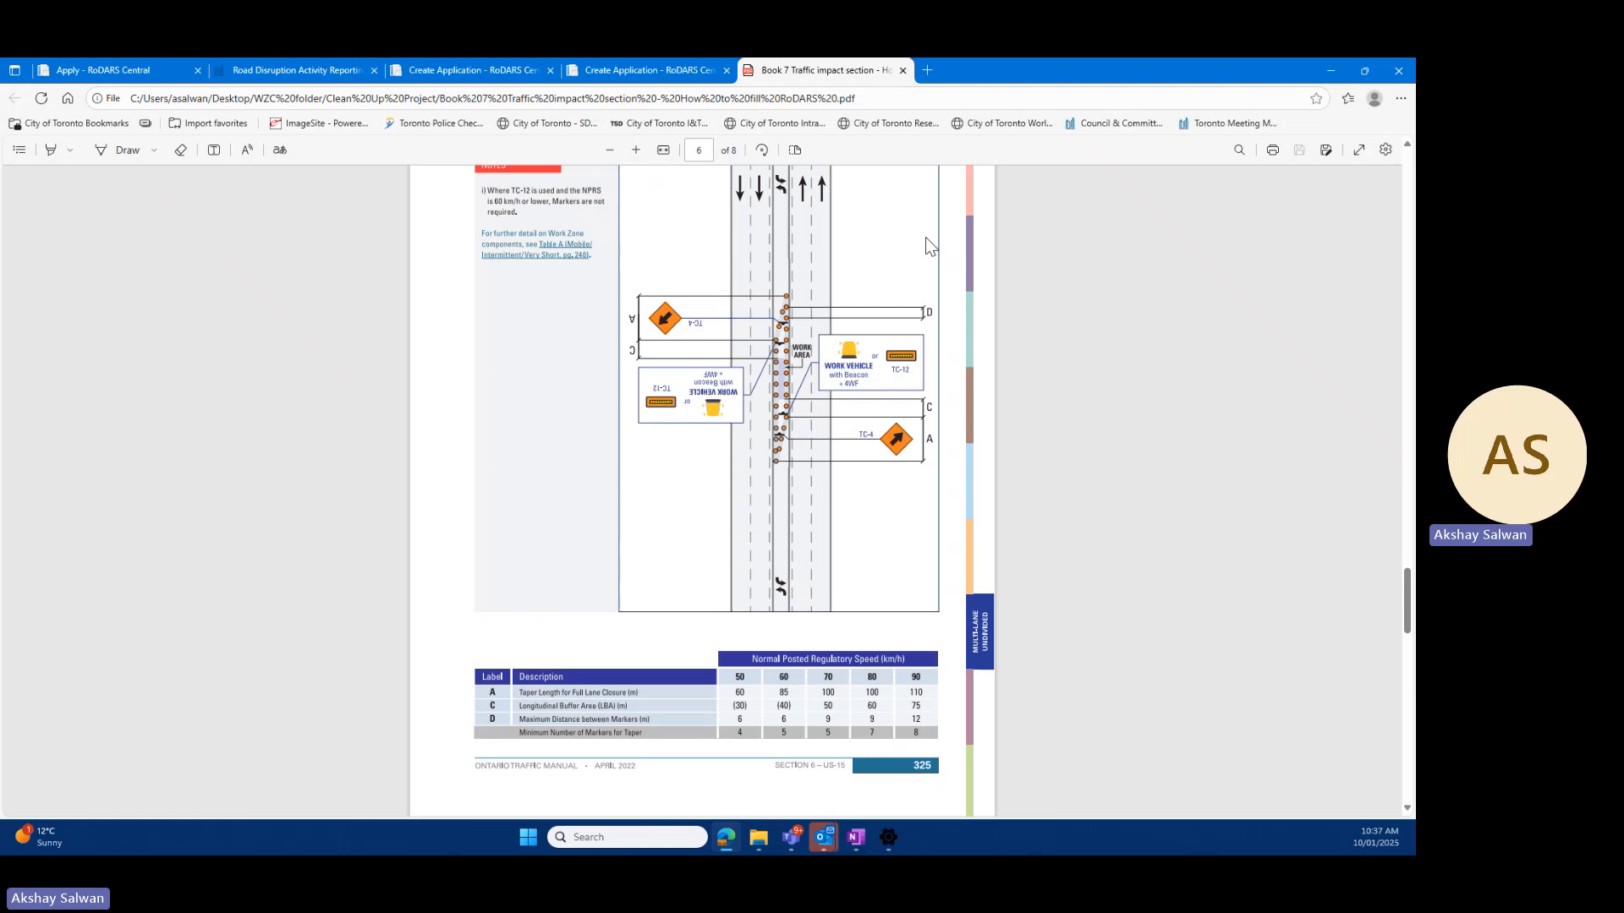
scroll(991, 398, "up", 7)
left_click_drag(1407, 535, 1407, 180)
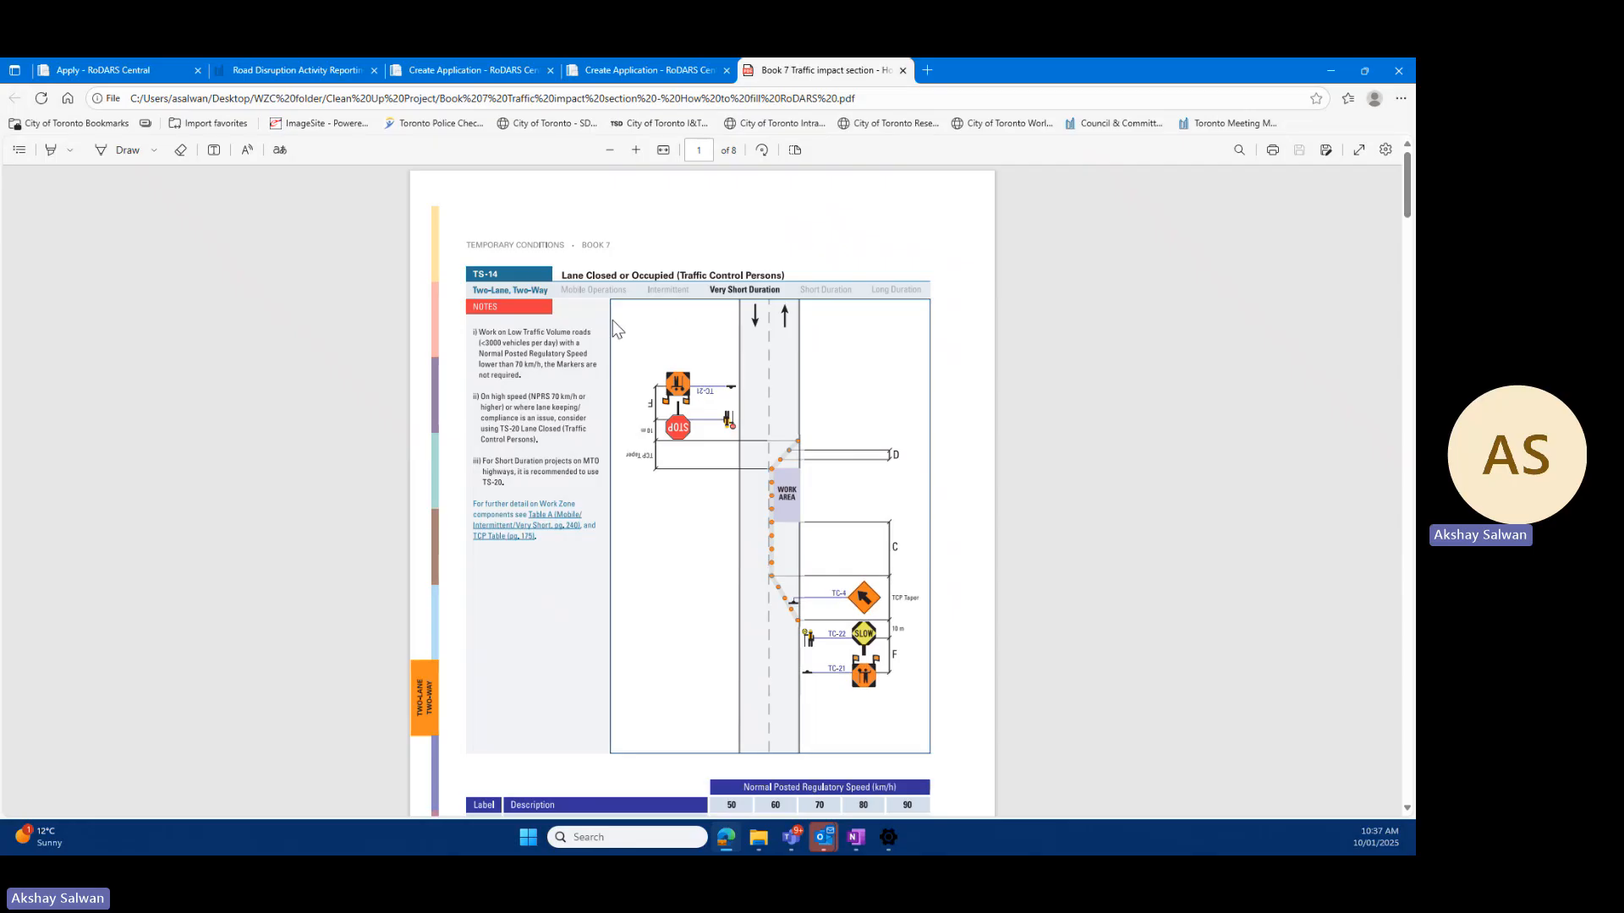
Step: Return to the application and mark a segment on Dundurn Rd from 43 m to 17 m north of St Leonard's Ave
left_click(467, 68)
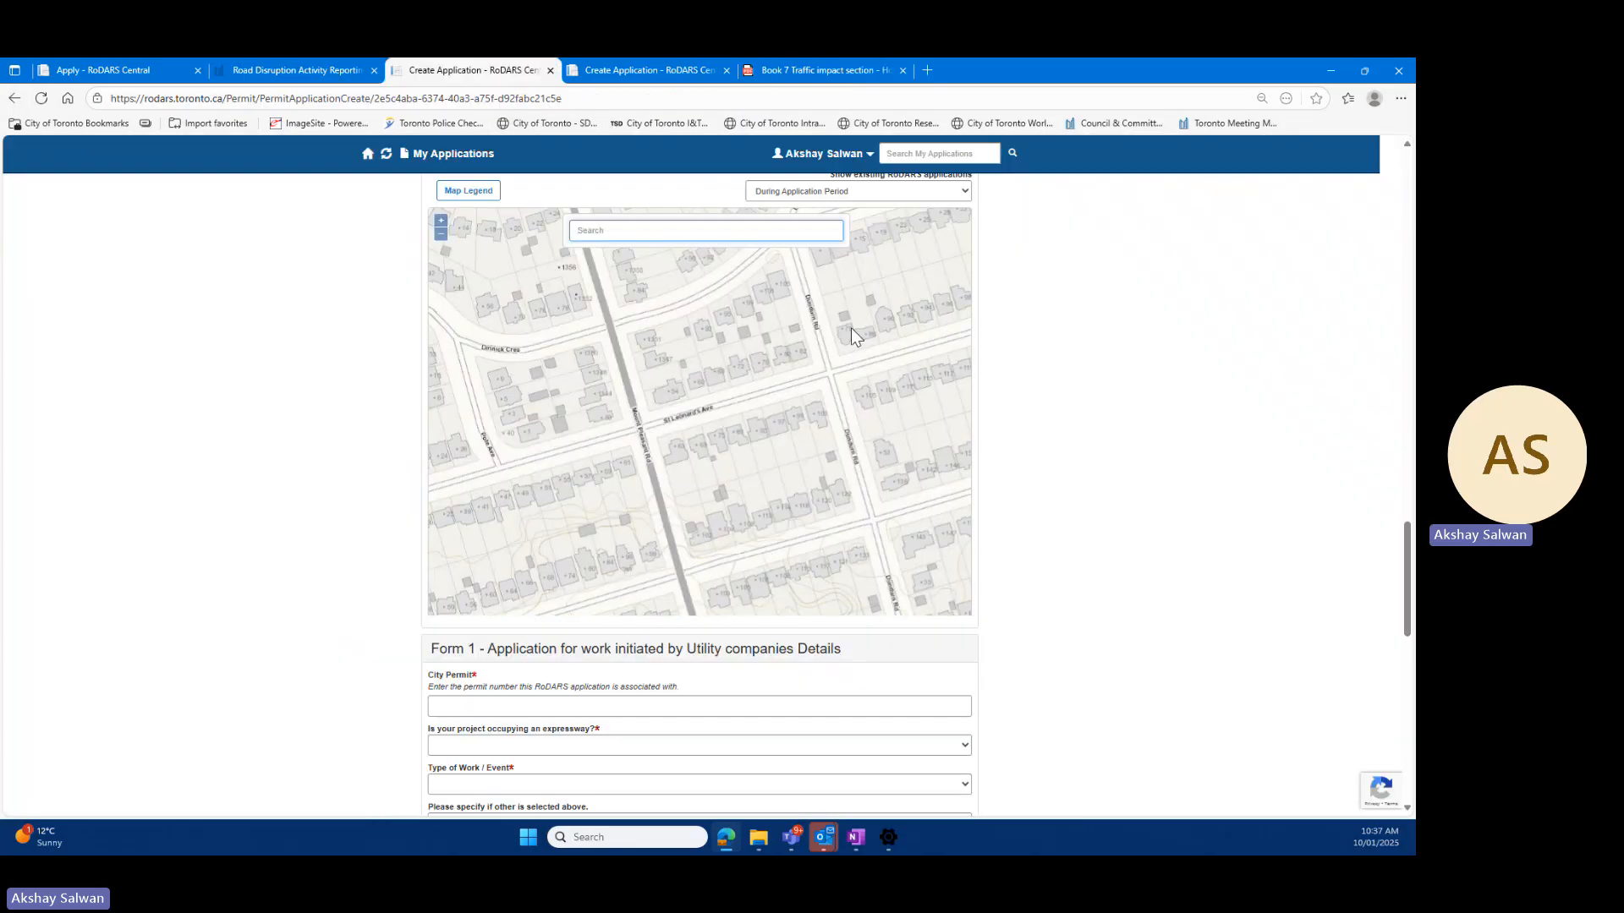
scroll(842, 340, "up", 1)
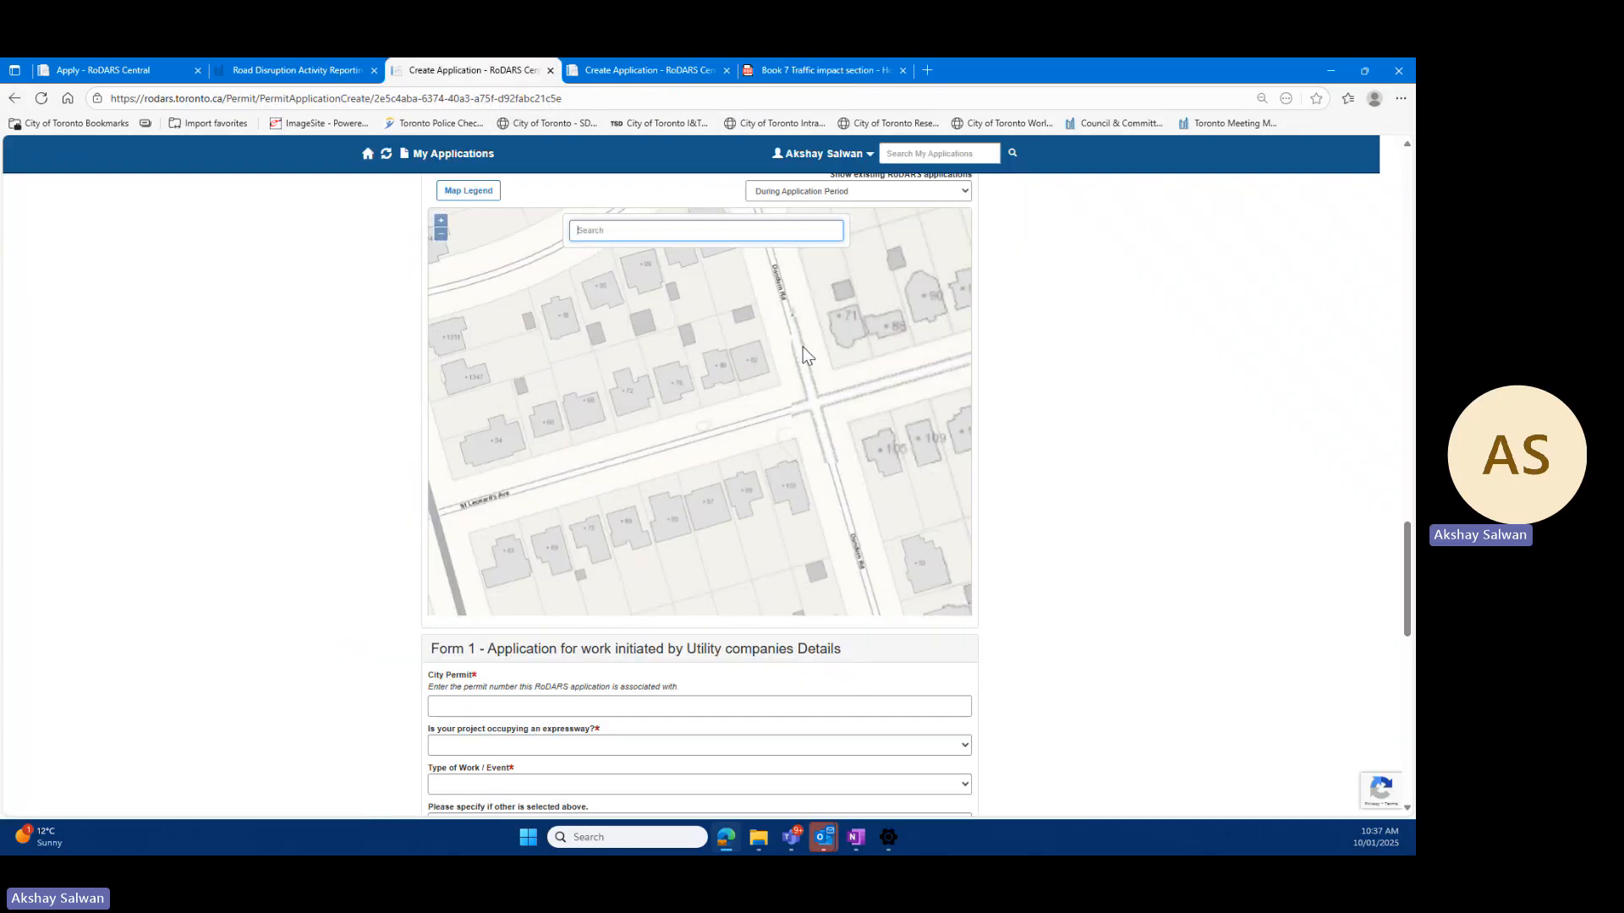
left_click(781, 292)
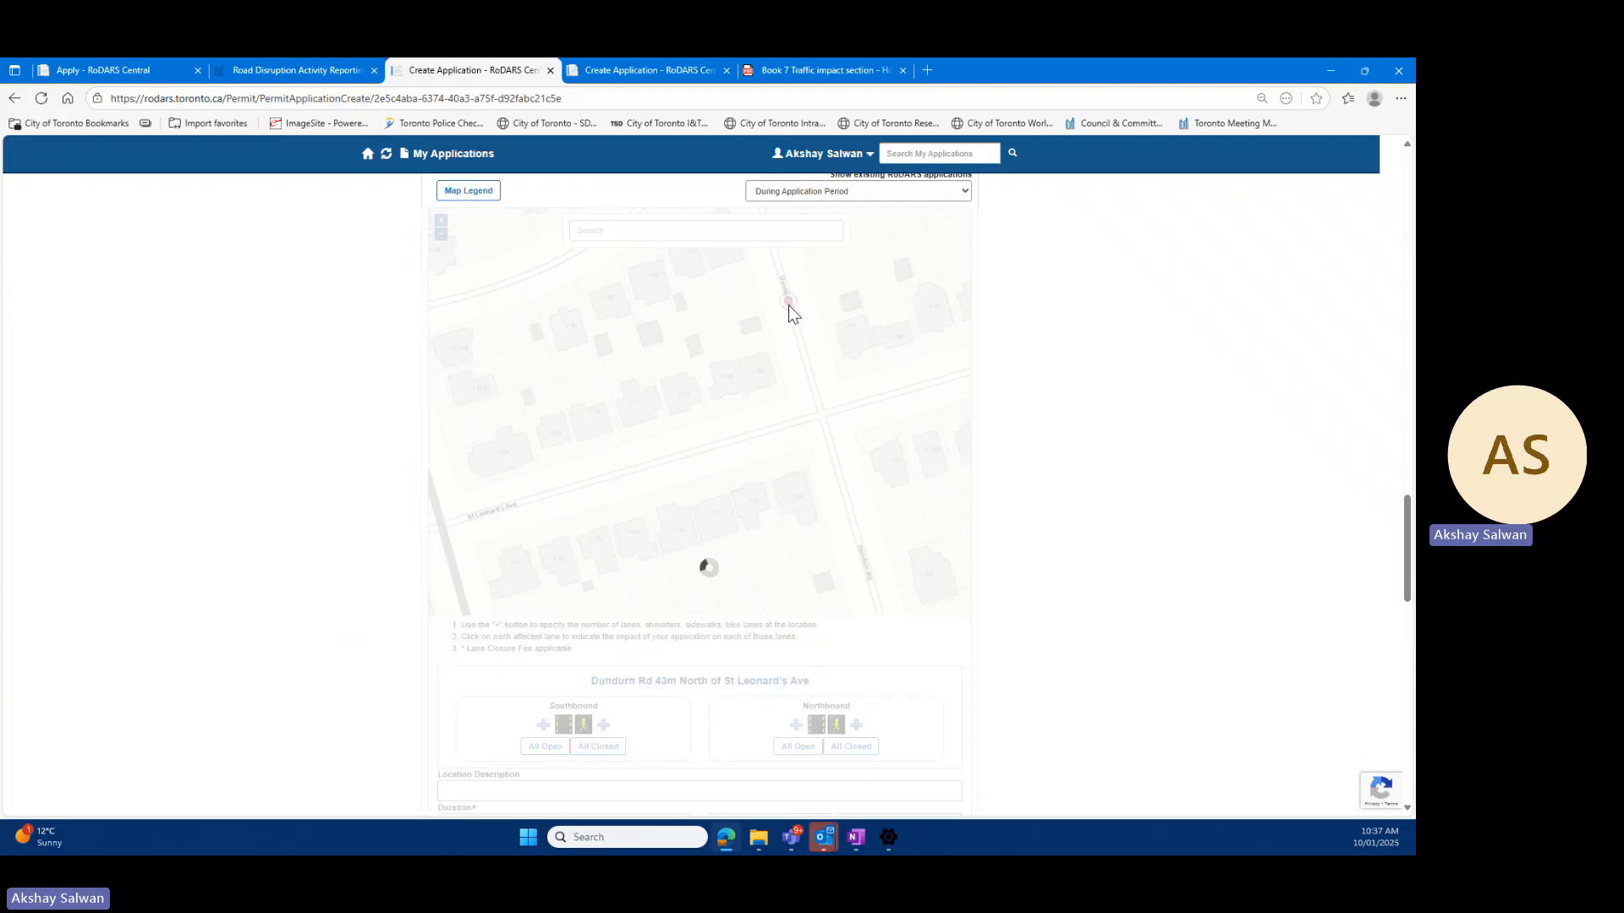
left_click(809, 368)
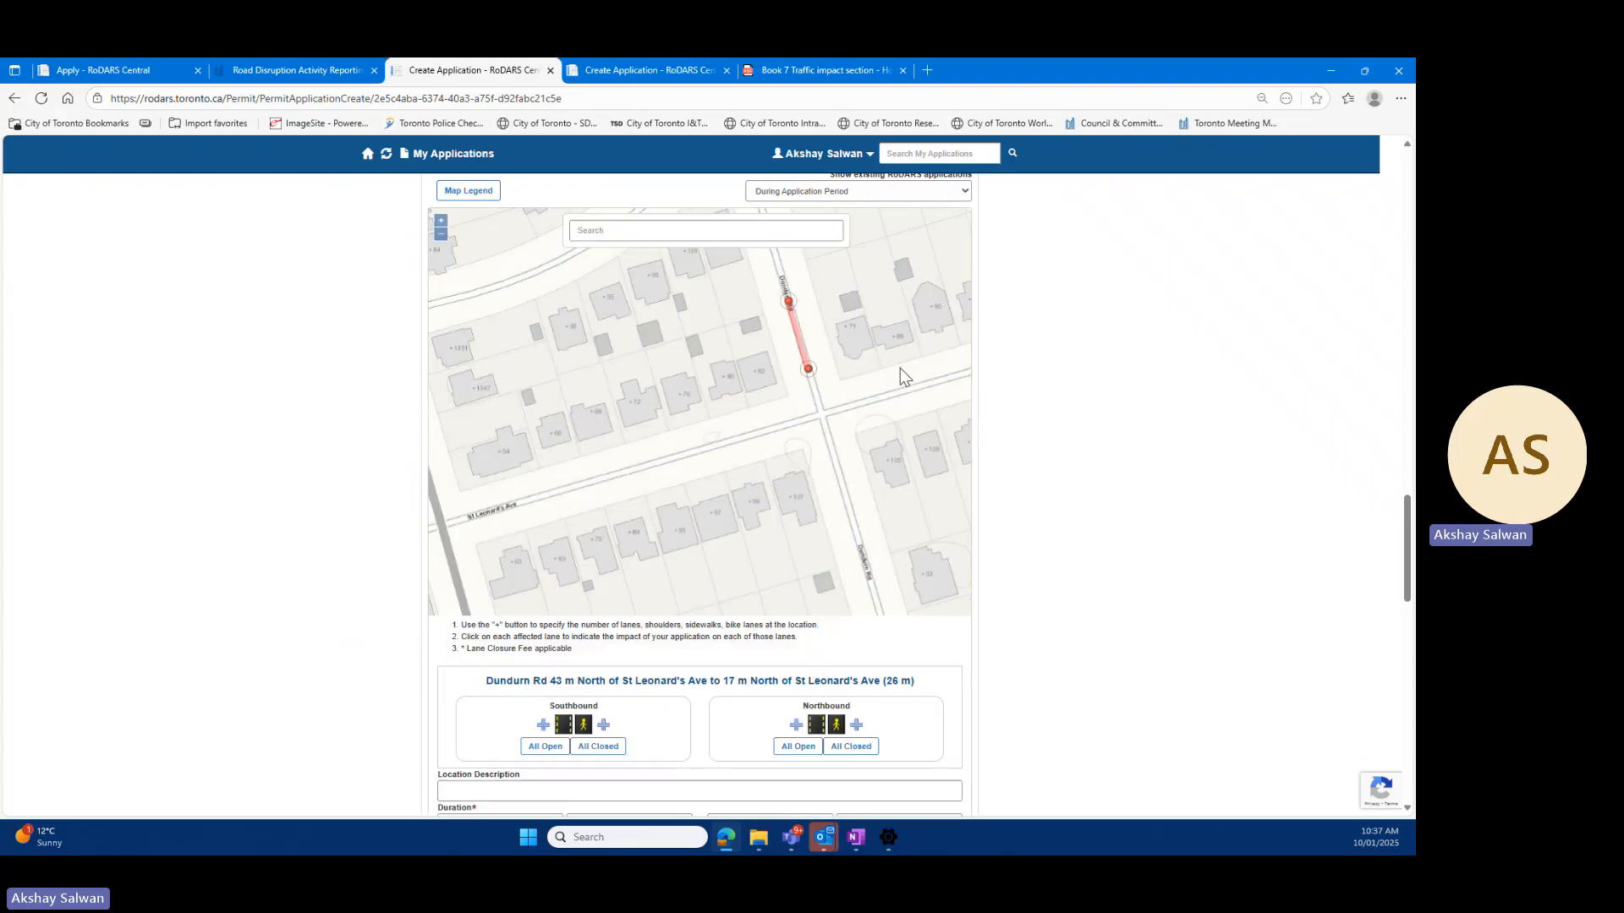
scroll(1263, 401, "down", 1)
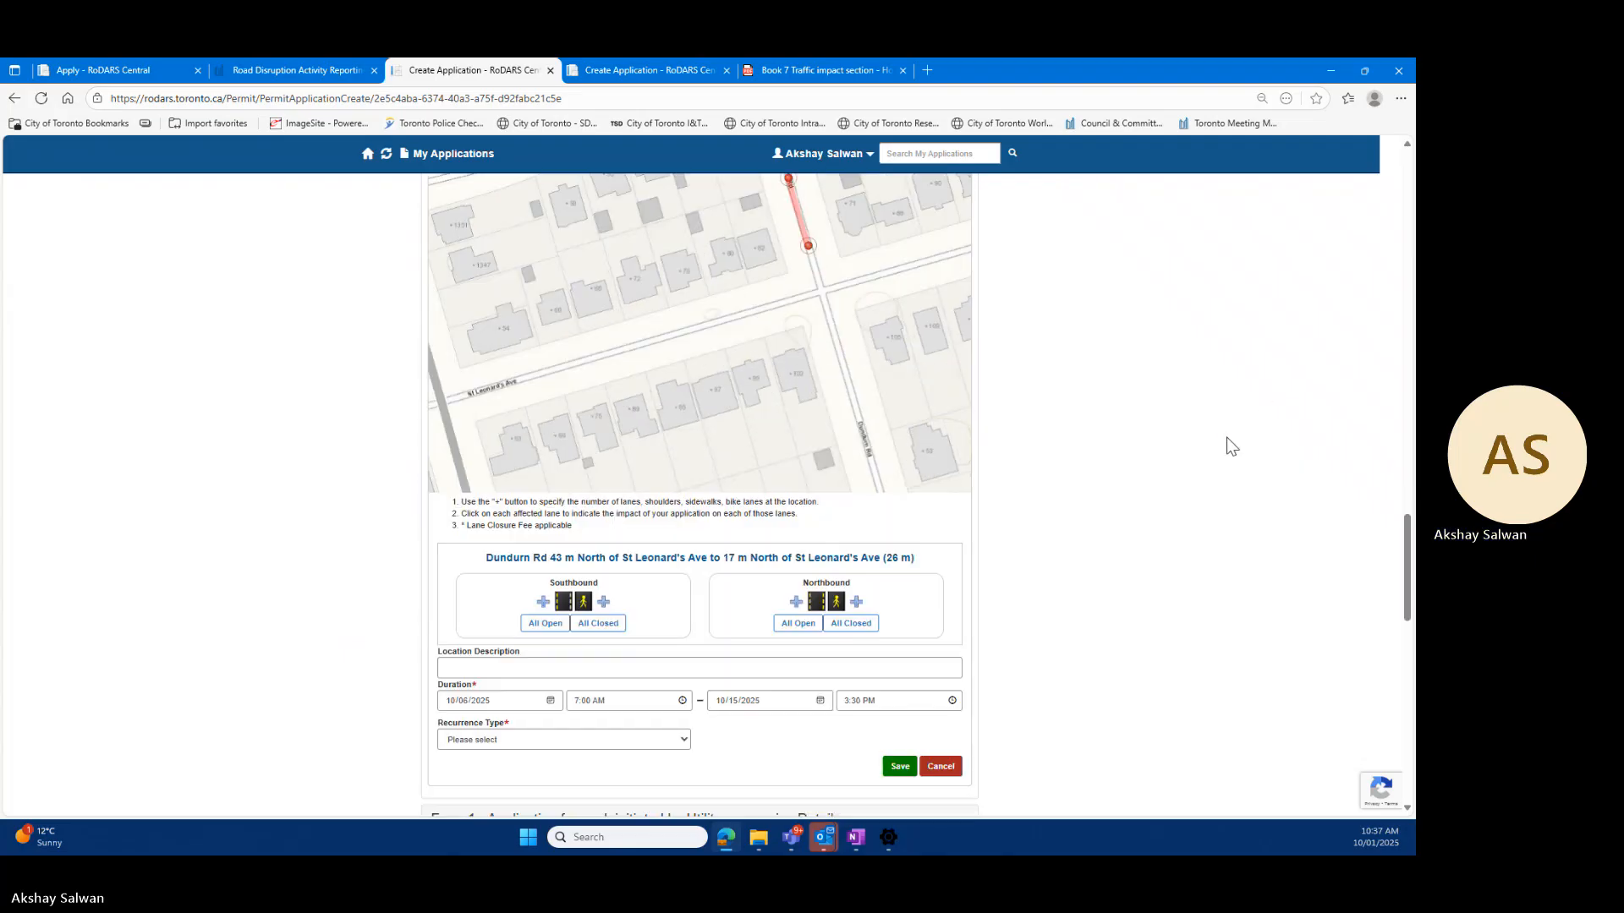
Step: Set the northbound lane to Normal Lane Closed and the southbound lane to Alternating Lane Open, checking against the TS-14 layout
left_click(816, 602)
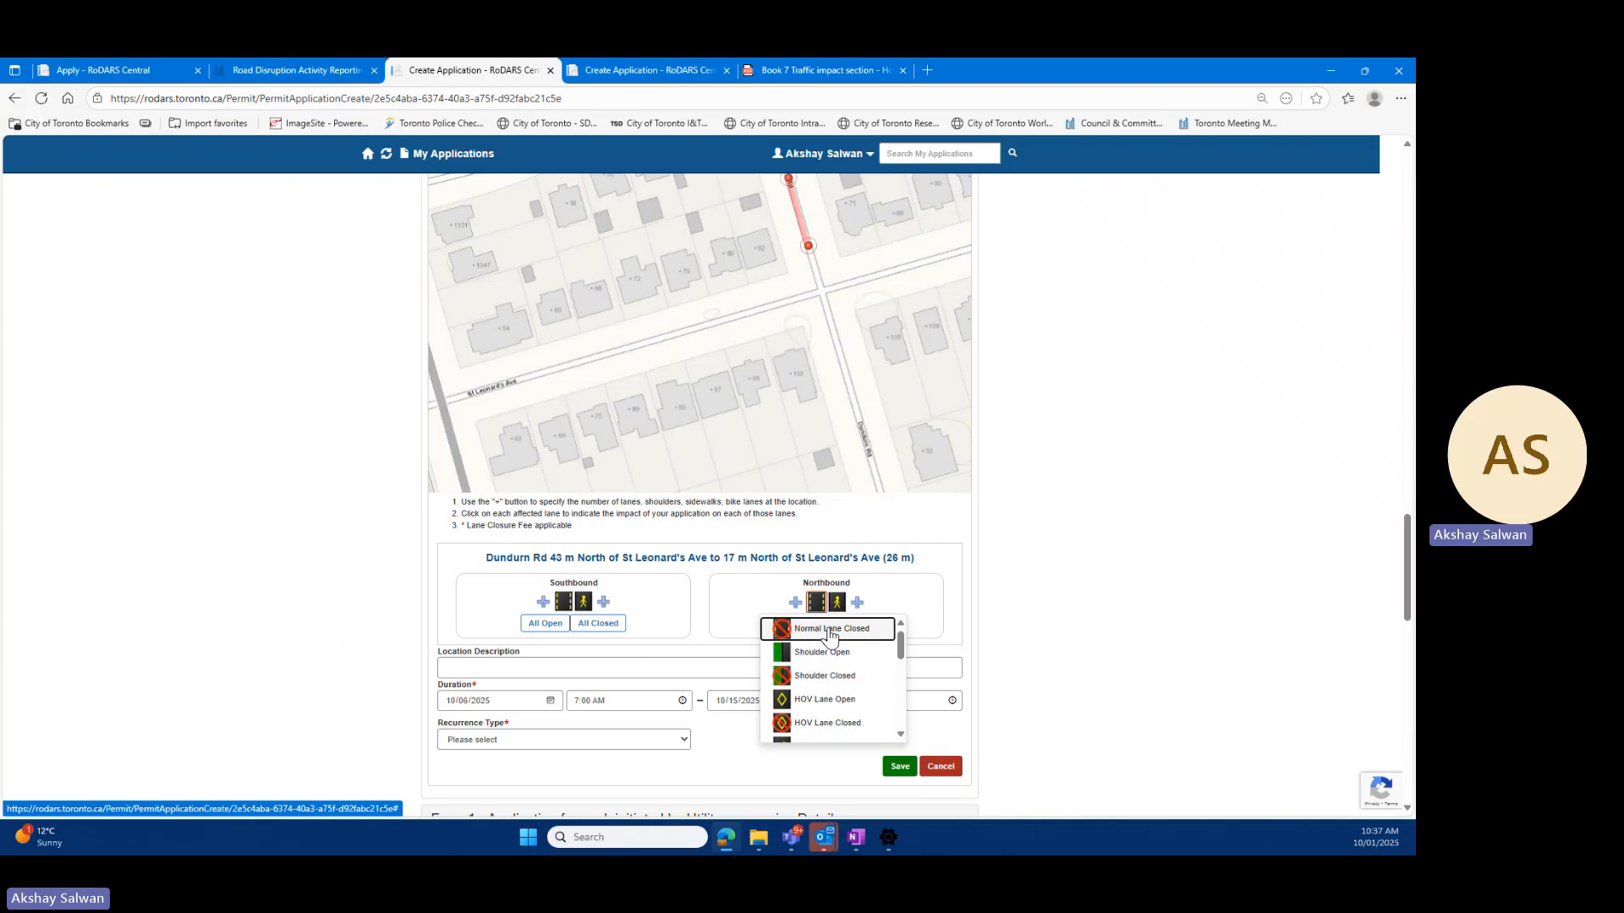
left_click(830, 631)
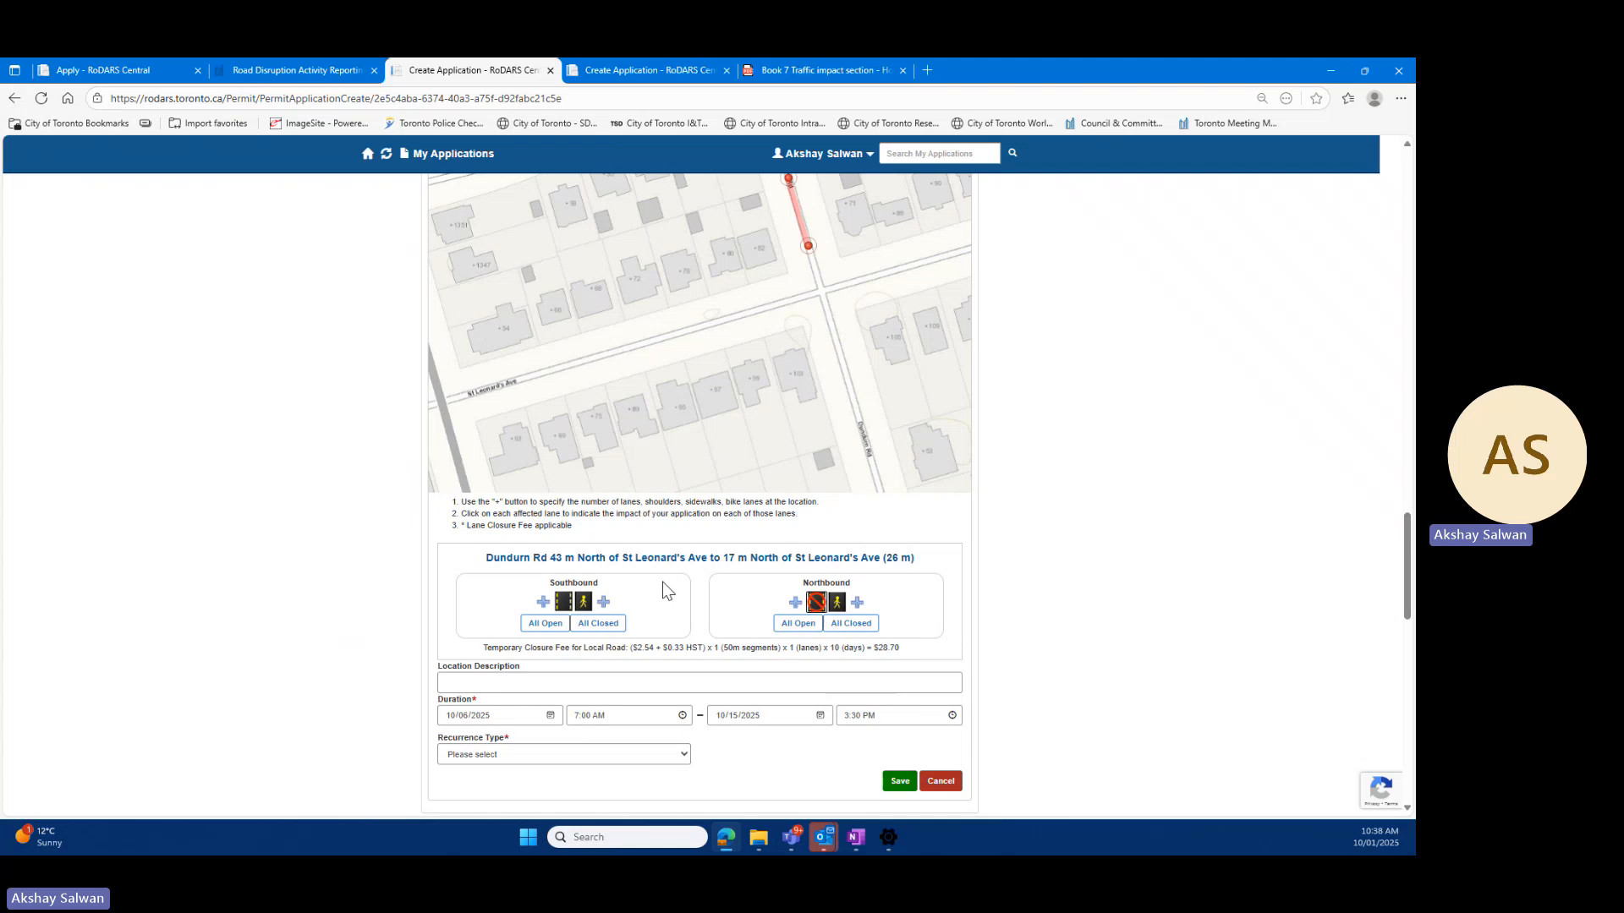
left_click(564, 602)
left_click_drag(648, 649, 648, 724)
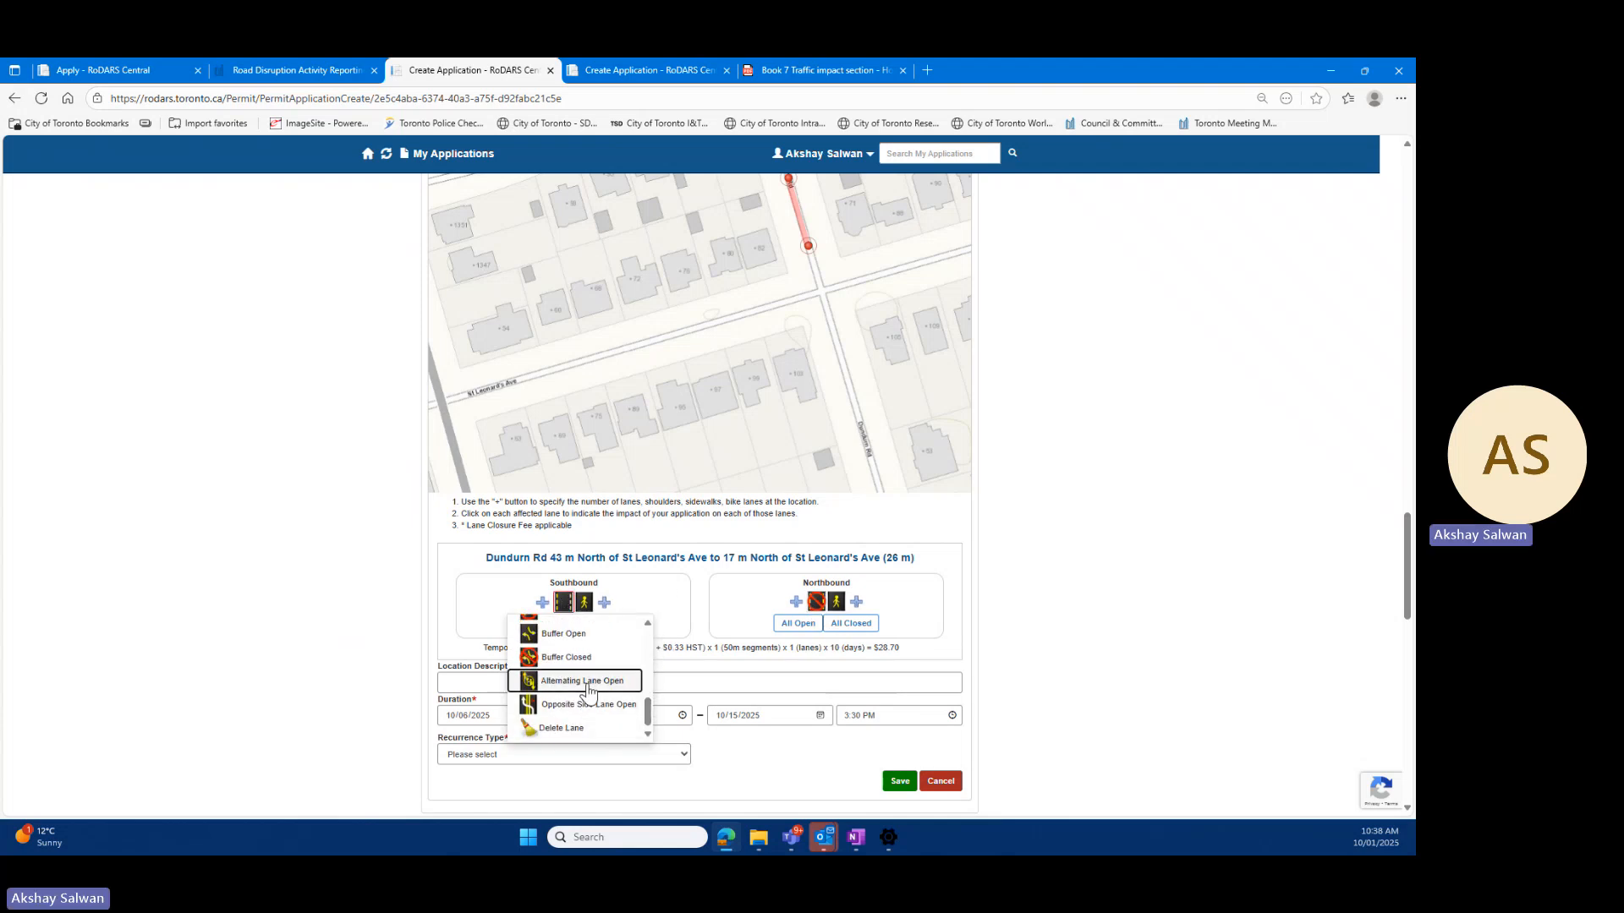
left_click(588, 680)
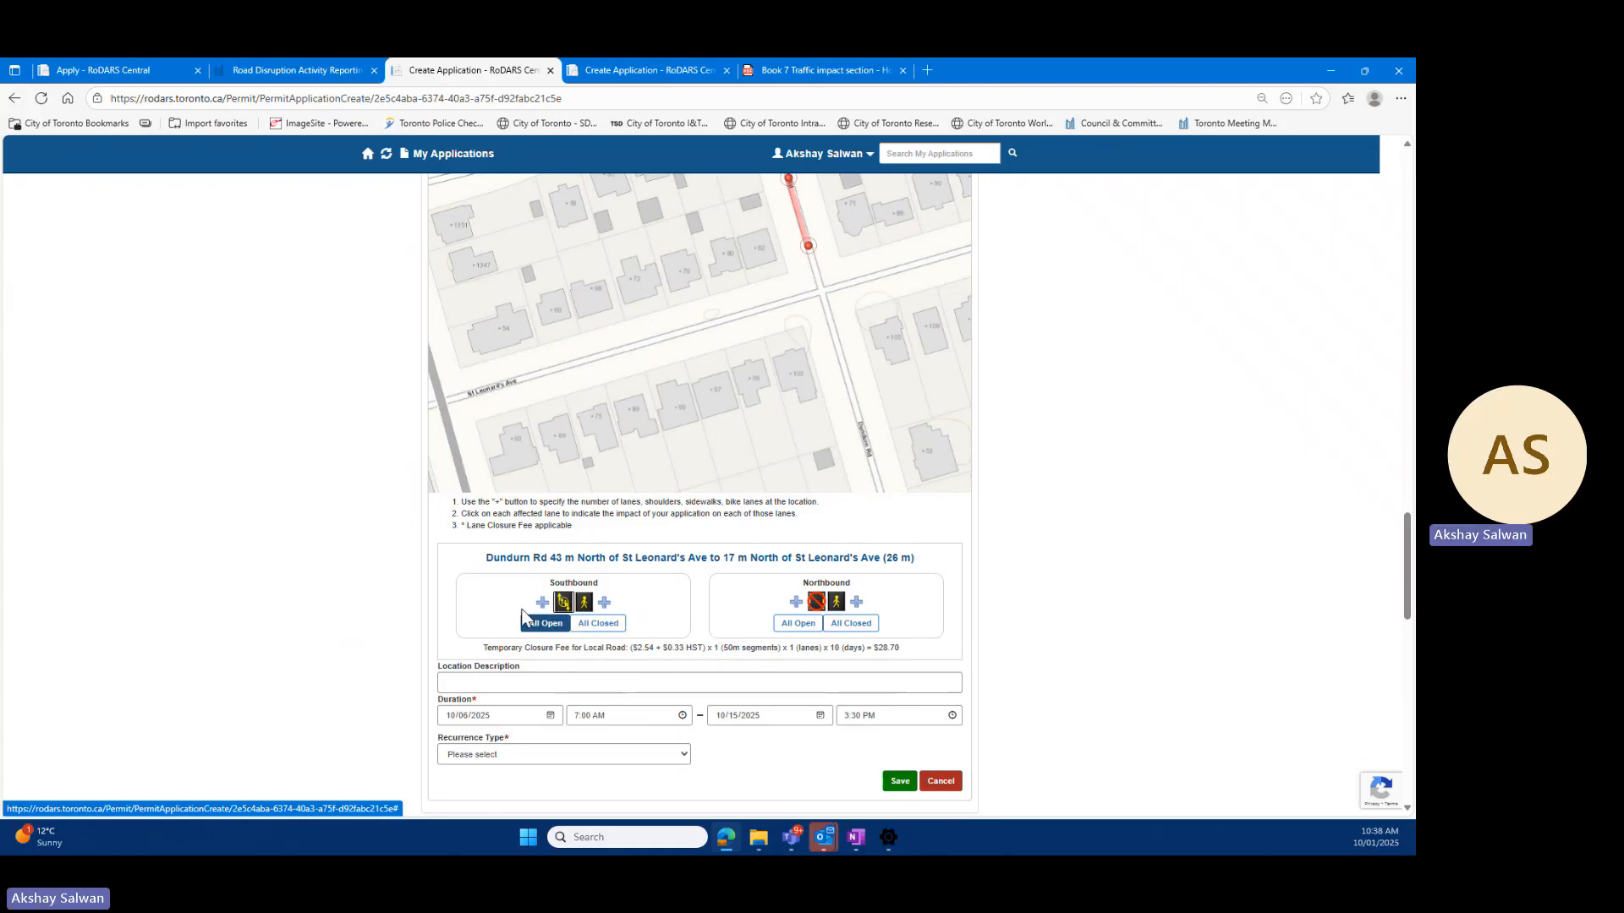
left_click(848, 72)
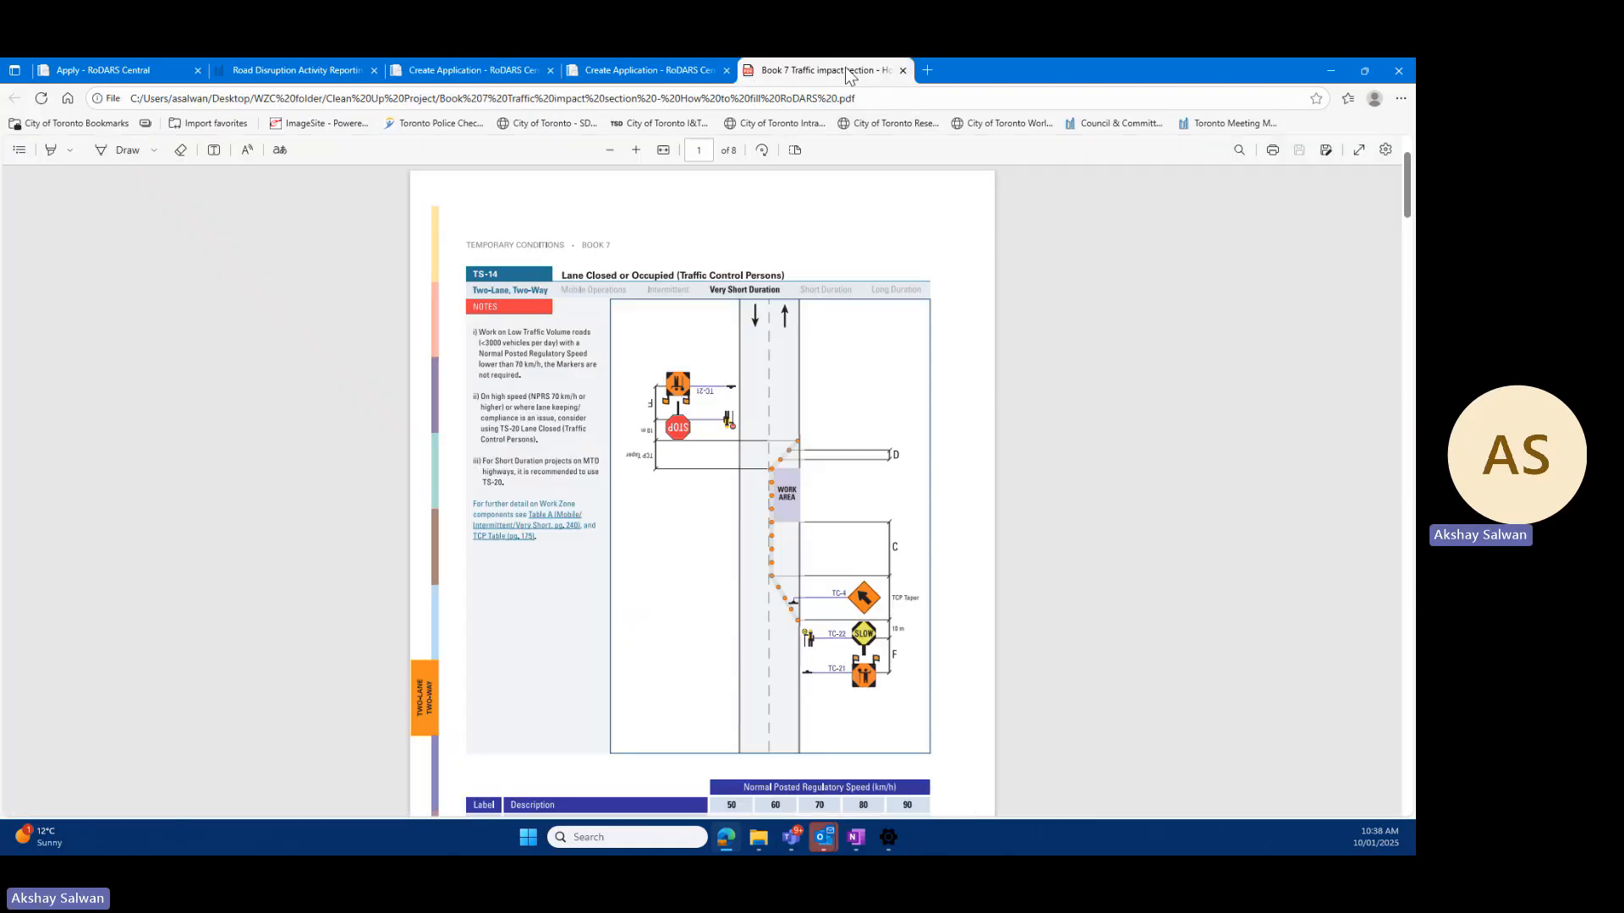
left_click(461, 71)
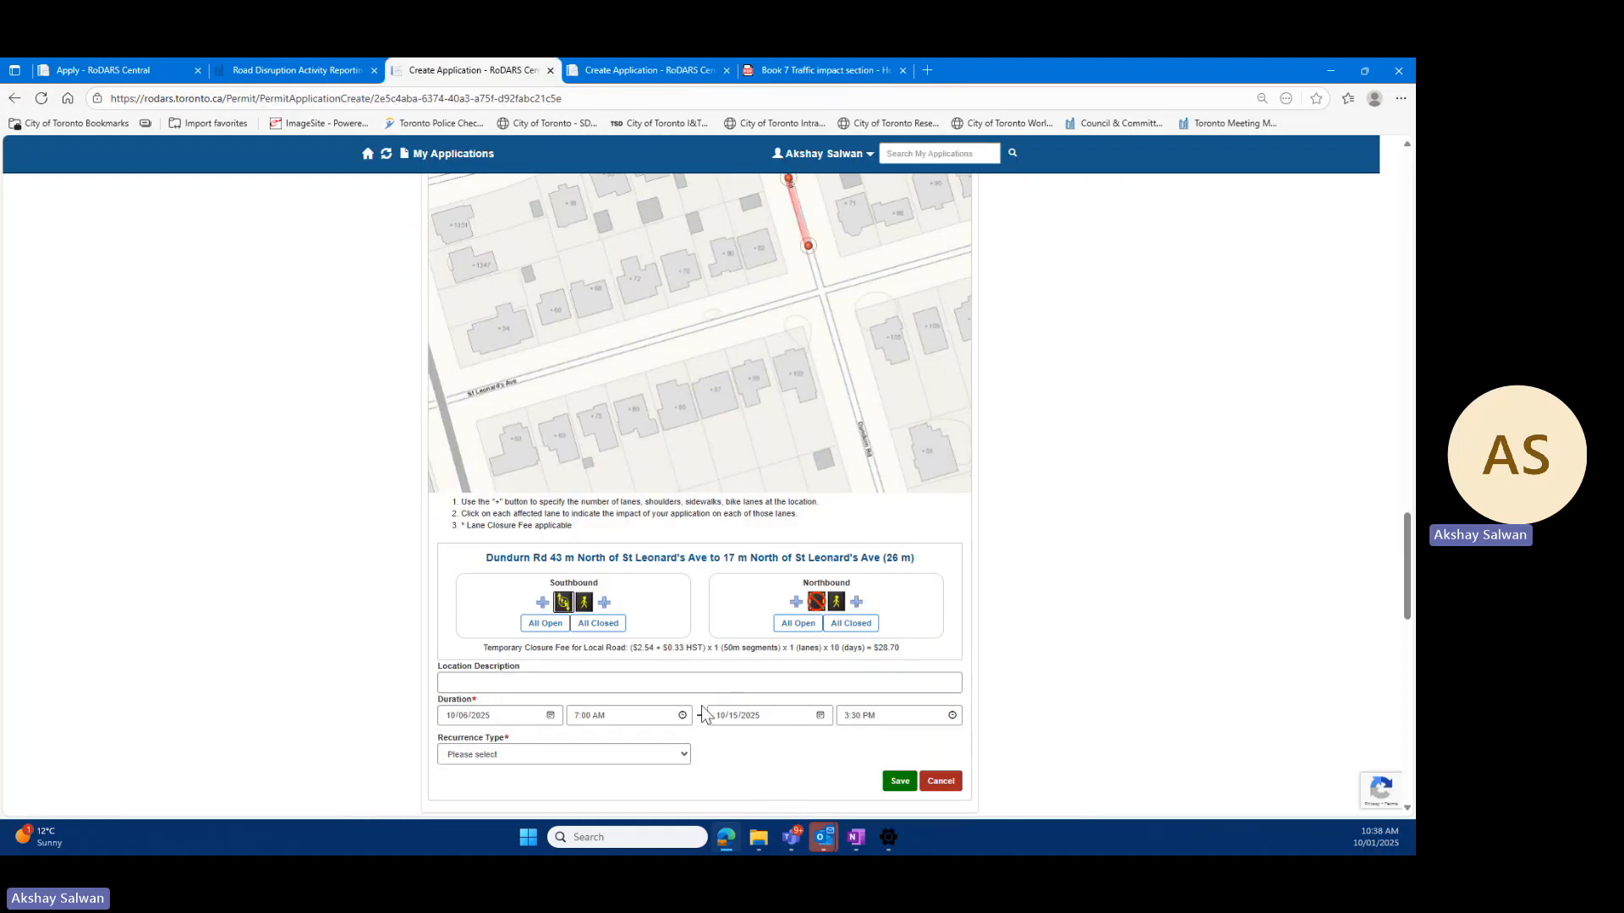
Step: Set the Dundurn Rd location's recurrence type to Continuous and save the location
left_click(664, 755)
left_click(467, 660)
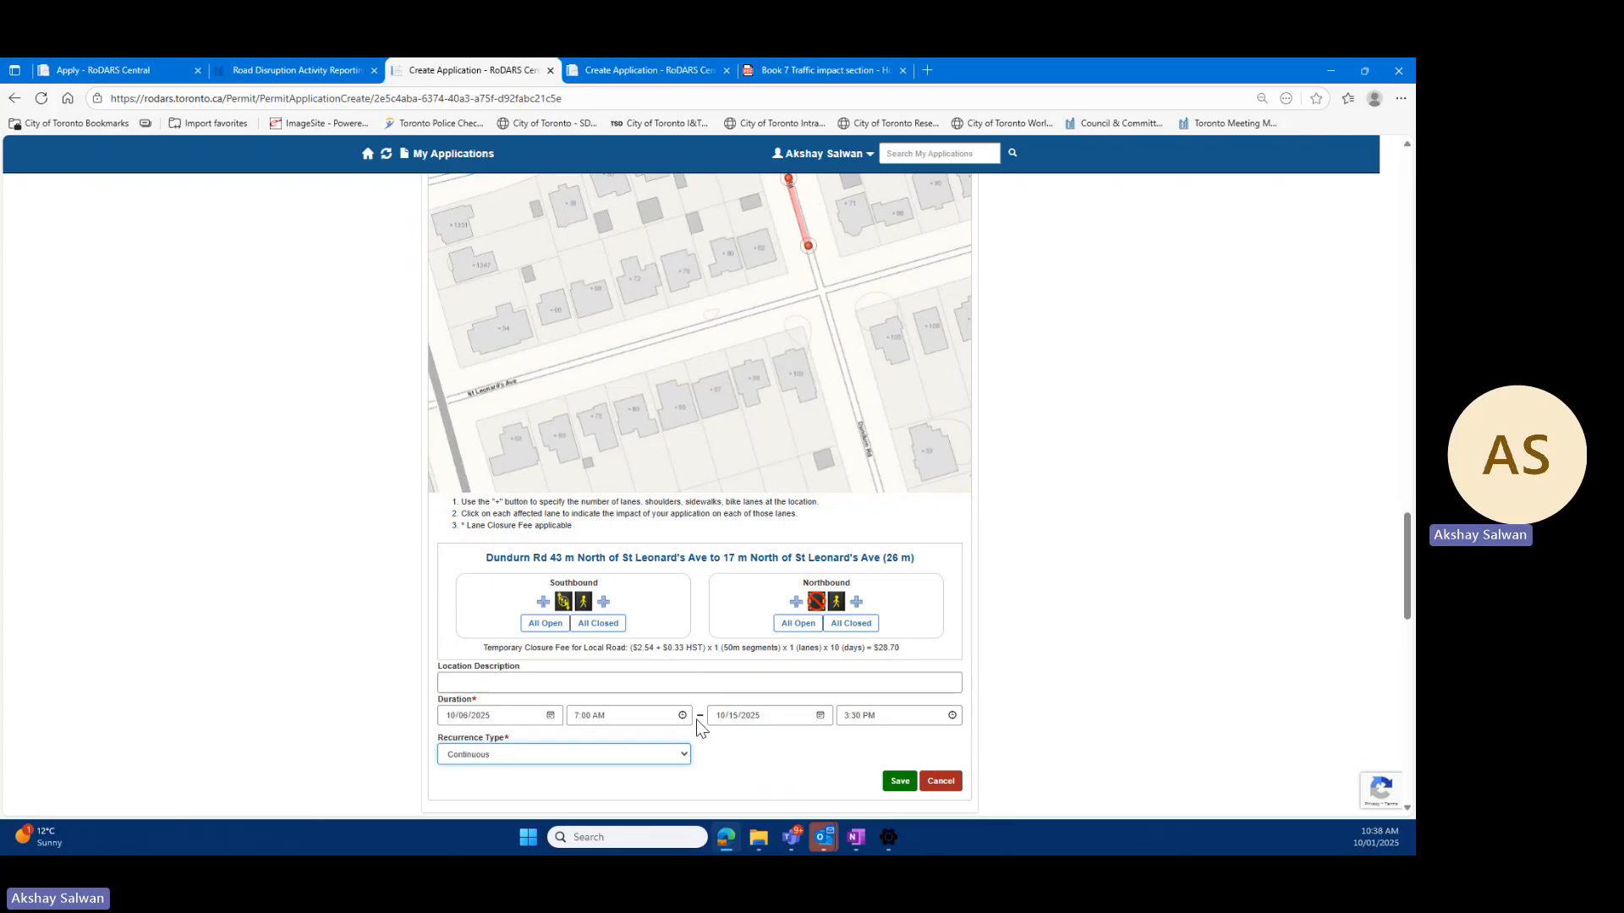
left_click(899, 782)
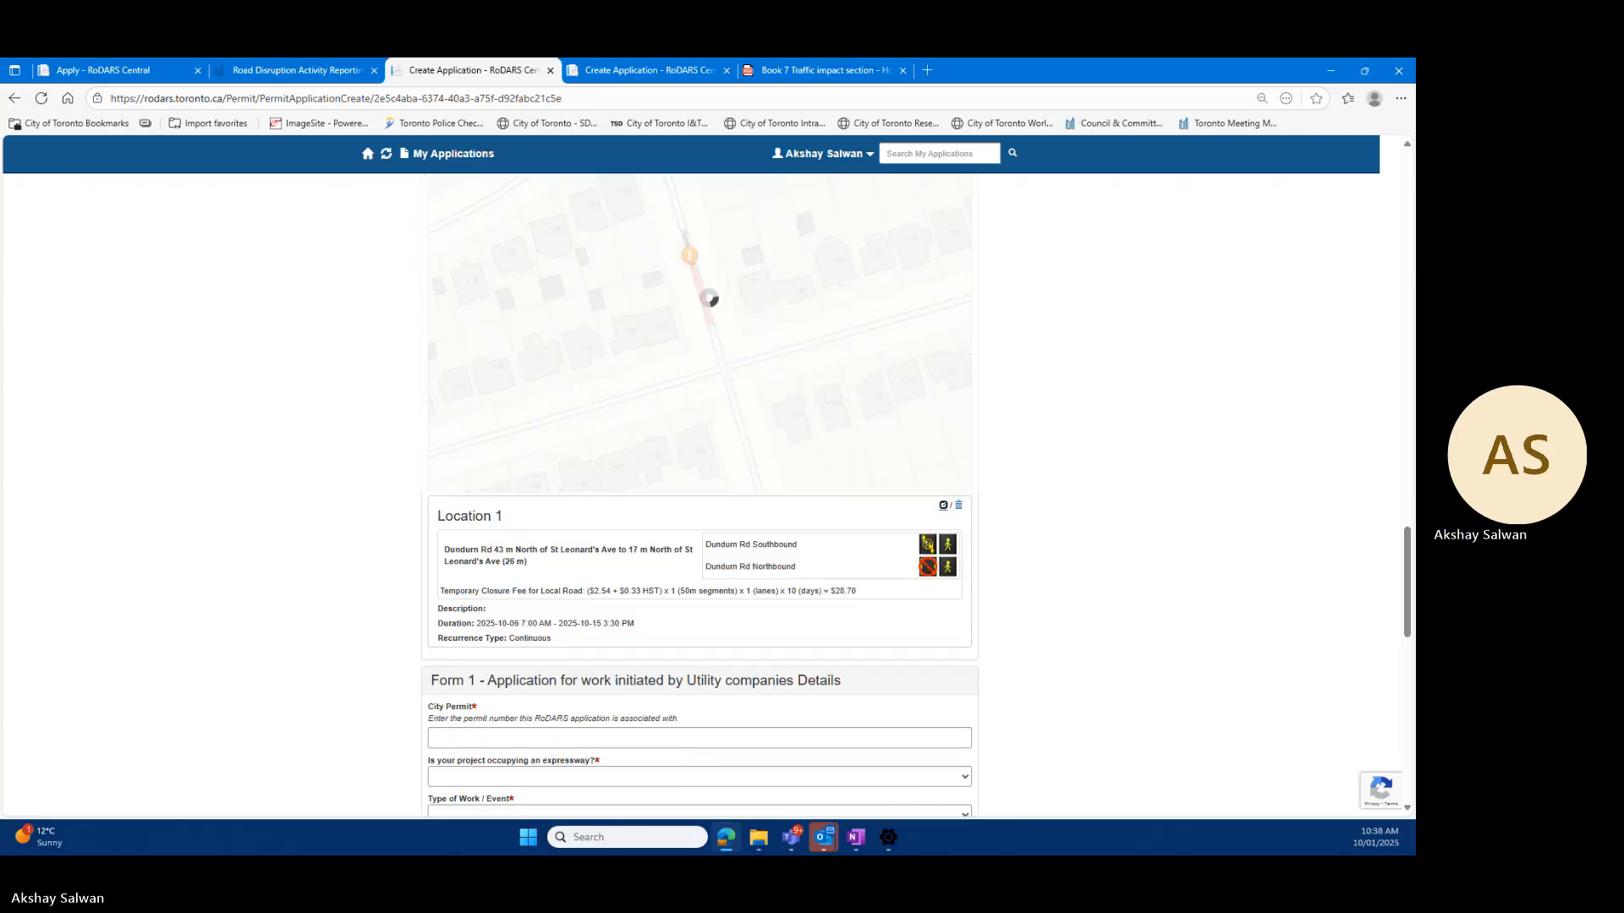
Step: Delete the saved Dundurn Rd location from the application after a quick look back at the Book 7 PDF
left_click(860, 68)
left_click(465, 70)
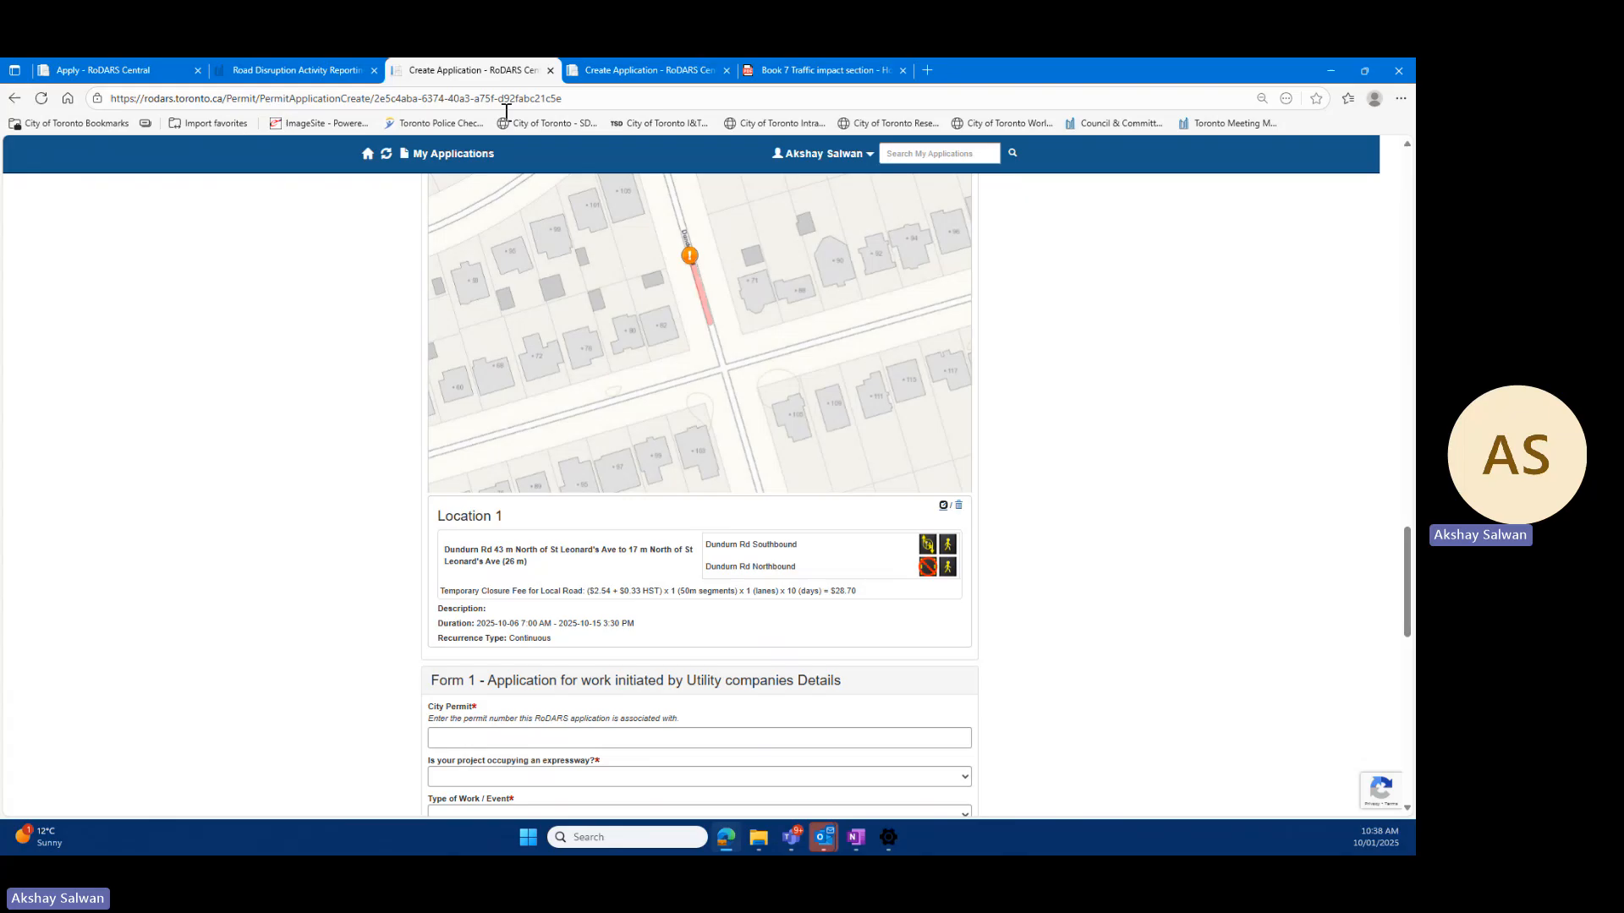
left_click(958, 508)
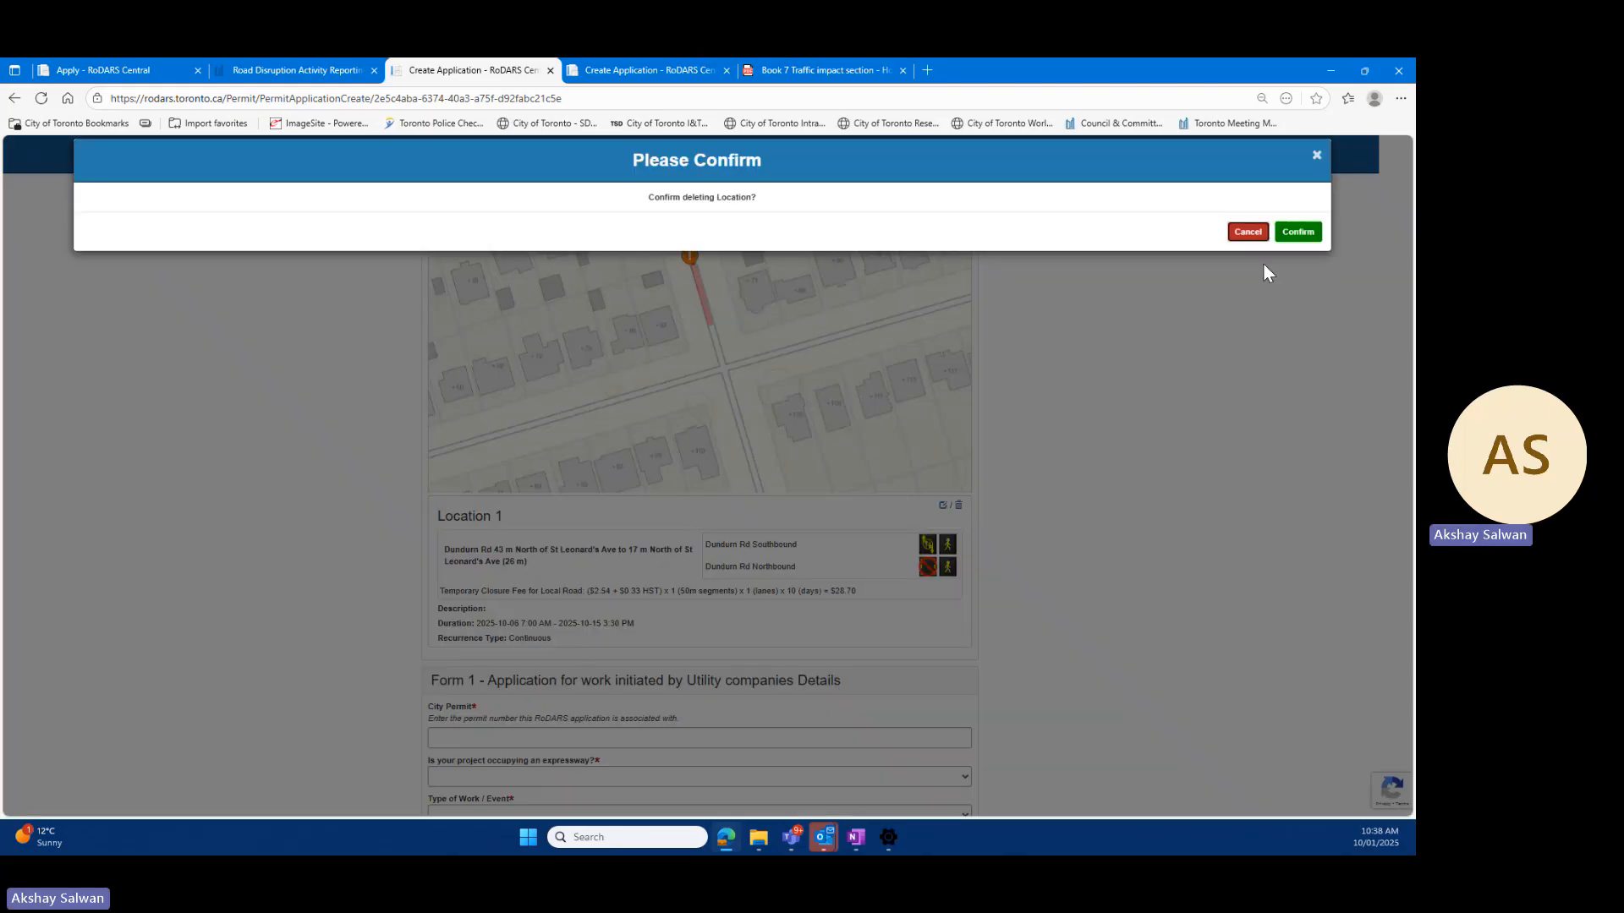
left_click(1296, 232)
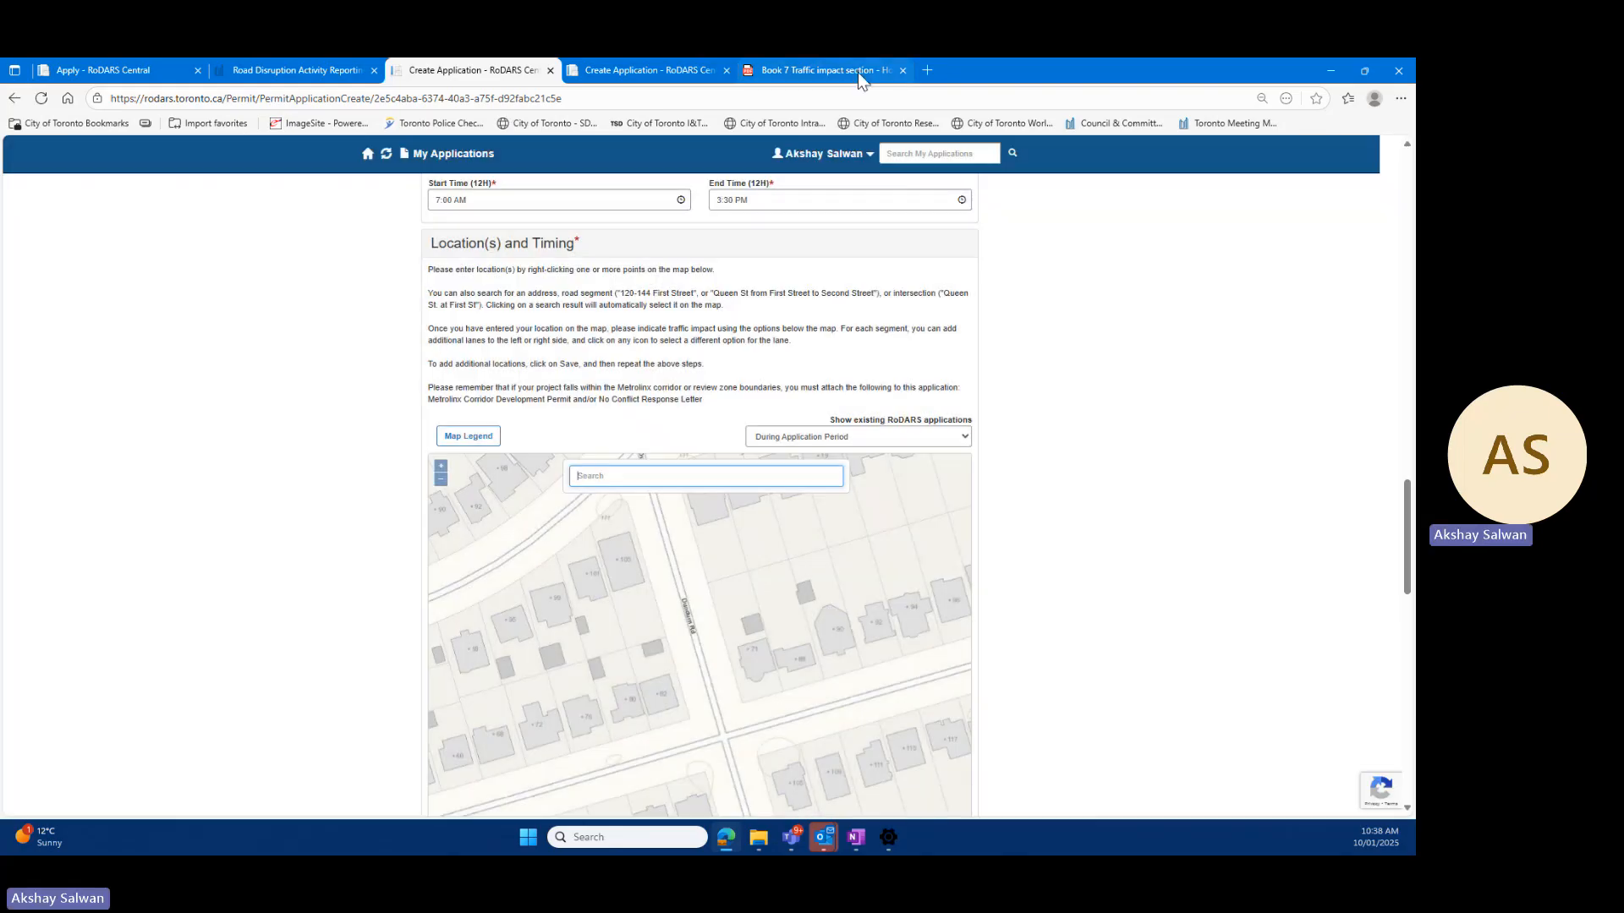
Step: Switch to the Book 7 Traffic impact section PDF and view the TS-23 sidewalk closure layout on page 2
left_click(858, 73)
scroll(879, 401, "down", 10)
scroll(869, 463, "down", 3)
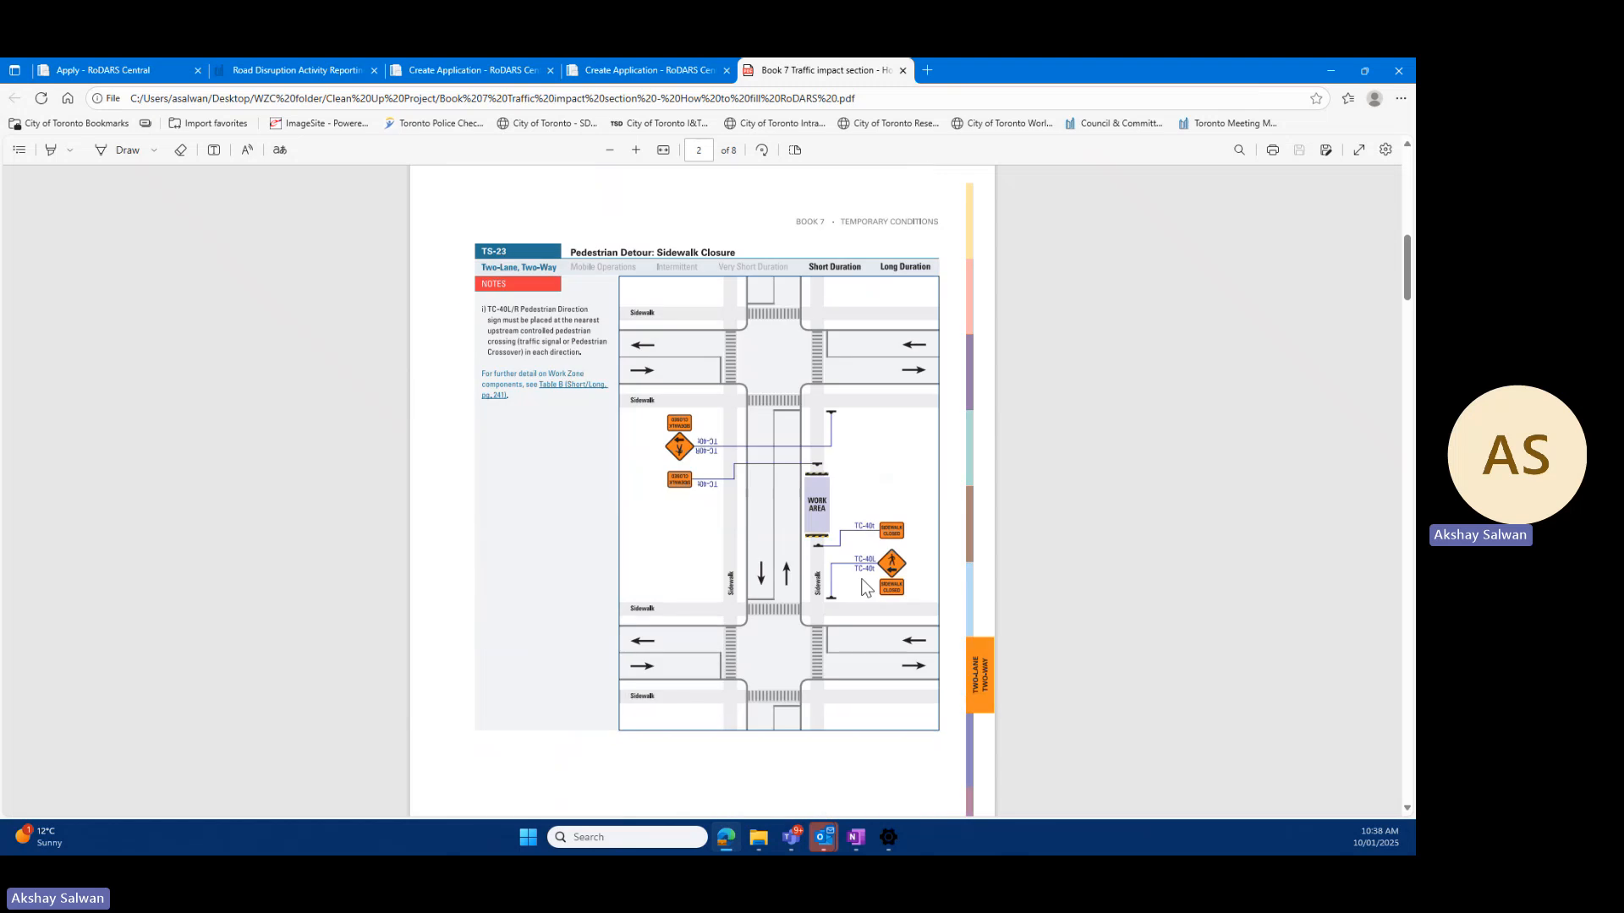
Step: Return to the application and mark Dundurn Rd from 54 m south of Dinnick Cres to 26 m north of St Leonard's Ave
left_click(477, 70)
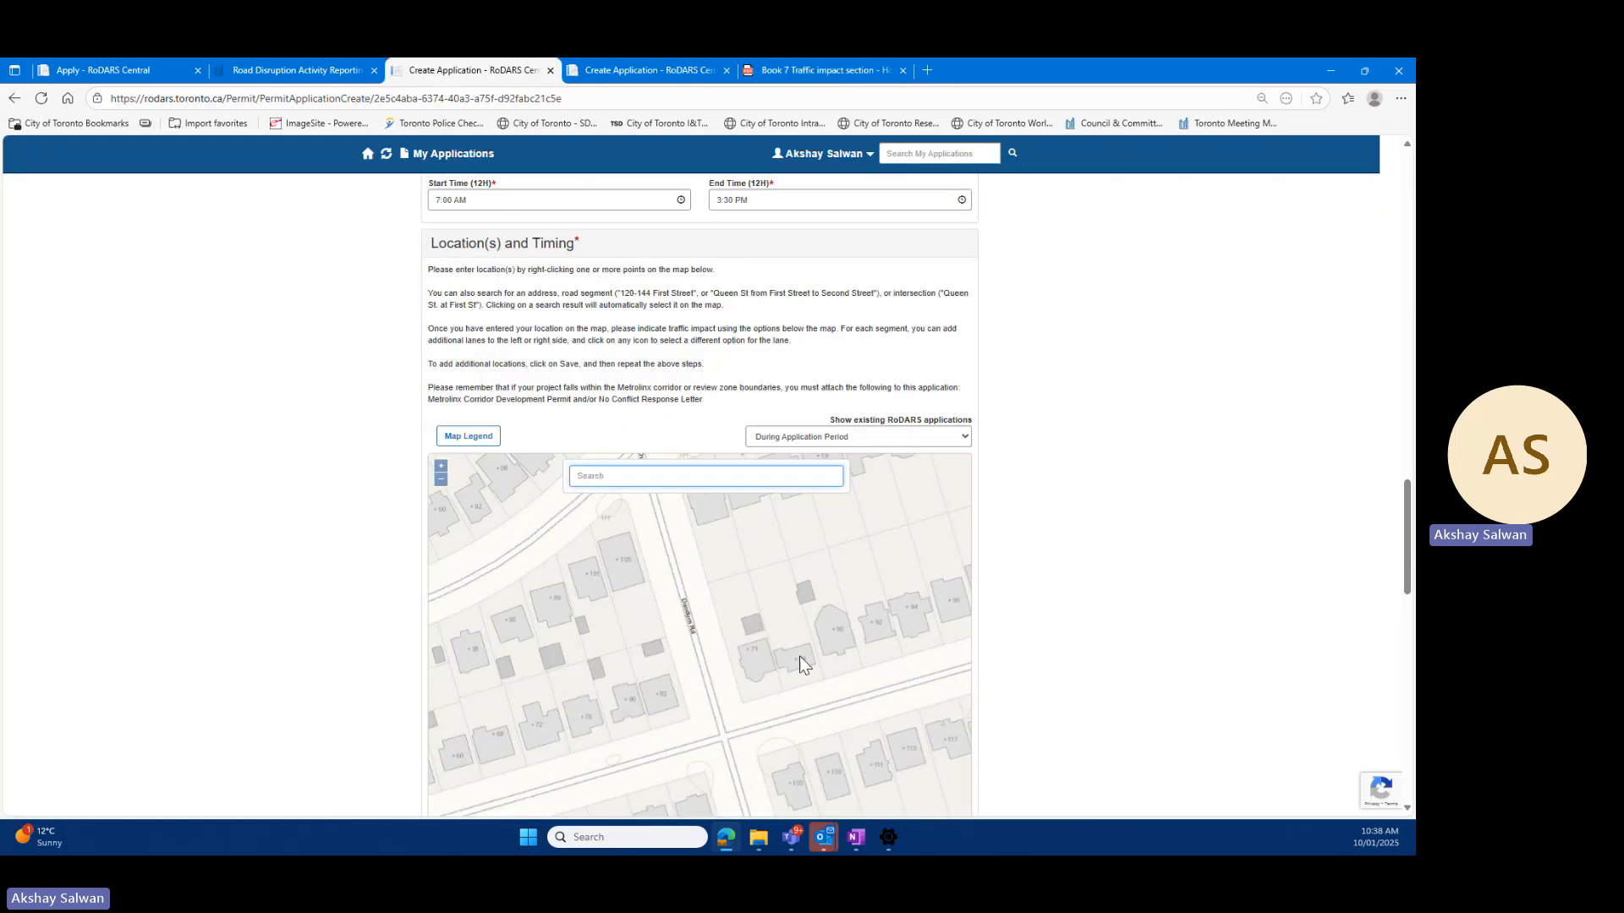
right_click(682, 592)
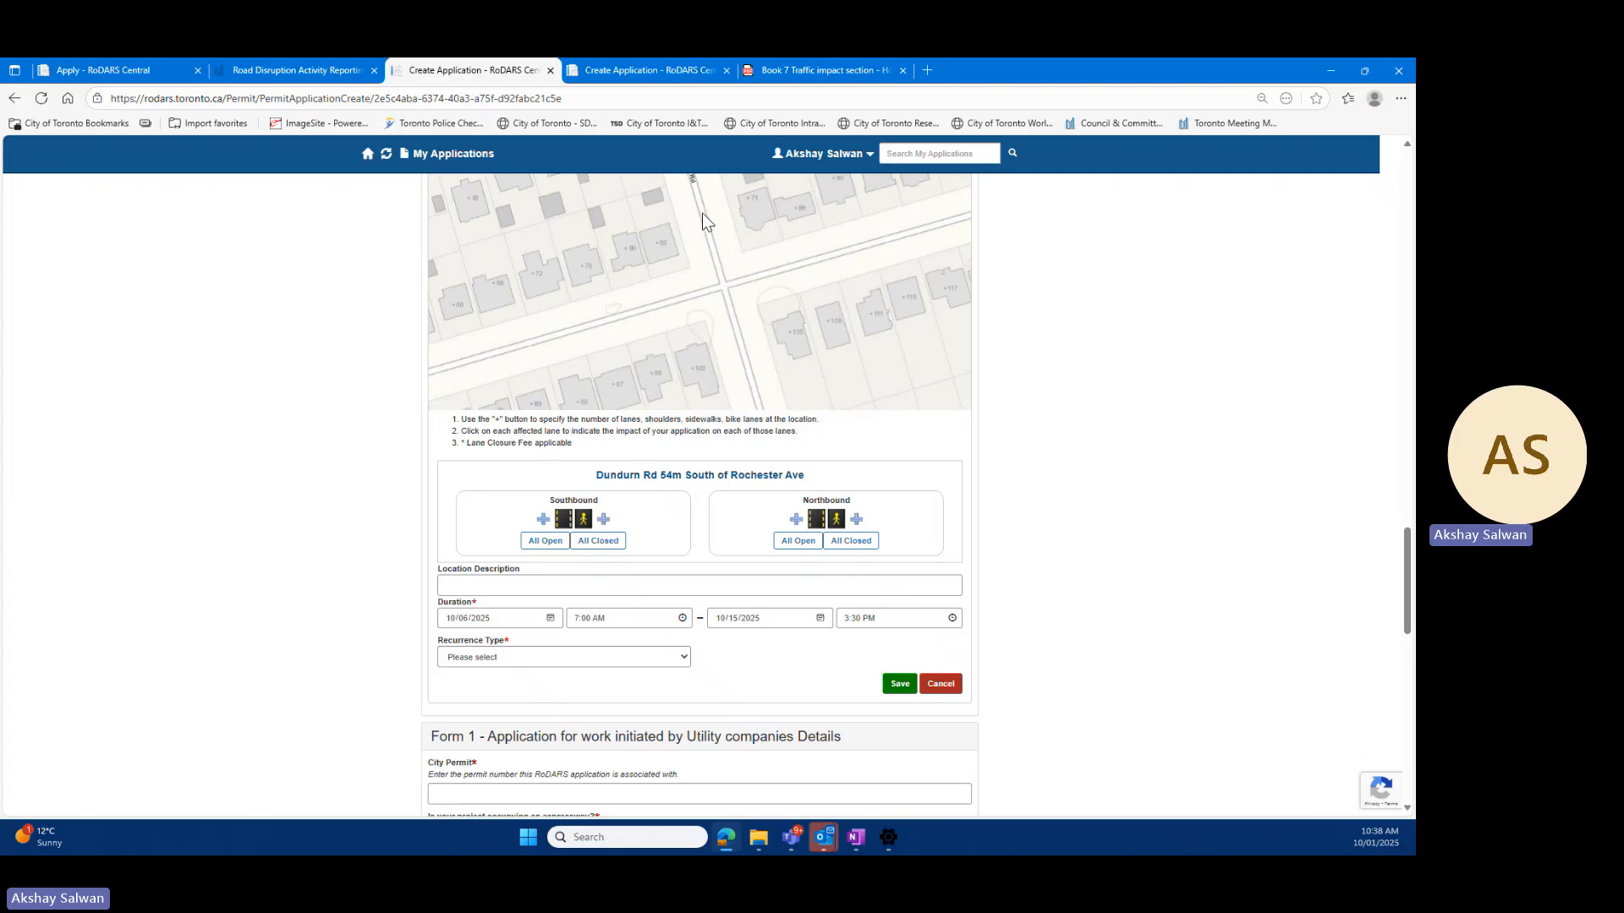
left_click(702, 213)
scroll(1042, 383, "down", 1)
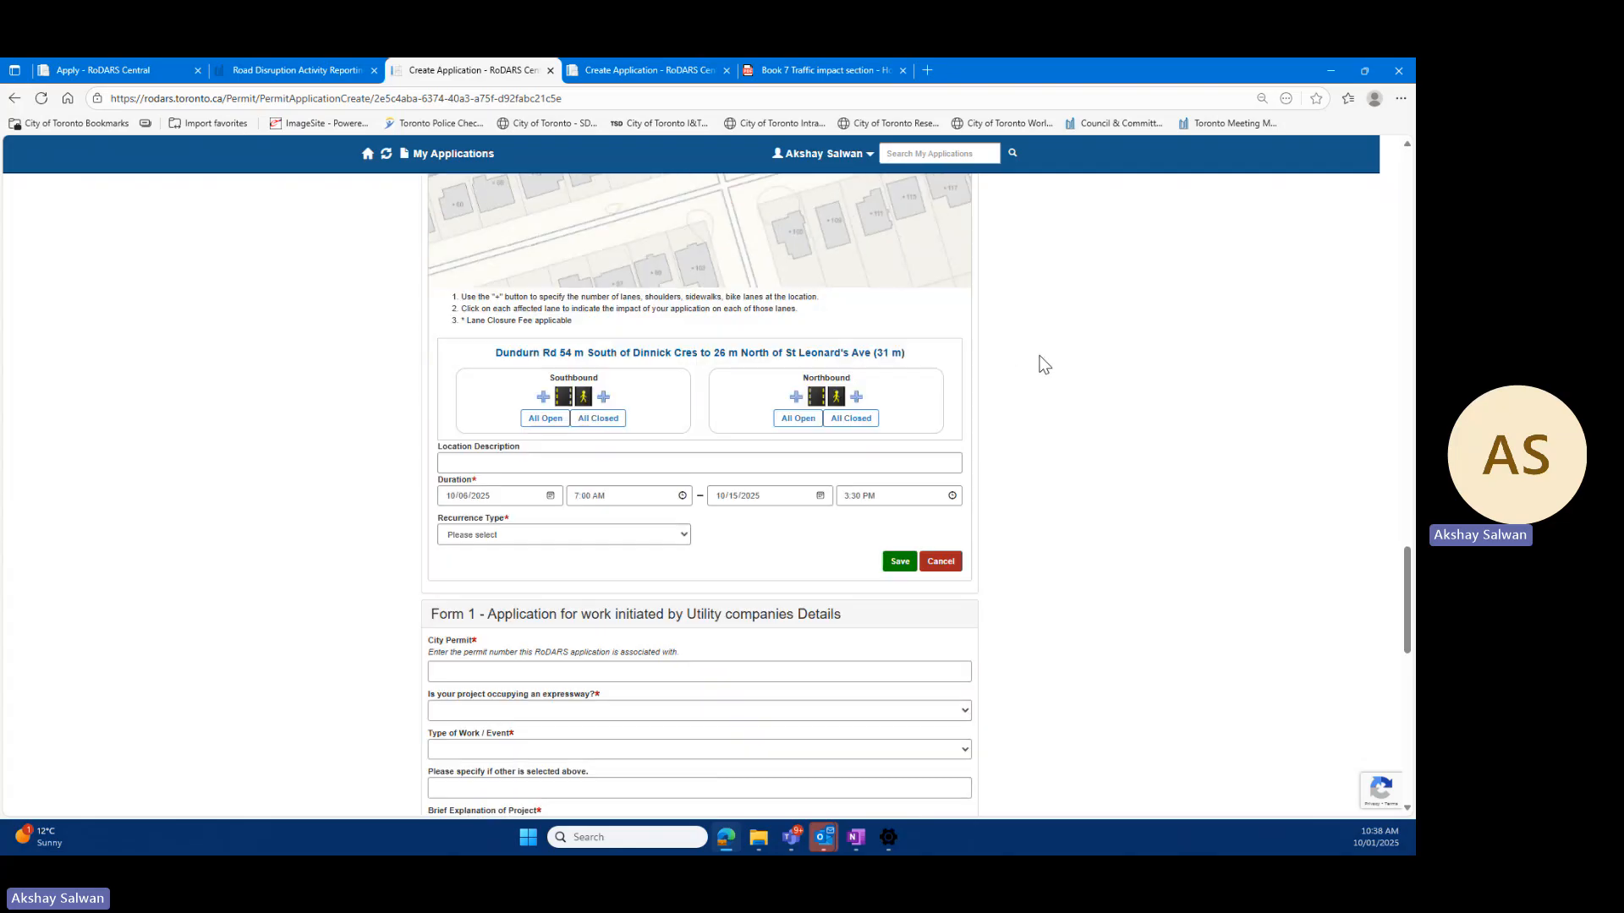
Step: Set the northbound sidewalk to Sidewalk Closed and its pedestrian option to Detour Path Provided, following the TS-23 layout
left_click(837, 398)
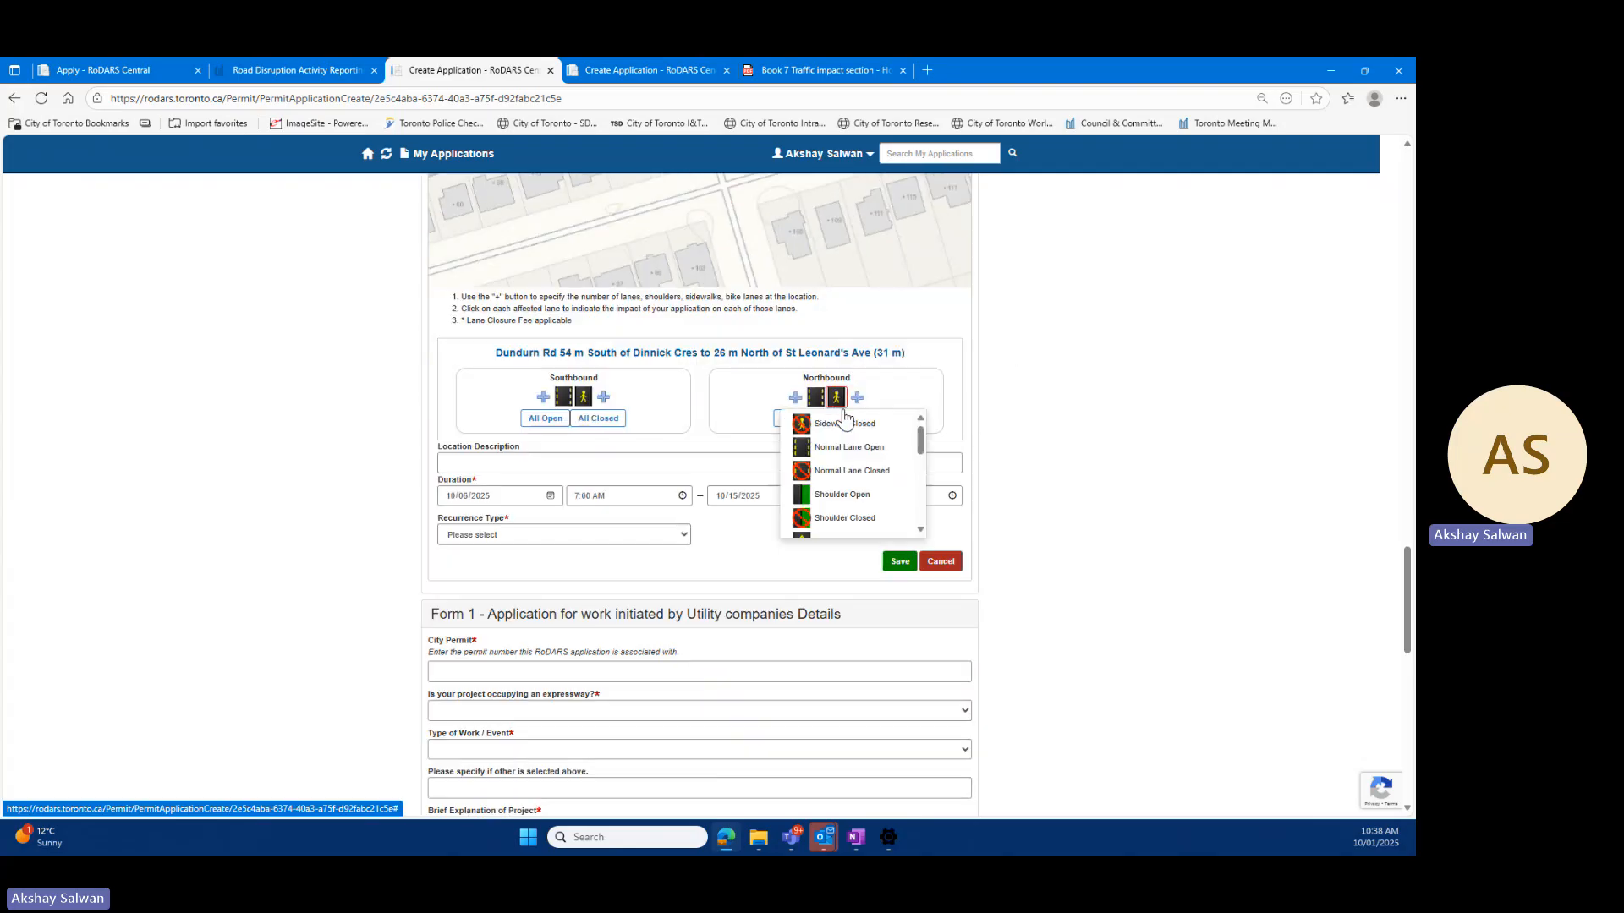
left_click(848, 424)
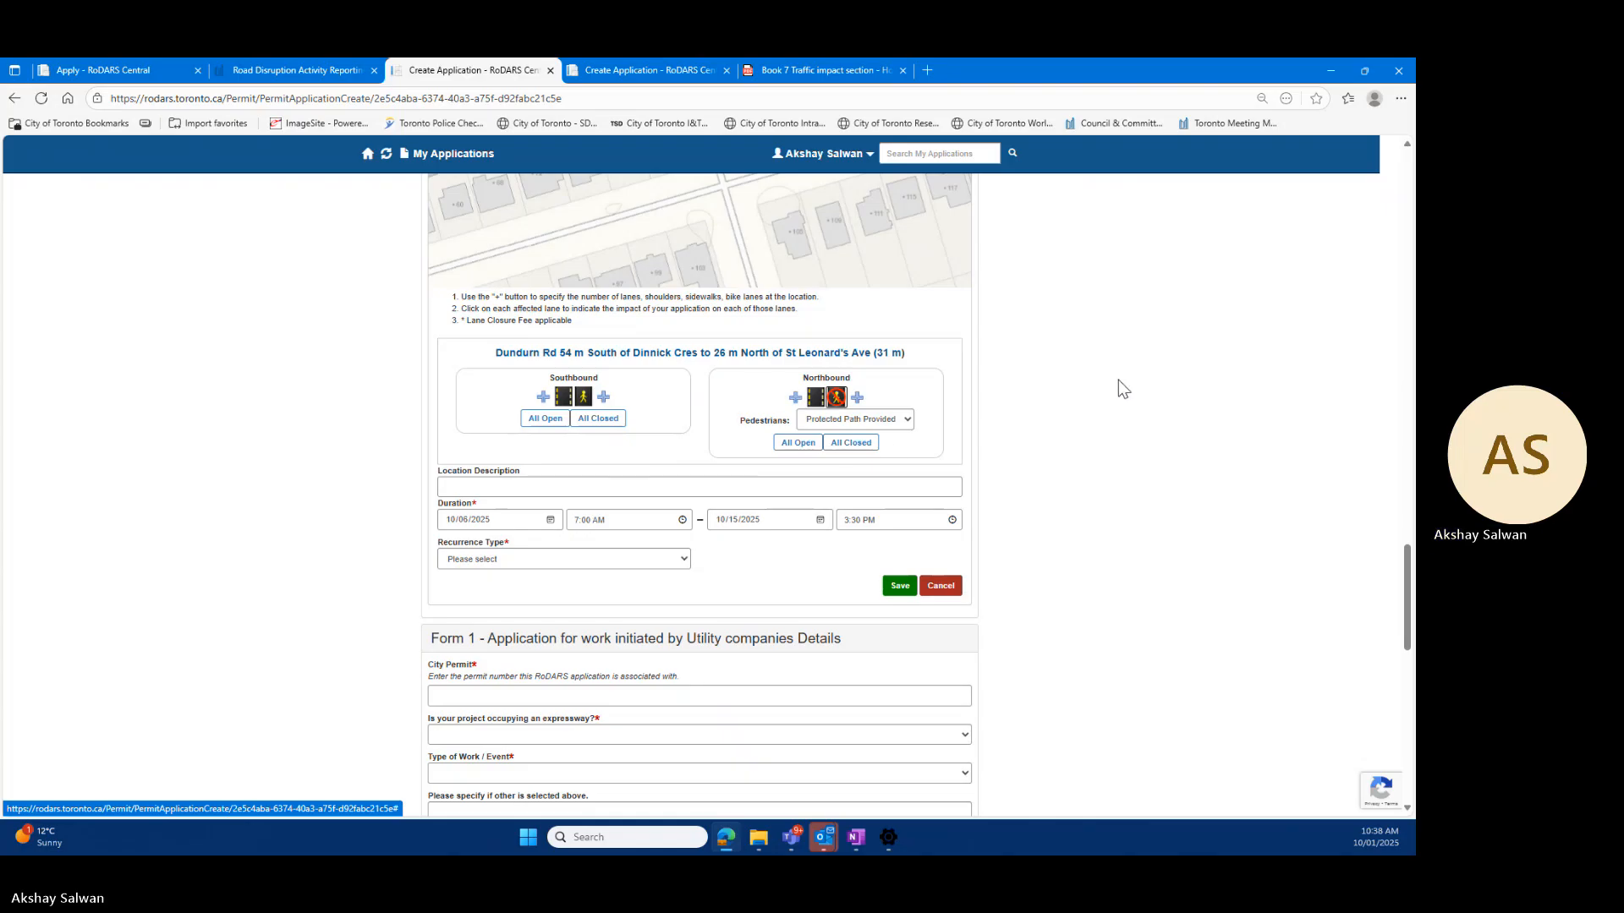
left_click(909, 421)
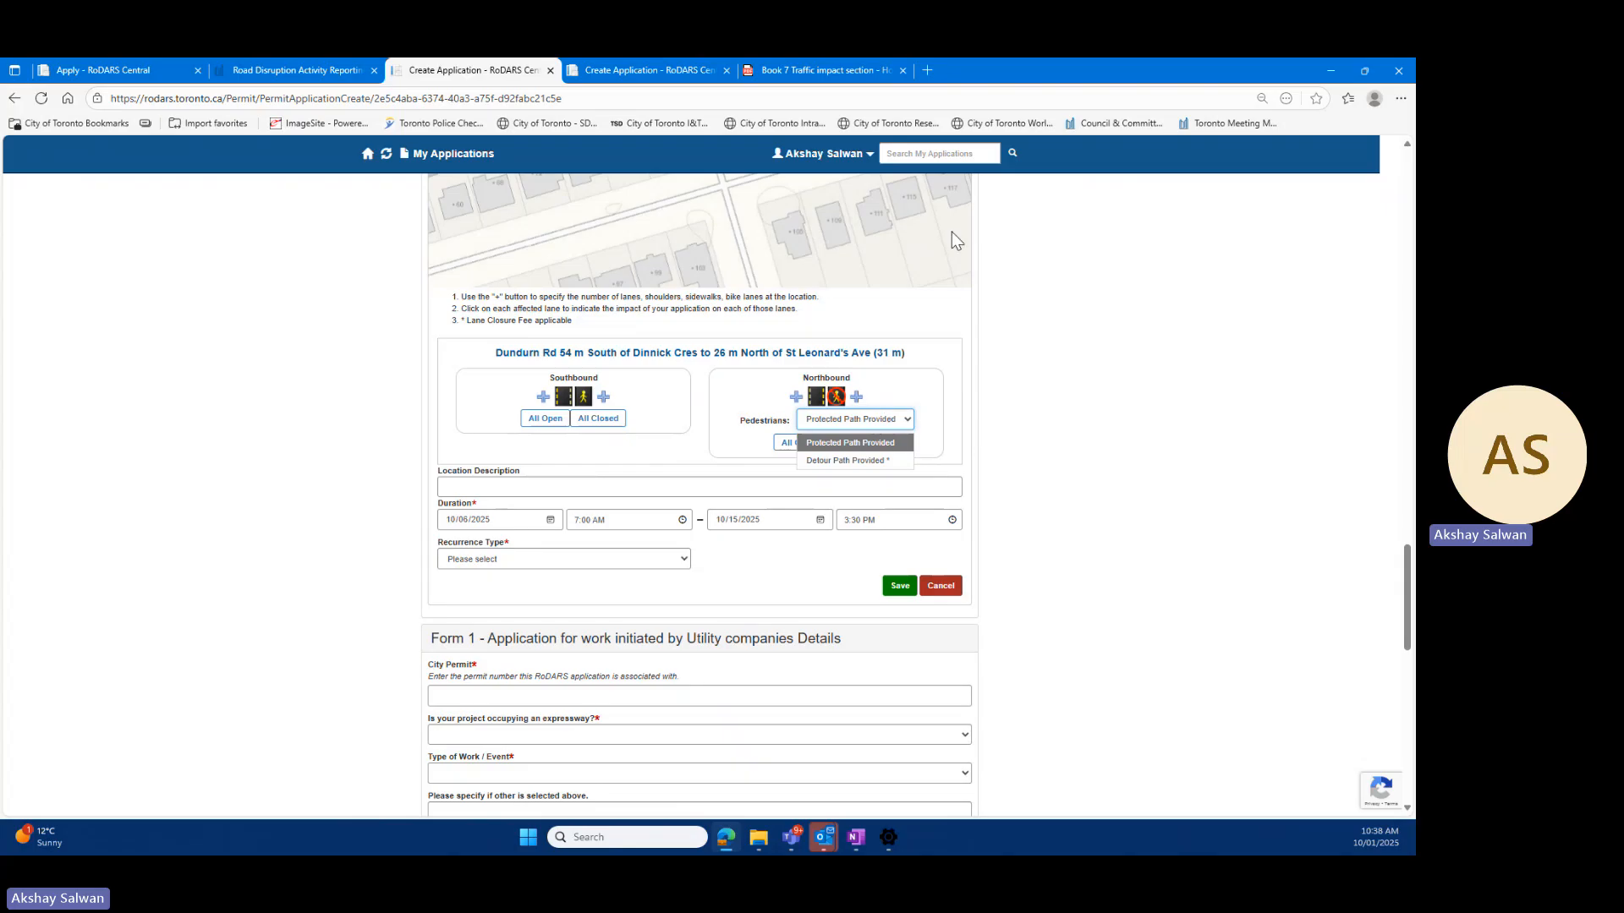
left_click(856, 76)
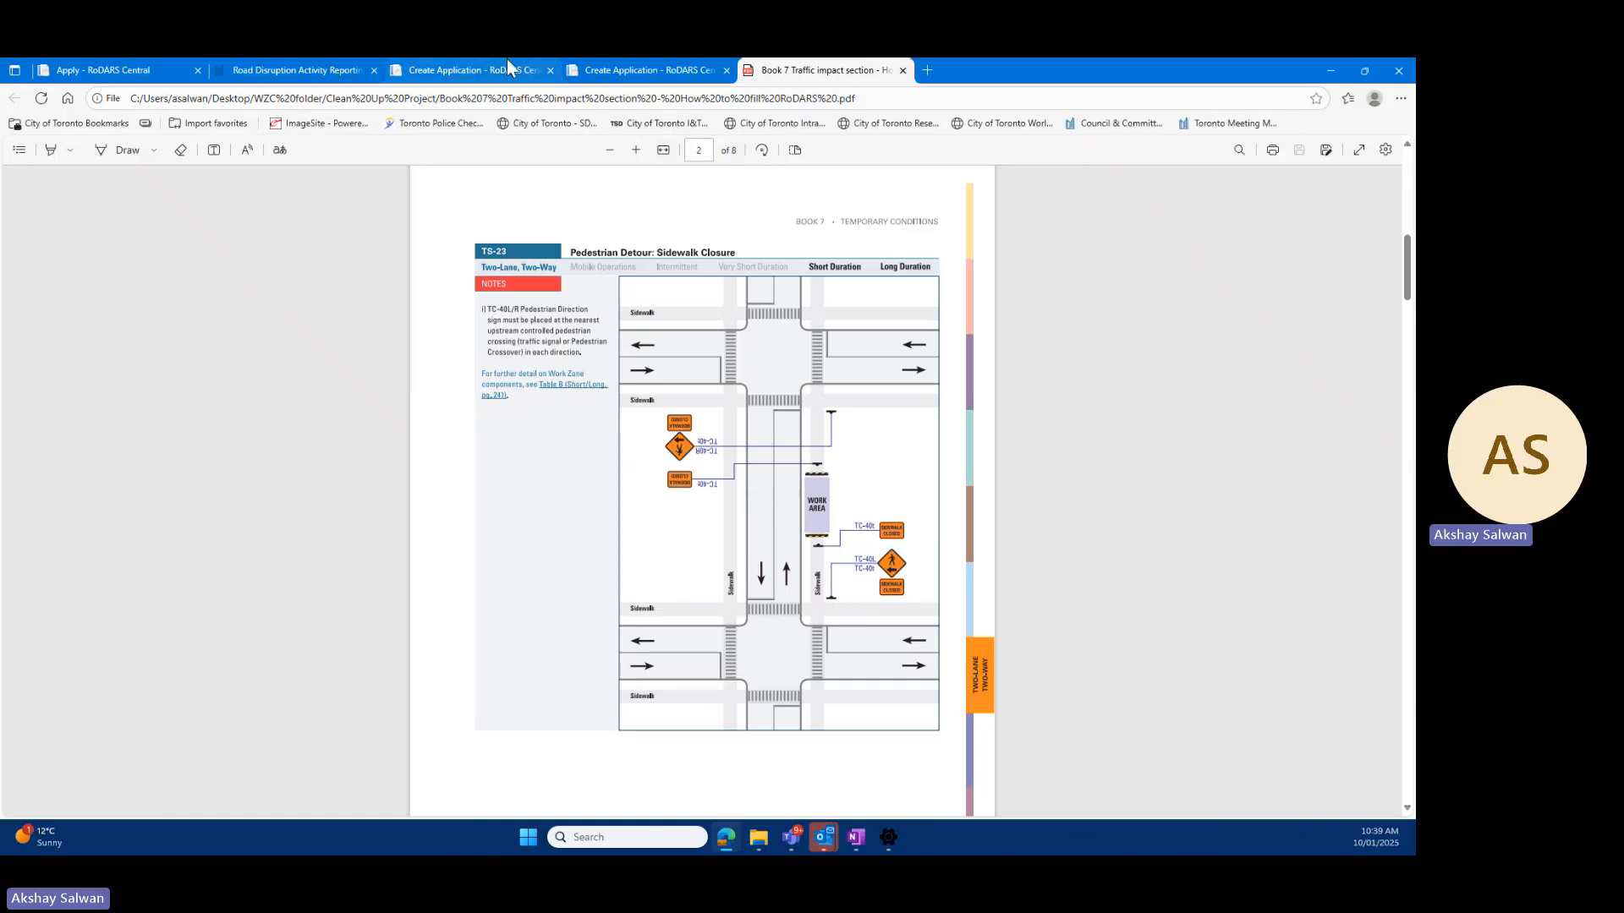
left_click(464, 68)
left_click(899, 420)
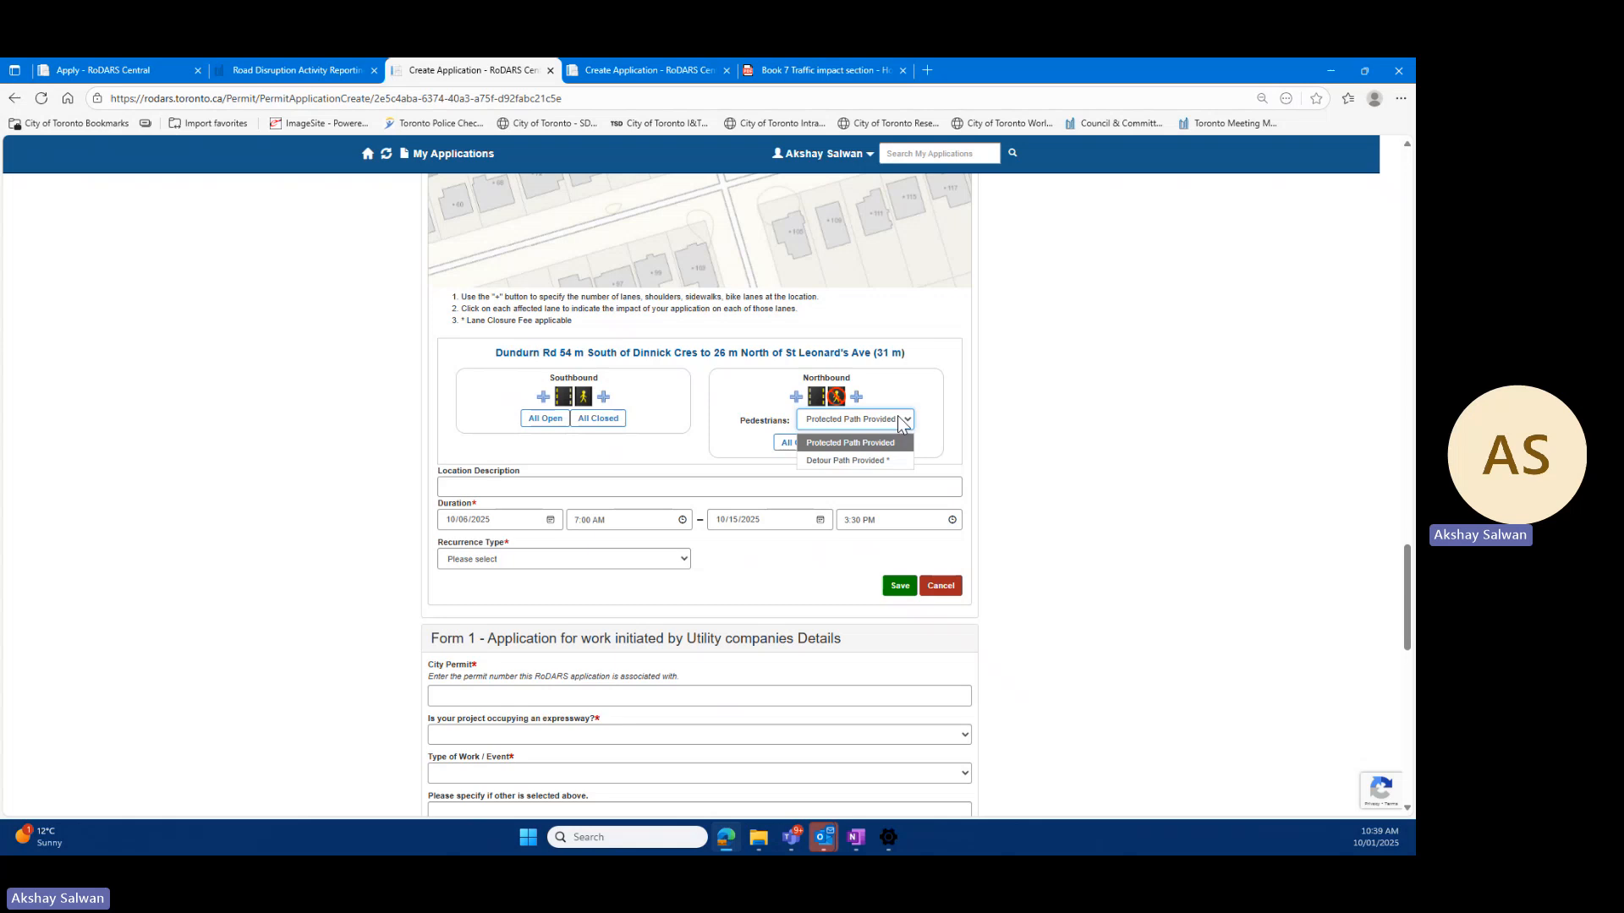
left_click(867, 460)
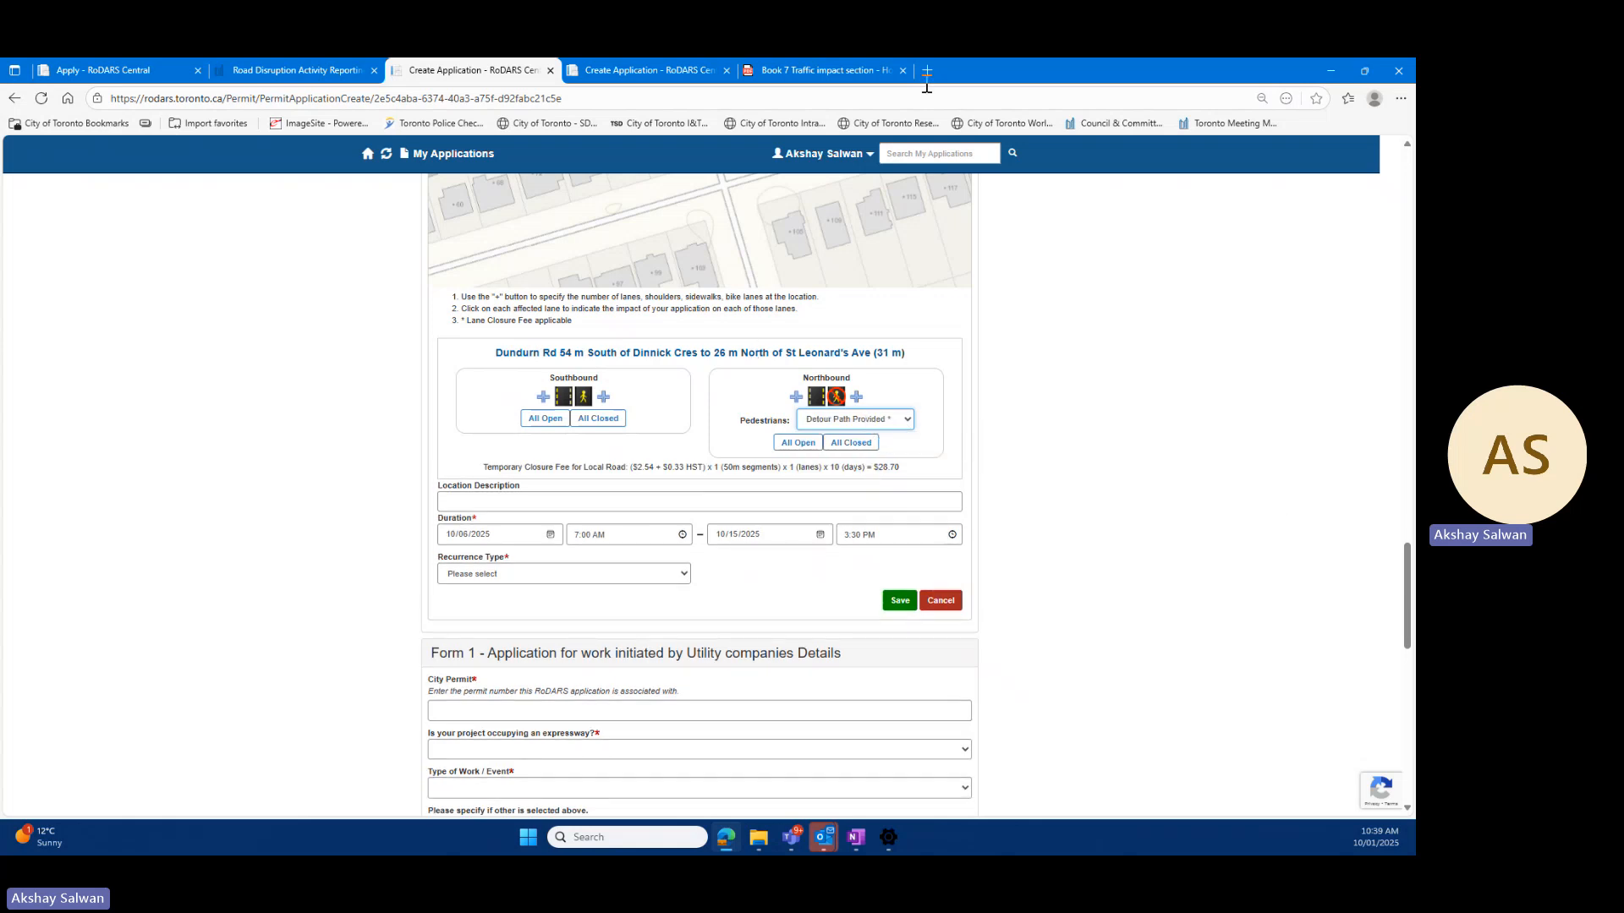
Step: Set the northbound pedestrian option to Protected Path Provided and compare the location's lane setup with the TS-23 layout
left_click(900, 415)
left_click(874, 440)
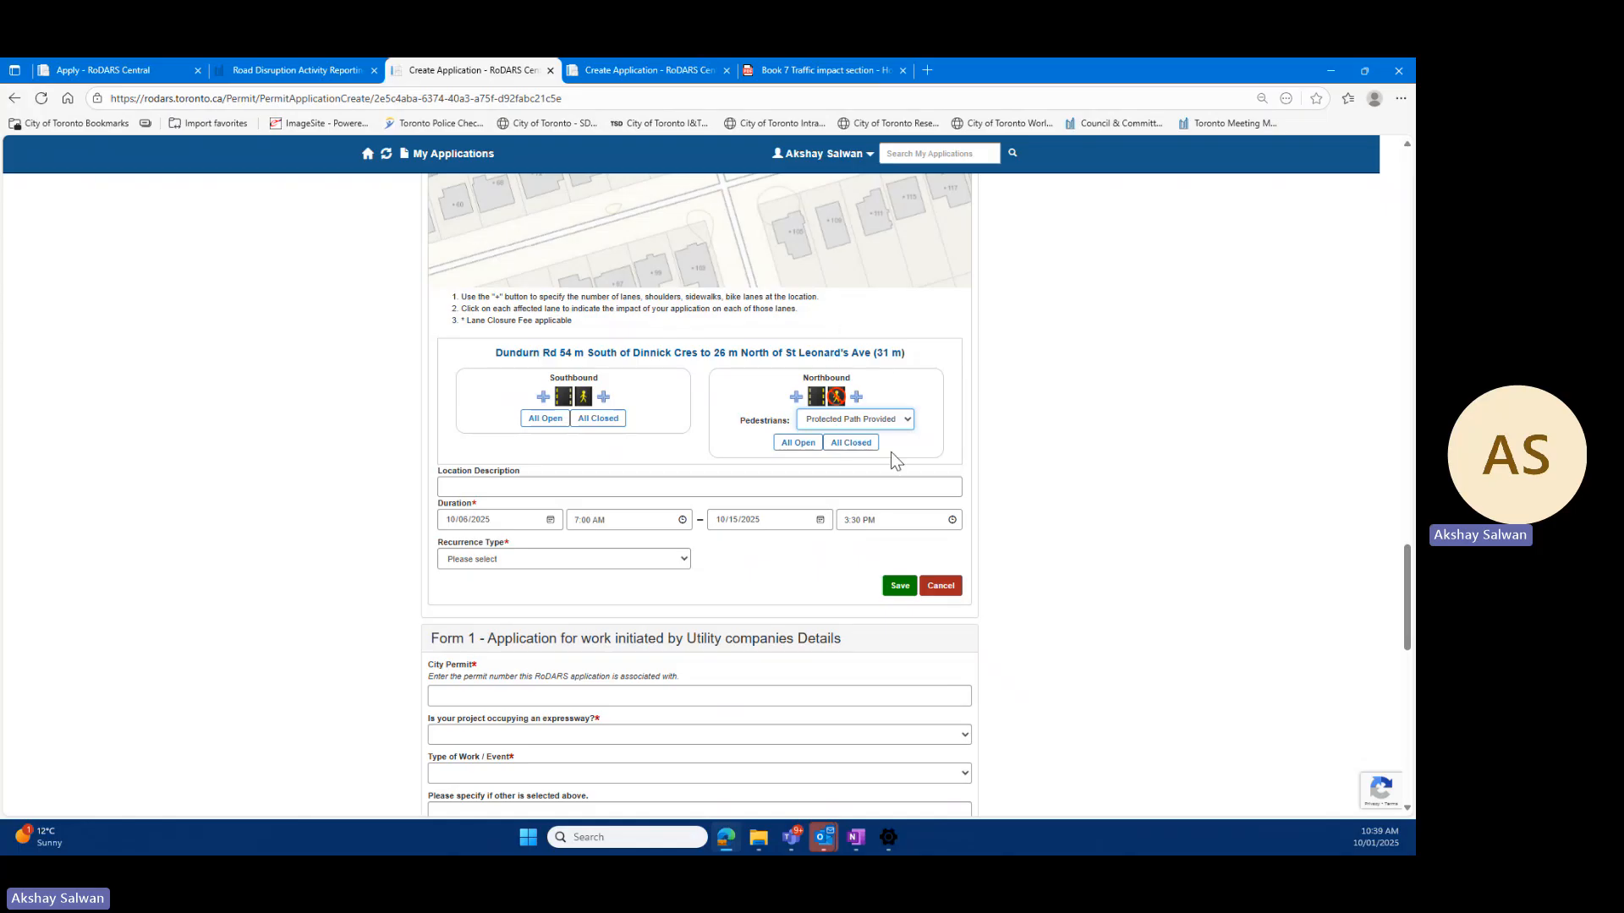
left_click(825, 71)
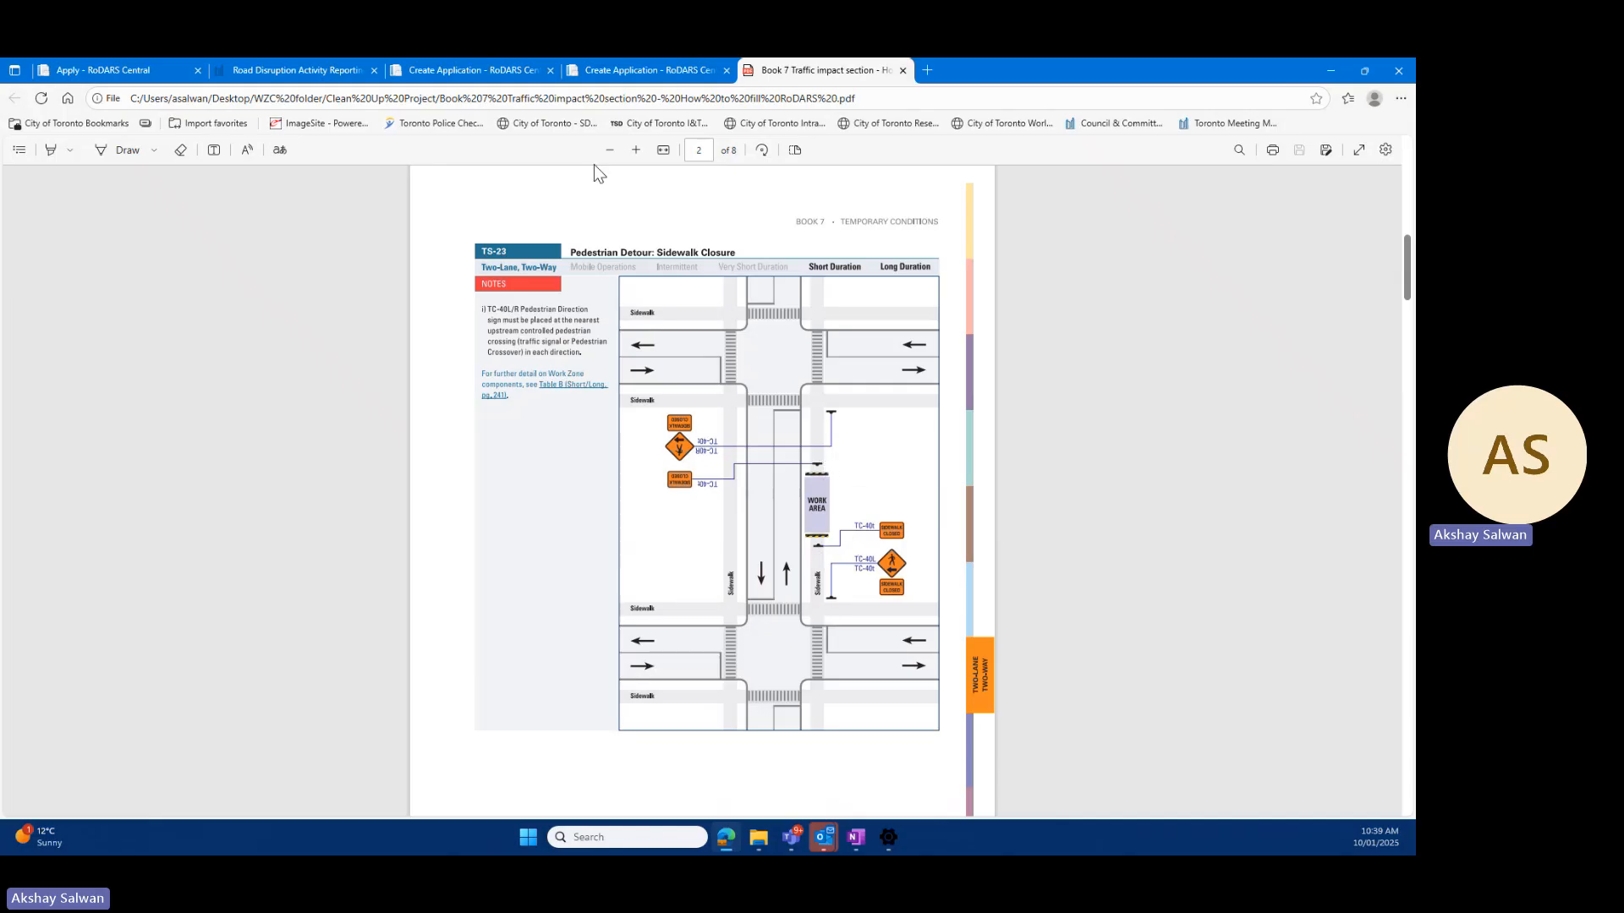
left_click(494, 59)
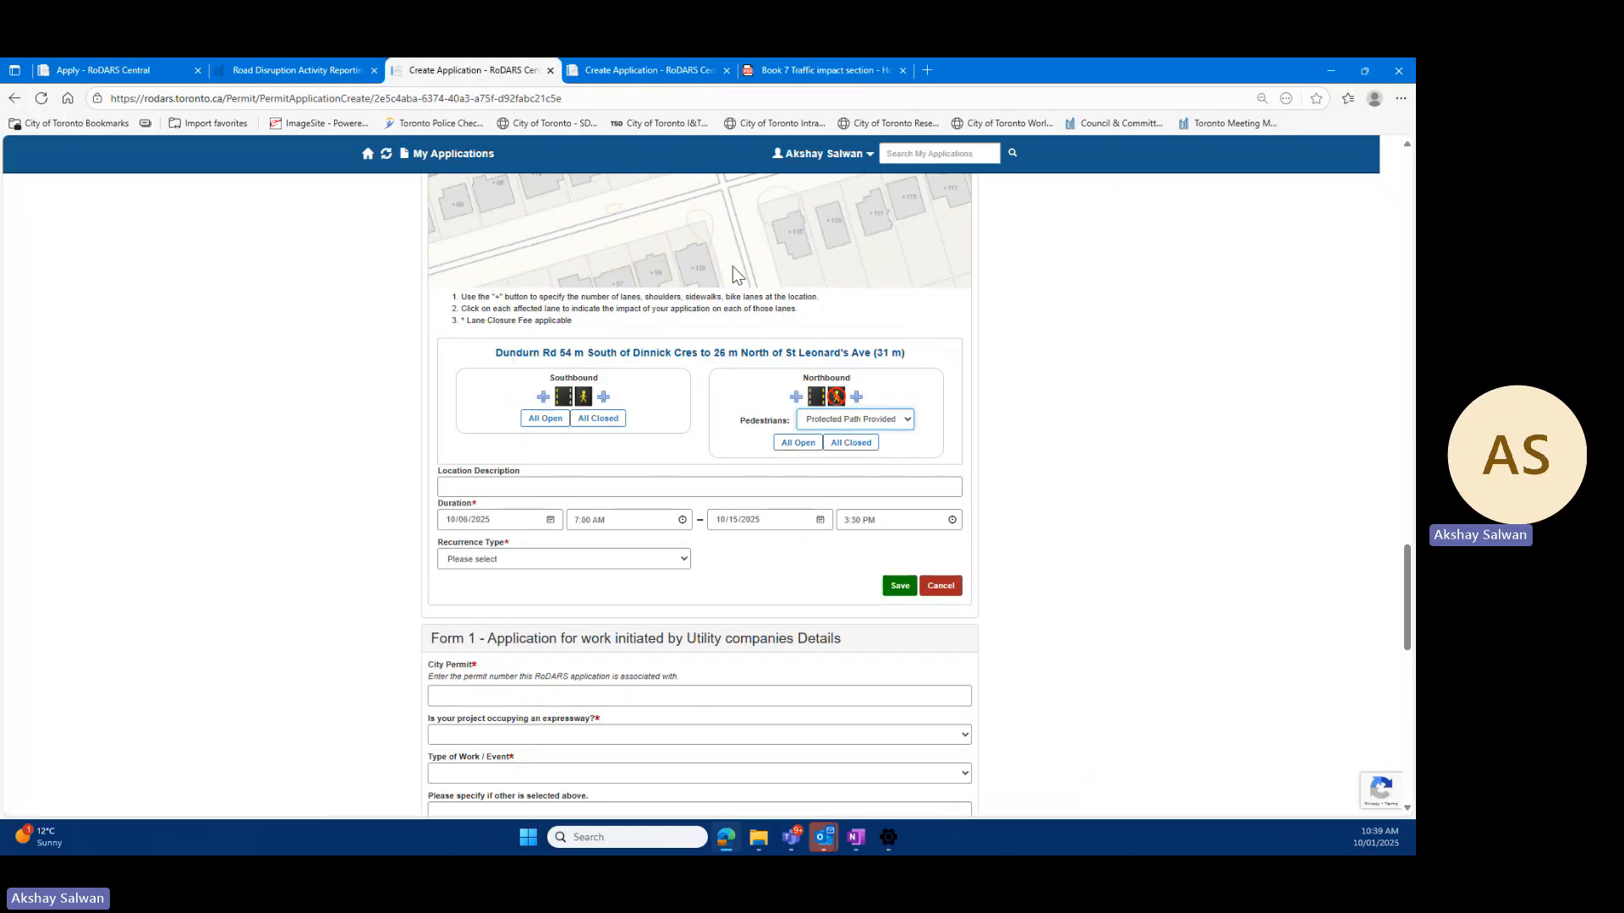
left_click(859, 61)
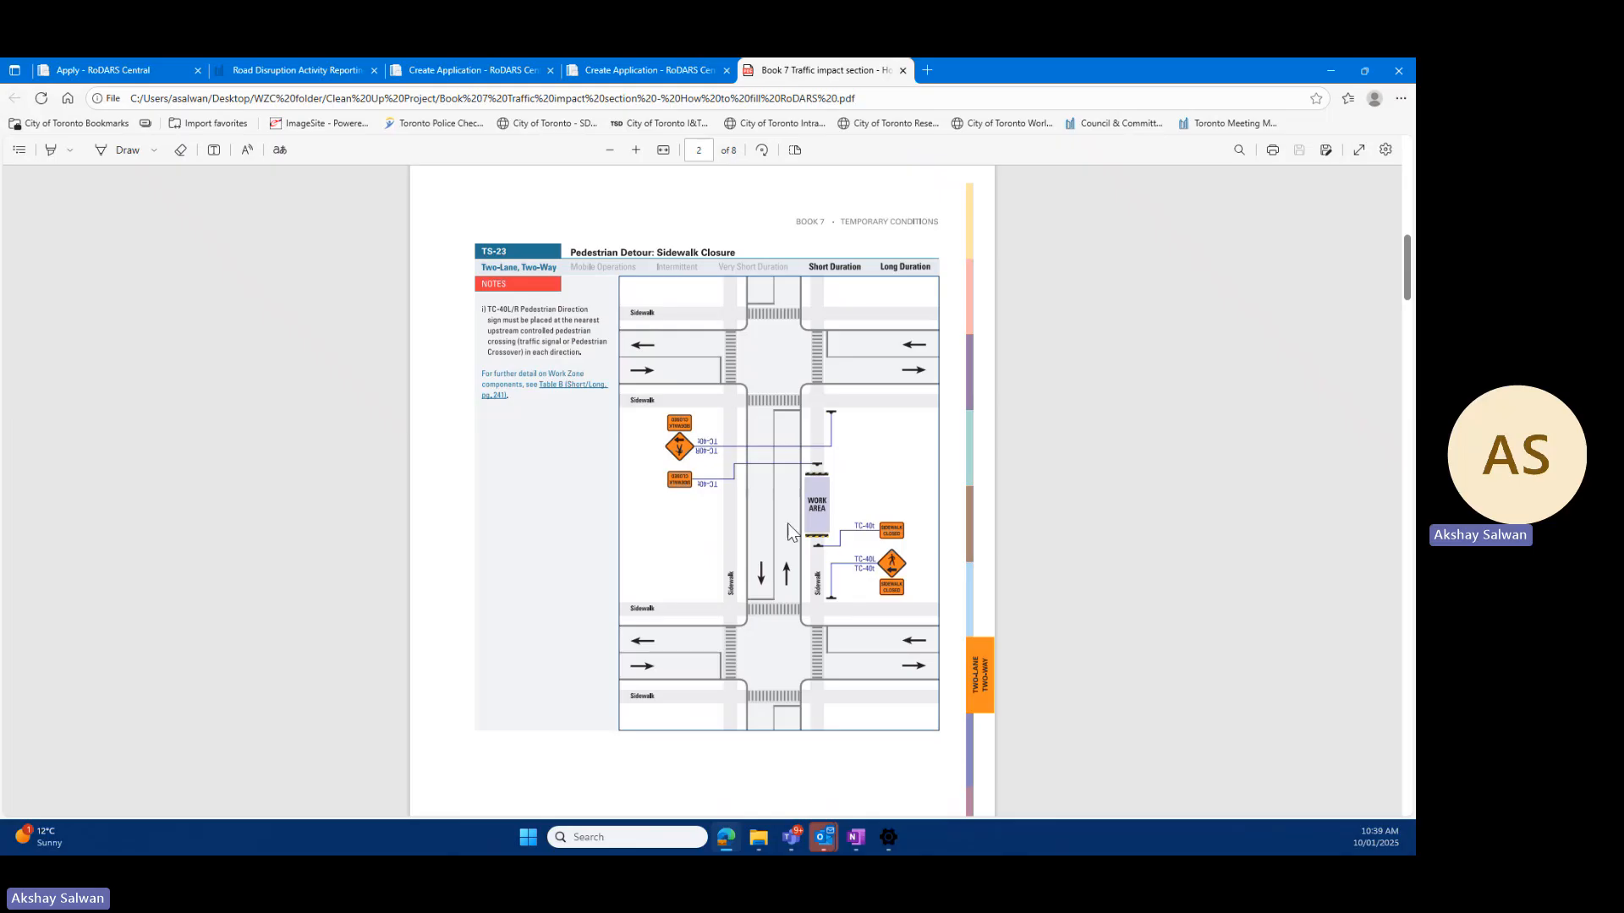
left_click(473, 70)
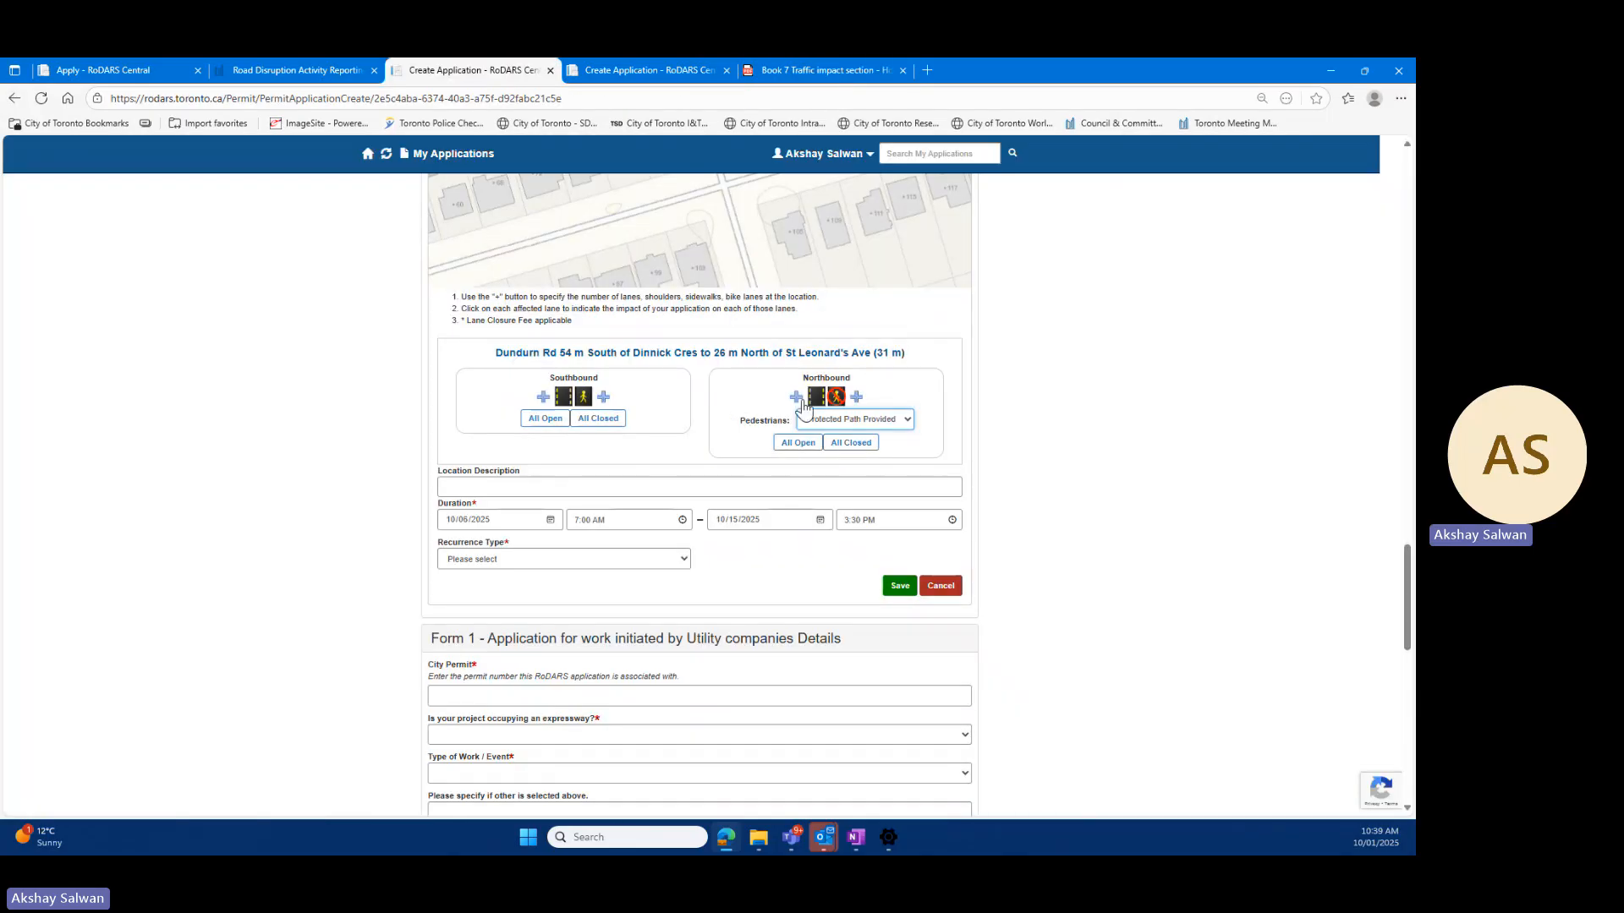
Step: Set the northbound traffic lane to Normal Lane Closed and discard the unsaved Dundurn Rd location
left_click(817, 393)
left_click(830, 434)
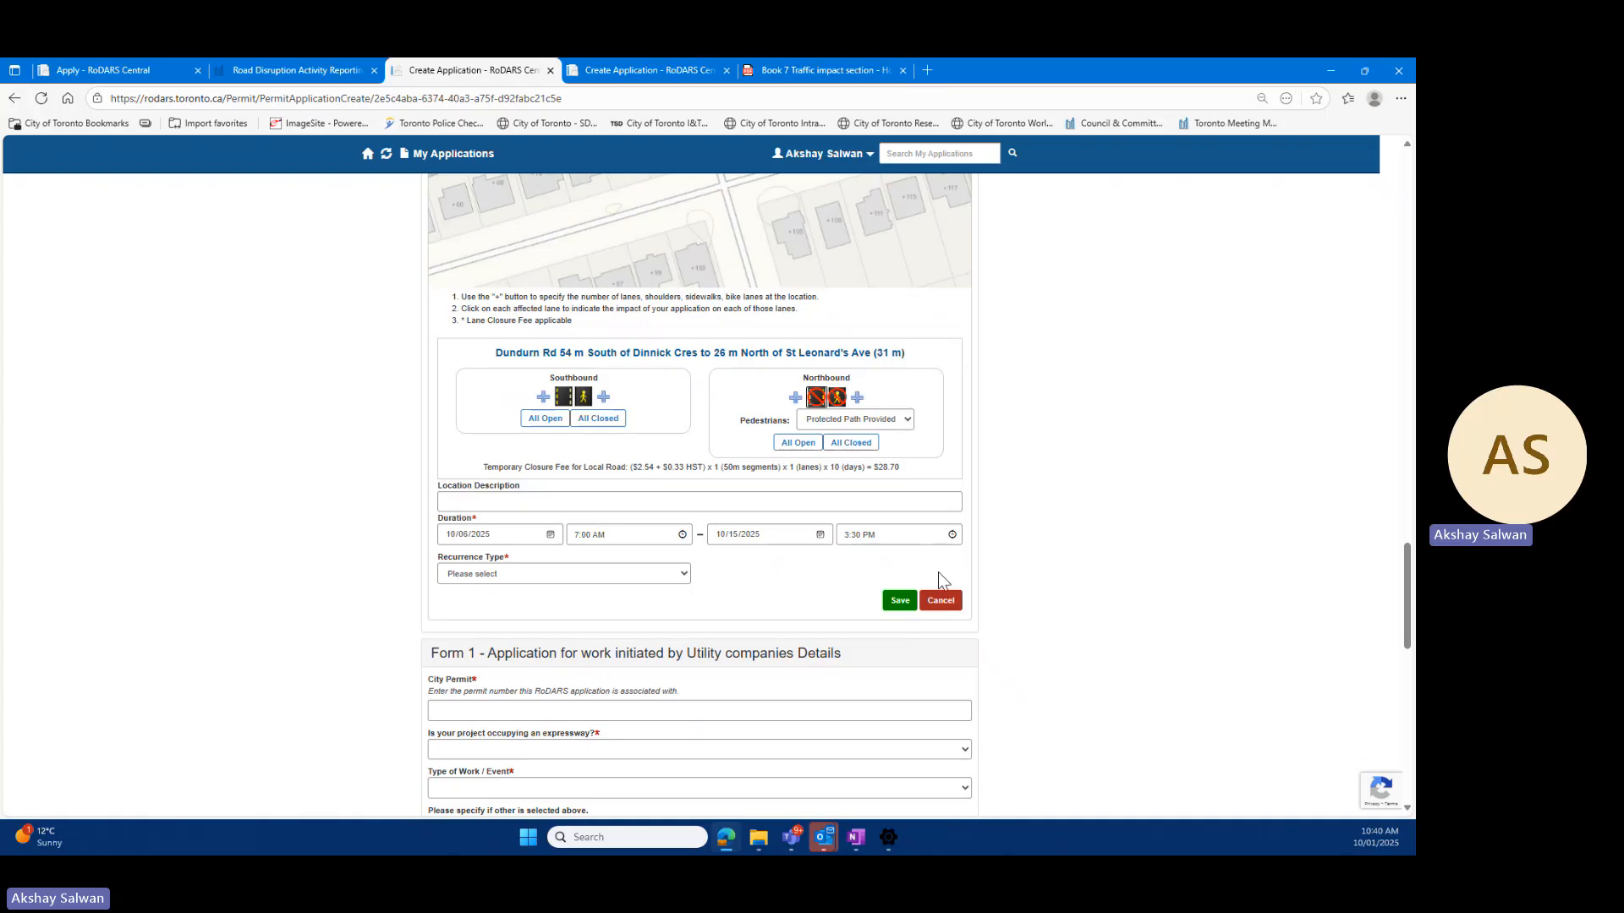
left_click(940, 599)
Step: Switch to the Book 7 PDF and view the TS-27 single-file bicycle lane diversion layout on page 3
left_click(870, 67)
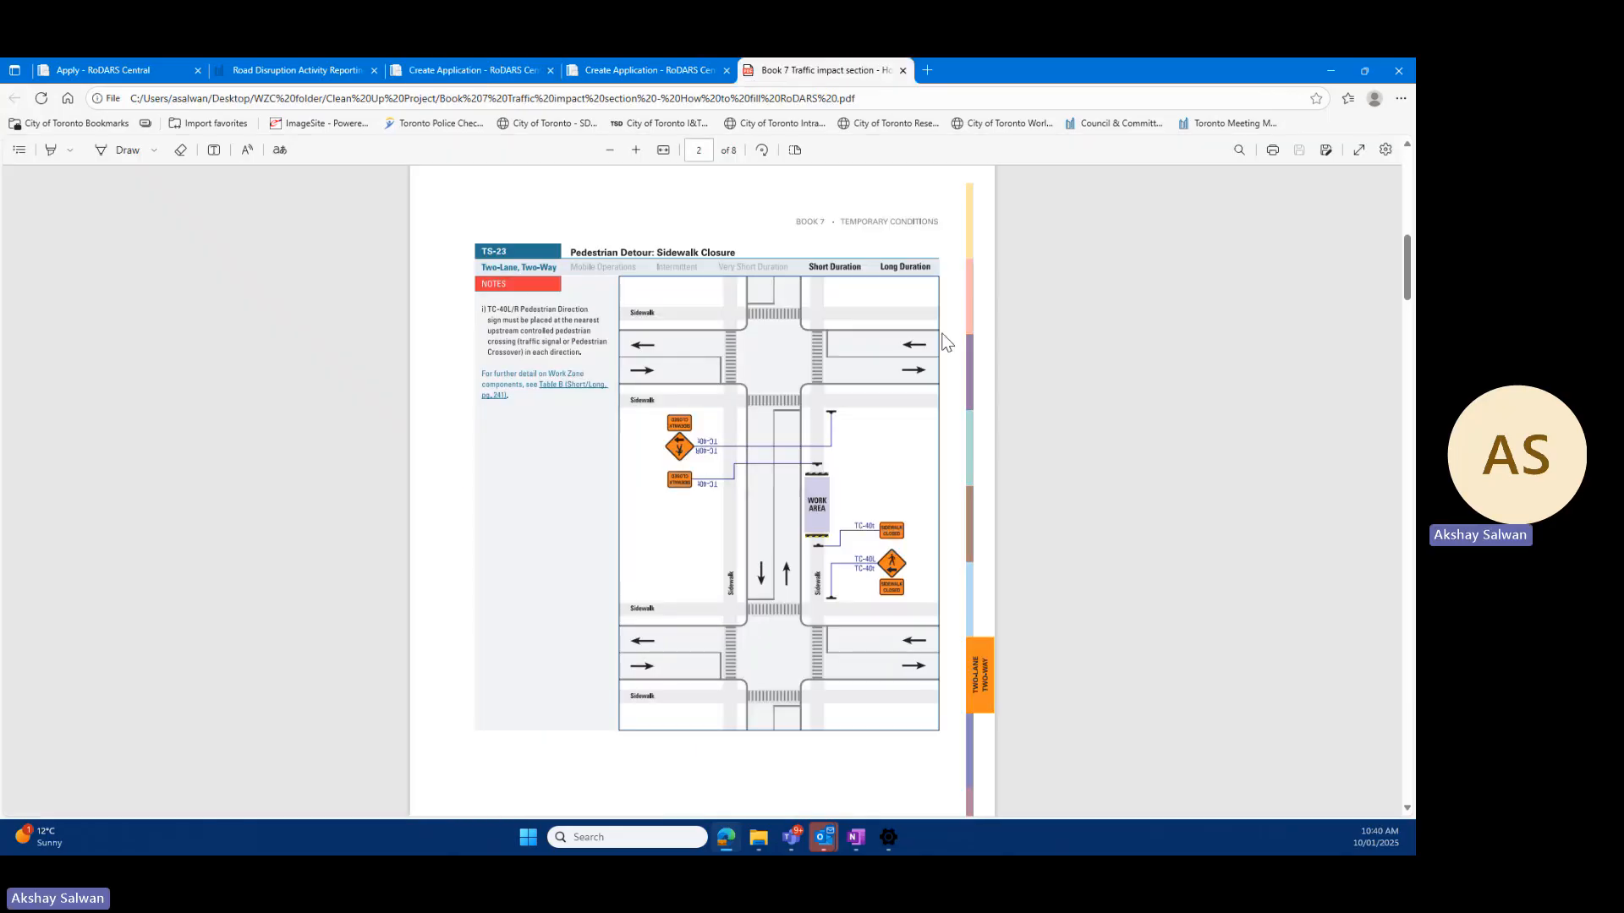
scroll(943, 334, "down", 10)
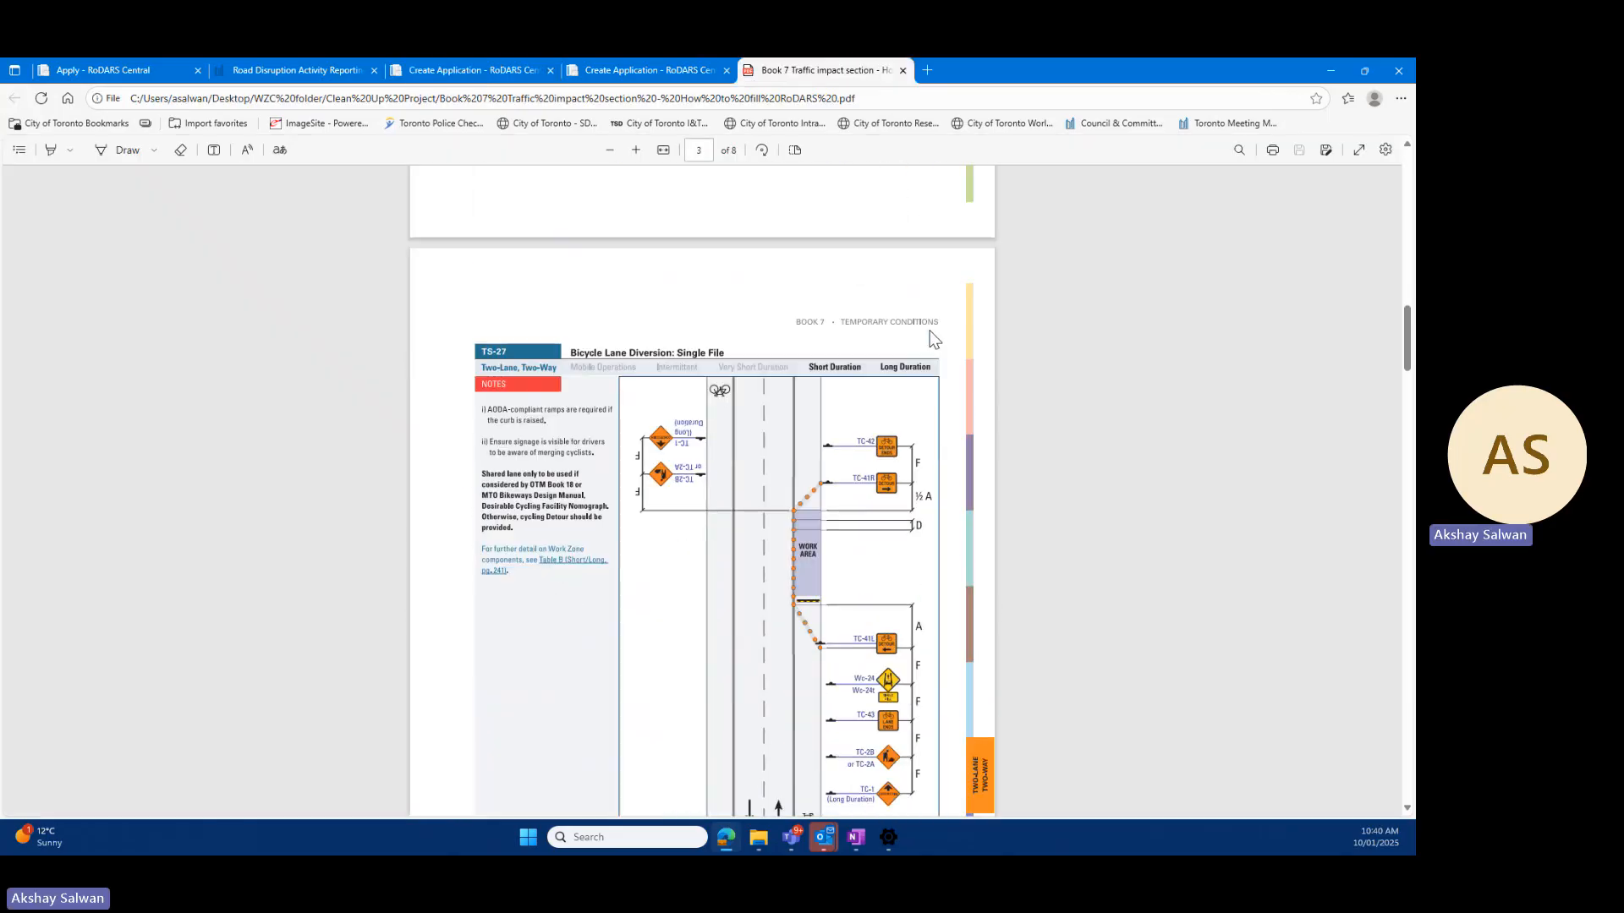
scroll(932, 339, "down", 2)
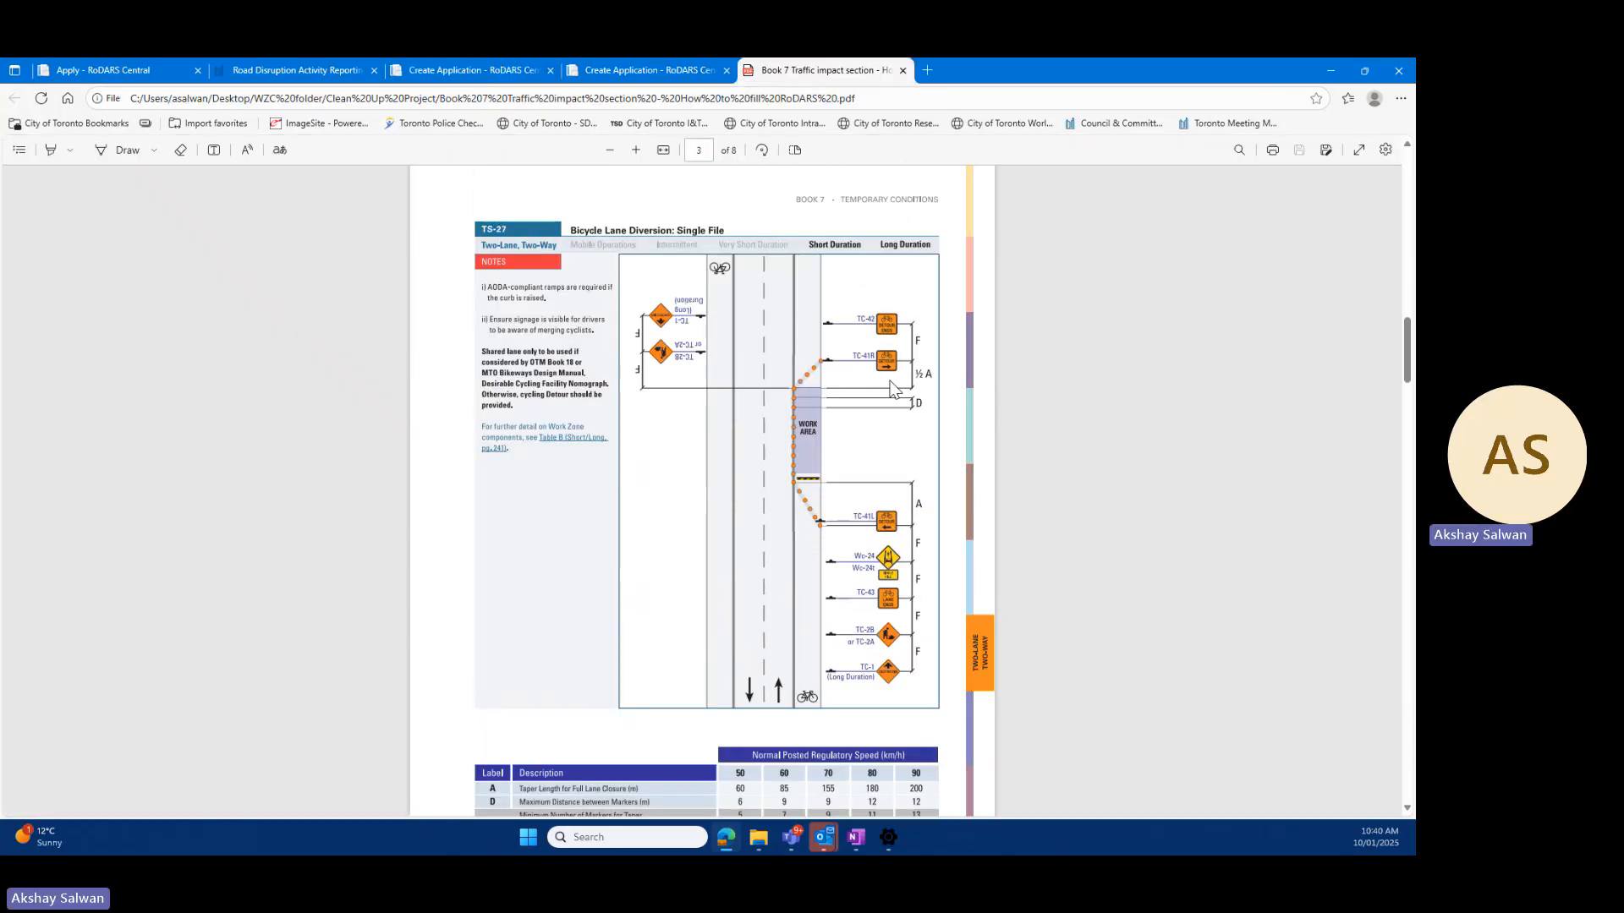
Step: Return to the RoDARS application and mark a map location on Eglinton Ave E from west of Forman Ave to east of Banff Rd
left_click(487, 75)
scroll(1232, 530, "up", 3)
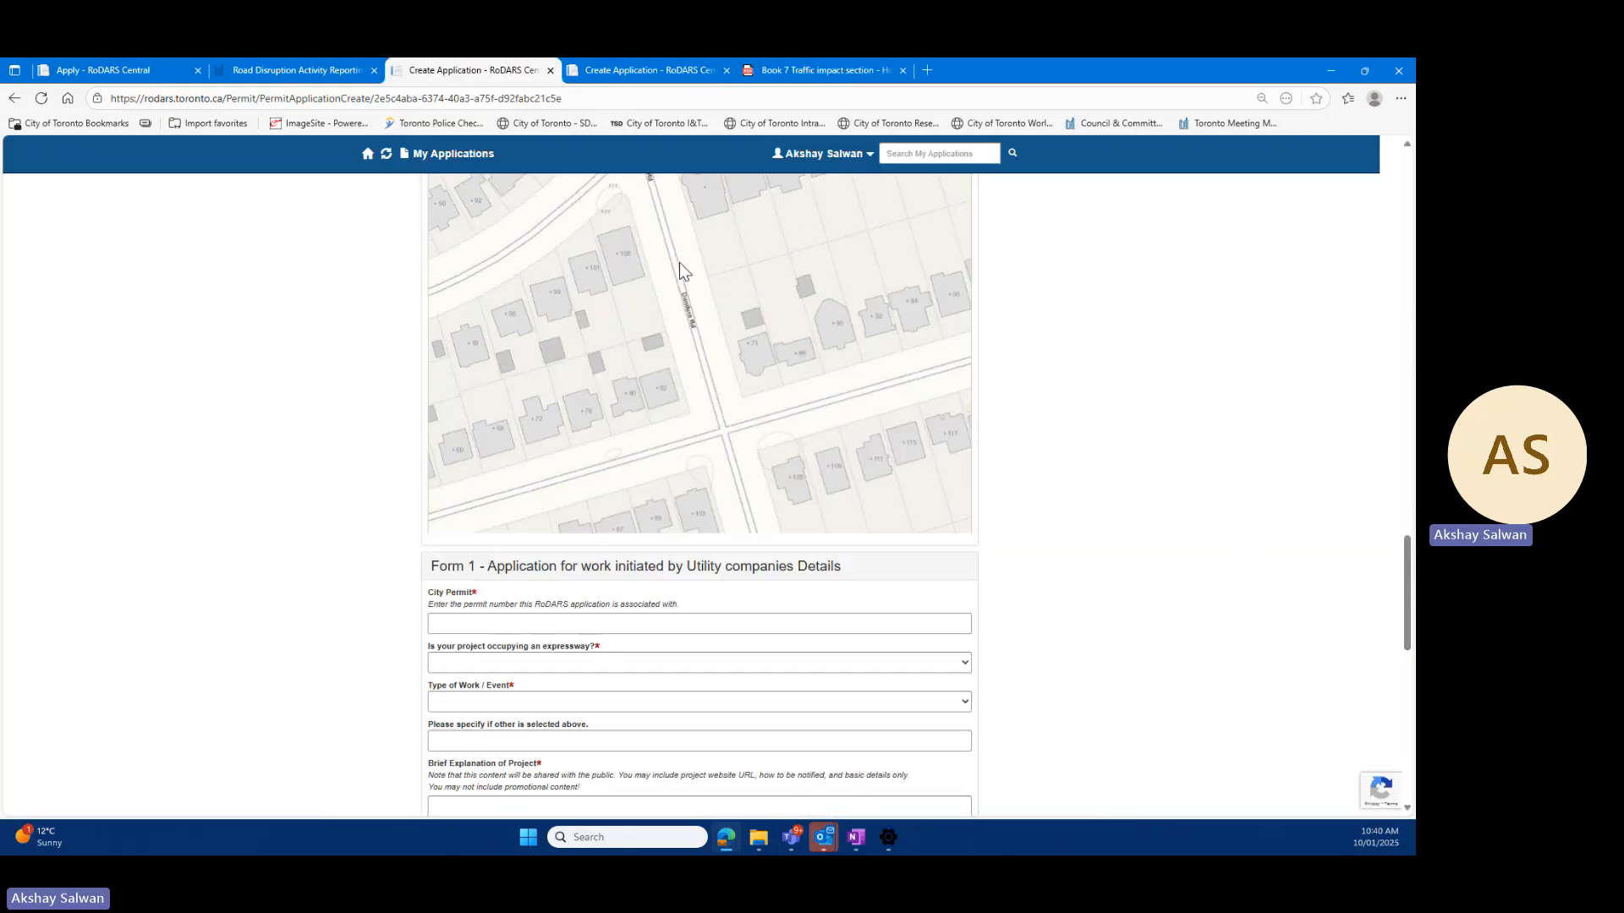
scroll(749, 332, "down", 2)
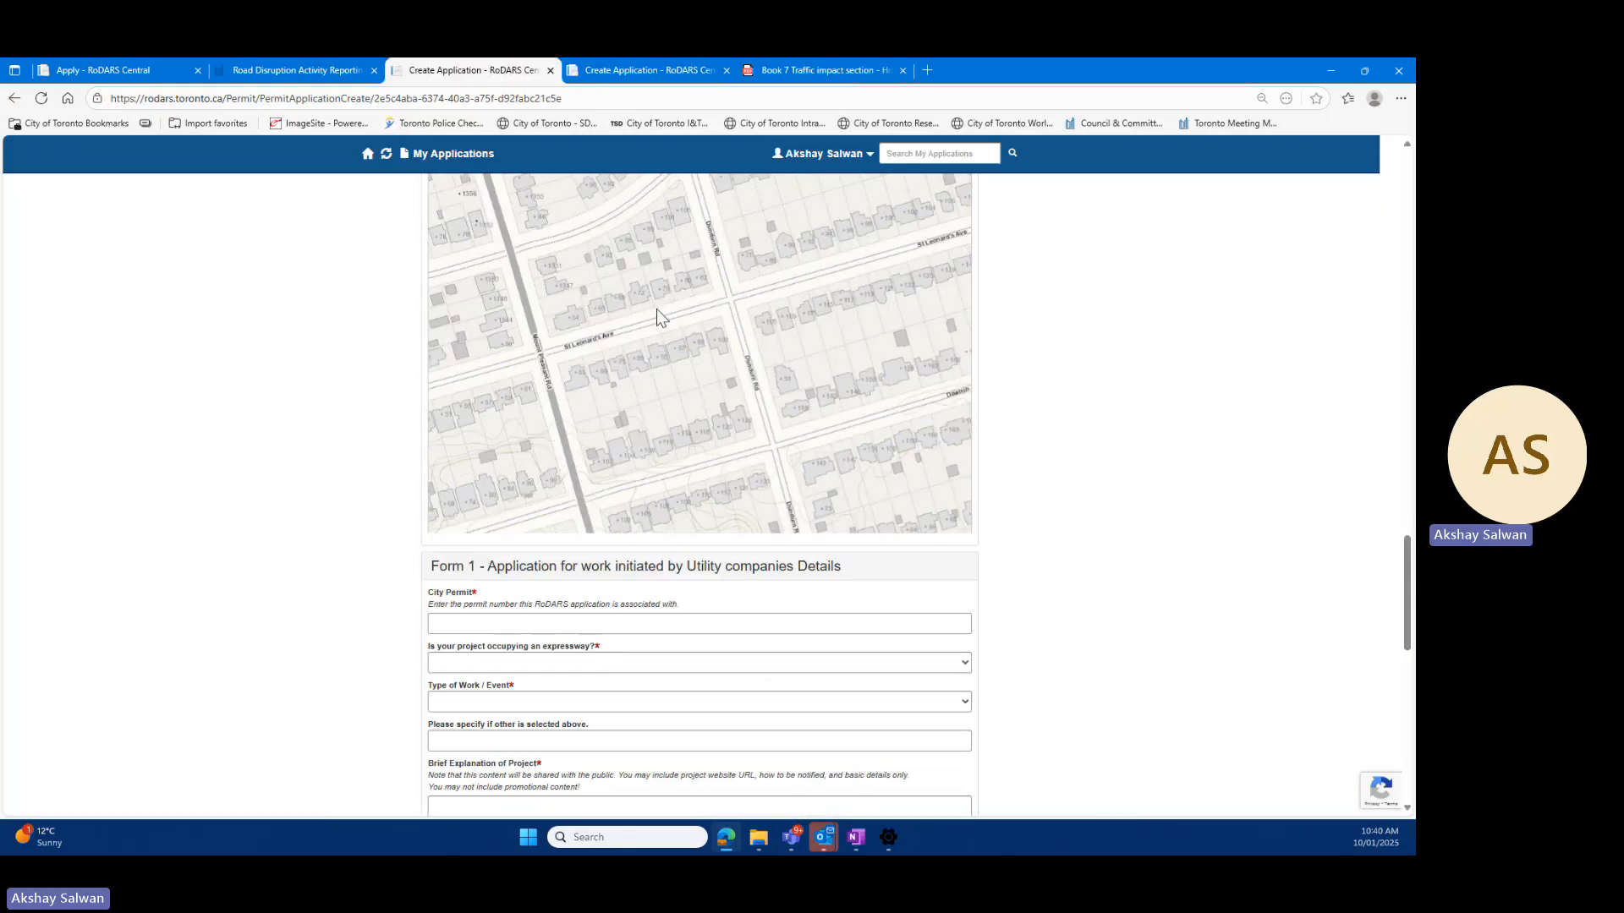
scroll(785, 267, "down", 2)
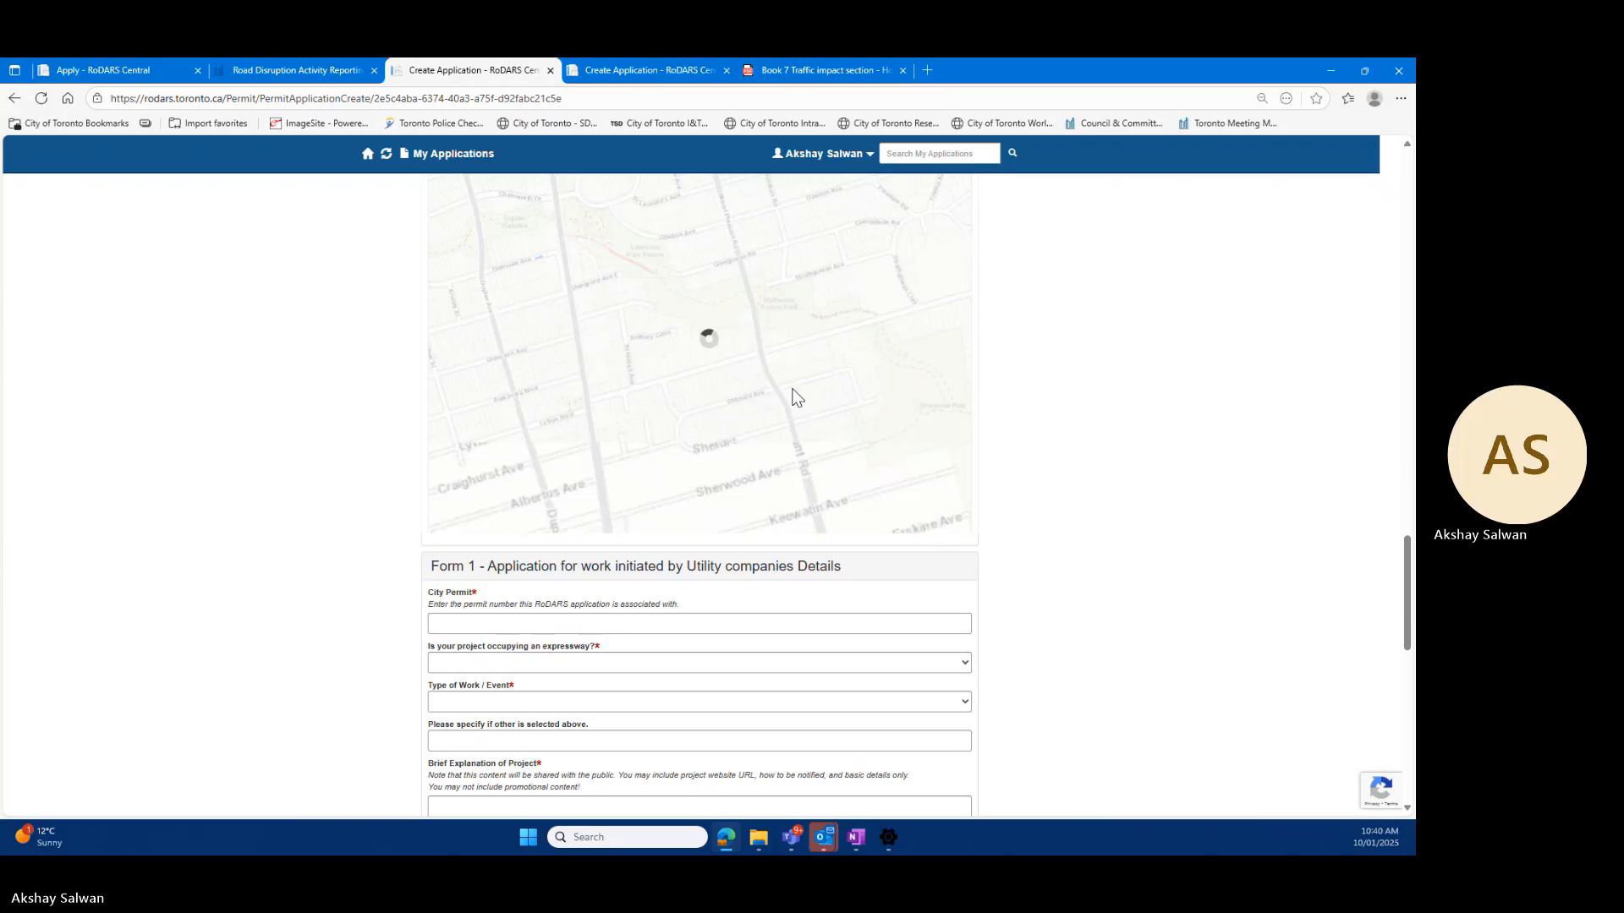
scroll(718, 302, "down", 2)
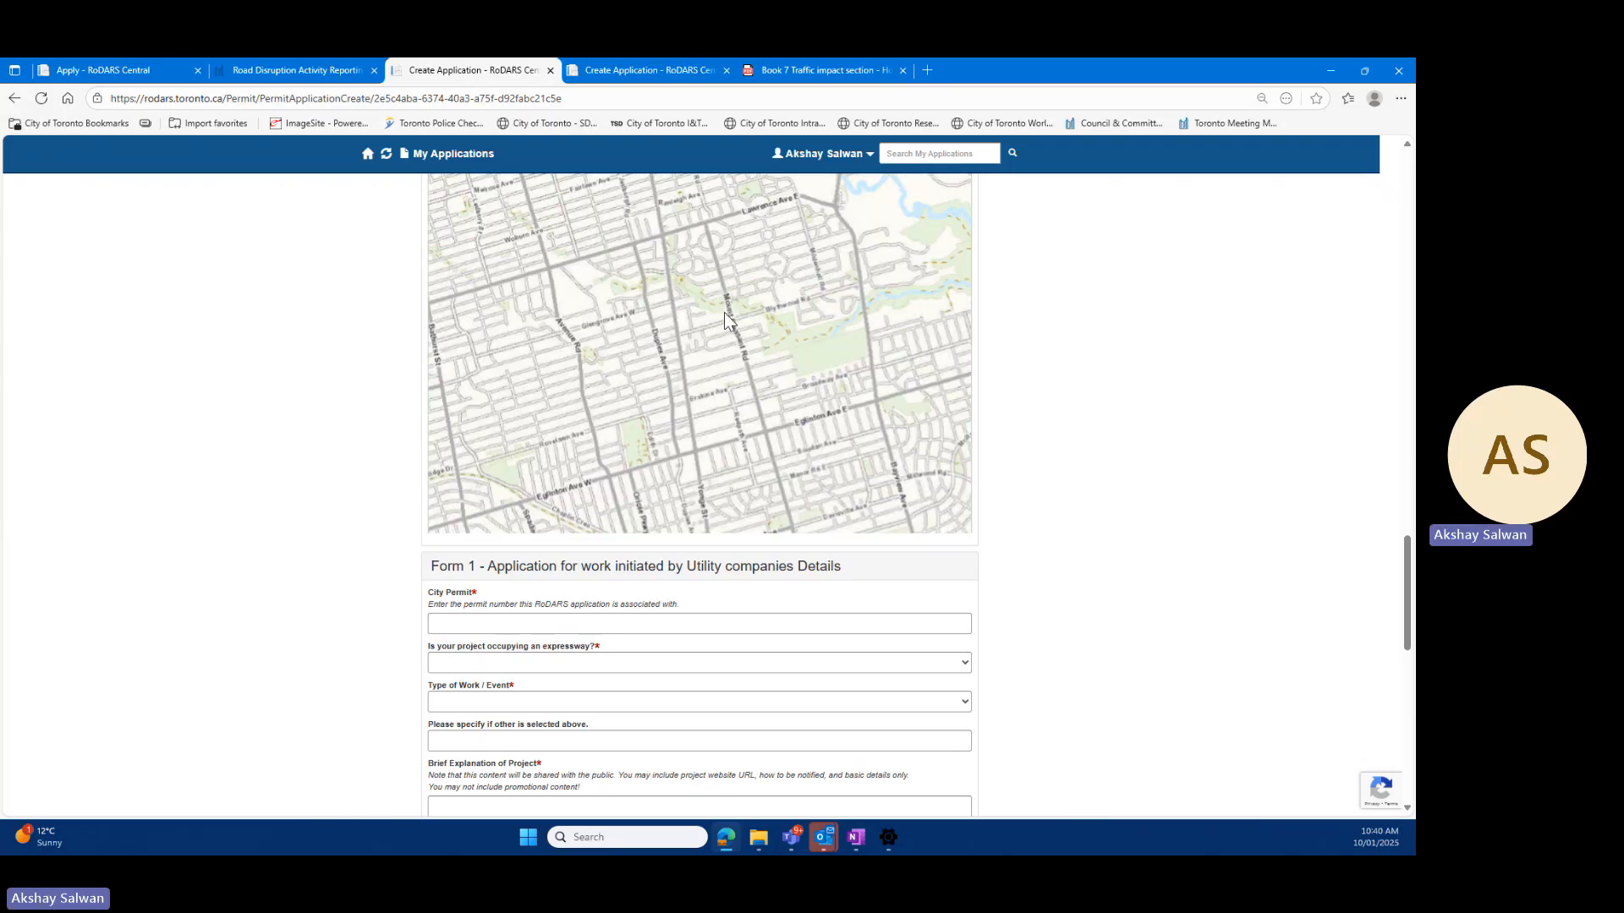
scroll(793, 399, "up", 2)
left_click(769, 399)
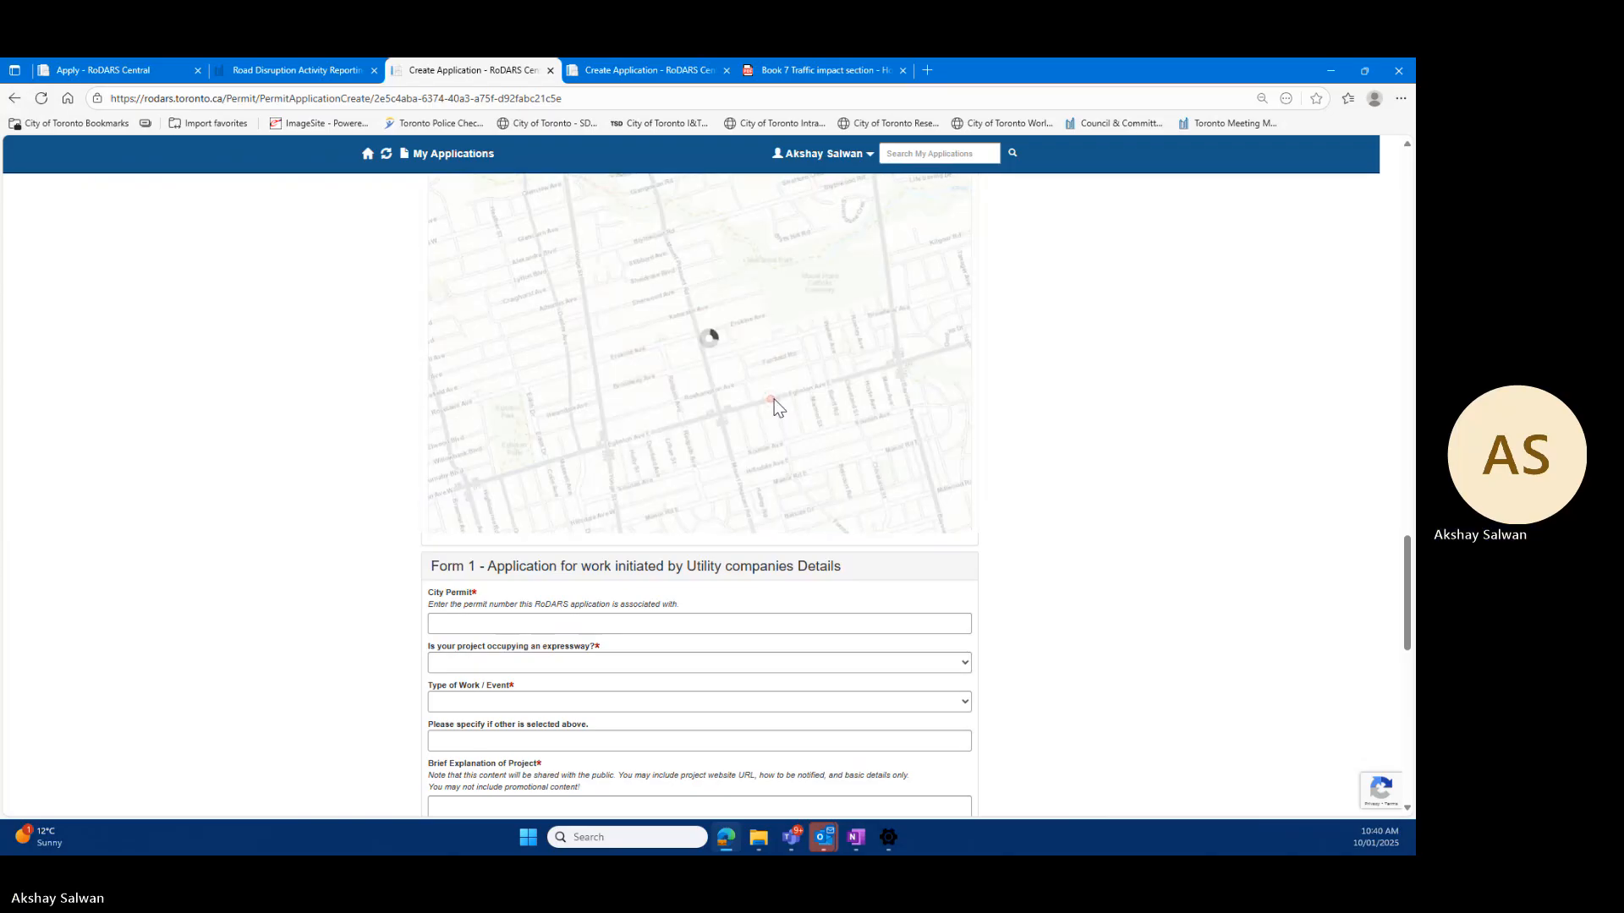
left_click(835, 384)
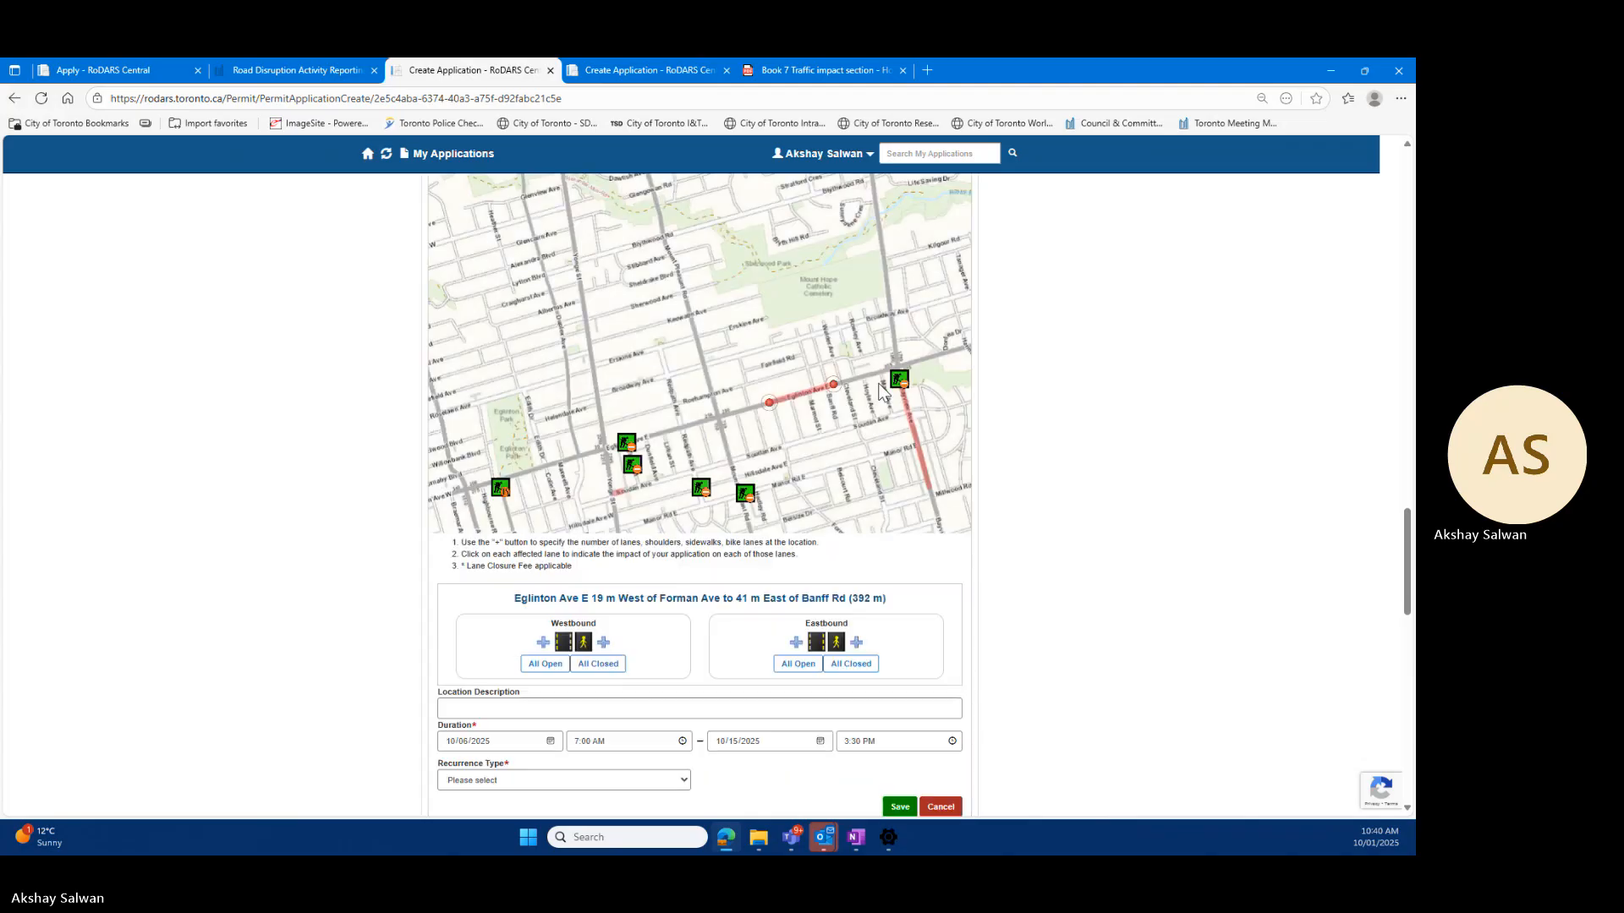
Step: Add a Bicycle Lane Open lane between the traffic lane and sidewalk in both the eastbound and westbound directions
scroll(1056, 349, "down", 3)
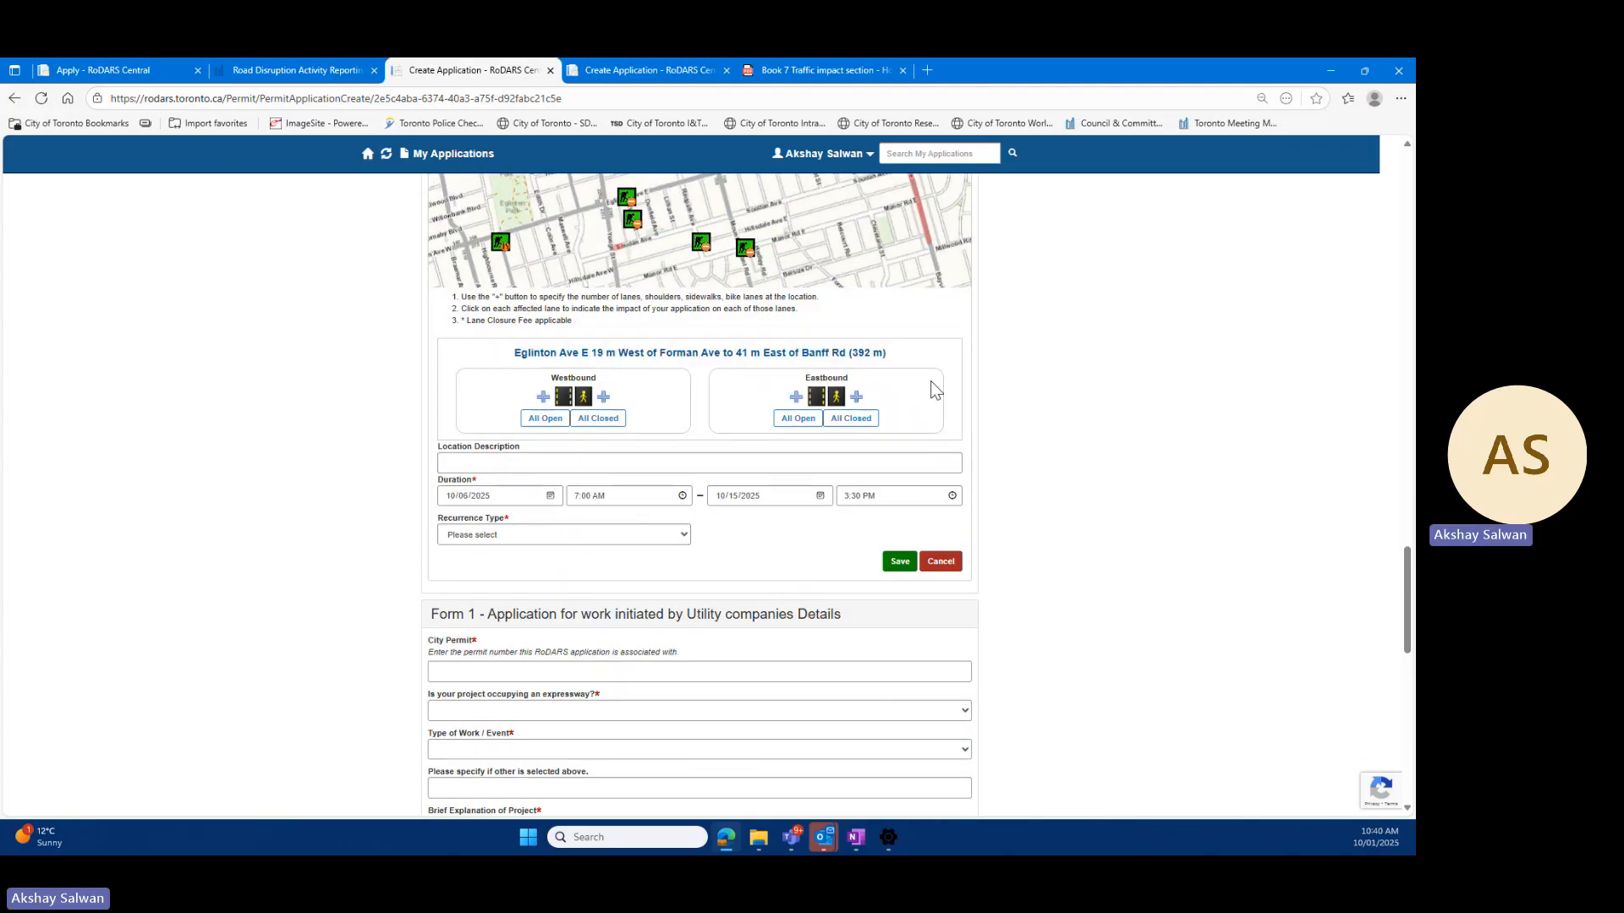
left_click(797, 398)
left_click(826, 398)
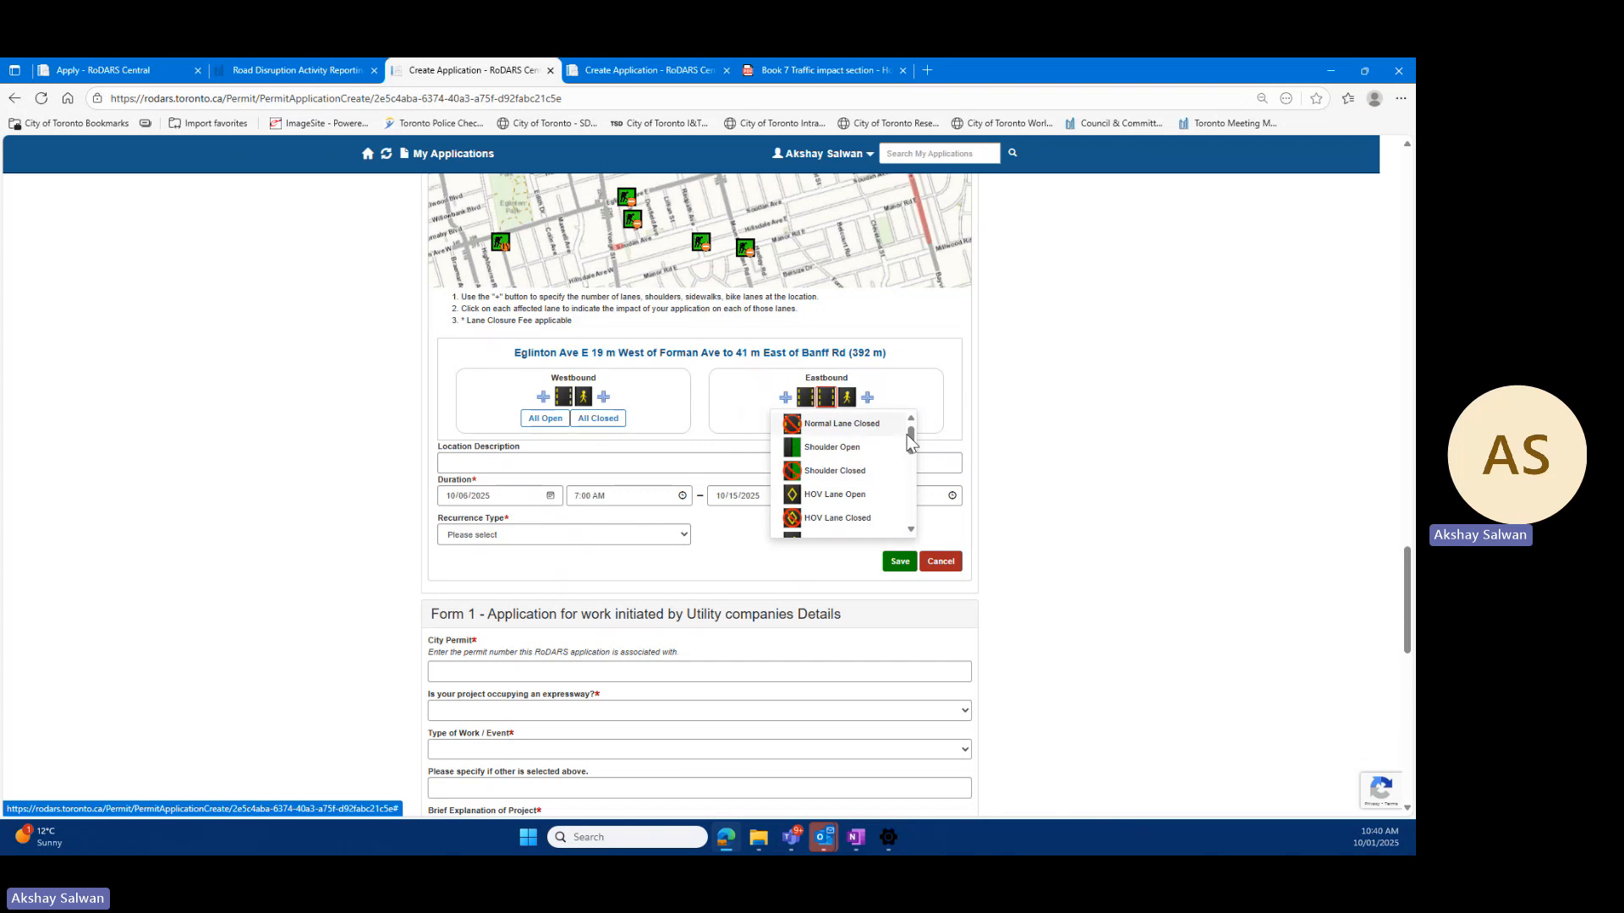
mouse_move(909, 437)
left_mouse_down()
mouse_move(910, 470)
mouse_move(909, 457)
left_mouse_up()
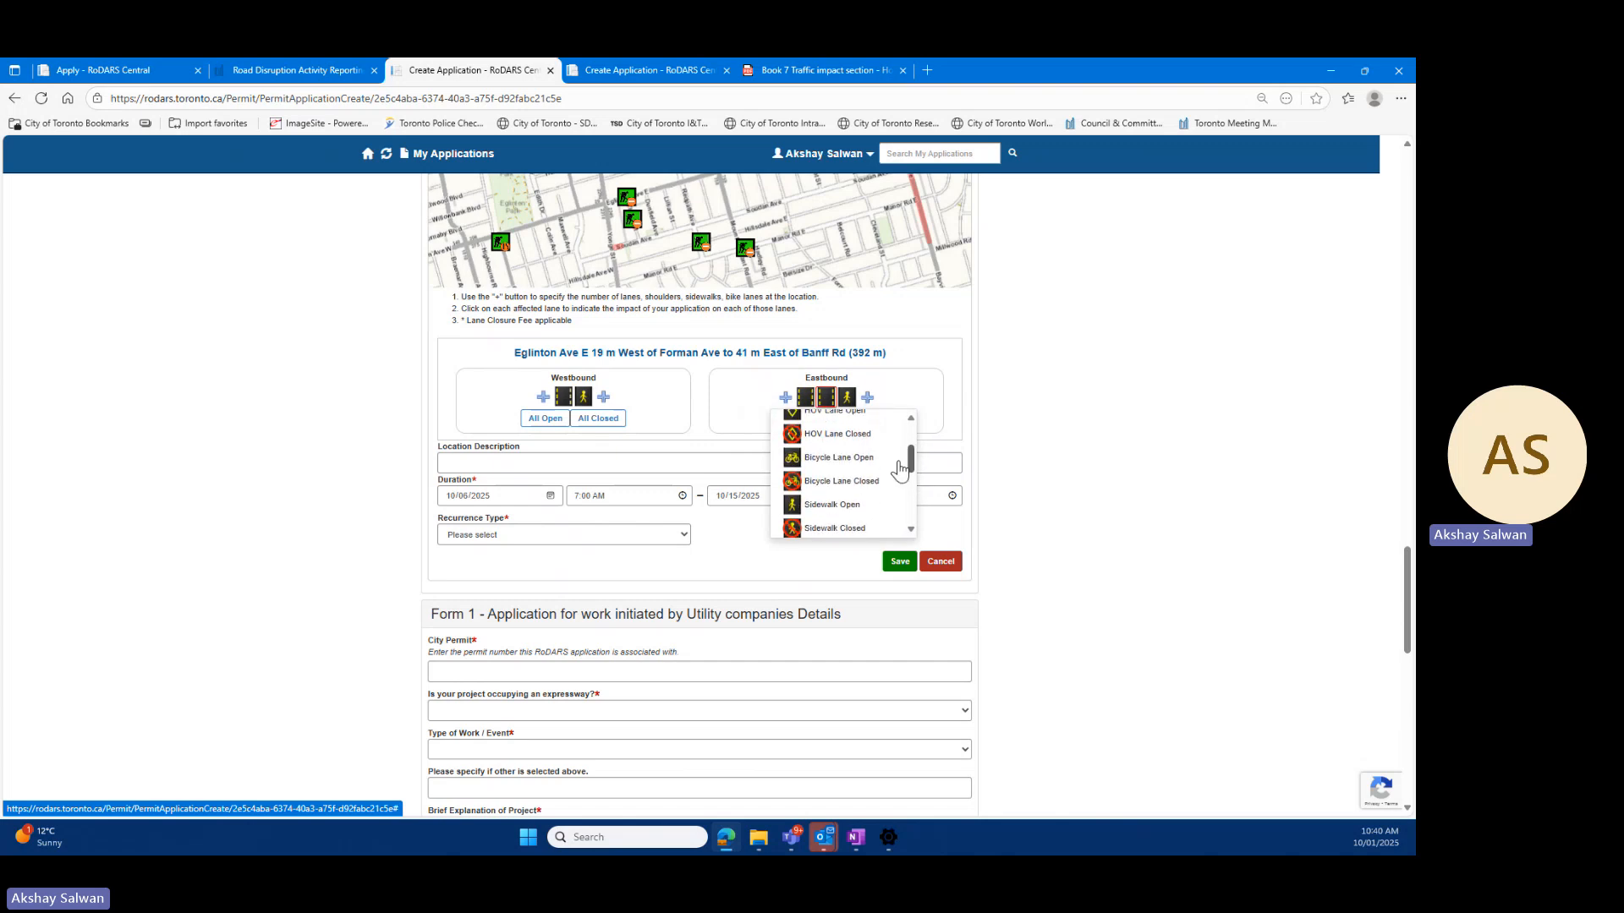
left_click(841, 458)
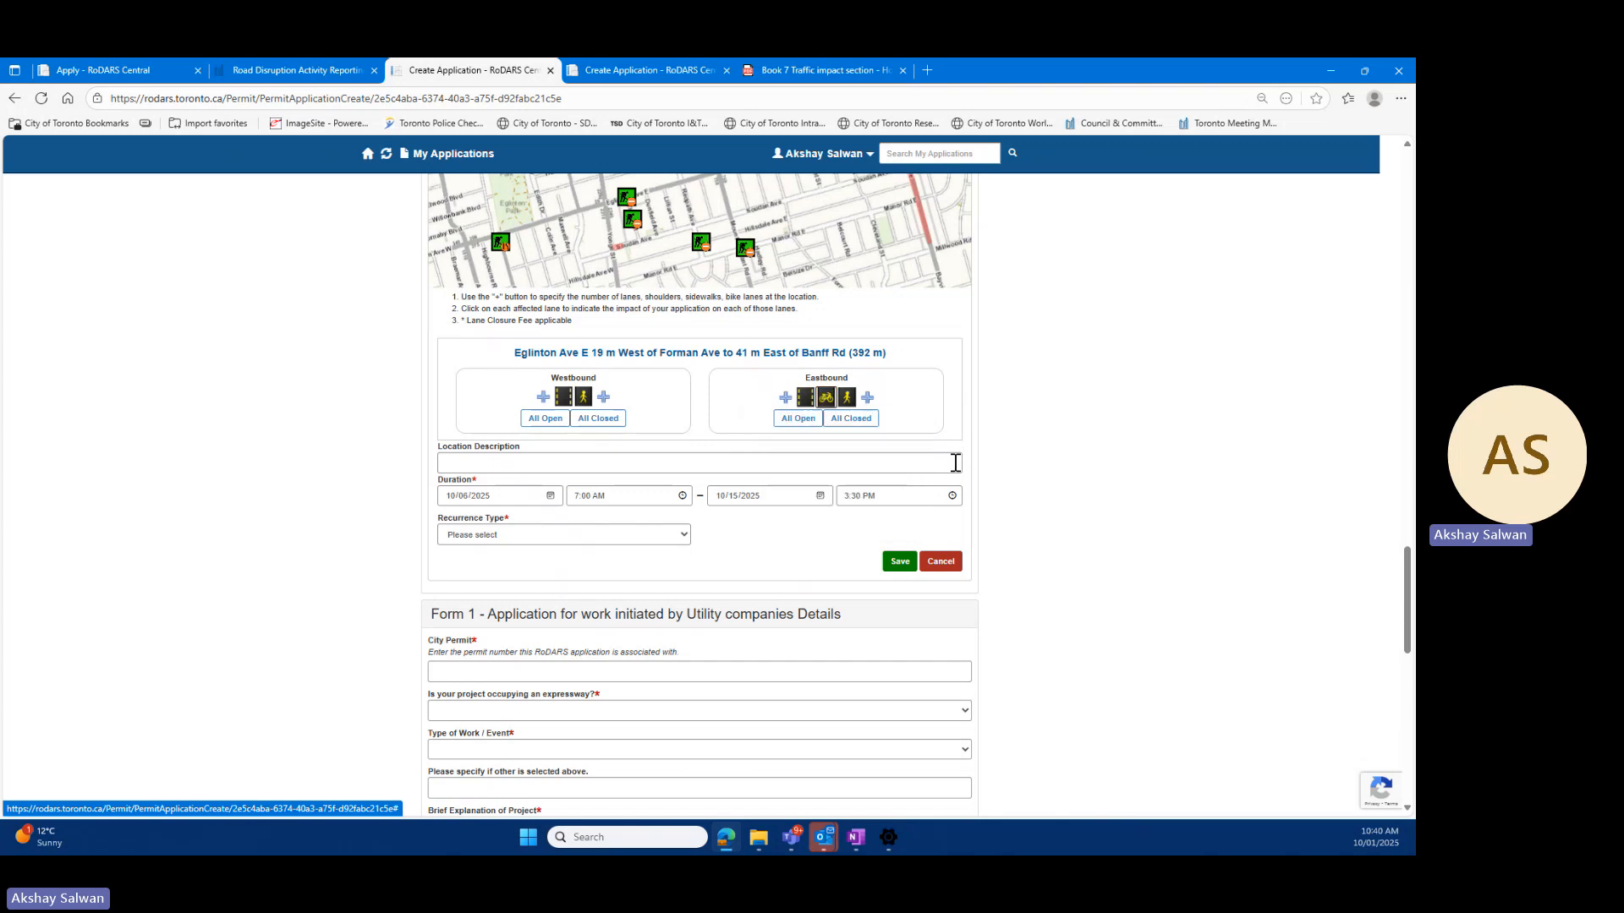
left_click(542, 397)
left_click(573, 398)
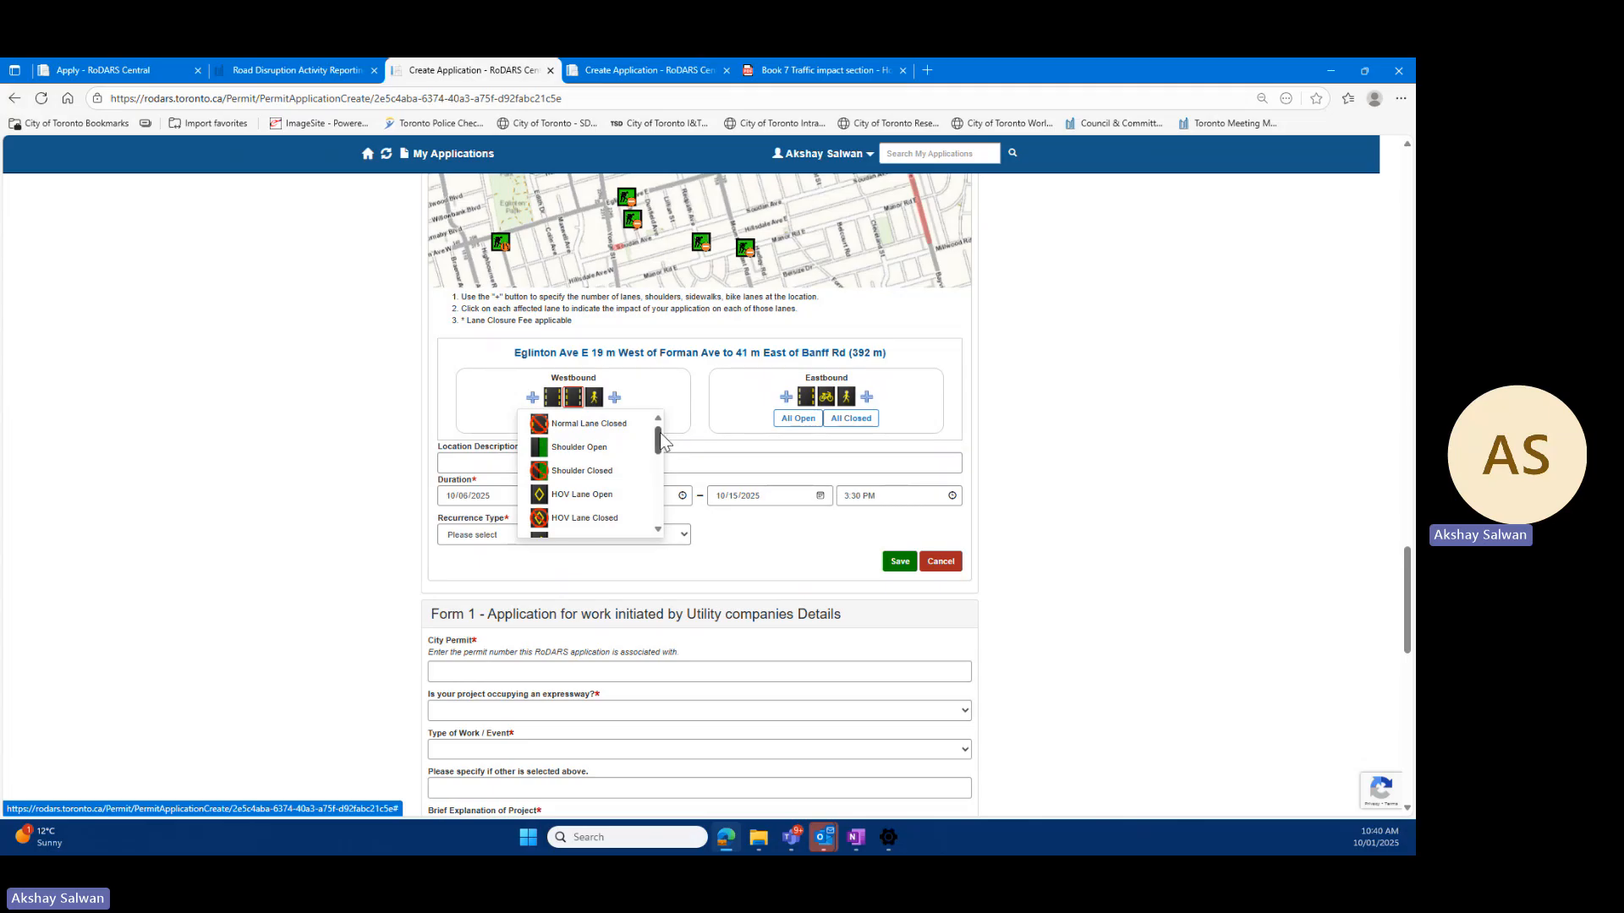
left_click_drag(659, 433, 659, 457)
left_click(613, 442)
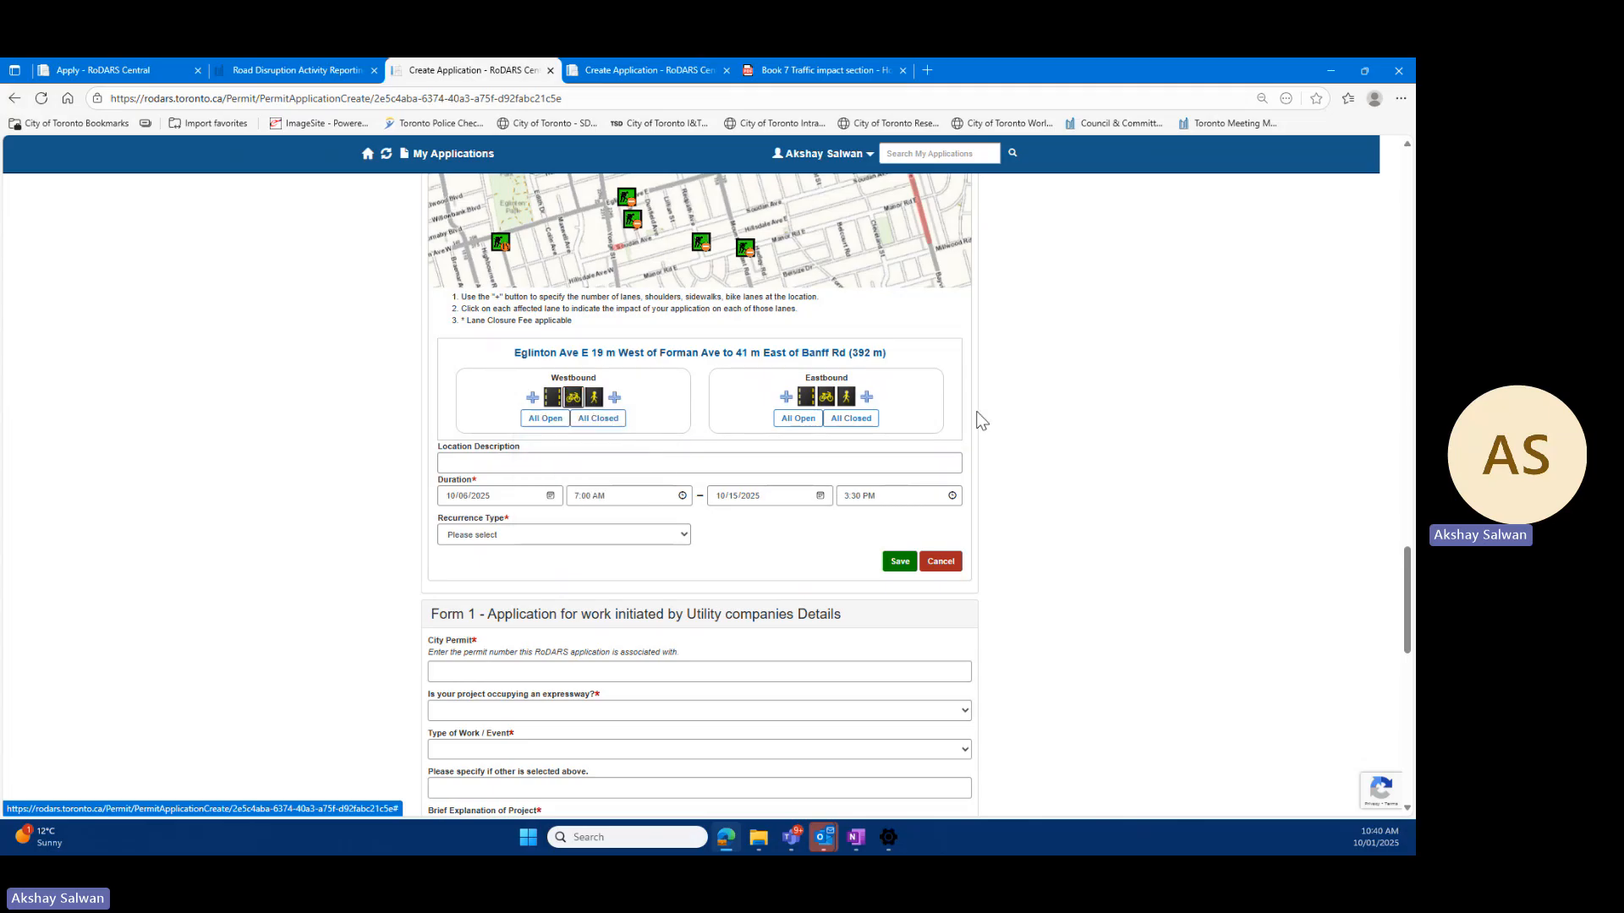
Step: Check the TS-27 layout in the Book 7 PDF and set the eastbound bicycle lane to Bicycle Lane Closed
left_click(840, 71)
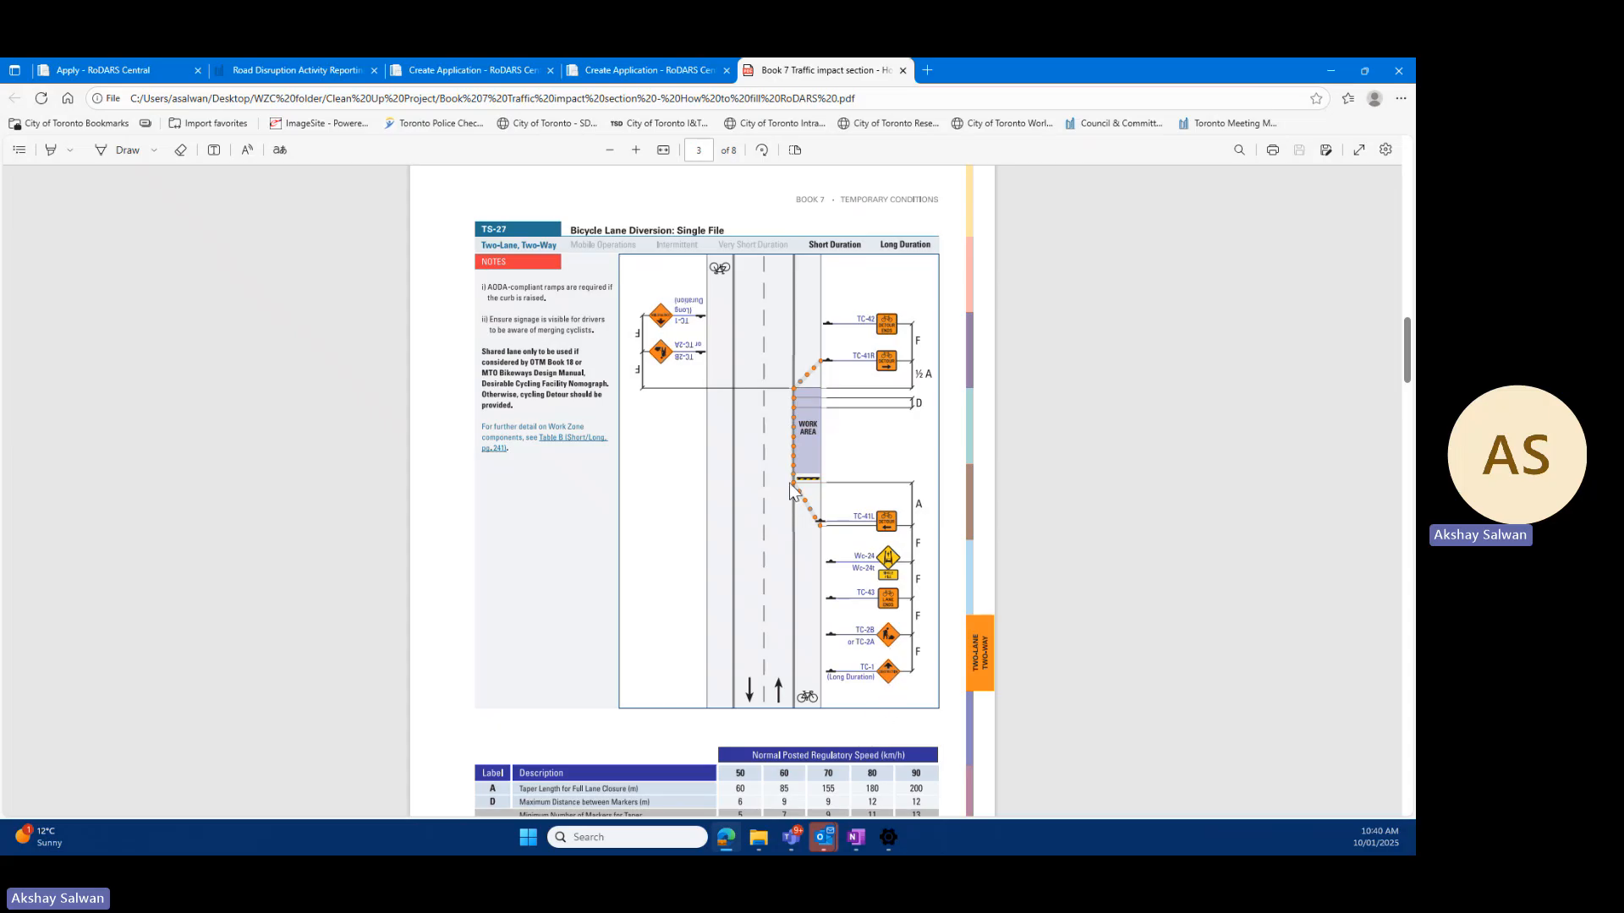
left_click(434, 61)
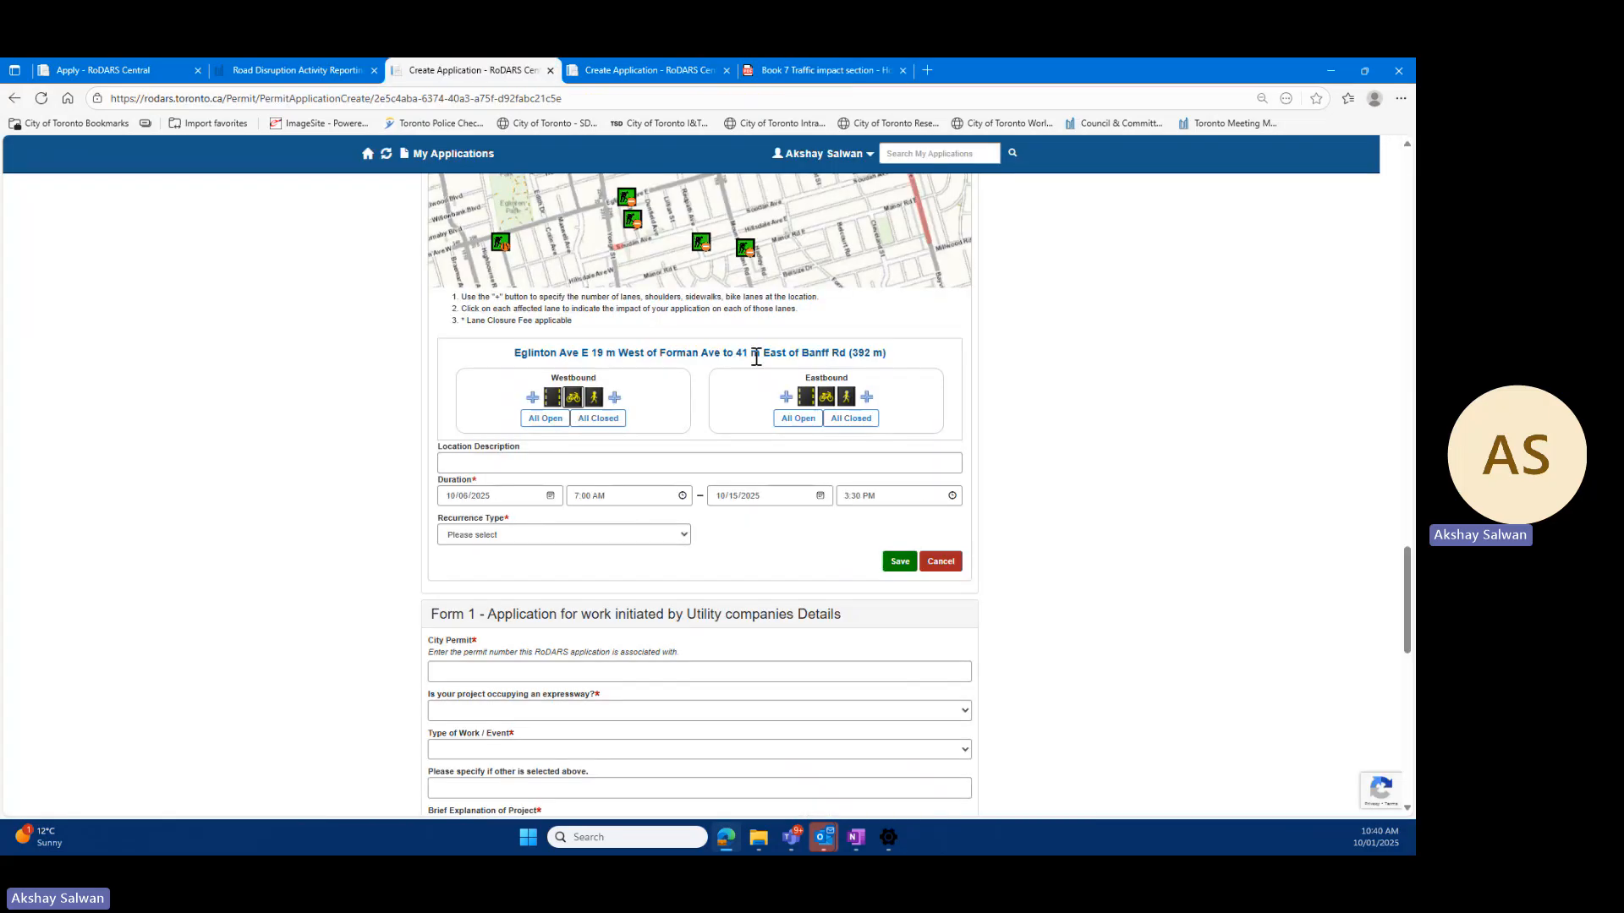
left_click(828, 406)
left_click(854, 425)
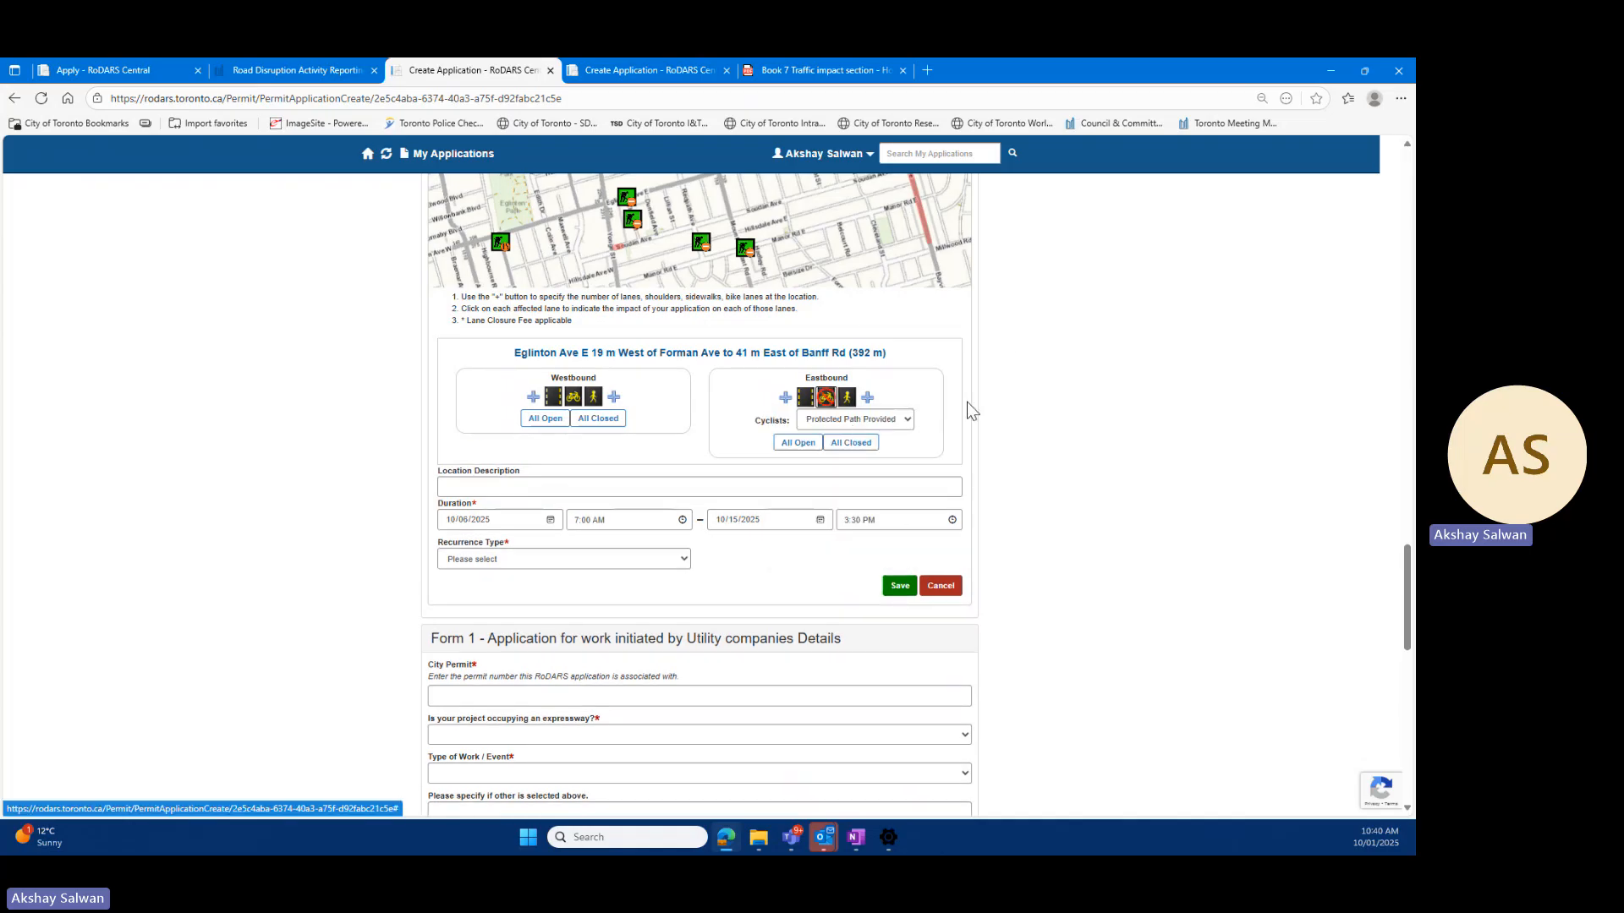
Step: Review the eastbound cyclist options against the TS-27 layout and choose Merge With Other Traffic
left_click(905, 419)
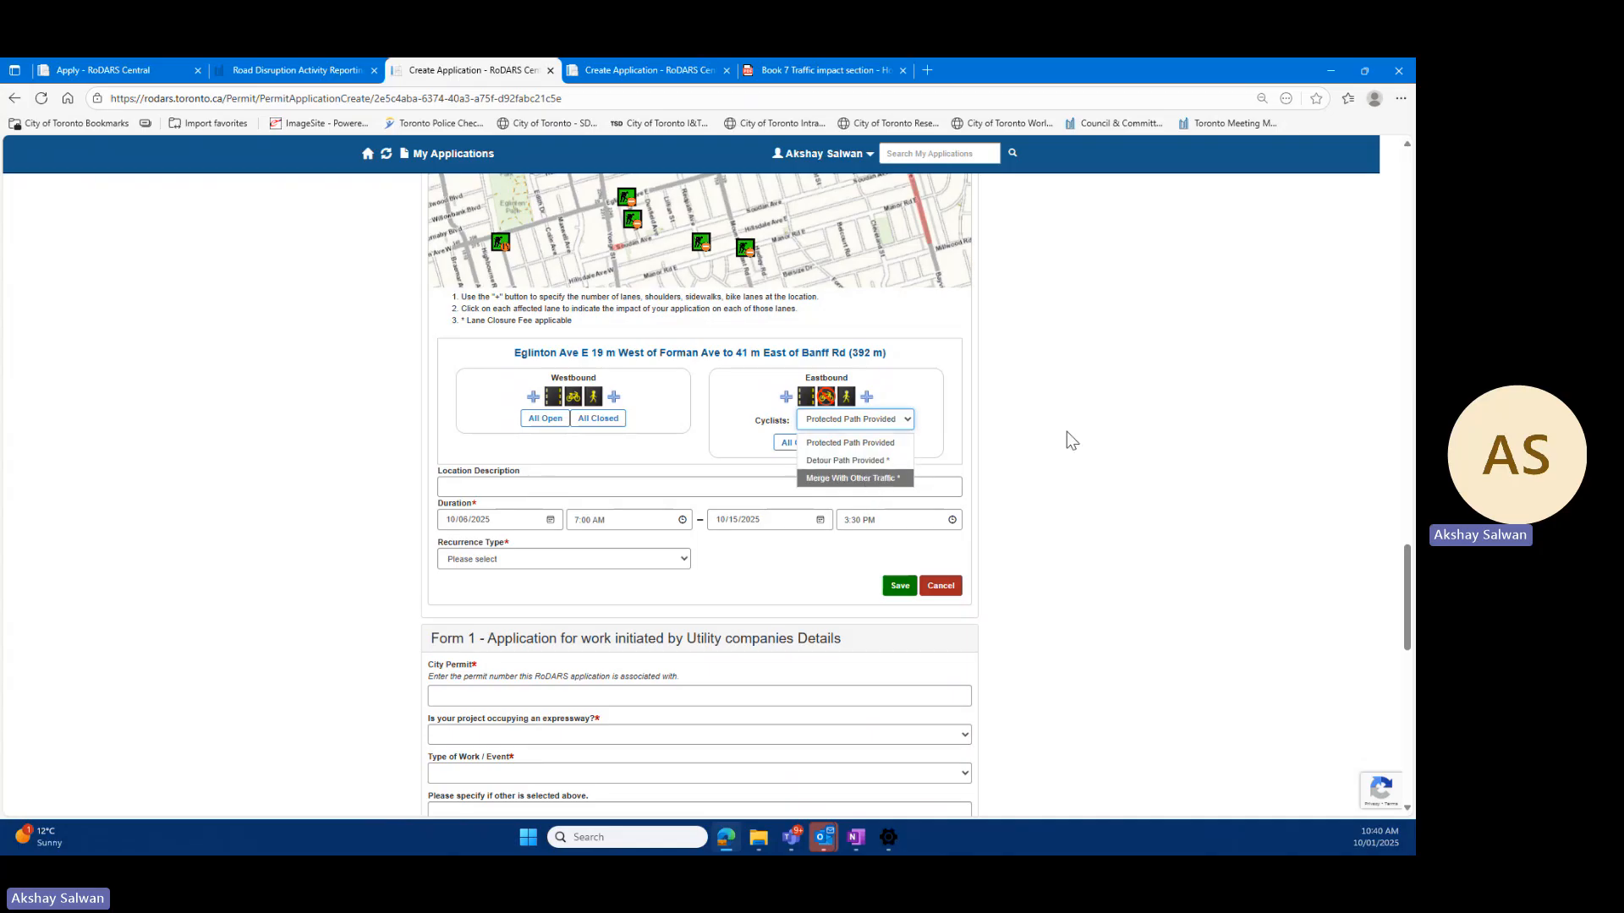
left_click(1148, 403)
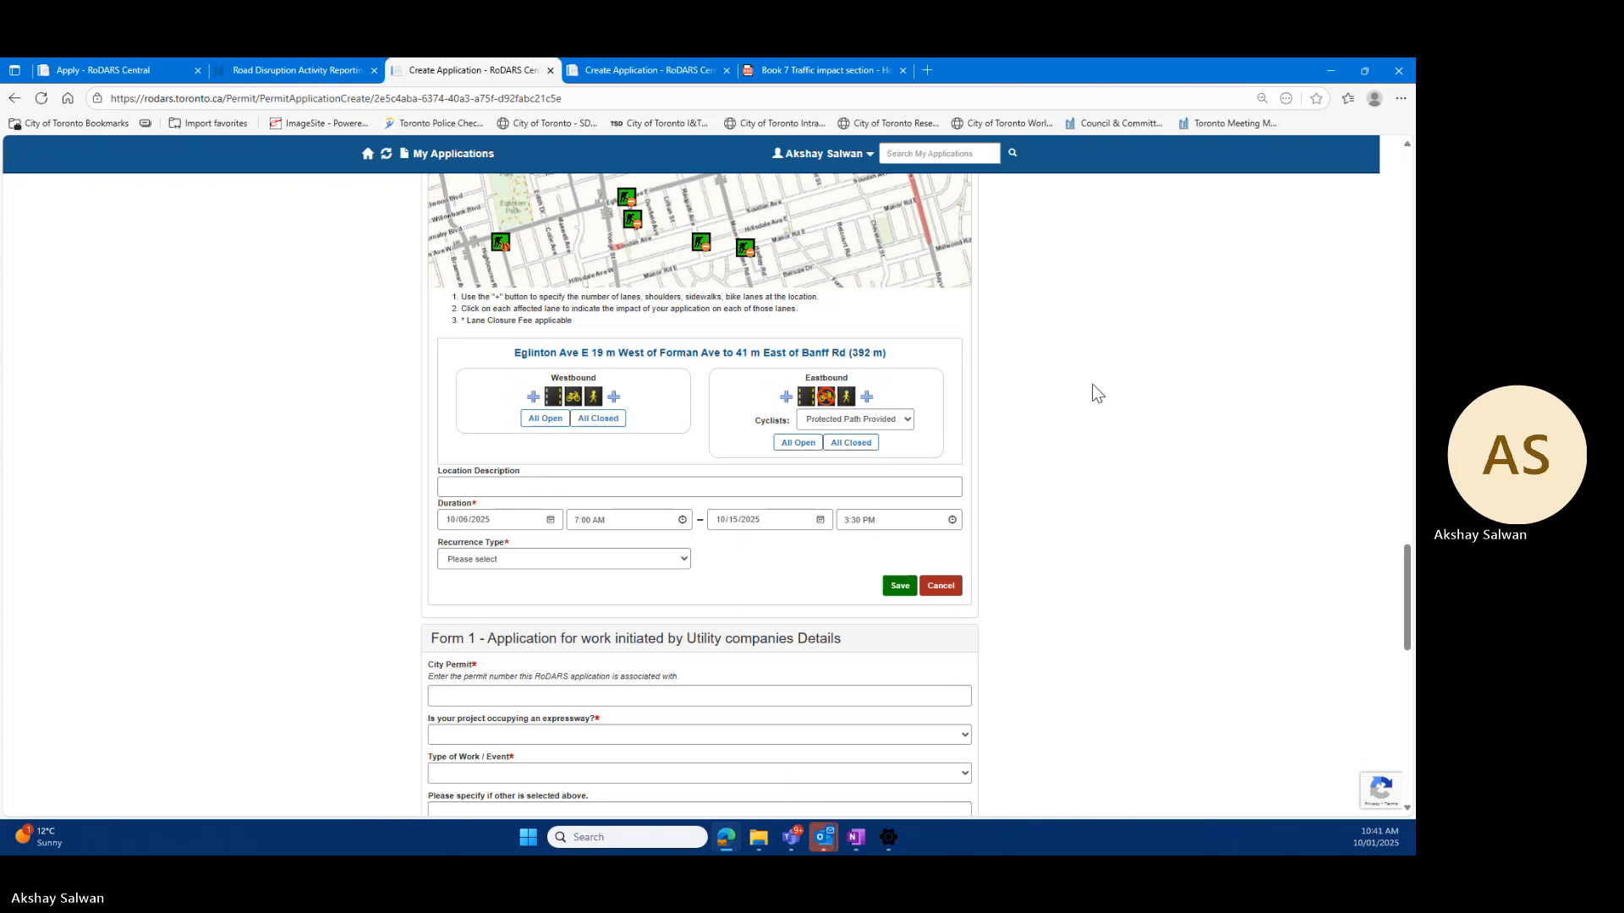
left_click(841, 62)
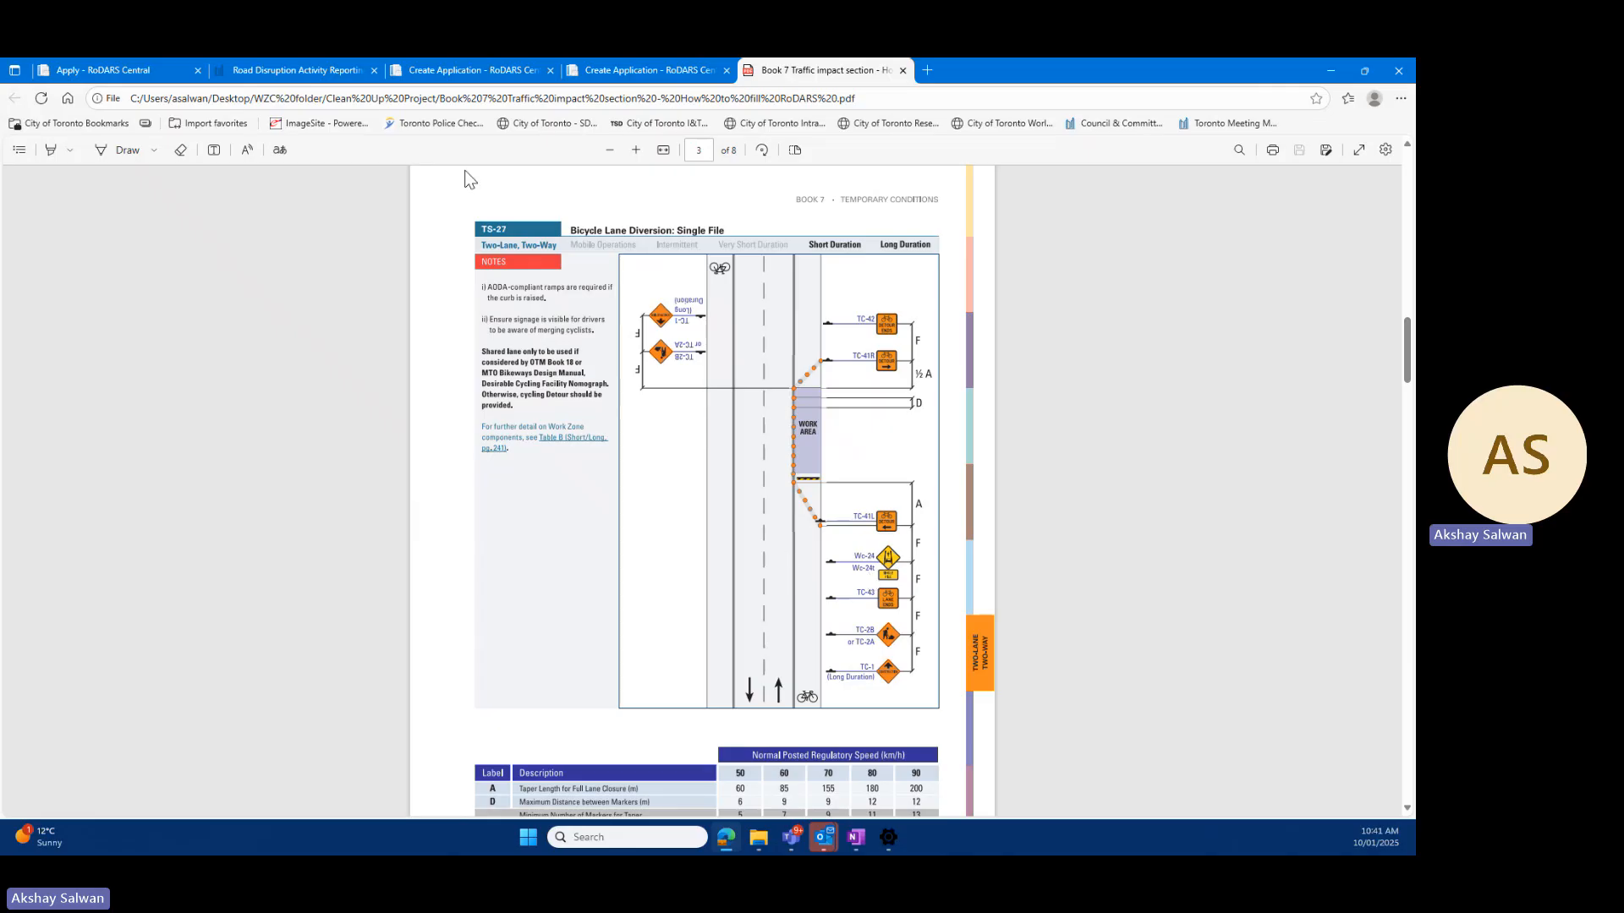
left_click(428, 65)
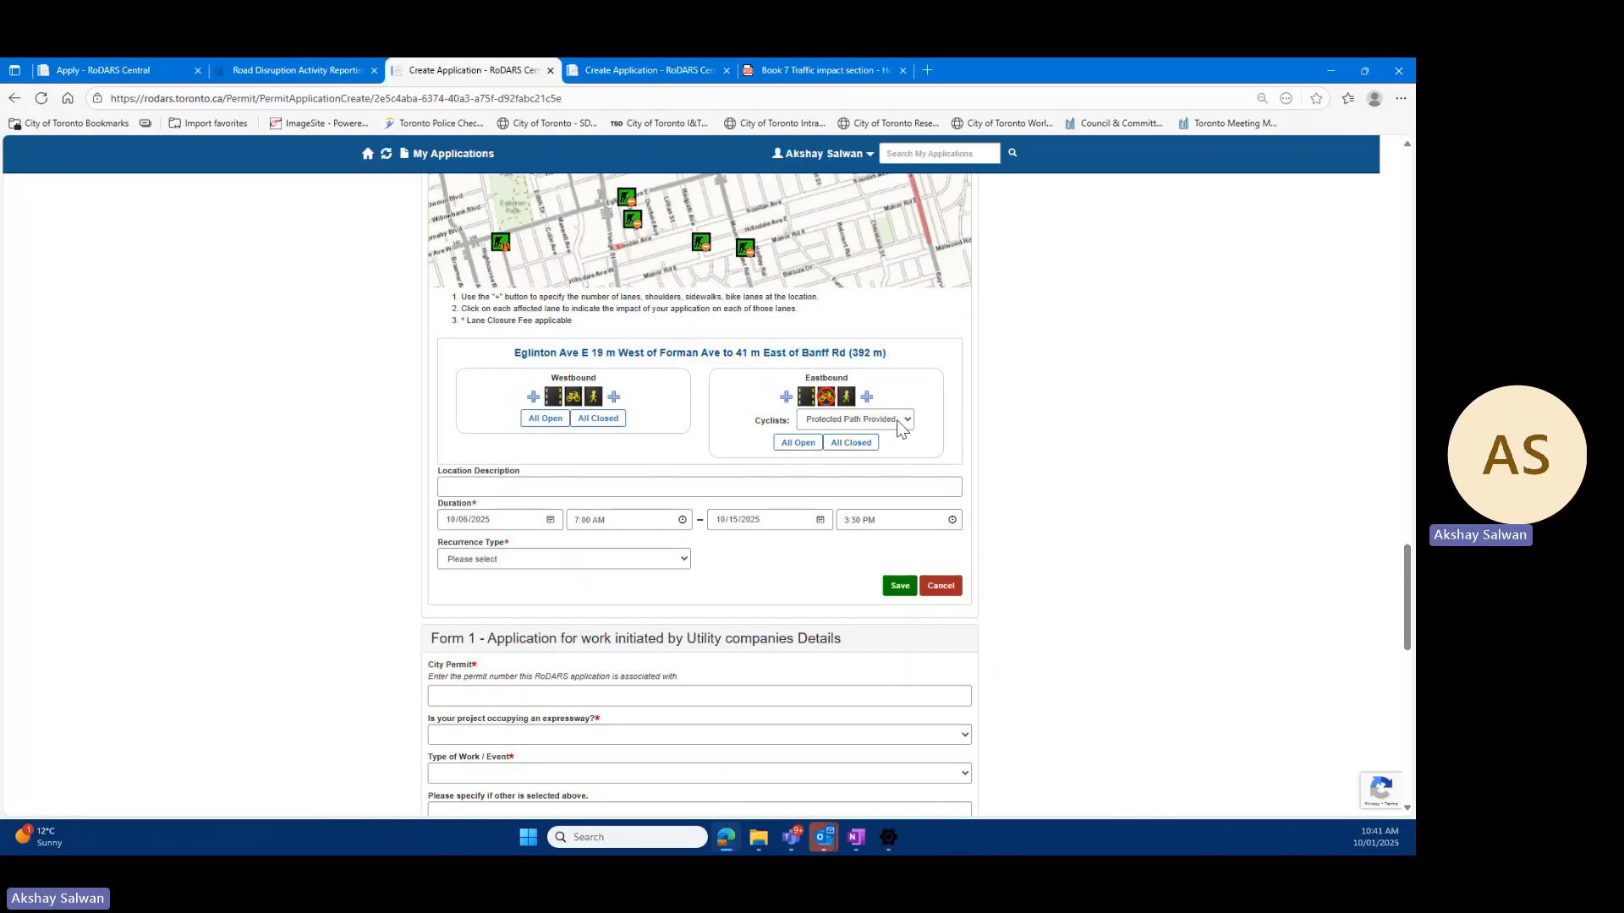
left_click(898, 421)
left_click(871, 478)
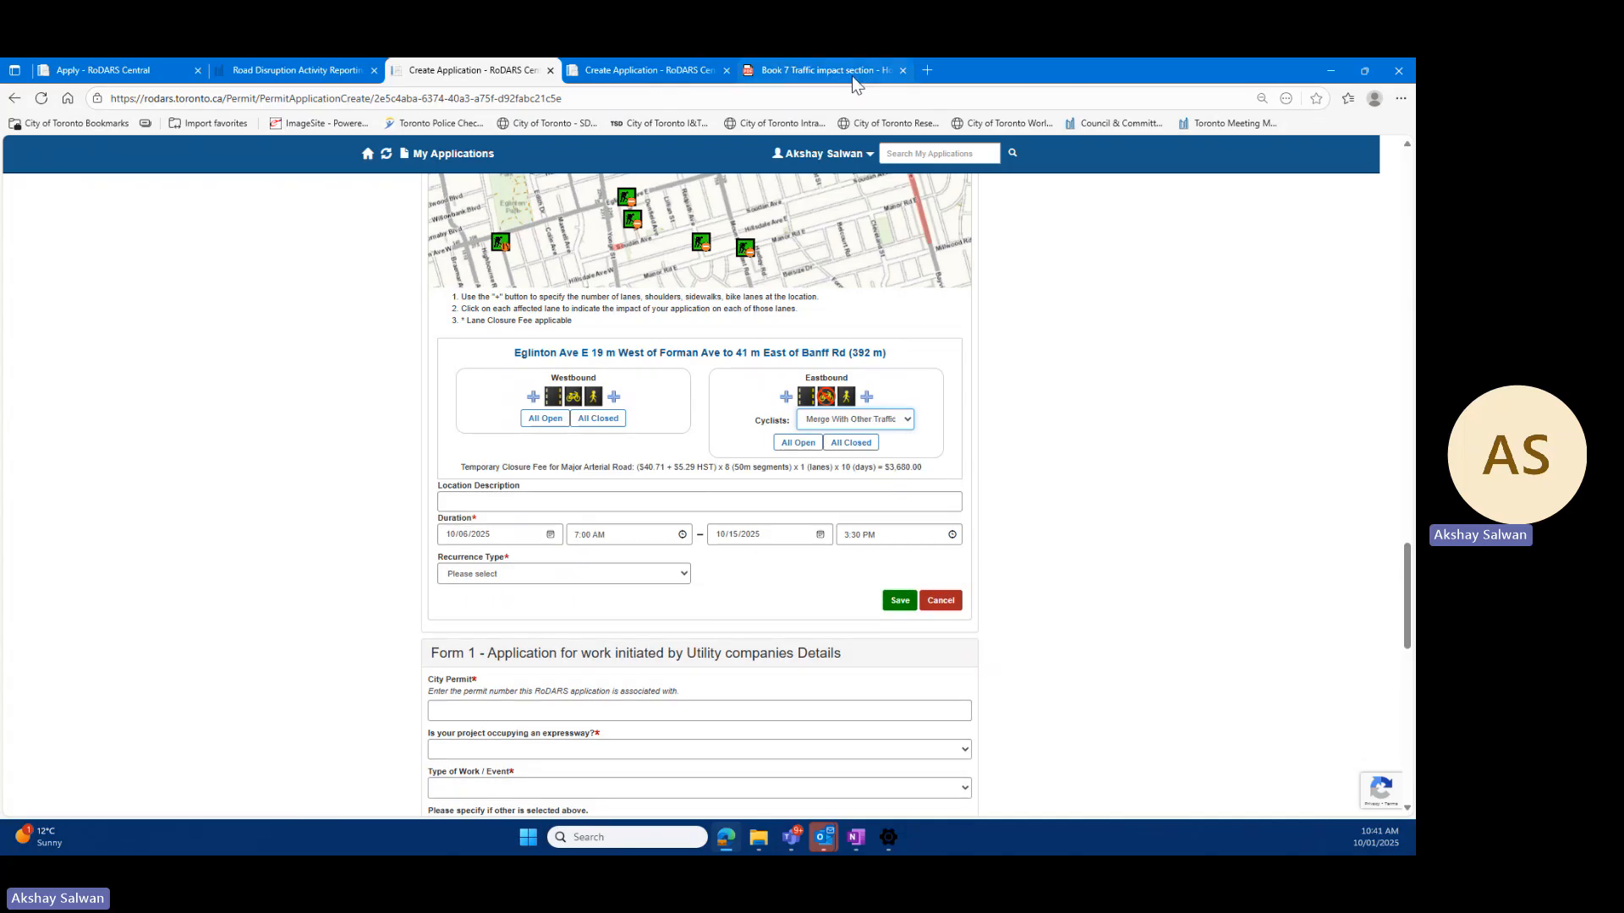
Step: Recheck the TS-27 notes in the Book 7 PDF and change the eastbound cyclist option to Detour Path Provided
left_click(888, 427)
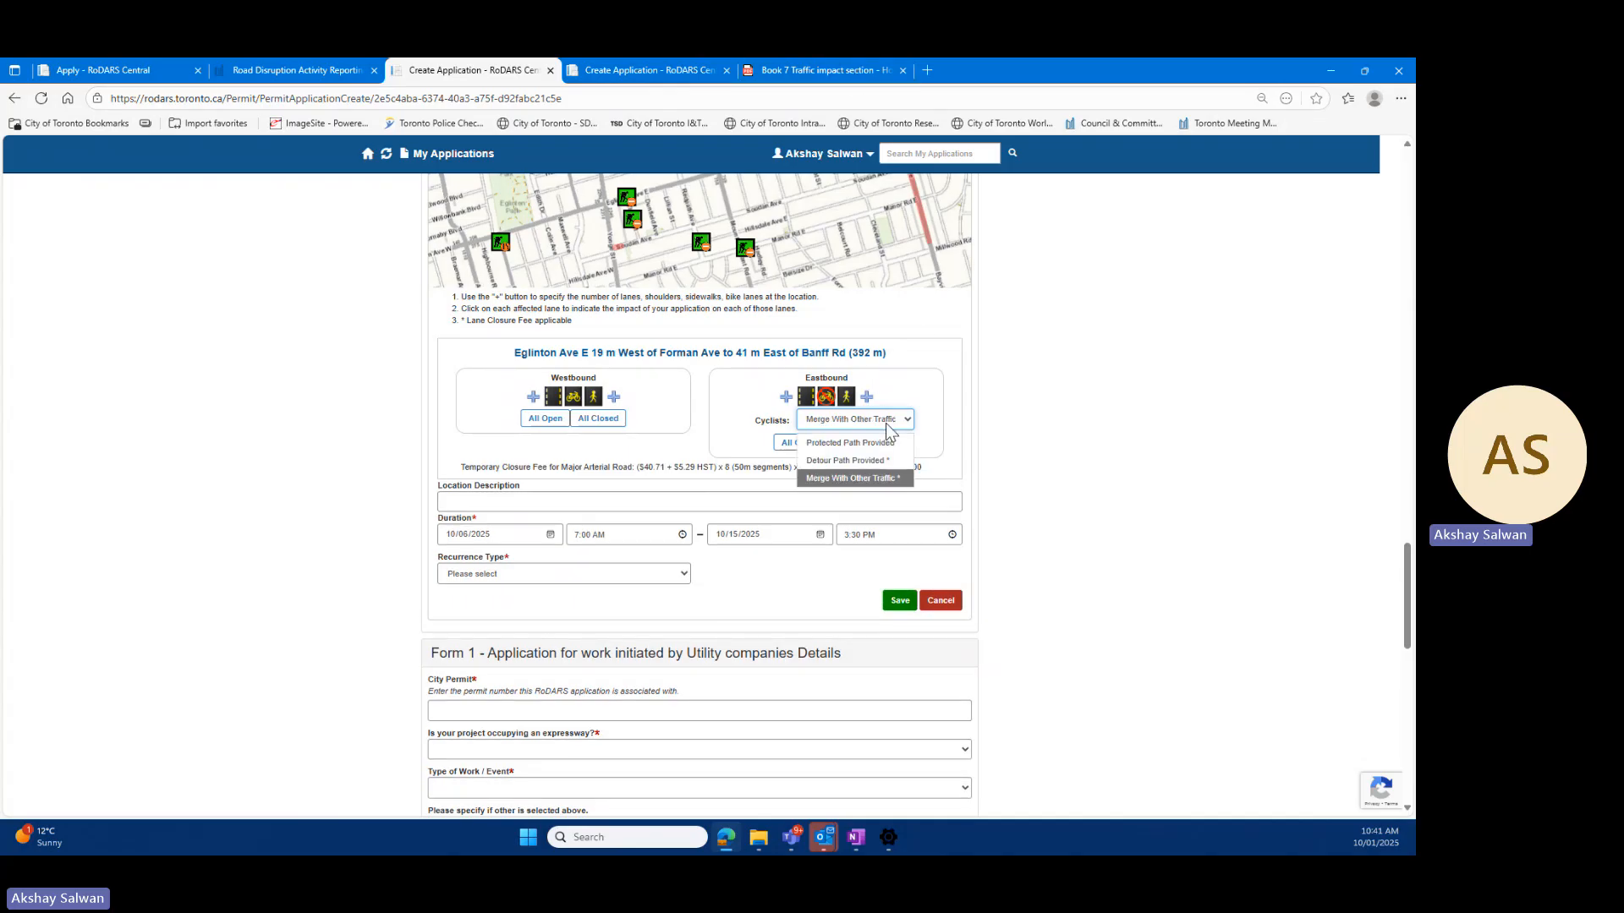
left_click(843, 64)
left_click(843, 63)
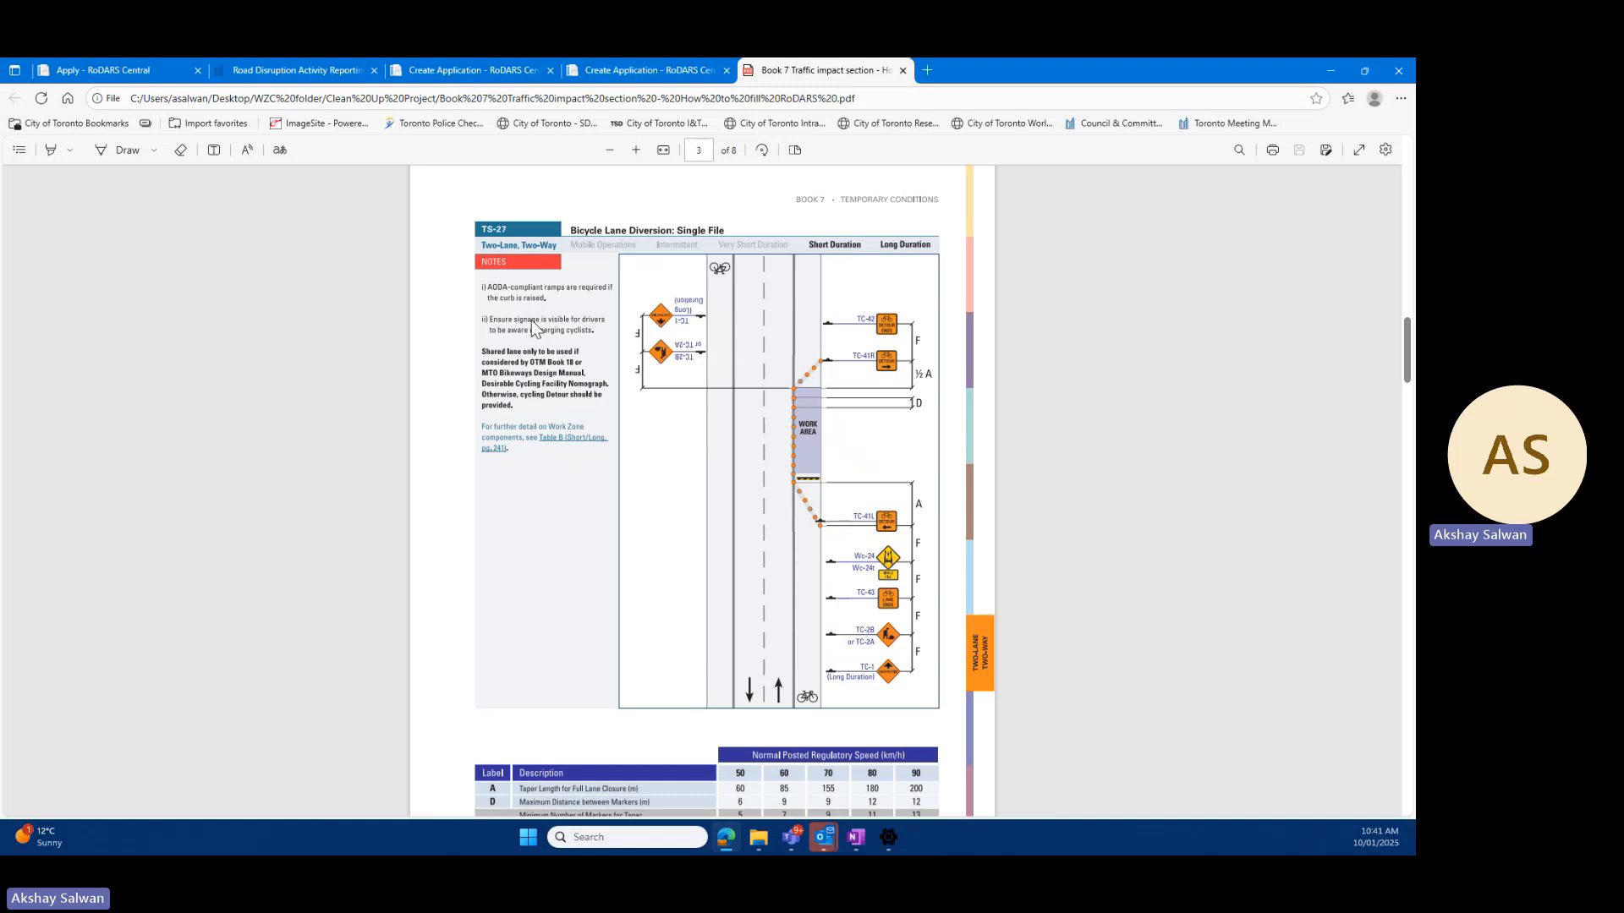
left_click(454, 68)
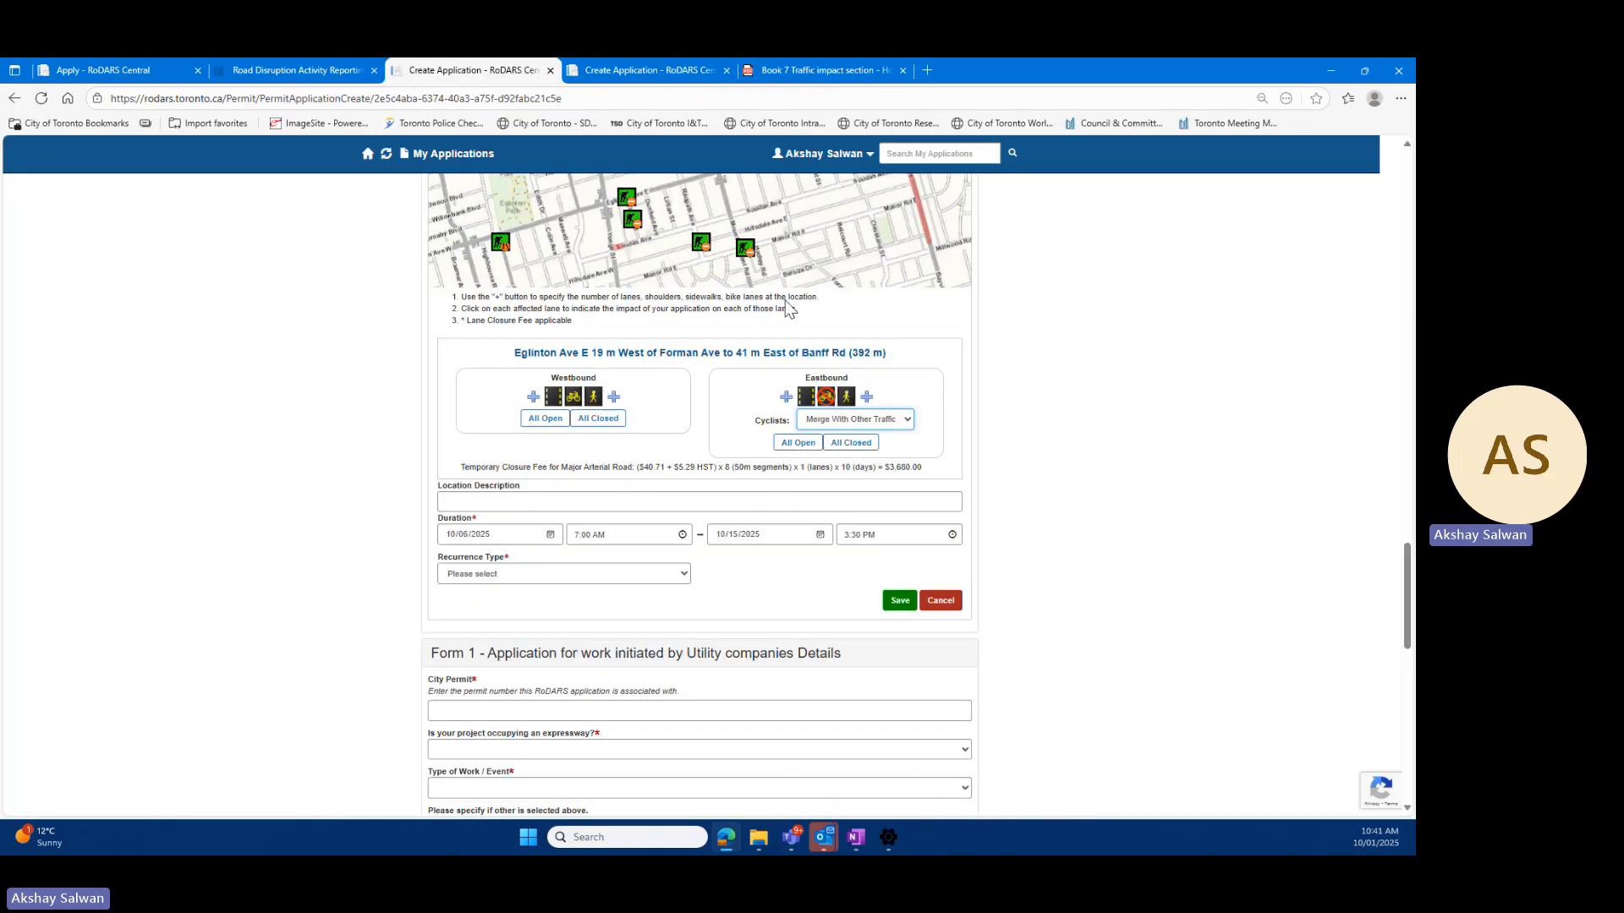
left_click(855, 420)
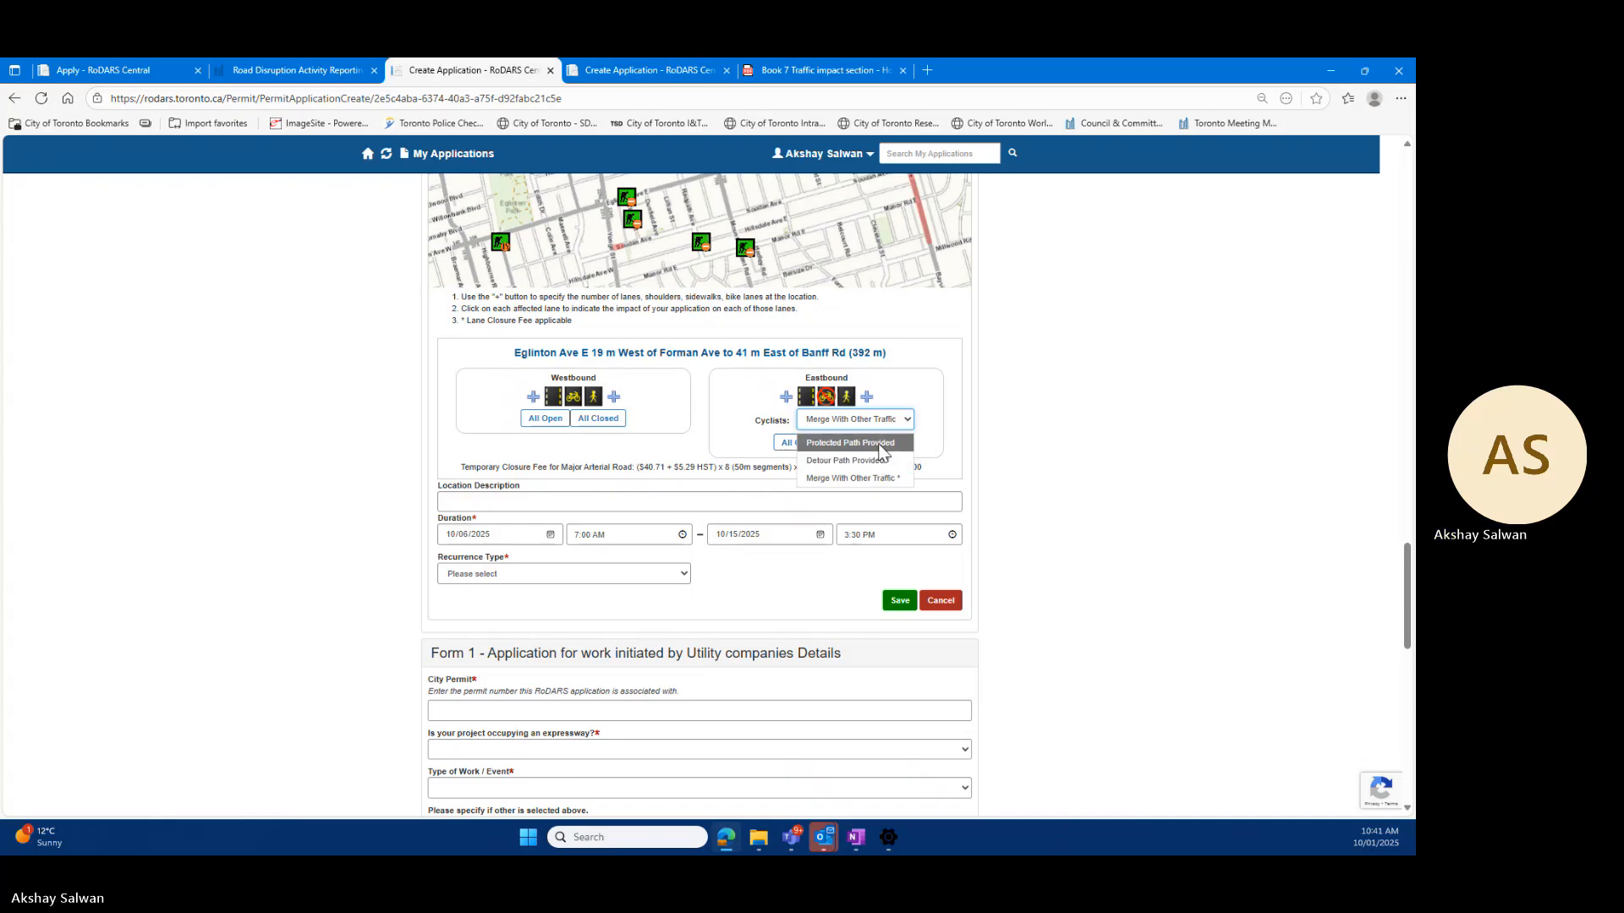
left_click(879, 460)
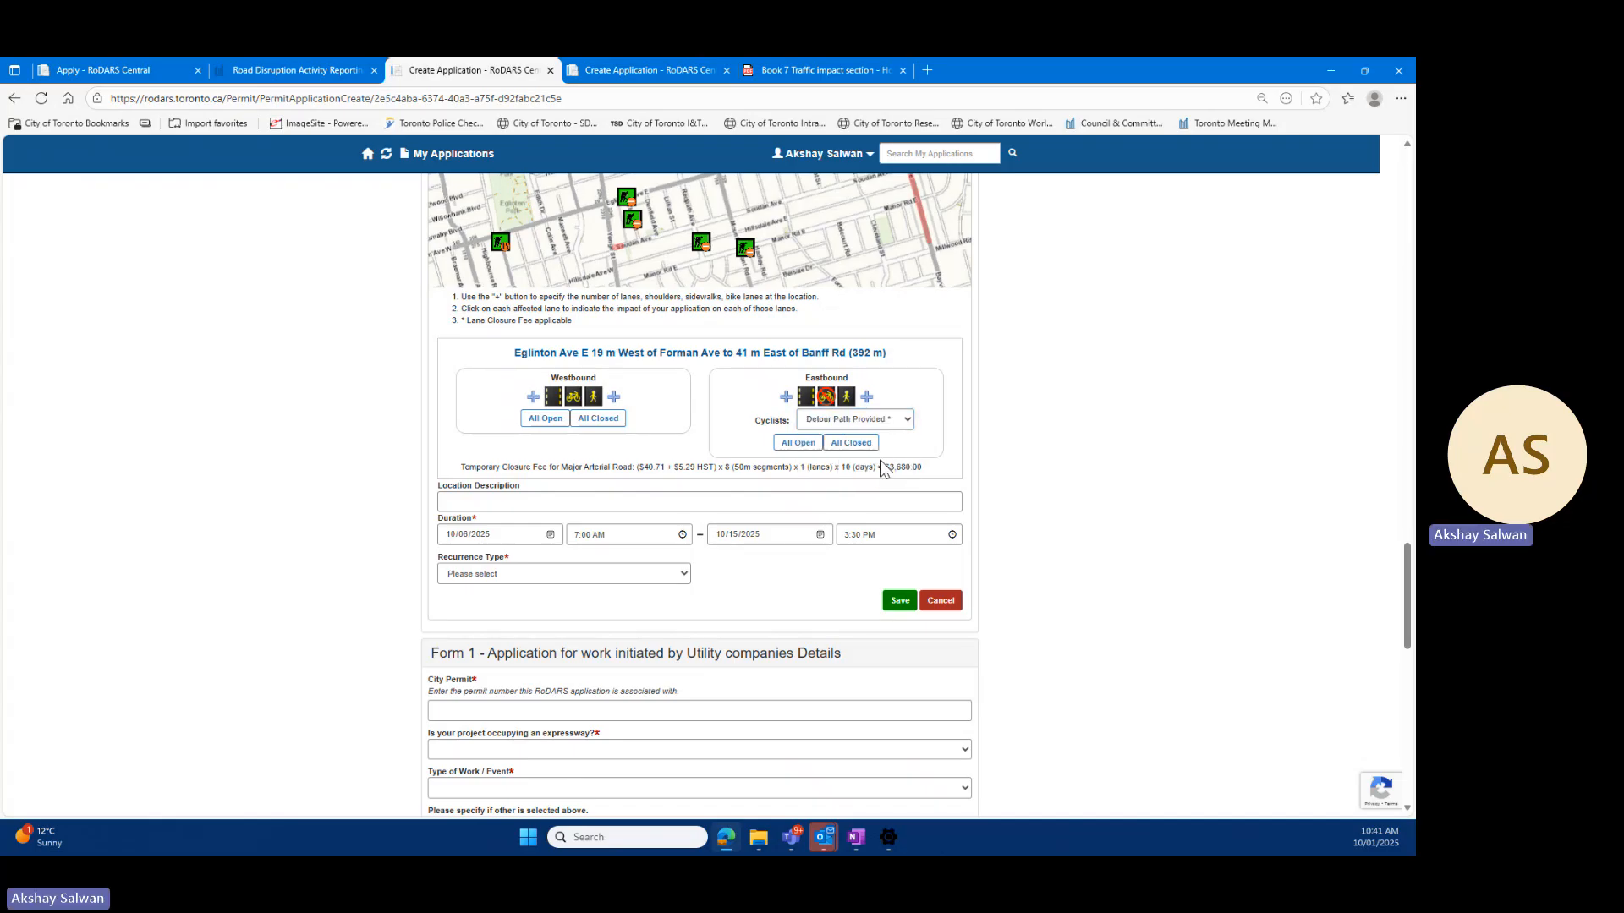
Step: Switch to the Book 7 PDF and view the DS-23 bicycle lane shift layout on page 8
left_click(858, 73)
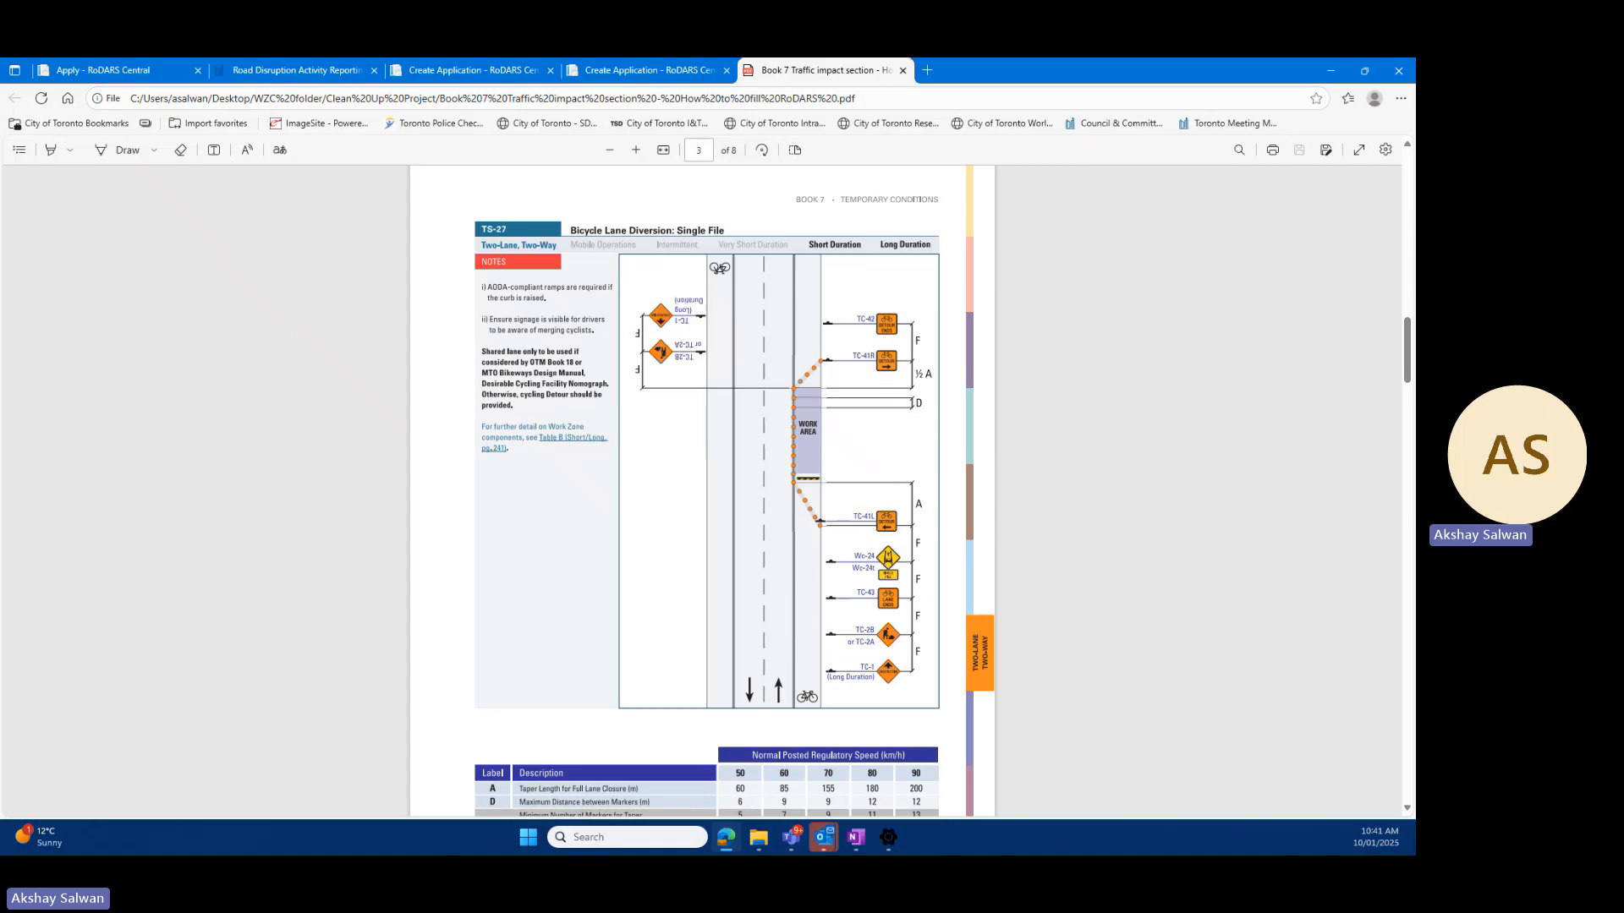
left_click_drag(1408, 368, 1408, 765)
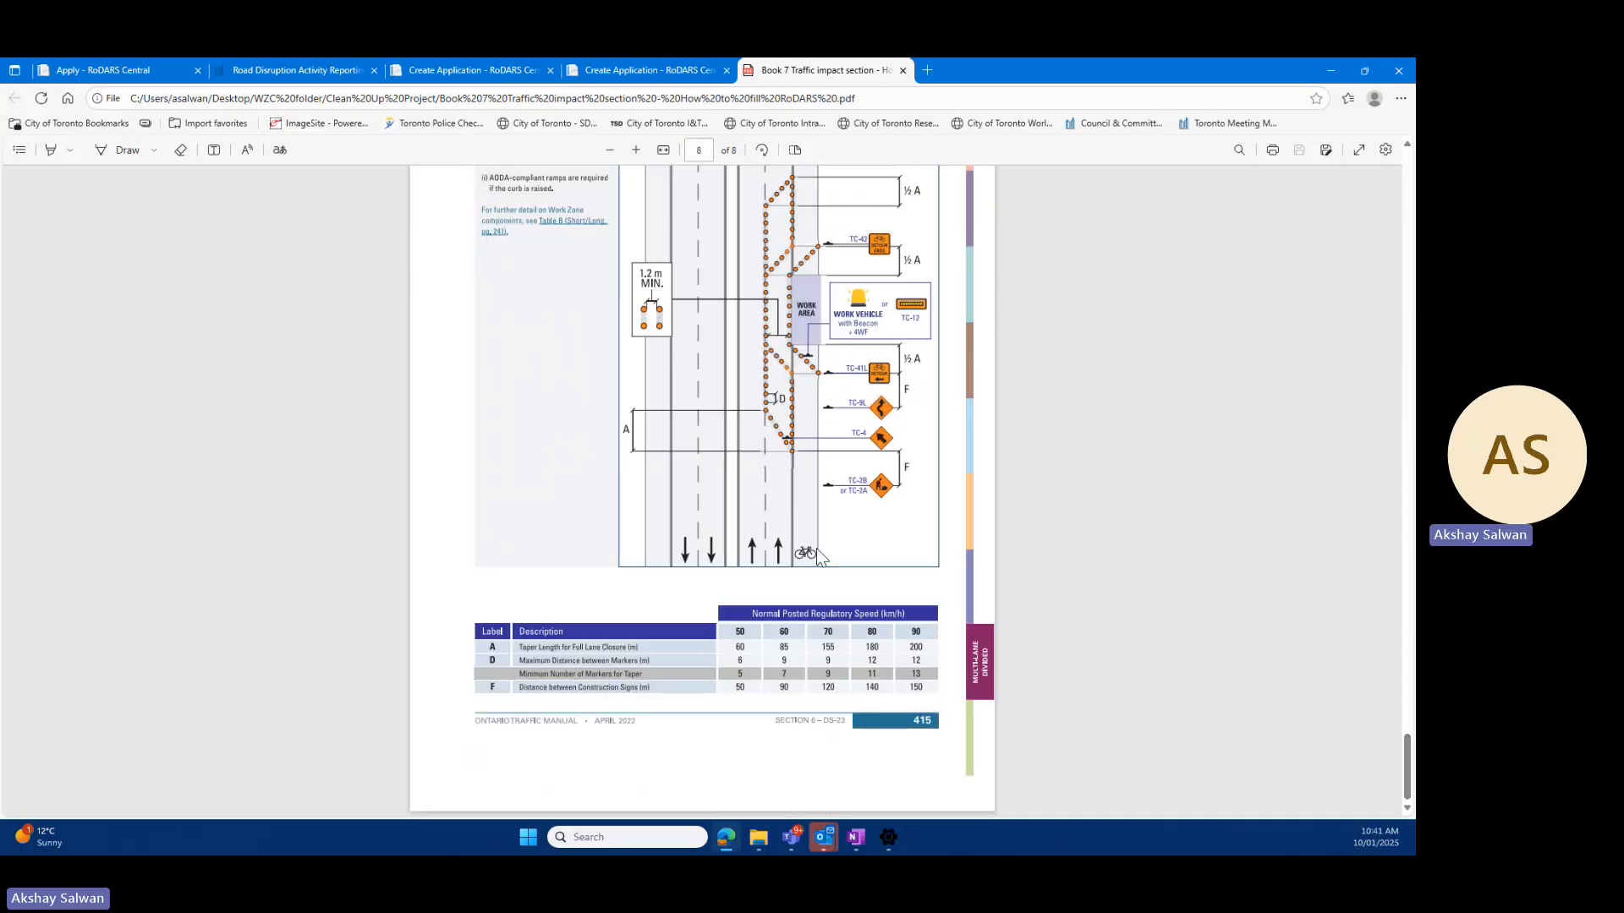
scroll(817, 553, "up", 3)
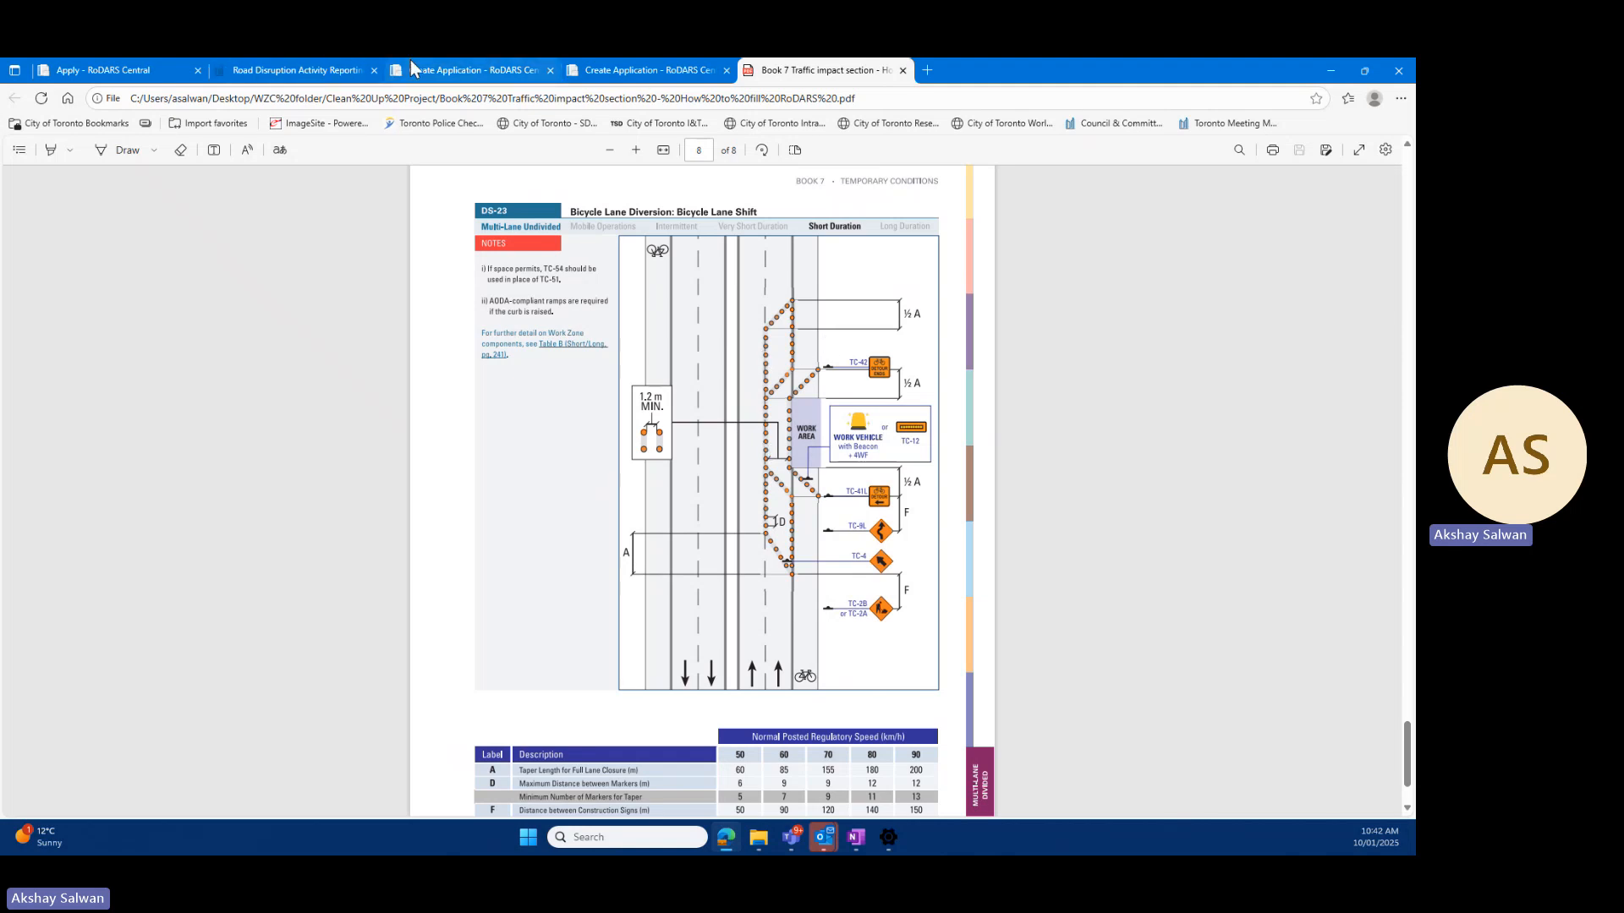
Step: Back in the application, add a second eastbound traffic lane and set the cyclist option to Protected Path Provided
left_click(332, 61)
left_click(424, 63)
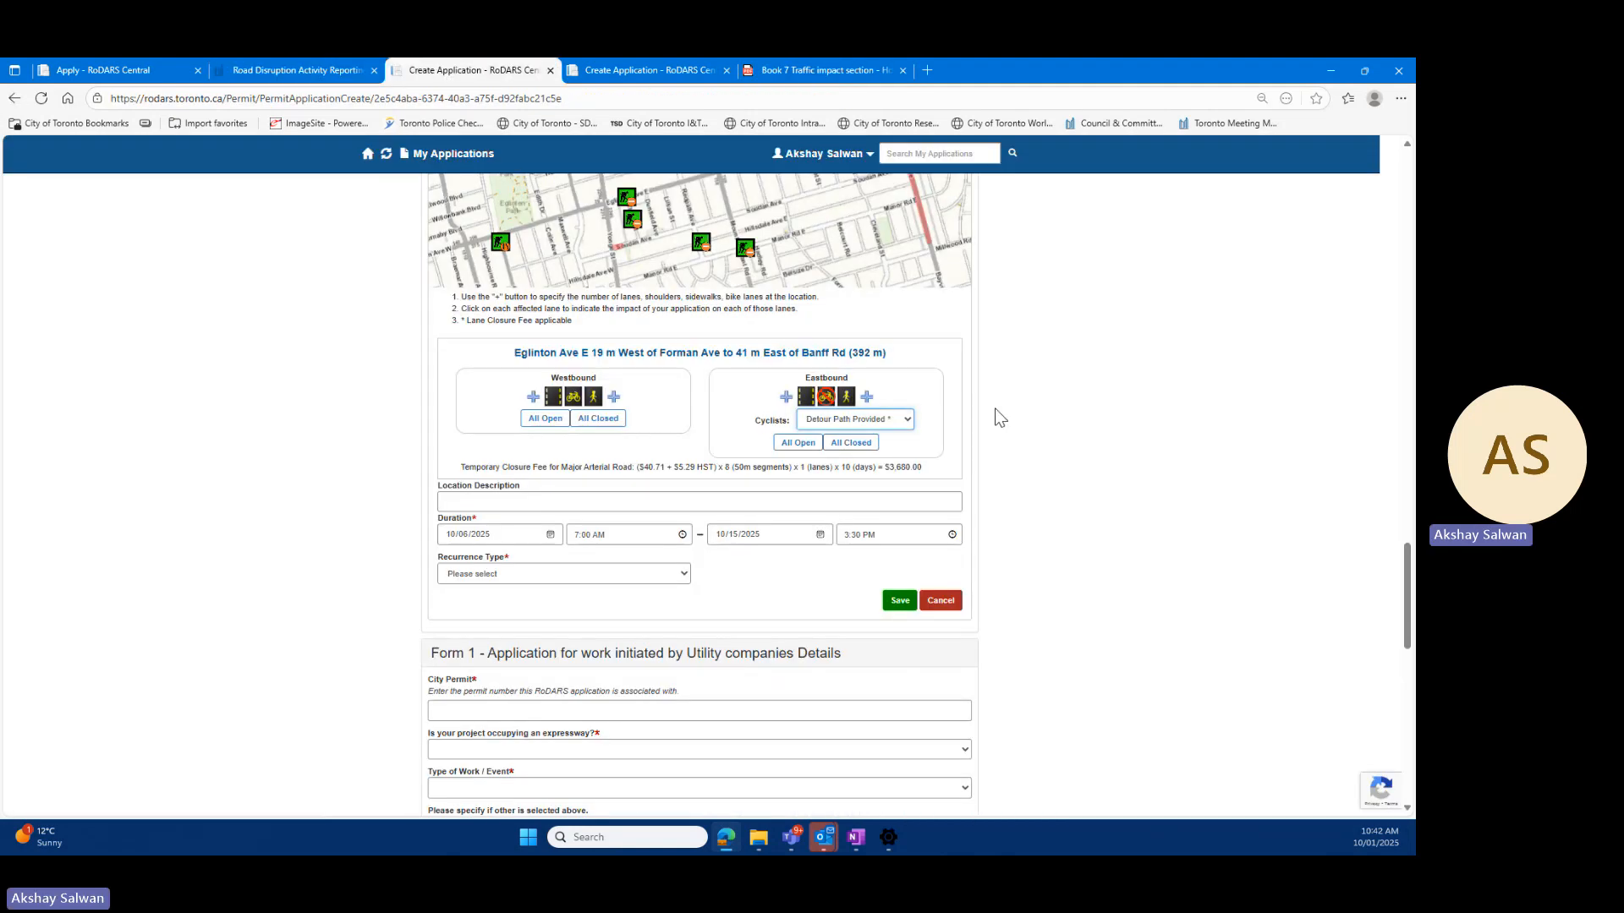
left_click(784, 407)
left_click(840, 424)
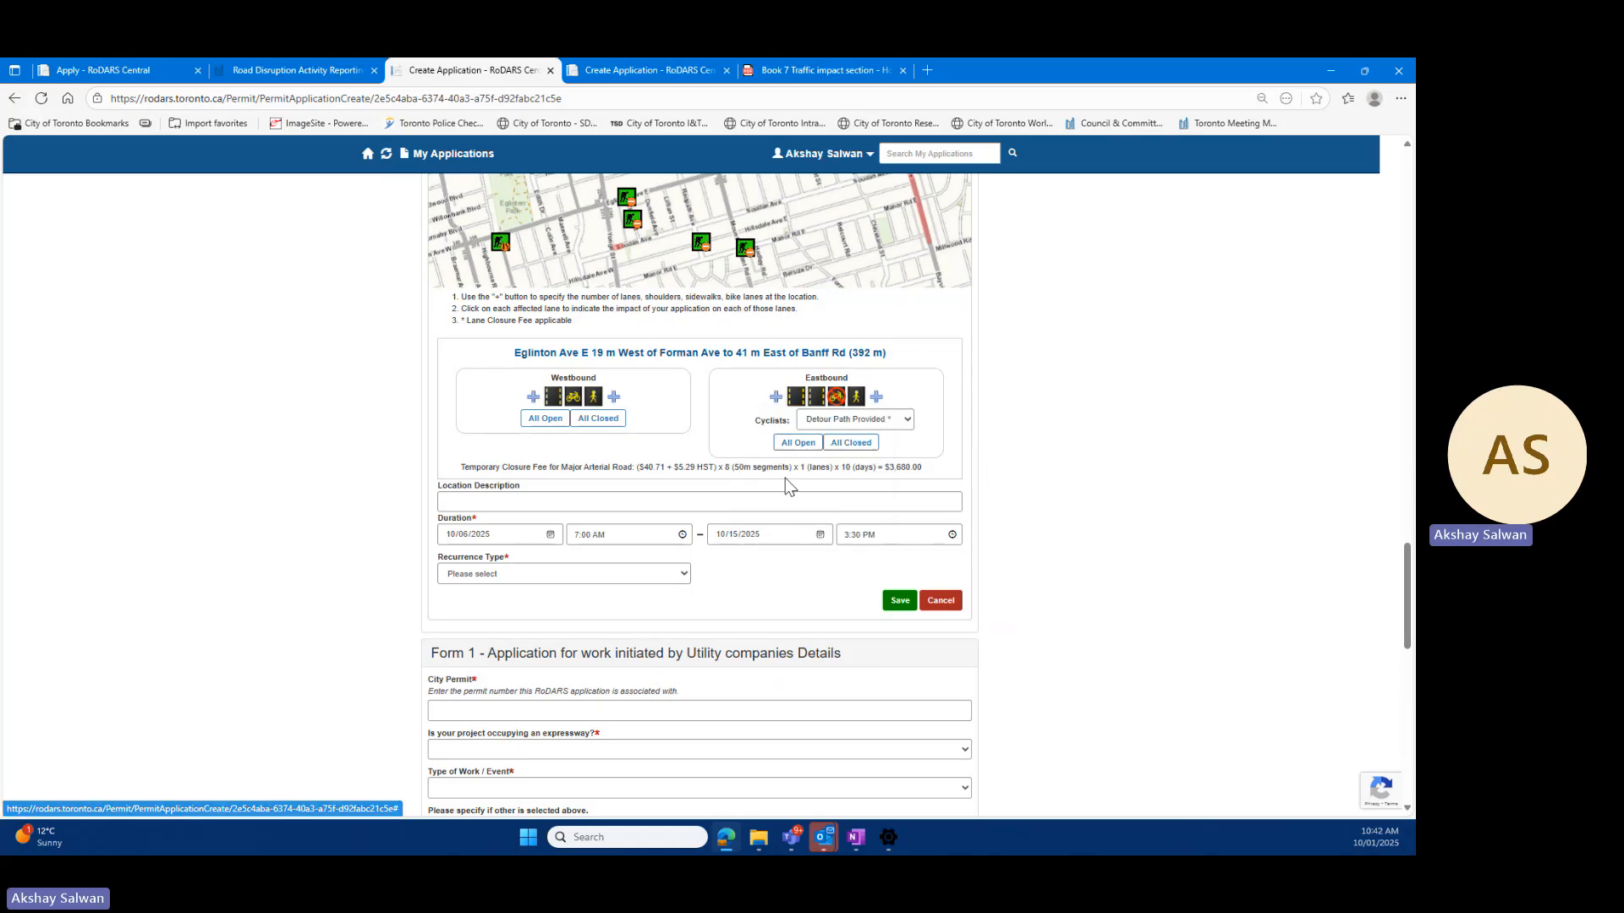
left_click(852, 419)
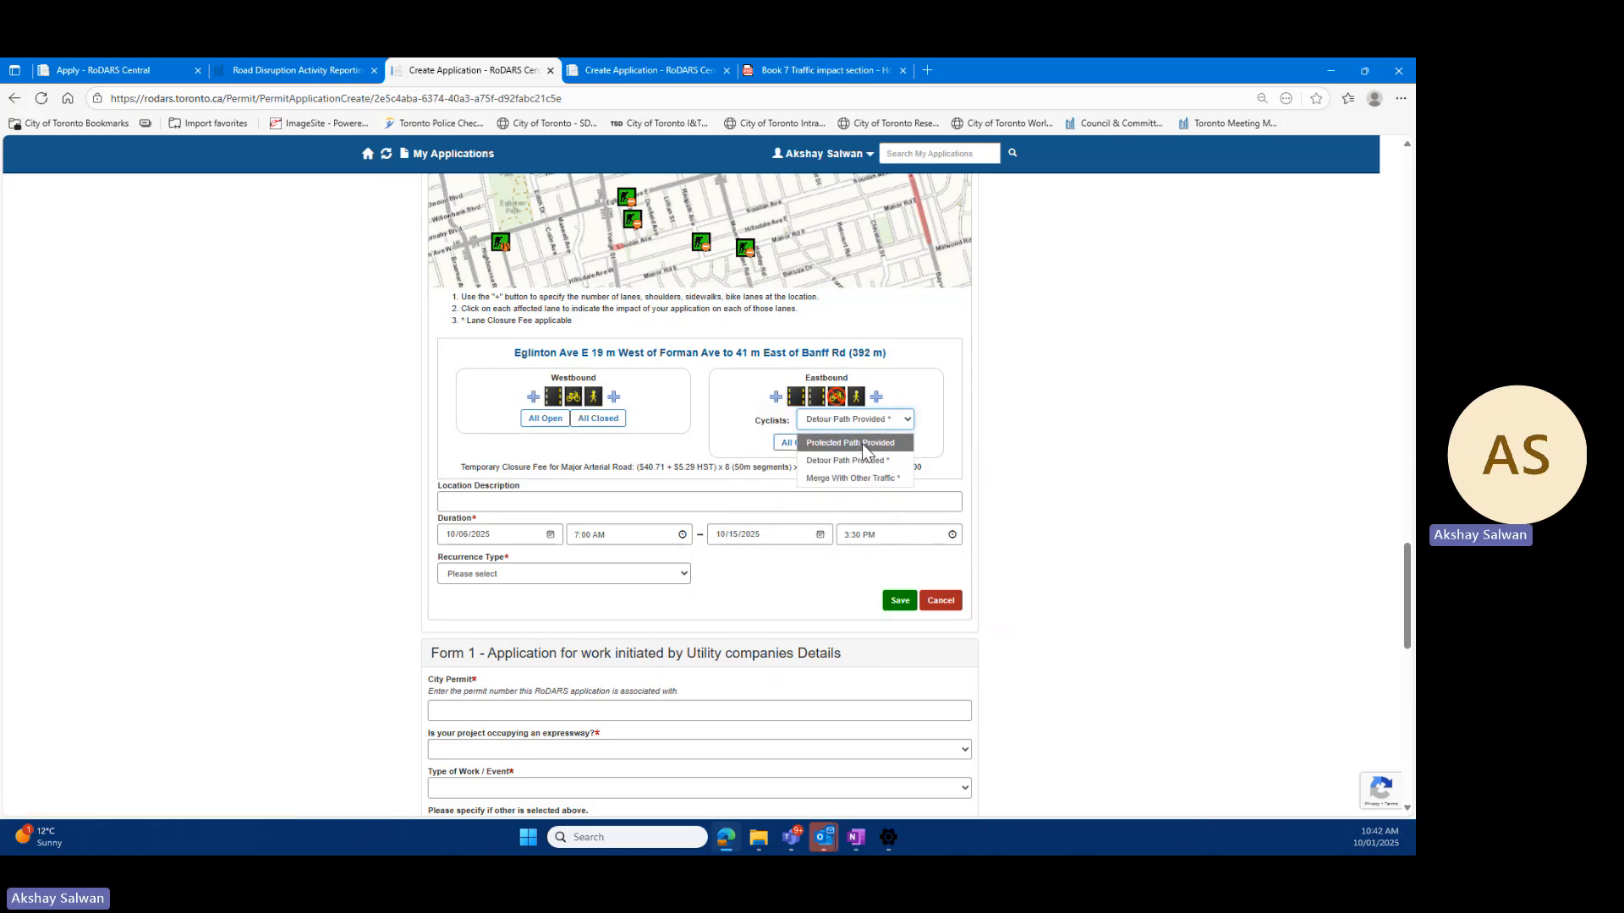
left_click(861, 443)
Step: Set the eastbound traffic lane beside the bicycle lane to Normal Lane Closed and compare the setup with the DS-23 layout
left_click(820, 406)
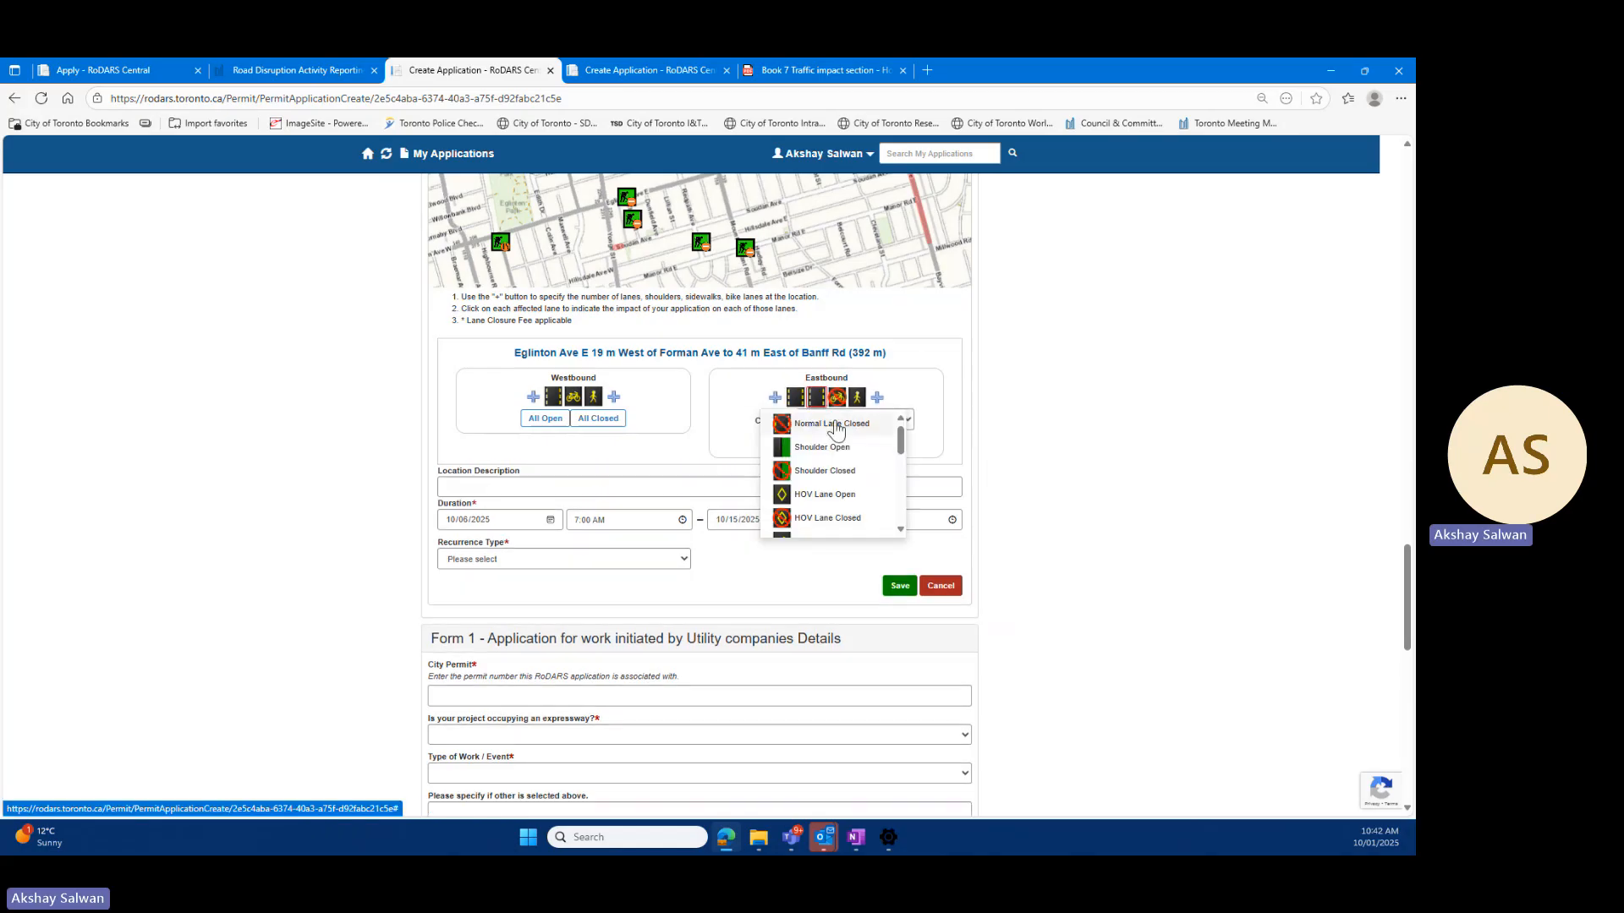
left_click(827, 421)
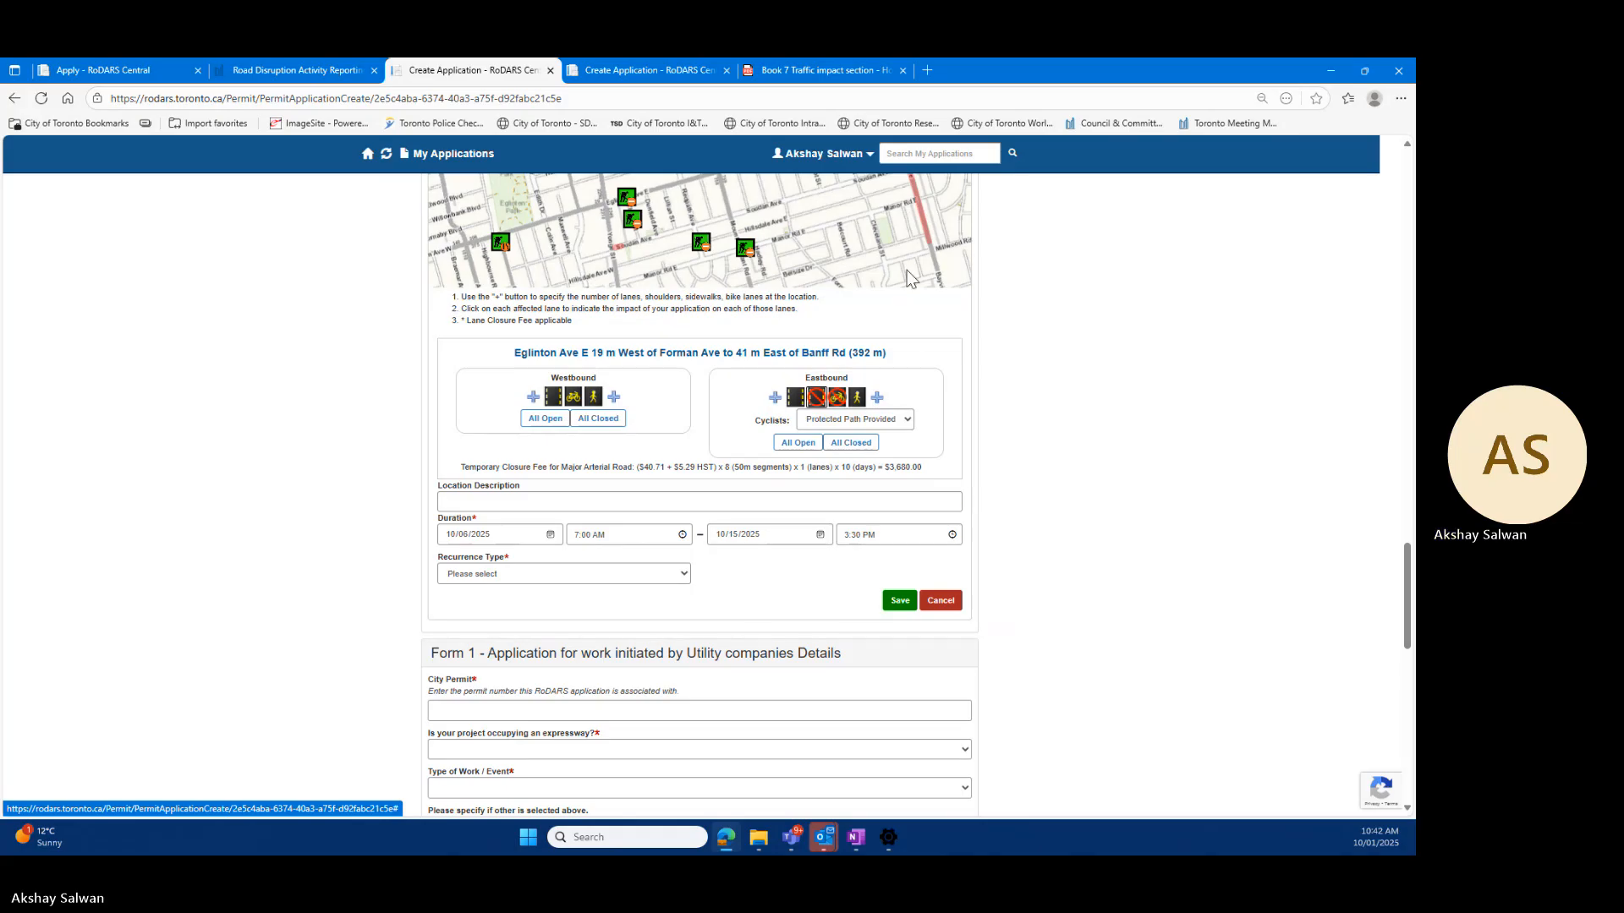
left_click(861, 71)
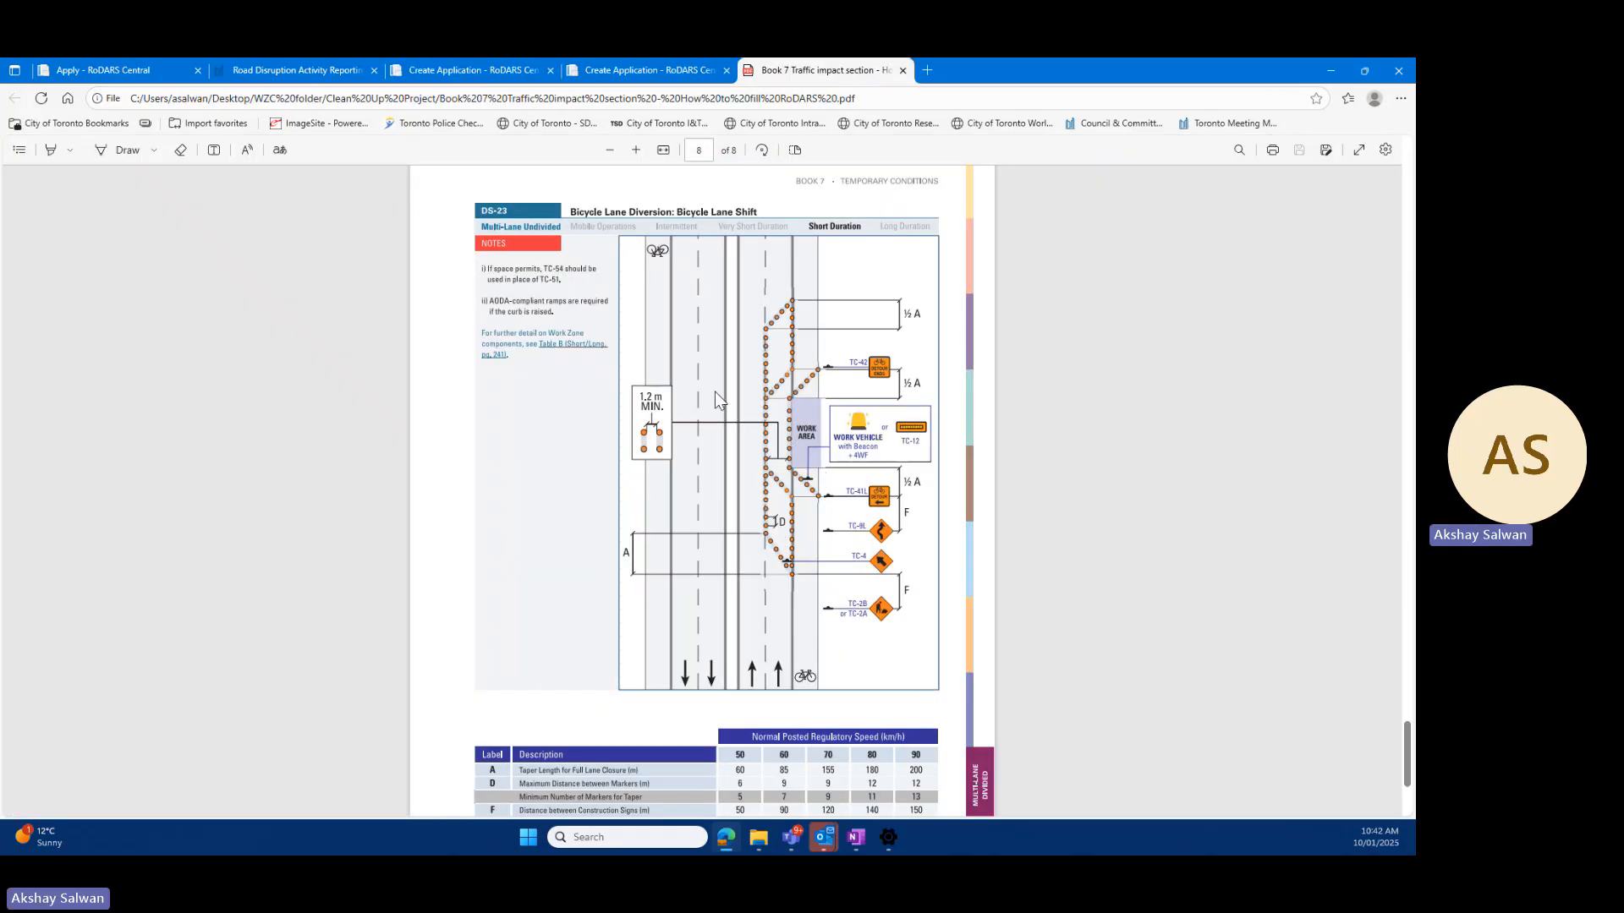
left_click(453, 69)
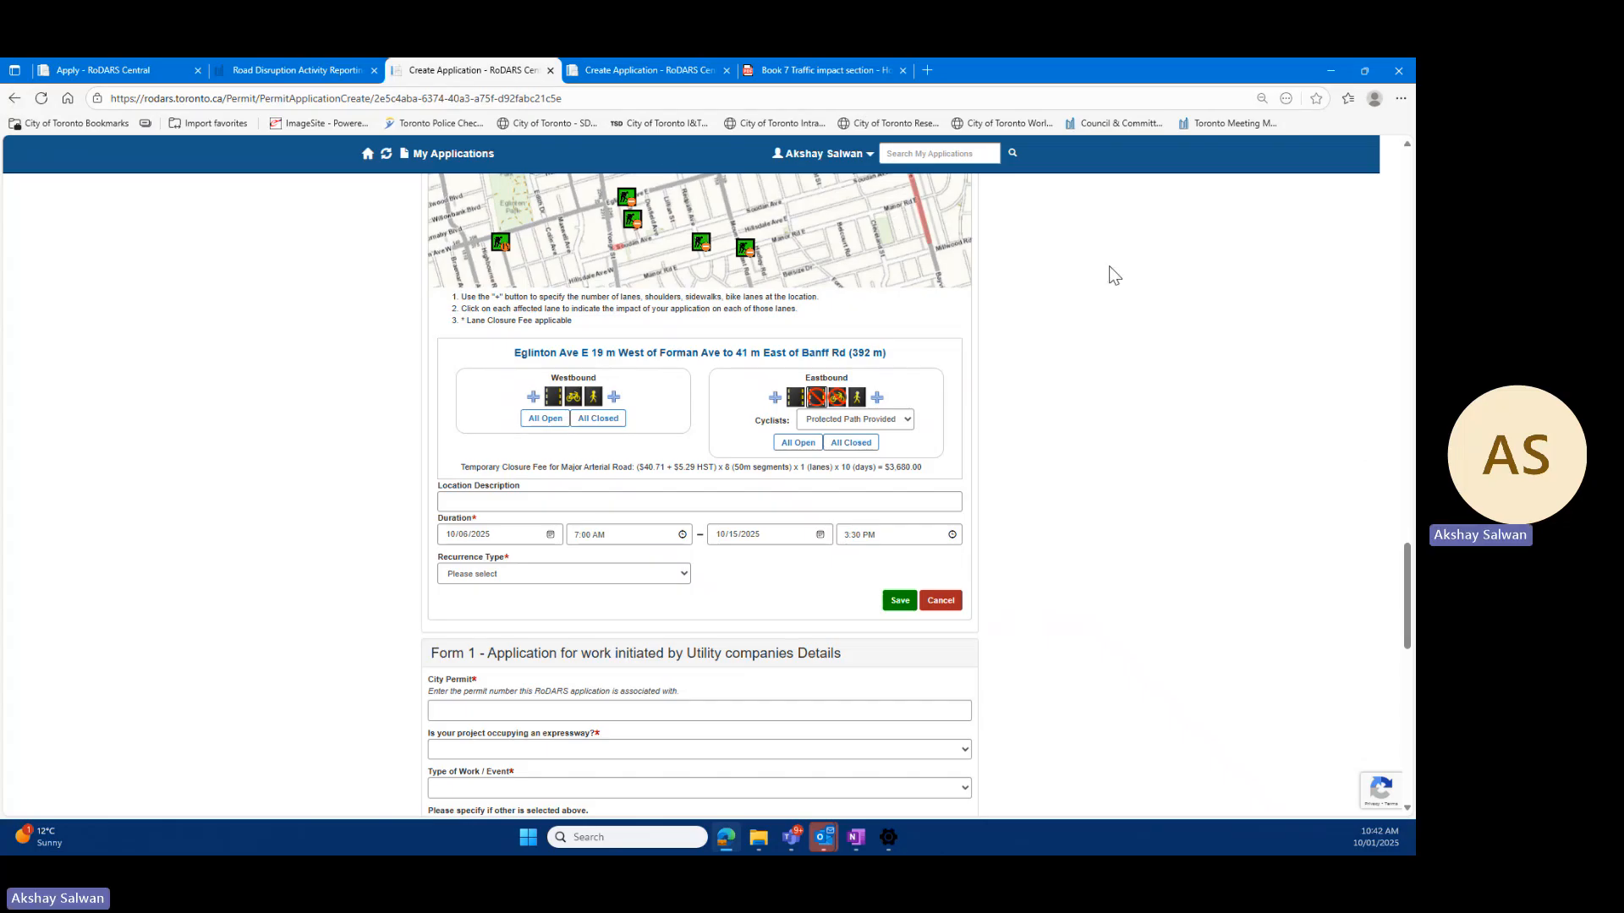
Step: Switch to the Book 7 PDF and bring up the TI-13 Work in Intersection layout on page 4
scroll(1091, 423, "up", 1)
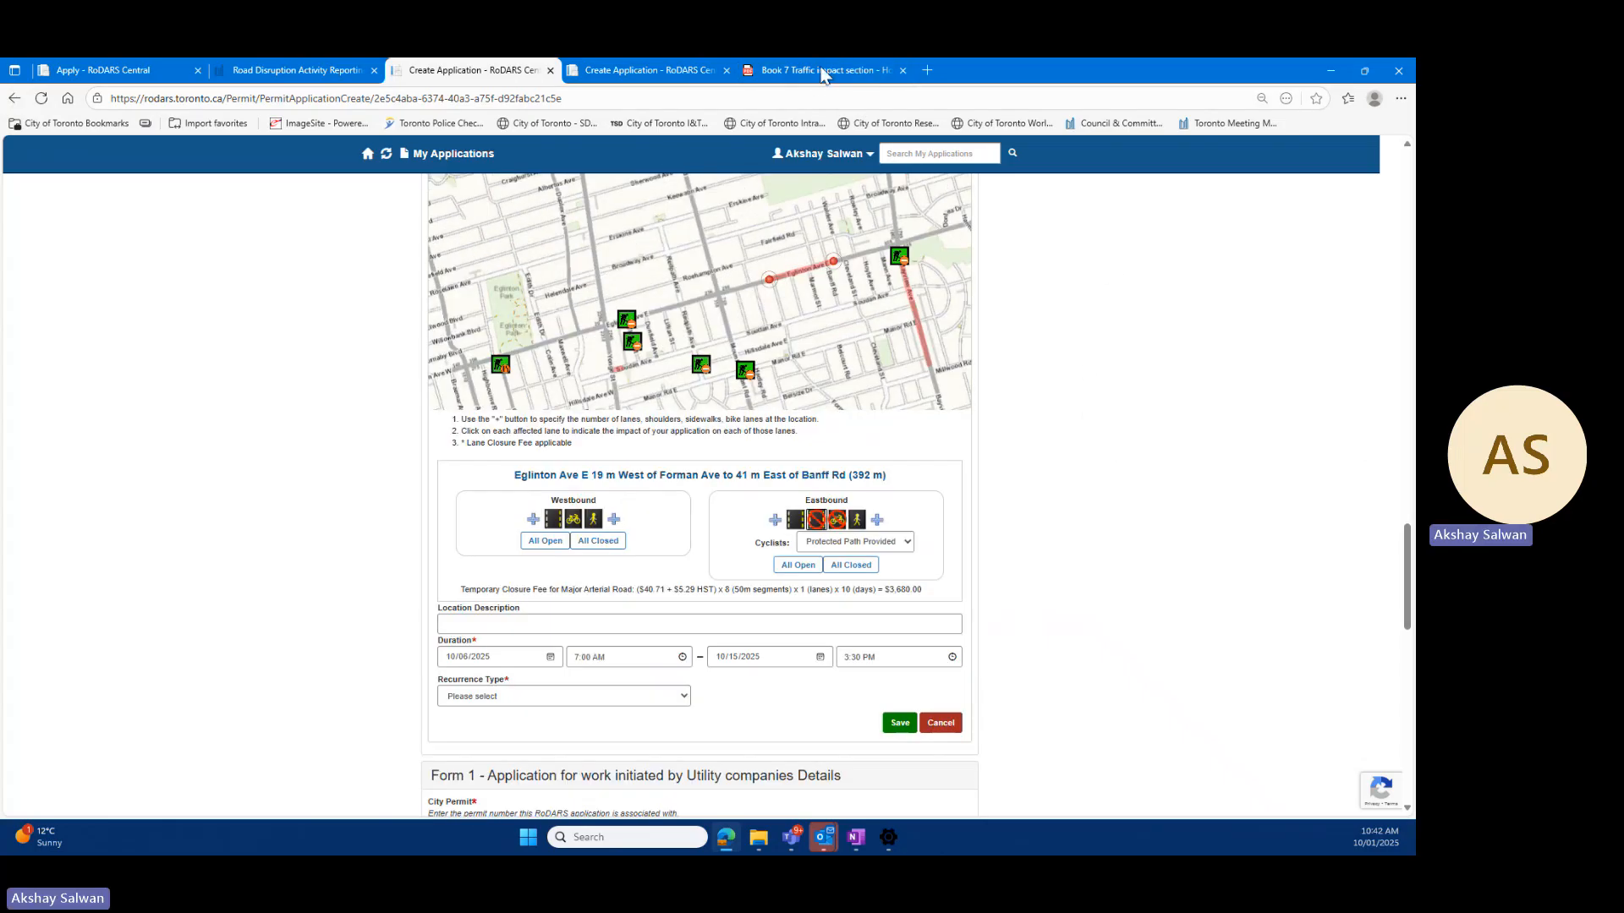
left_click(860, 64)
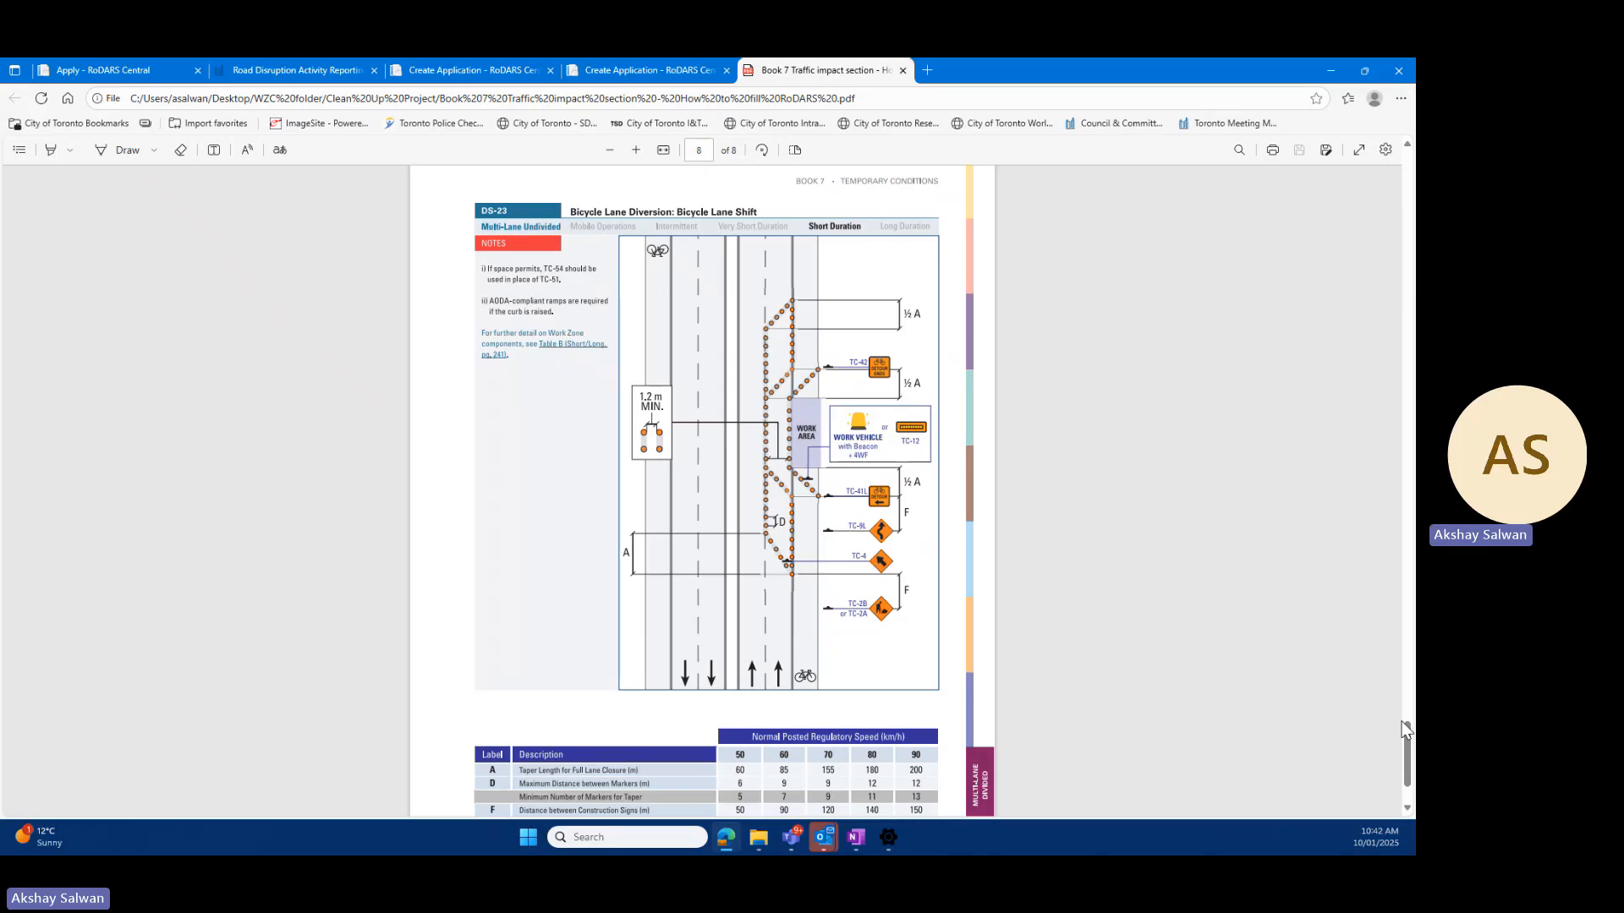
left_click_drag(1407, 733, 1407, 239)
scroll(985, 318, "down", 7)
scroll(987, 364, "down", 12)
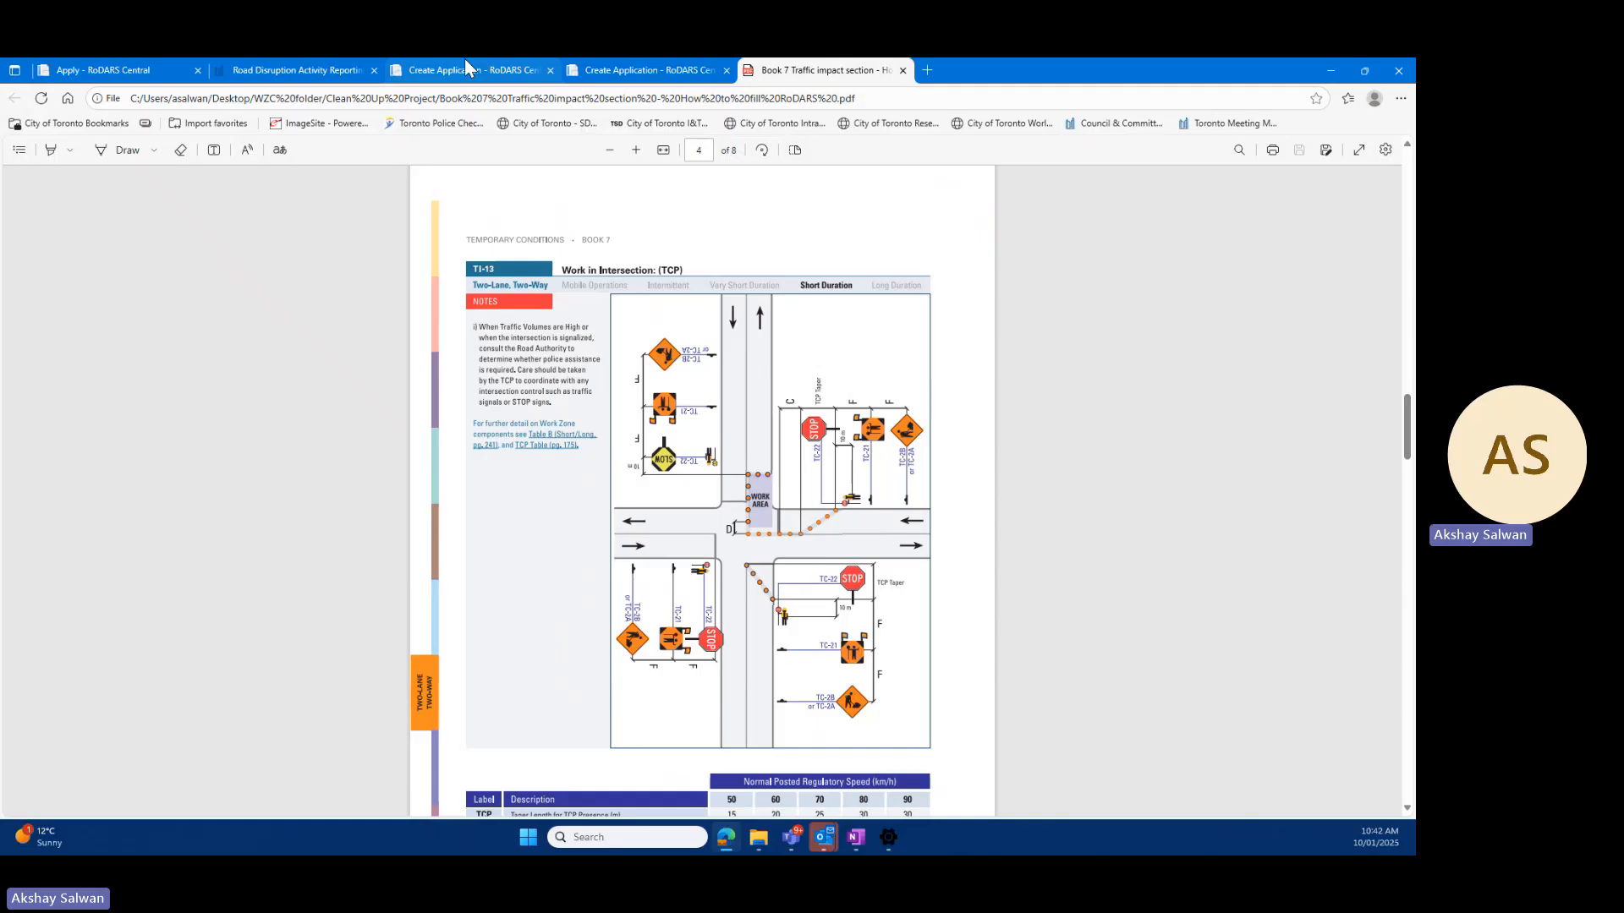
Step: Back in the application, discard the unsaved Eglinton Ave E location and mark a Mount Pleasant Rd segment about 110 m long across Eglinton Ave E
mouse_move(464, 58)
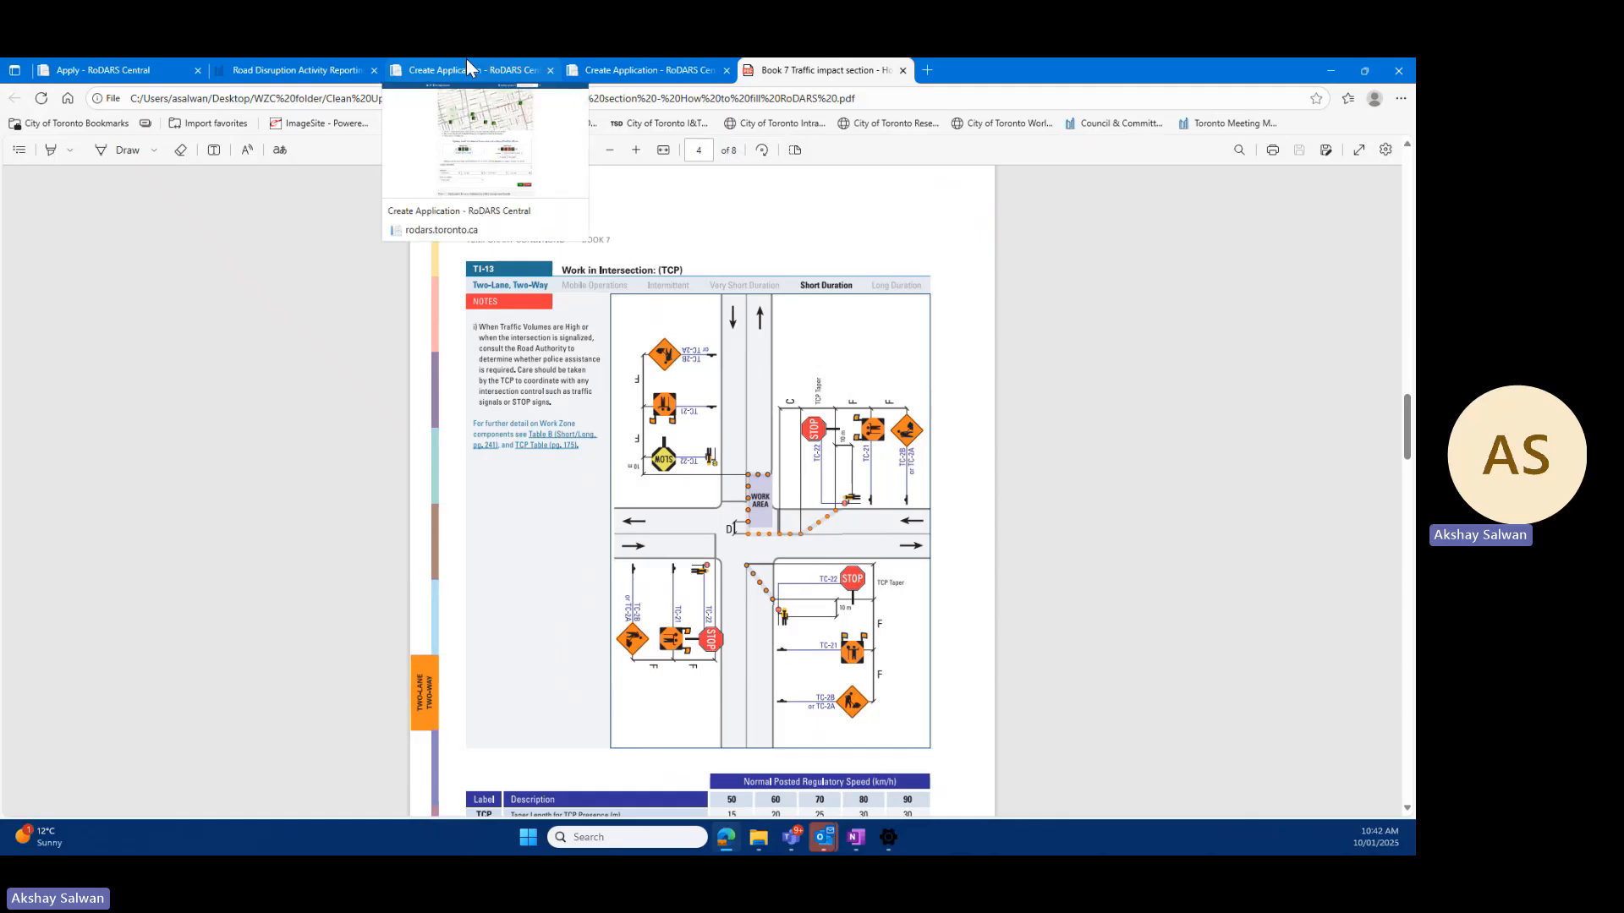
left_click(474, 67)
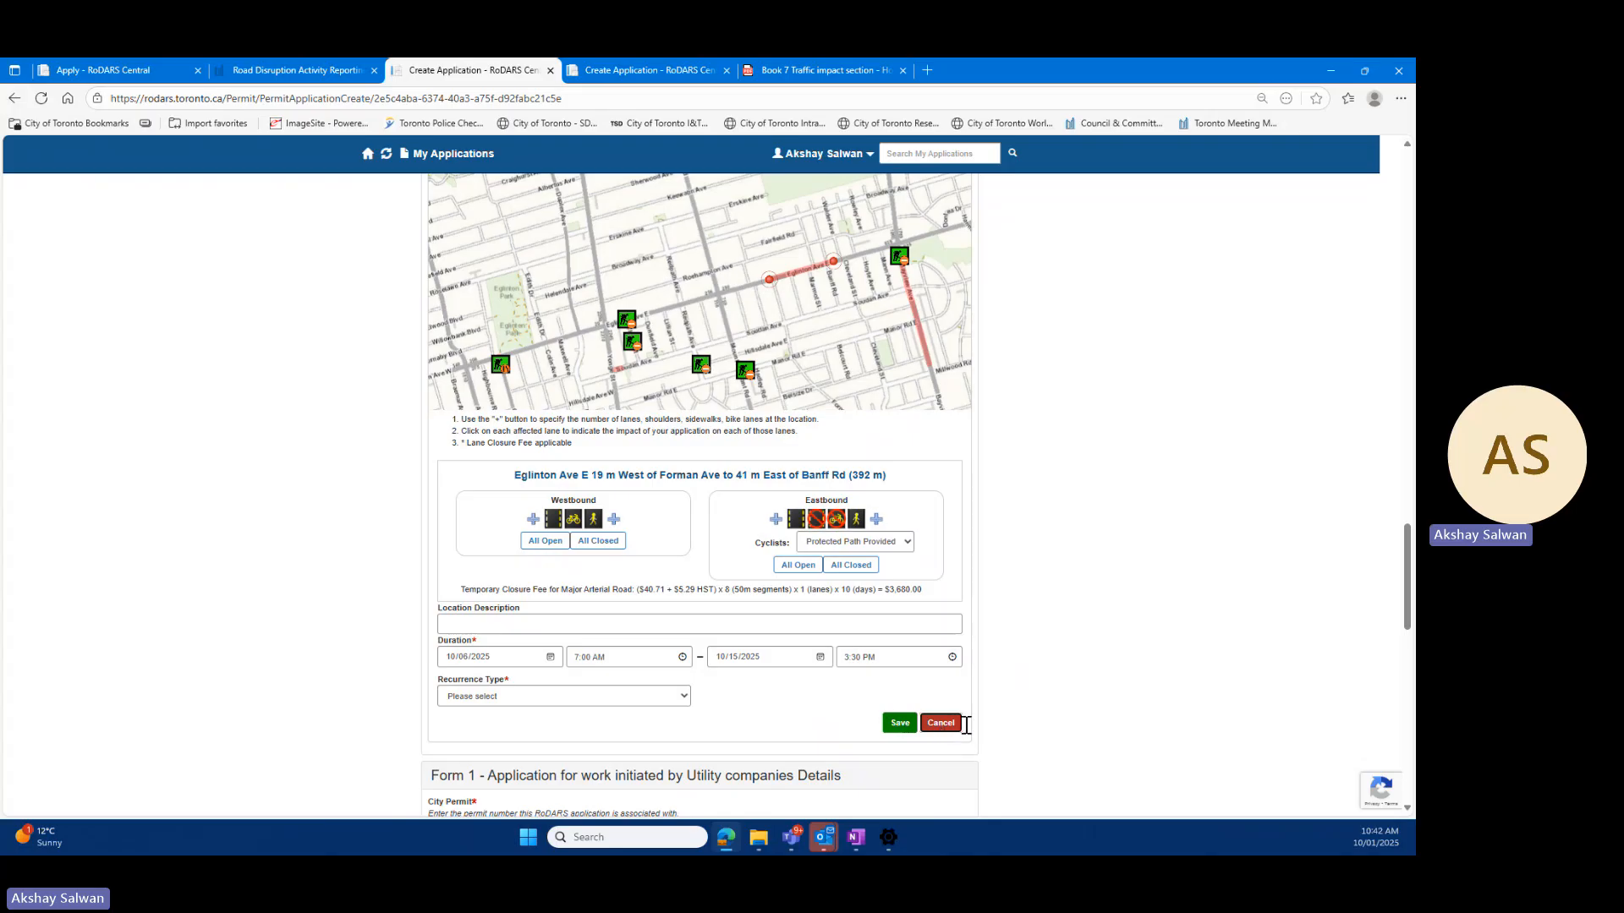
left_click(939, 723)
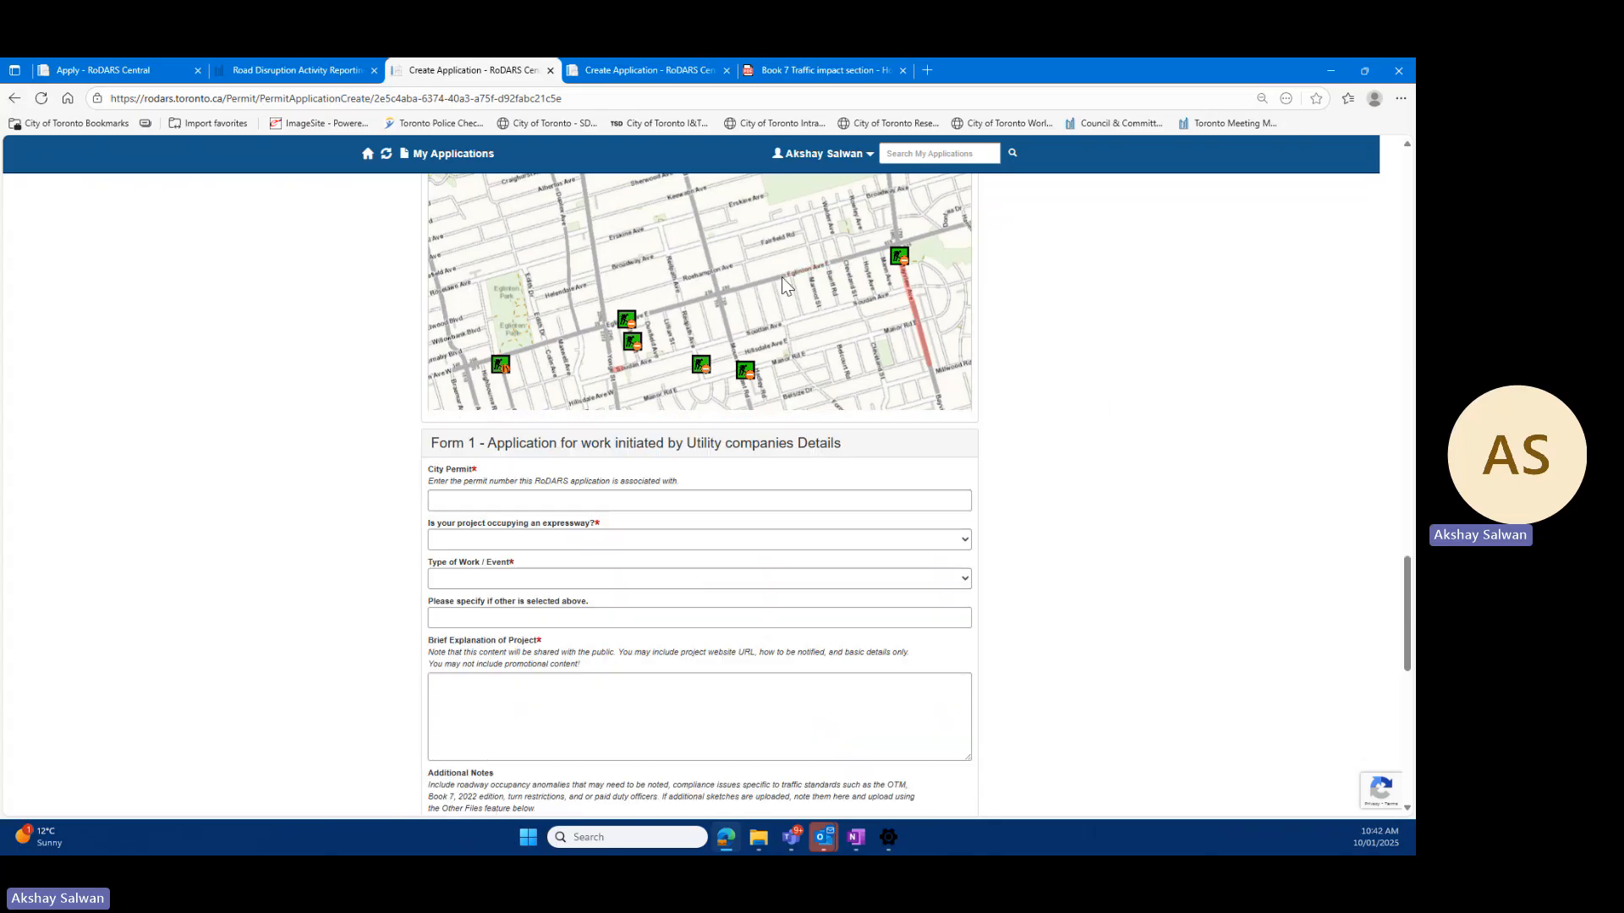
scroll(722, 307, "up", 2)
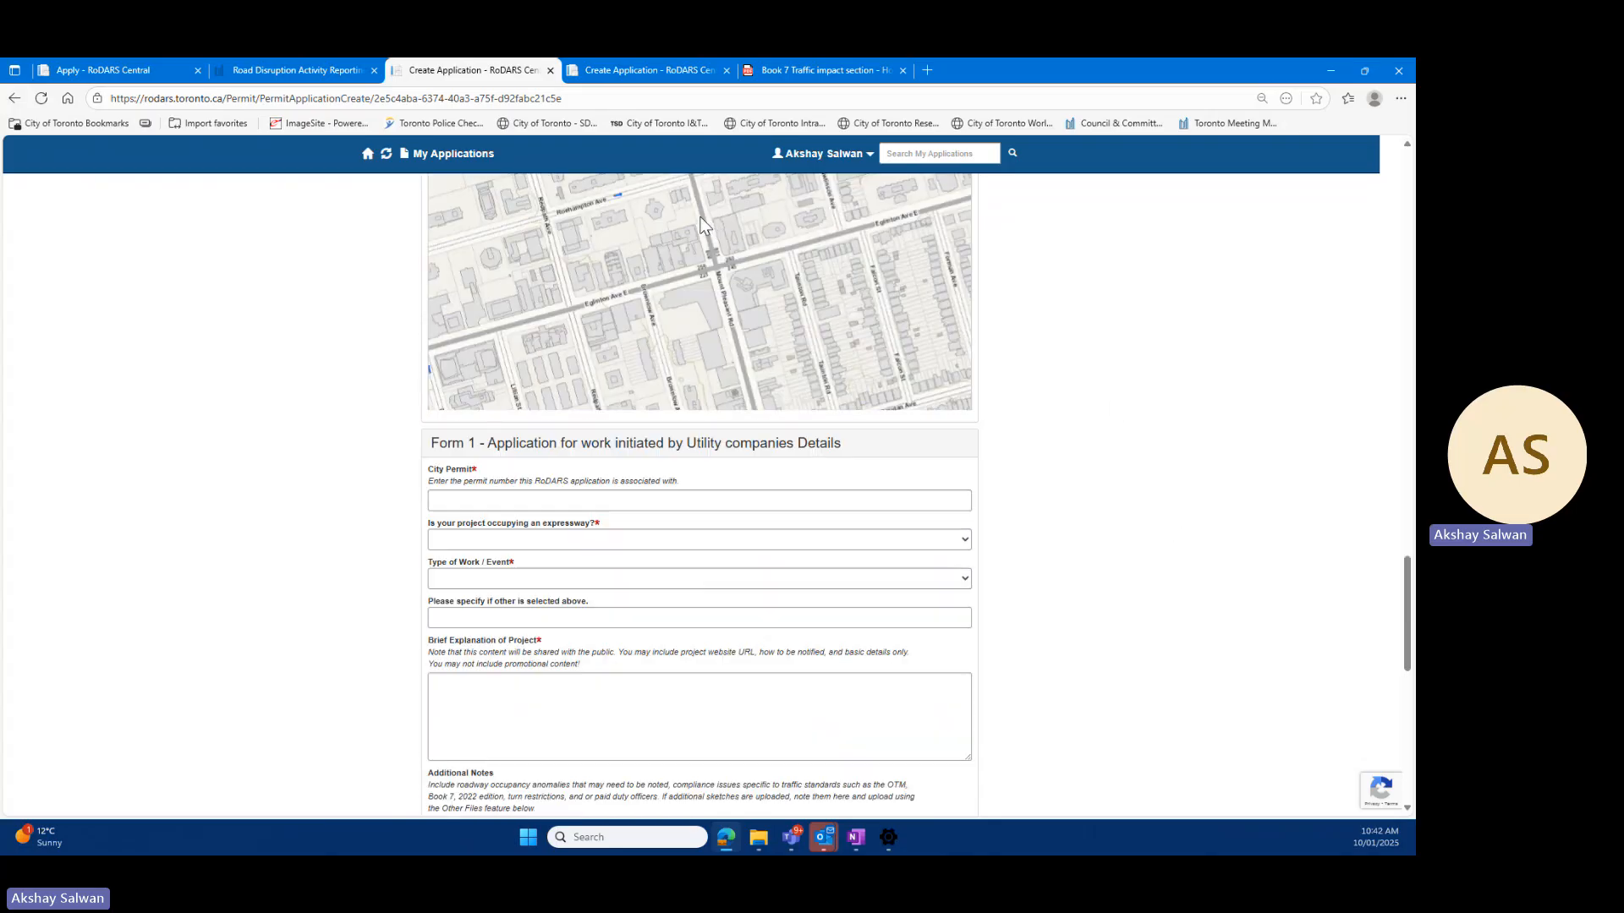
left_click(703, 216)
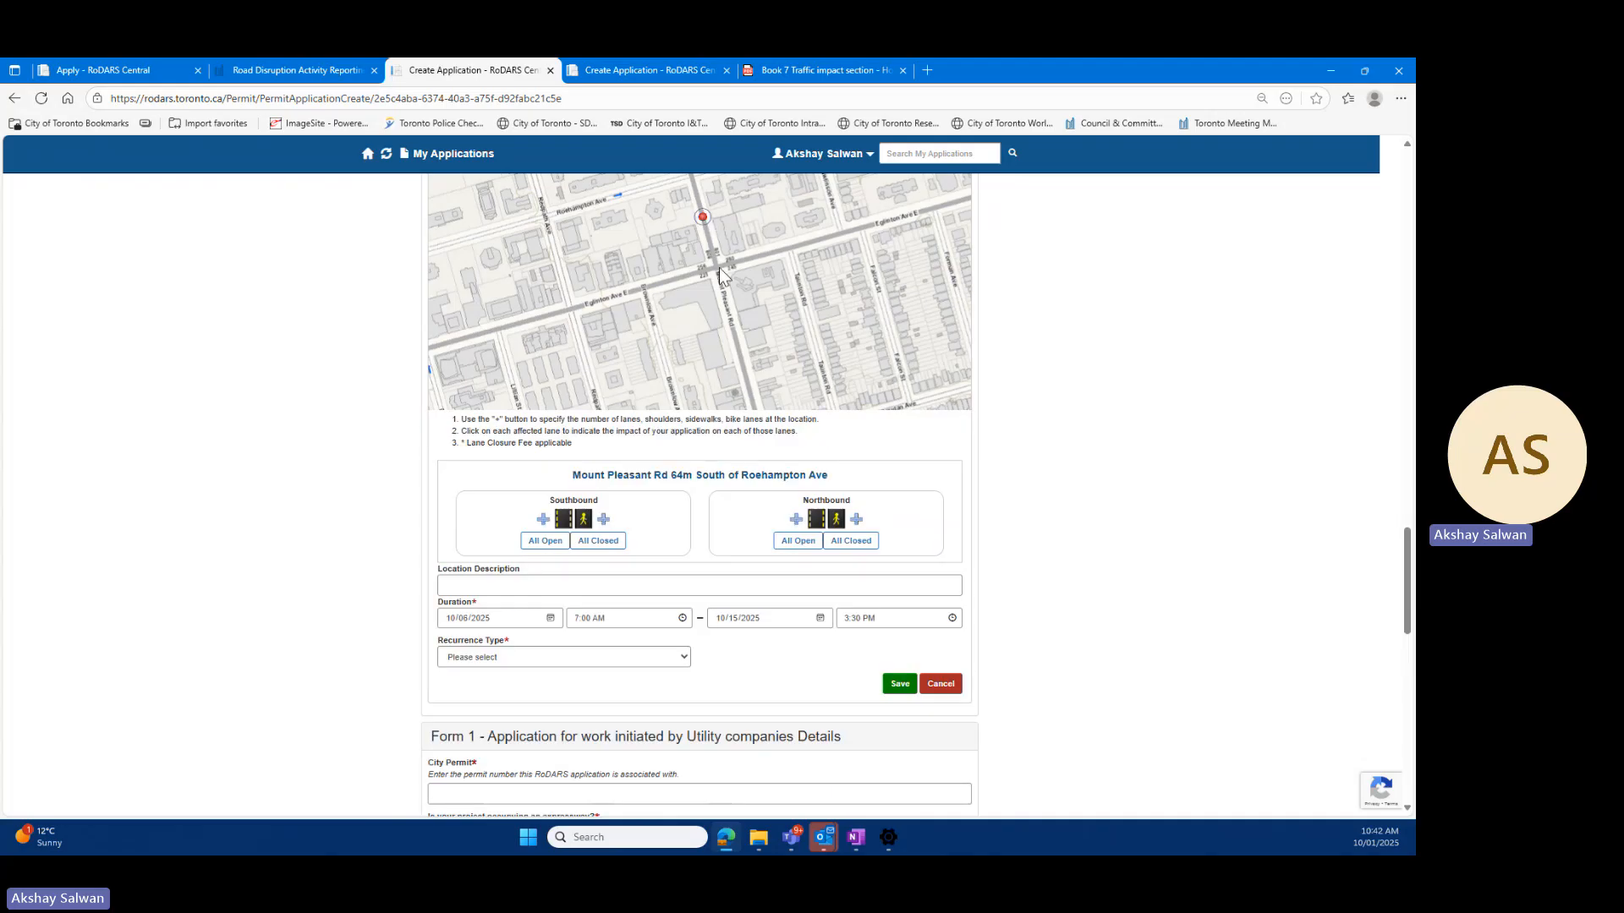
left_click(722, 291)
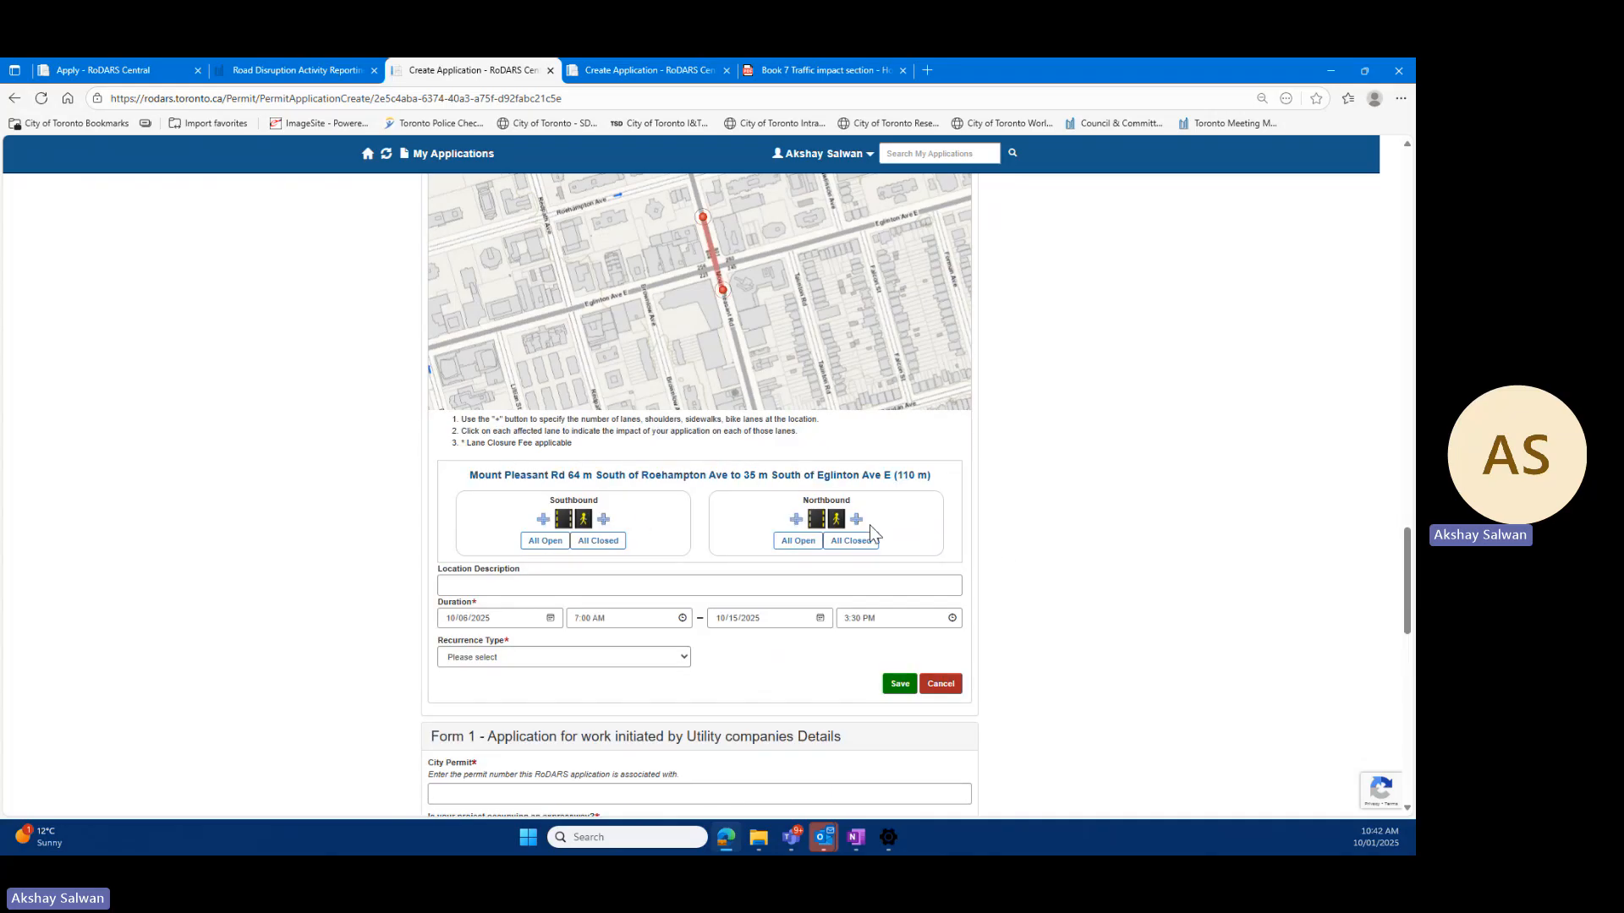
Step: Check the TI-13 layout in the Book 7 PDF and set the northbound Mount Pleasant Rd lane to Normal Lane Closed
left_click(850, 66)
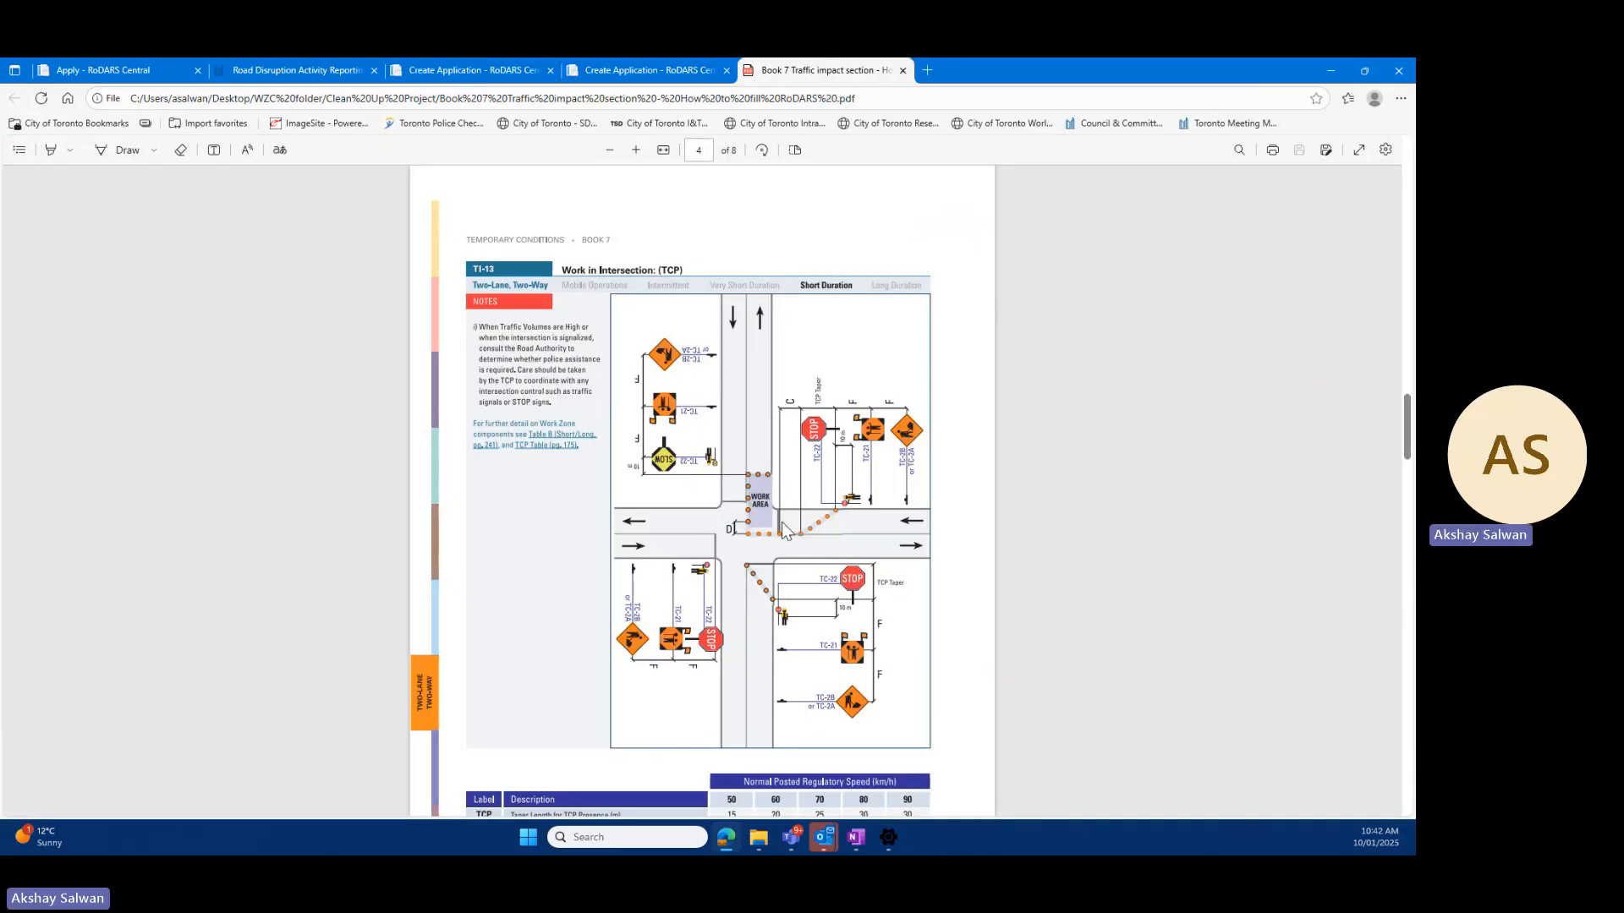
left_click(435, 61)
left_click(815, 526)
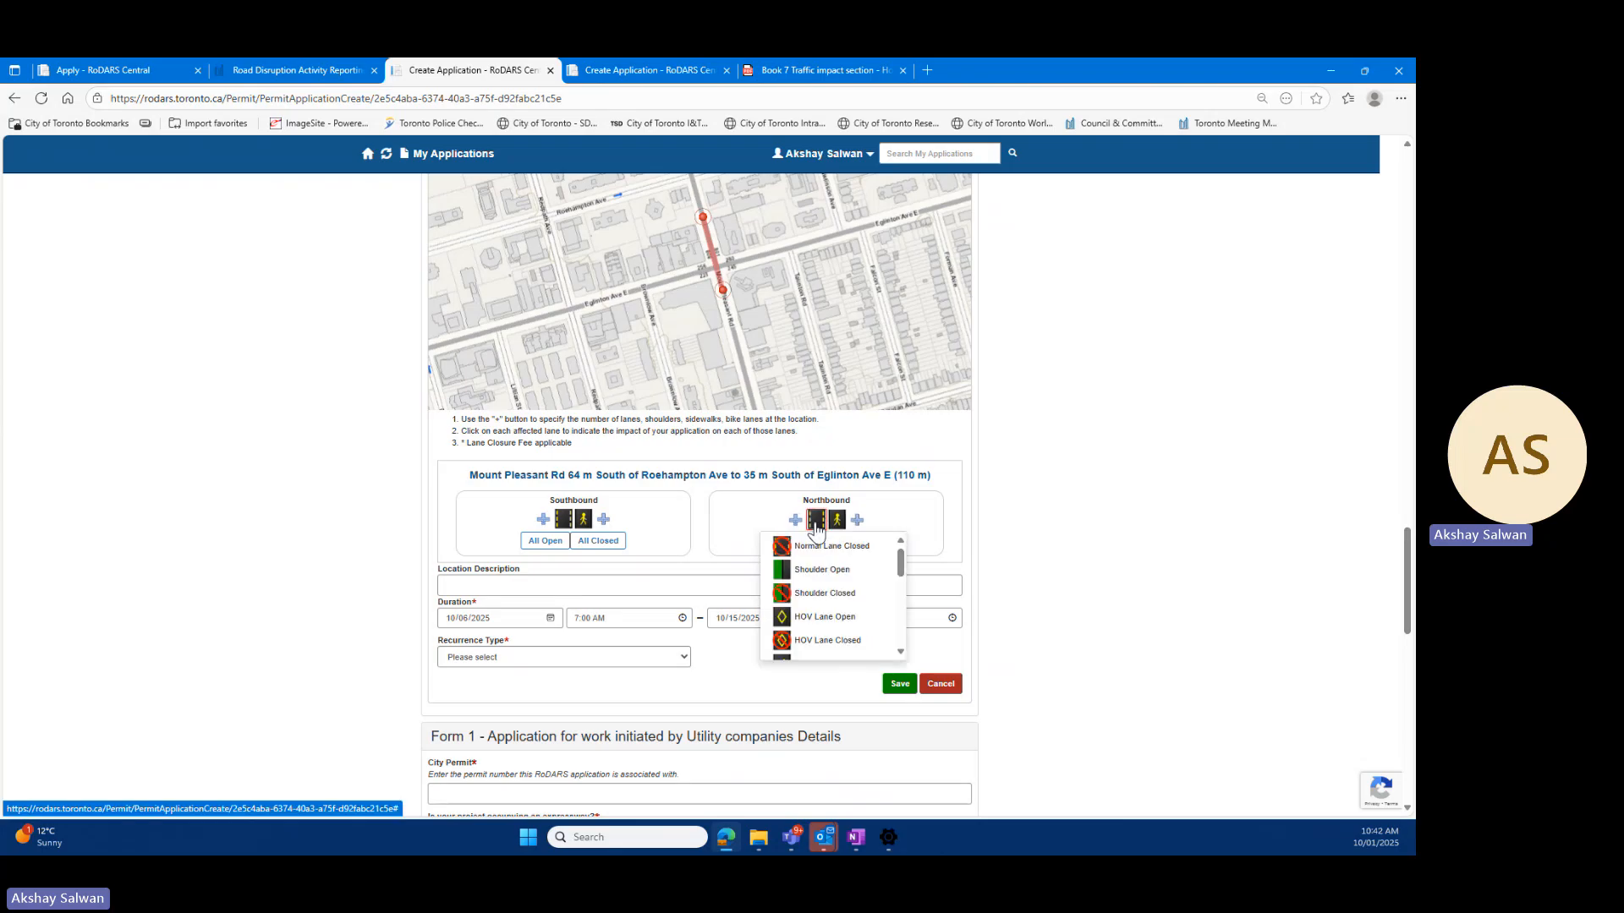
left_click(825, 547)
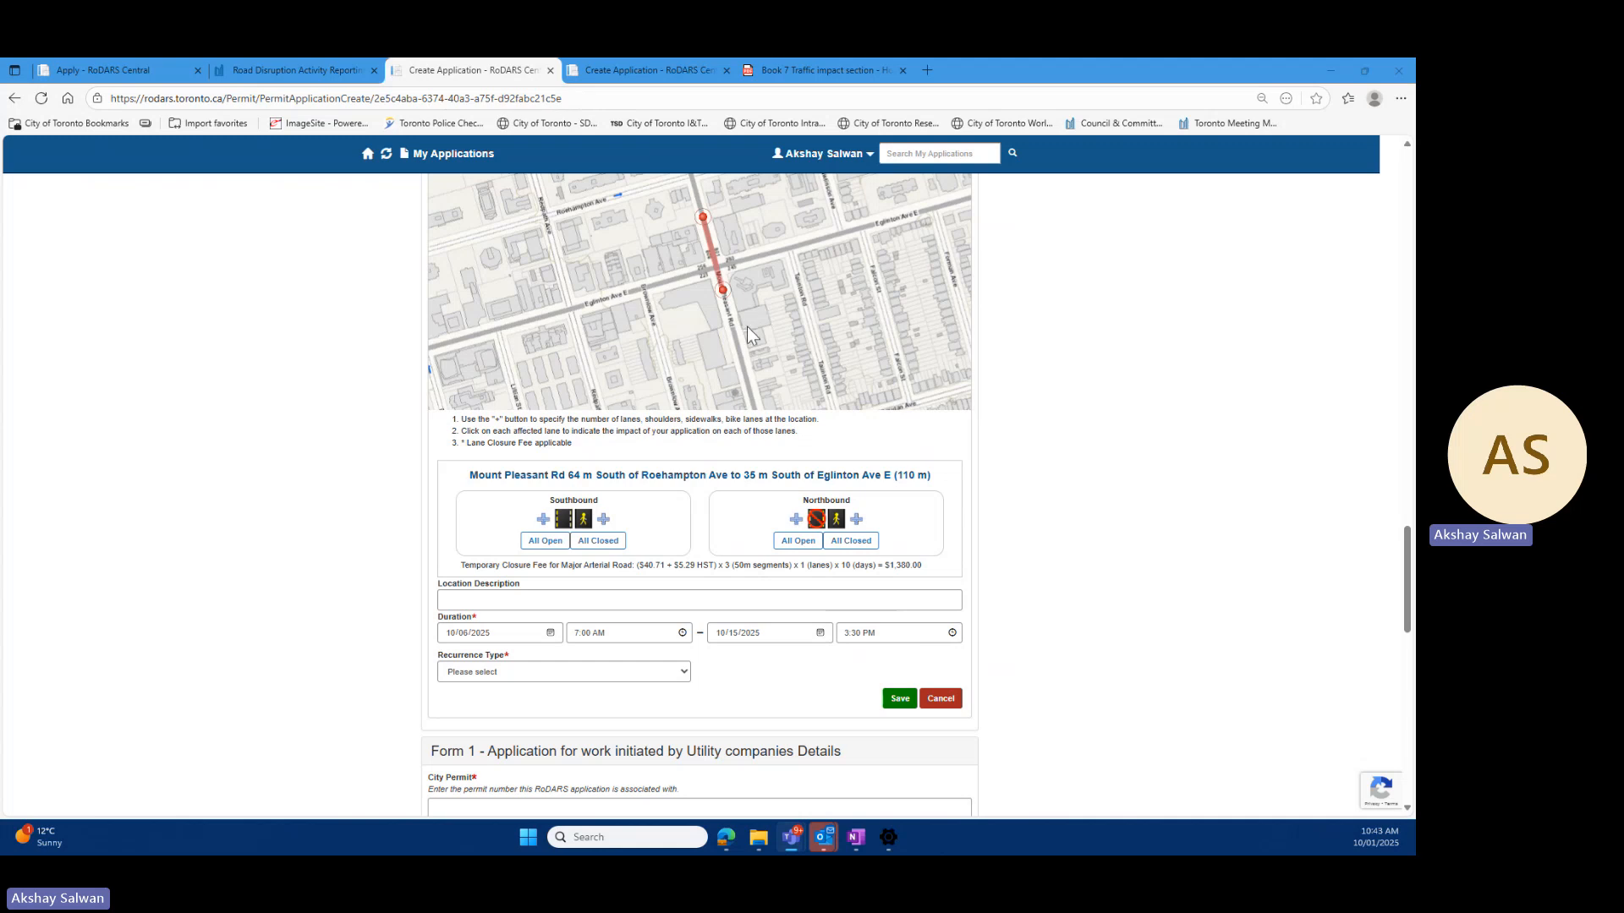
Step: Compare with the TI-13 layout again and set the southbound Mount Pleasant Rd lane to Alternating Lane Open
left_click(841, 69)
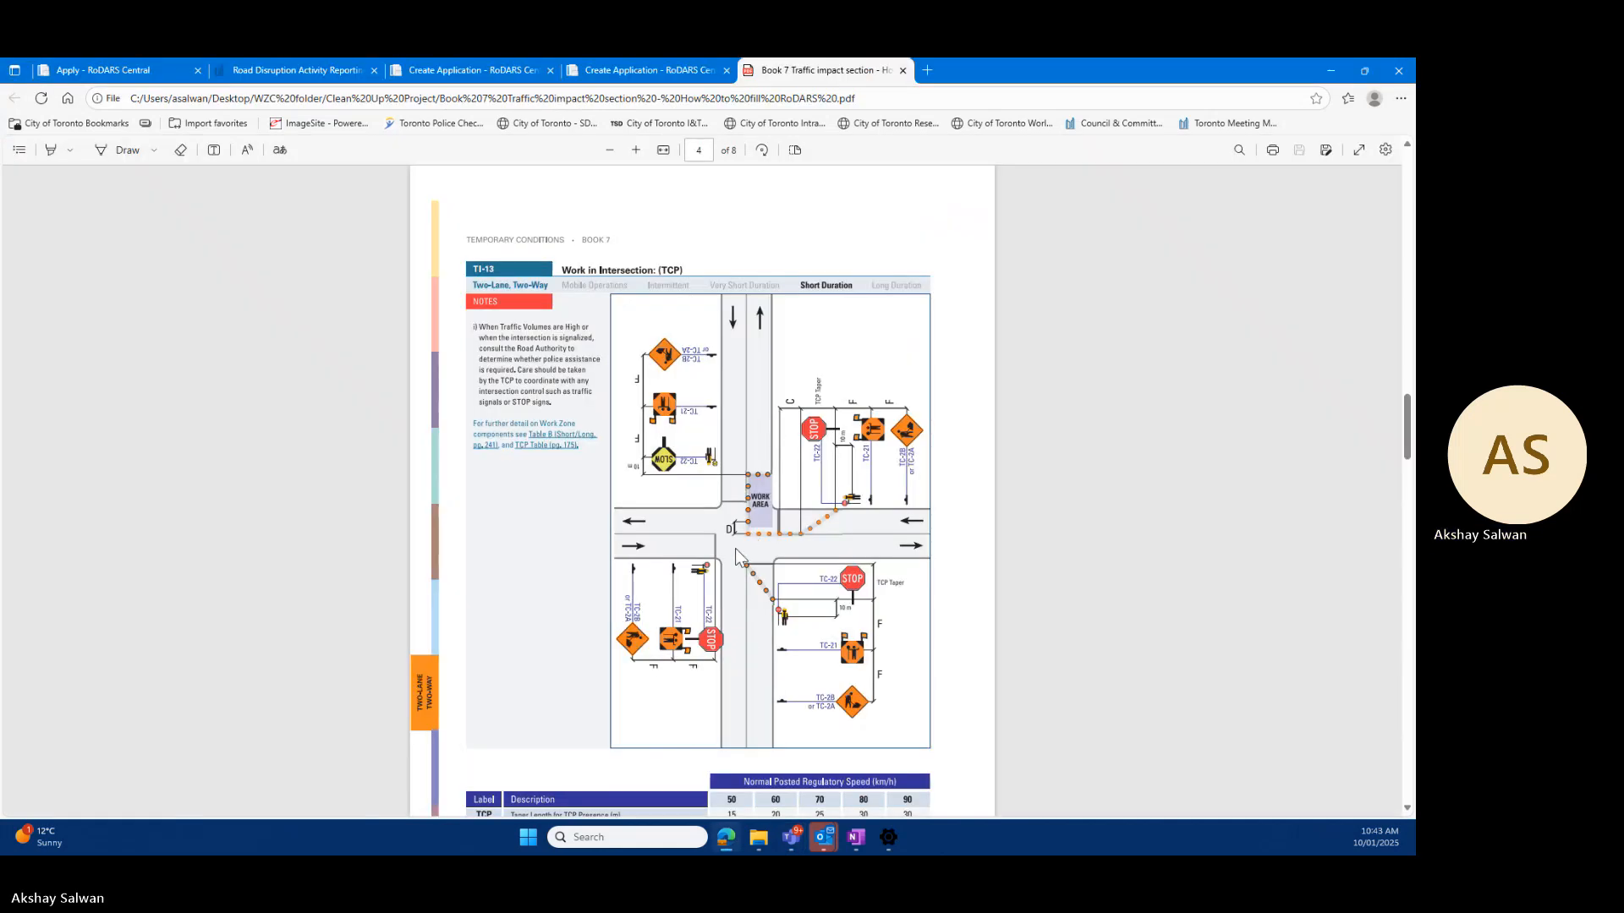
left_click(471, 68)
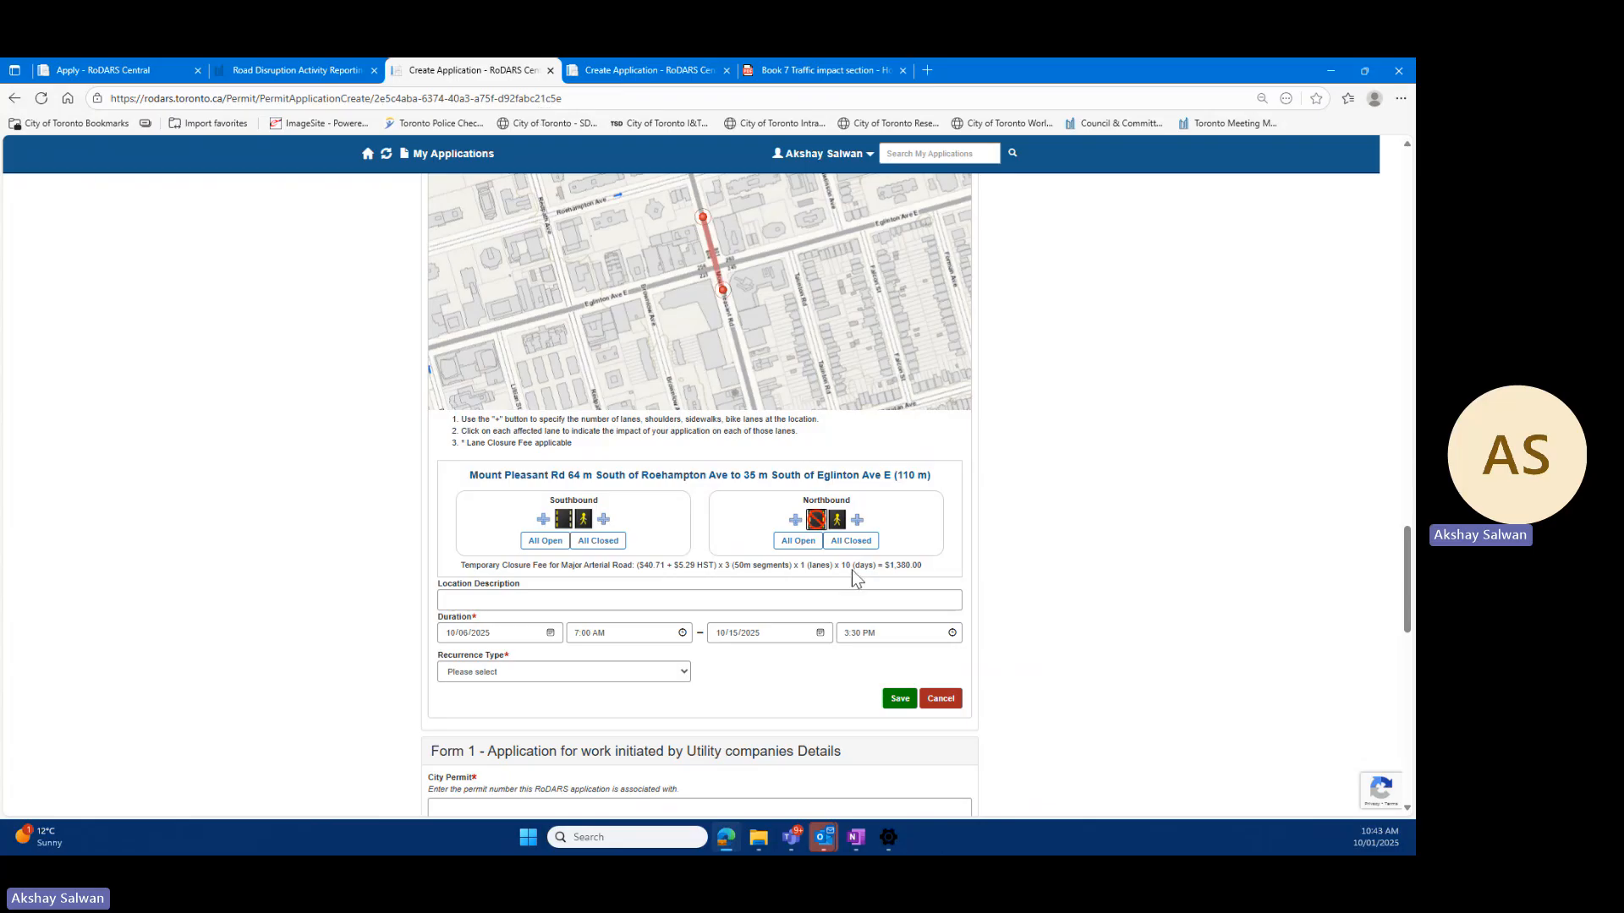
left_click(560, 521)
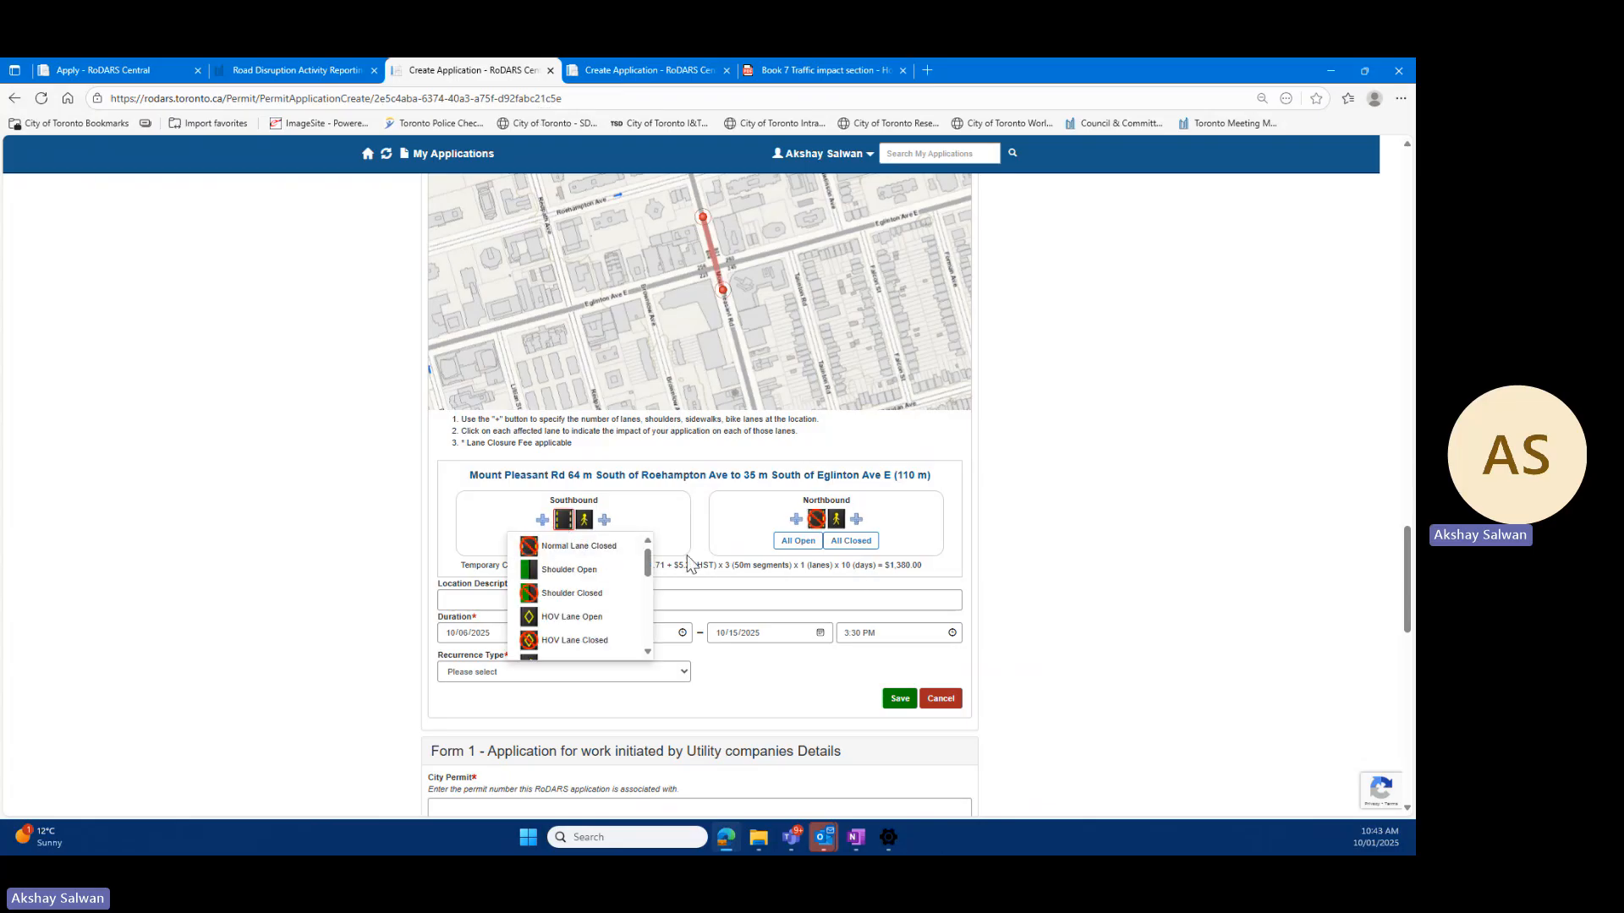
scroll(648, 576, "down", 3)
scroll(638, 630, "up", 3)
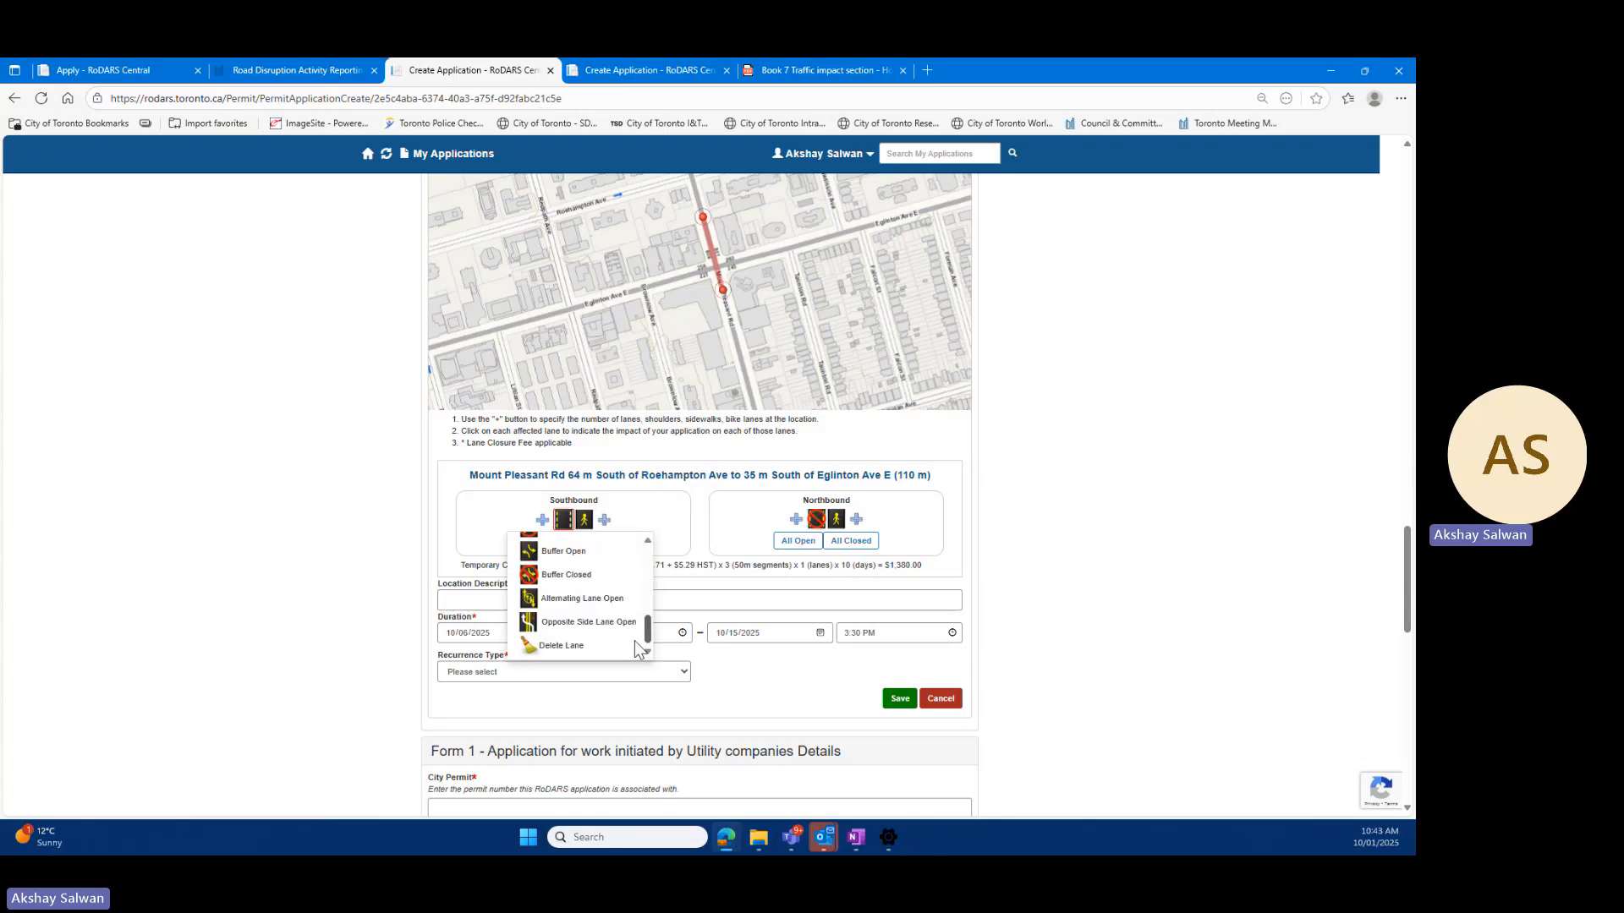
left_click(575, 598)
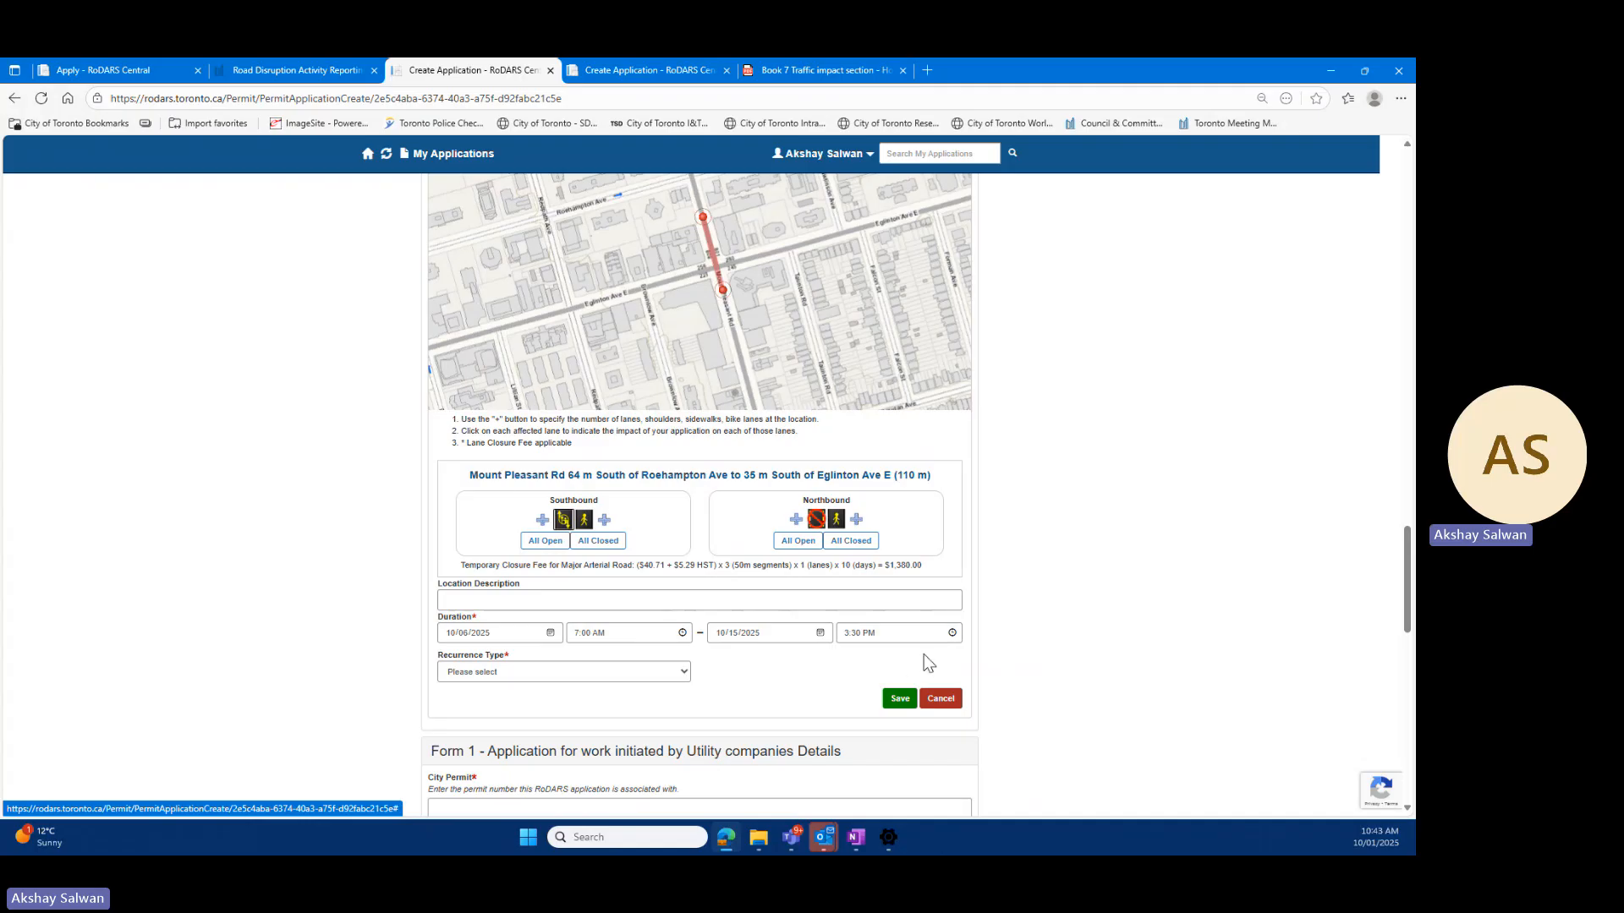
Step: Set the Mount Pleasant Rd location's recurrence type to Continuous and save the location
left_click(636, 668)
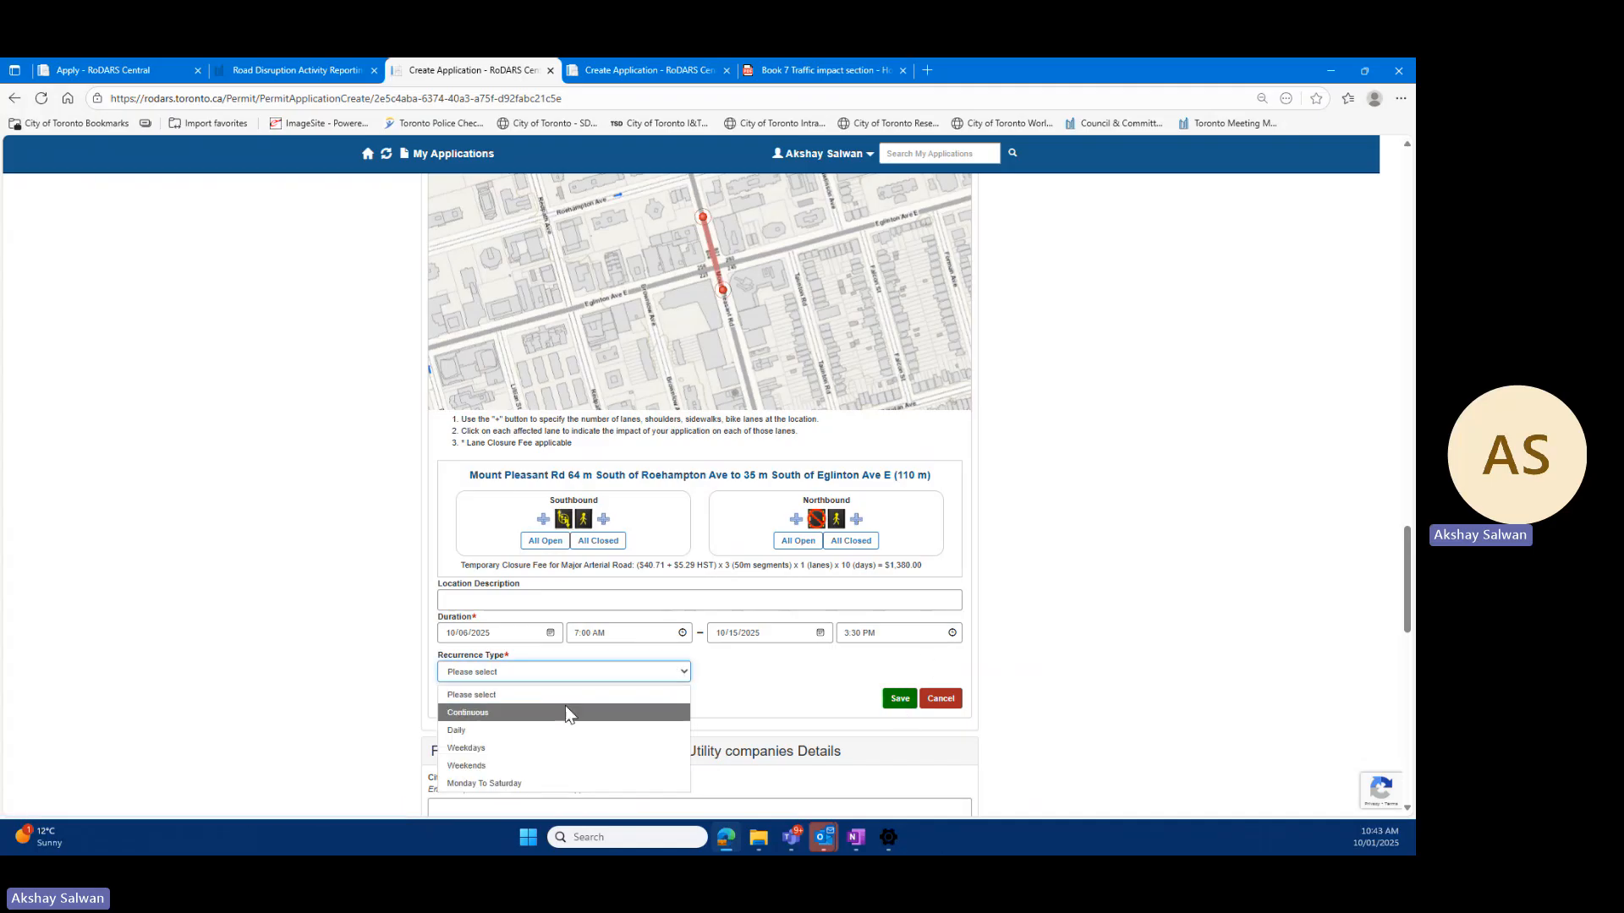
left_click(565, 709)
left_click(903, 698)
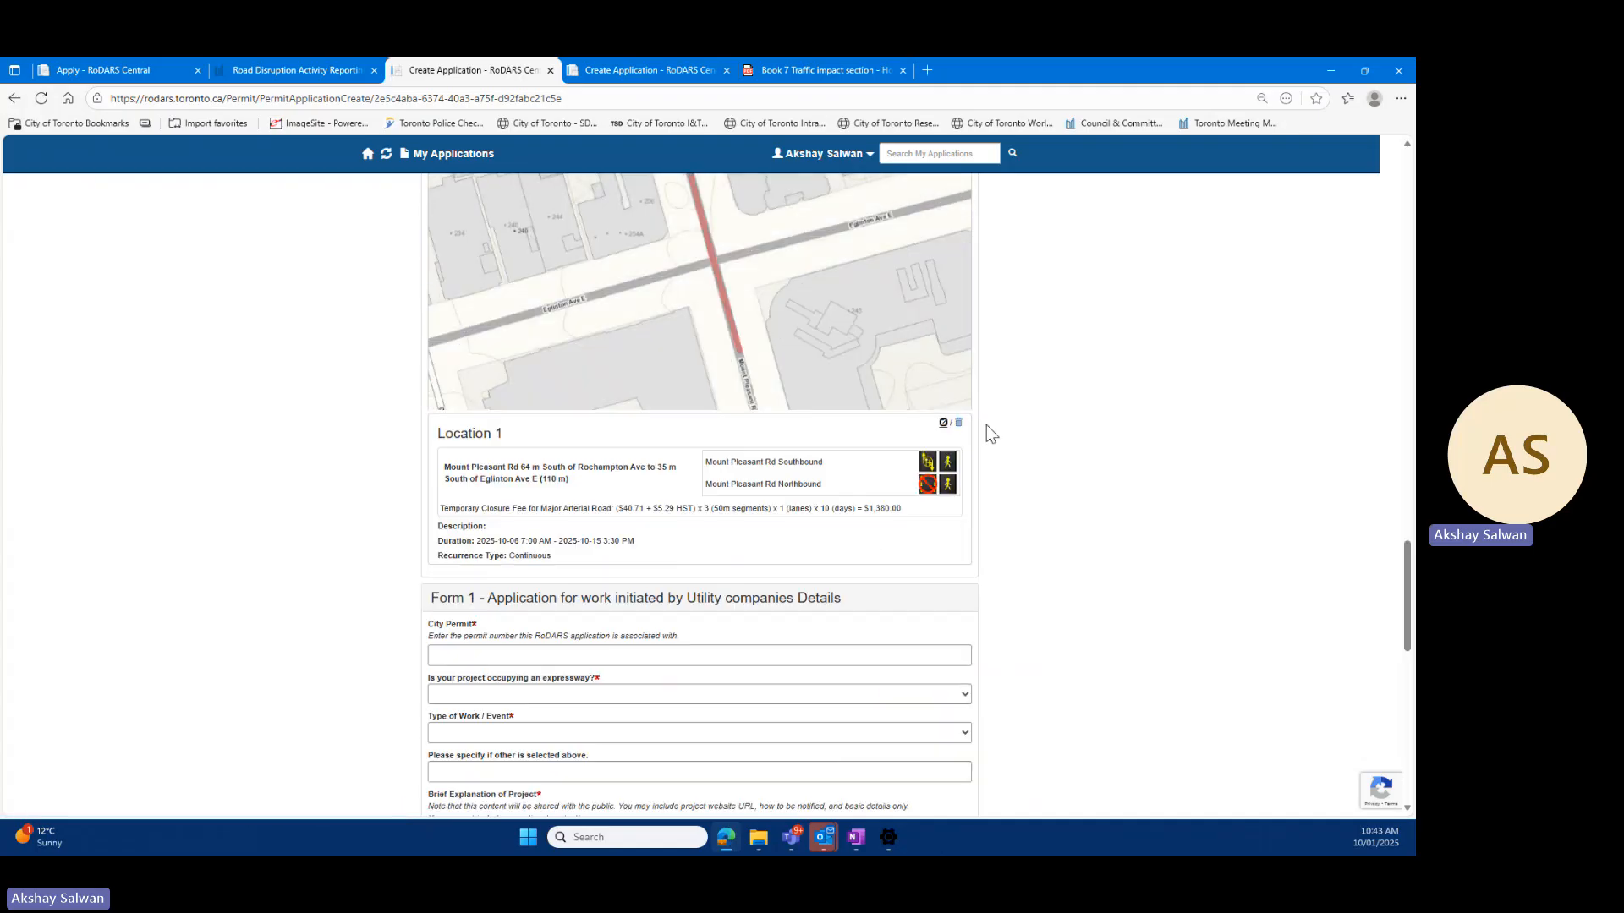
Step: Recheck TI-13 in the PDF and mark a second location on Eglinton Ave E, about 24 m from east of Mount Pleasant Rd to the intersection
left_click(662, 65)
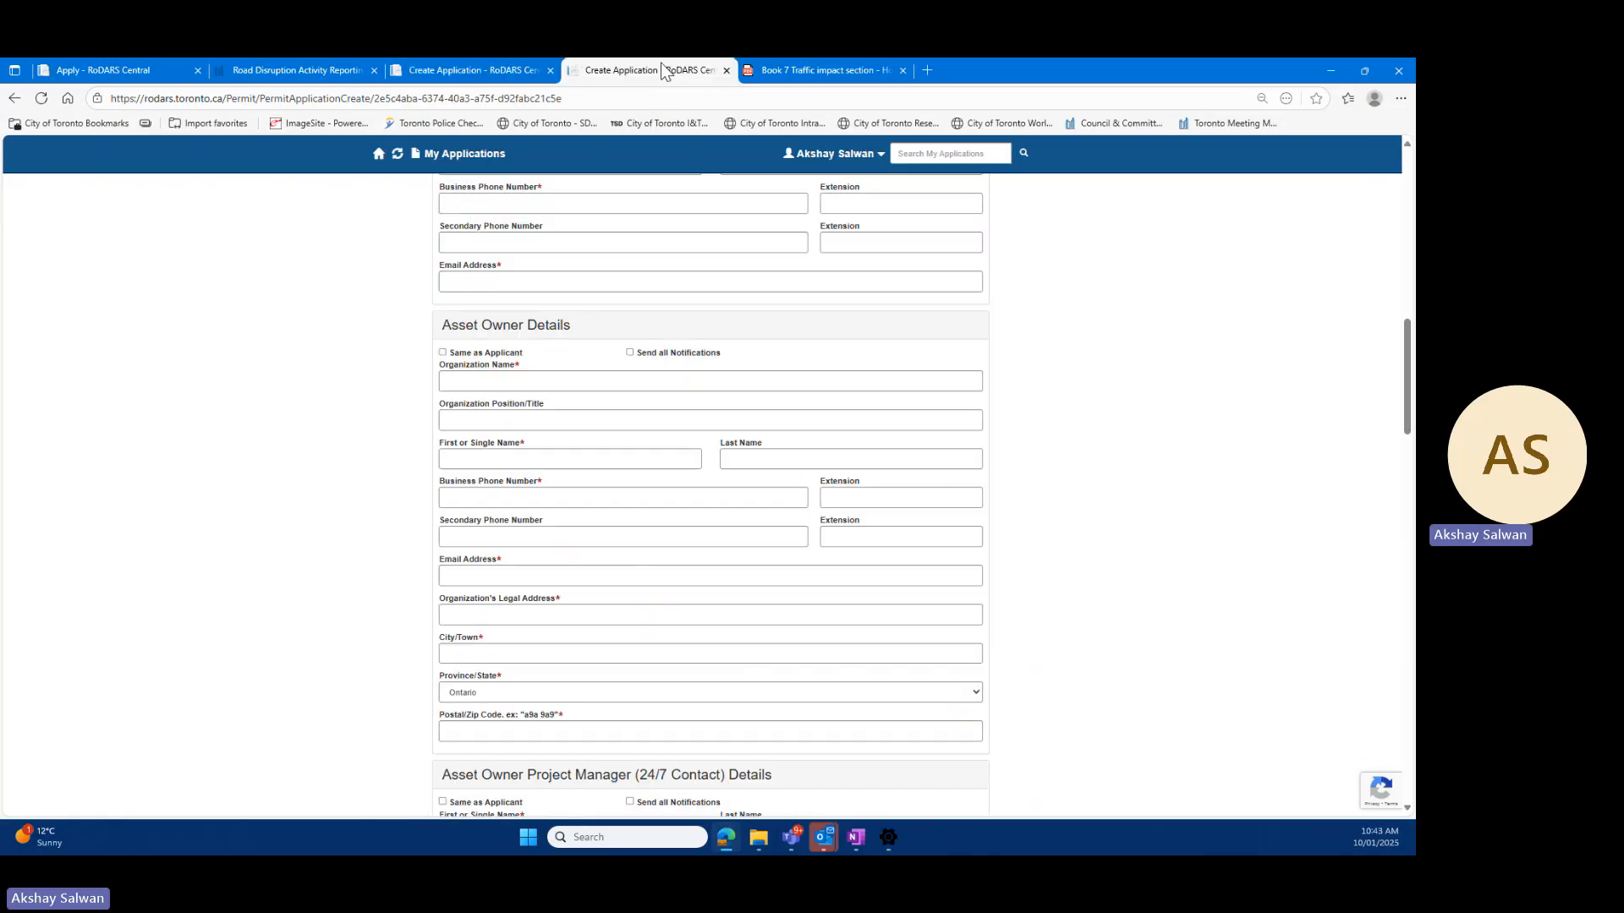
left_click(805, 61)
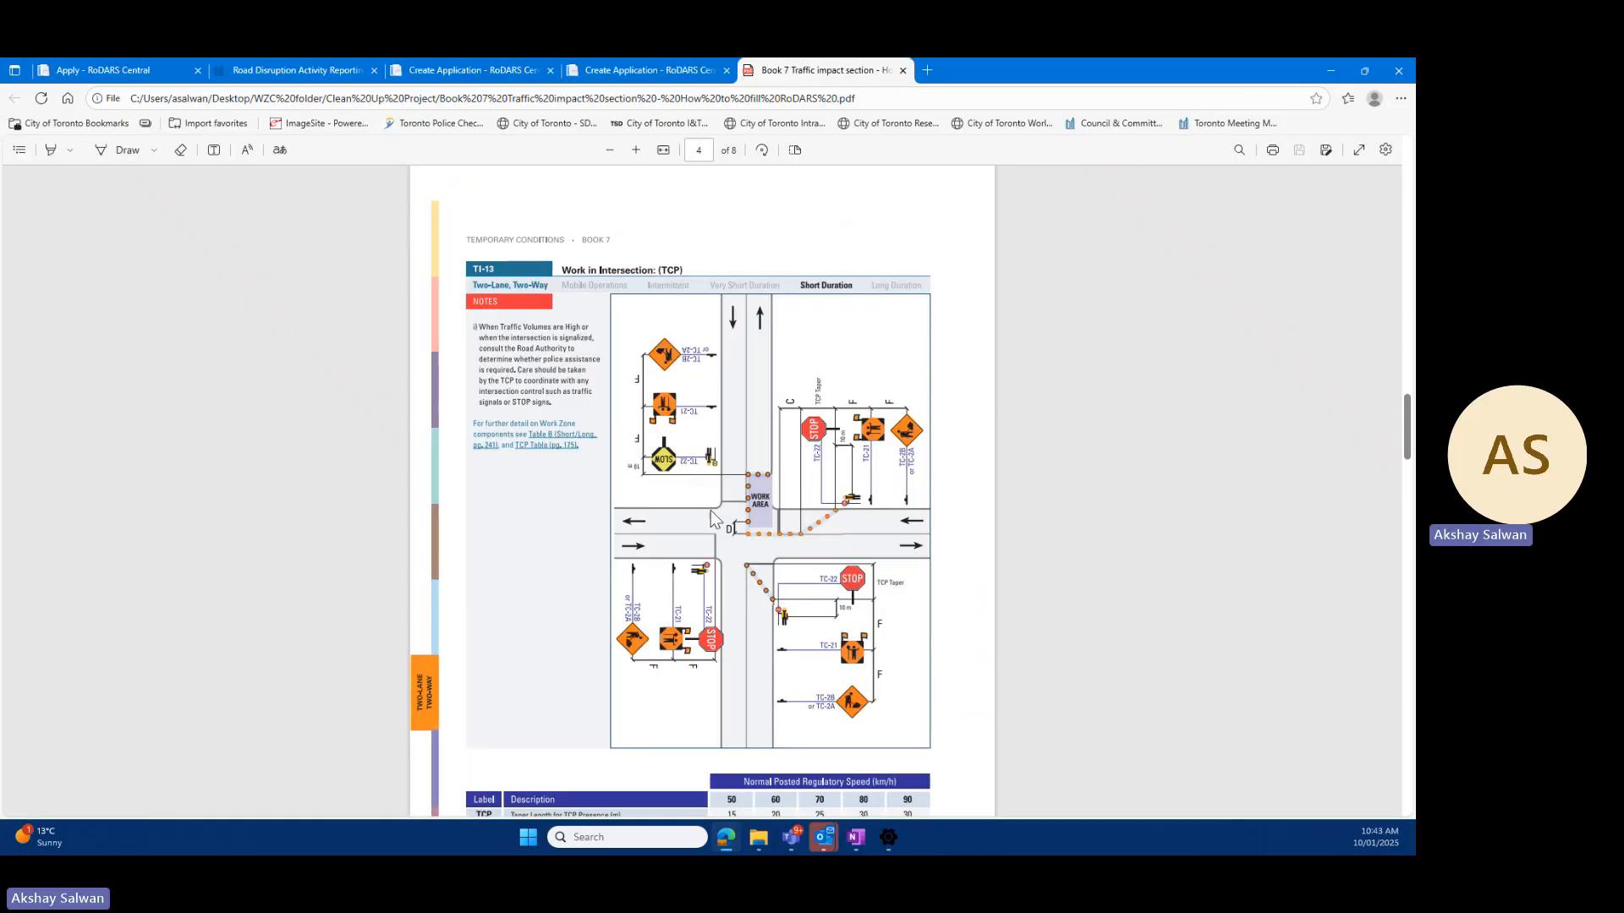
left_click(481, 71)
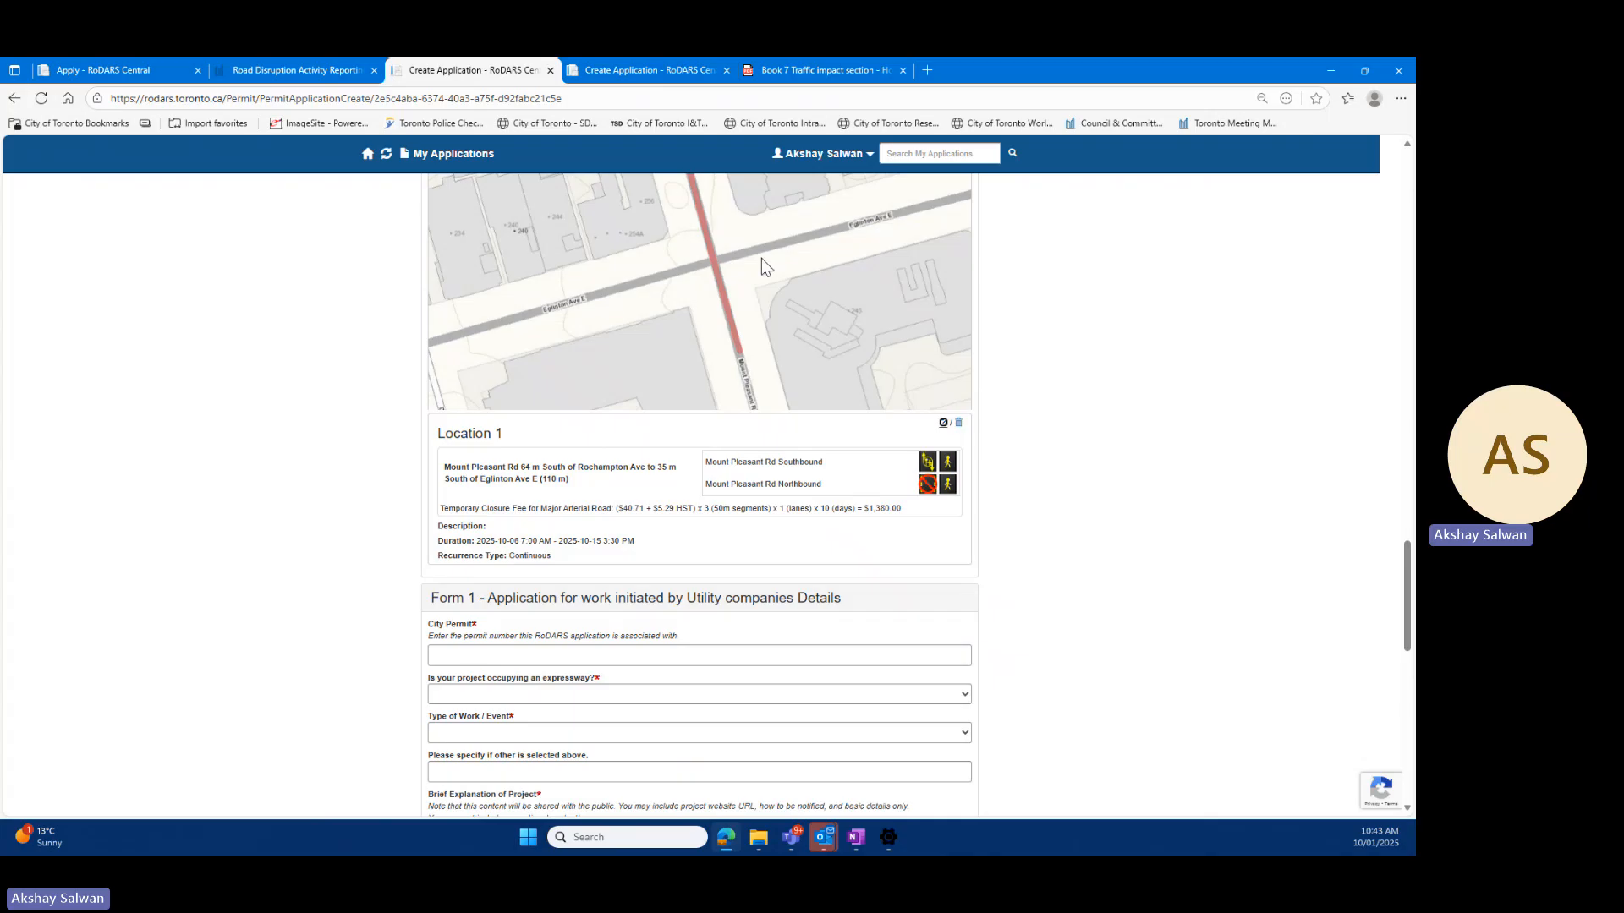
left_click(778, 244)
left_click(716, 262)
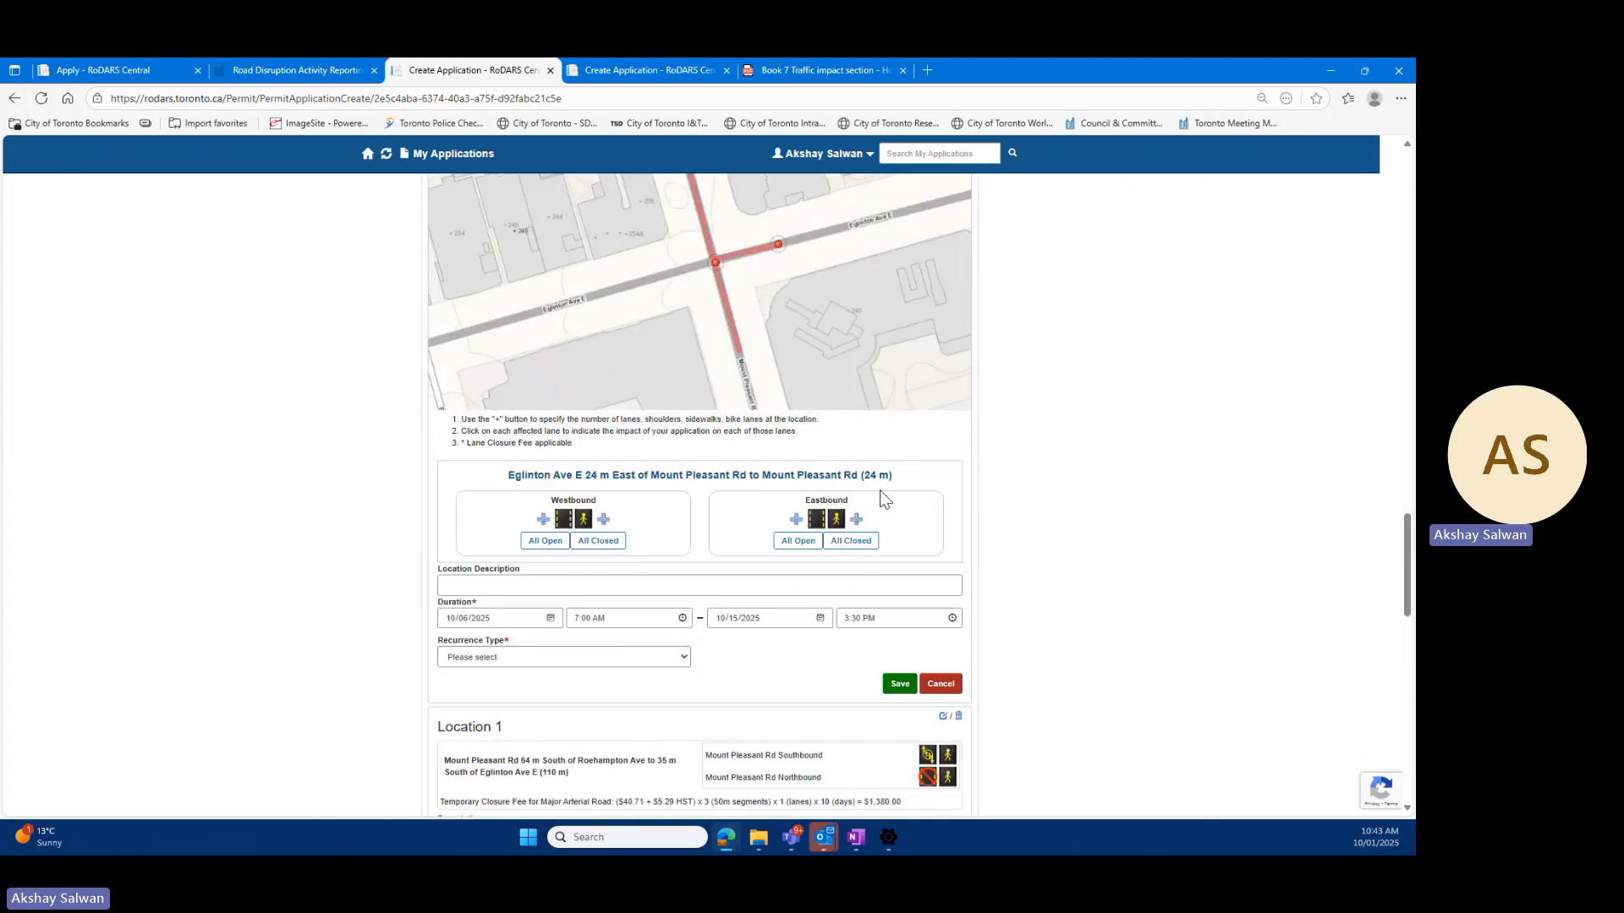
Step: Set the eastbound Eglinton Ave E lane to Normal Lane Closed and add a second open lane in both the eastbound and westbound directions
left_click(816, 519)
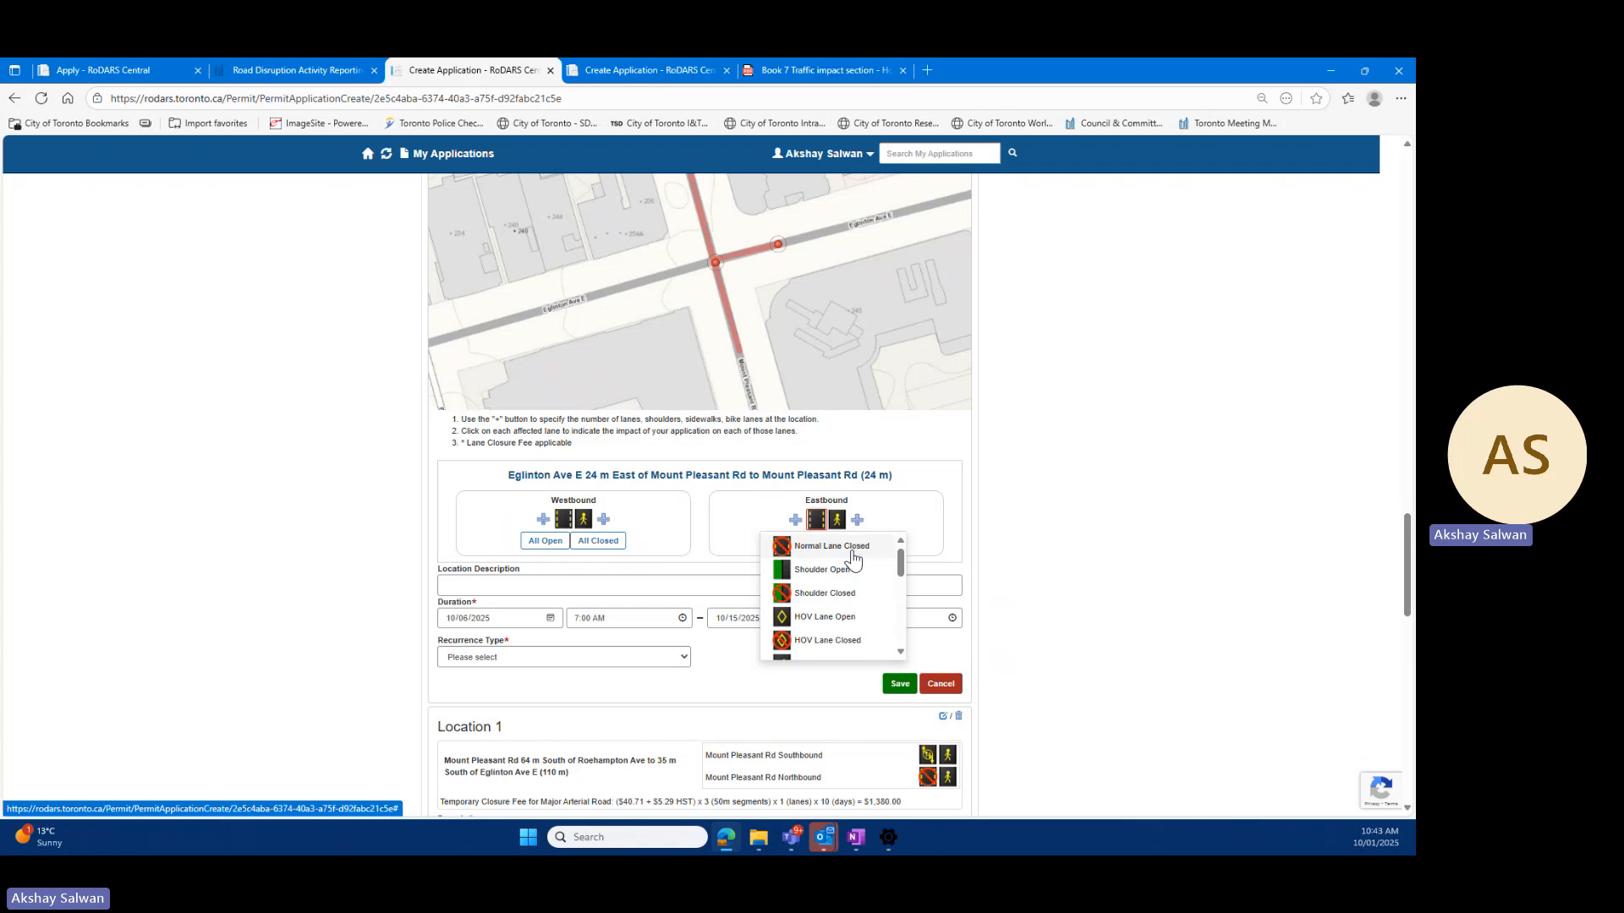
left_click(854, 547)
left_click(795, 519)
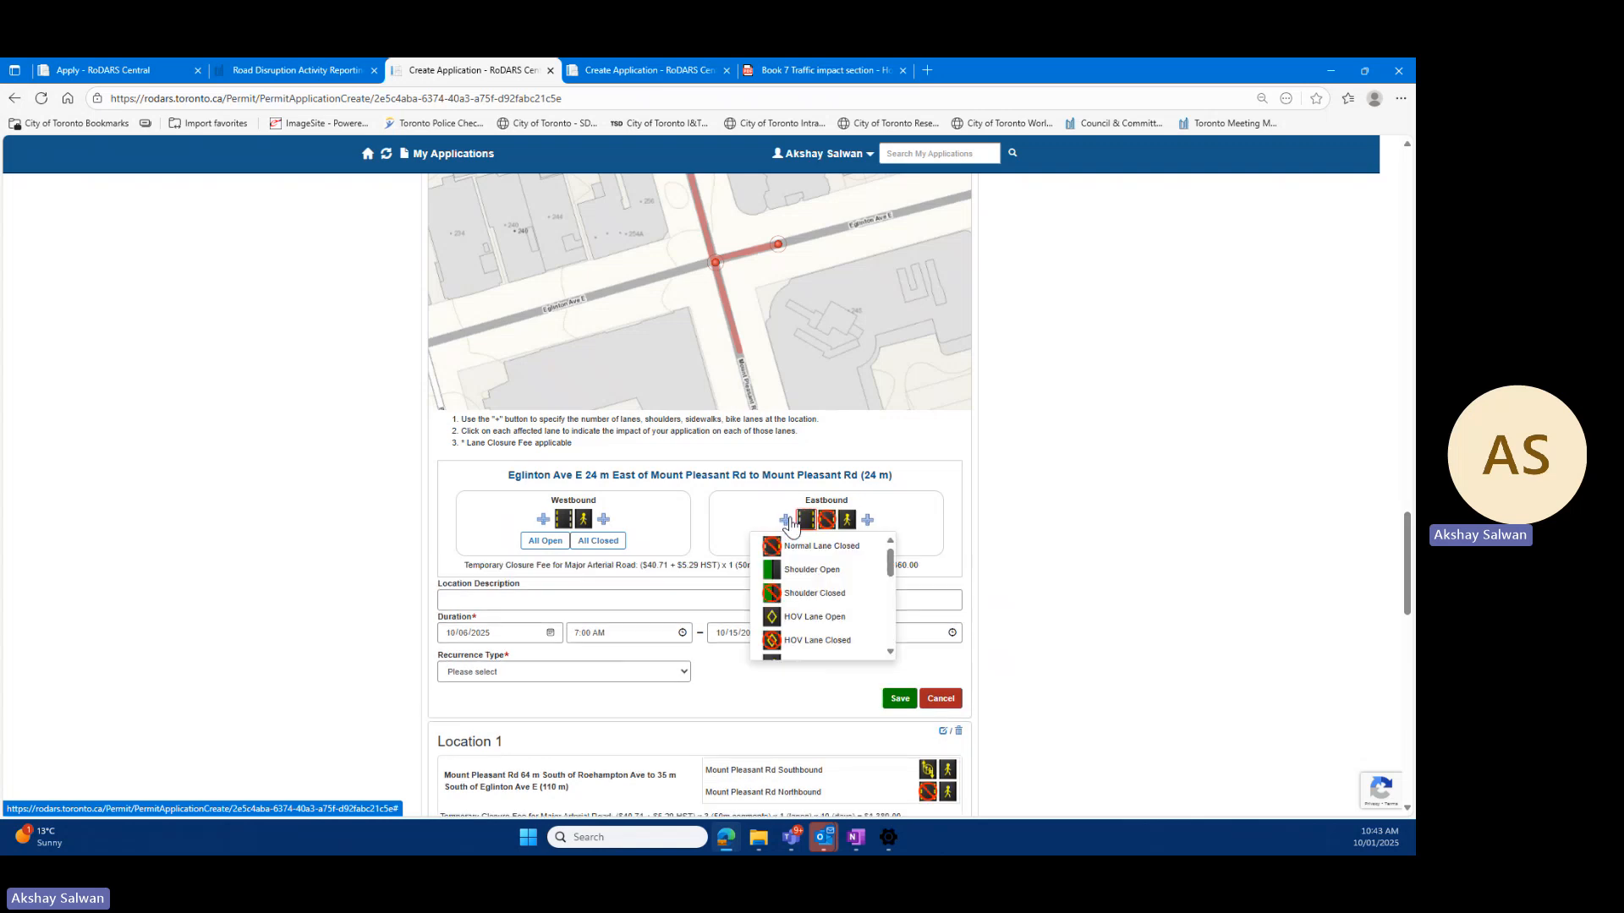
left_click(1073, 509)
left_click(543, 520)
scroll(1033, 448, "down", 2)
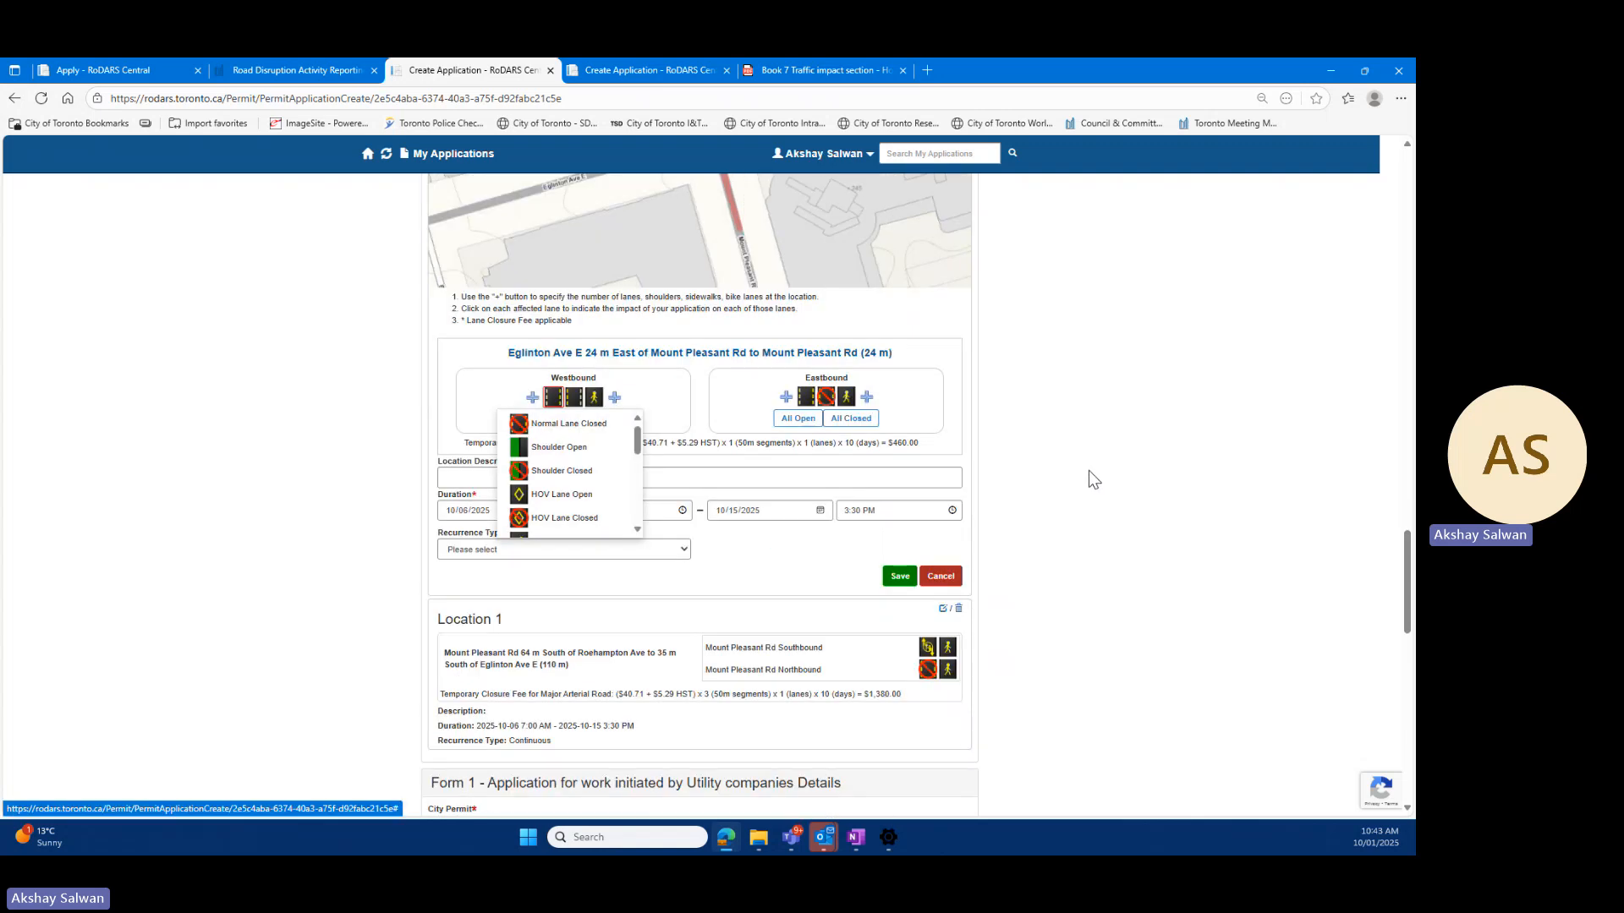
left_click(1090, 471)
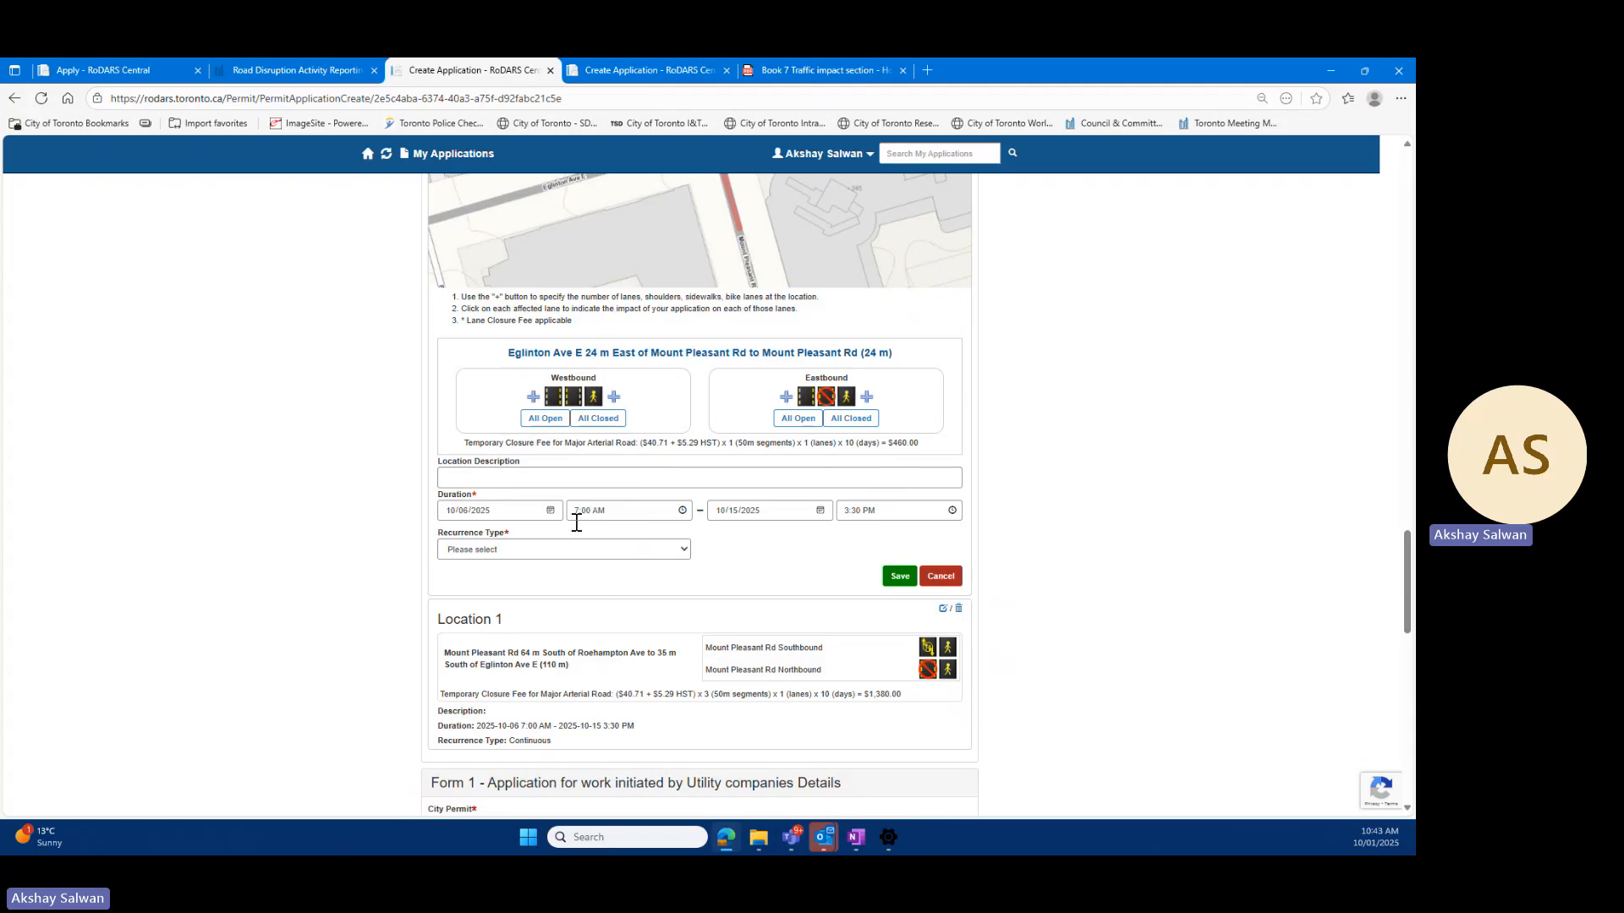
Step: Set the Eglinton Ave E location's recurrence type to Continuous, check it against the TI-13 layout and save the location
left_click(639, 551)
left_click(569, 585)
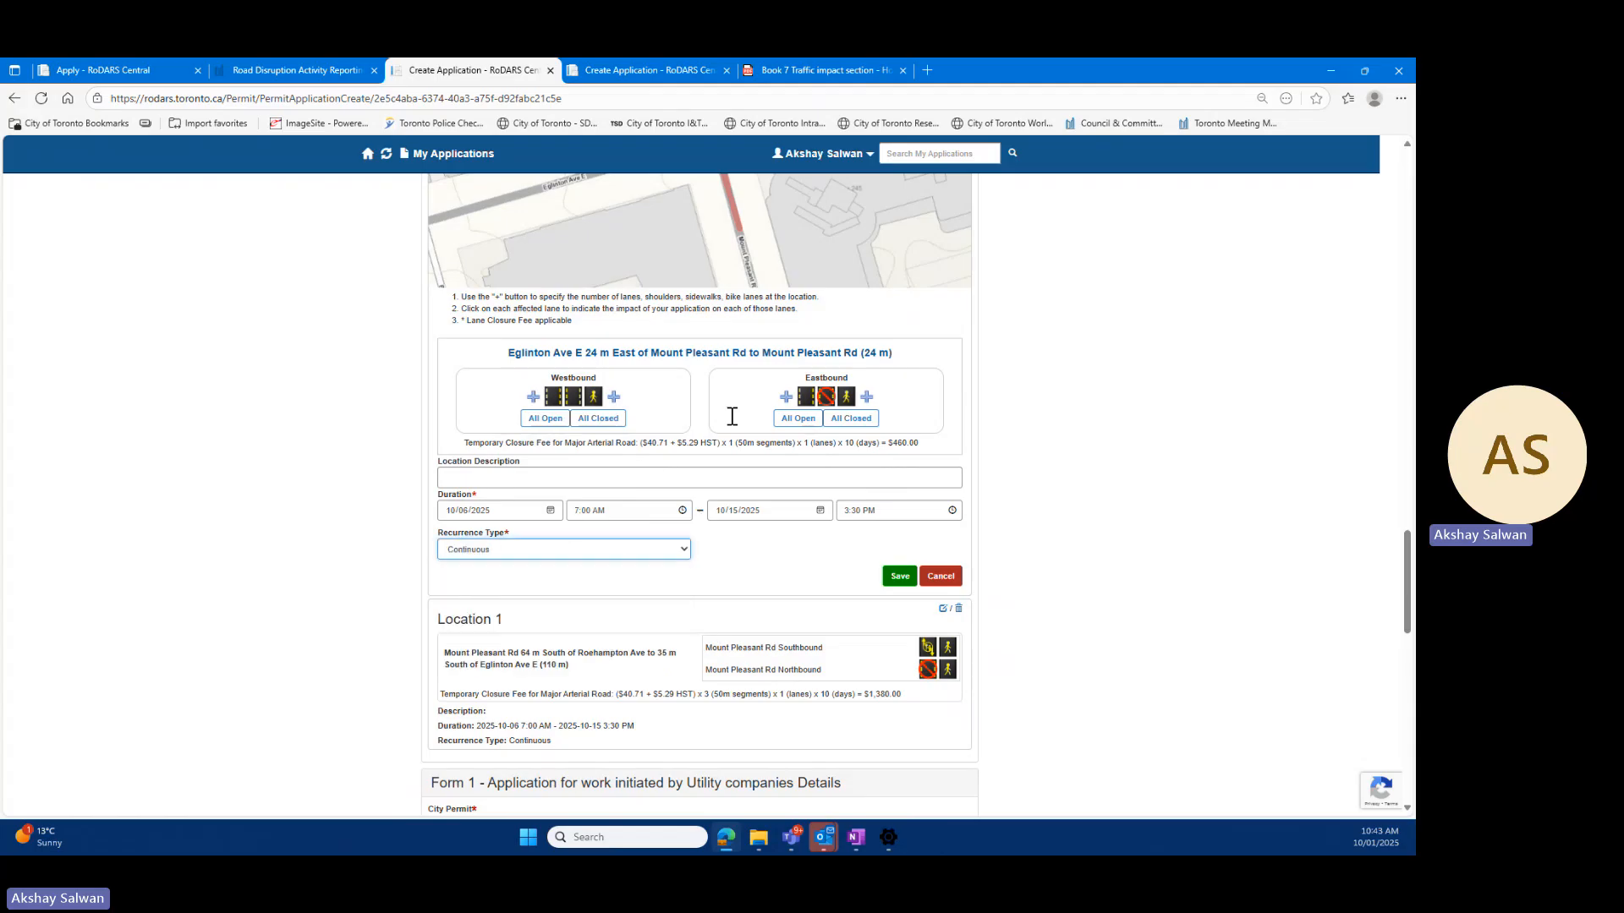
left_click(833, 71)
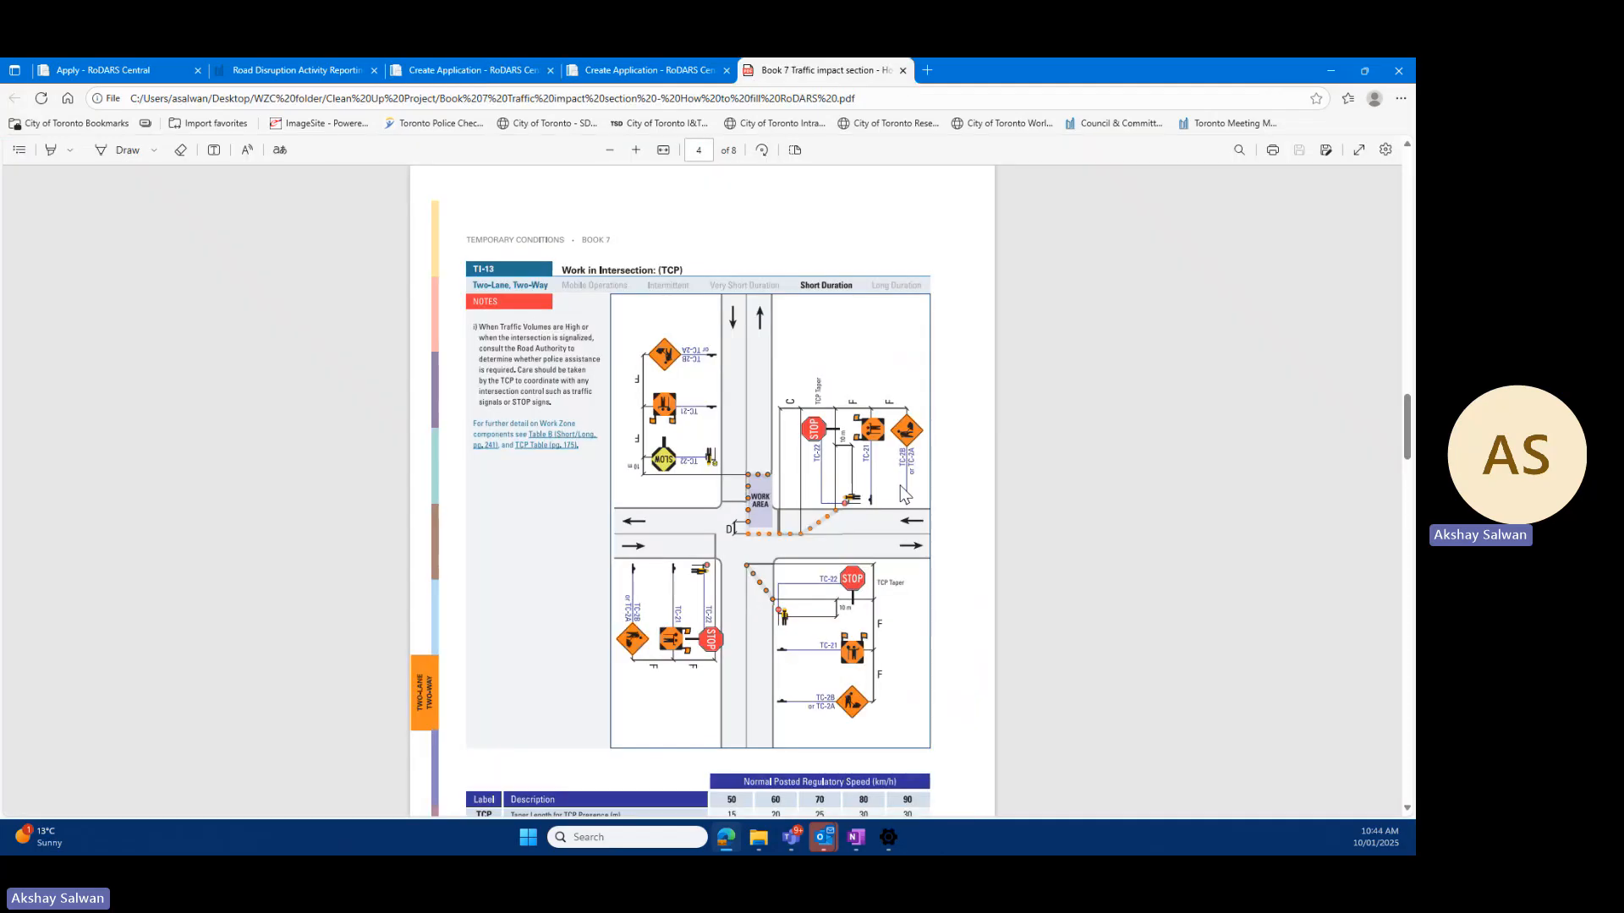
left_click(495, 71)
left_click(900, 576)
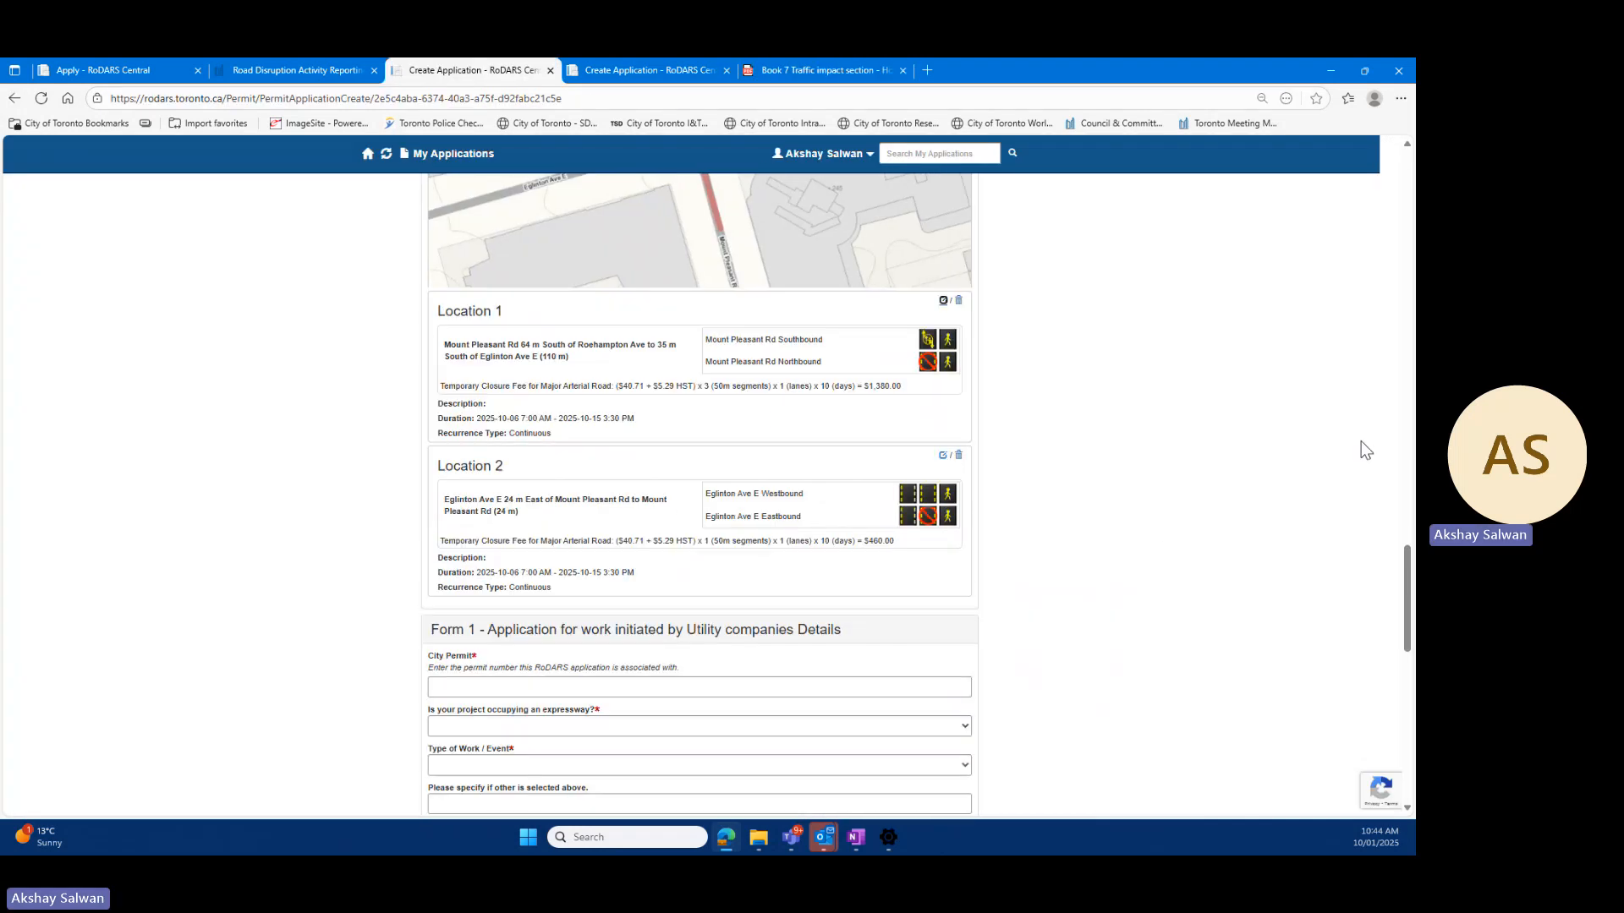
Step: Compare the two mapped locations with the TI-13 layout and highlight the duration of Location 2
scroll(834, 482, "up", 3)
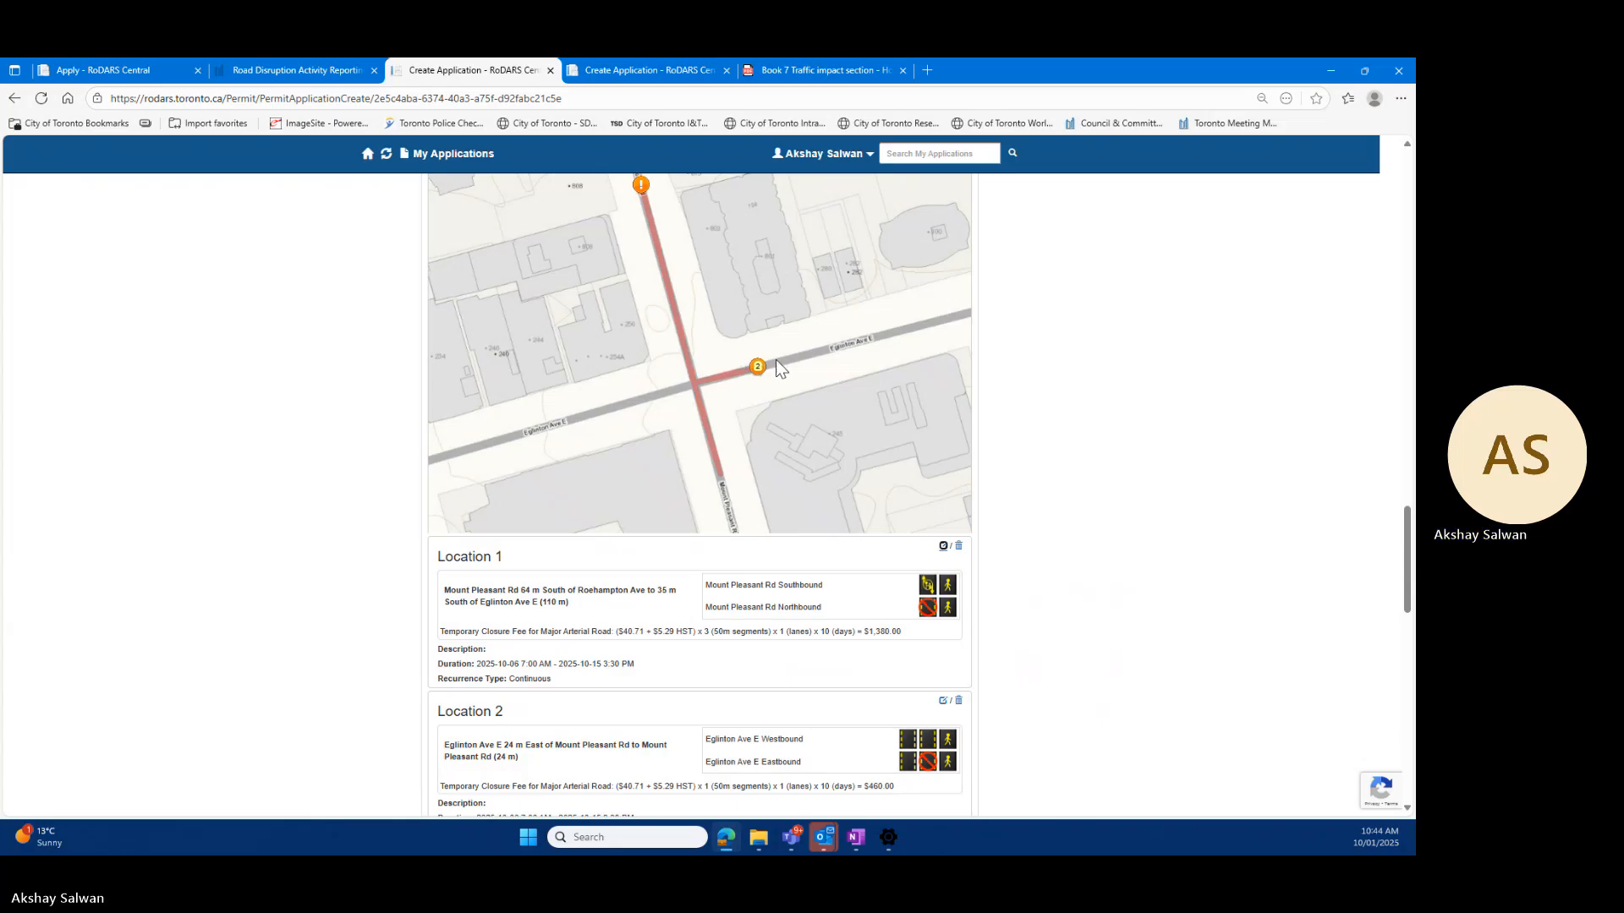
scroll(773, 358, "down", 1)
left_click(825, 71)
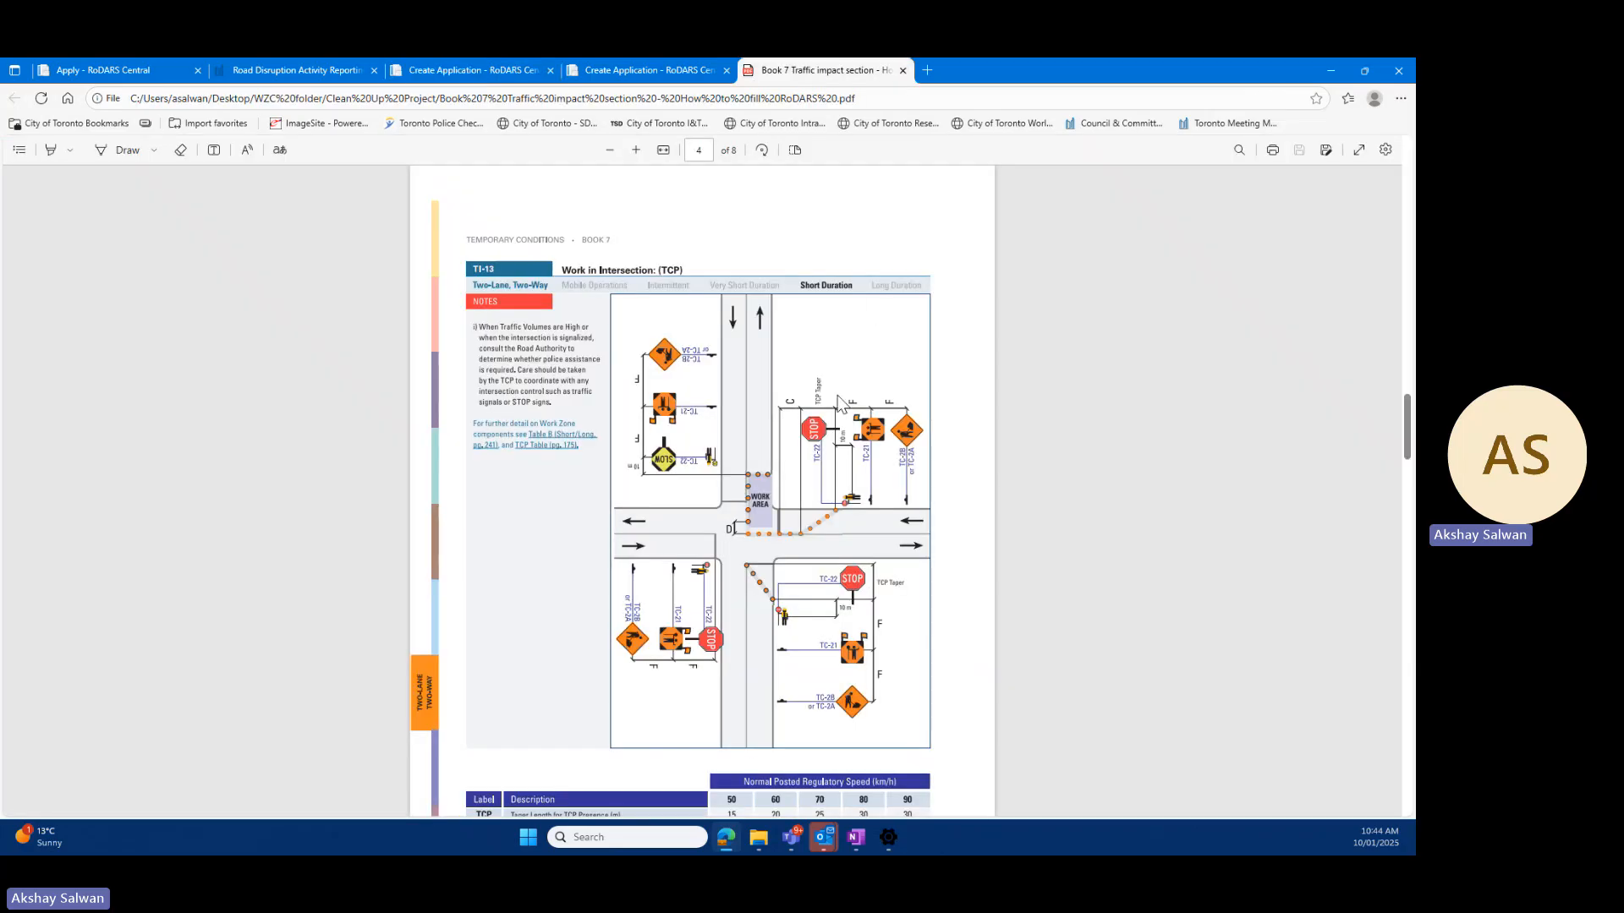
left_click(474, 69)
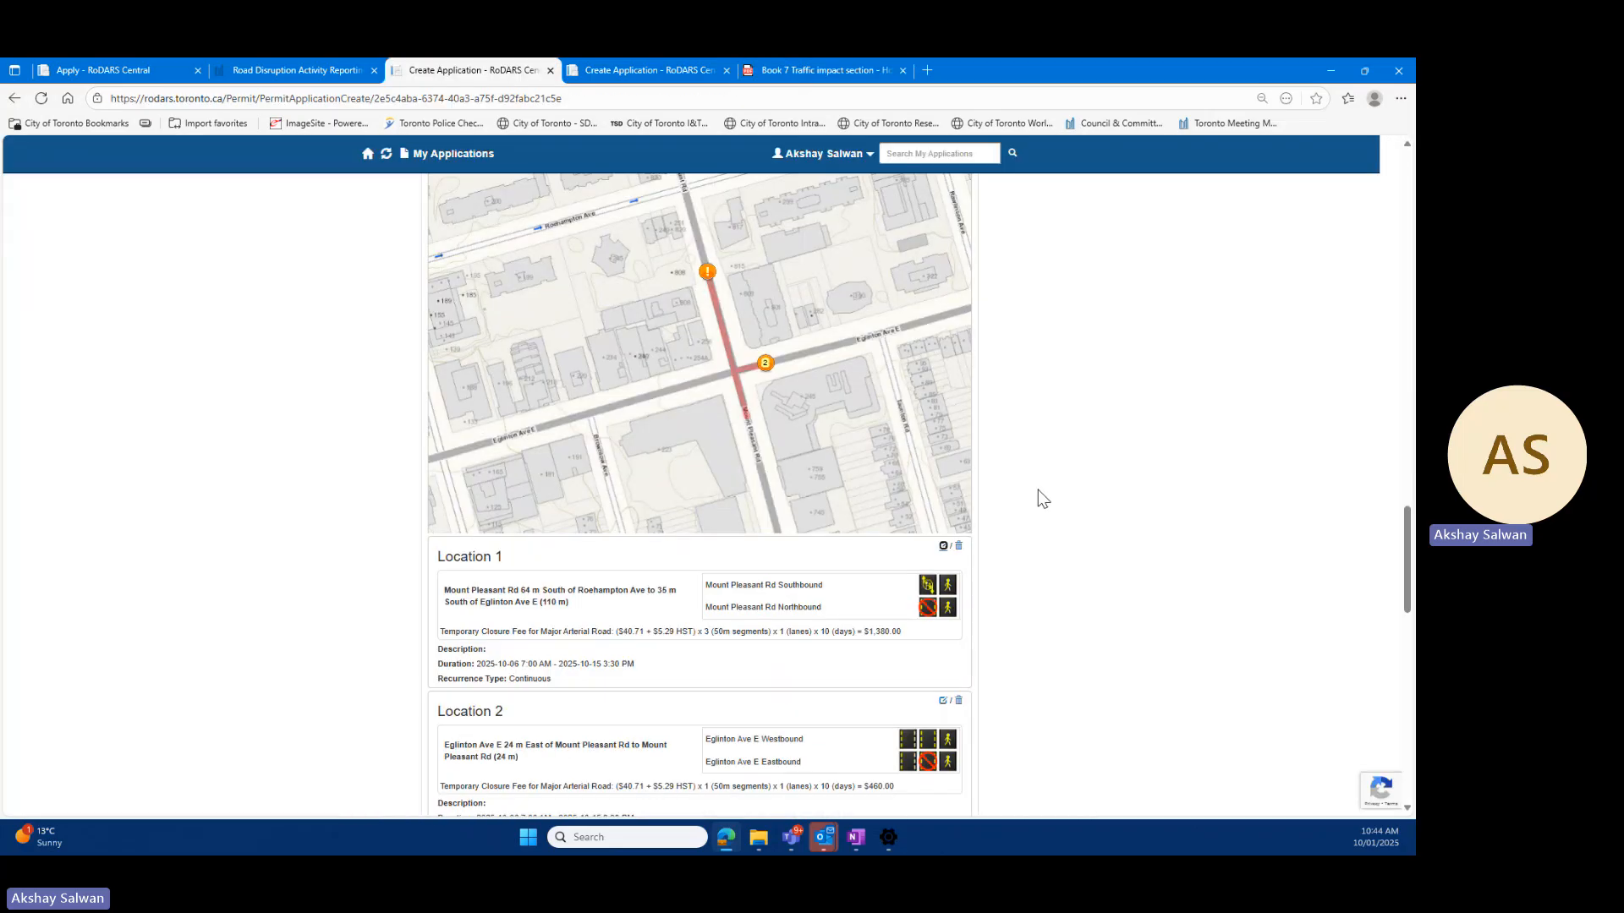
scroll(1048, 440, "down", 1)
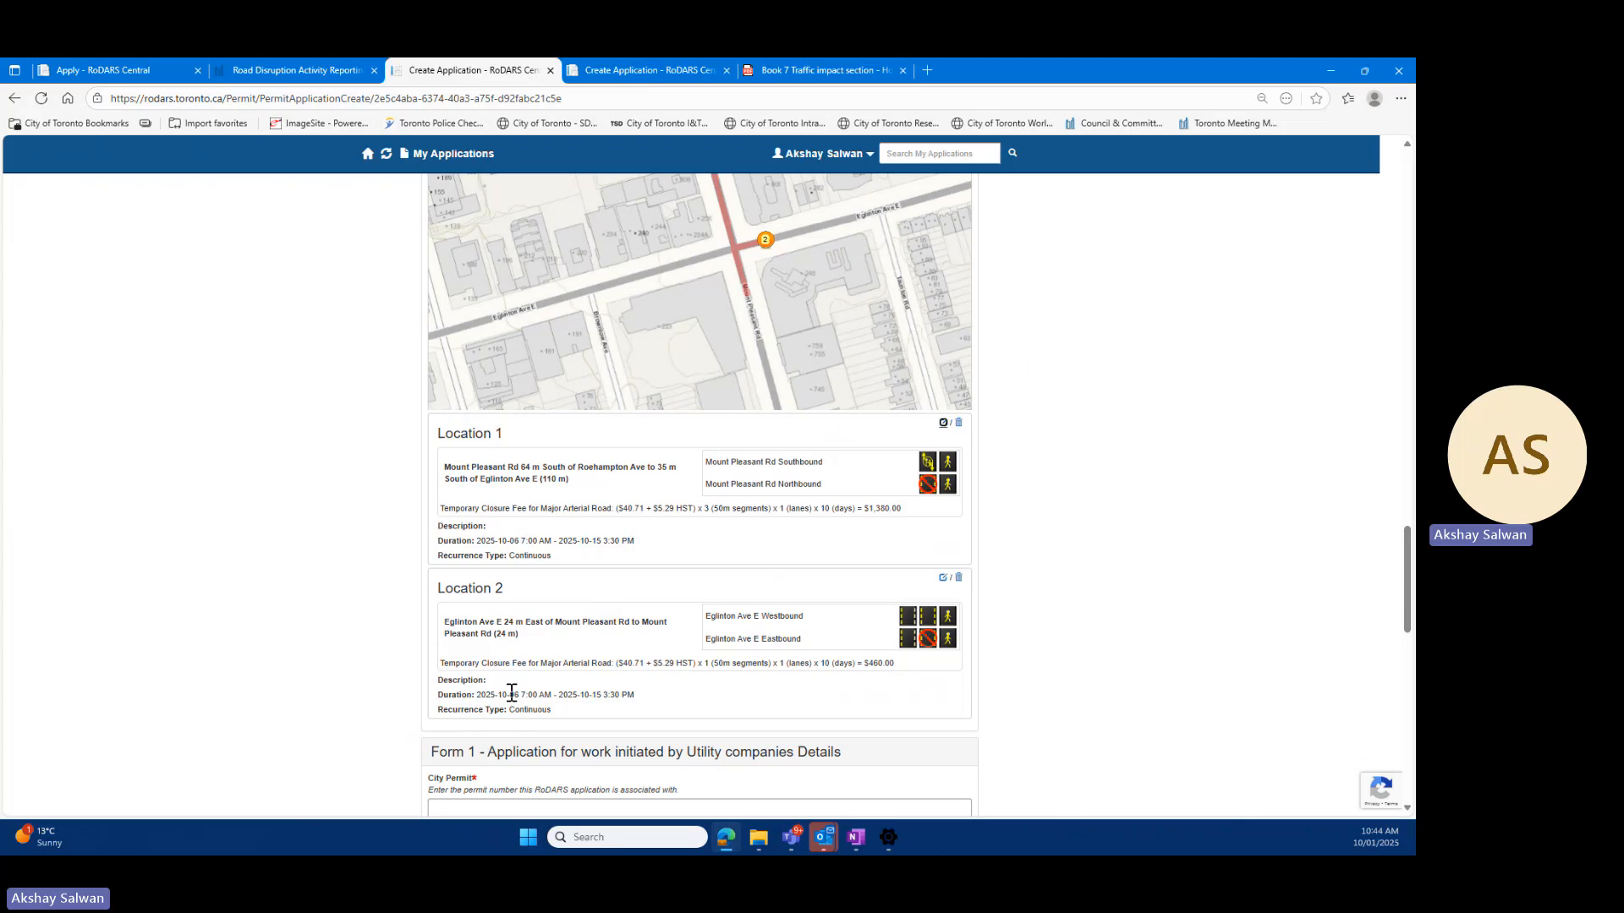
left_click_drag(477, 695, 652, 703)
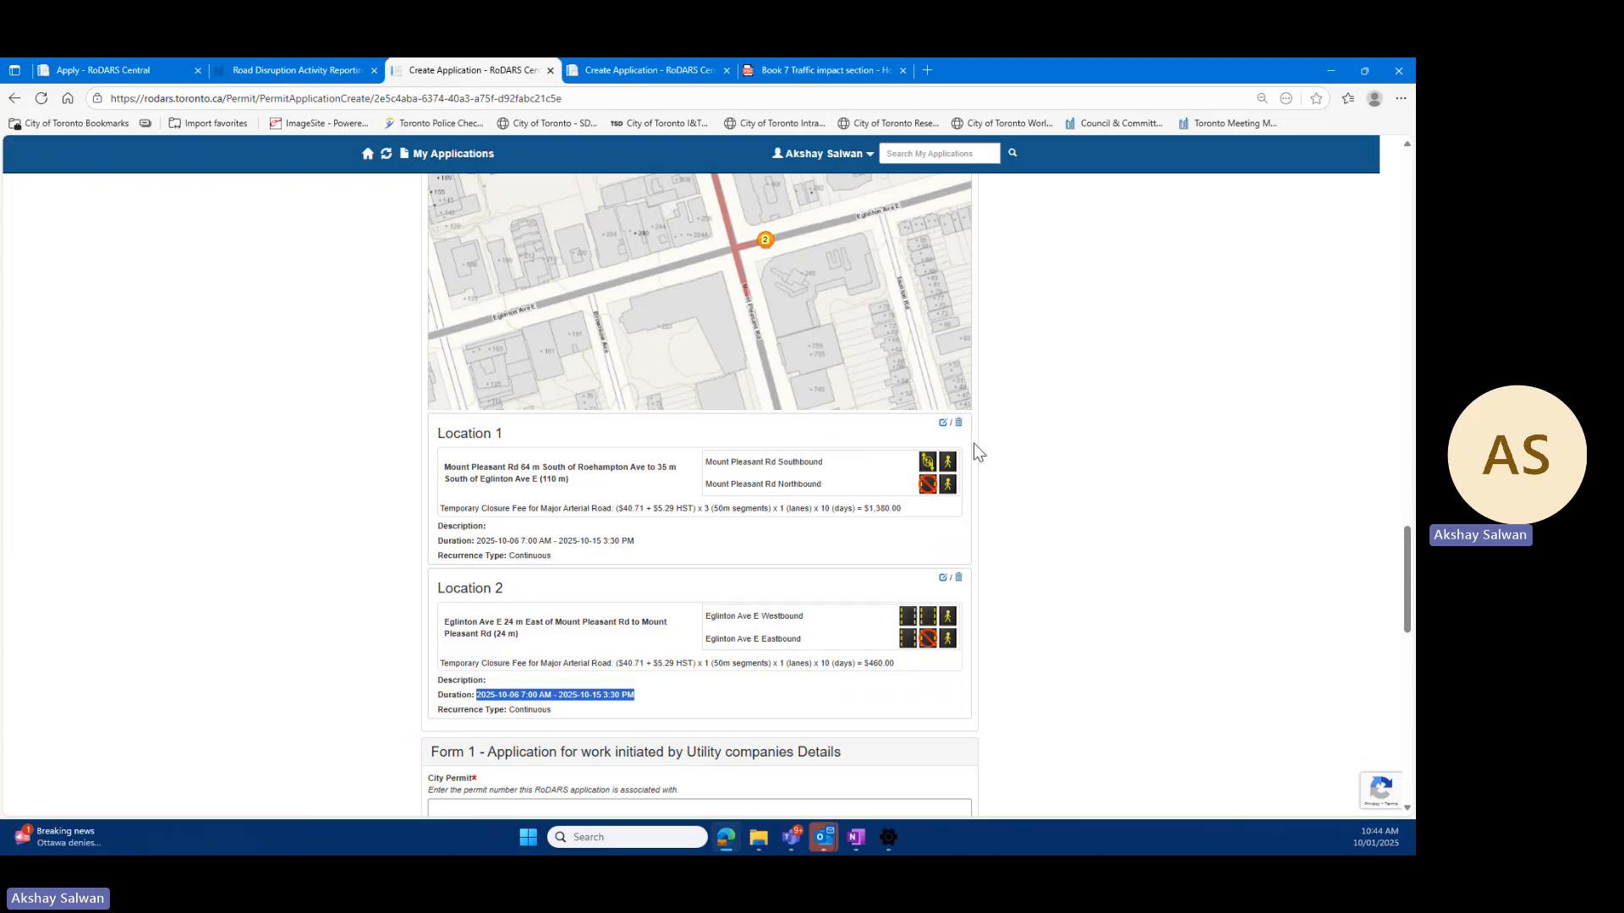
Step: Review the US-14 Left Lane Closed or Occupied layout in the Book 7 PDF and delete both saved locations from the application
left_click(818, 61)
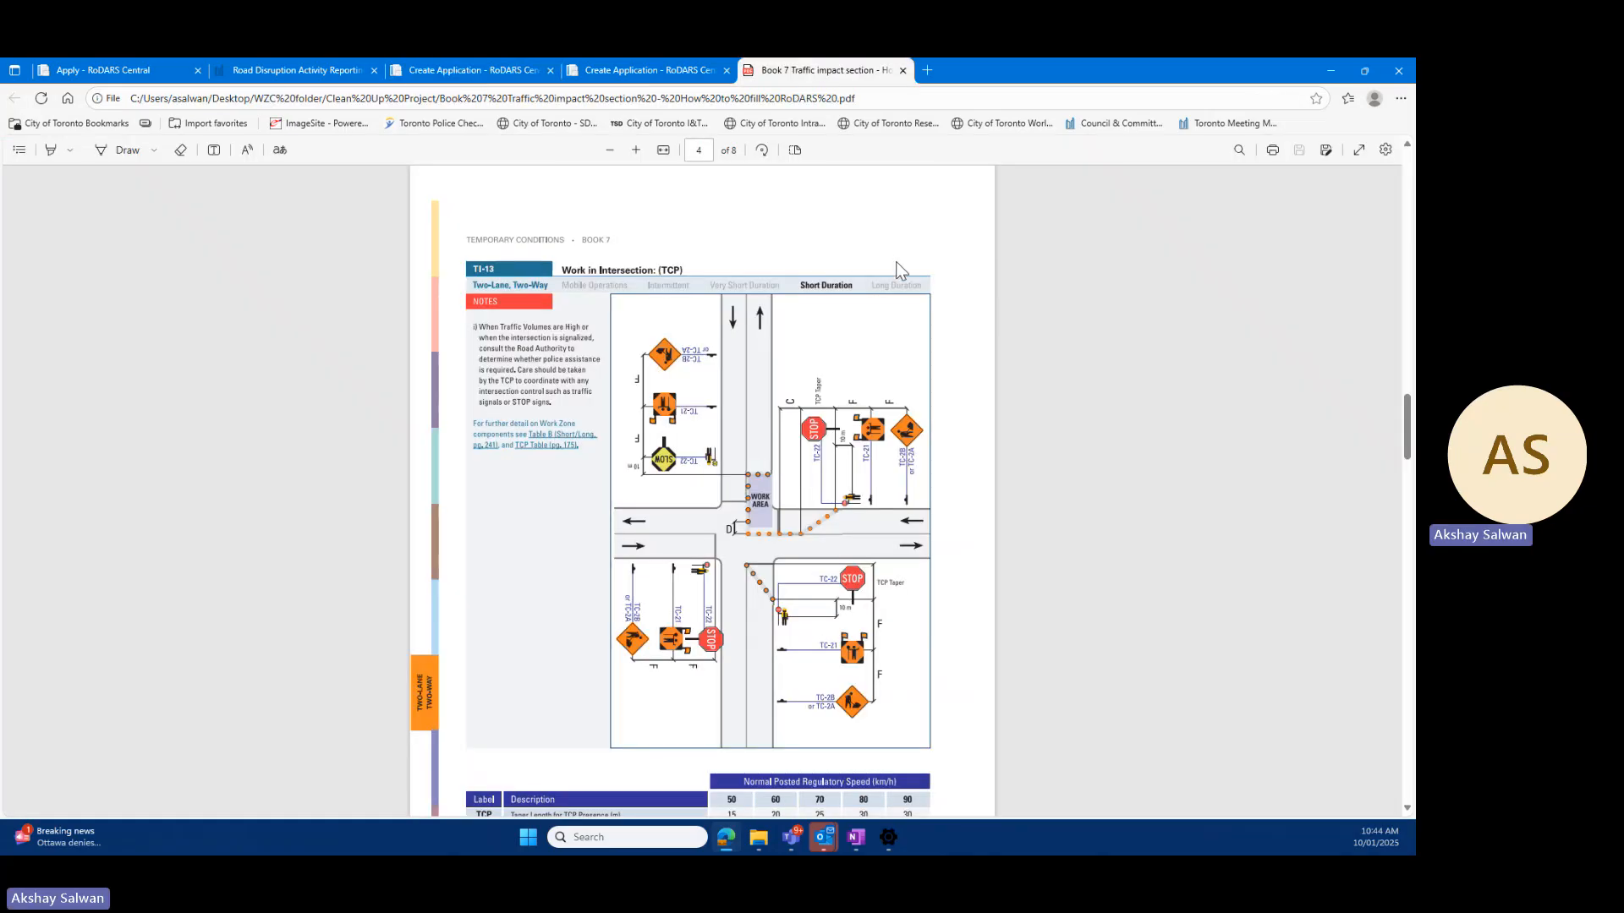
scroll(900, 288, "down", 1)
scroll(902, 313, "down", 8)
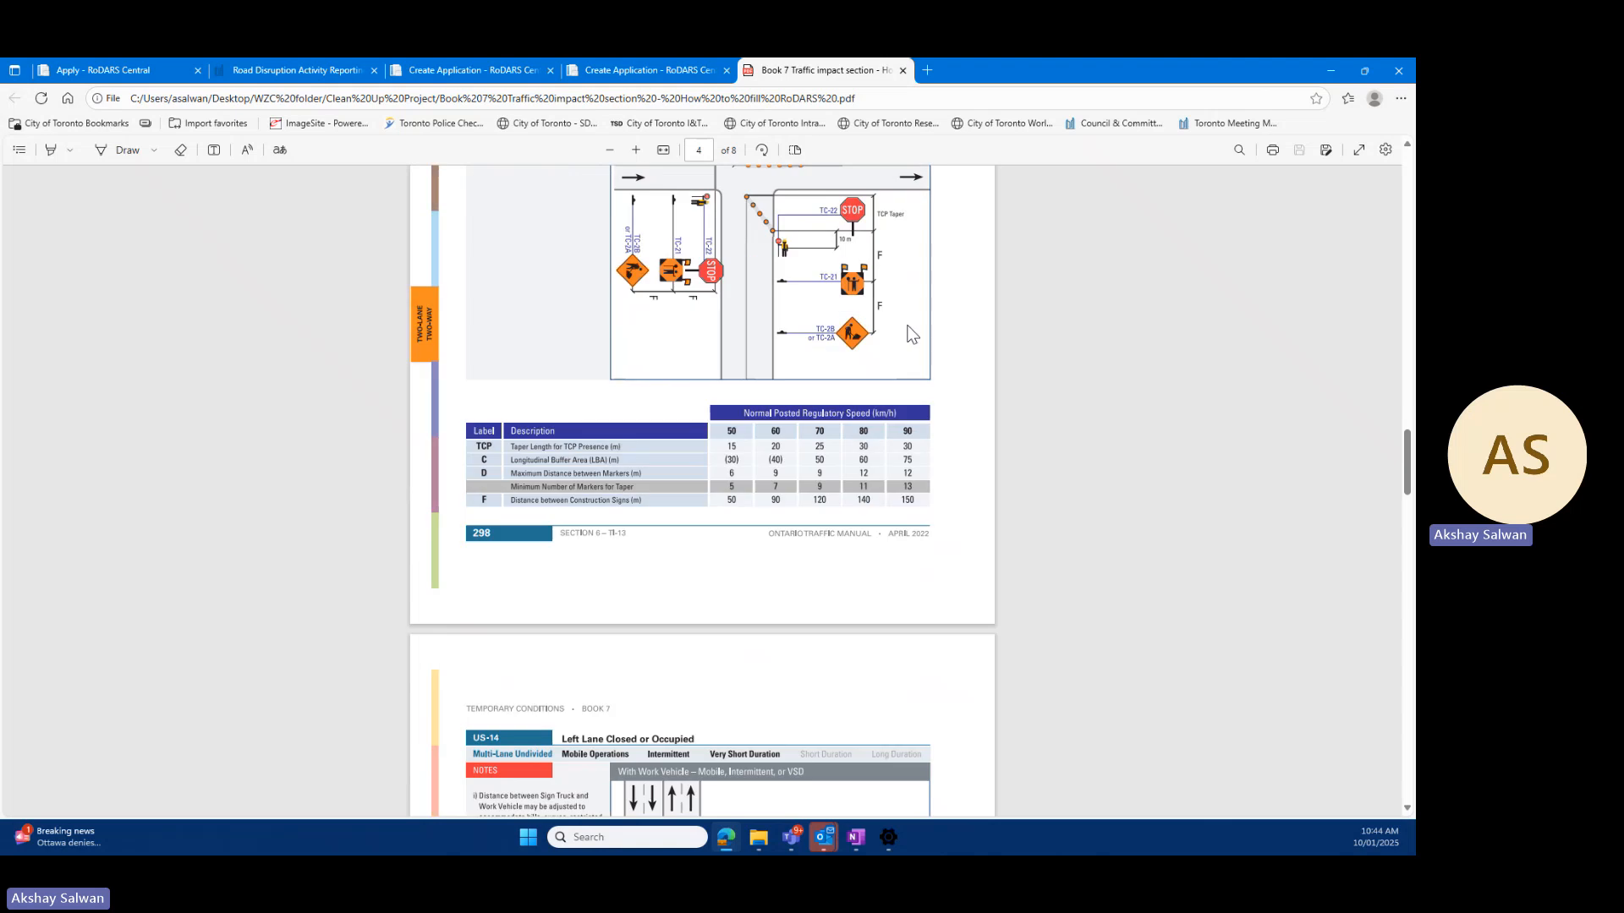
scroll(720, 342, "down", 2)
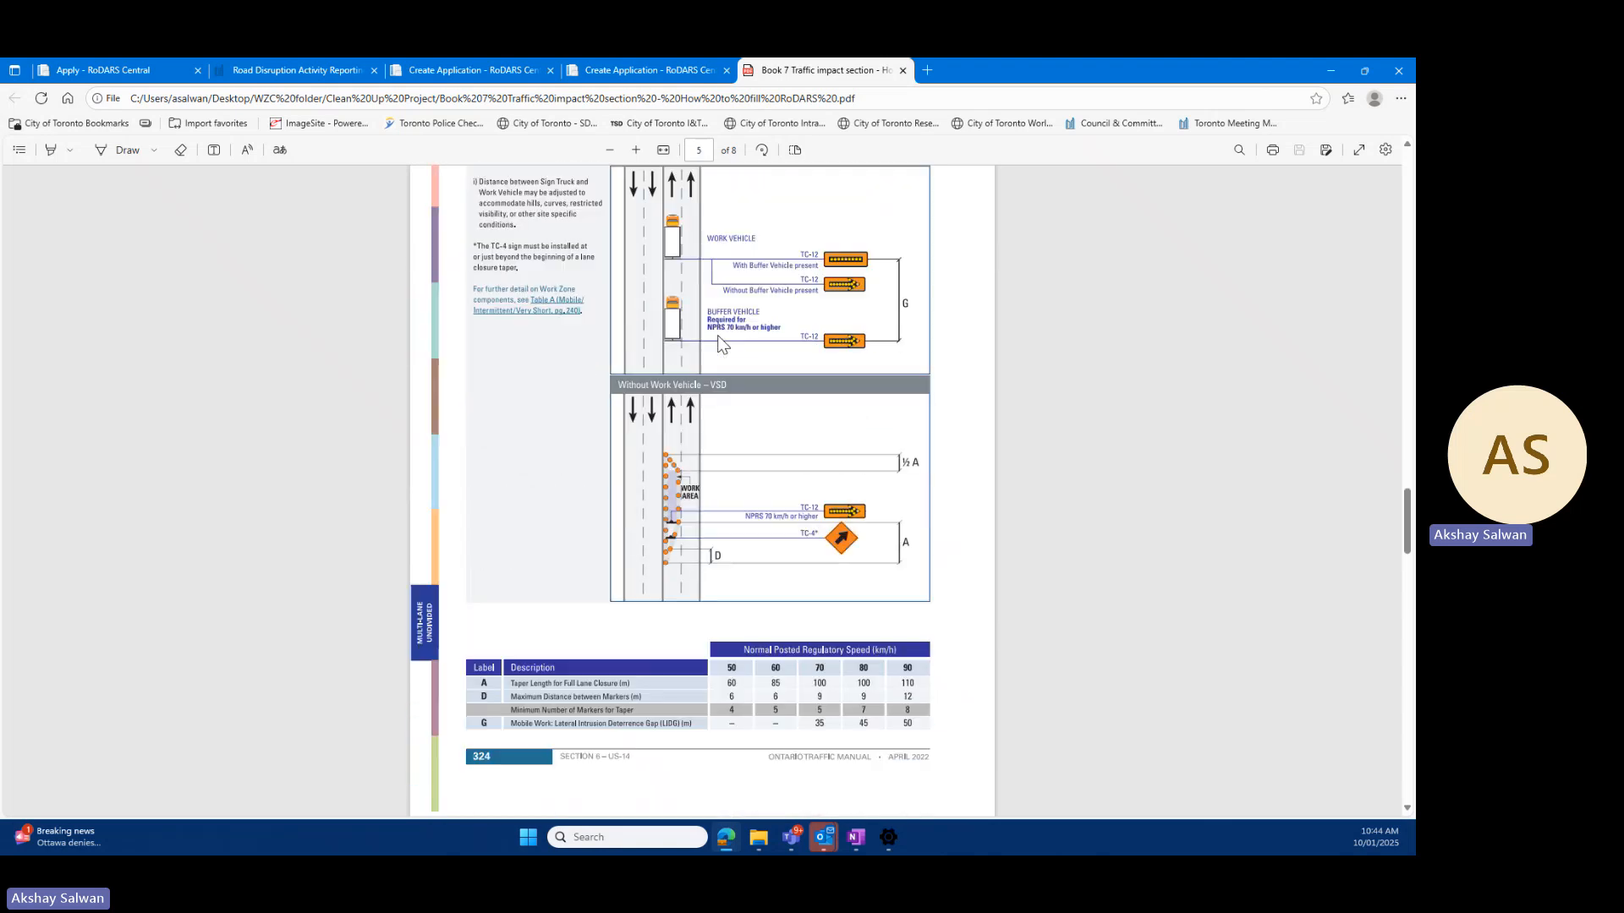
left_click(638, 70)
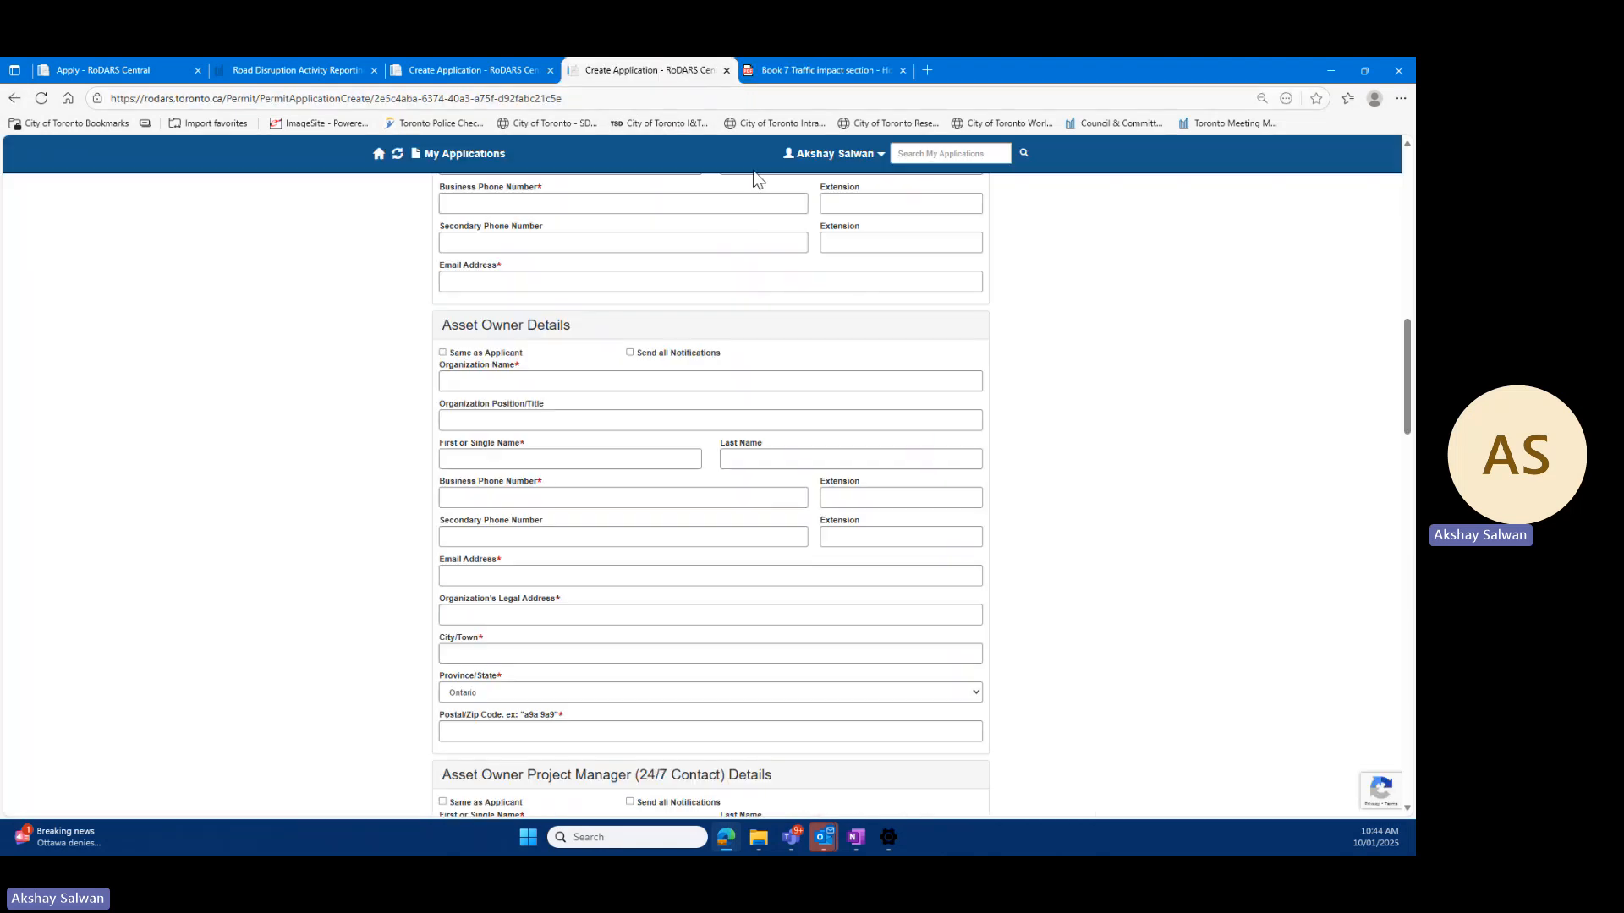
left_click(446, 69)
left_click(958, 423)
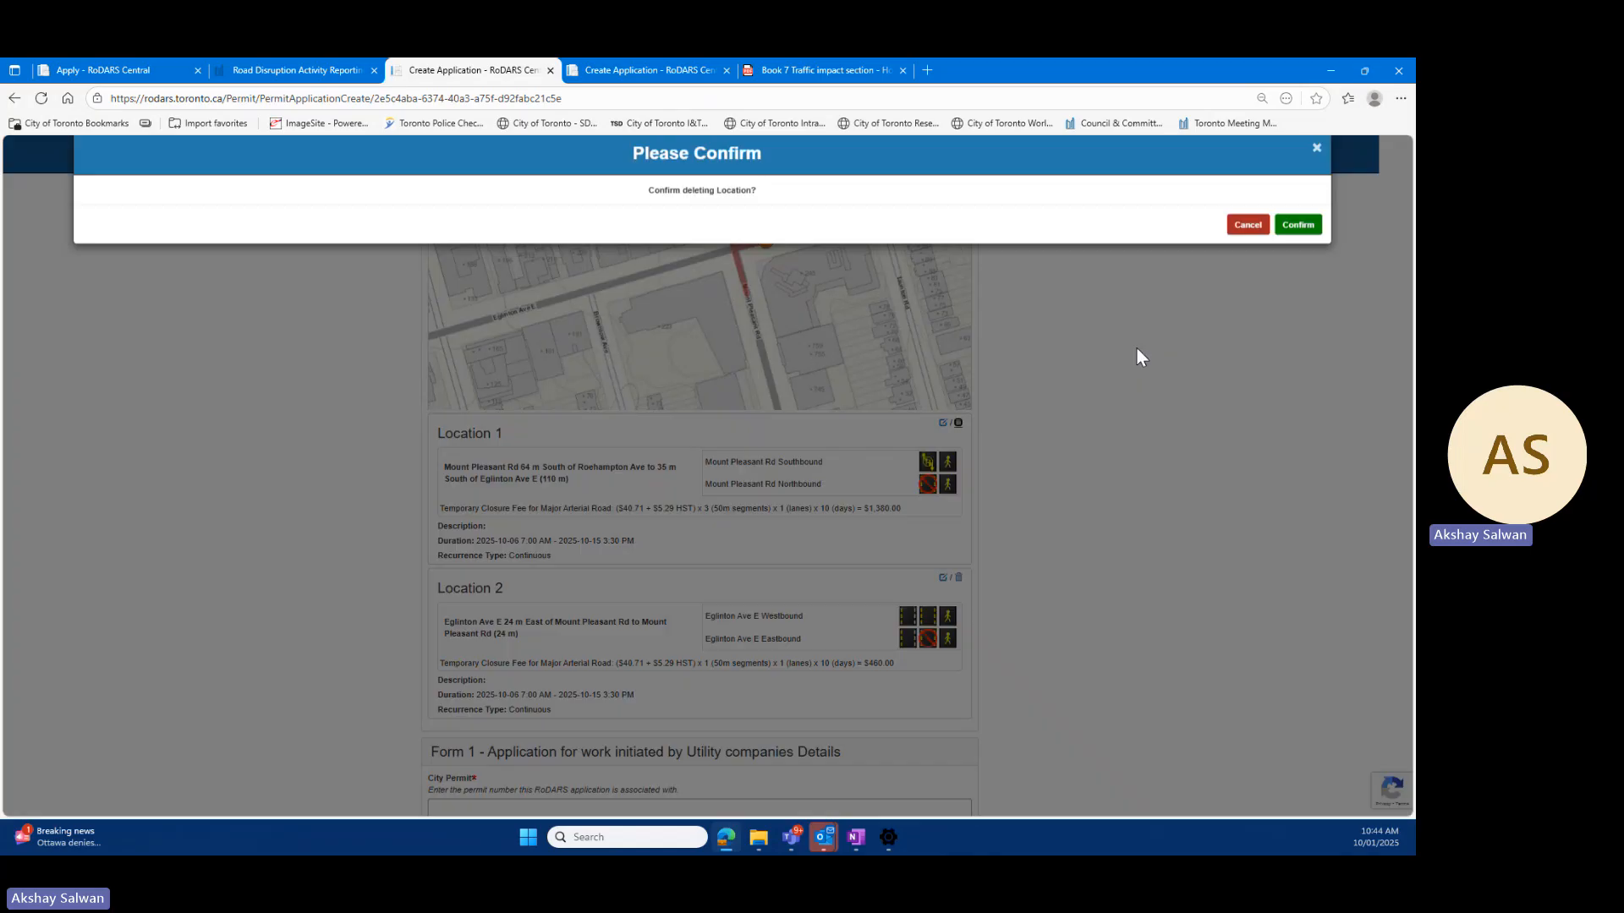
left_click(1298, 233)
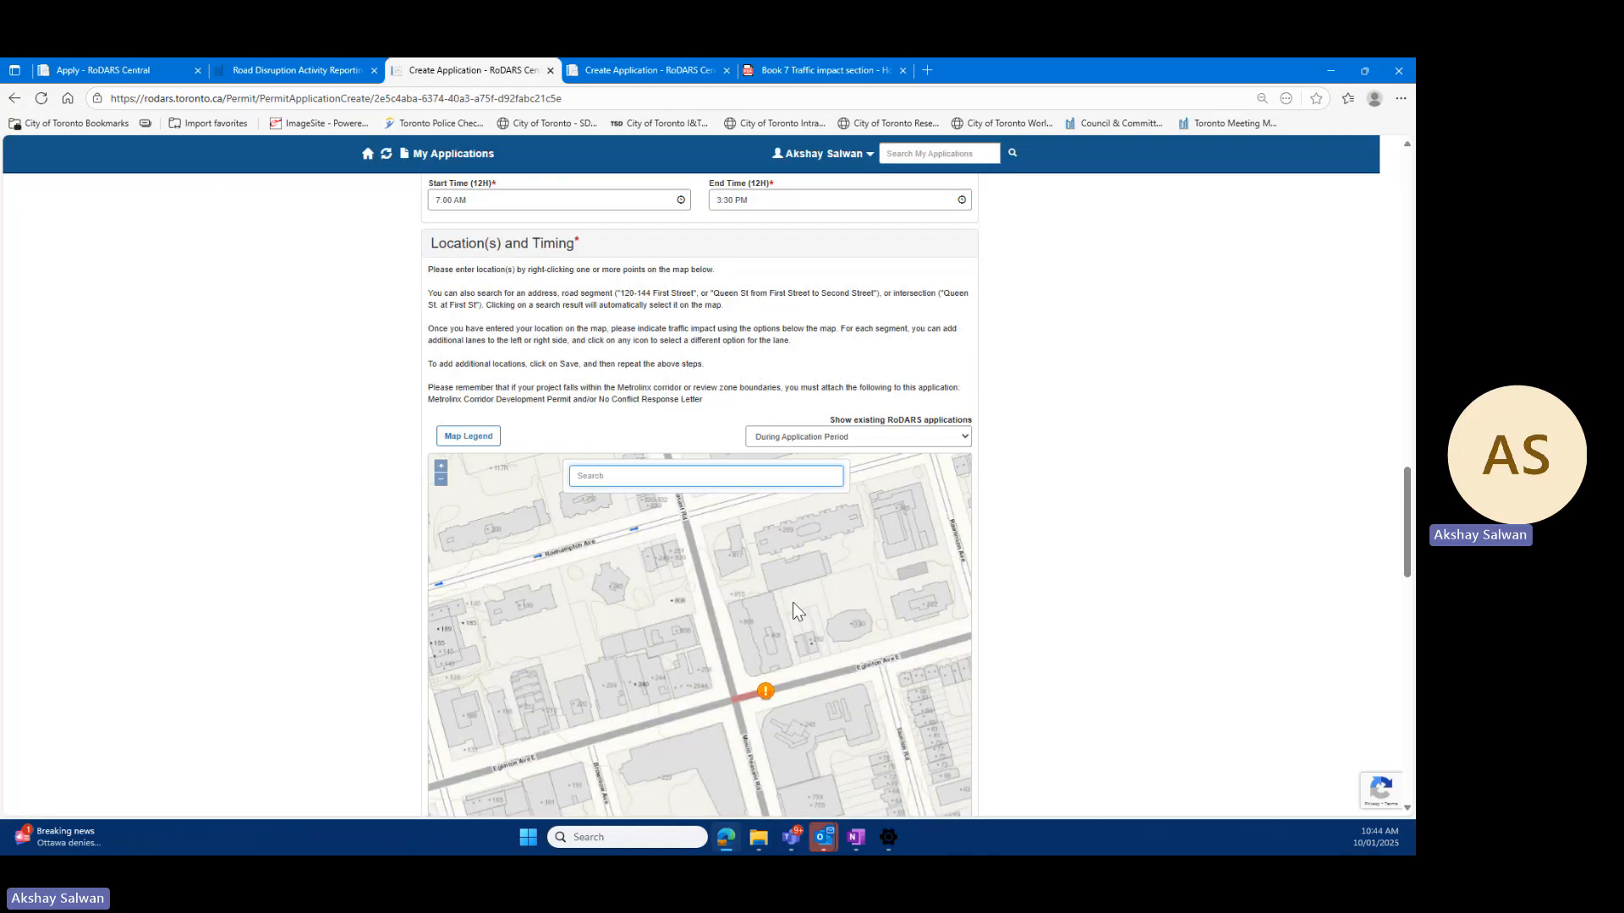
scroll(981, 503, "down", 4)
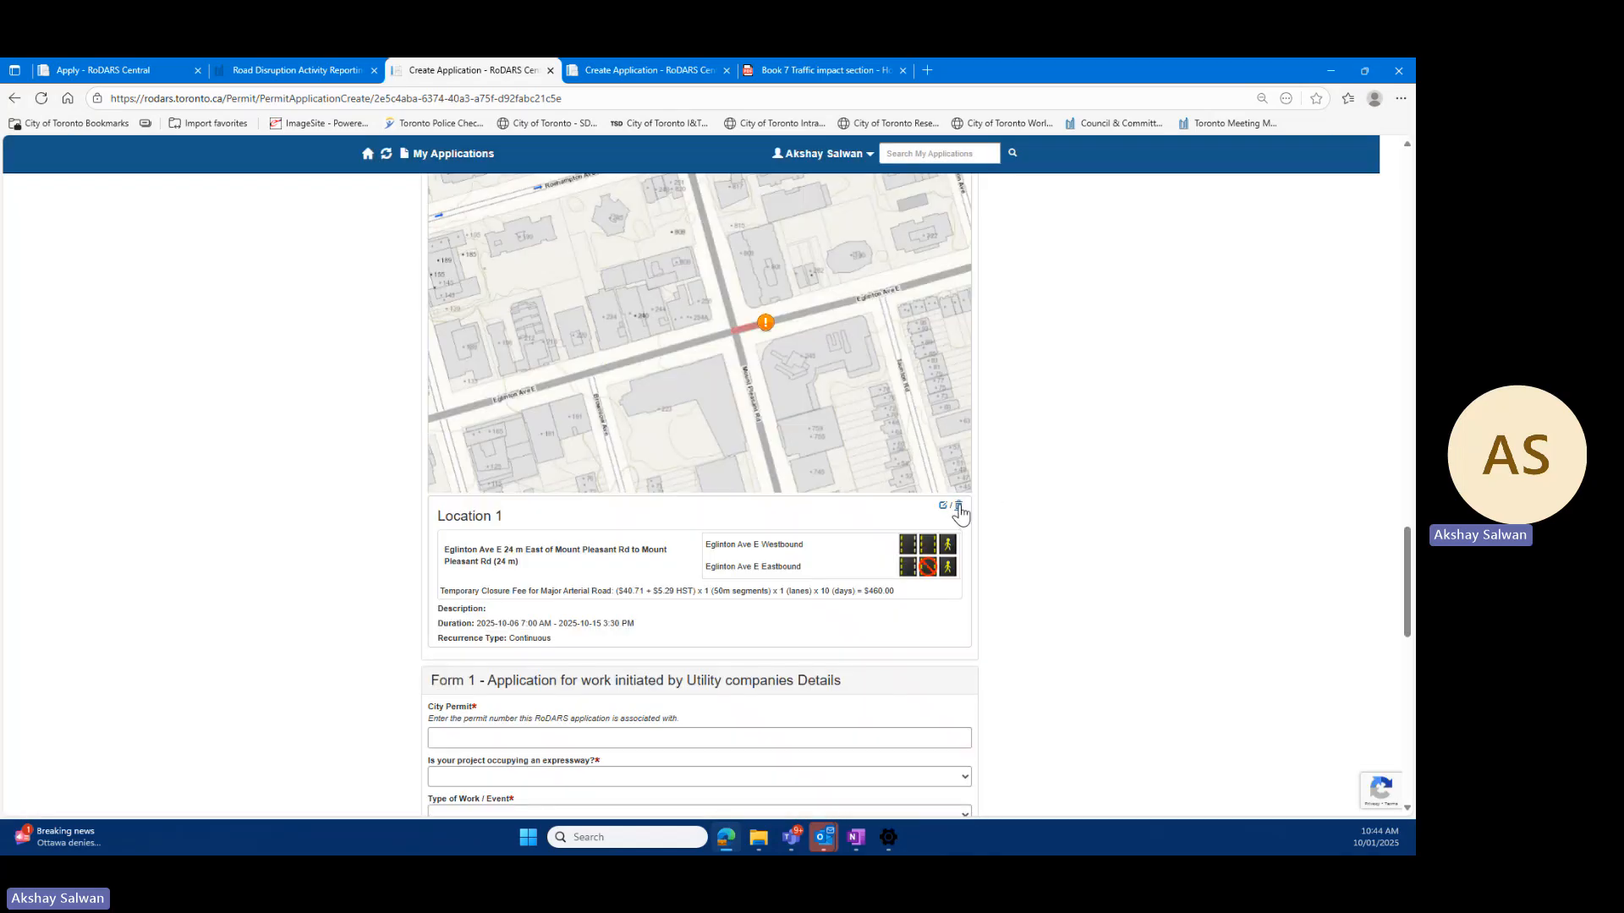
left_click(959, 505)
left_click(1294, 234)
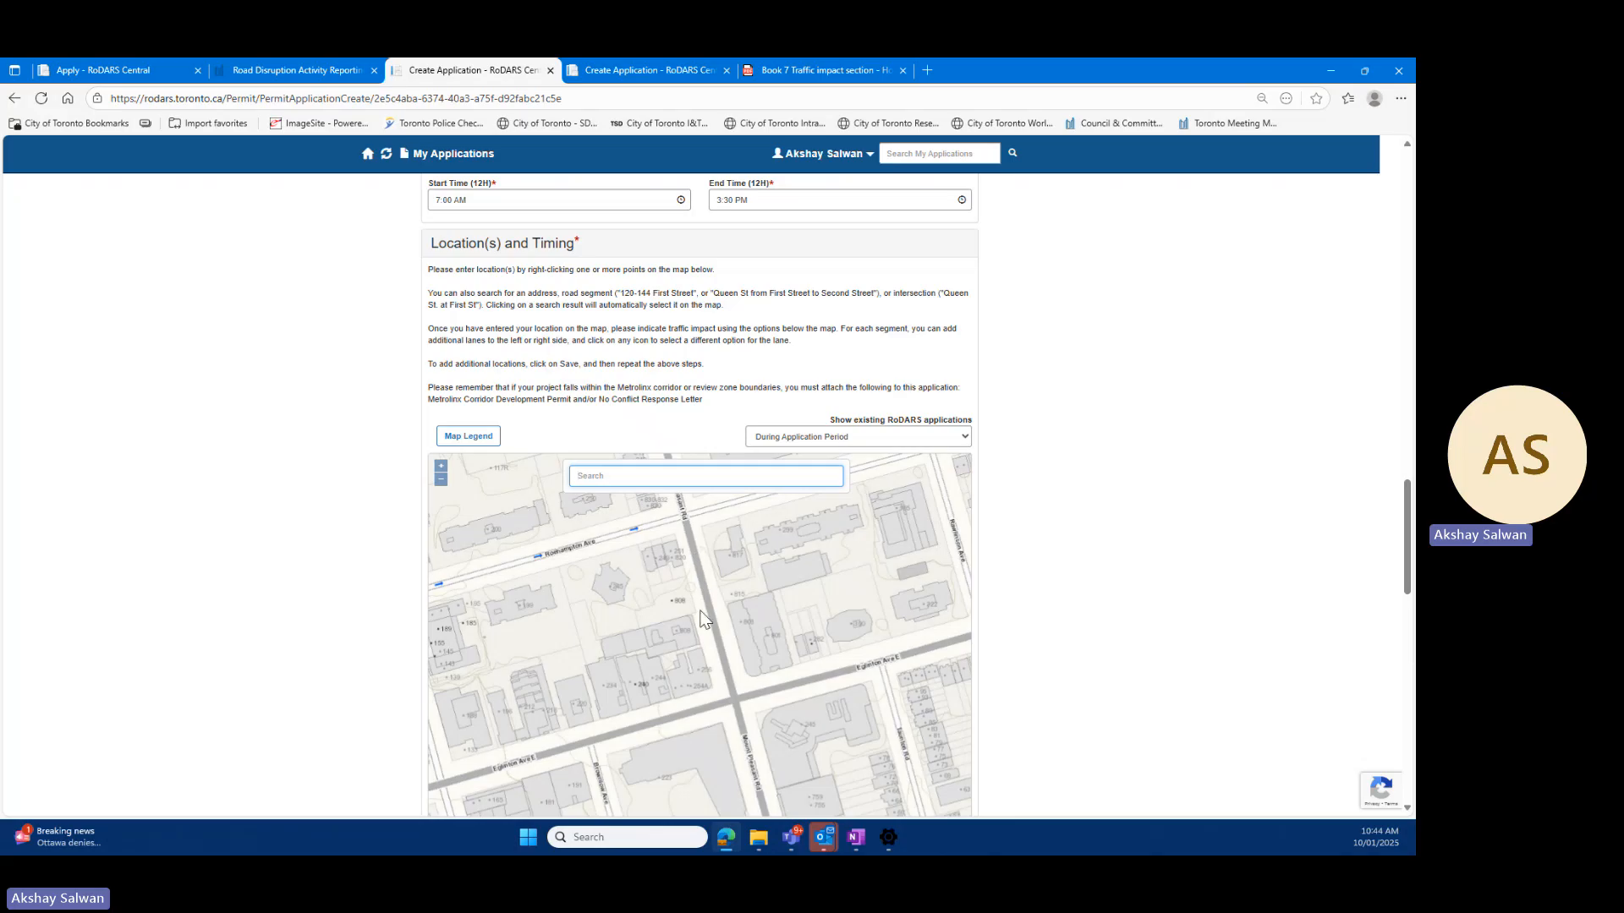
Step: Mark Eglinton Ave E from about 23 m east of Mount Pleasant Rd to 4 m west of Taunton Rd, with a second open lane each way
right_click(765, 688)
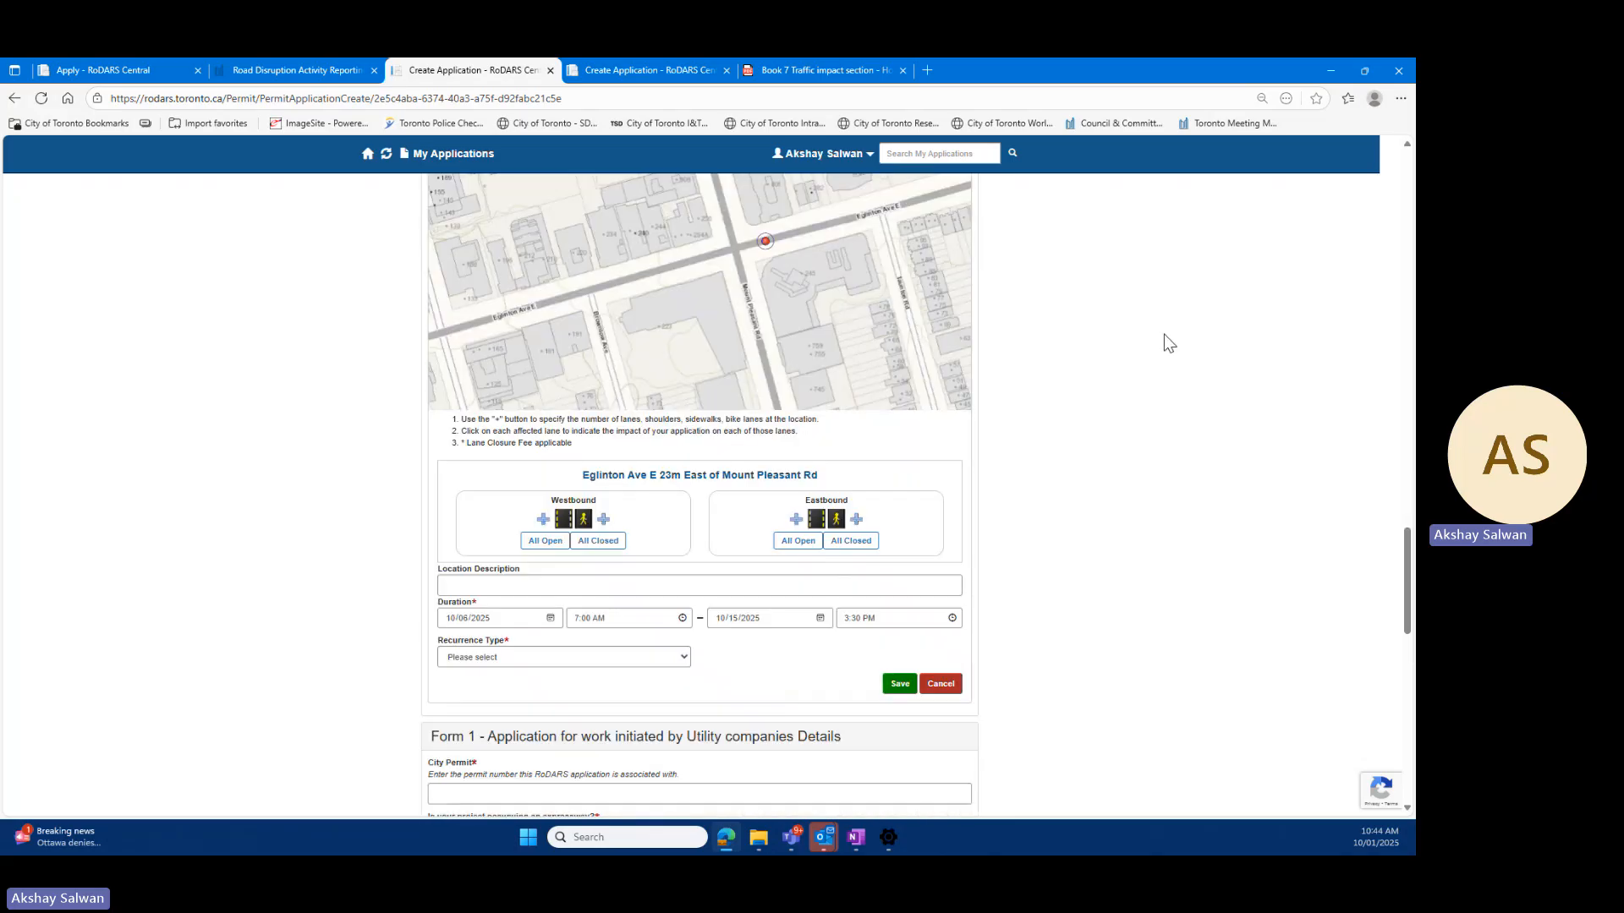
right_click(874, 211)
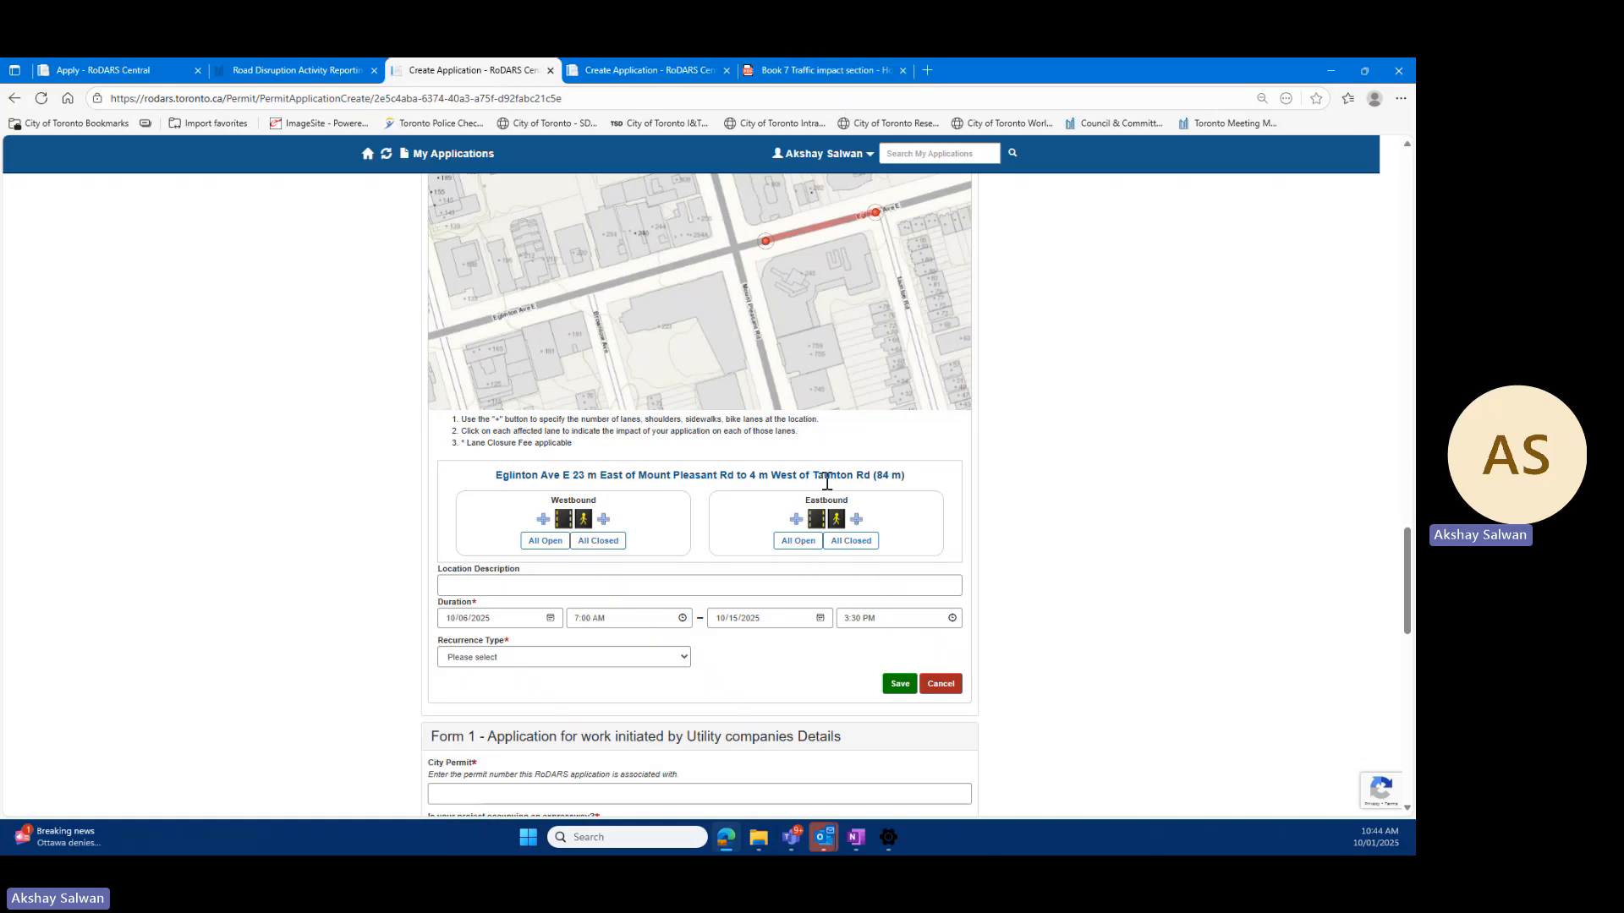
left_click(796, 519)
left_click(806, 519)
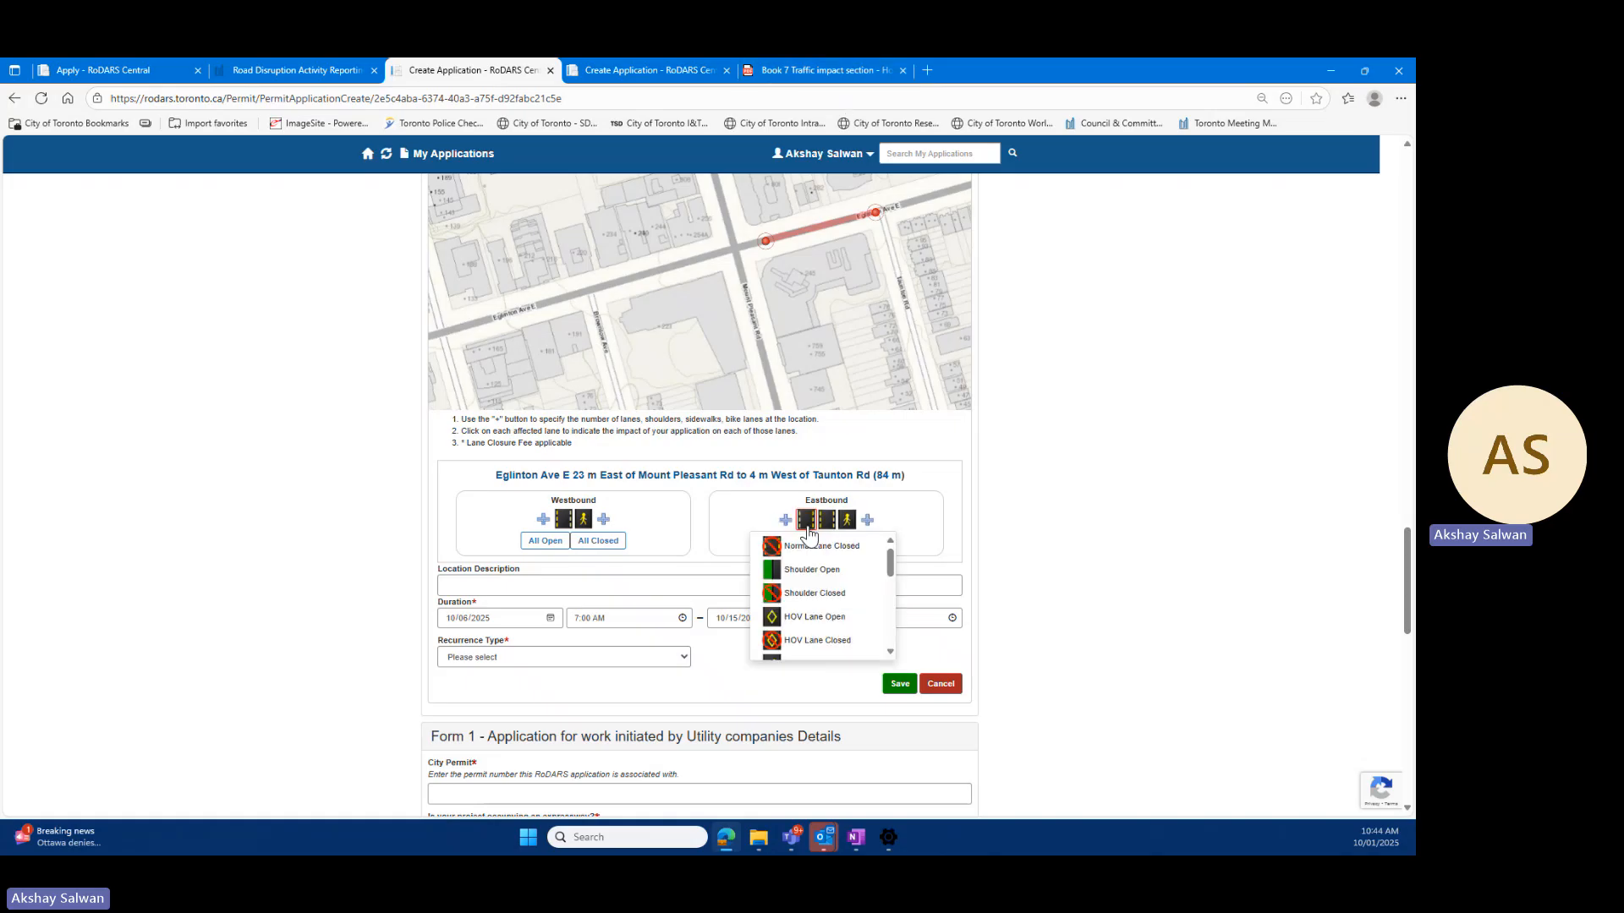
left_click(544, 521)
left_click(945, 542)
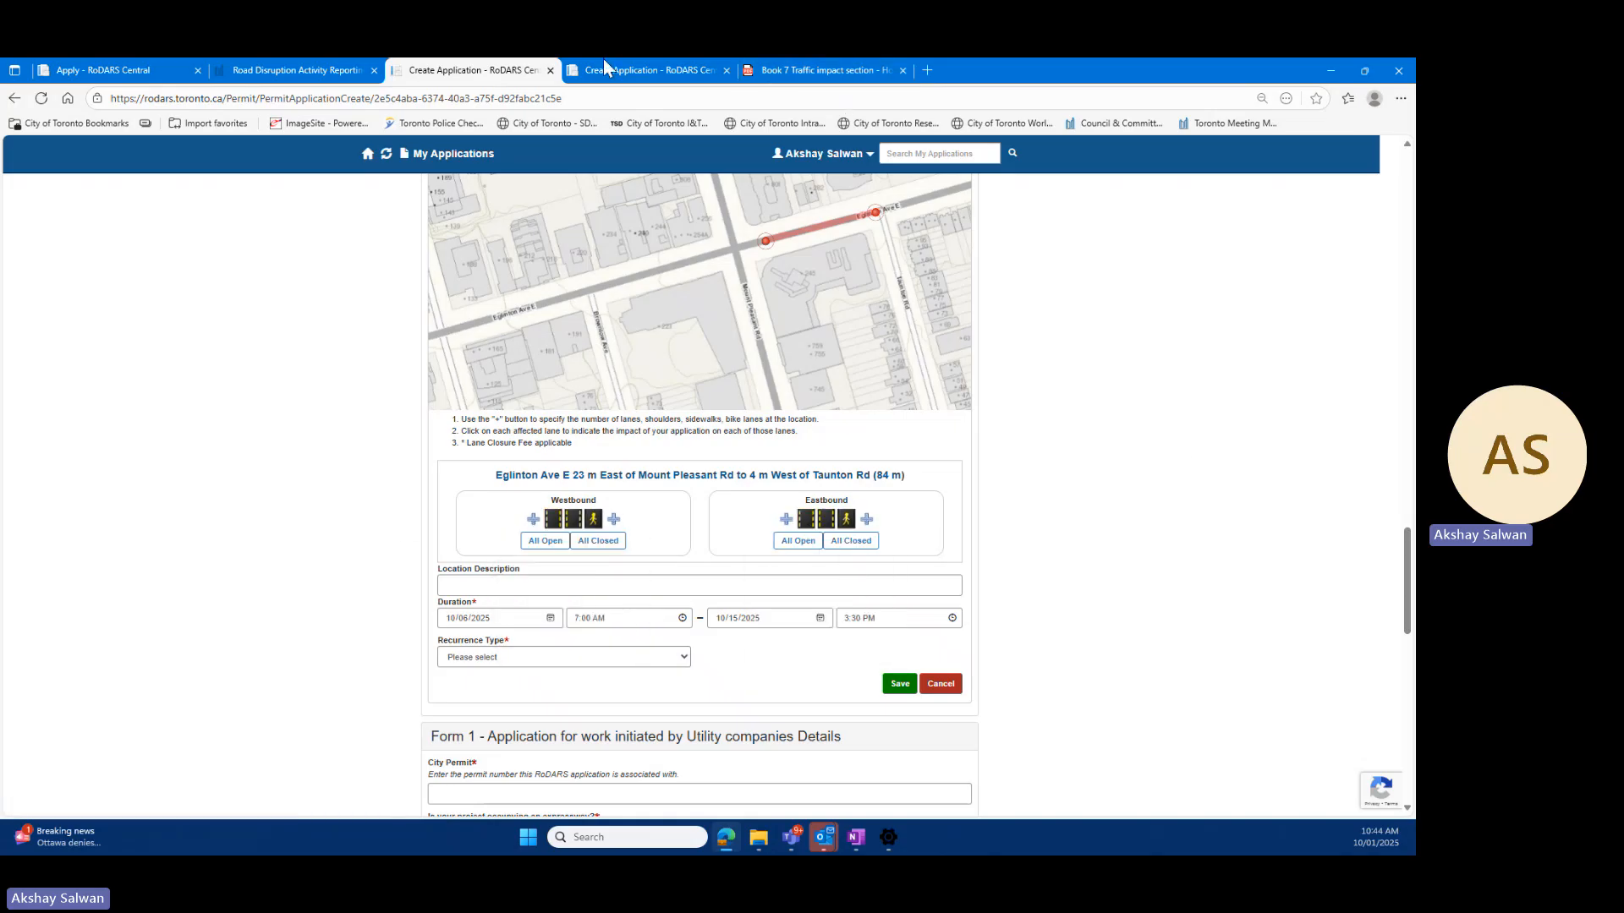
Step: Set the first eastbound Eglinton Ave E lane to Normal Lane Closed, comparing it with the US-14 layout
left_click(818, 72)
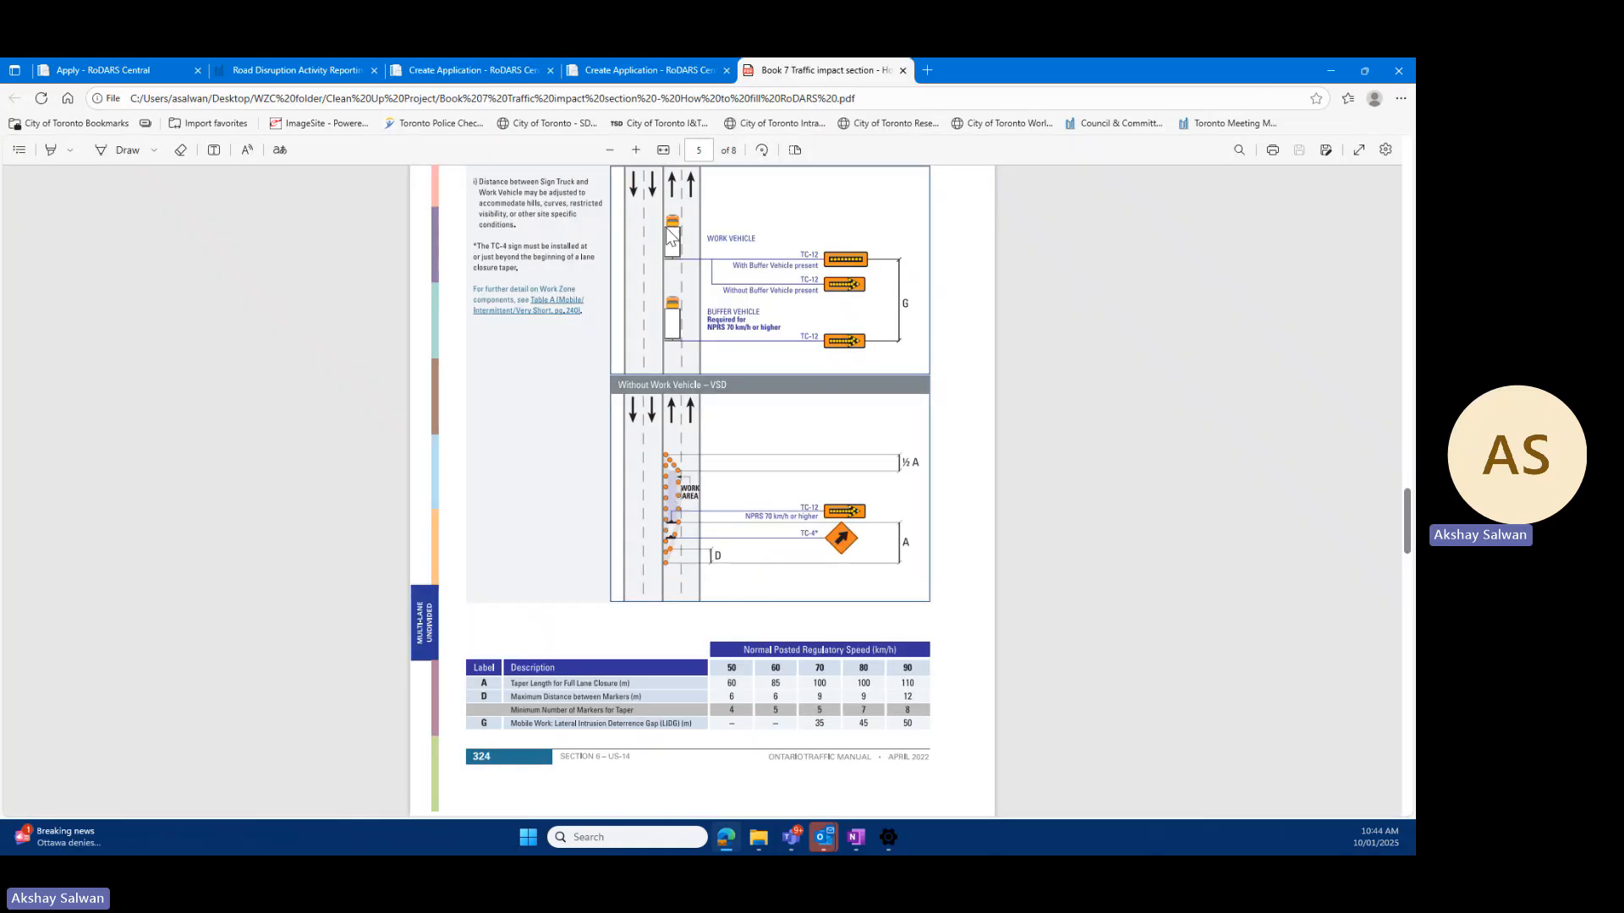
left_click(505, 71)
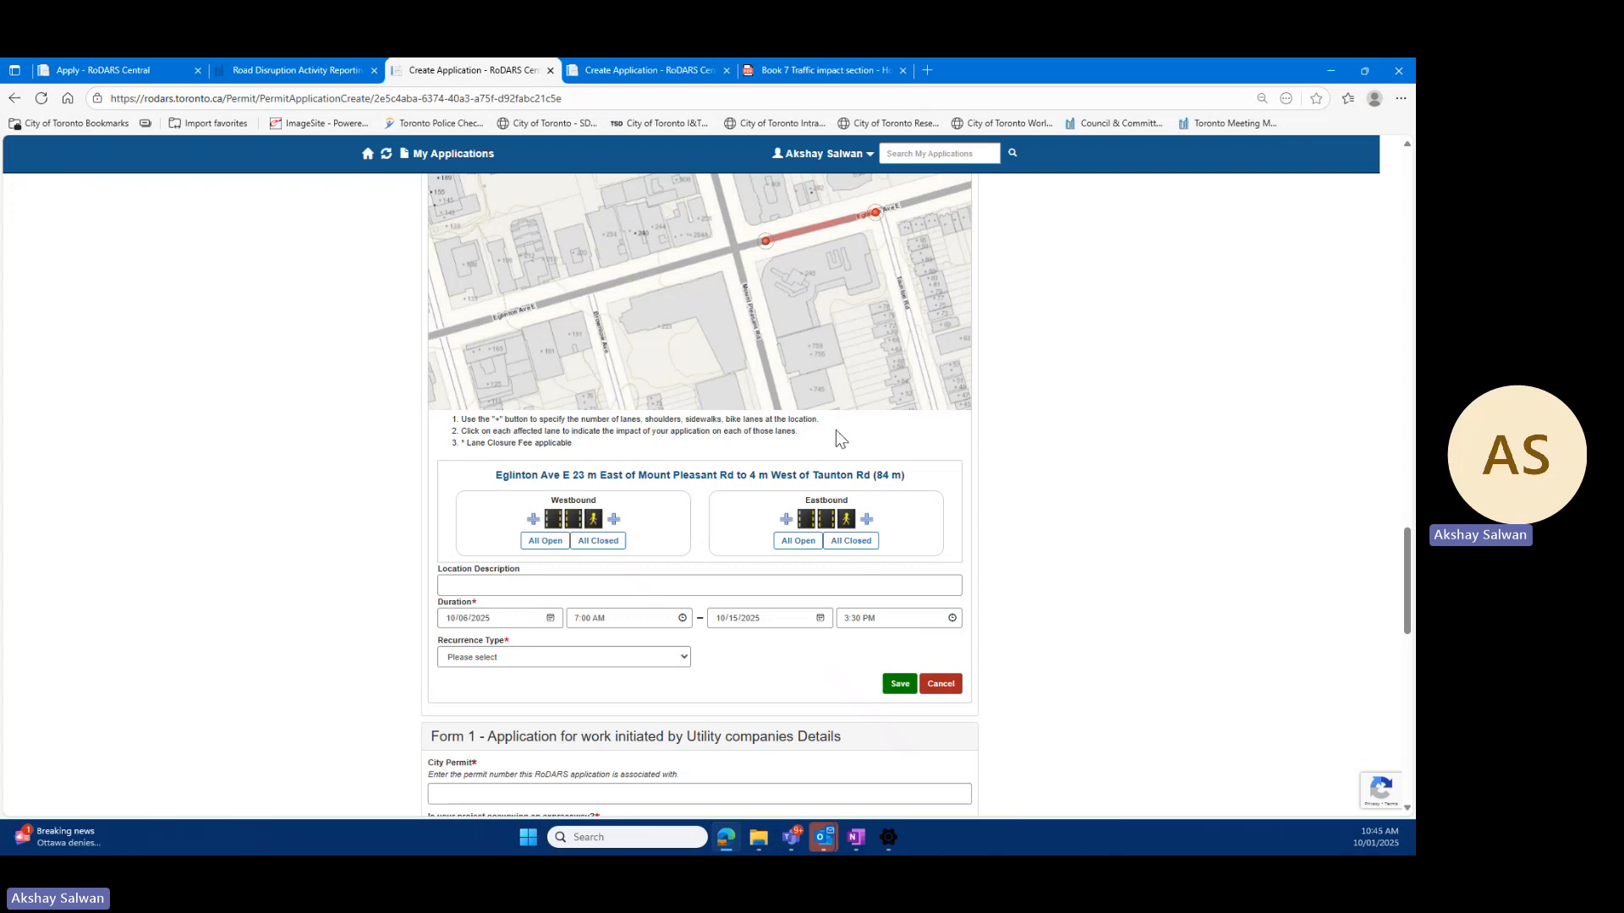
left_click(806, 520)
left_click(816, 548)
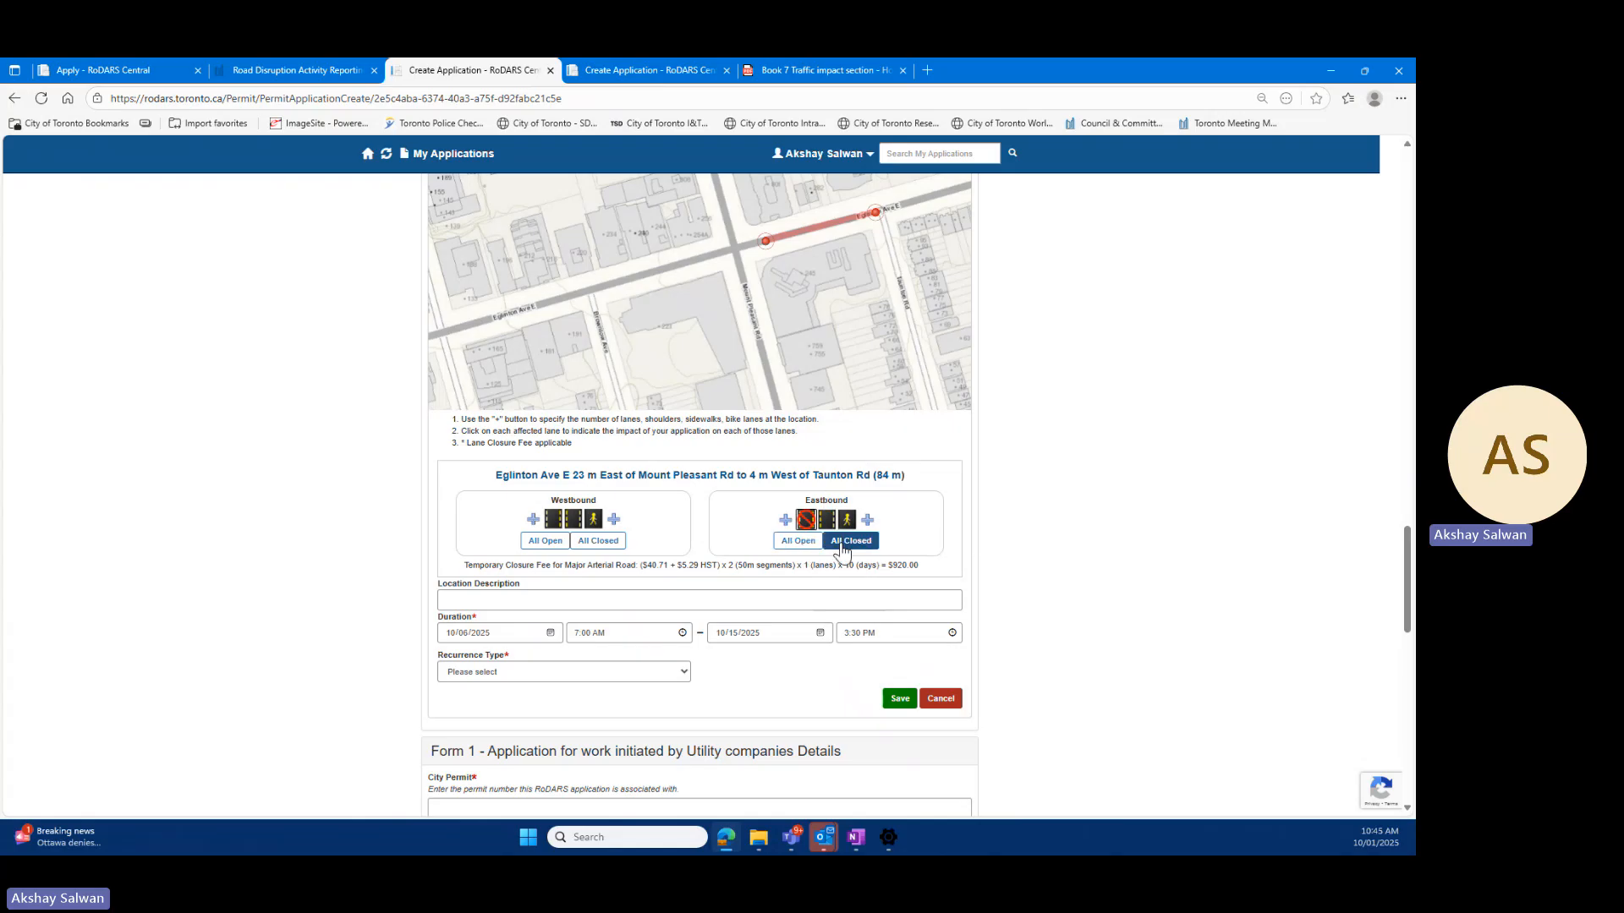
left_click(844, 70)
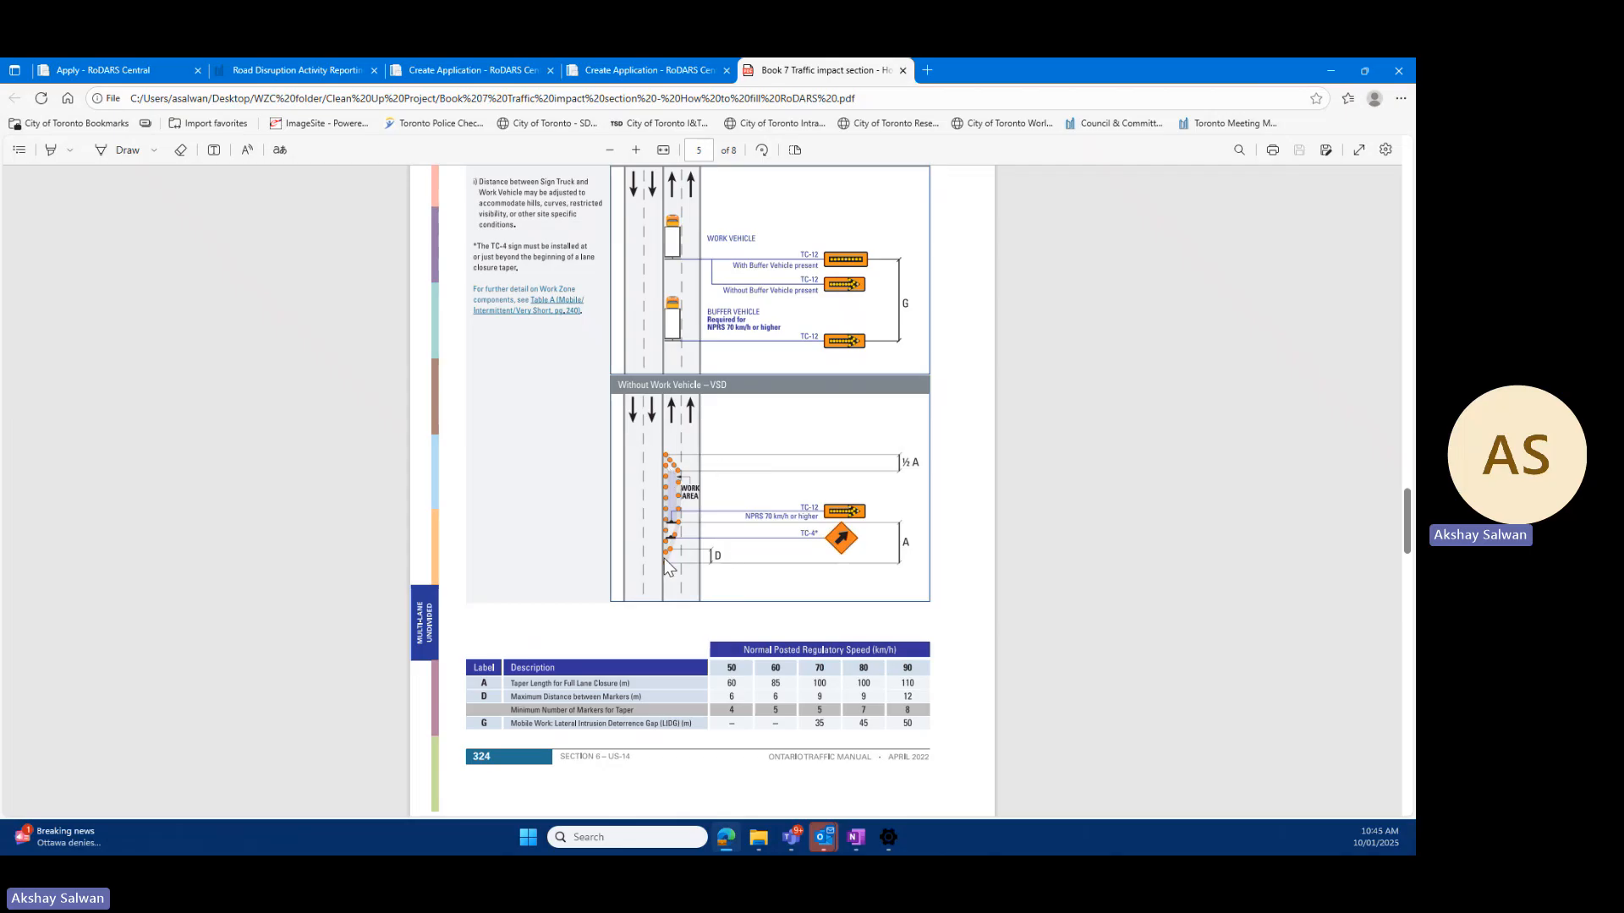
left_click(430, 68)
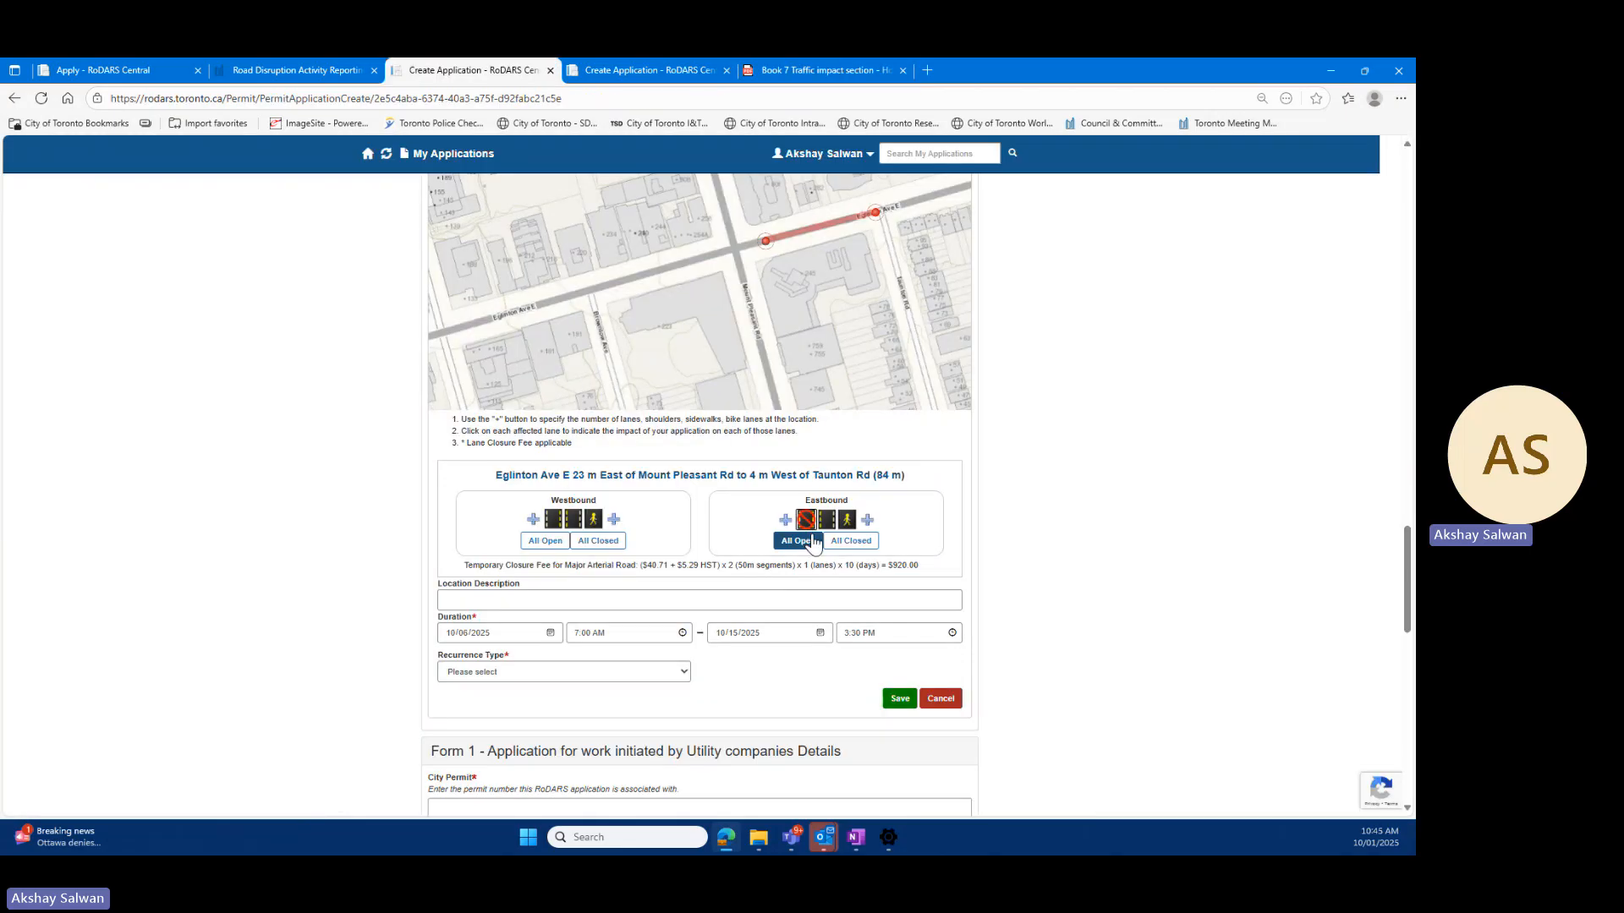
Step: Set the second eastbound Eglinton Ave E lane to Normal Lane Closed and recheck the US-14 layout
left_click(827, 523)
left_click(832, 556)
left_click(833, 554)
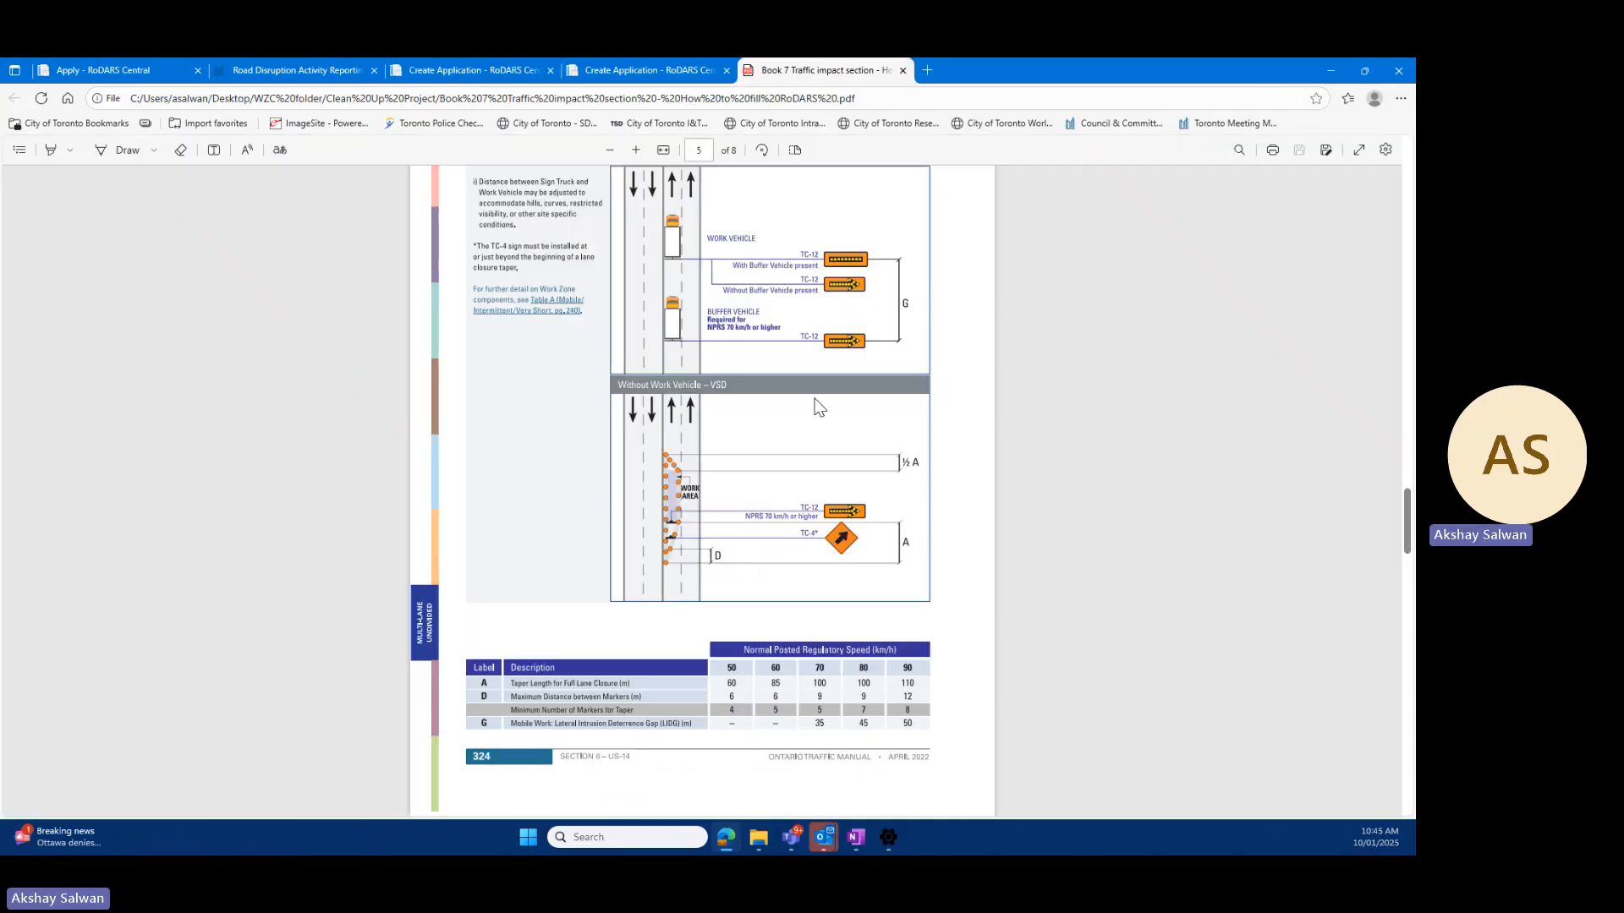
left_click(820, 70)
left_click(464, 67)
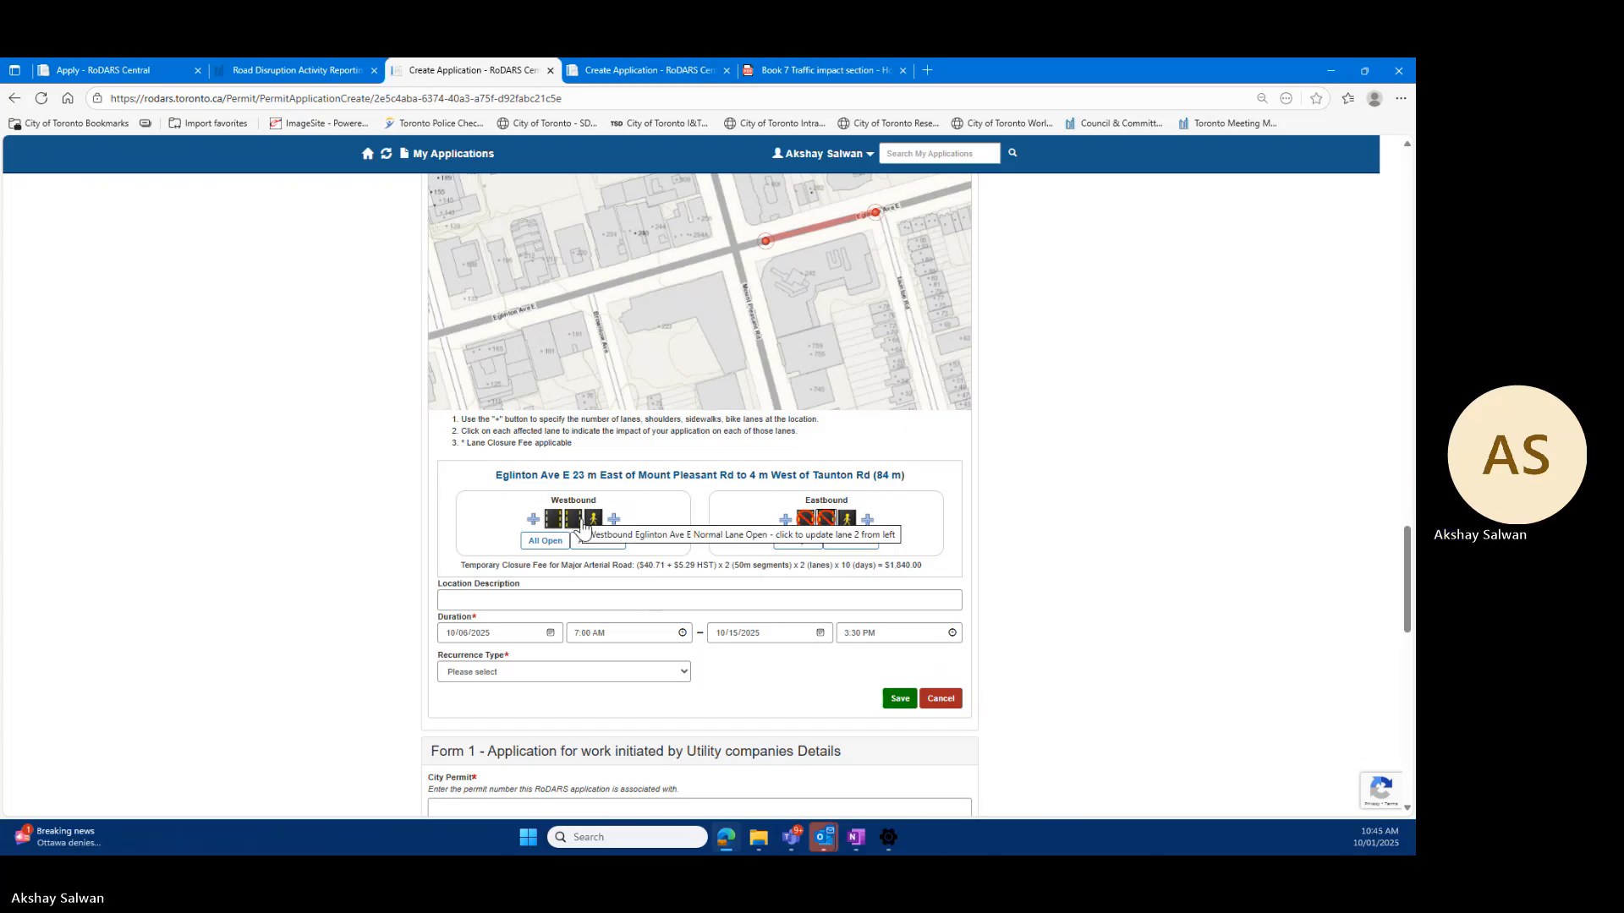
Step: Add an eastbound lane on the inner side of Eglinton Ave E and set it to Opposite Side Lane Open
left_click(783, 521)
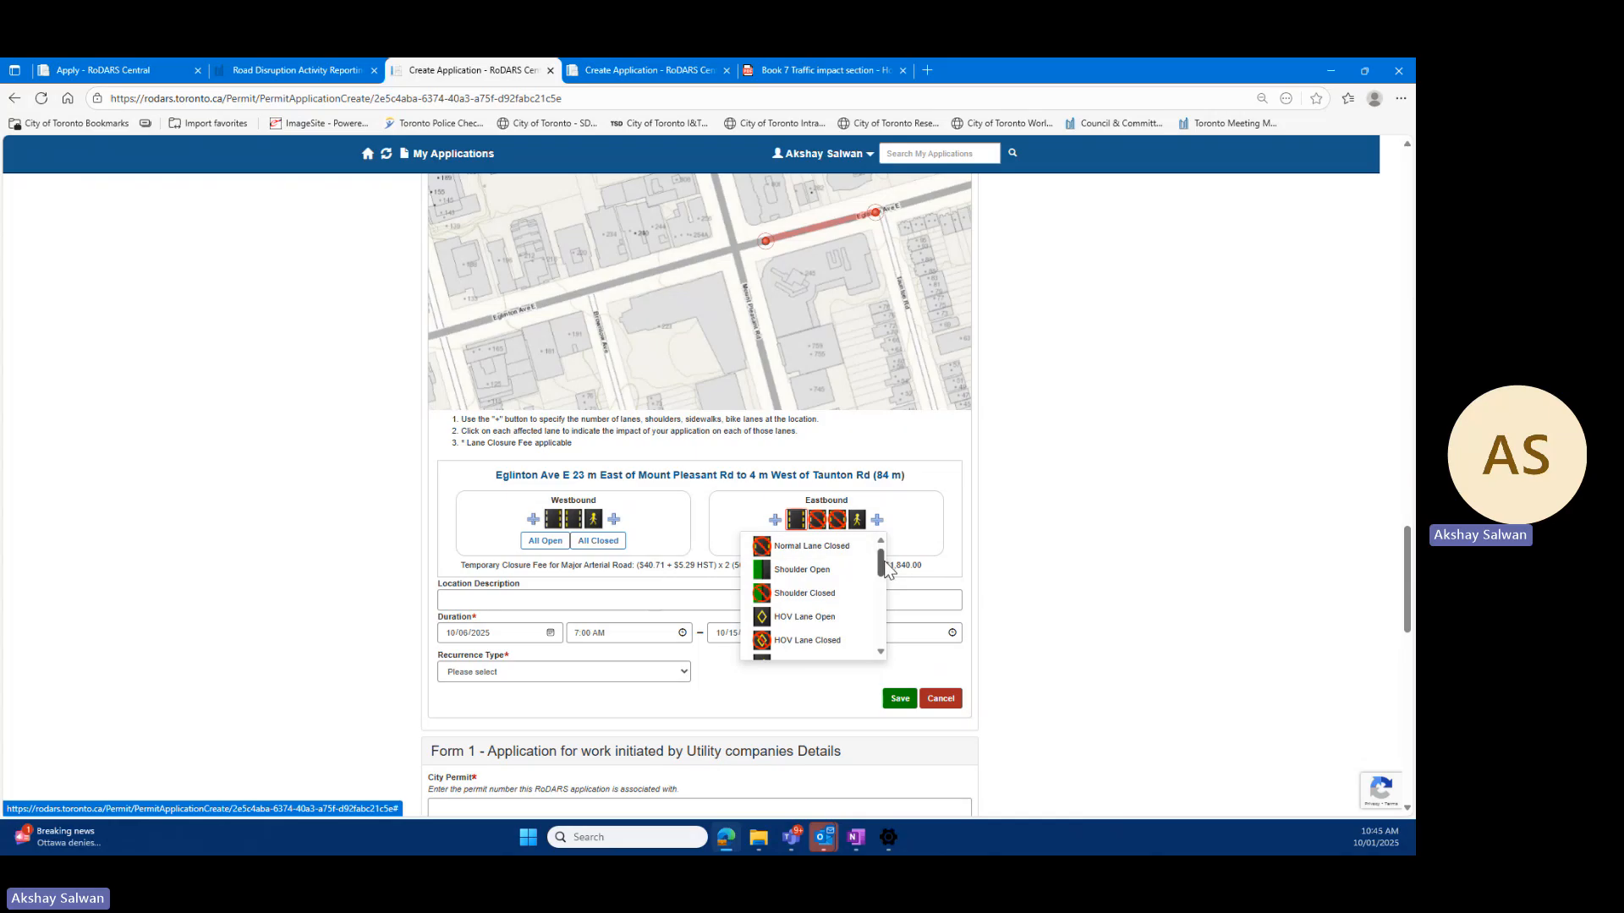
scroll(881, 649, "down", 3)
left_click(822, 624)
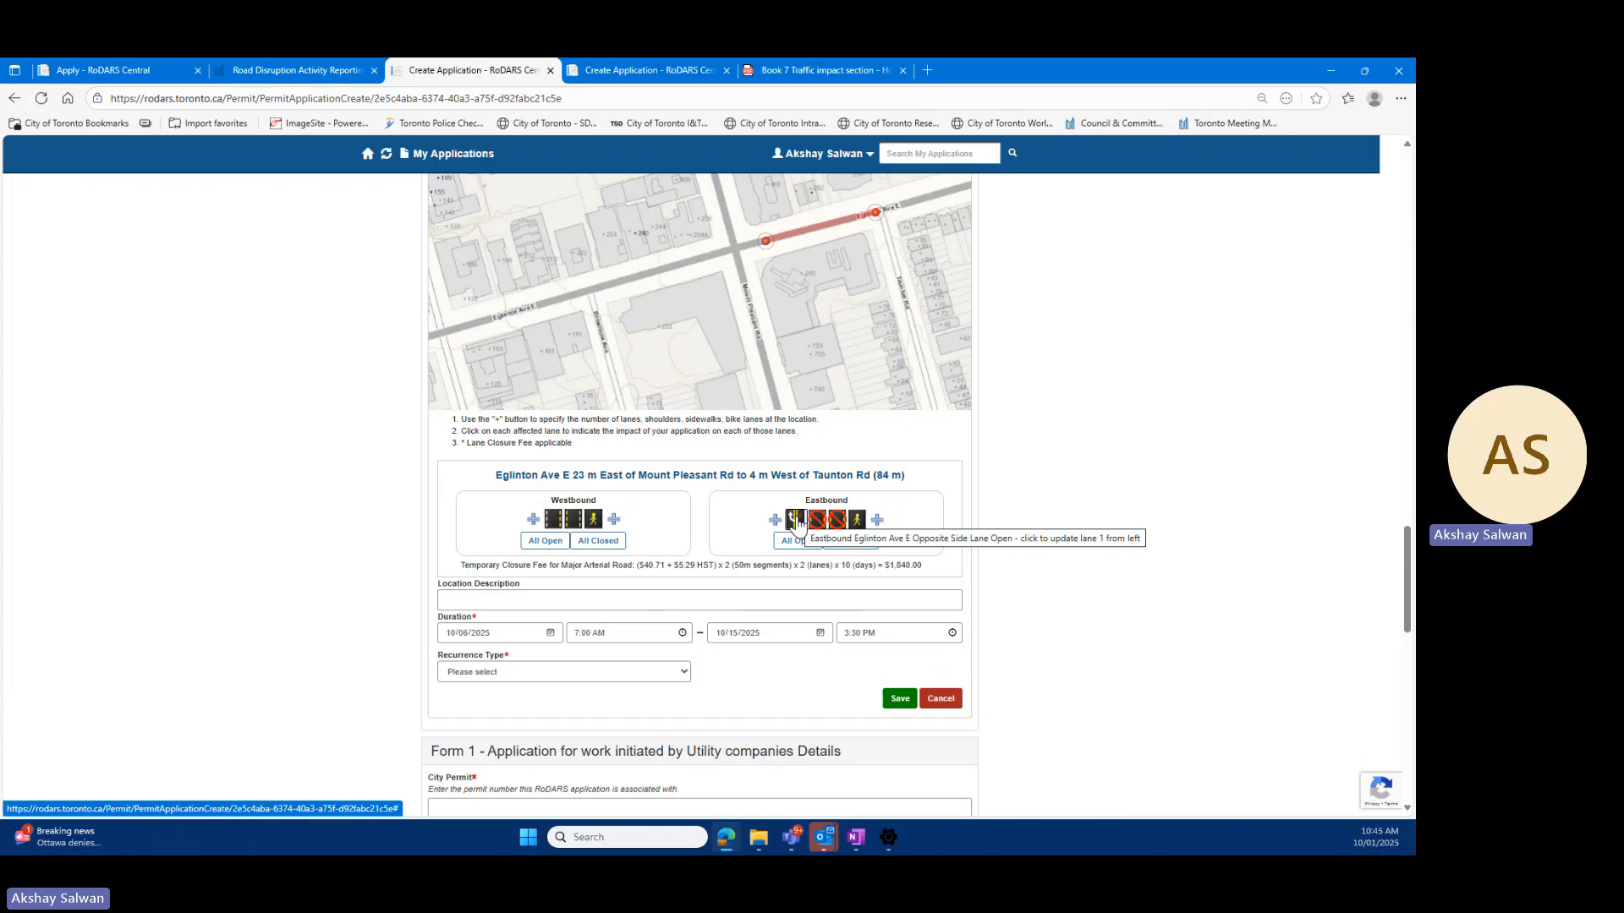
Step: Try setting the second westbound Eglinton Ave E lane to Normal Lane Closed, and return it to Normal Lane Open
left_click(582, 520)
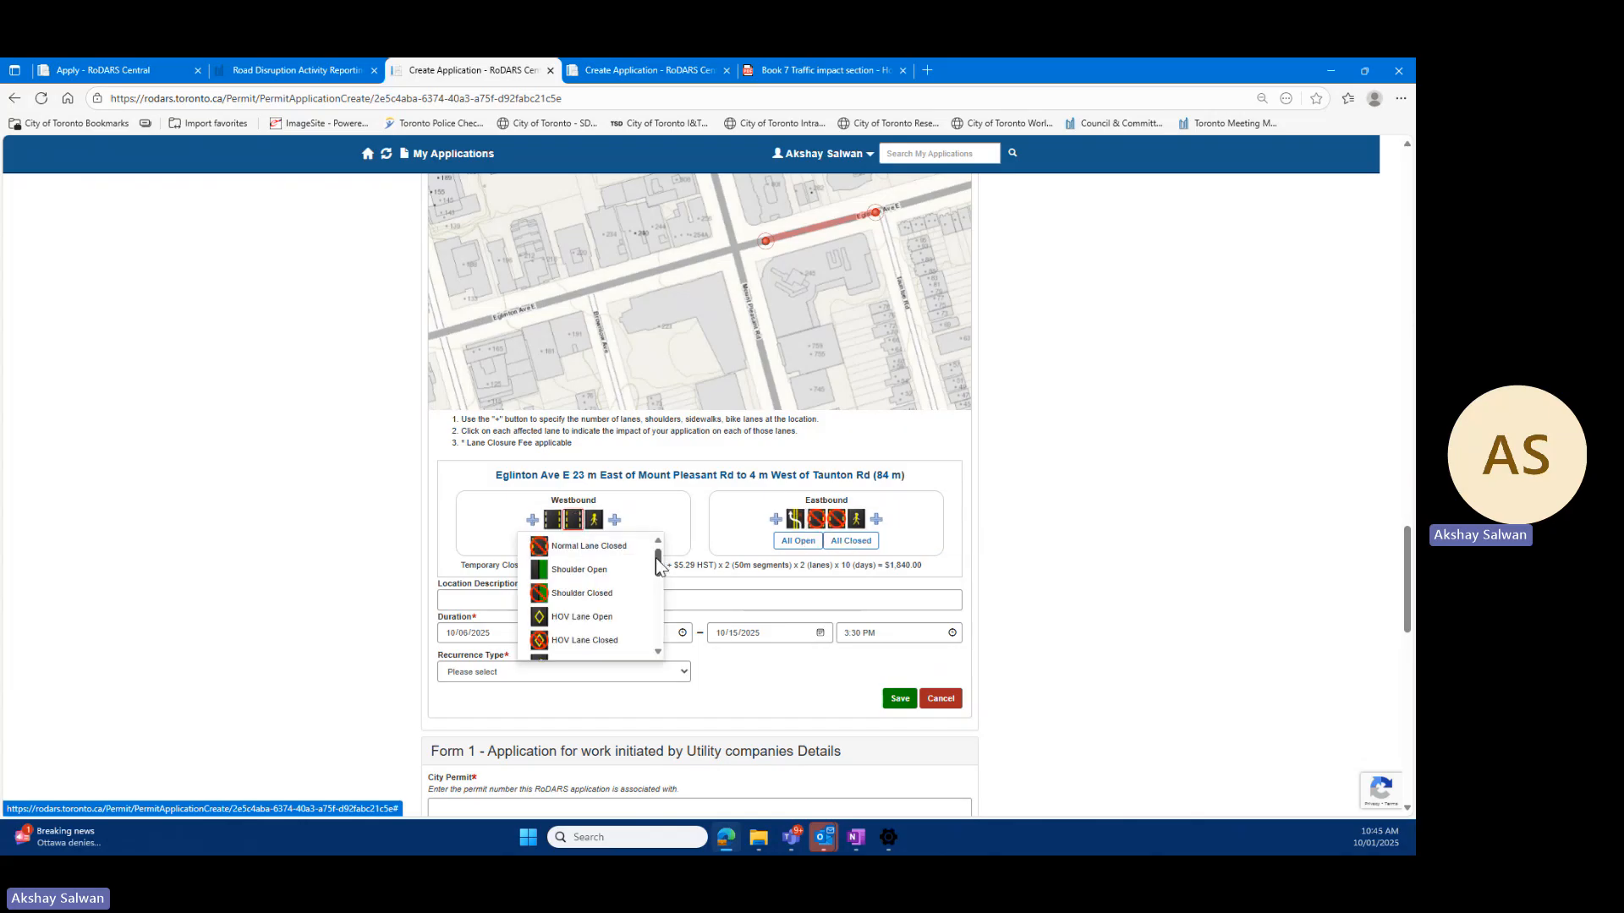
left_click(630, 551)
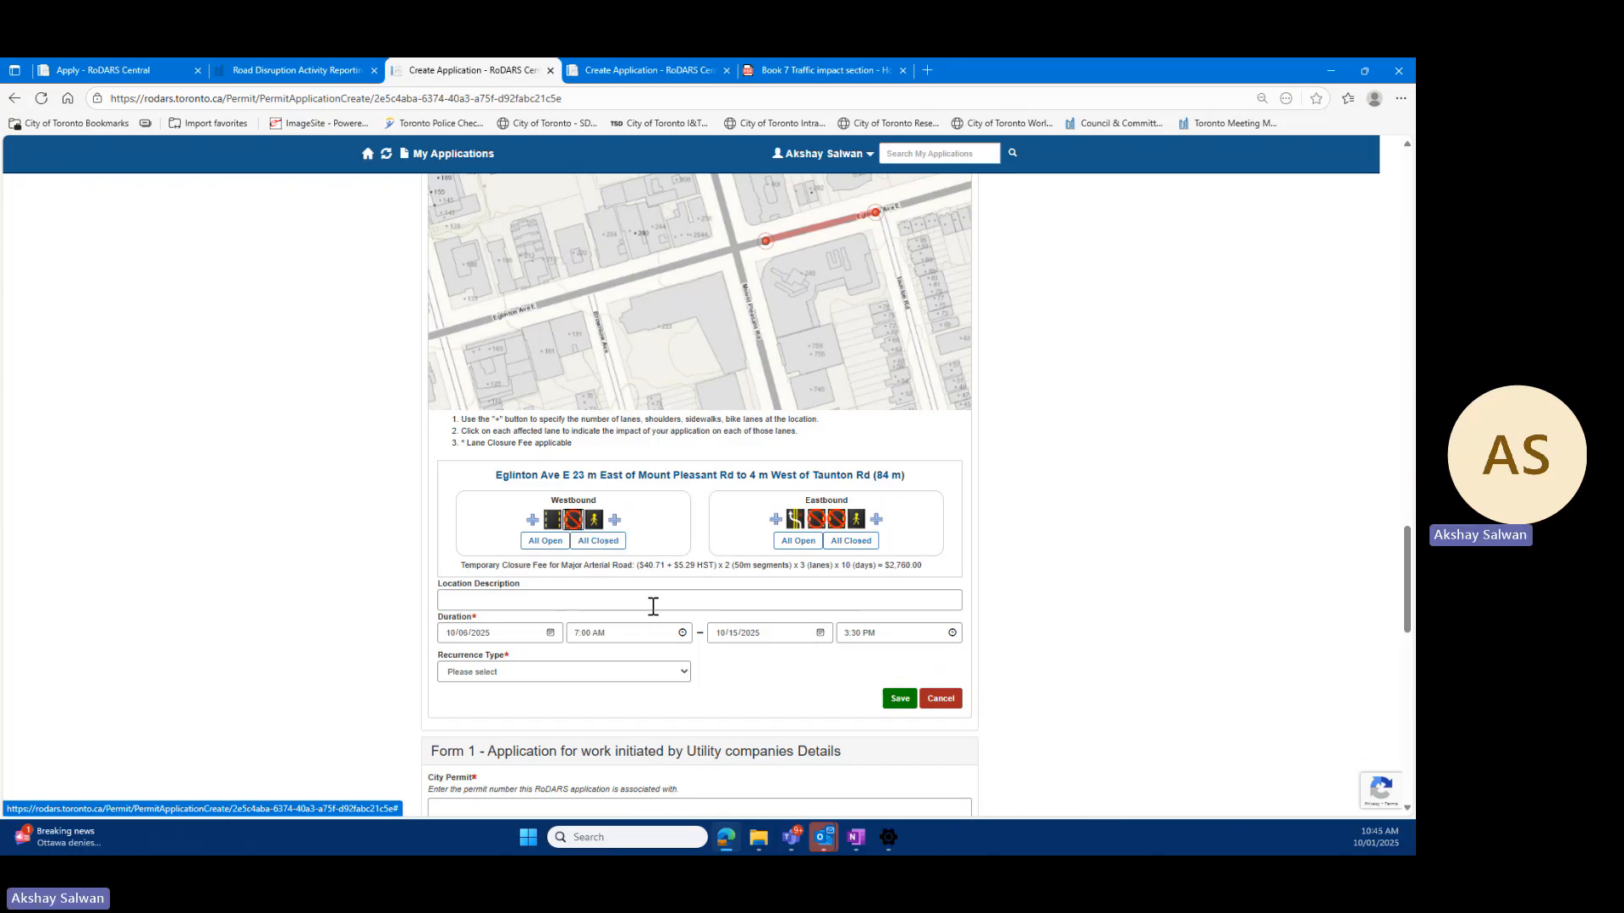
left_click(572, 519)
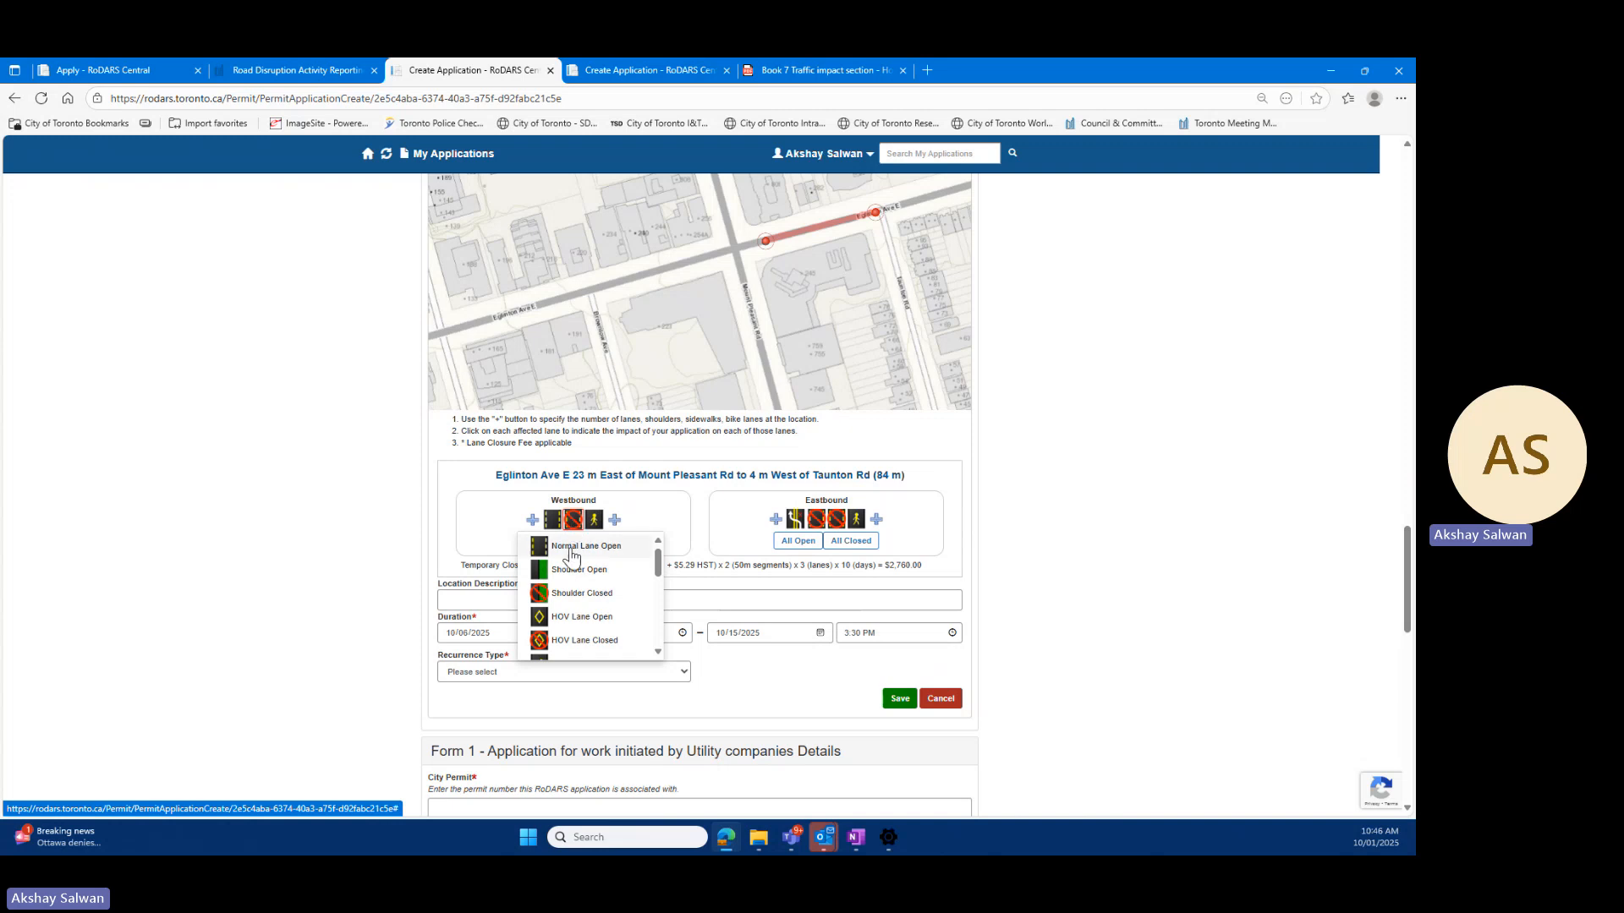
left_click(572, 556)
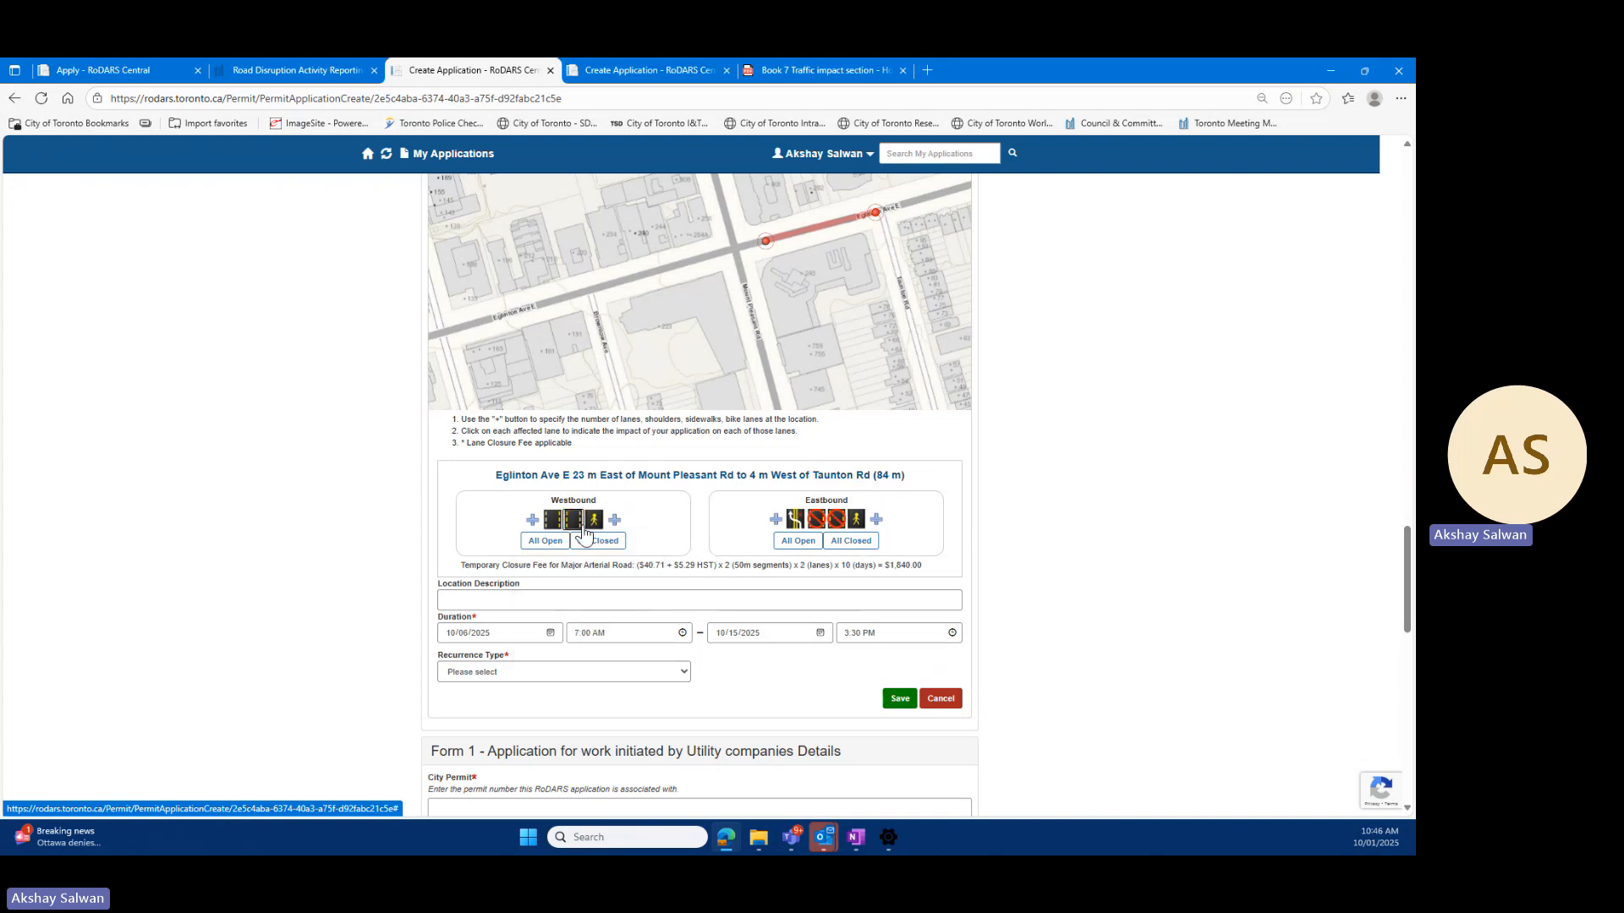
left_click(575, 521)
left_click(590, 546)
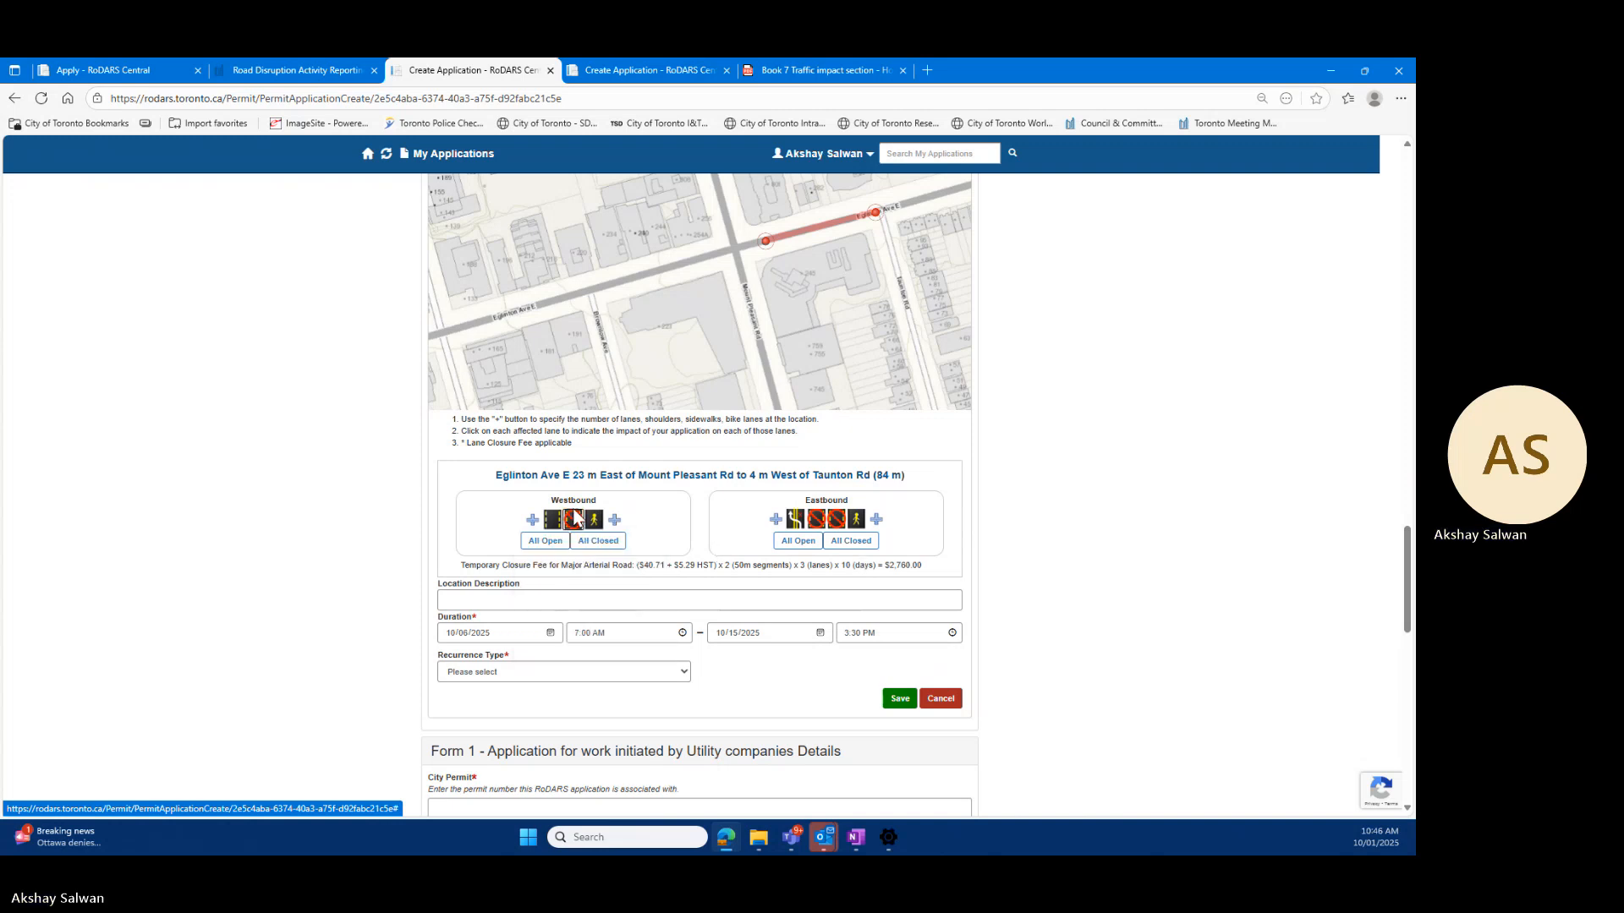
left_click(580, 524)
left_click(587, 546)
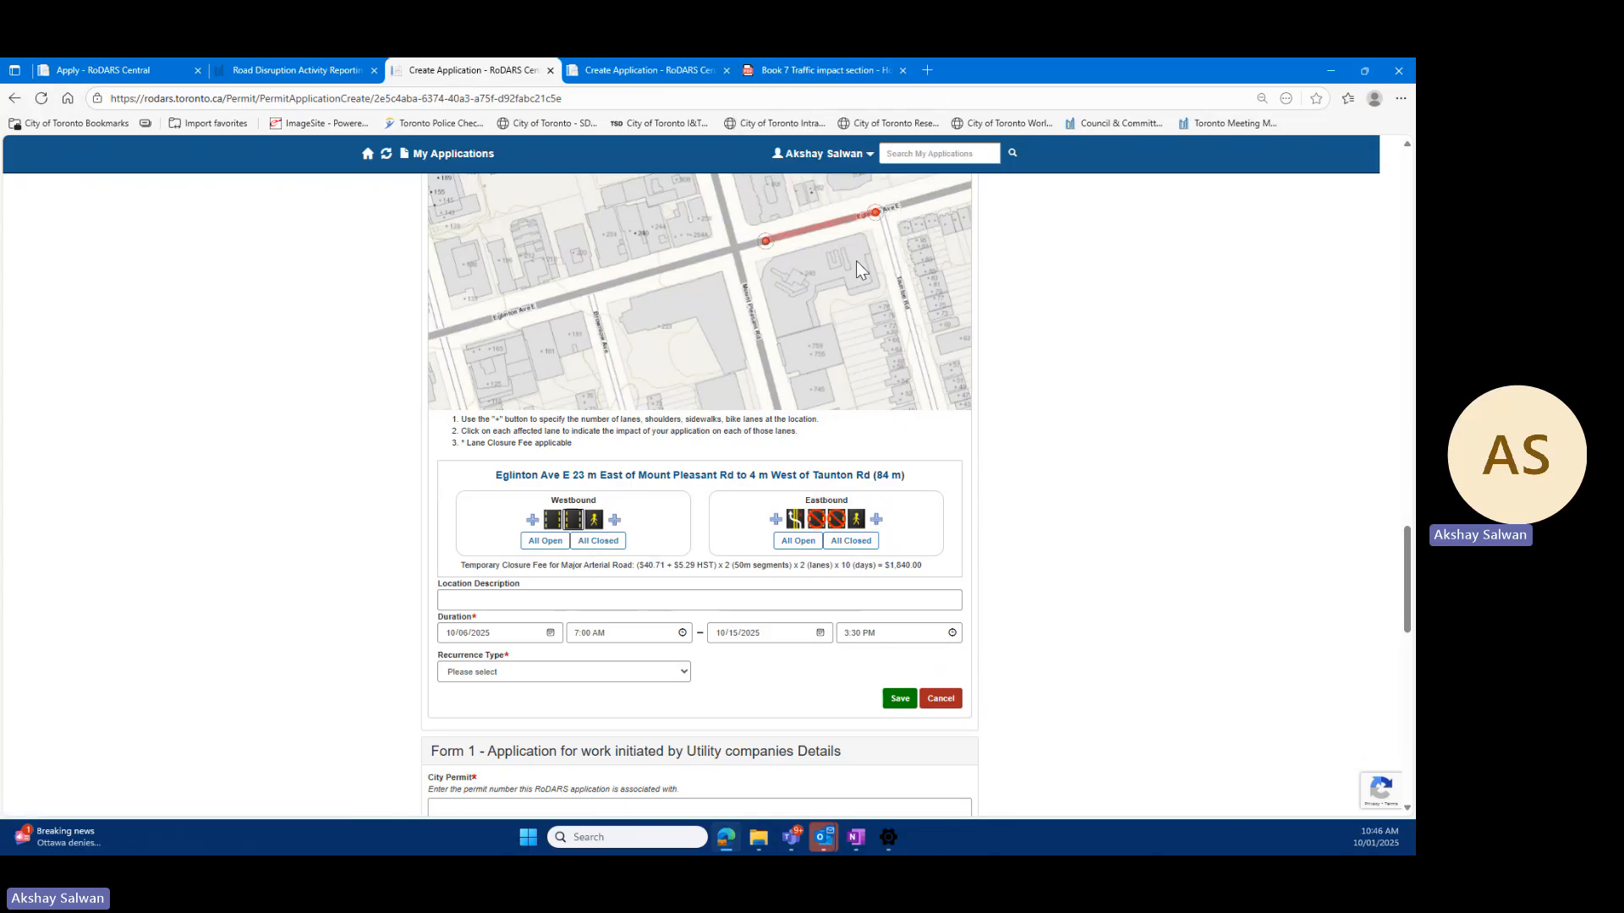
Step: Check the US-15 Two-Way Left Turn Lane Closed layout in the PDF and discard the unsaved Eglinton Ave E location
left_click(835, 74)
scroll(1029, 259, "down", 8)
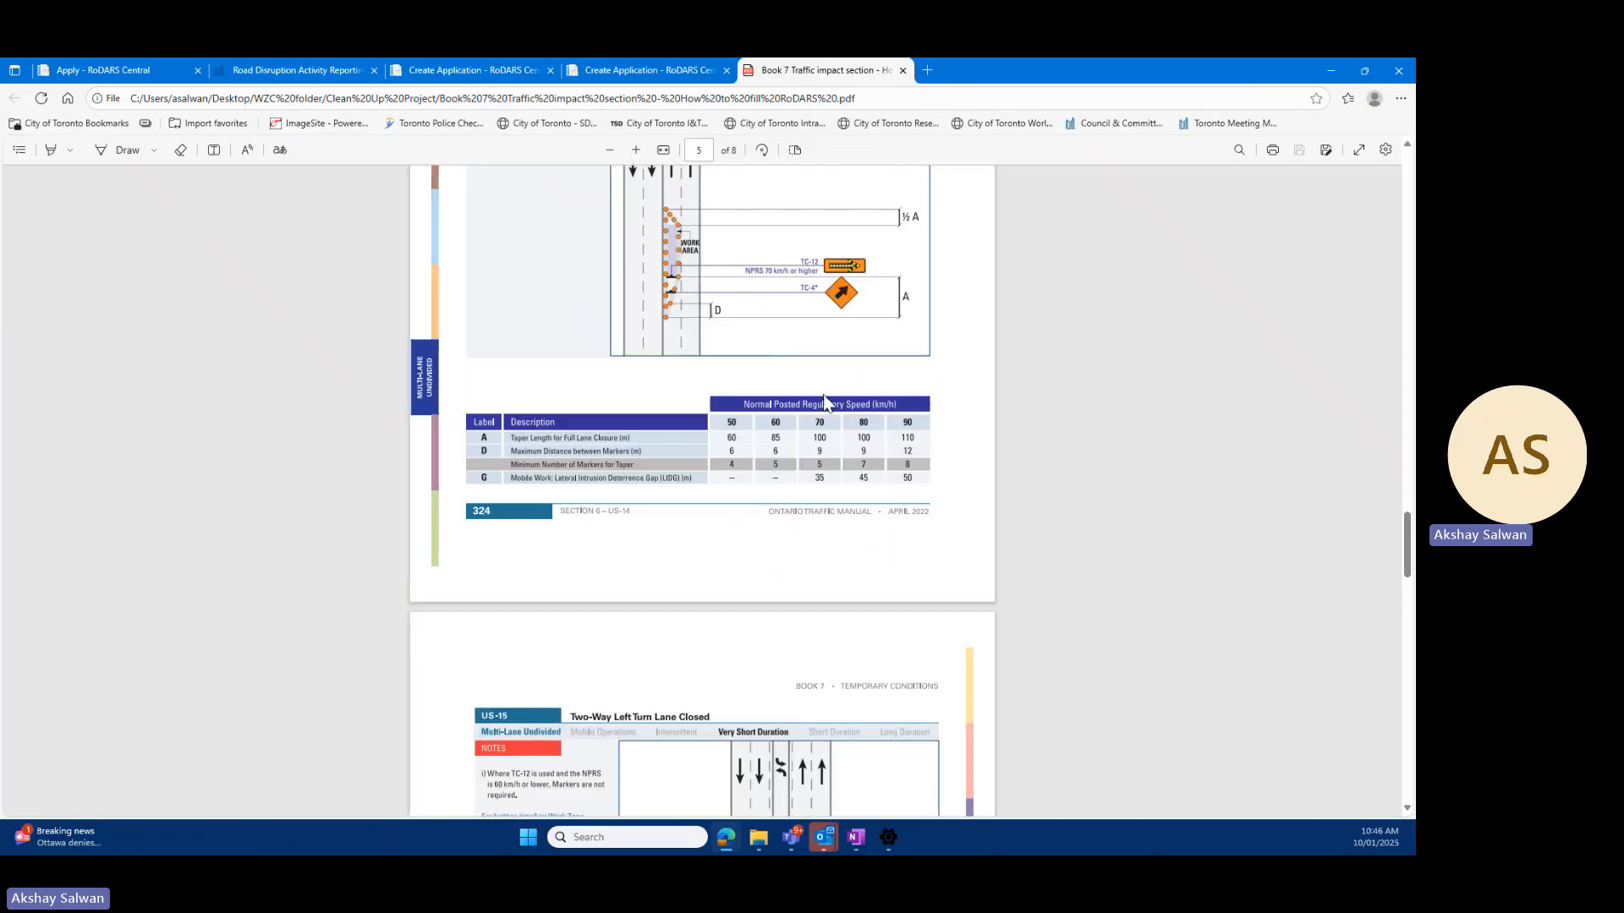
scroll(868, 362, "down", 2)
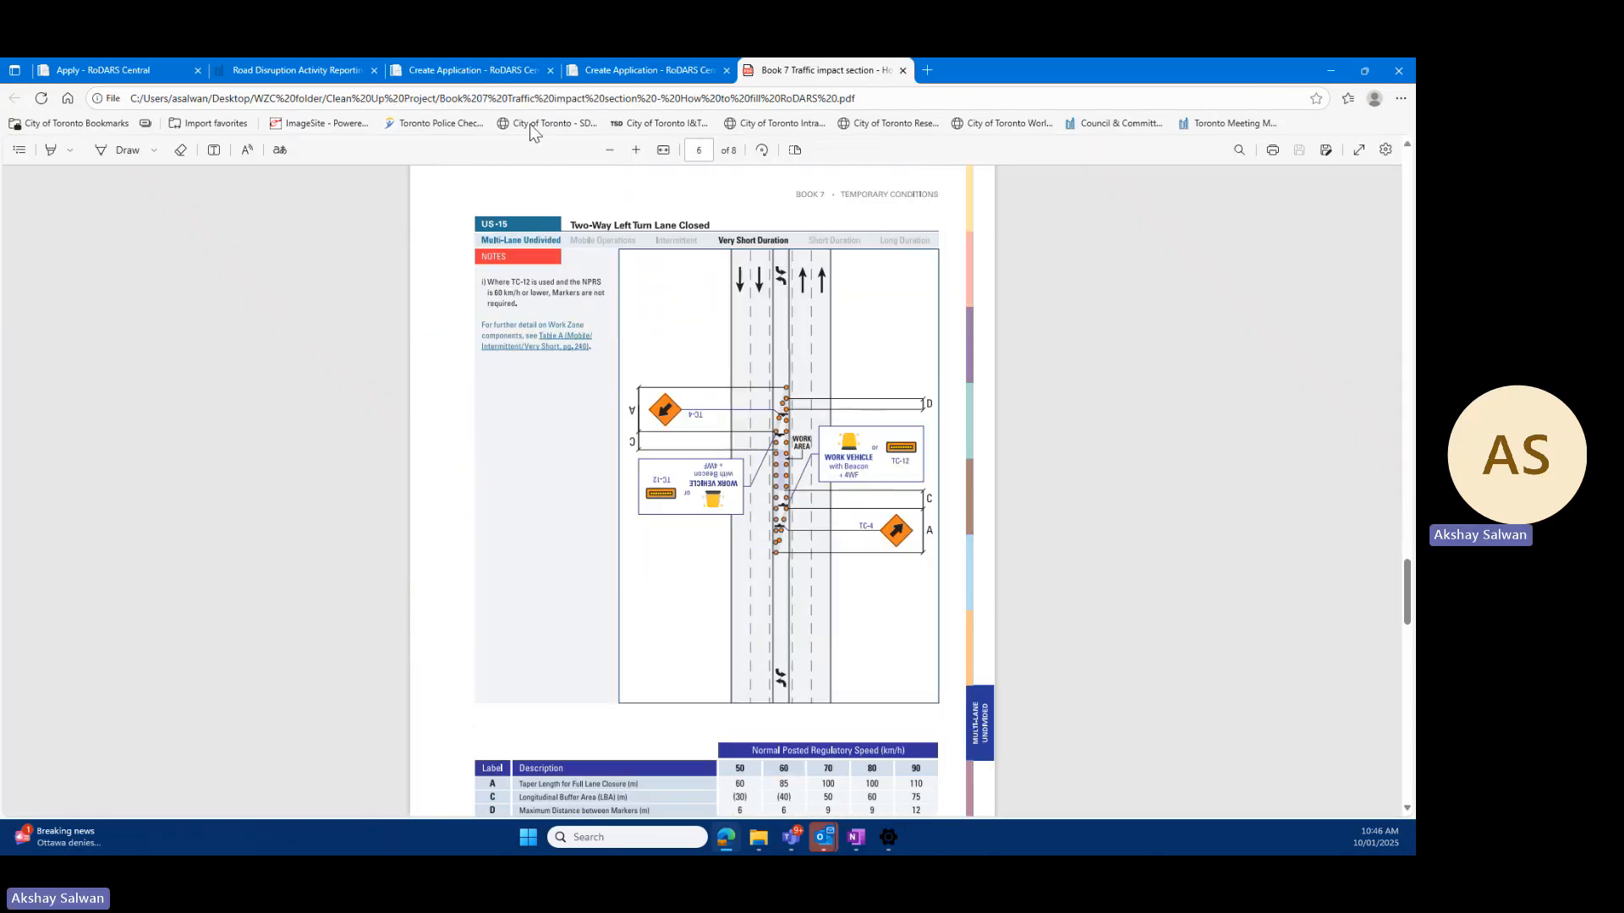
left_click(518, 72)
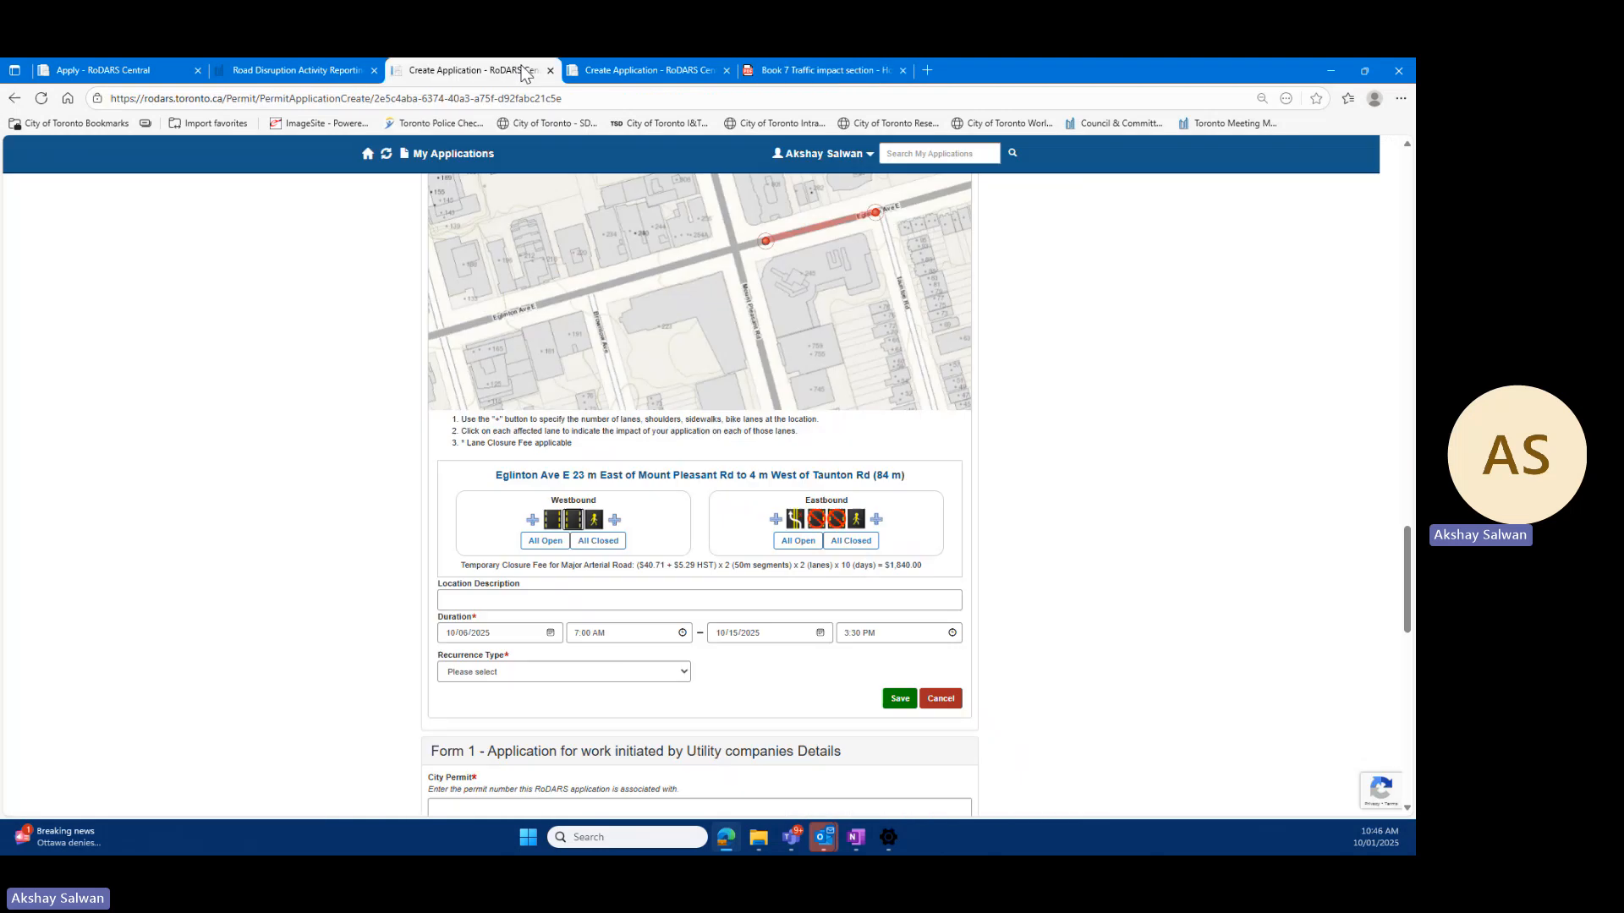
left_click(941, 698)
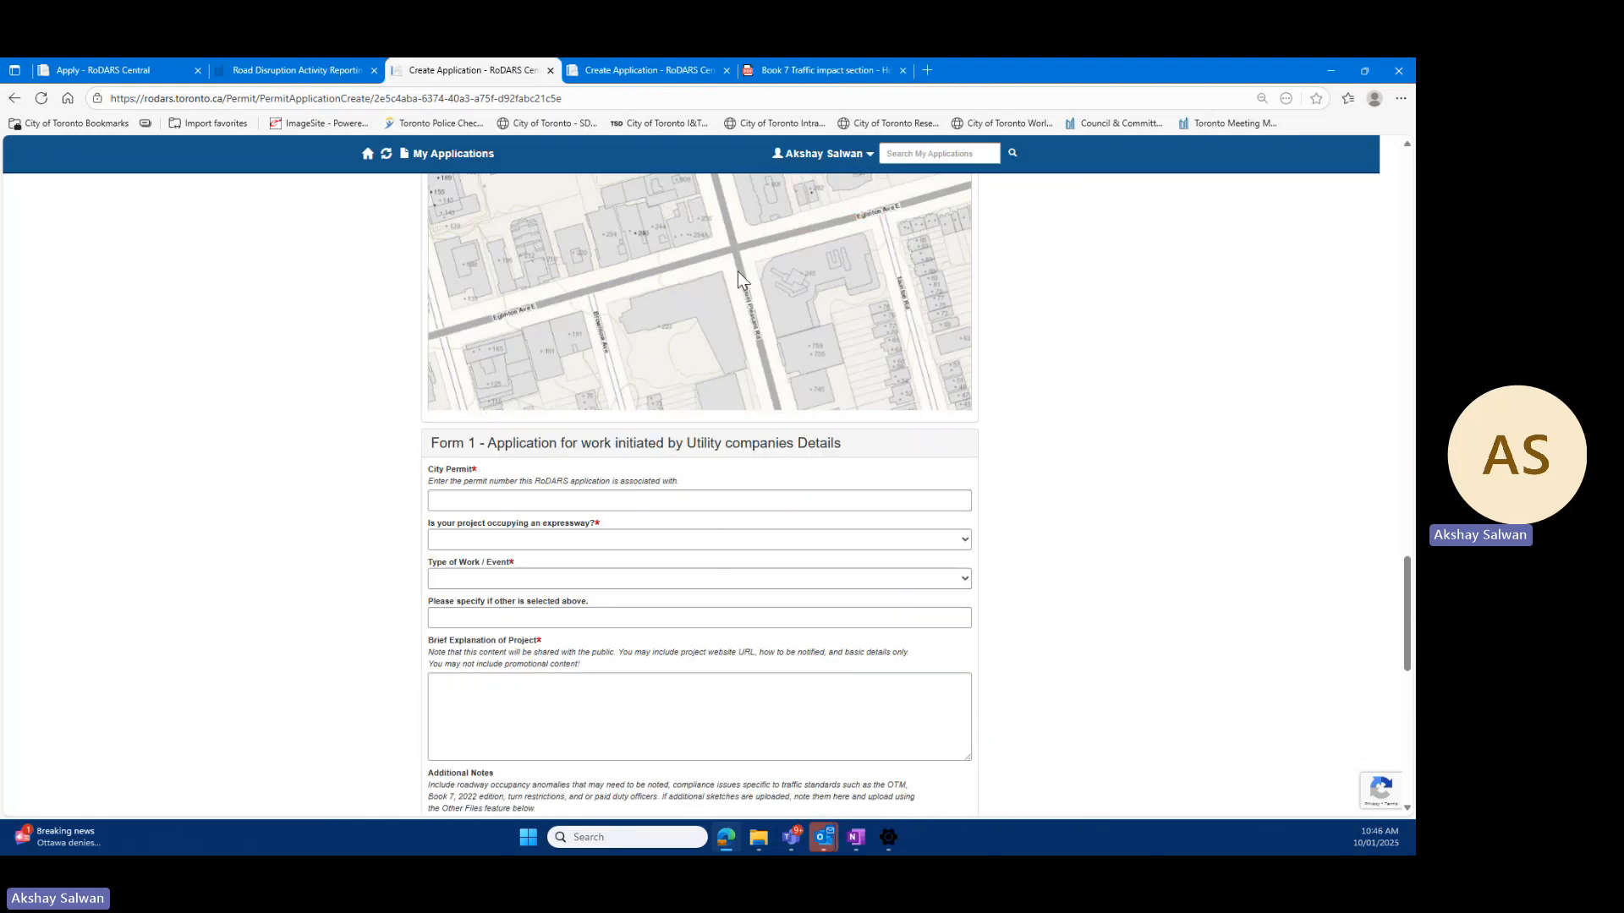
Step: Mark Mount Pleasant Rd from about 16 m to 55 m south of Eglinton Ave E and add two northbound lanes
left_click(743, 272)
left_click(763, 322)
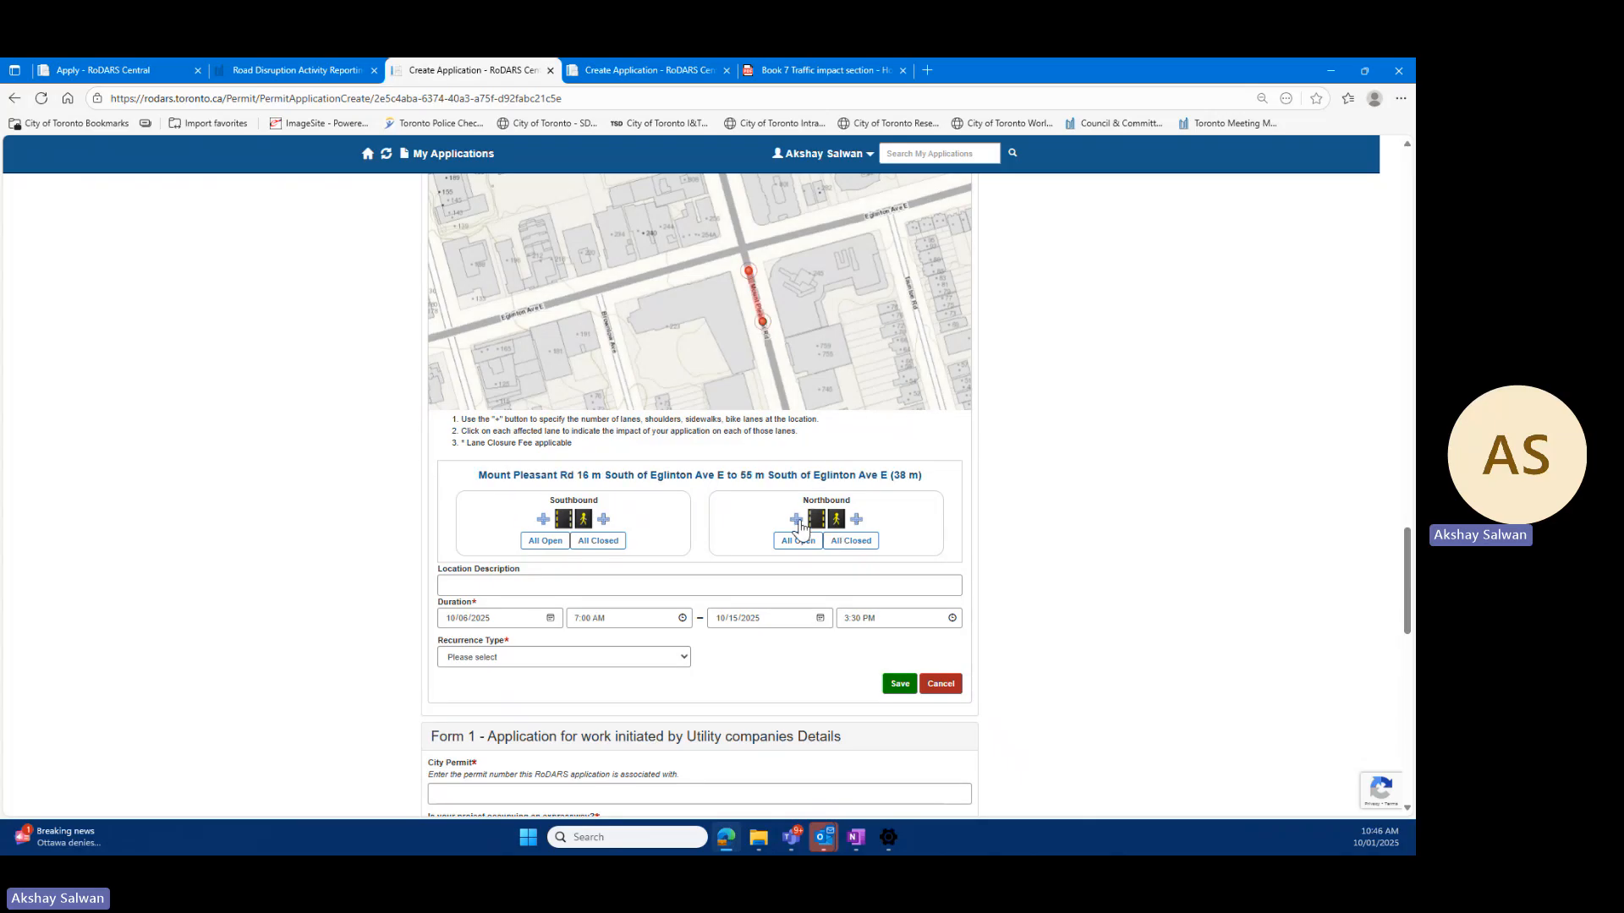
left_click(795, 521)
left_click(786, 521)
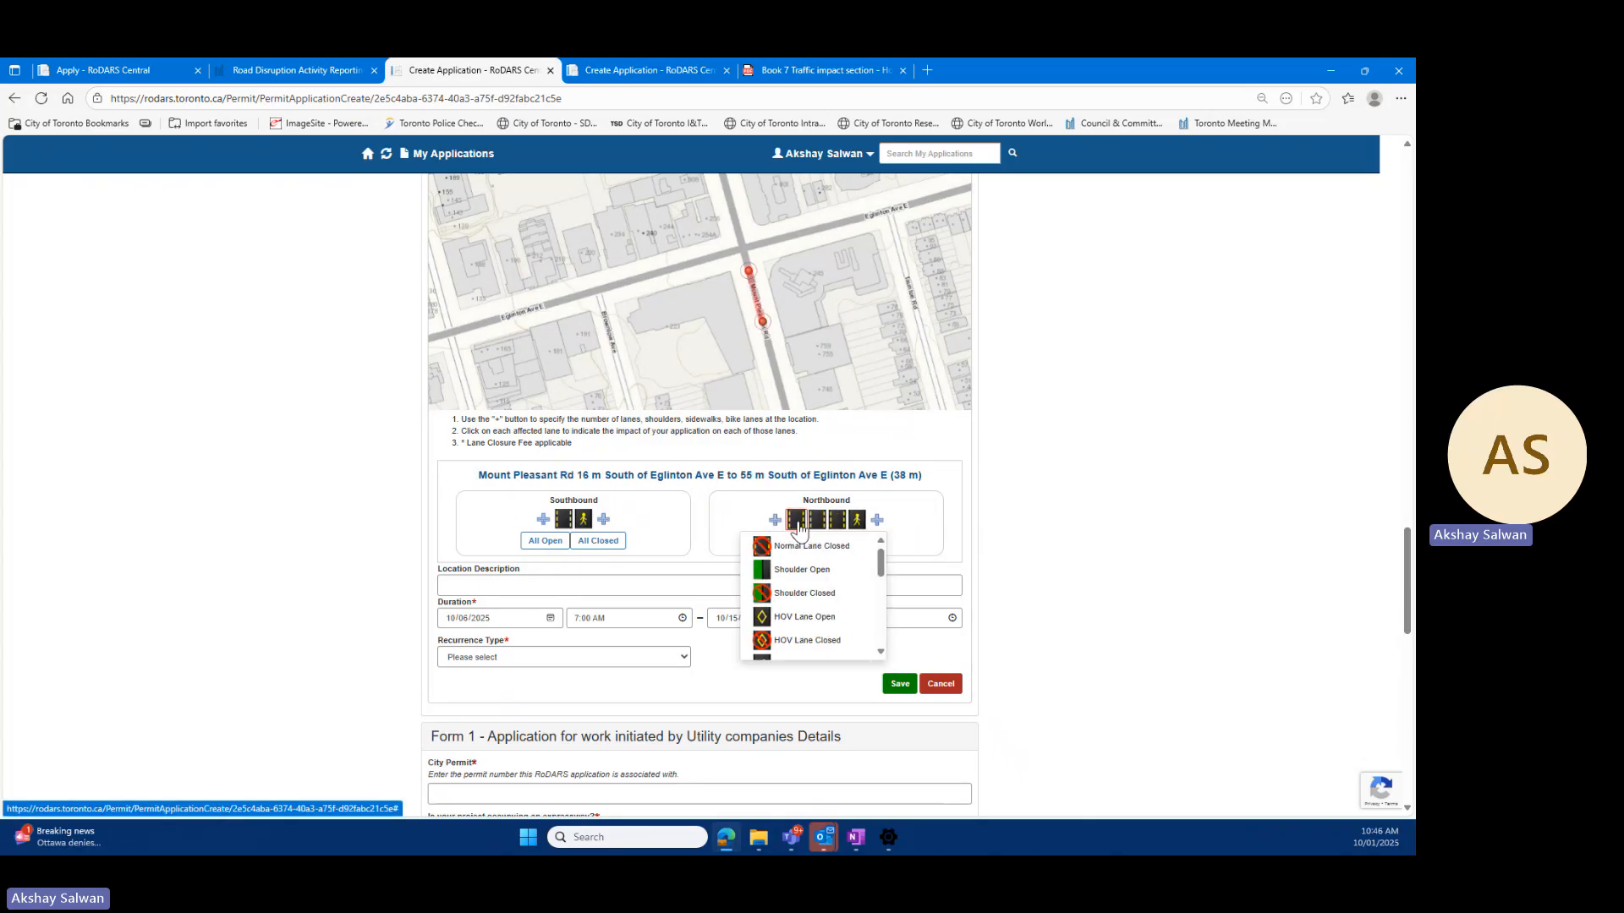
Step: Set the innermost northbound Mount Pleasant Rd lane to Buffer Open, and add two southbound lanes with the innermost as Buffer Closed
left_click_drag(881, 555, 886, 641)
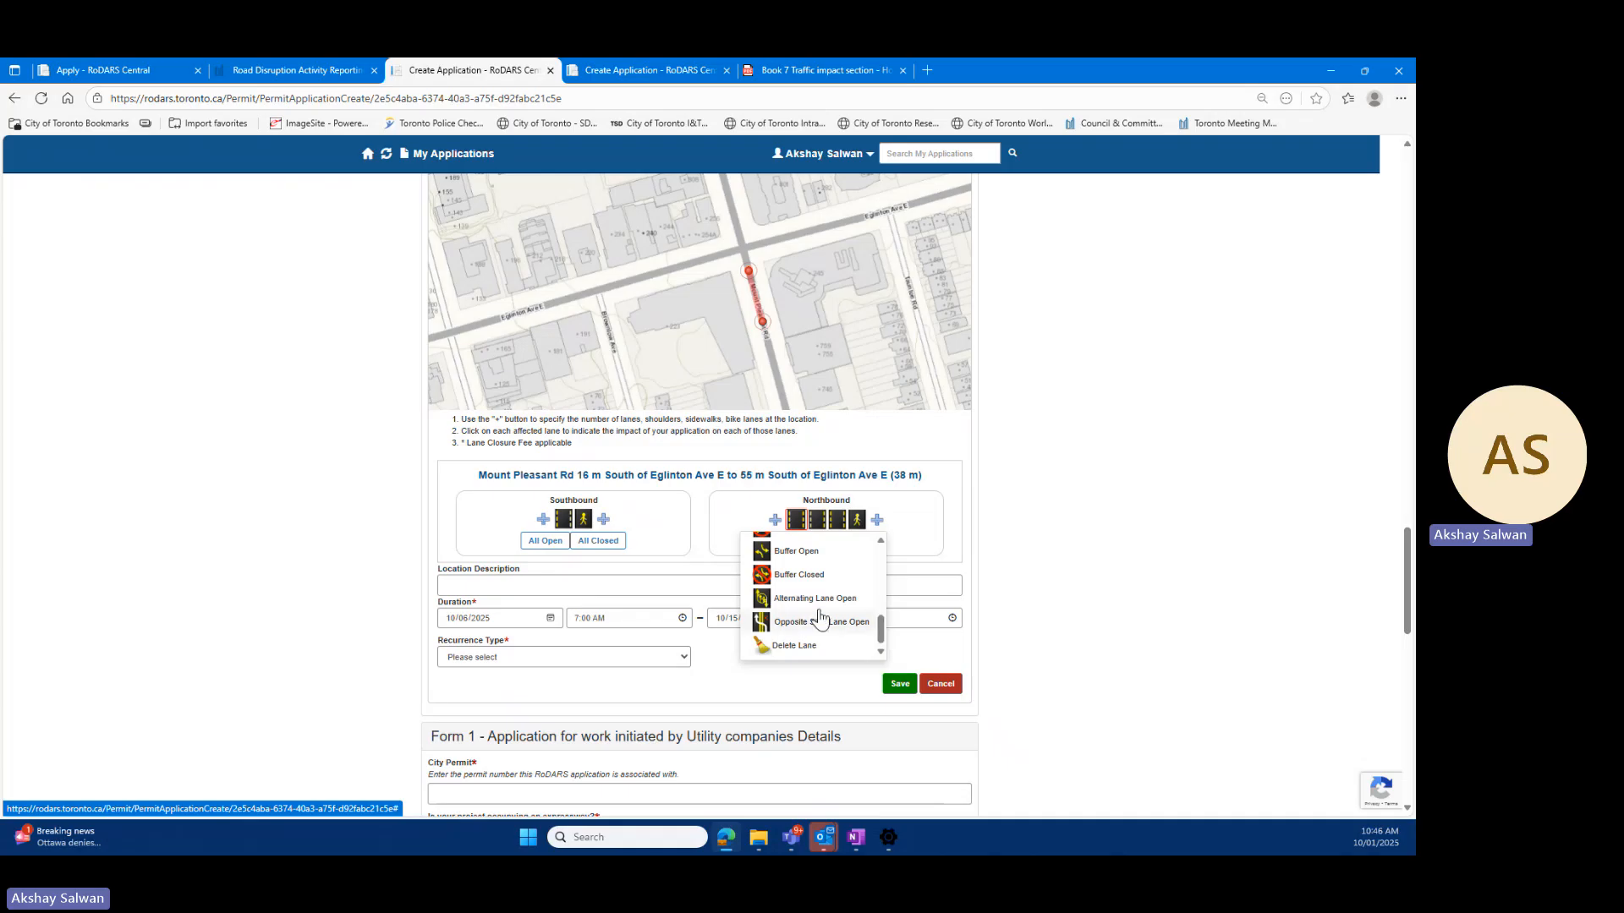
left_click(795, 552)
left_click(543, 519)
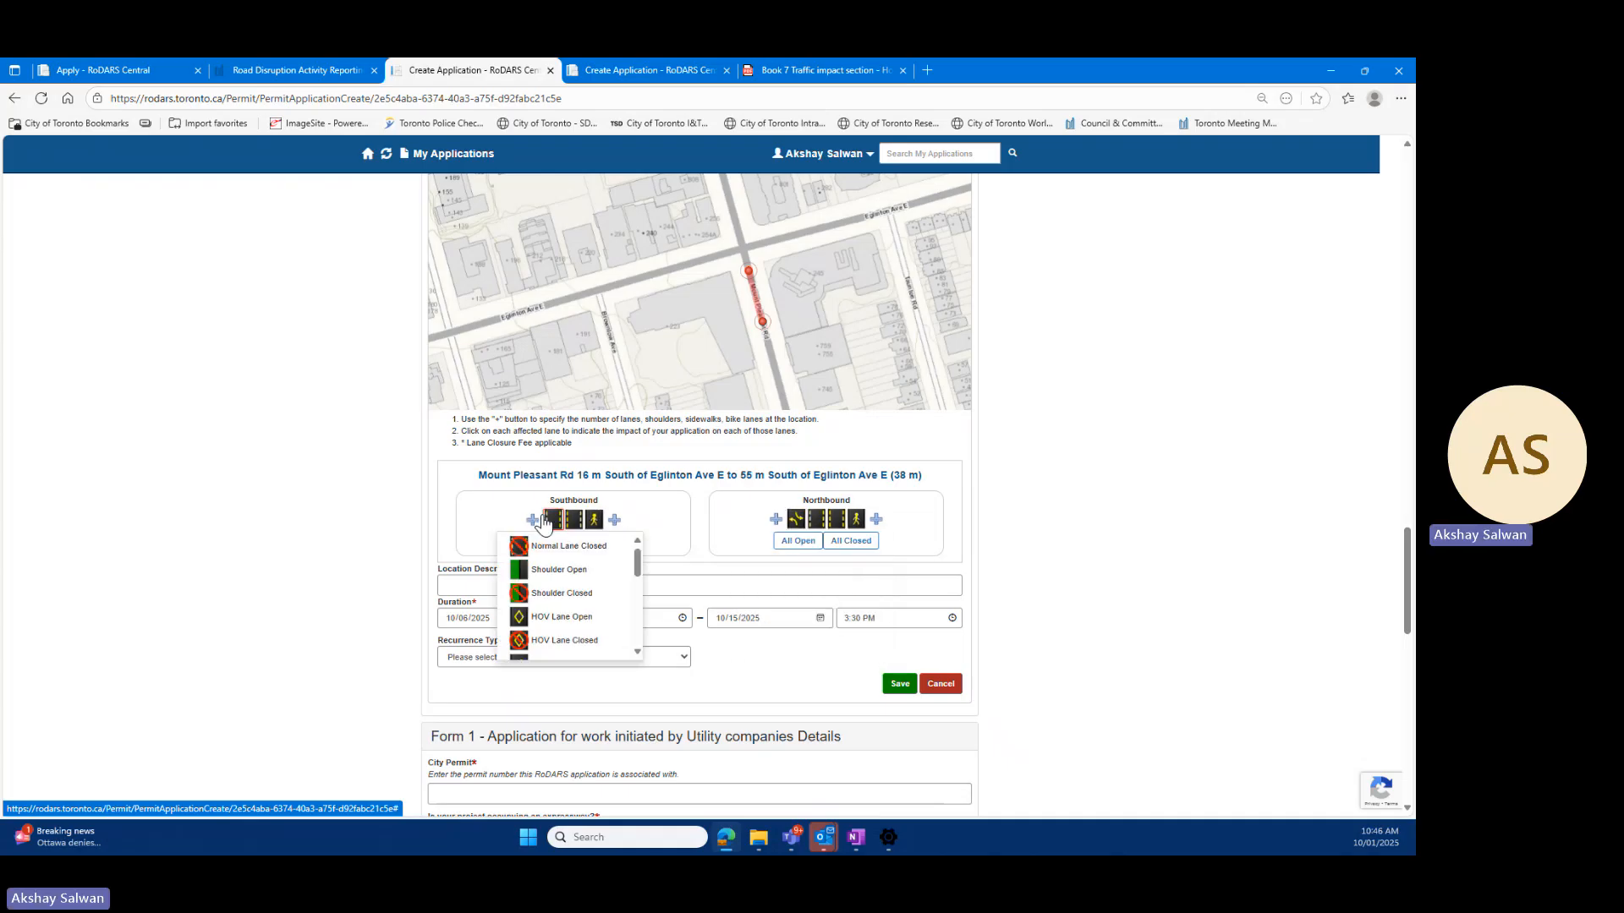
scroll(630, 562, "down", 1)
left_click_drag(632, 563, 631, 641)
left_click(550, 576)
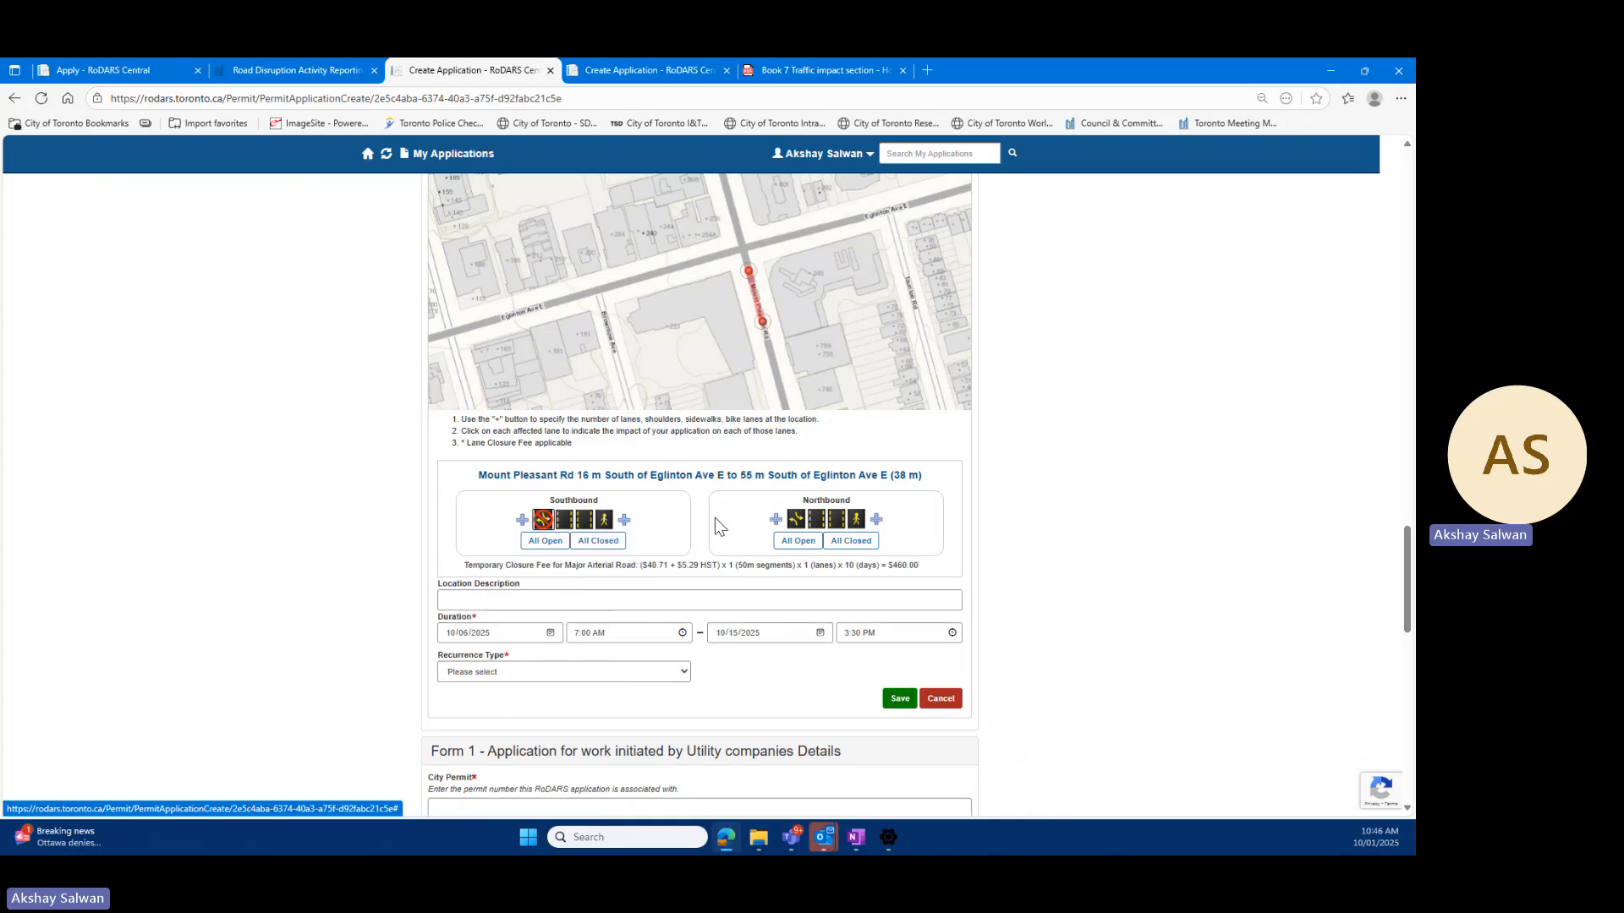
Step: Set the innermost northbound Mount Pleasant Rd lane to Buffer Closed
left_click(545, 523)
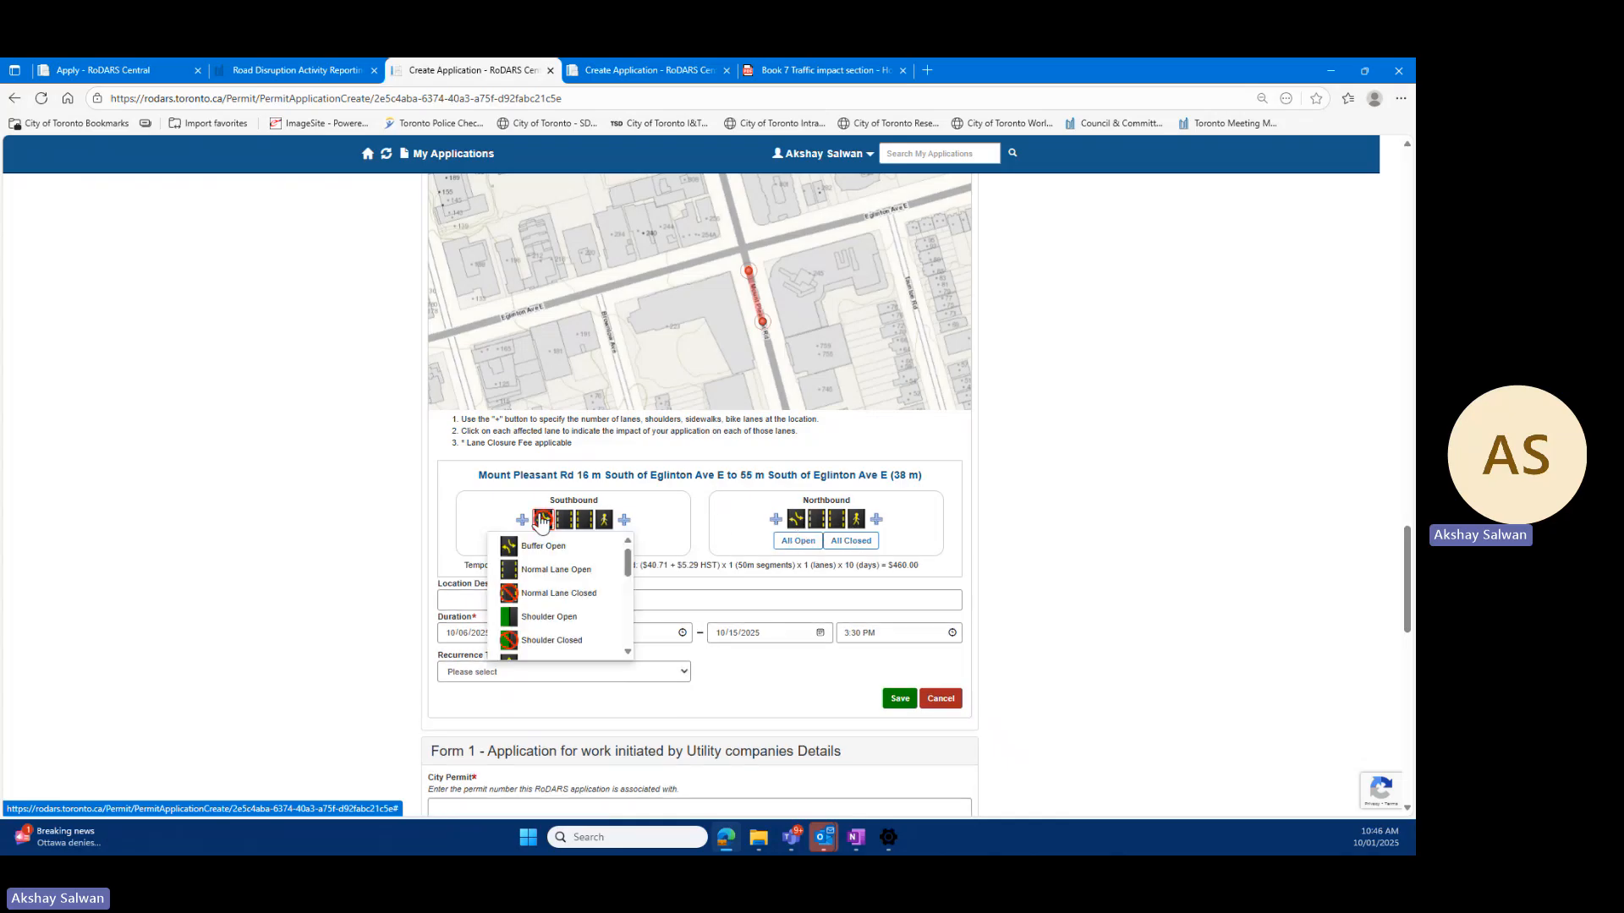
left_click(795, 519)
left_click(804, 554)
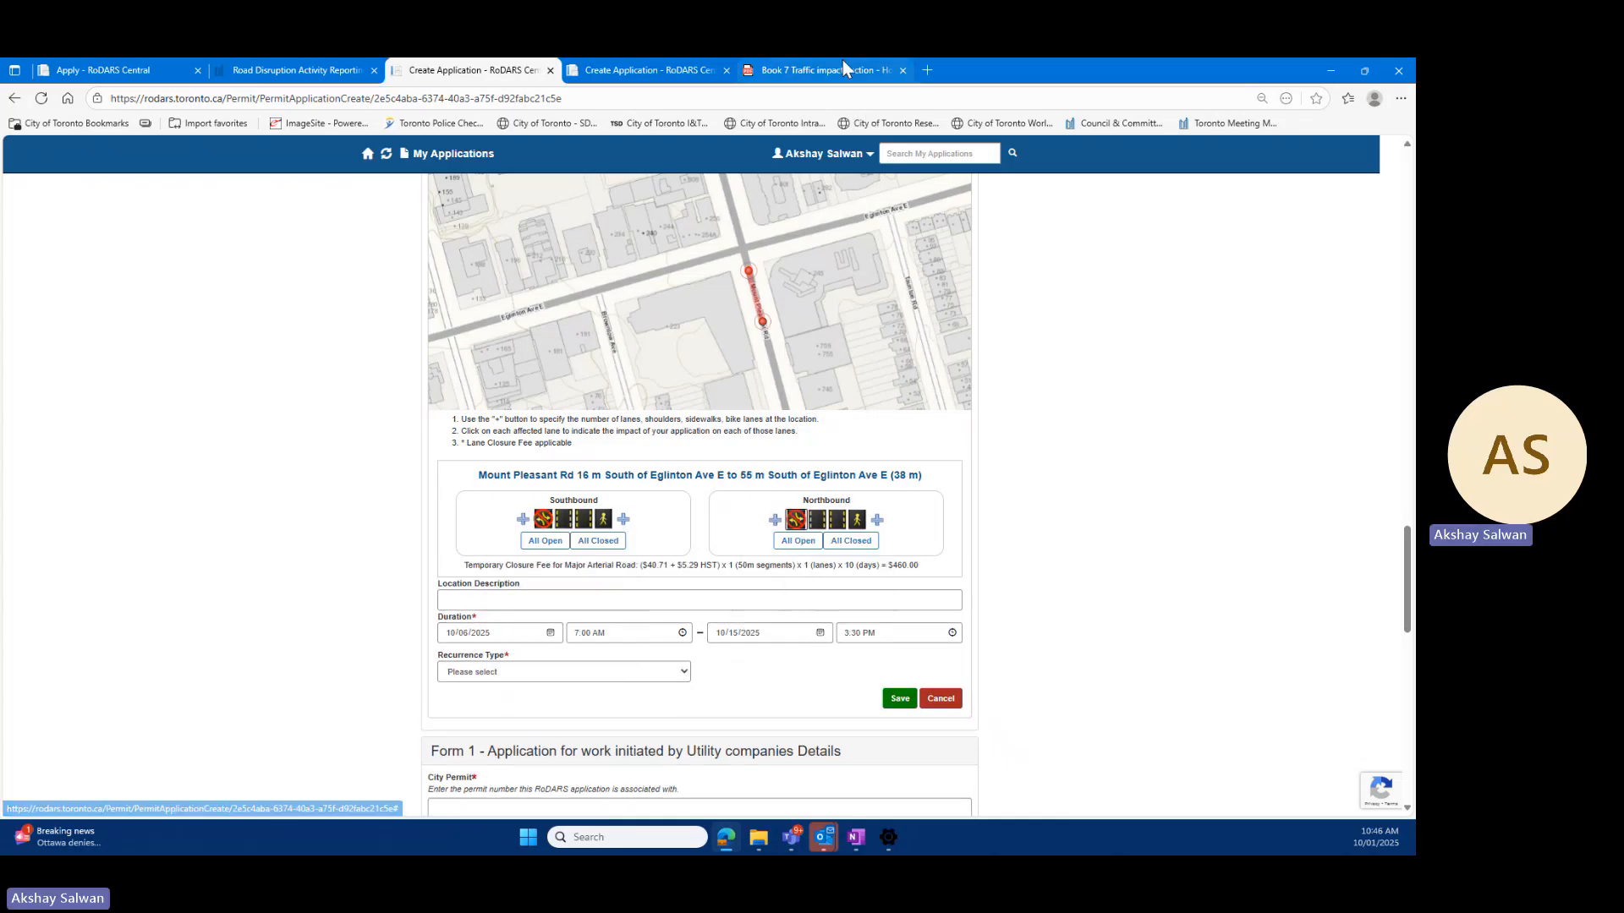
Step: Check the US-15 Two-Way Left Turn Lane Closed layout in the PDF and review the Mount Pleasant Rd temporary closure fee formula
left_click(842, 62)
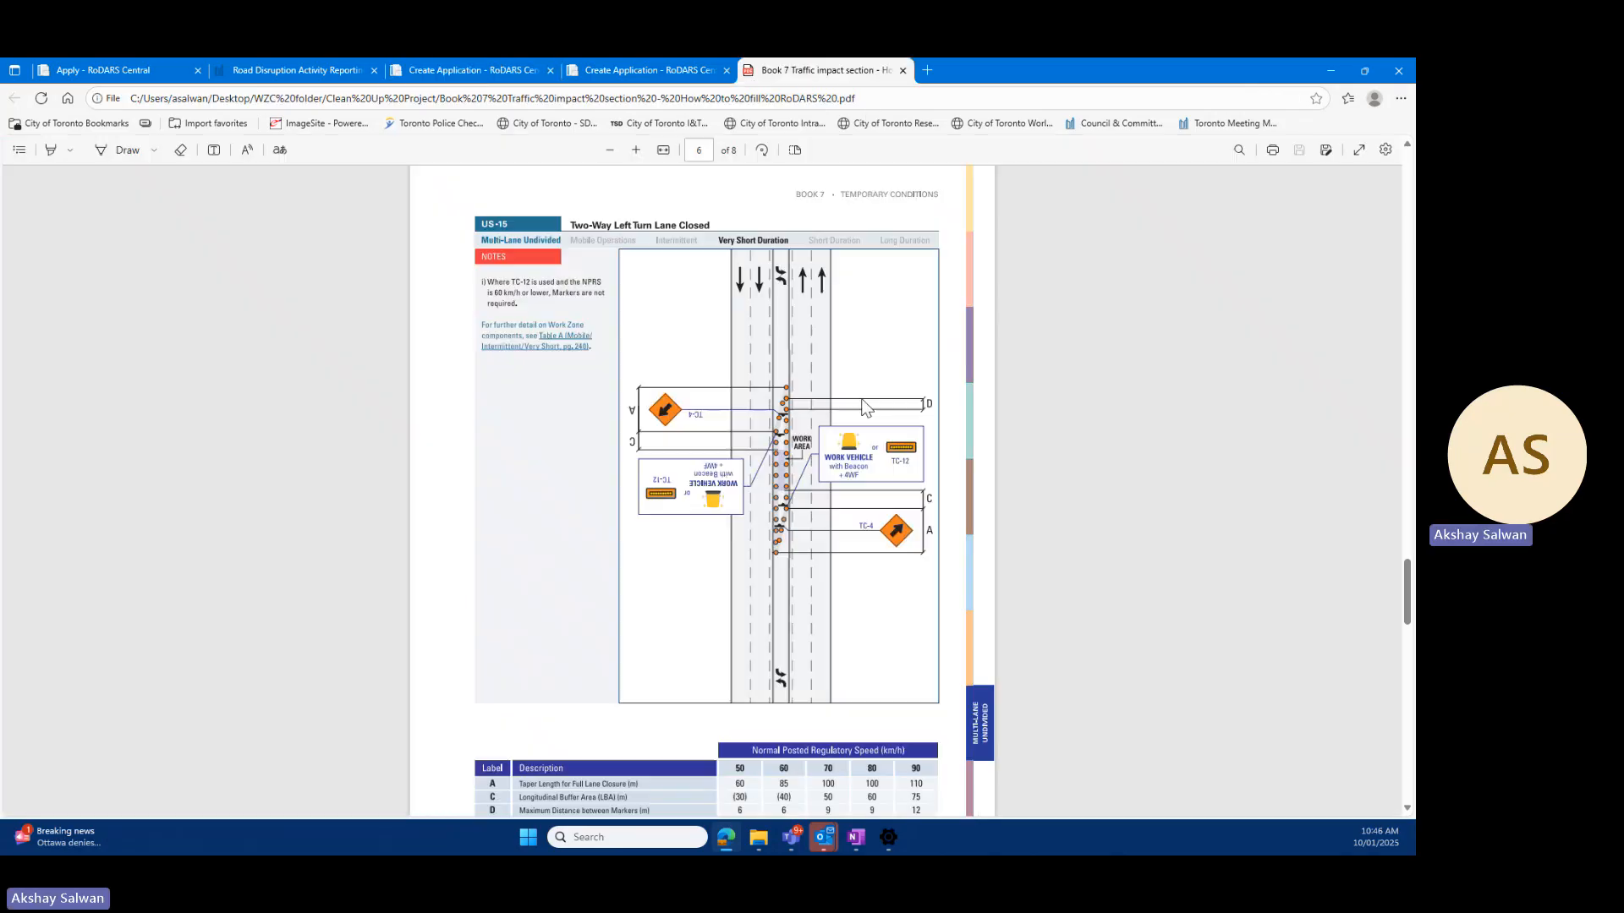
left_click(446, 68)
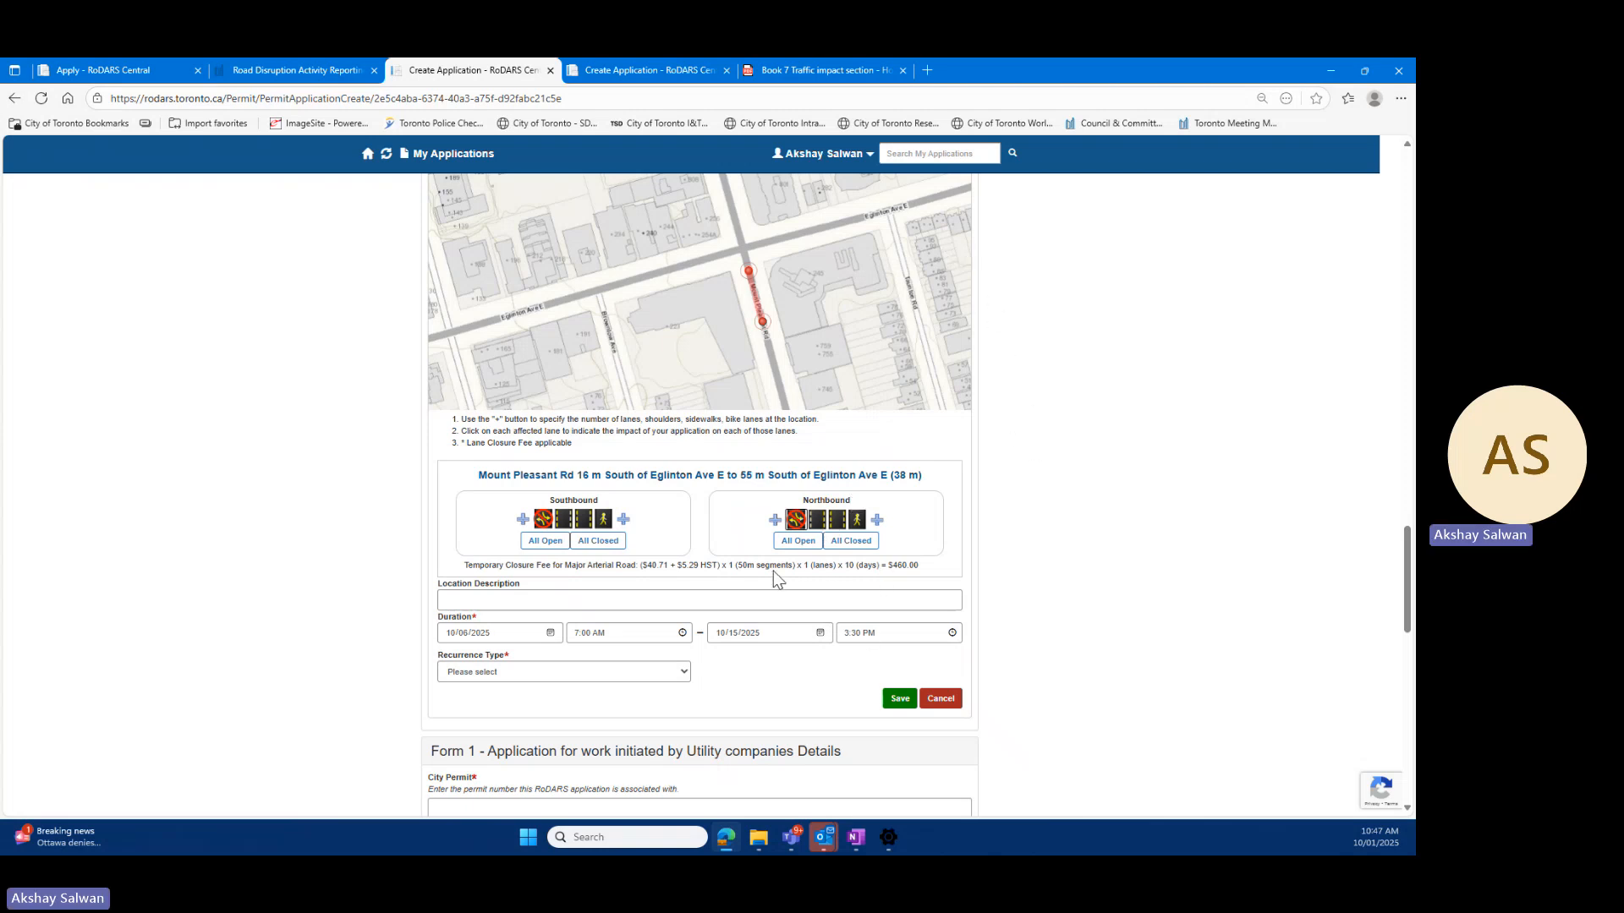
left_click_drag(771, 565, 889, 571)
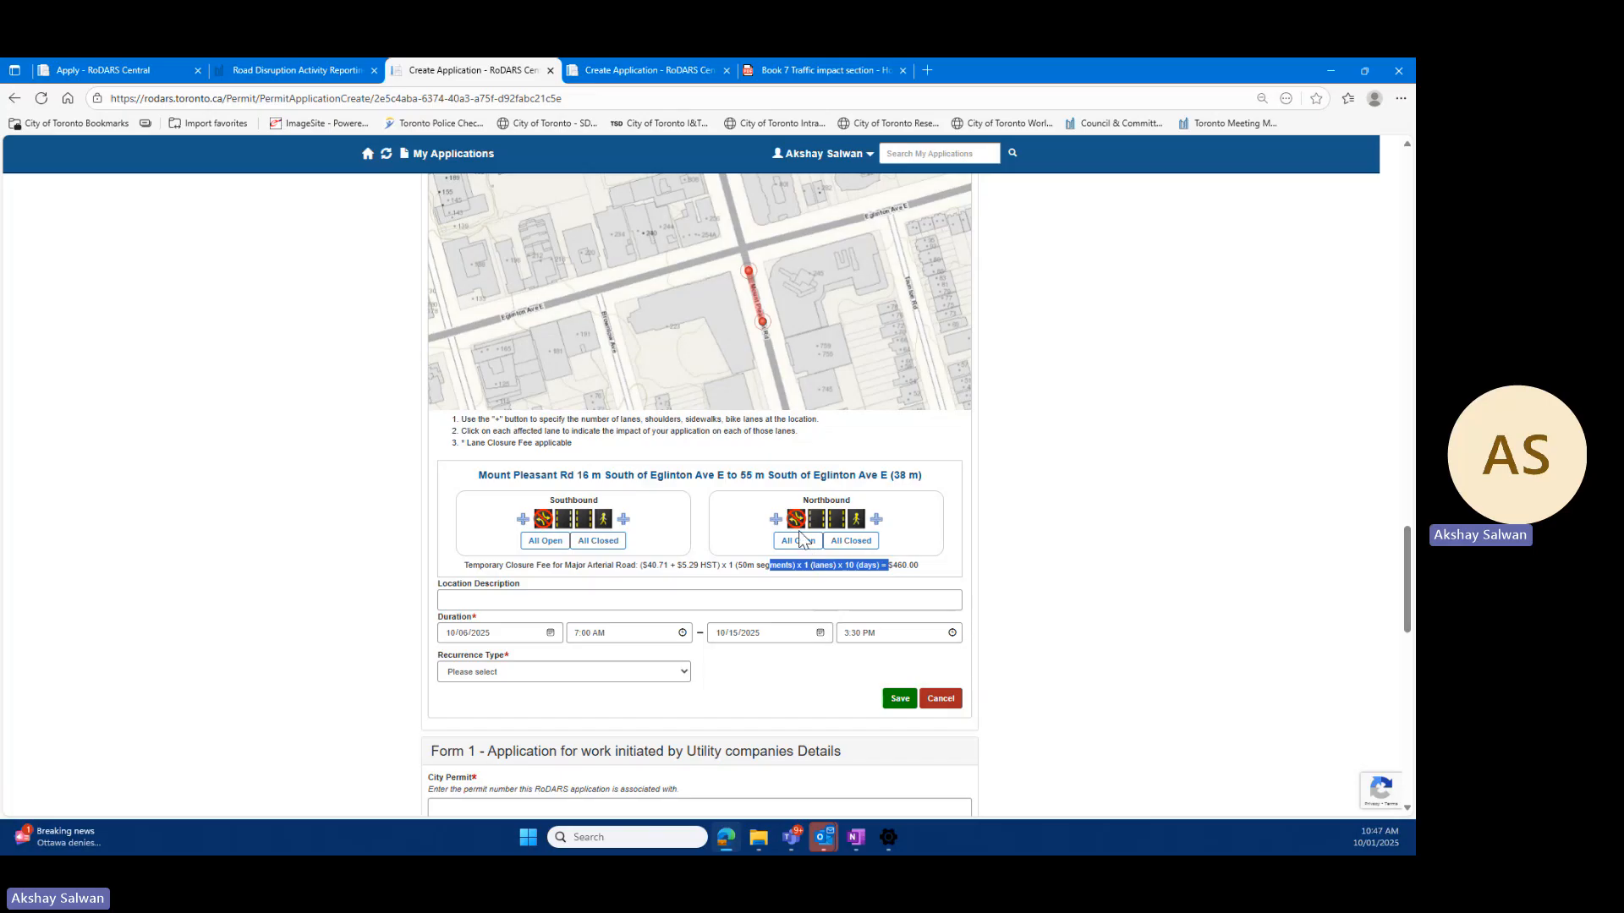
left_click(1112, 550)
Step: View the US-24 layout in the PDF and return the innermost northbound and southbound Mount Pleasant Rd lanes to Normal Lane Open
left_click(810, 71)
scroll(943, 318, "down", 10)
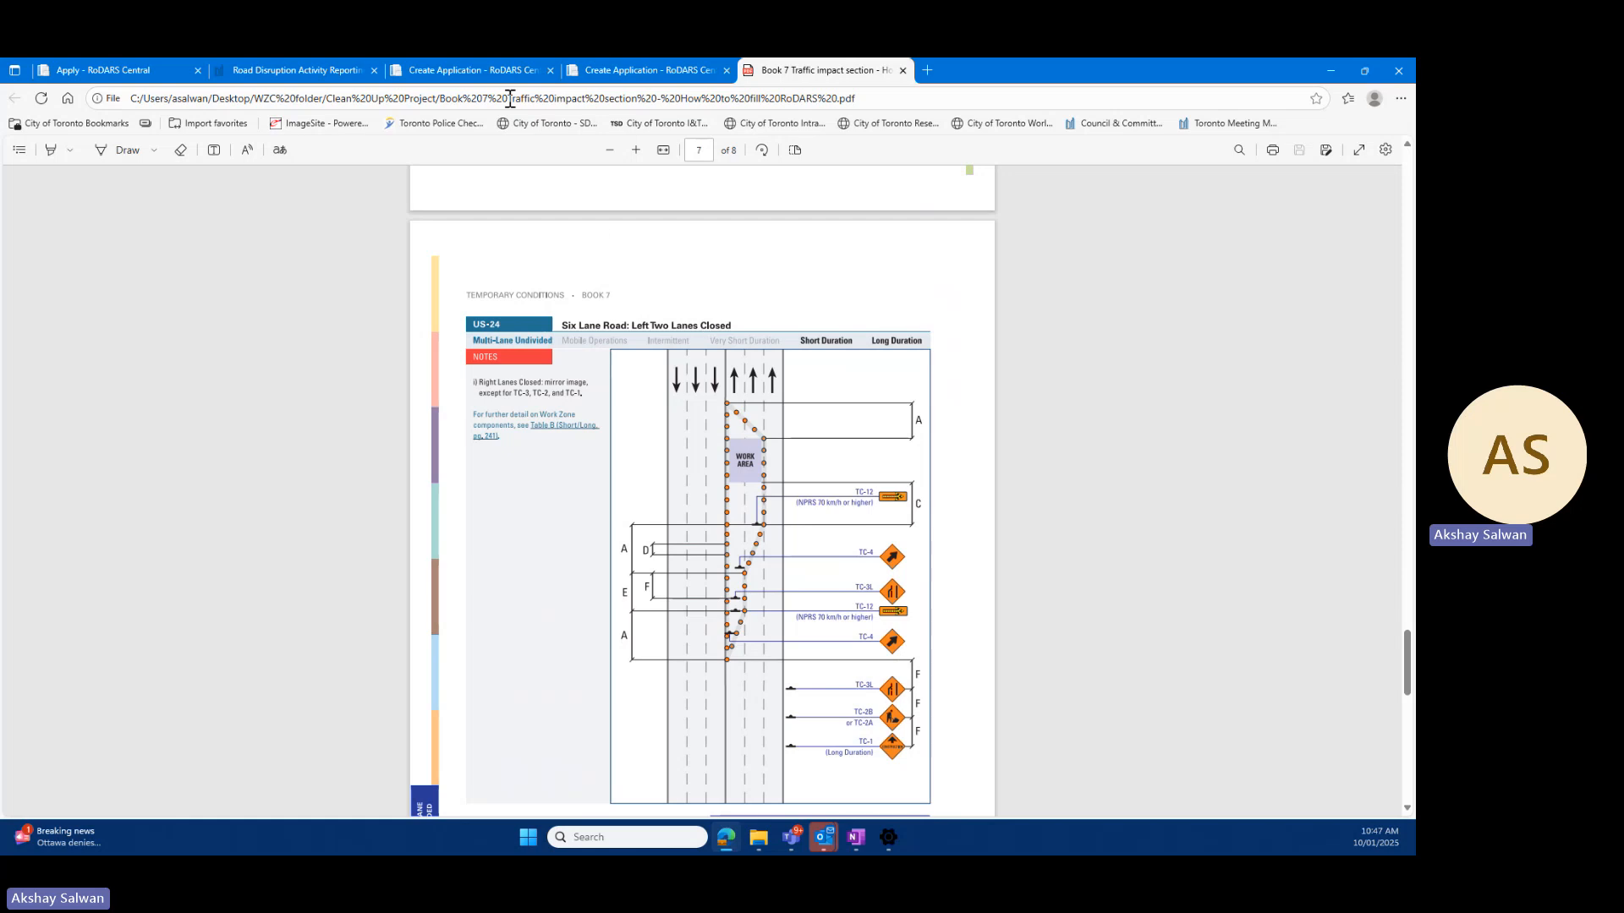
left_click(491, 67)
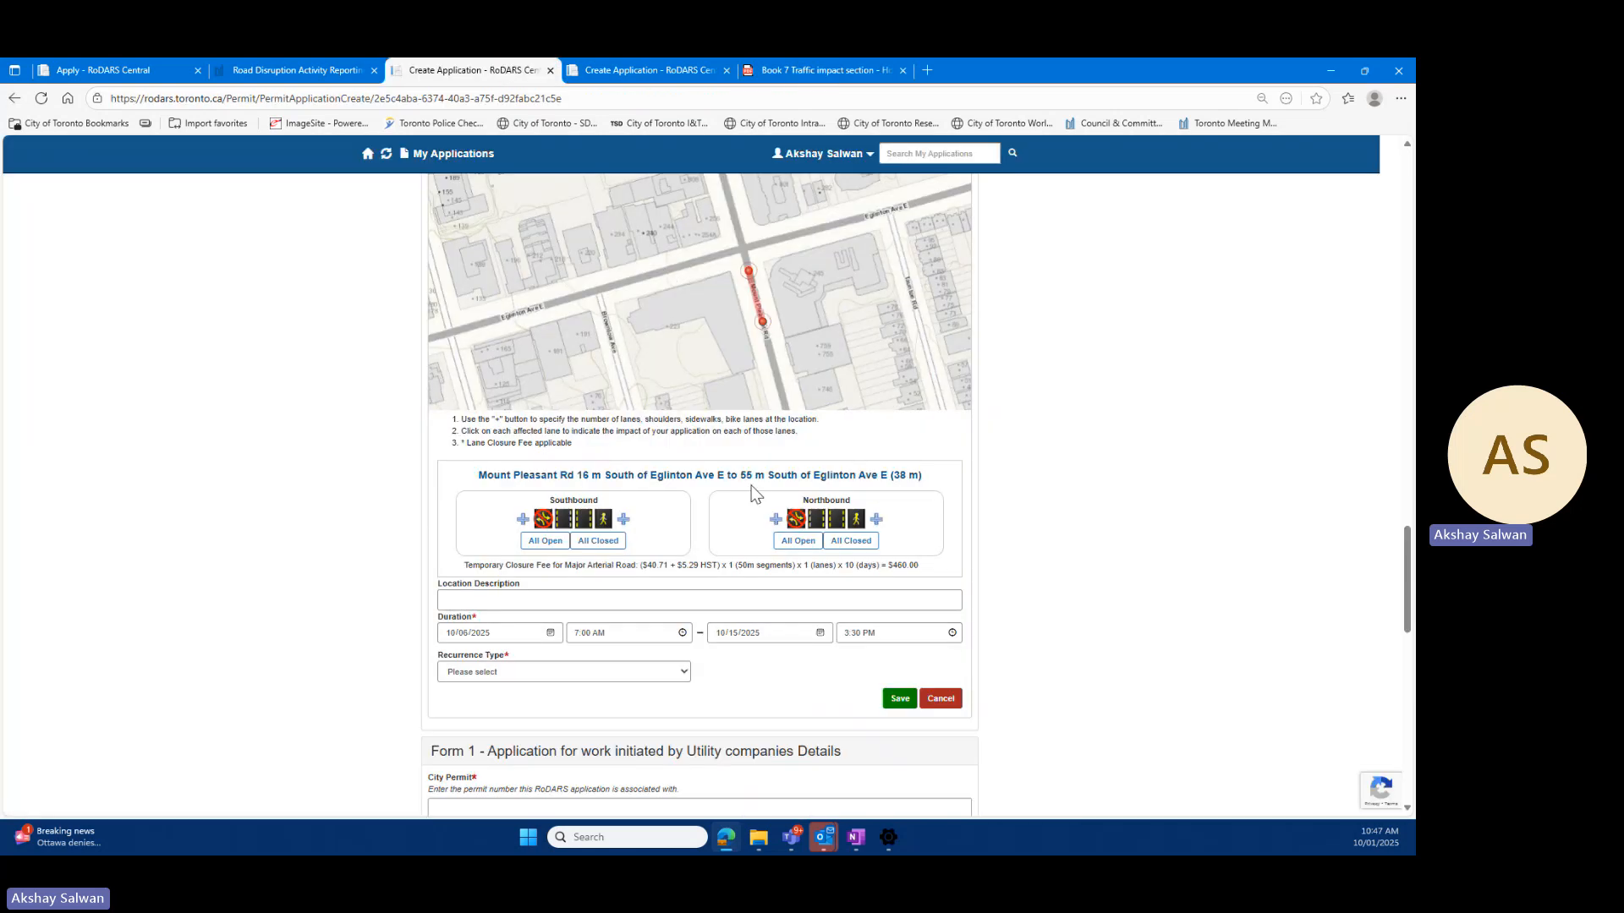
left_click(796, 521)
left_click(833, 566)
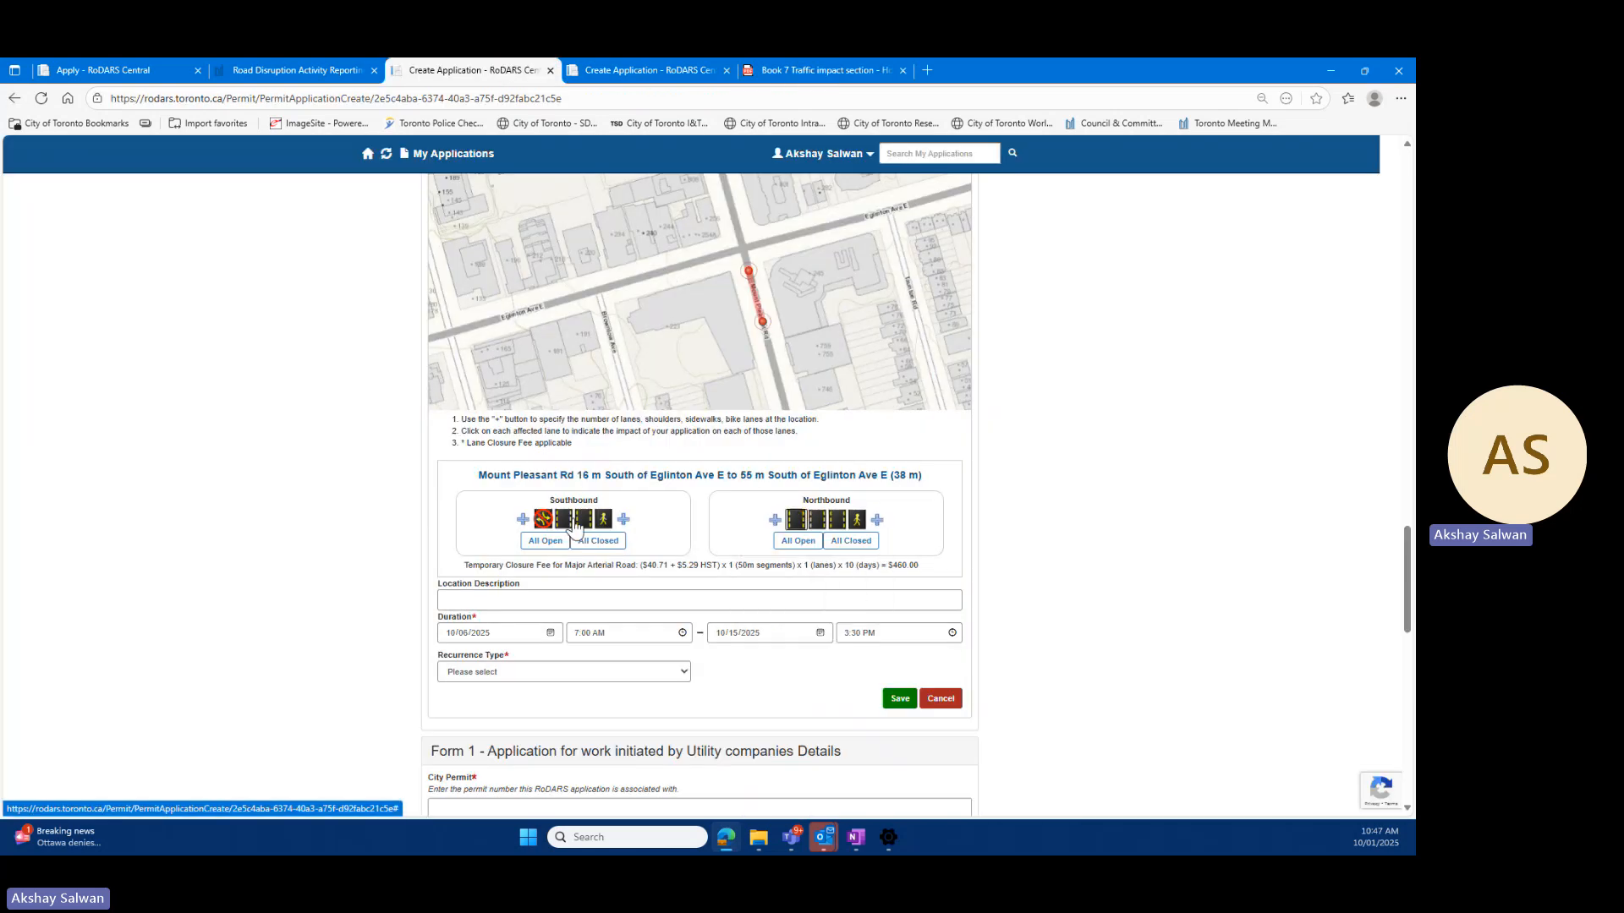
left_click(542, 518)
left_click(562, 568)
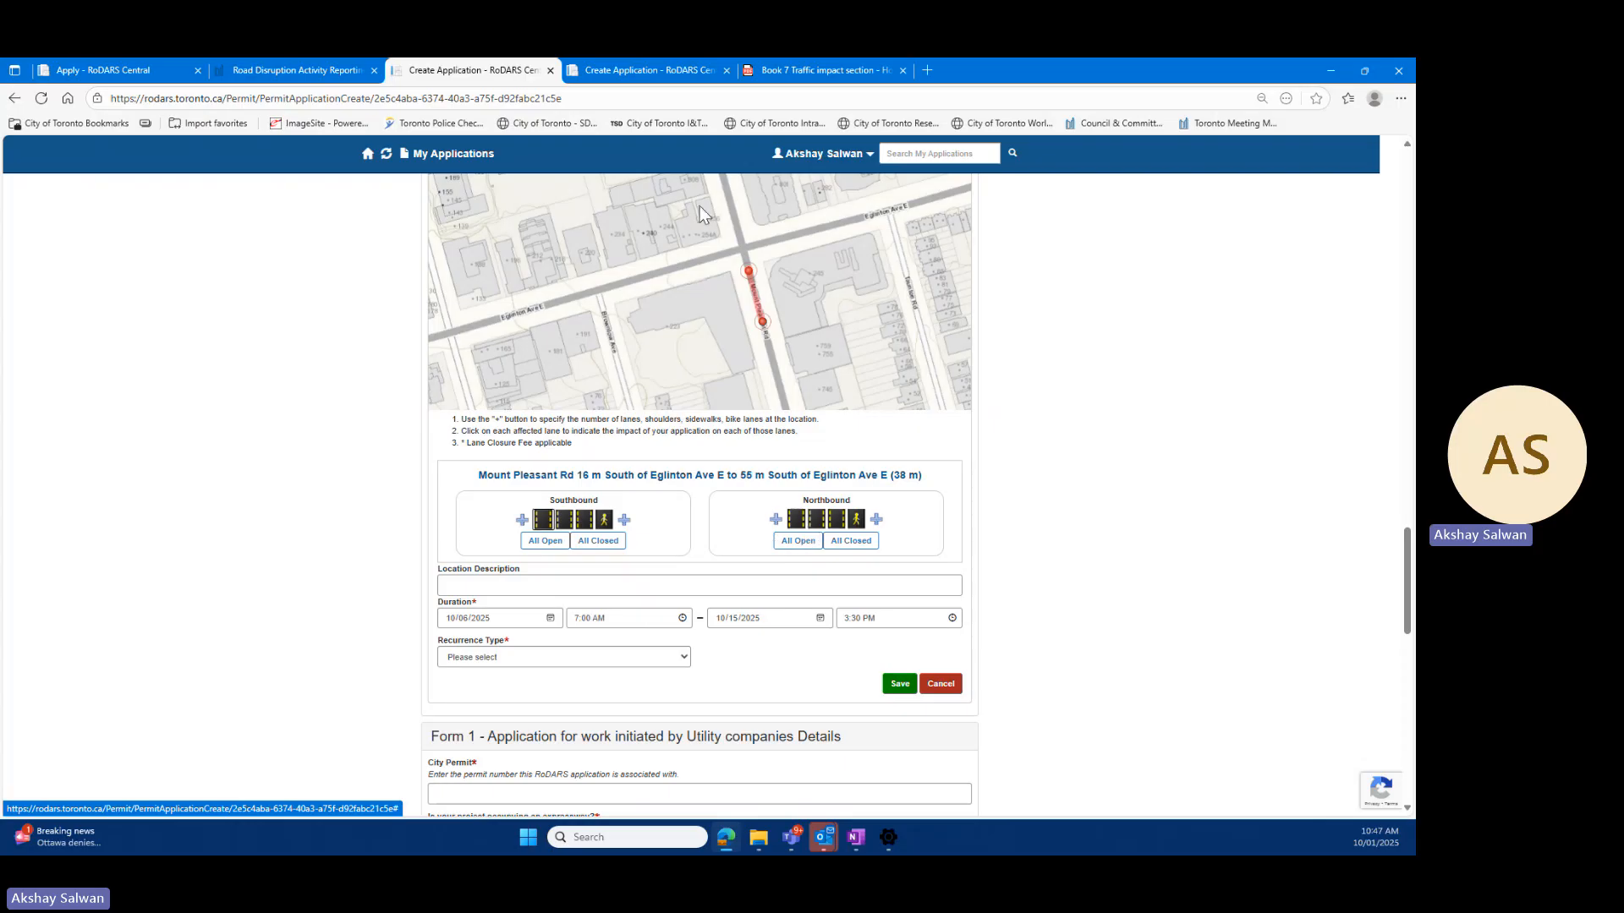
Step: Set the two inner northbound Mount Pleasant Rd lanes to Normal Lane Closed, following the US-24 Left Two Lanes Closed layout
left_click(776, 61)
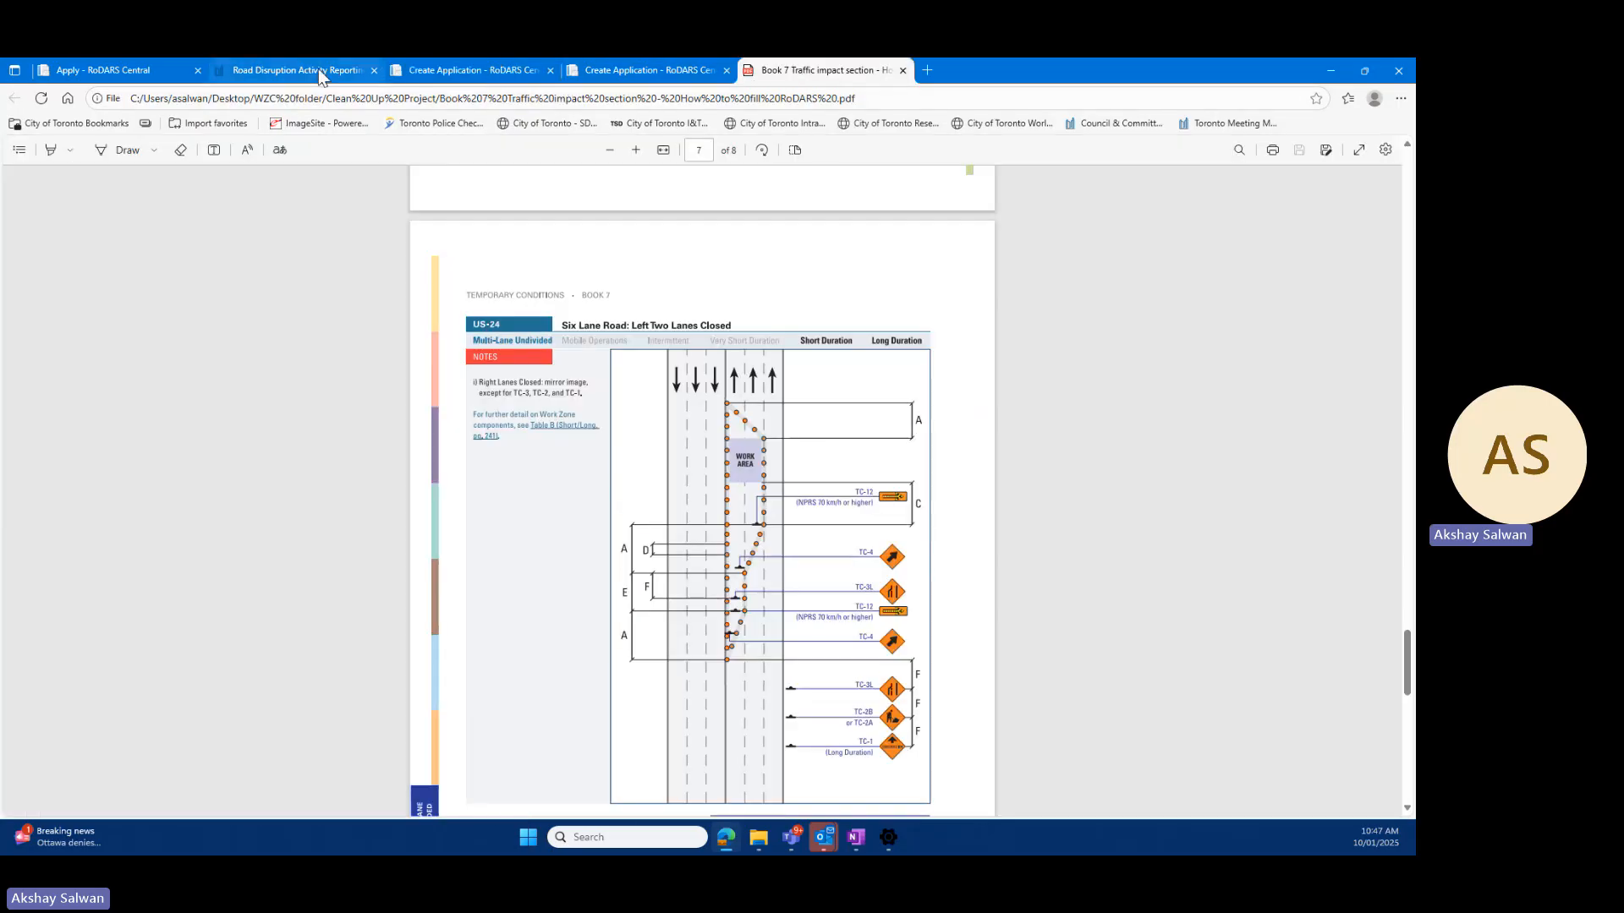
left_click(459, 71)
left_click(817, 521)
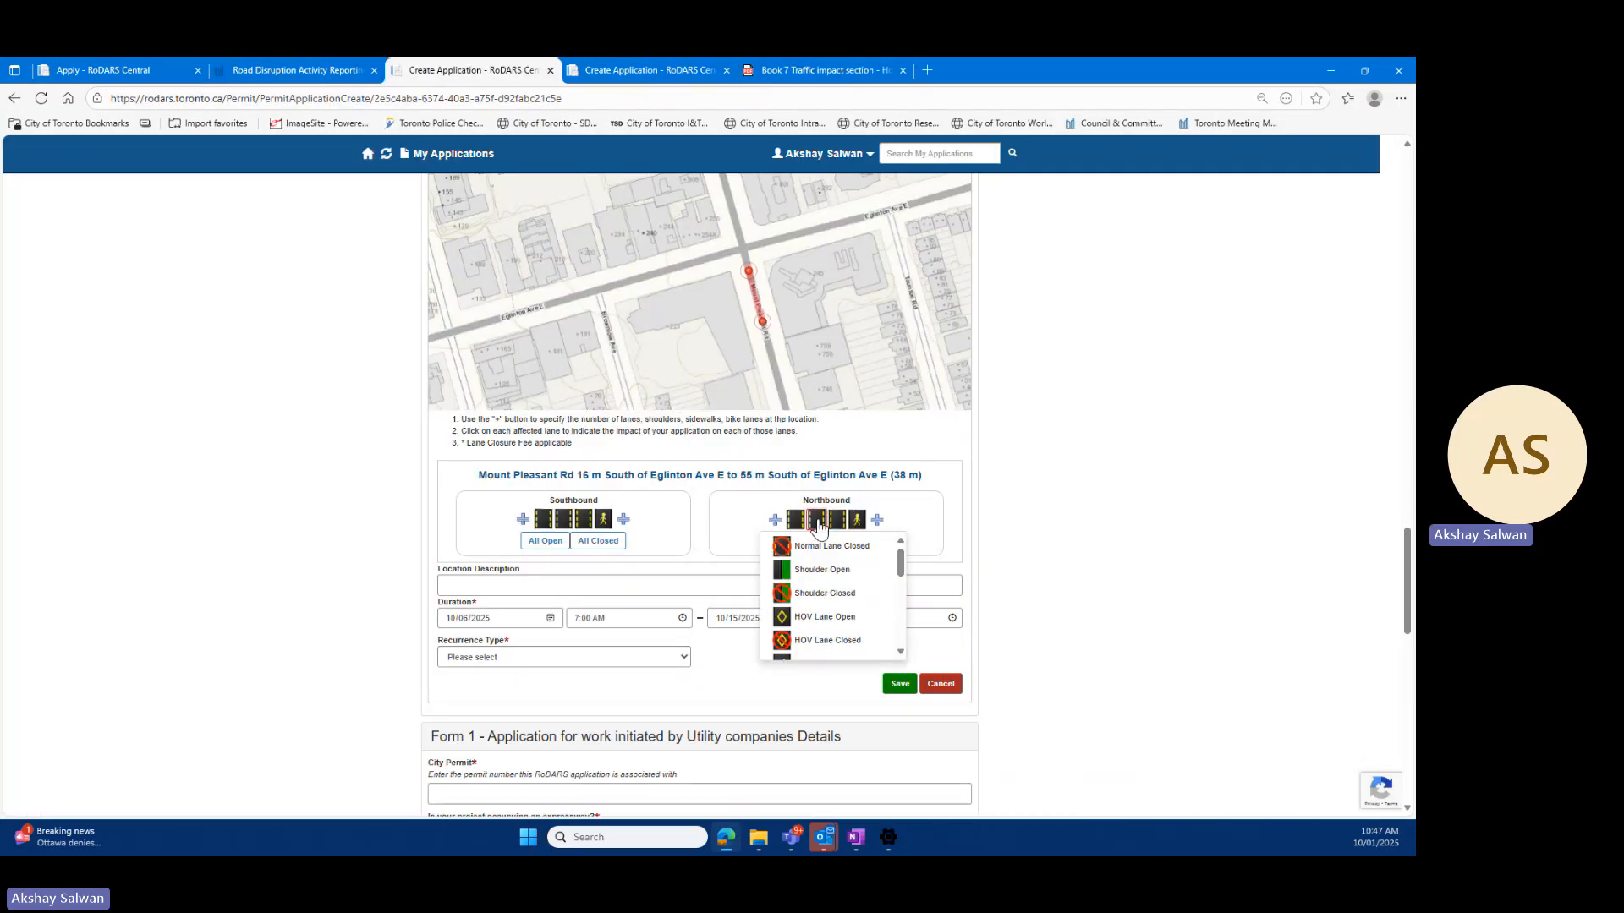
left_click(817, 545)
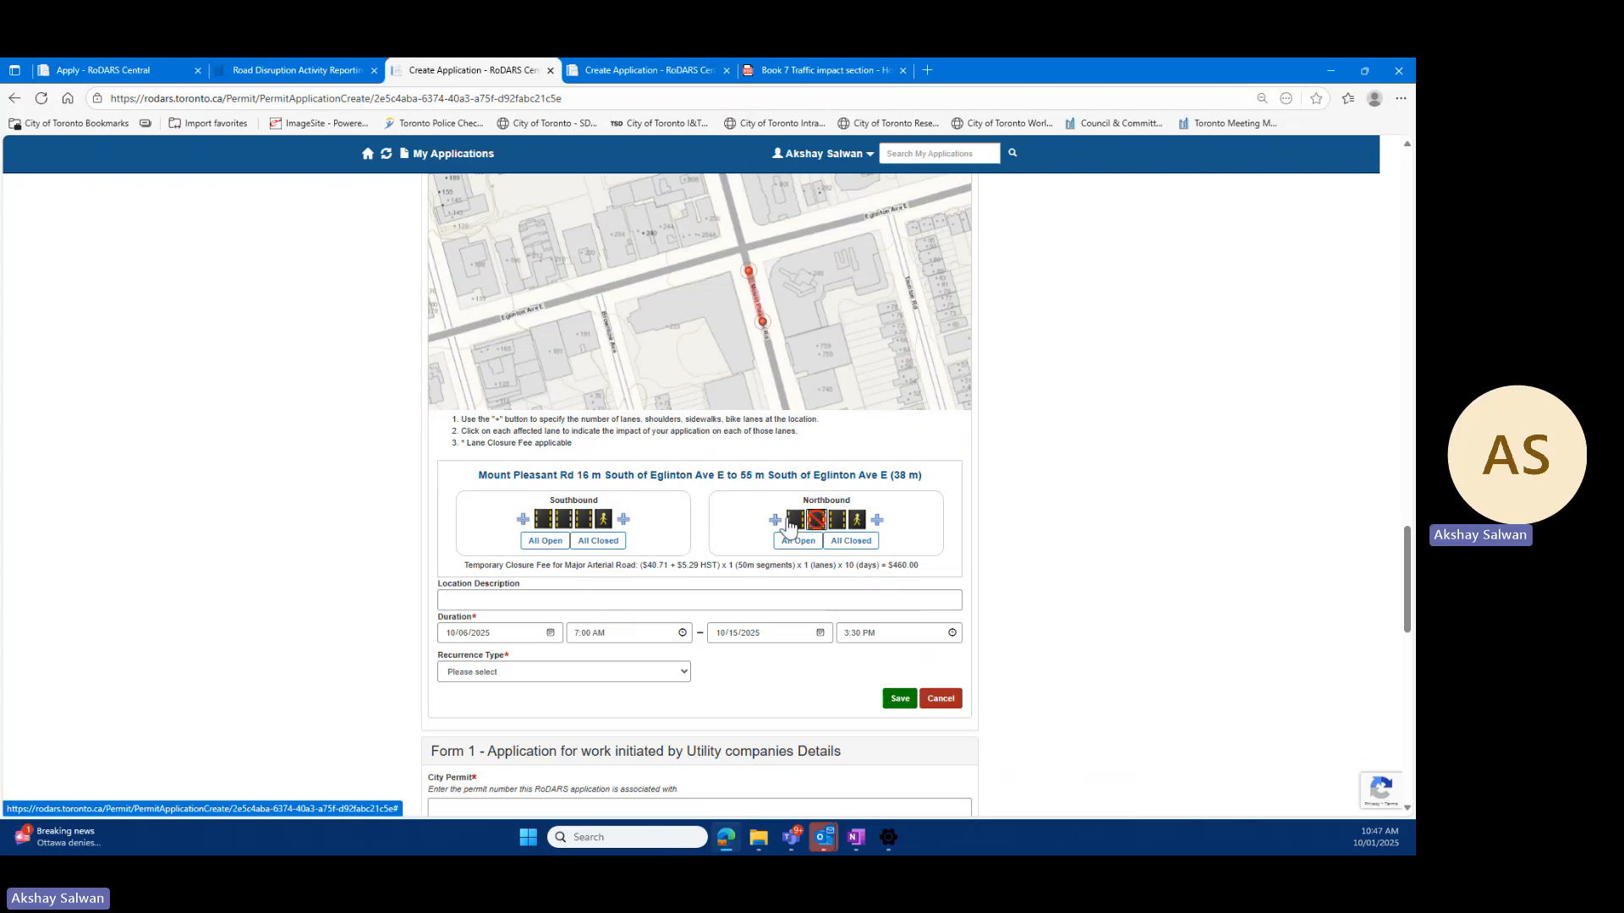
left_click(793, 519)
left_click(799, 545)
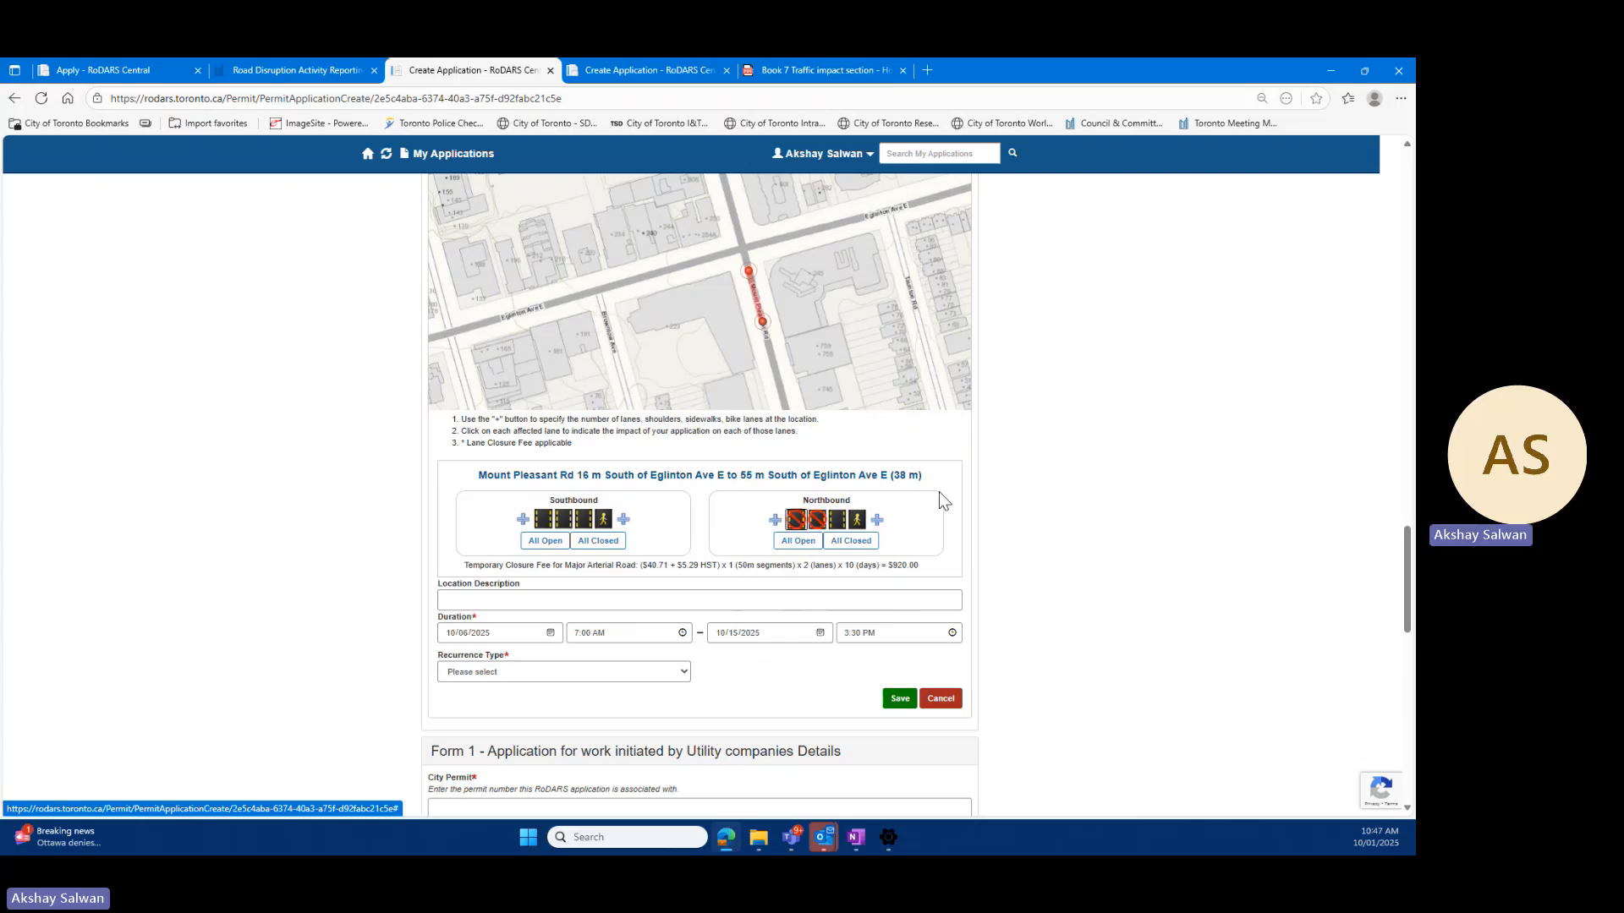
Step: Recheck the Book 7 PDF and examine the total and the number of days in the Mount Pleasant Rd temporary closure fee
left_click(763, 64)
left_click(463, 64)
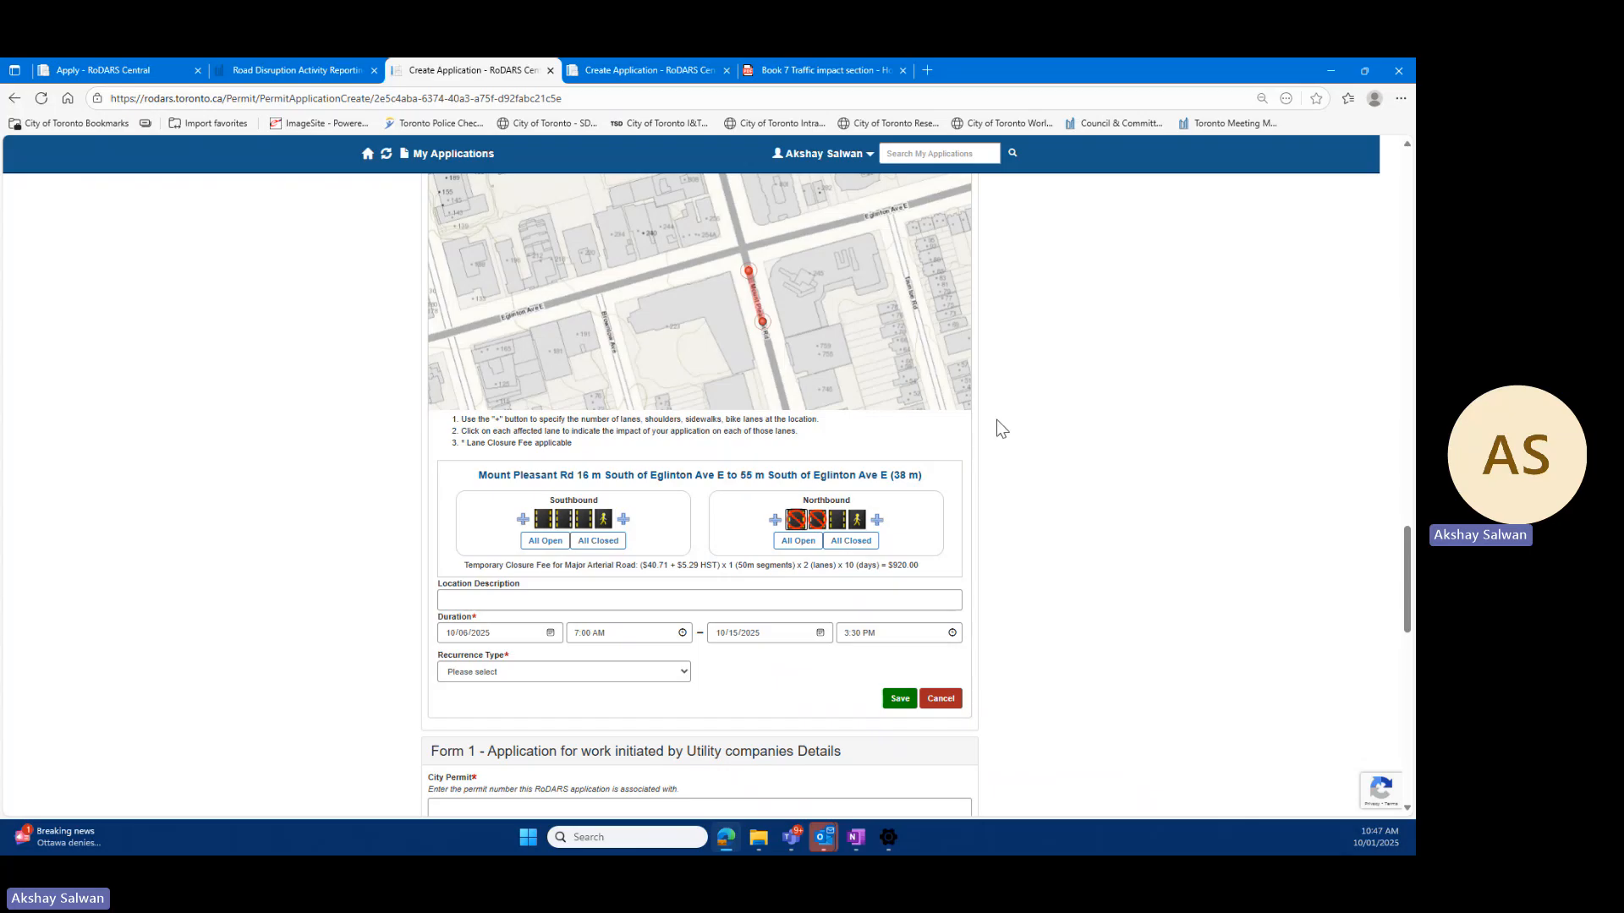
scroll(1114, 579, "up", 2)
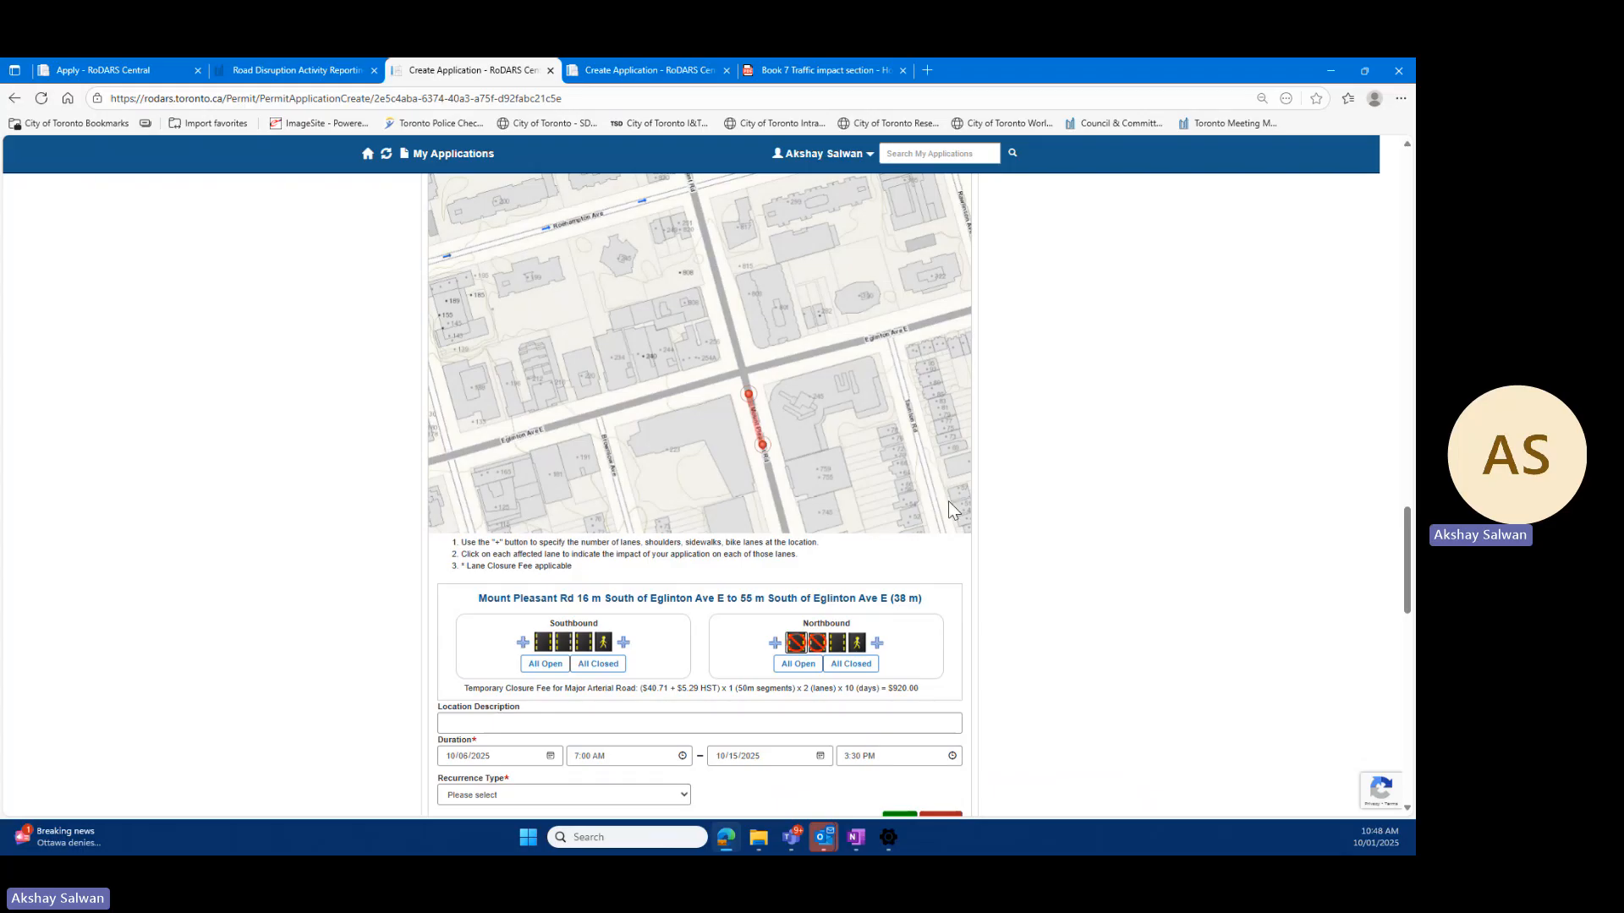
left_click_drag(920, 687, 848, 685)
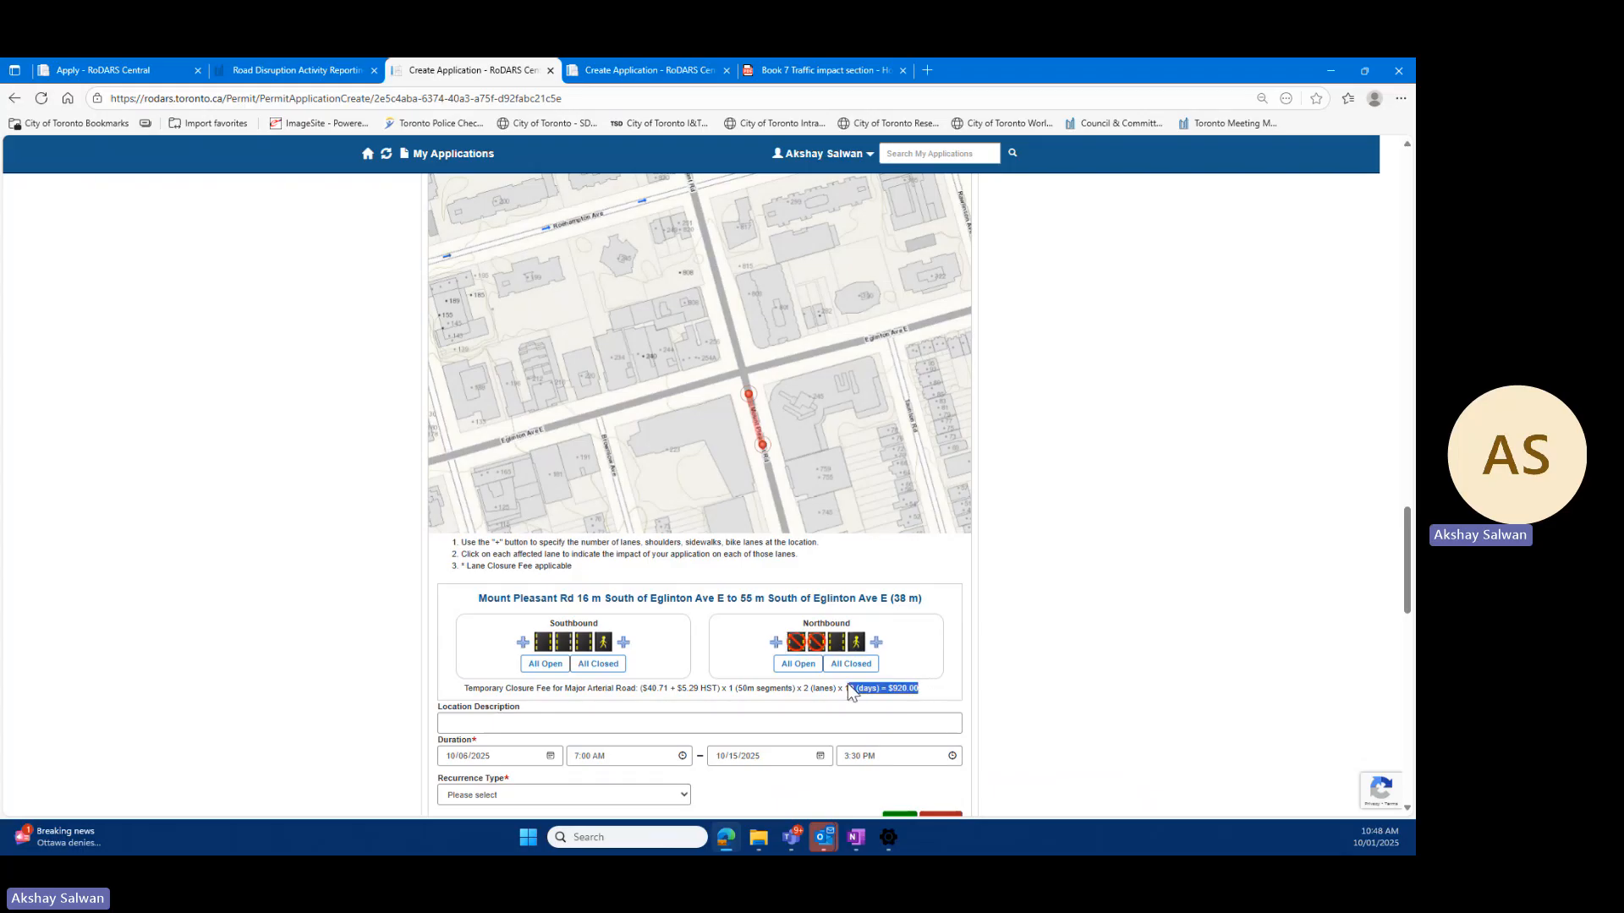
scroll(837, 702, "down", 1)
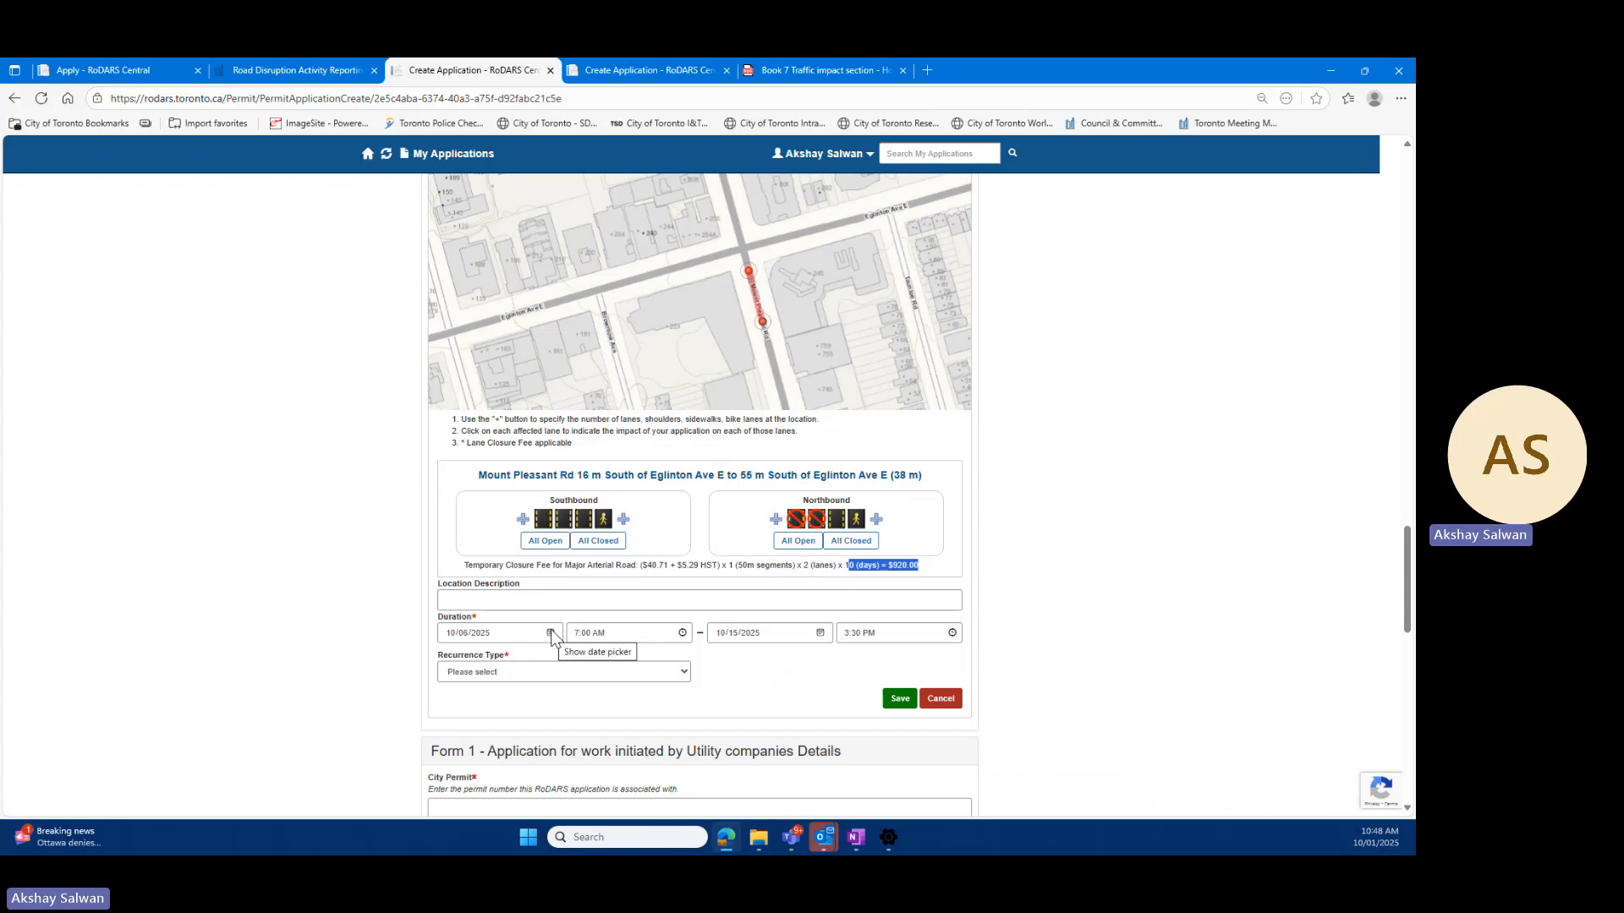
left_click_drag(842, 565, 884, 568)
Step: Review the application's Date / Time section and examine the wider map around Eglinton Ave E for existing RoDARS applications
scroll(869, 333, "down", 1)
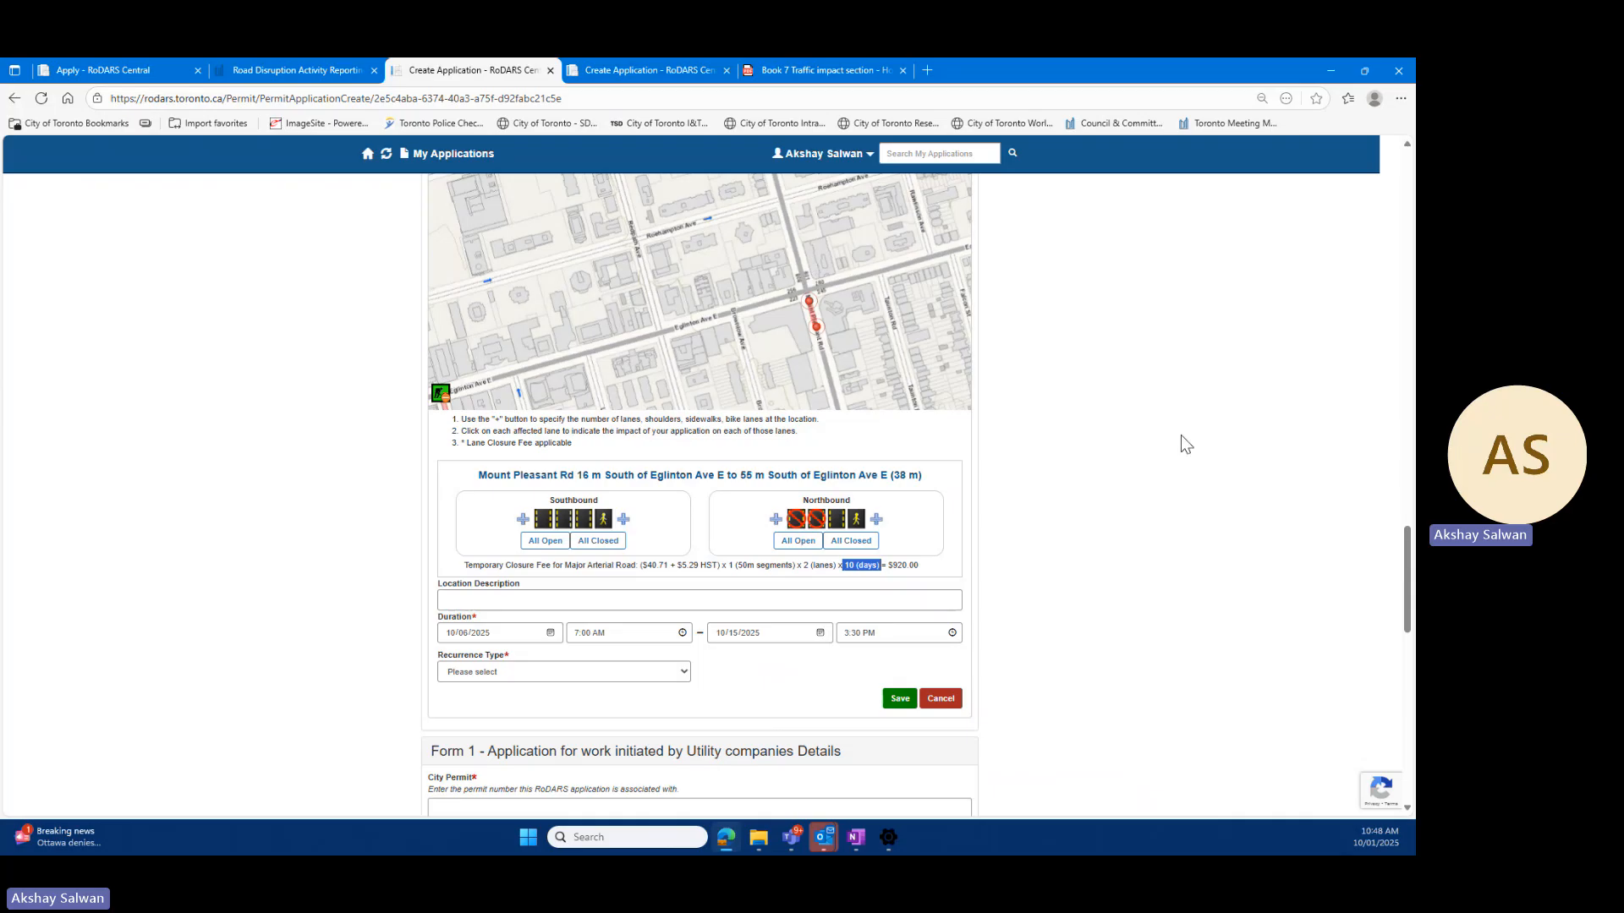
scroll(1226, 414, "up", 3)
scroll(1371, 363, "up", 4)
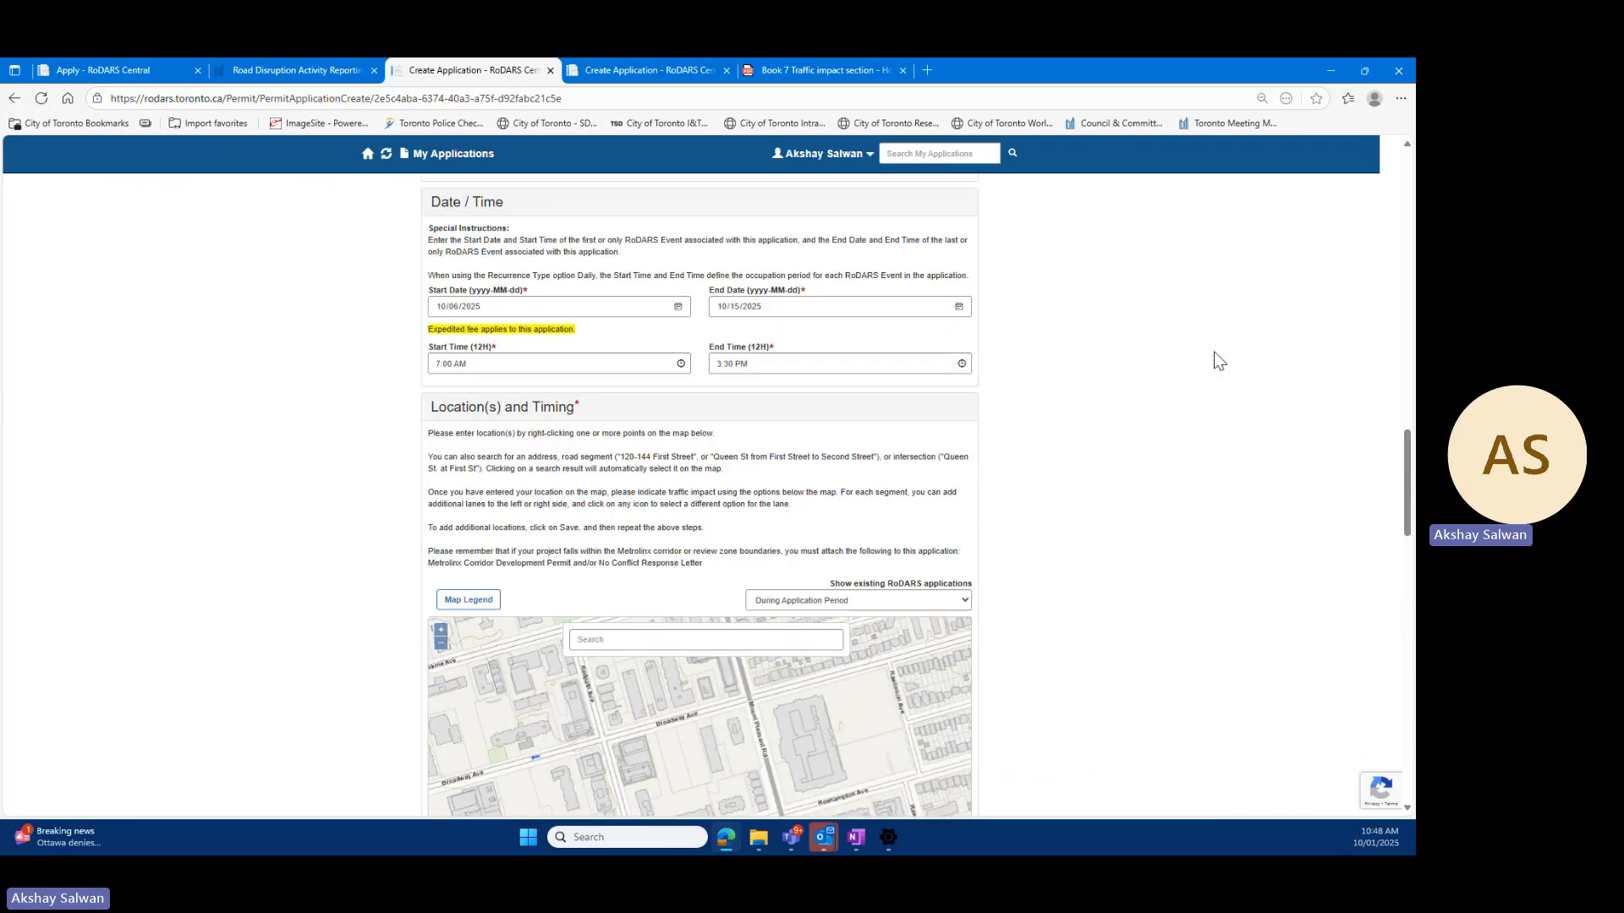
scroll(1214, 351, "down", 4)
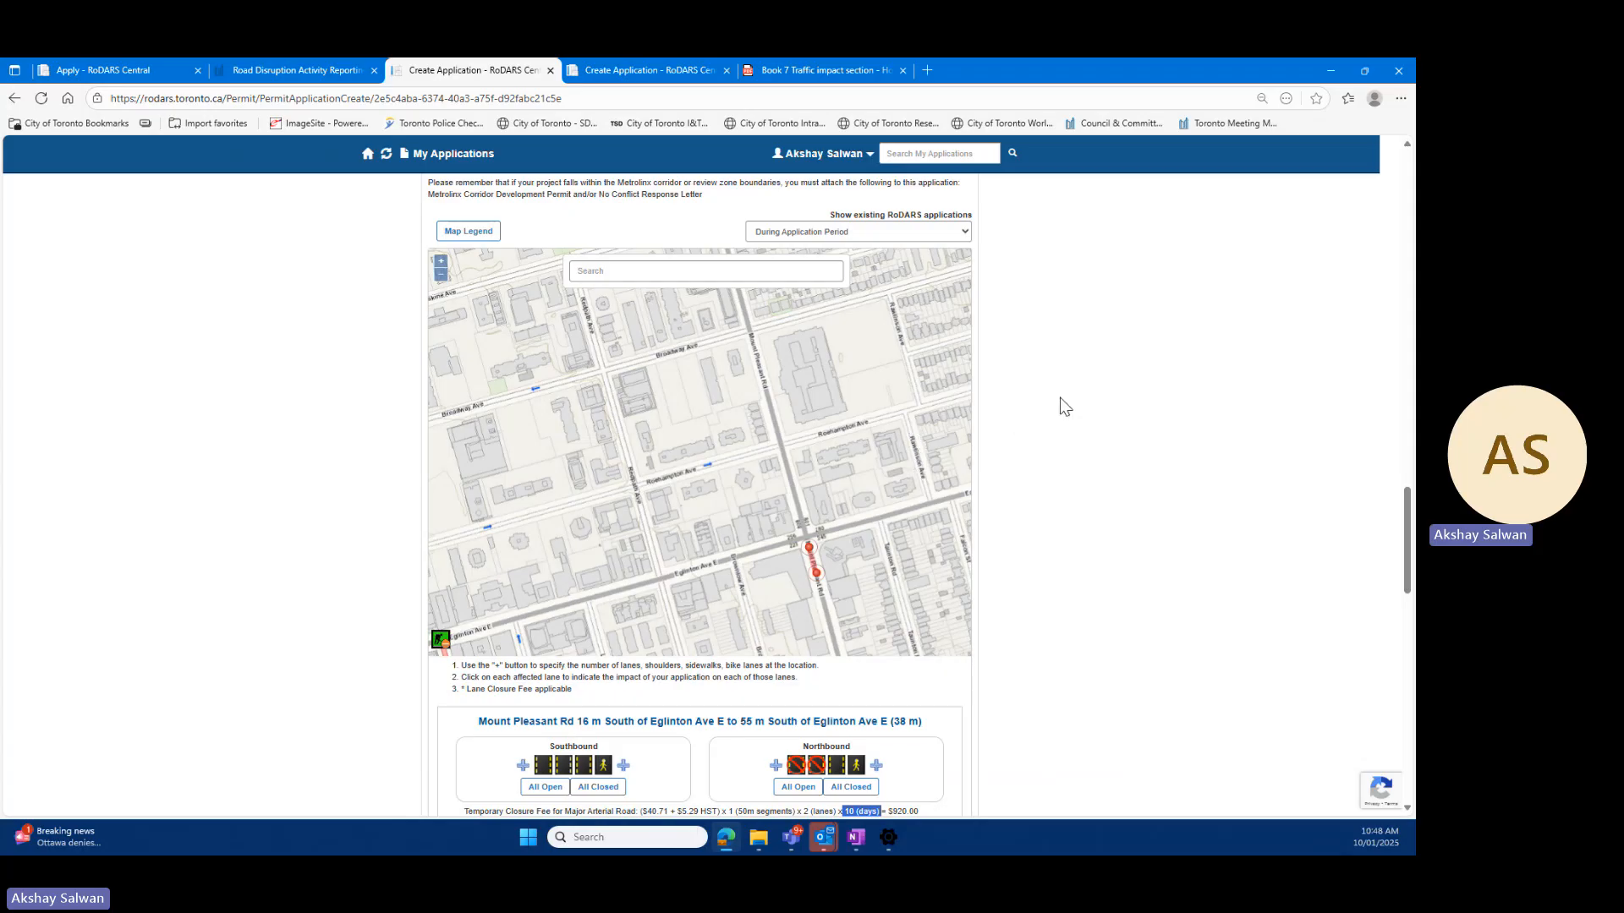
scroll(912, 433, "down", 2)
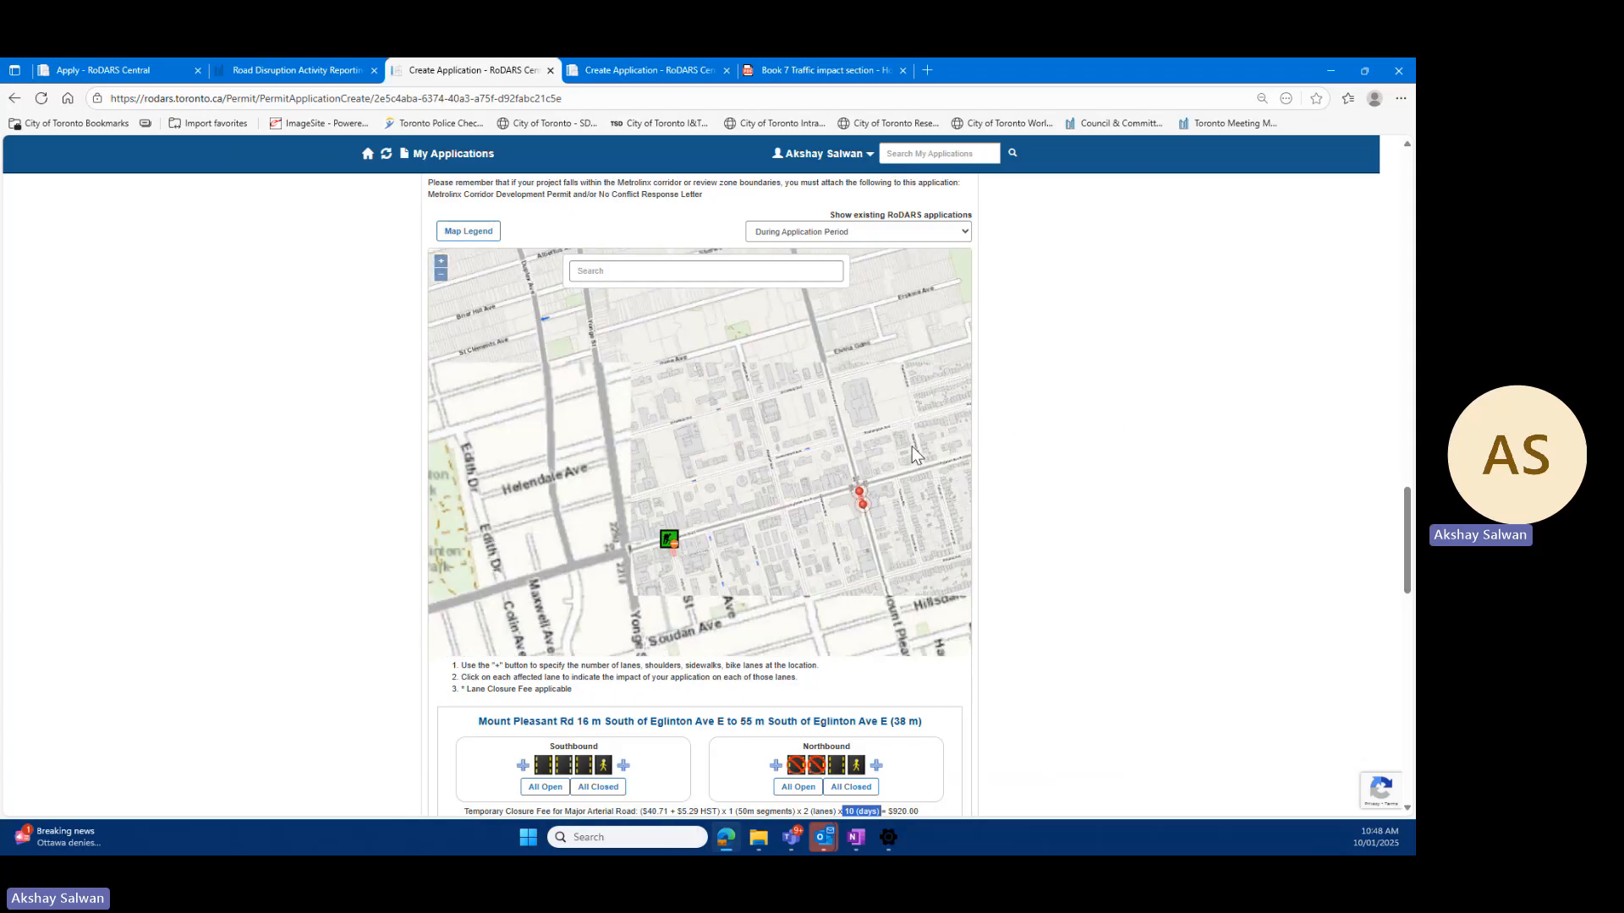
scroll(1041, 475, "down", 3)
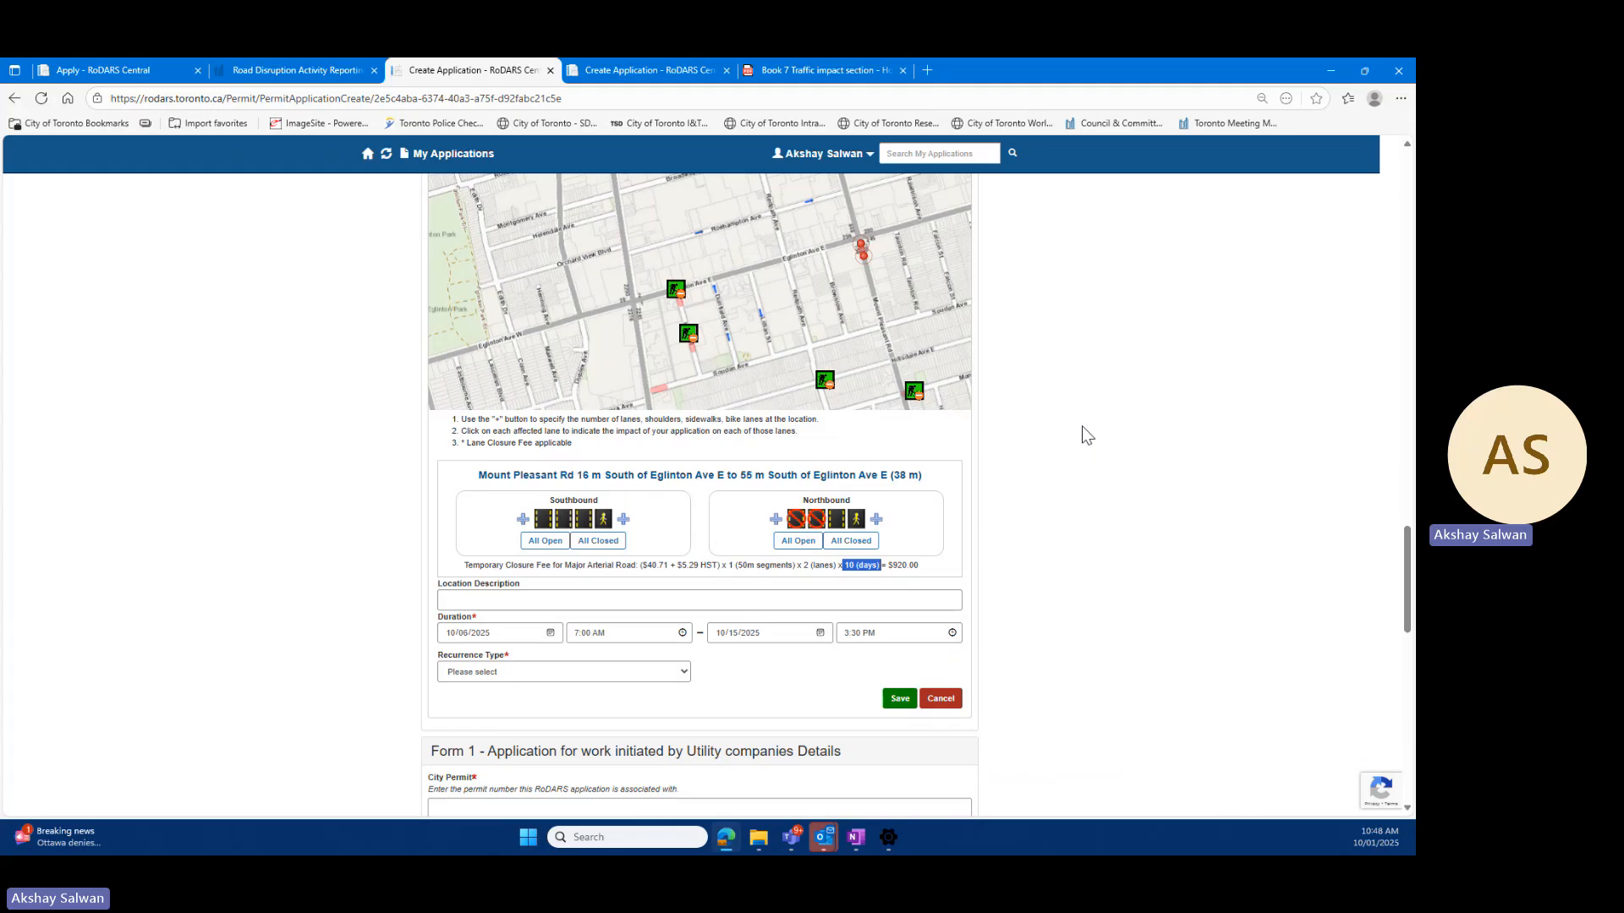
scroll(1074, 419, "up", 1)
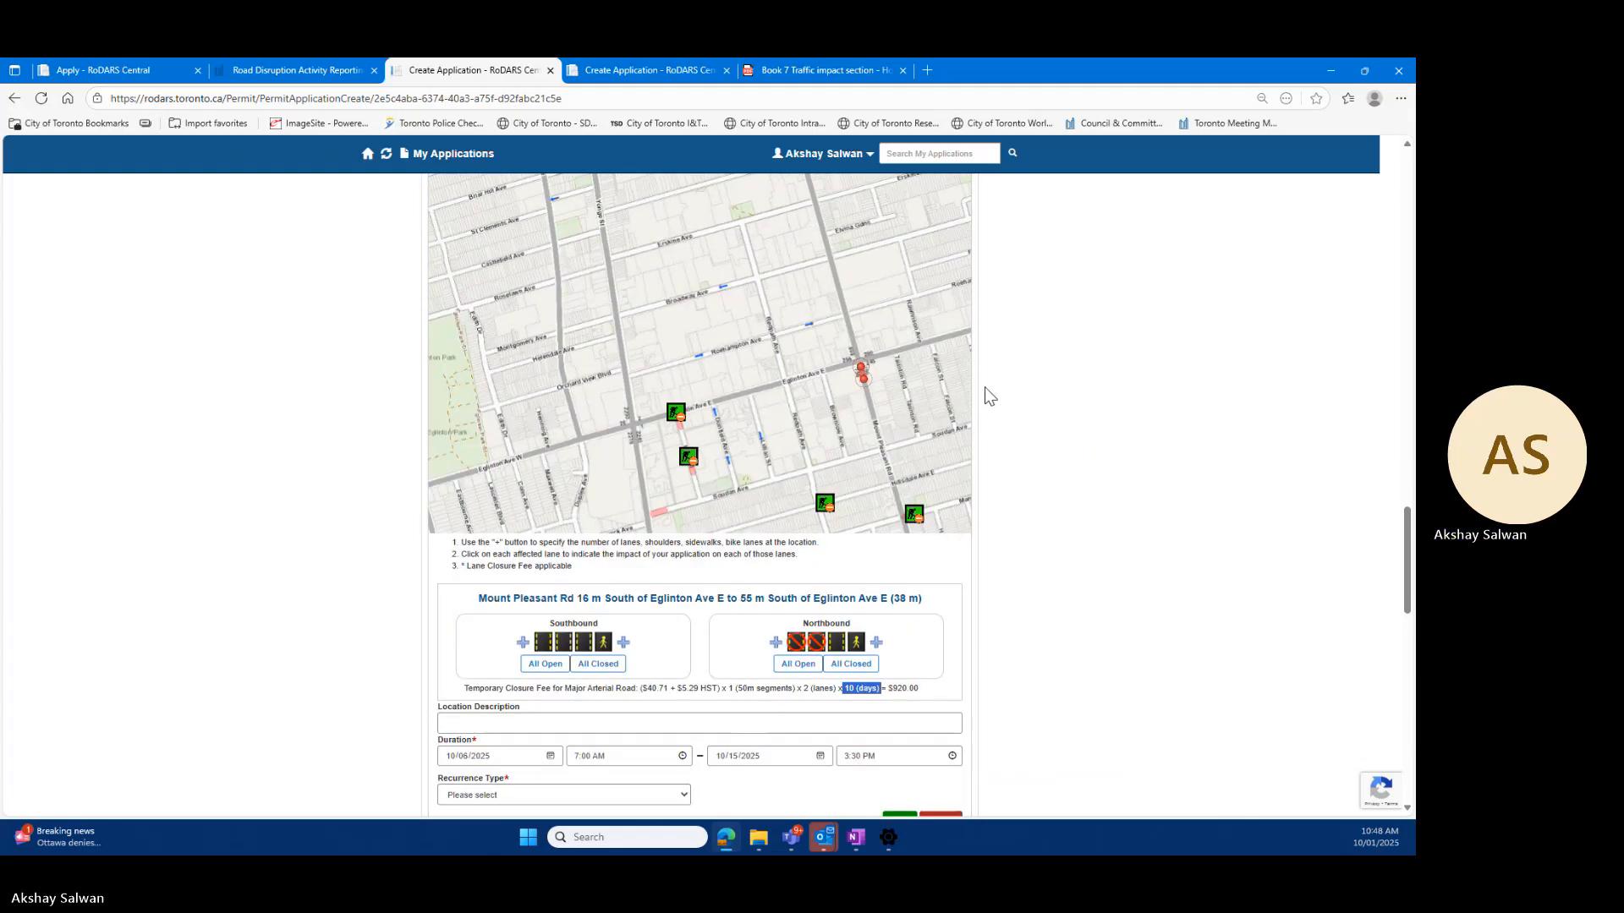
scroll(920, 372, "down", 2)
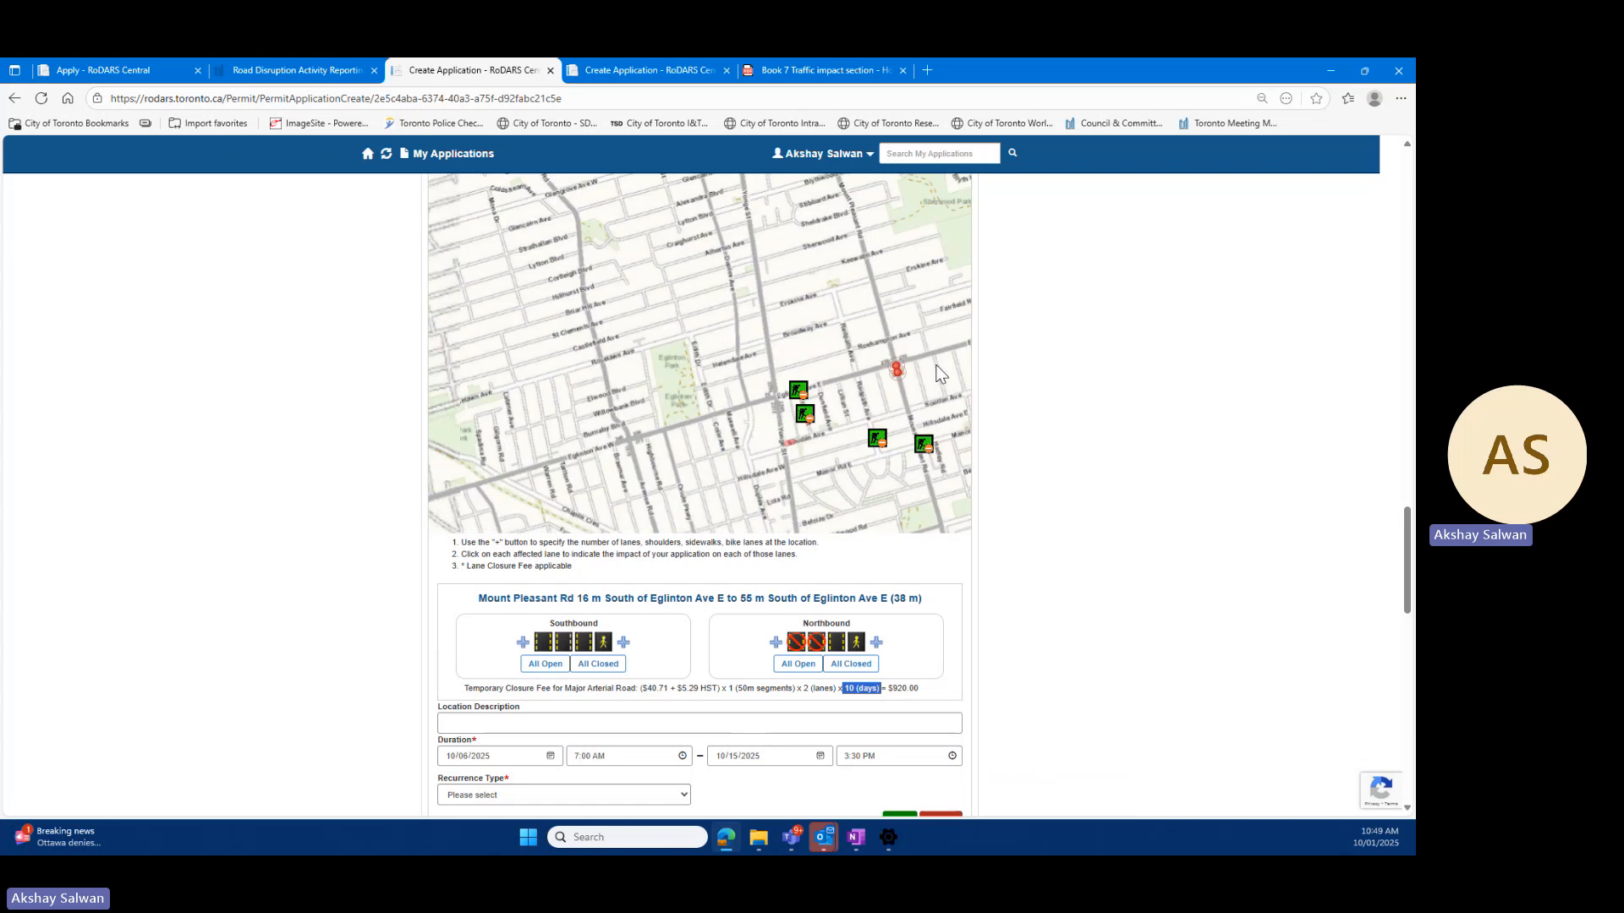